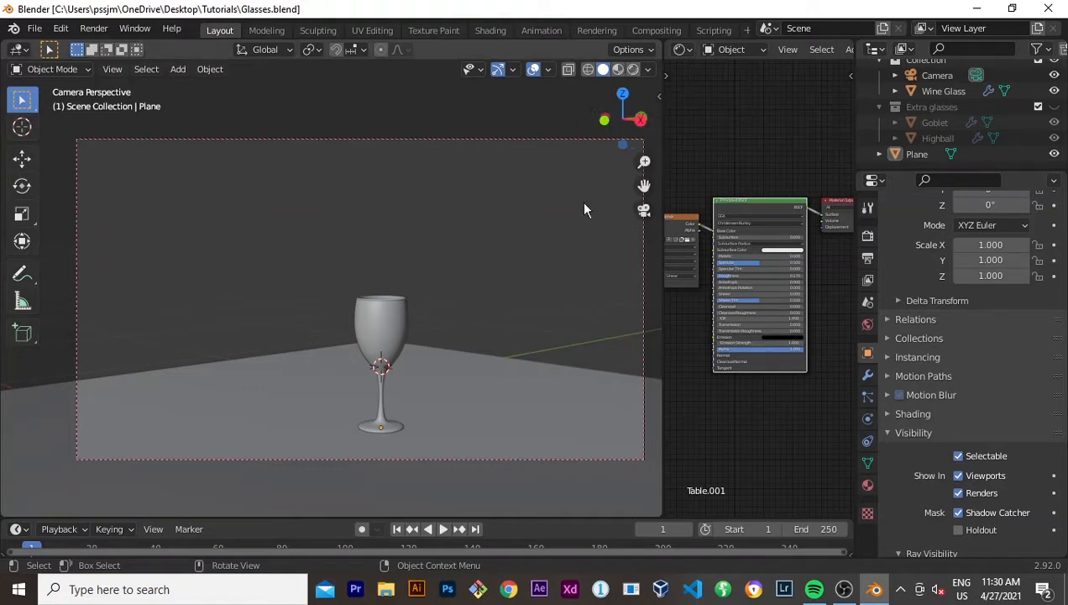
Step: Preview the wine glass on the table in rendered shading, and return to solid shading
key(z)
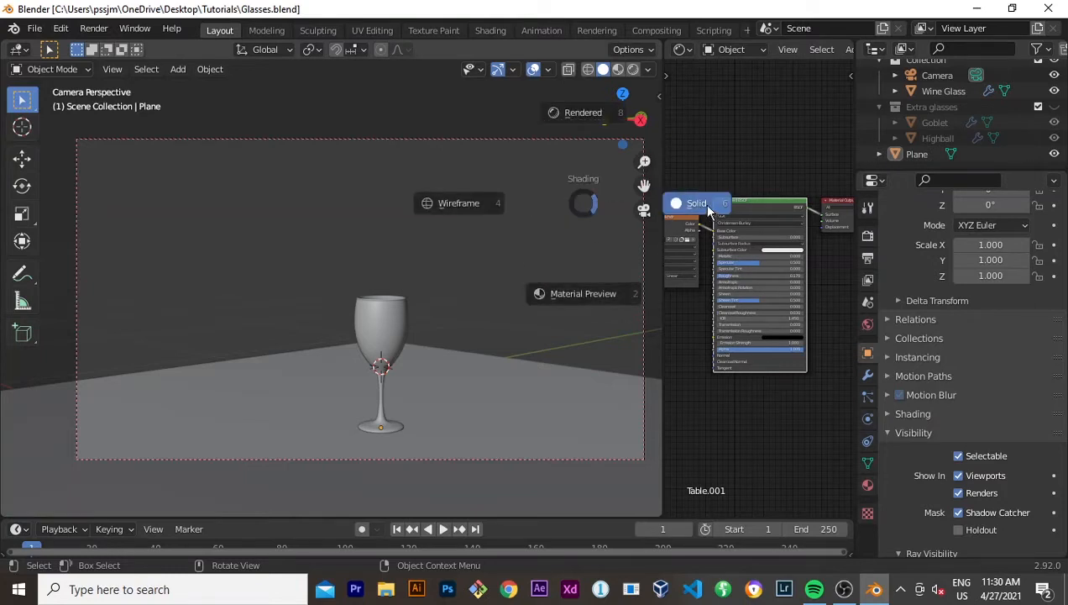
click(590, 118)
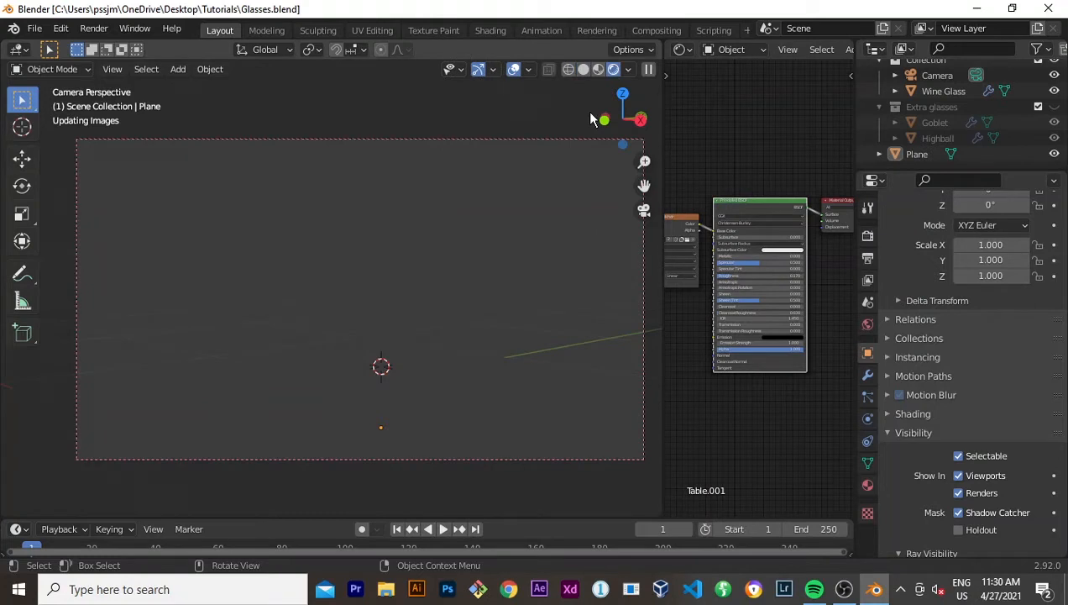
middle_click(505, 231)
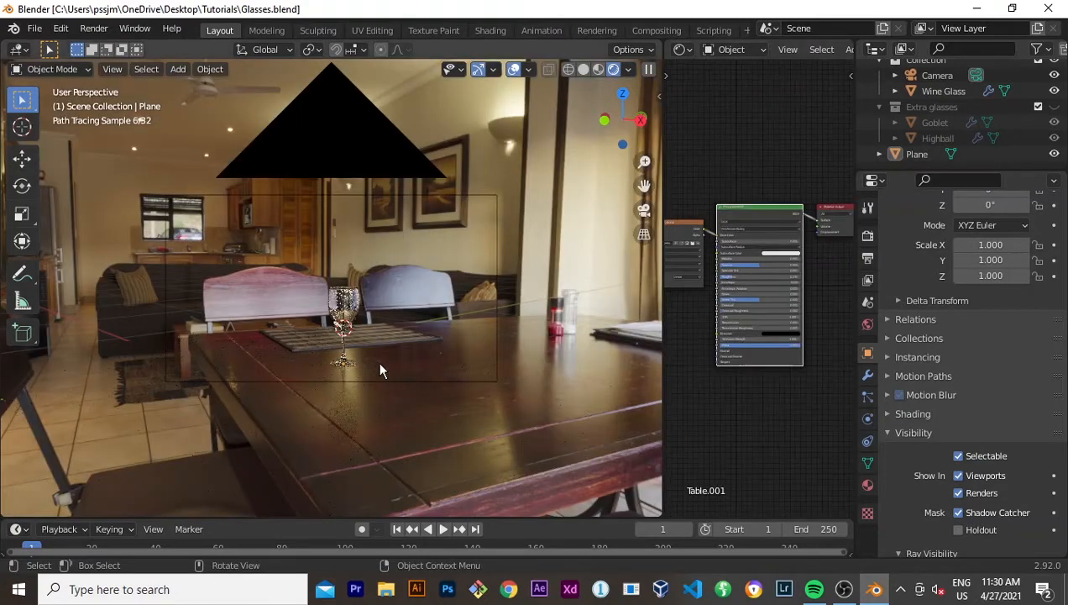
scroll(379, 370, up, 3)
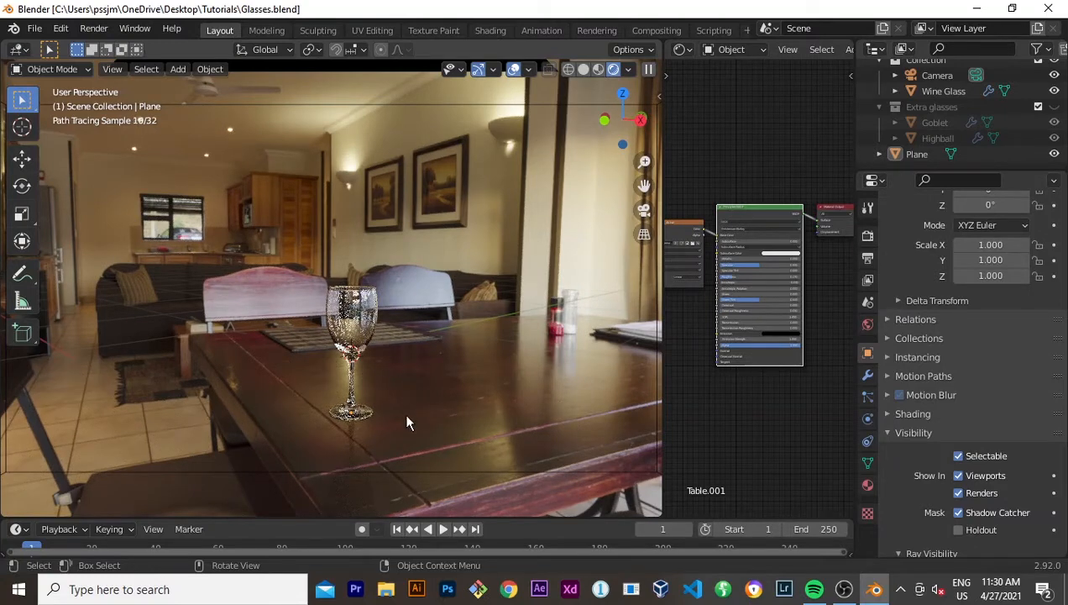
click(320, 434)
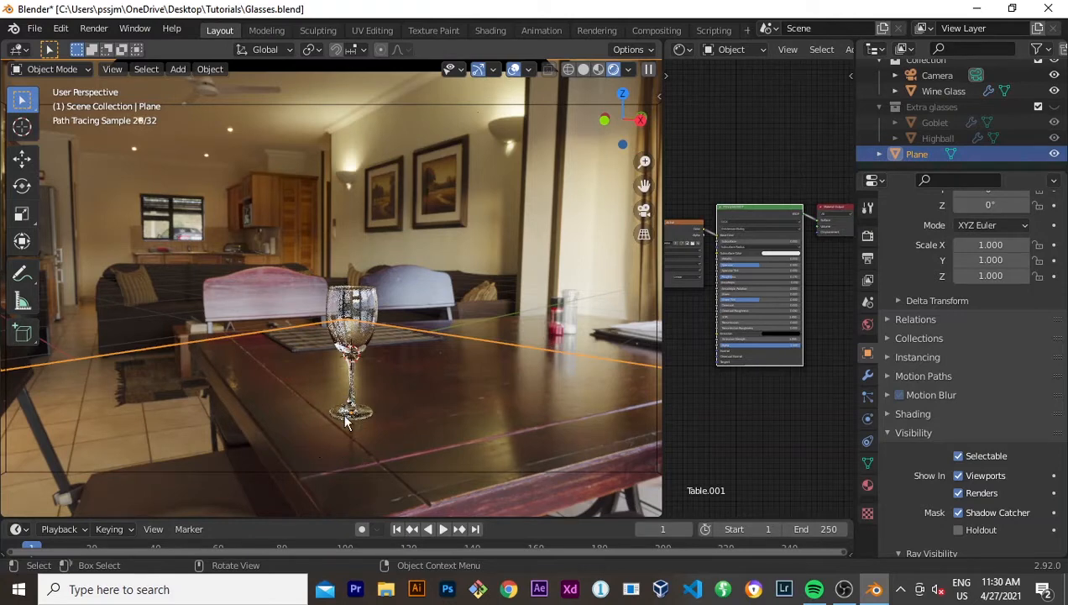
click(499, 288)
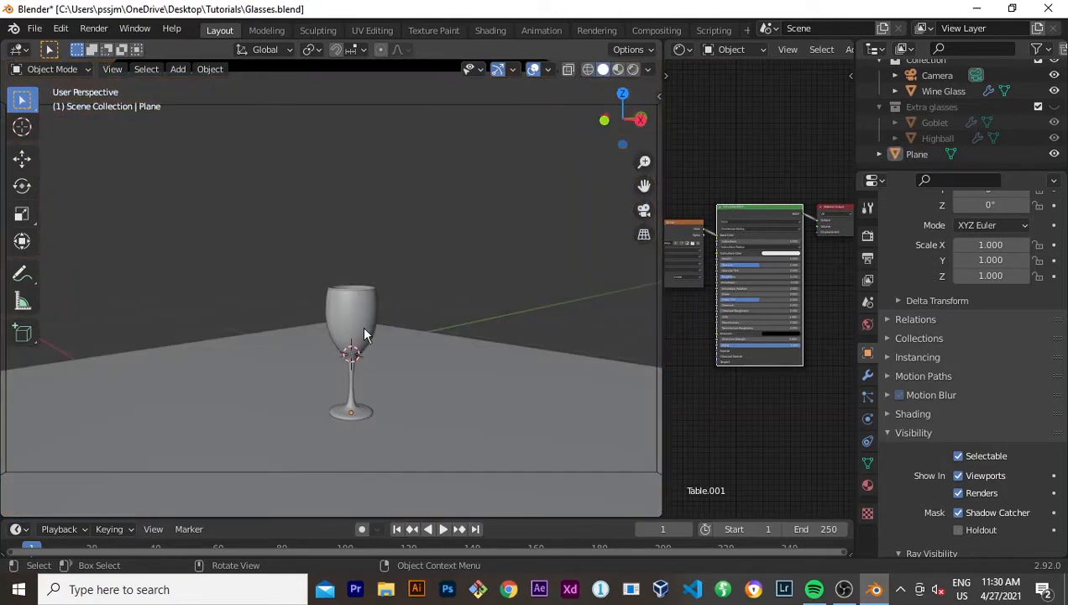
Step: Select the wine glass and enter Edit Mode on its mesh
scroll(363, 334, up, 10)
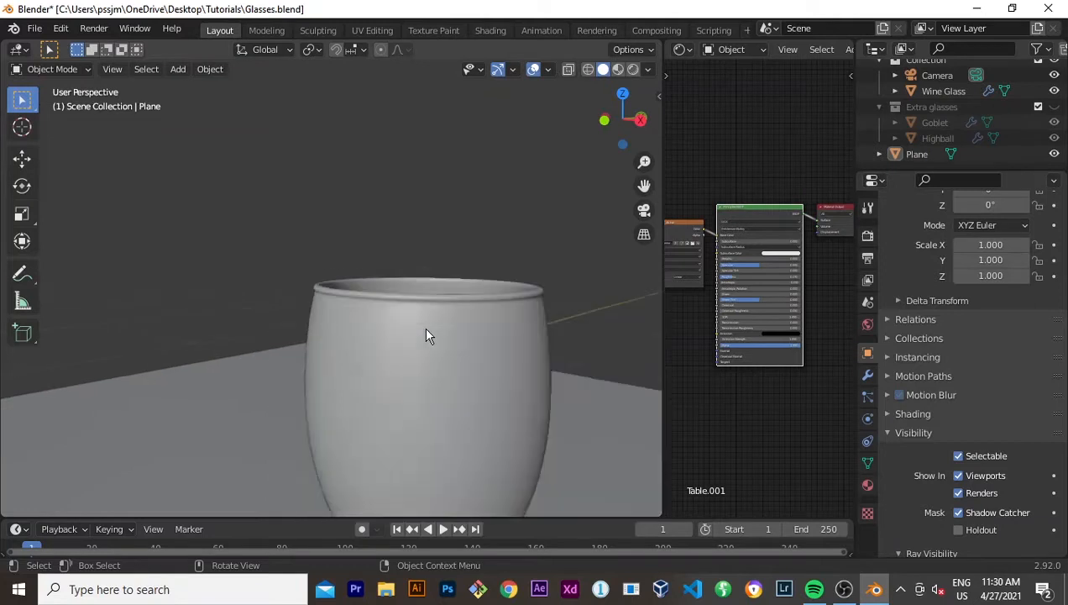
scroll(426, 335, down, 8)
middle_drag(442, 351, 483, 349)
scroll(479, 361, up, 8)
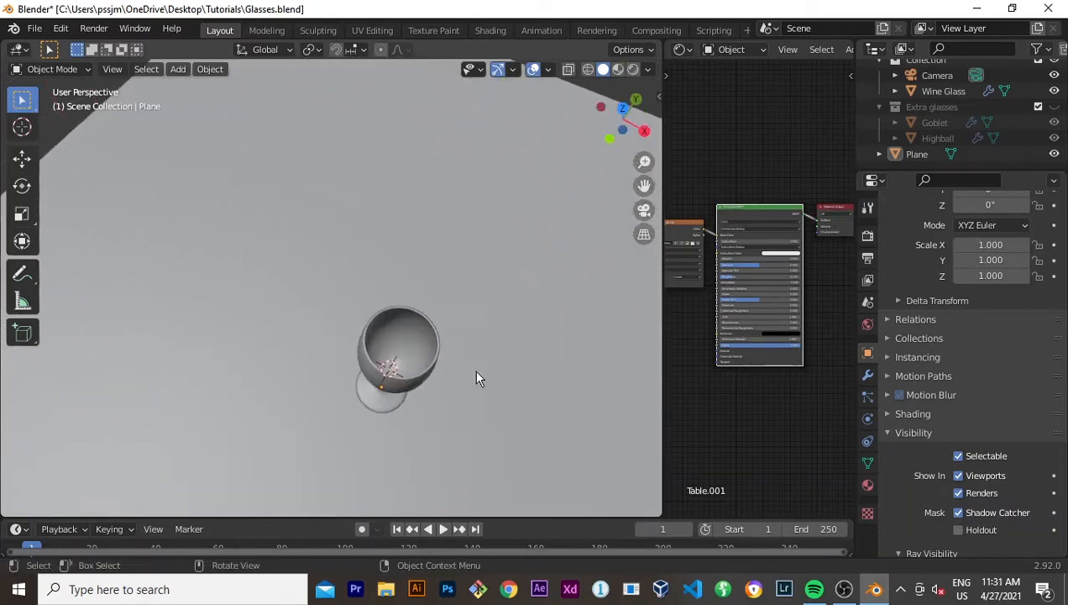
click(470, 437)
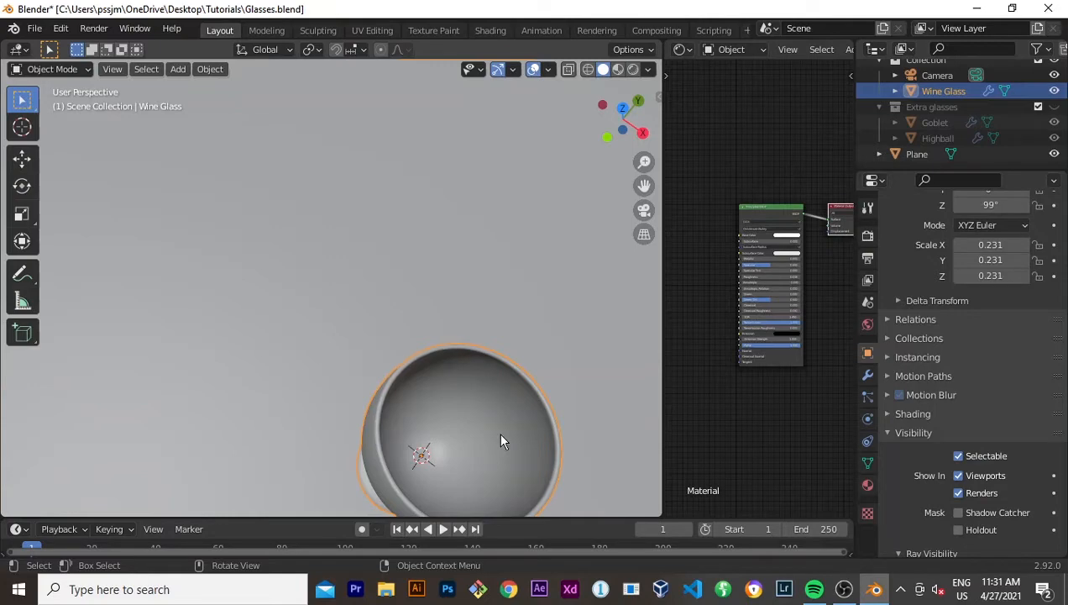
scroll(500, 441, down, 4)
mouse_move(500, 441)
middle_down()
mouse_move(520, 446)
mouse_move(495, 447)
middle_up()
scroll(495, 447, up, 3)
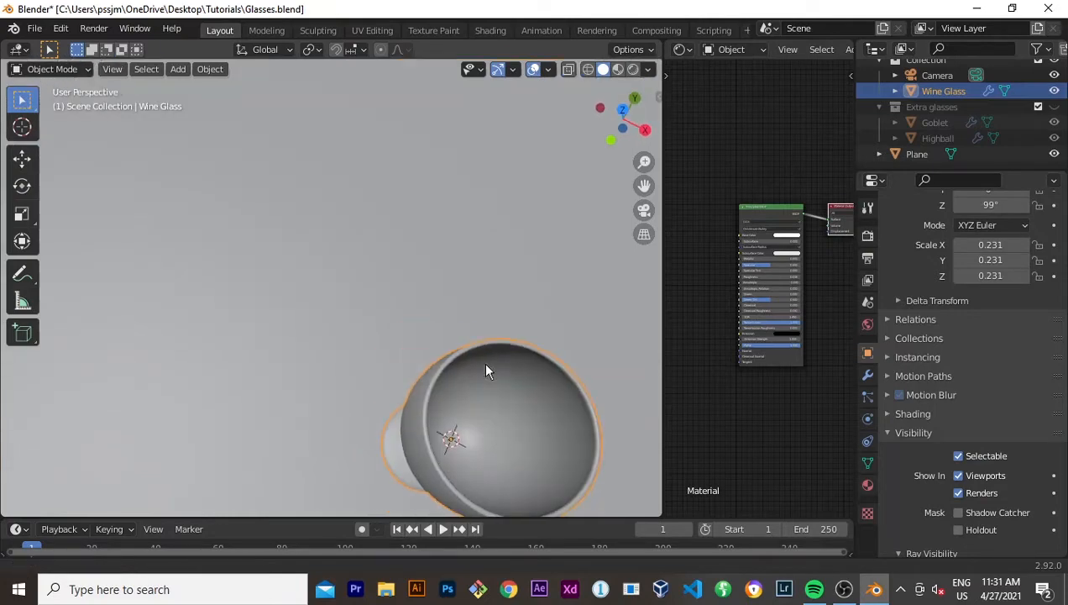
middle_drag(487, 370, 436, 366)
scroll(470, 348, up, 2)
scroll(436, 366, up, 2)
scroll(436, 367, down, 2)
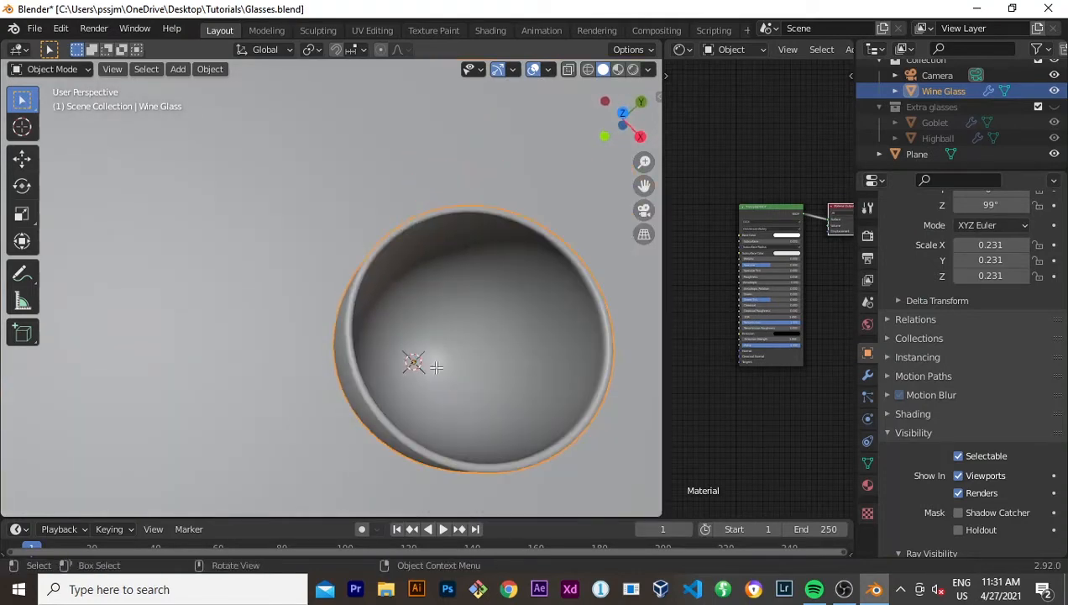
key(Tab)
scroll(457, 362, down, 2)
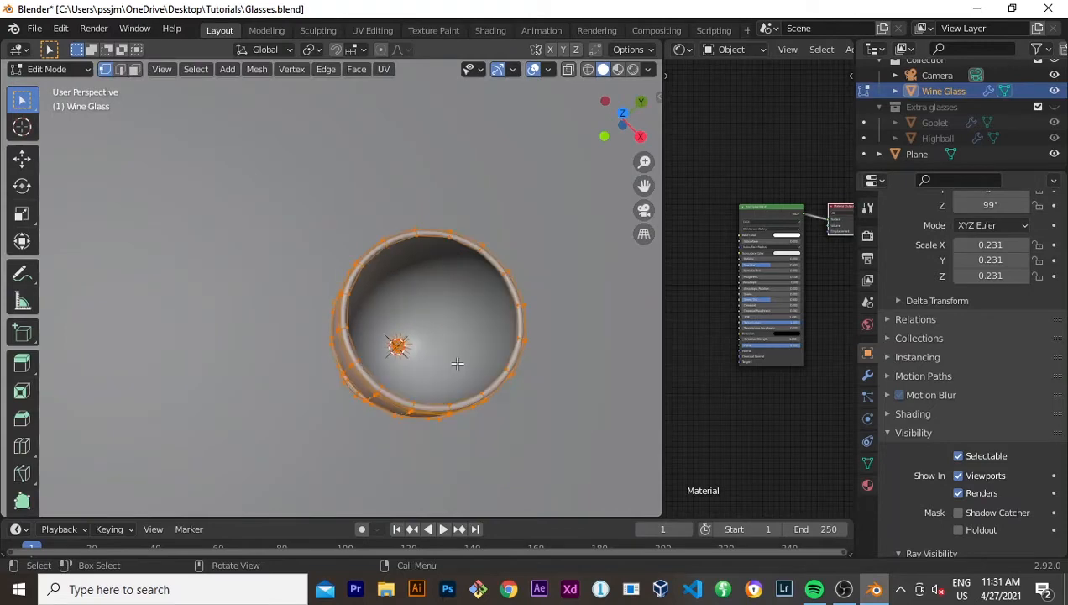
Step: Deselect all vertices of the wine glass mesh
middle_drag(460, 362, 455, 315)
scroll(460, 327, up, 2)
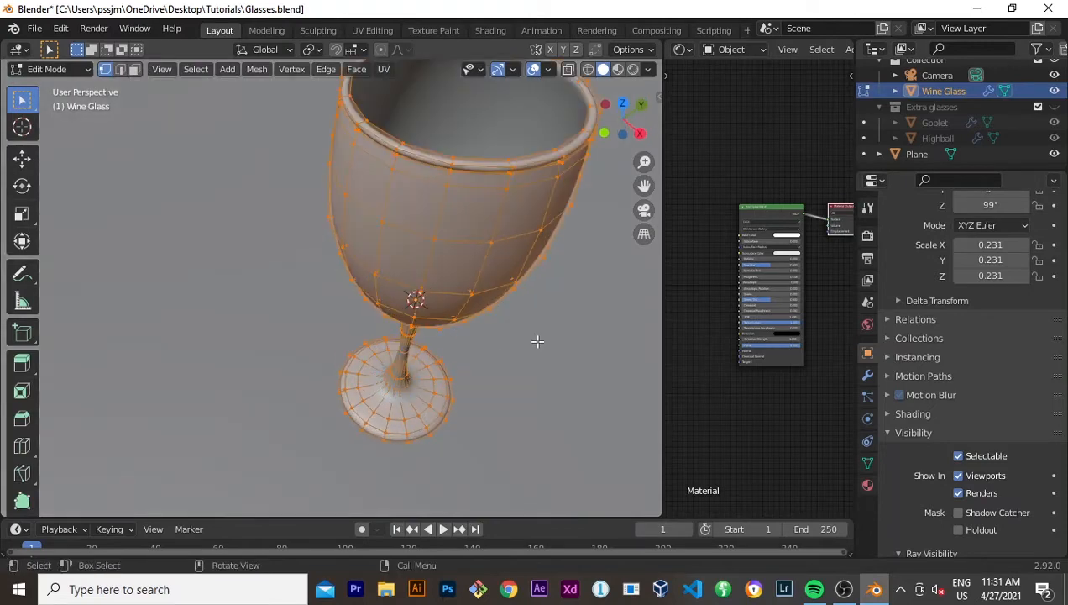
scroll(538, 341, down, 2)
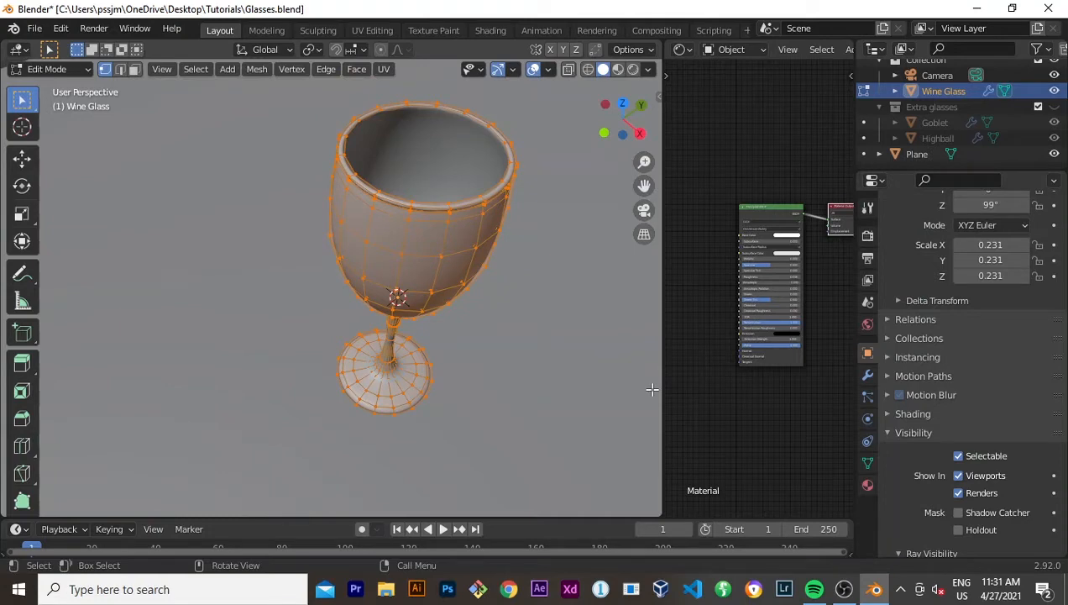
click(503, 381)
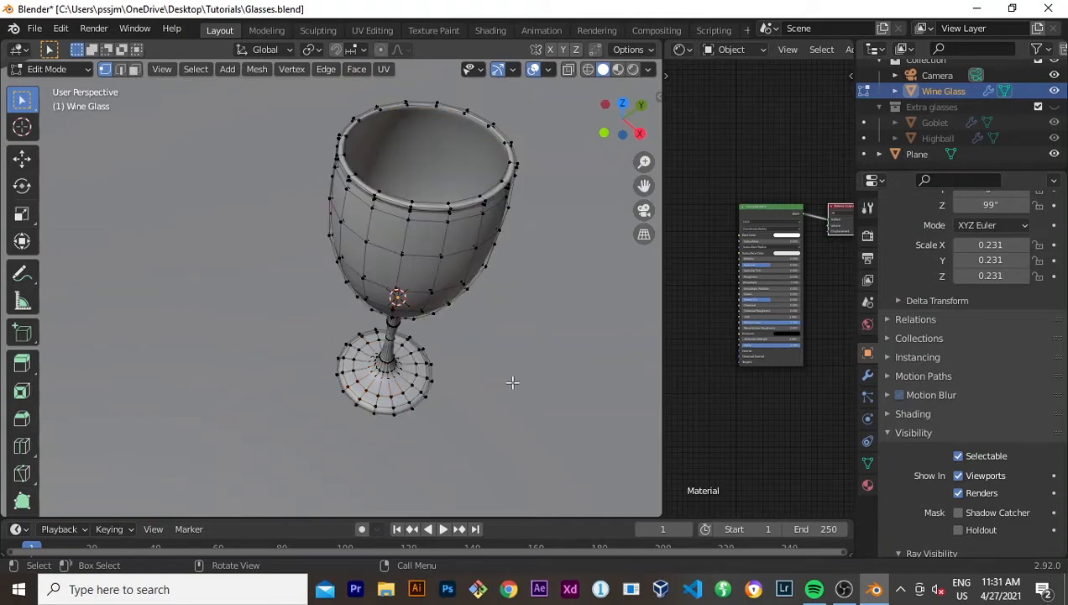
Step: Select the small cluster of vertices at the bottom centre inside the glass's bowl
middle_drag(497, 320, 395, 269)
scroll(406, 387, up, 3)
scroll(395, 269, up, 4)
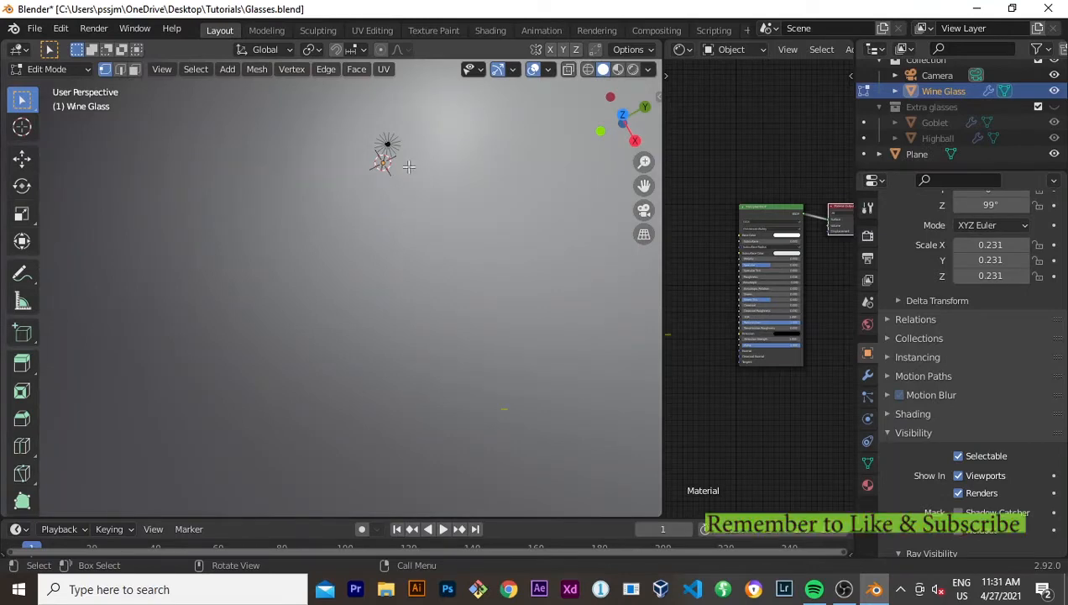
scroll(392, 148, up, 3)
scroll(386, 150, down, 5)
scroll(389, 153, up, 5)
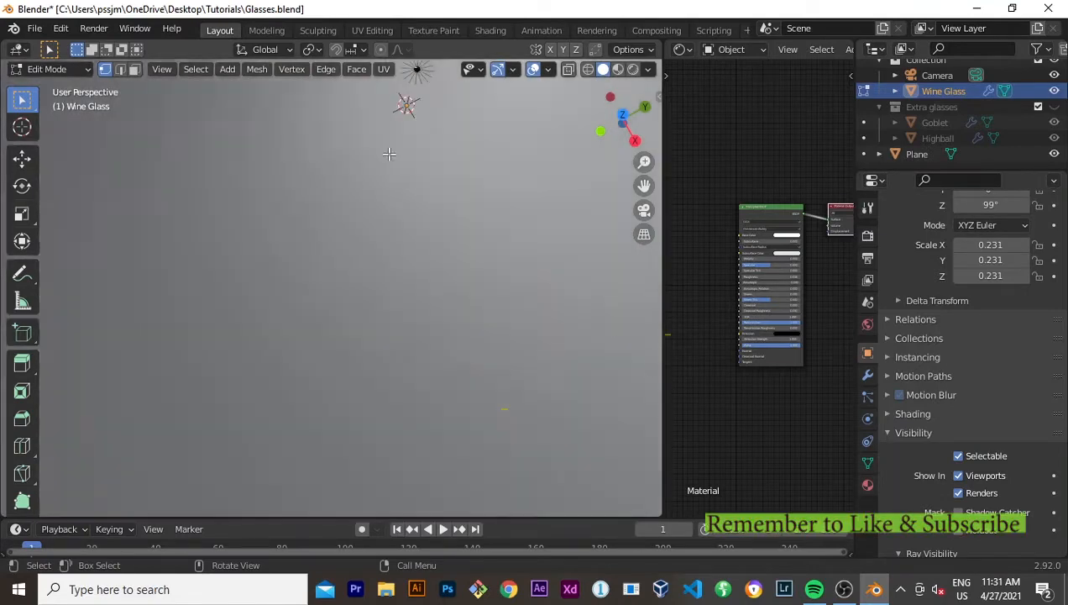
scroll(389, 155, down, 4)
scroll(391, 174, up, 4)
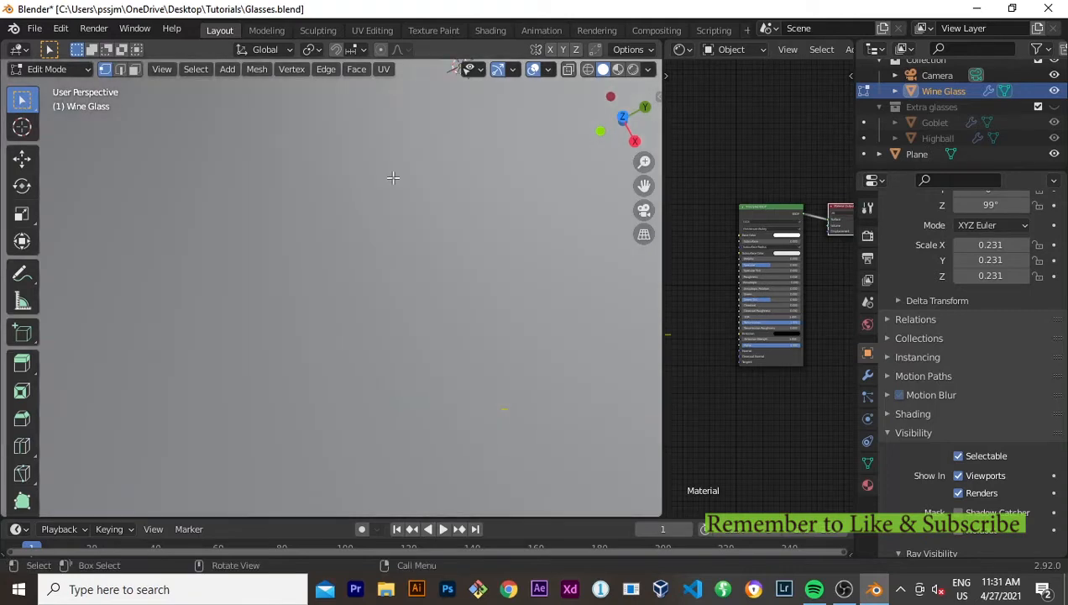
scroll(411, 176, down, 4)
drag(451, 172, 384, 81)
scroll(422, 182, down, 2)
scroll(437, 198, up, 6)
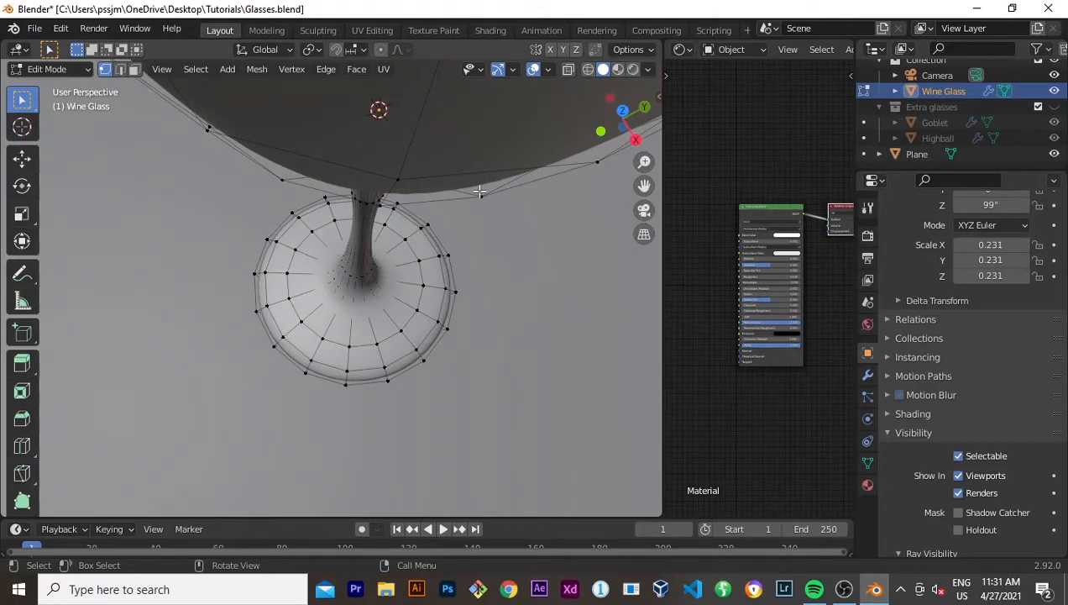
middle_drag(480, 189, 480, 227)
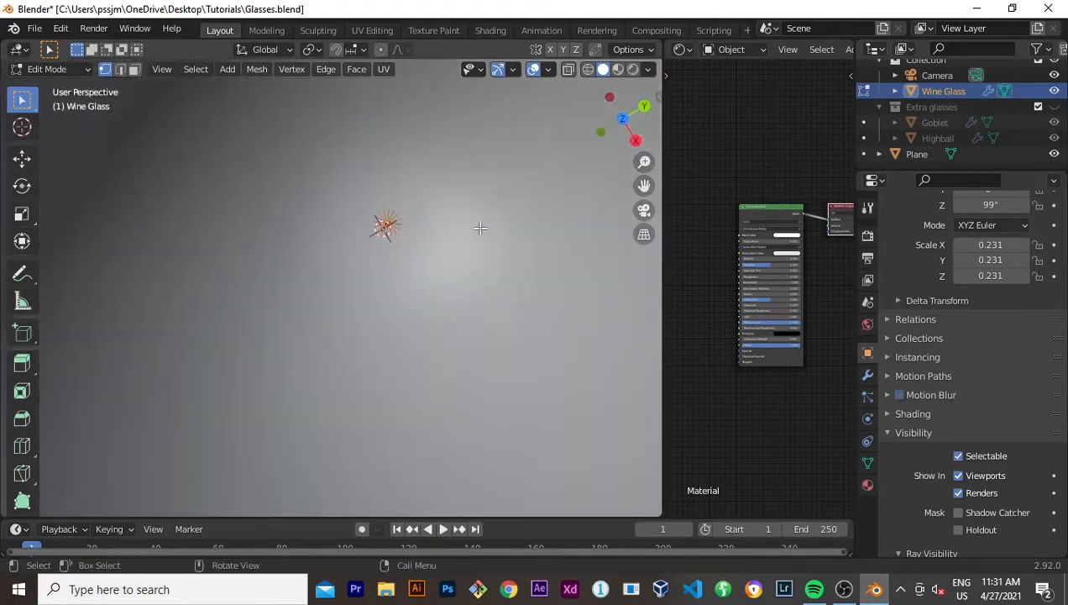
Step: Turn on the Screencast Keys display and hide the viewport sidebar
scroll(481, 227, down, 6)
key(KP_1)
scroll(455, 231, down, 2)
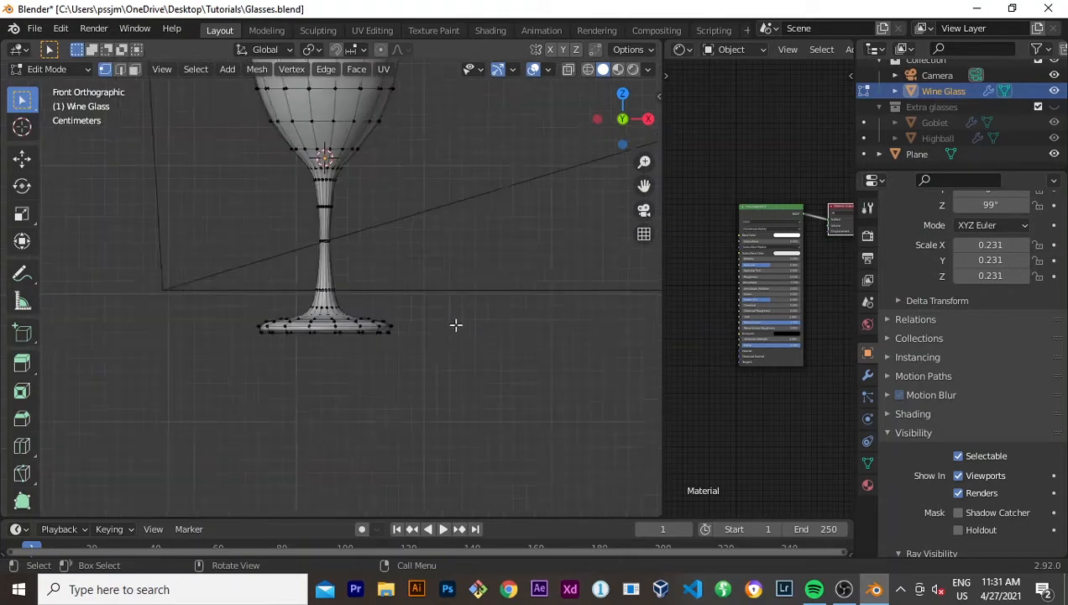
scroll(456, 324, down, 3)
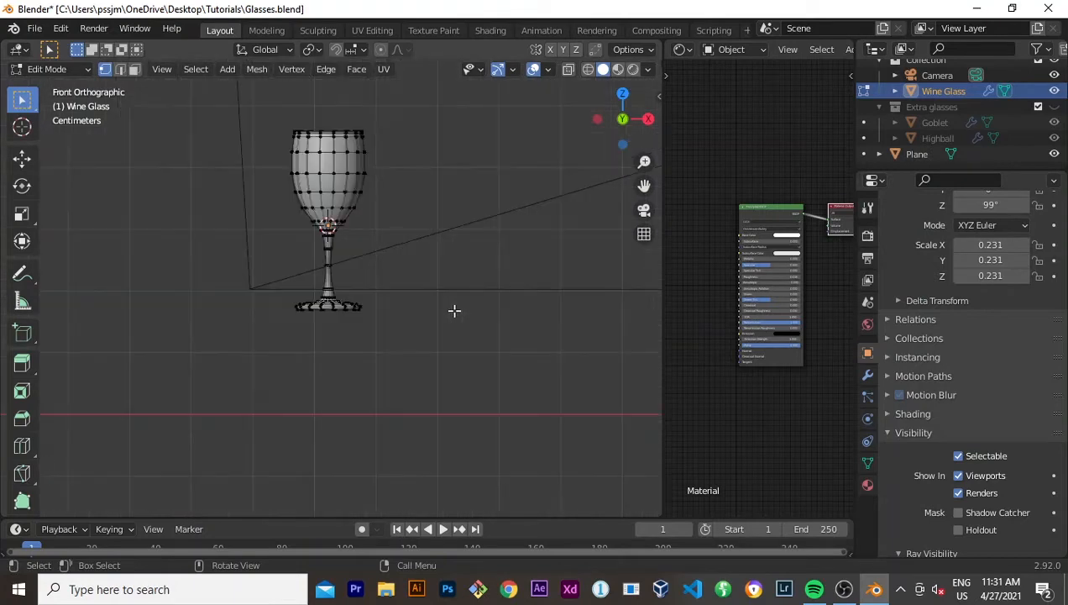
click(661, 96)
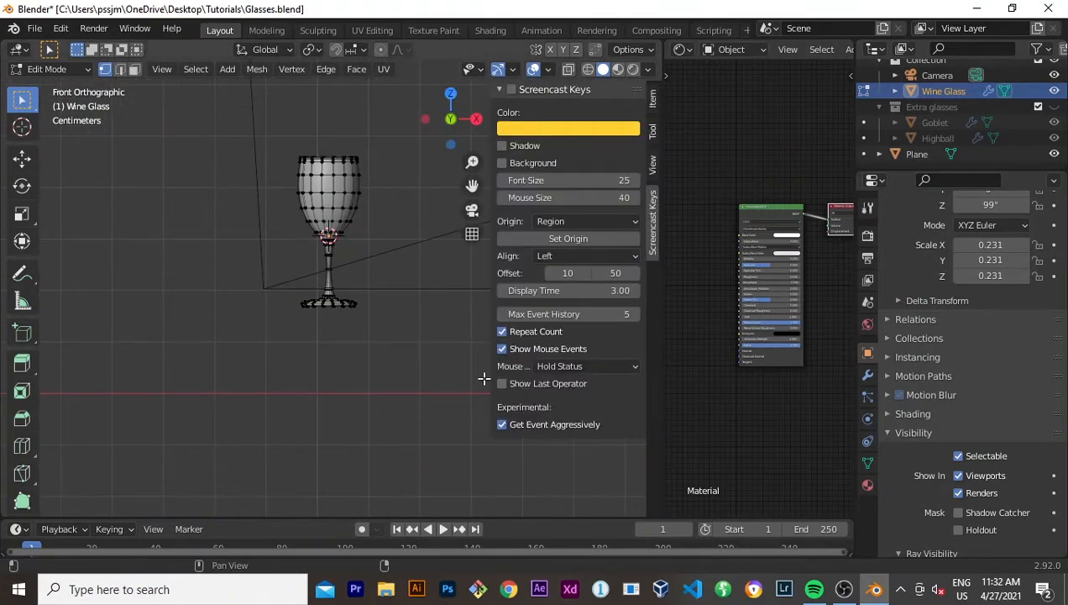
click(508, 89)
click(653, 242)
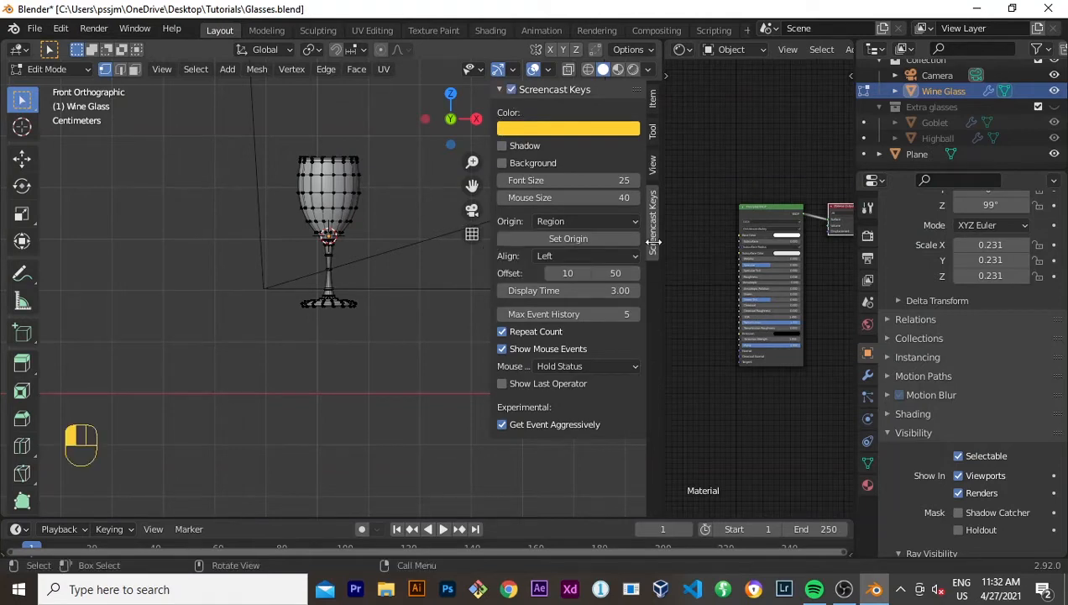
drag(653, 242, 663, 238)
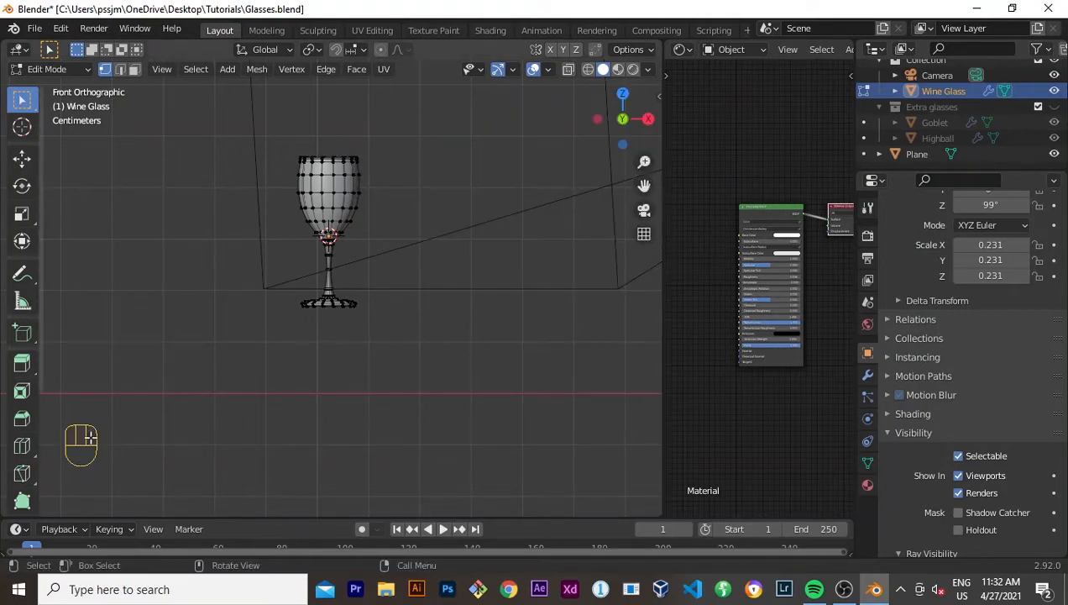
Step: Enlarge the shader editor and examine the Principled BSDF settings of the wine glass material
drag(662, 302, 505, 296)
scroll(672, 282, up, 4)
shift+middle_drag(784, 304, 713, 327)
scroll(713, 327, up, 1)
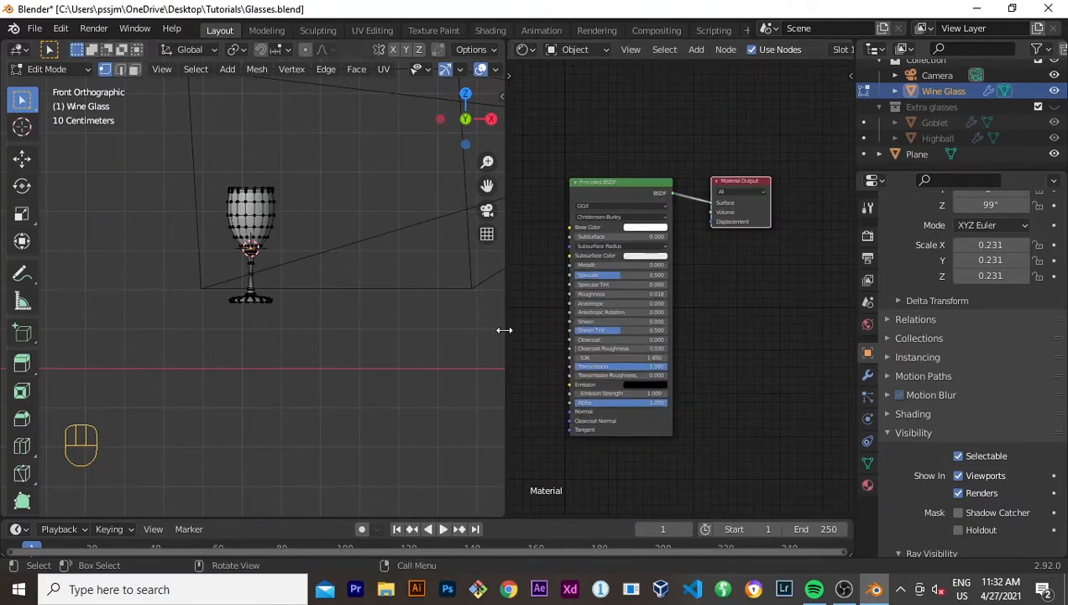
Step: Widen the 3D viewport and box-select the vertices at the bottom inside the bowl
drag(505, 330, 816, 324)
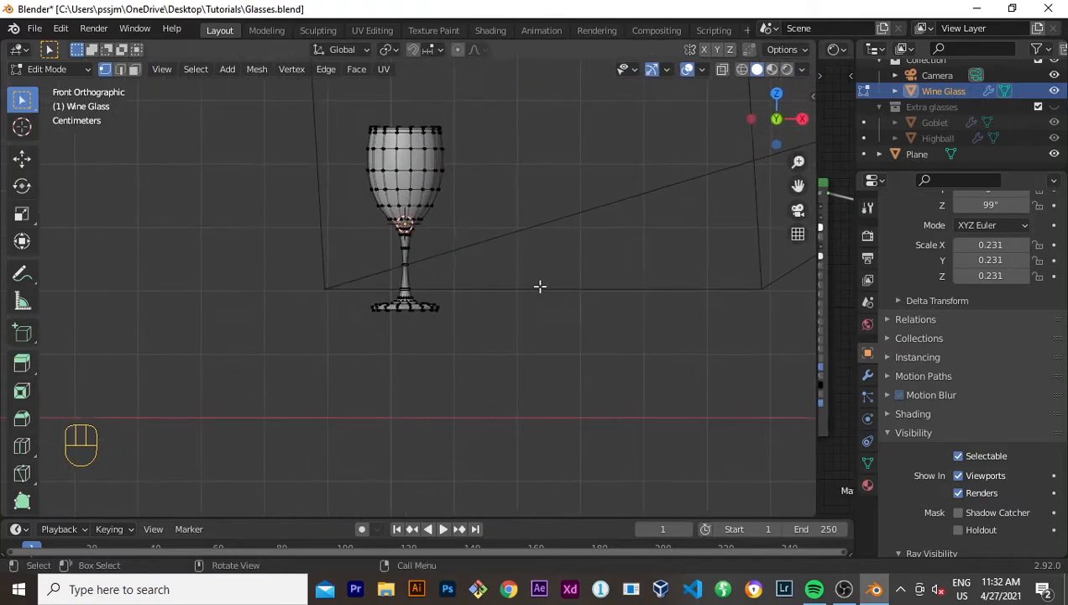
scroll(520, 284, down, 1)
shift+middle_drag(495, 265, 474, 424)
scroll(508, 329, up, 4)
scroll(503, 385, up, 1)
scroll(483, 375, up, 3)
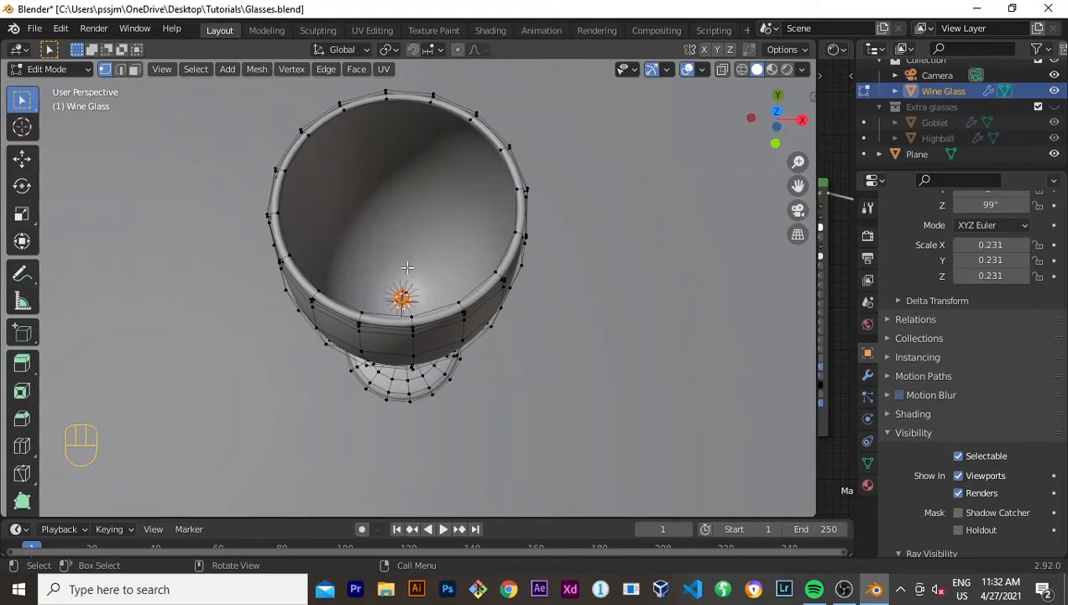
mouse_move(414, 267)
mouse_down()
mouse_move(381, 310)
mouse_move(377, 274)
mouse_up()
drag(424, 305, 355, 267)
drag(421, 309, 382, 266)
Step: Grow the vertex selection outward from the bowl's inner bottom and switch to wireframe shading
key(ctrl)
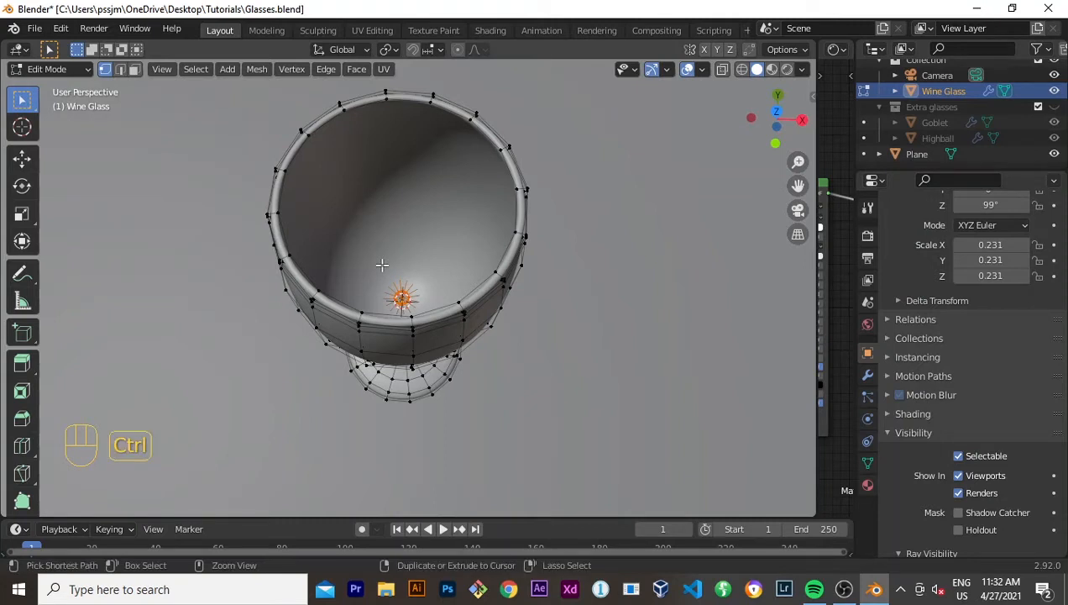
key(ctrl+KP_Add)
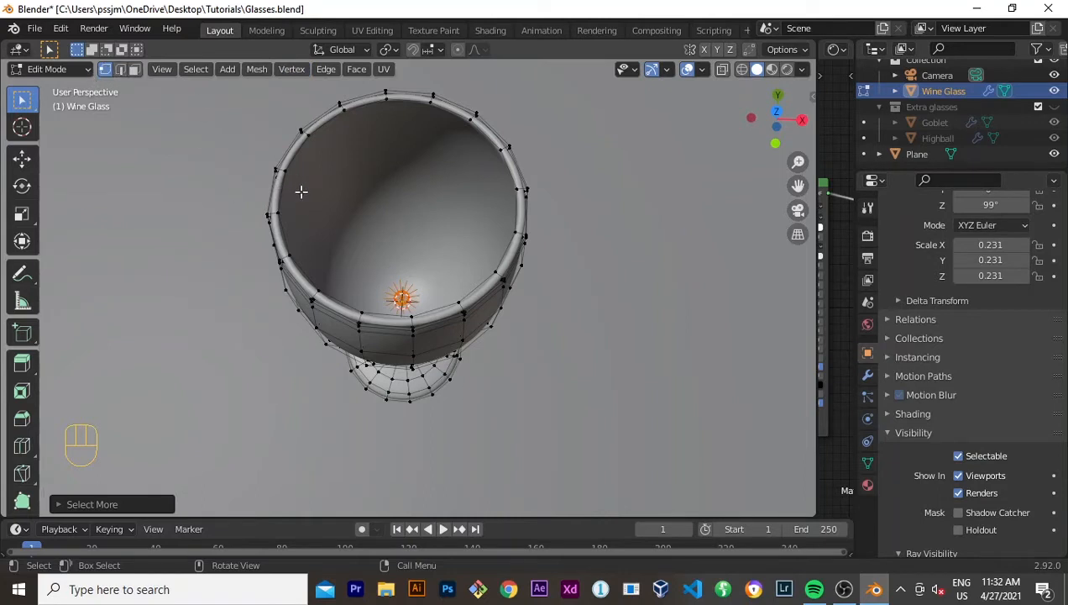
key(z)
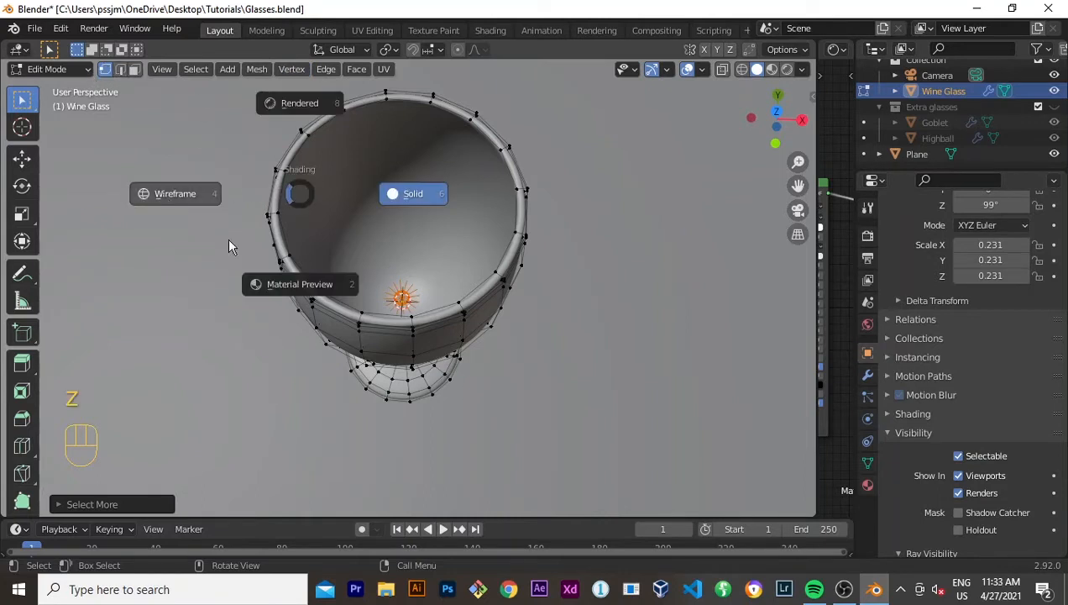
key(4)
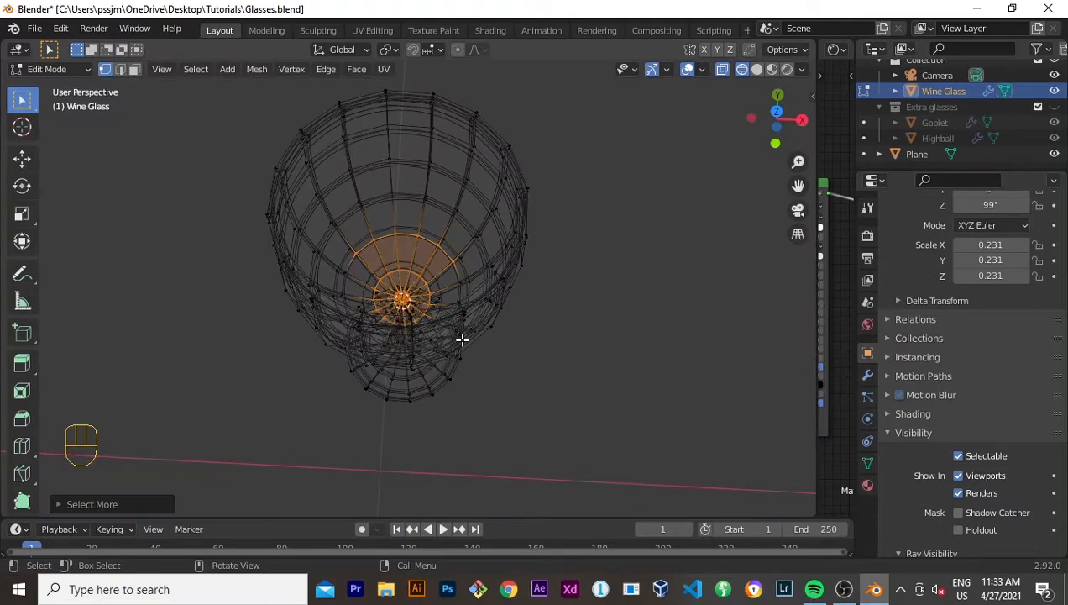
Step: Grow the selection by two more levels, up to the middle of the bowl's inner wall
mouse_move(466, 340)
middle_down()
mouse_move(443, 161)
mouse_move(441, 326)
middle_up()
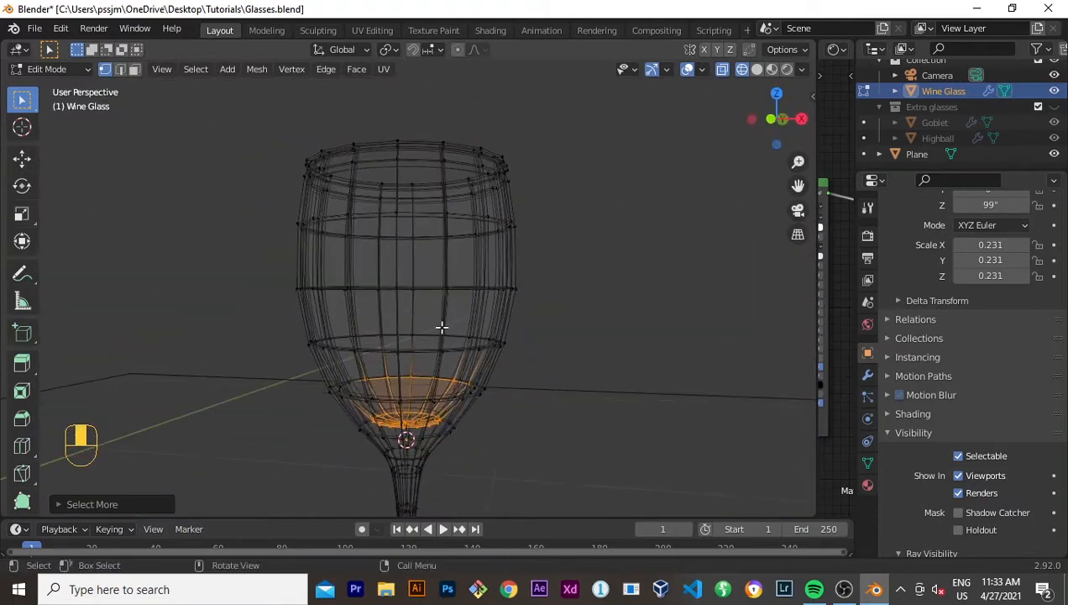
scroll(438, 352, up, 2)
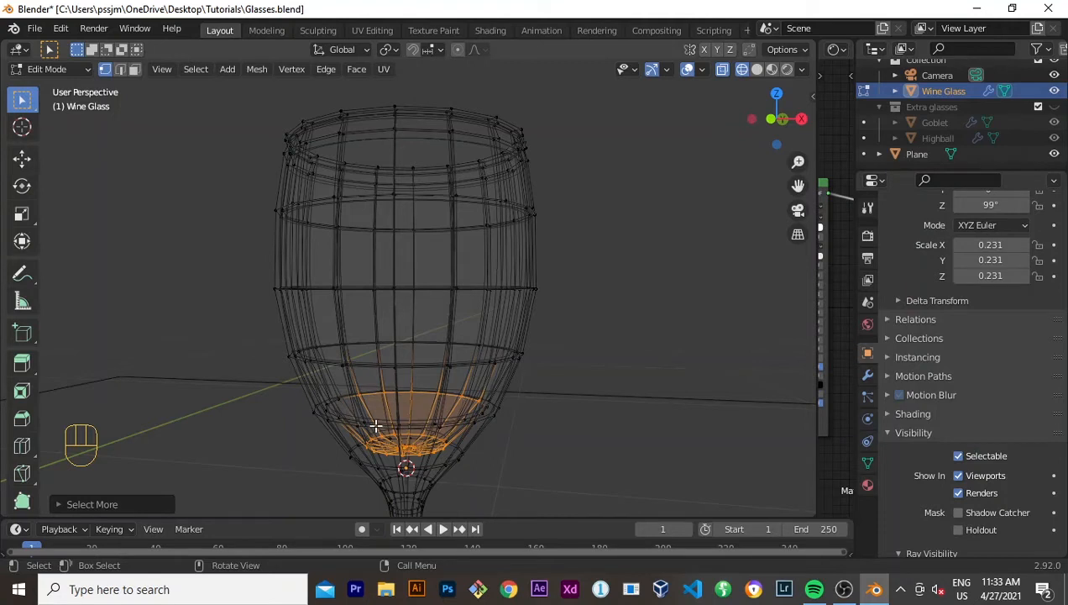
key(ctrl+KP_Add)
key(ctrl+KP_Add)
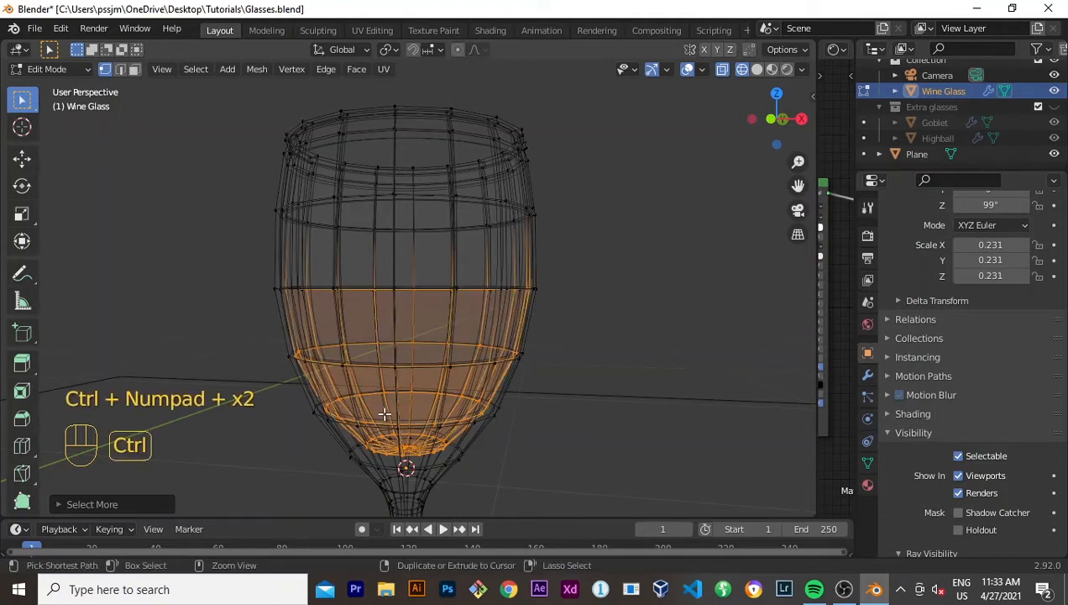
Step: Grow the vertex selection by one more level up the bowl's inner wall
key(ctrl+KP_Add)
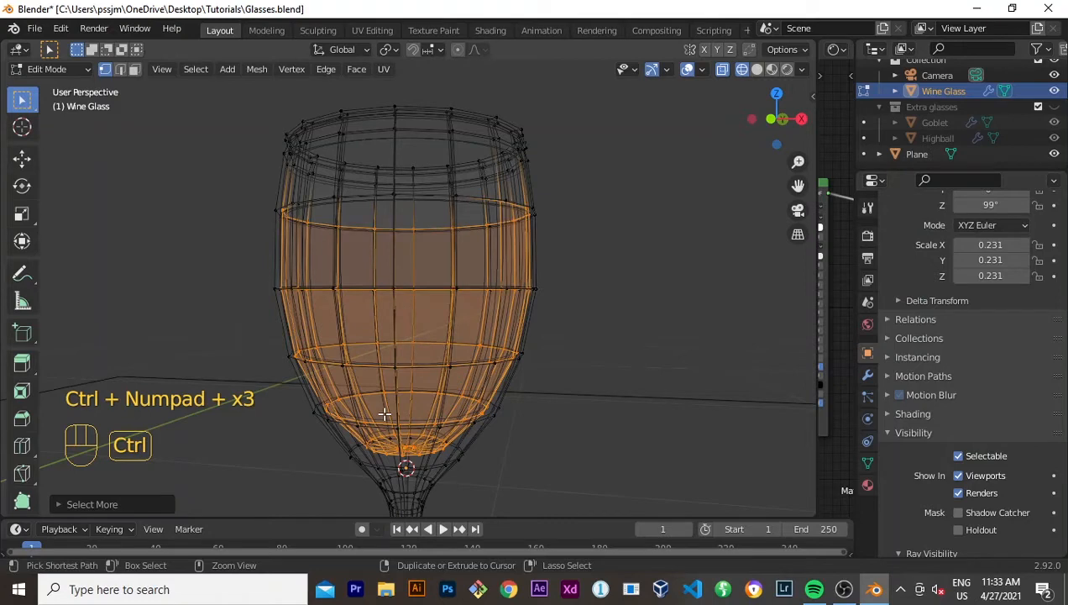
scroll(383, 411, down, 2)
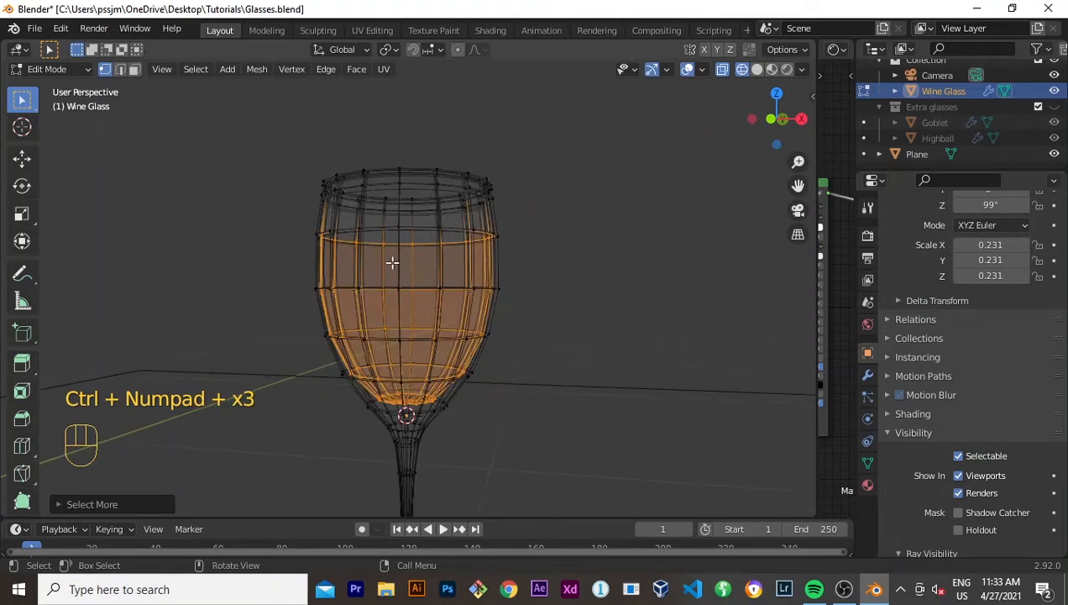
middle_drag(393, 262, 460, 230)
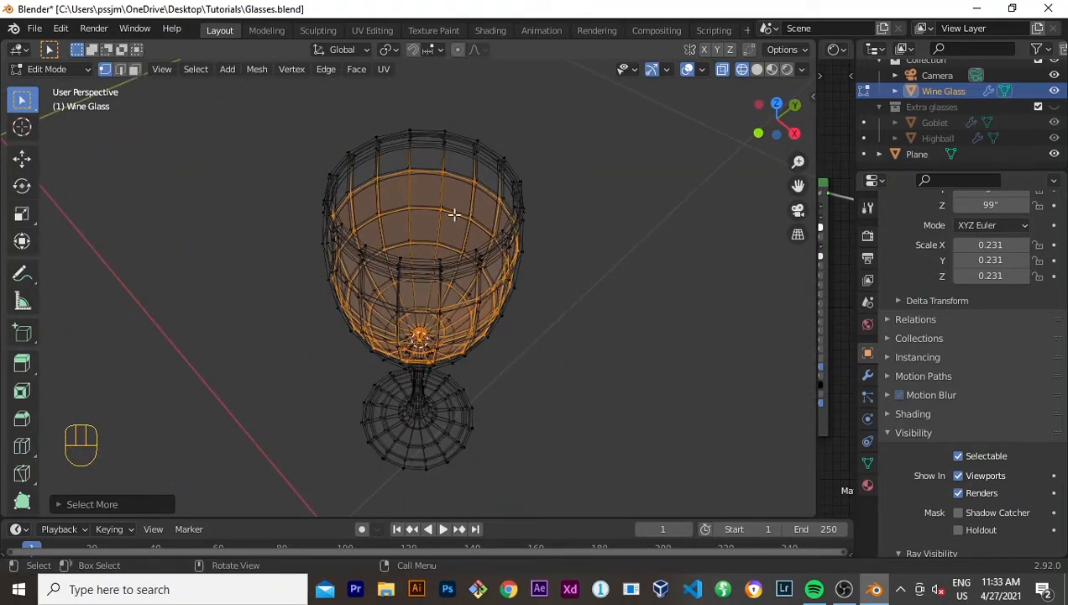
scroll(453, 215, up, 2)
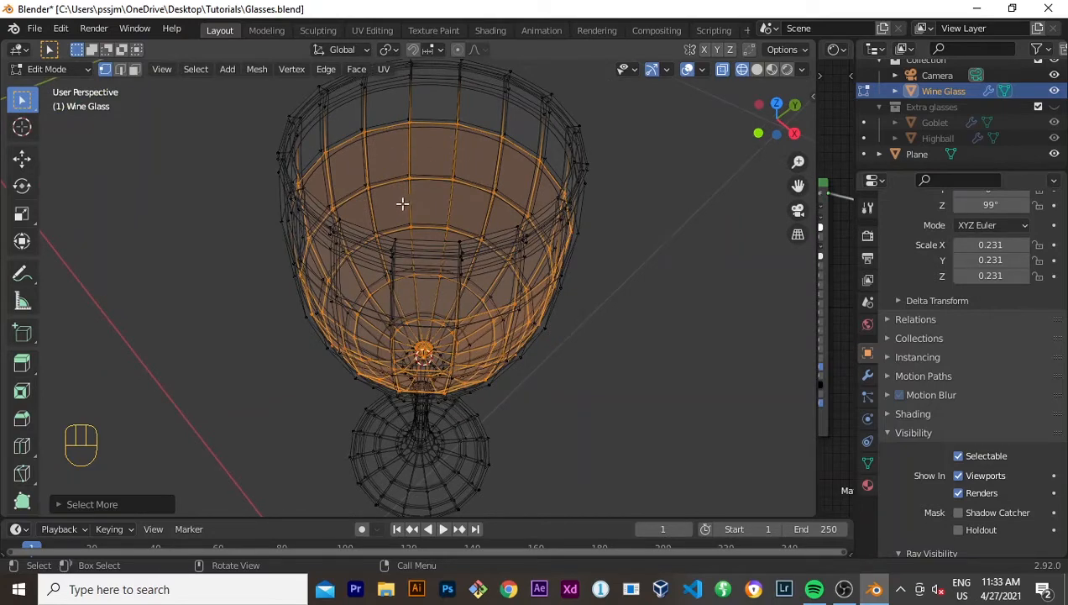
Step: Examine the selected inner surface from several angles in solid shading and again in wireframe shading
key(z)
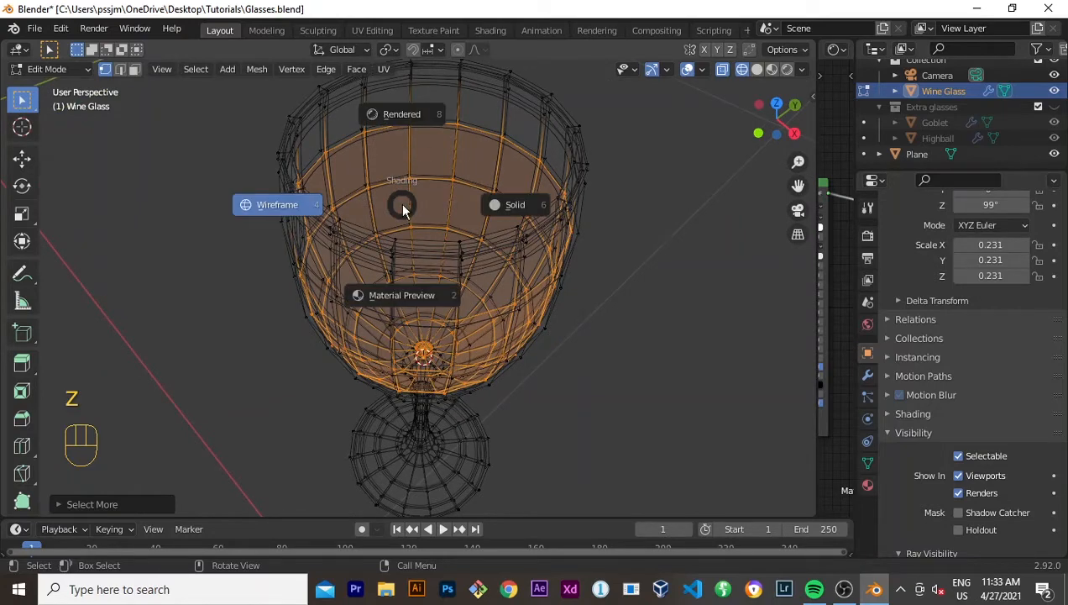
click(497, 209)
middle_drag(497, 220, 489, 290)
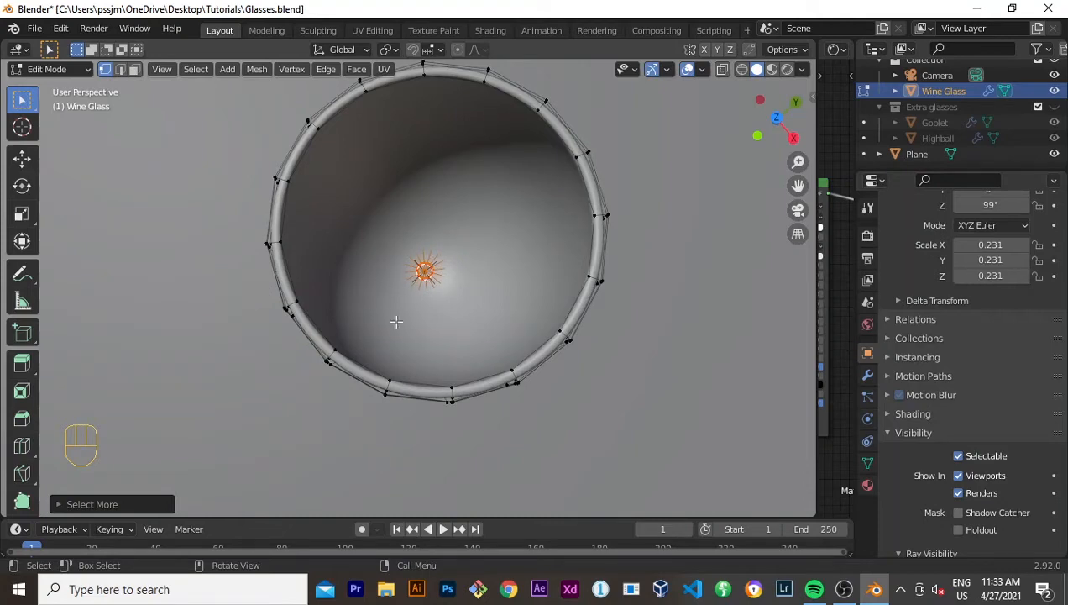
middle_drag(395, 321, 468, 313)
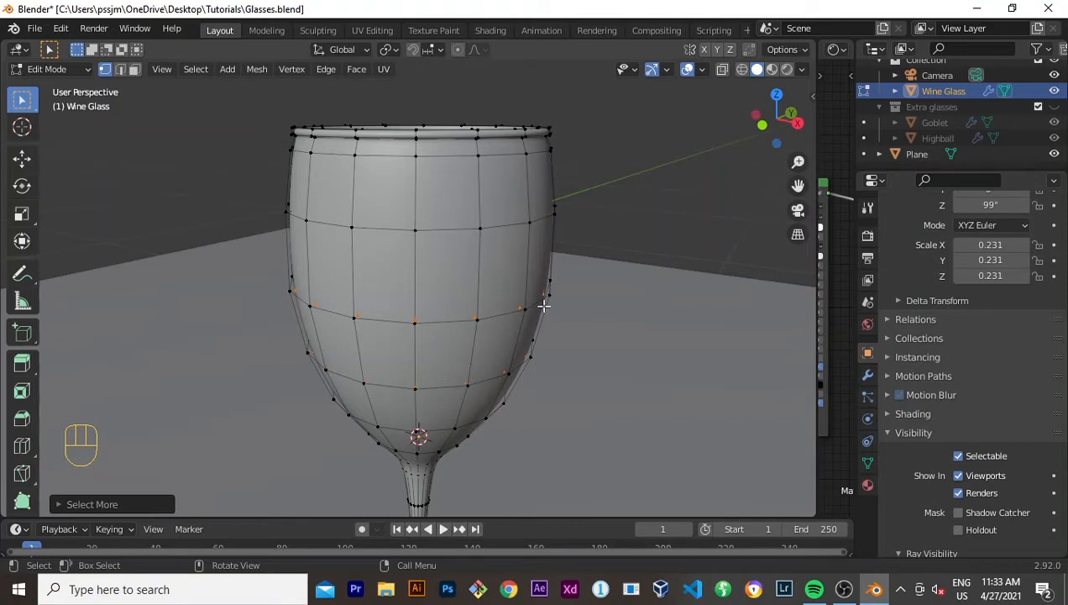
middle_drag(488, 169, 394, 218)
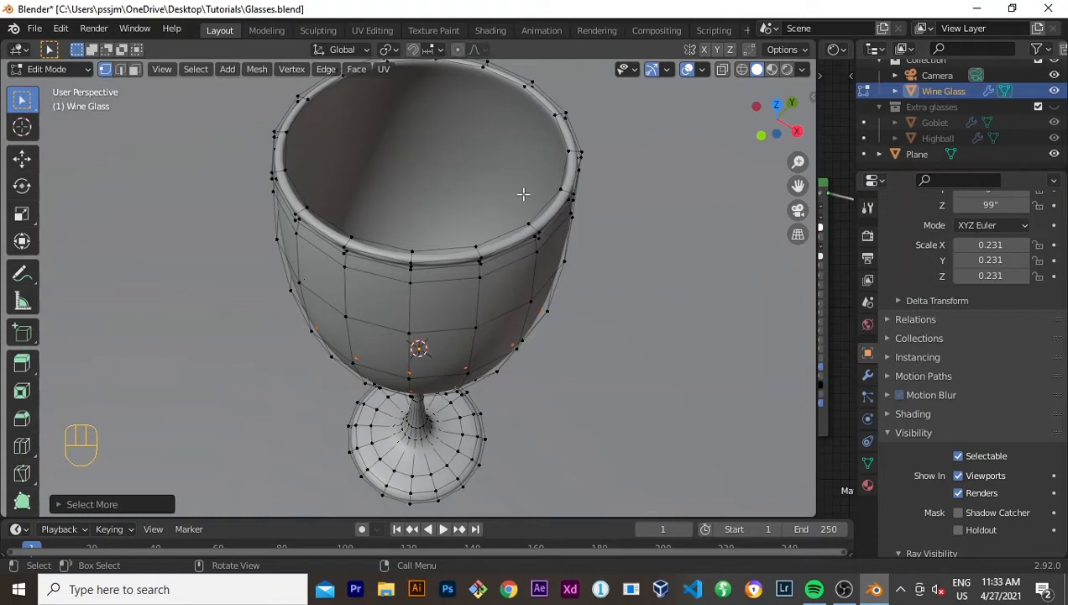
middle_drag(430, 212, 571, 176)
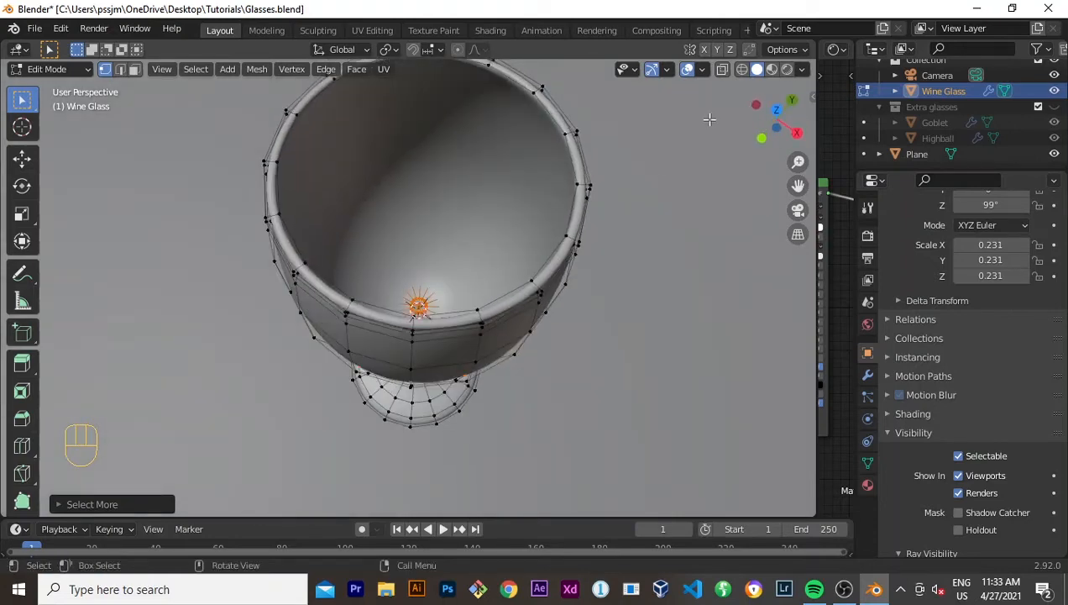
click(743, 70)
mouse_move(715, 159)
middle_down()
mouse_move(529, 215)
mouse_move(504, 246)
mouse_move(498, 210)
mouse_move(489, 248)
middle_up()
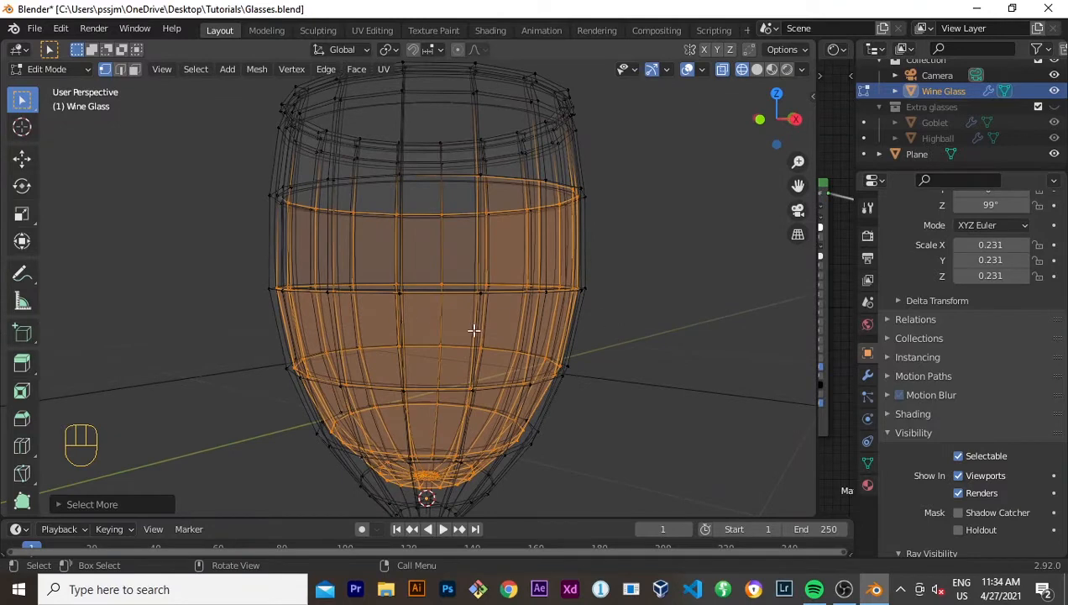
middle_drag(356, 308, 309, 317)
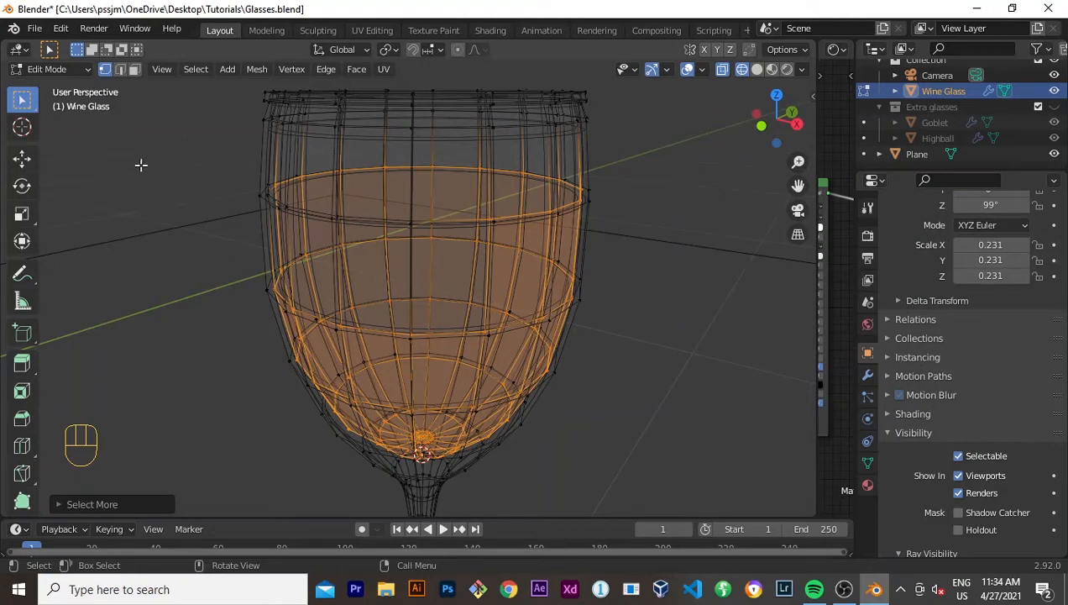
Step: Box-select through the whole lower bowl in wireframe shading and clear the selection
drag(131, 166, 735, 457)
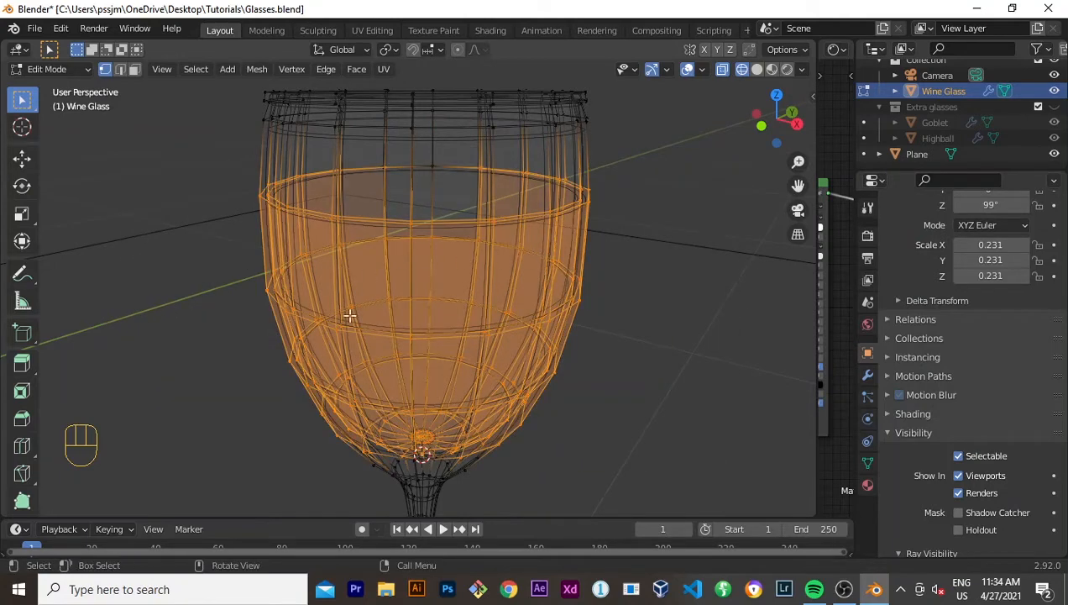
middle_drag(349, 315, 308, 235)
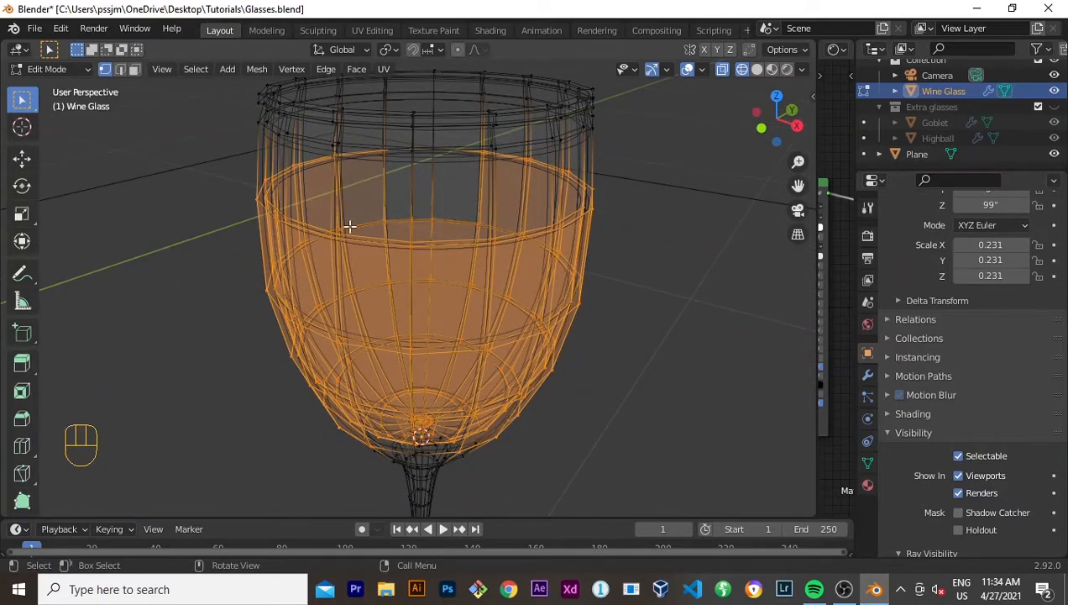
click(634, 292)
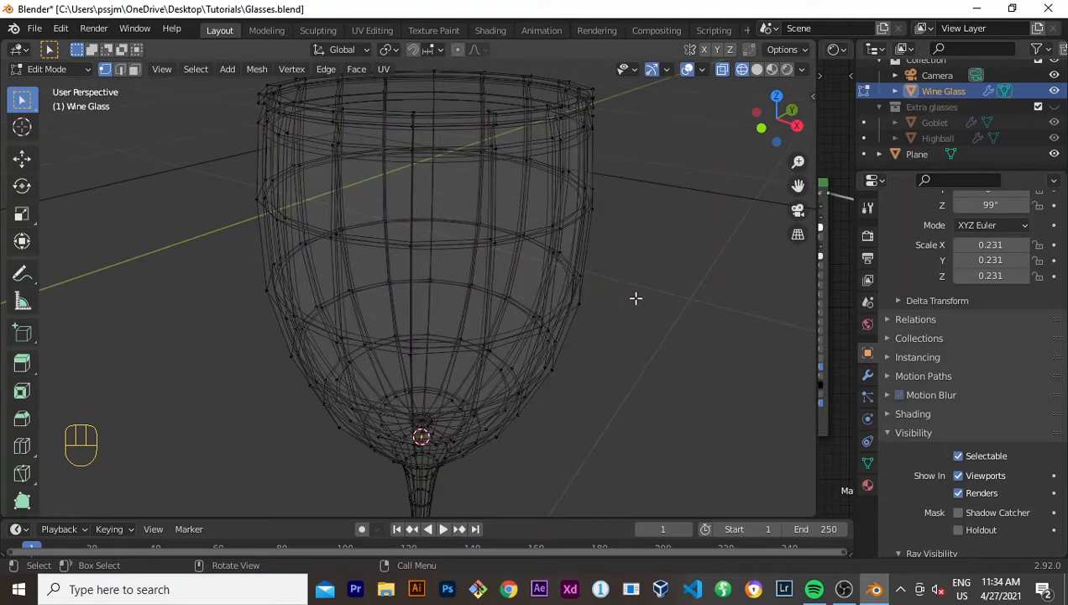
Step: Switch to solid shading and box-select only the vertices at the bottom inside the bowl
key(z)
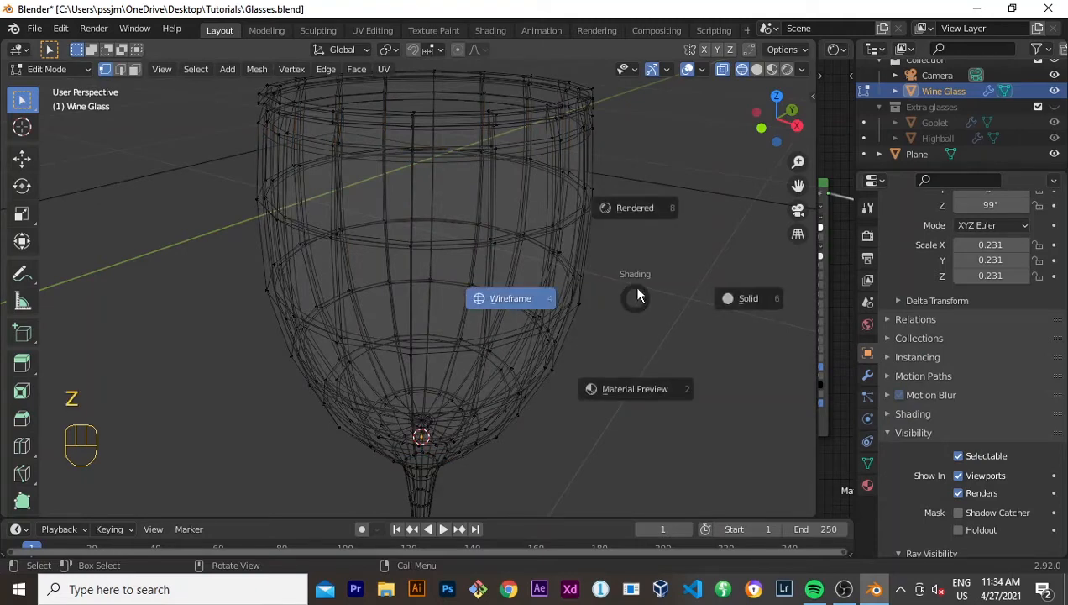
click(710, 292)
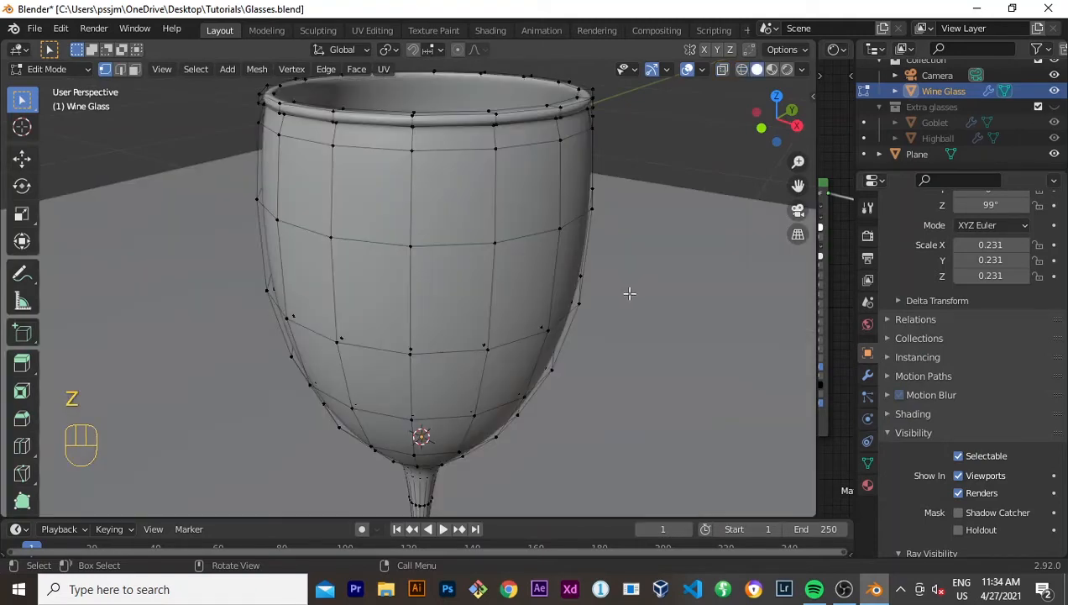
mouse_move(630, 293)
middle_down()
mouse_move(594, 427)
mouse_move(588, 420)
middle_up()
drag(497, 296, 369, 188)
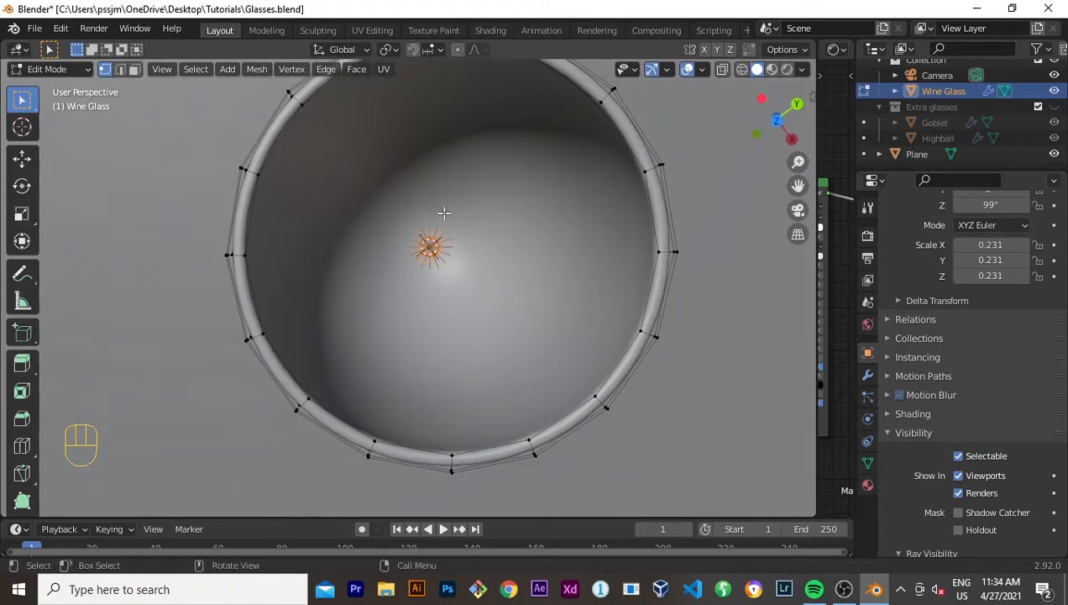
Step: In wireframe front view, grow the selection by three levels up the bowl's inner wall
key(KP_1)
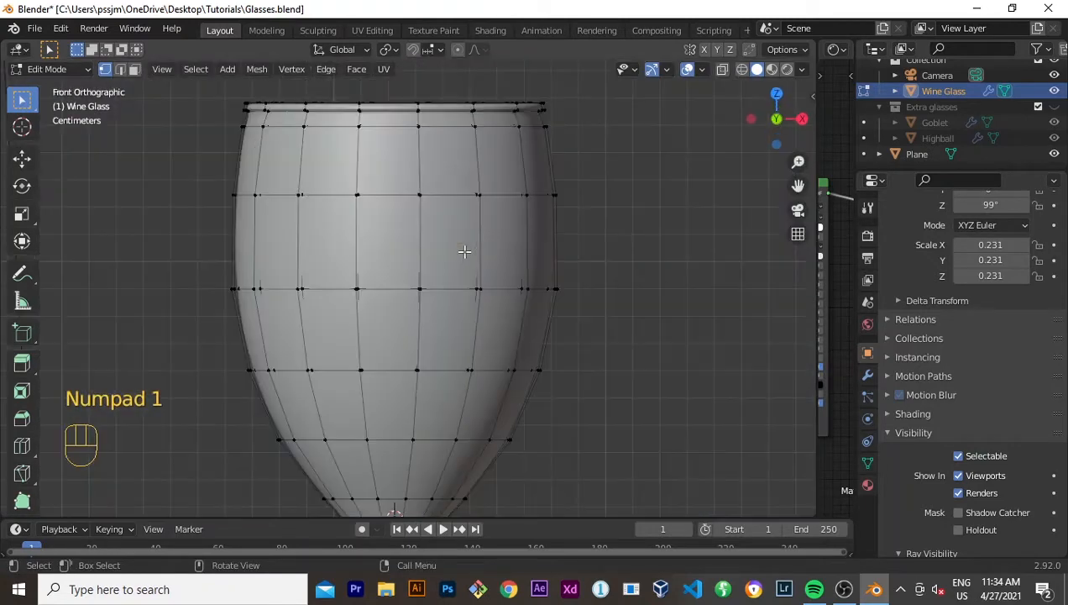
key(z)
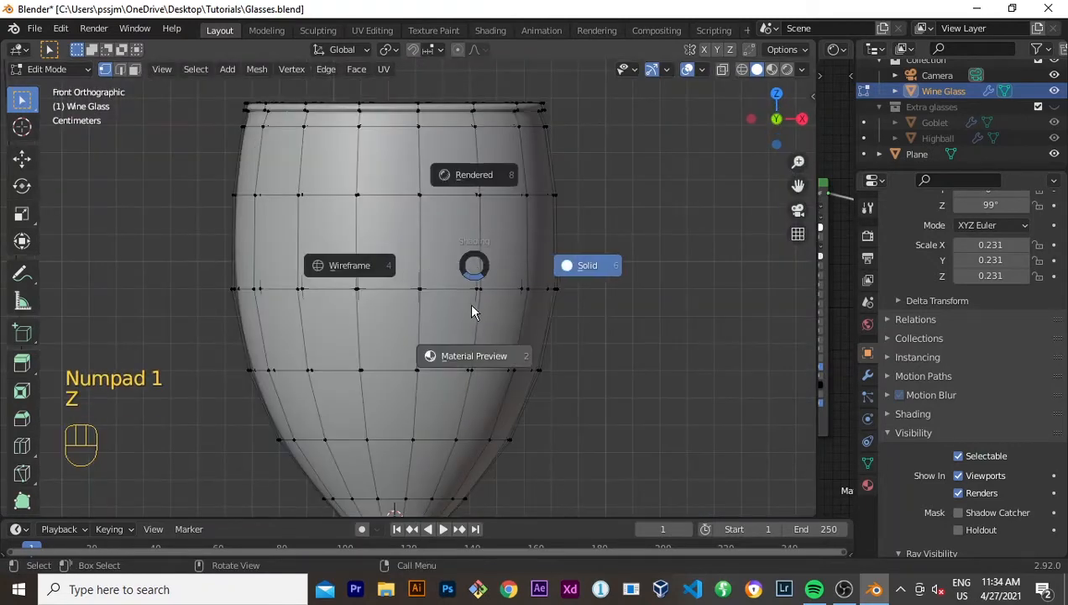
click(356, 265)
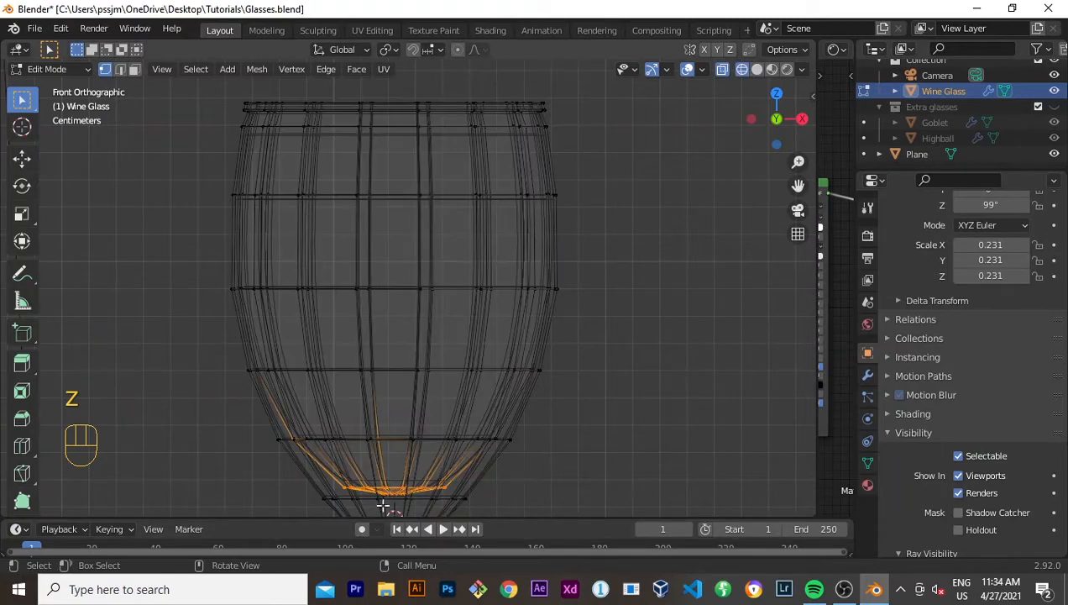
scroll(411, 491, down, 2)
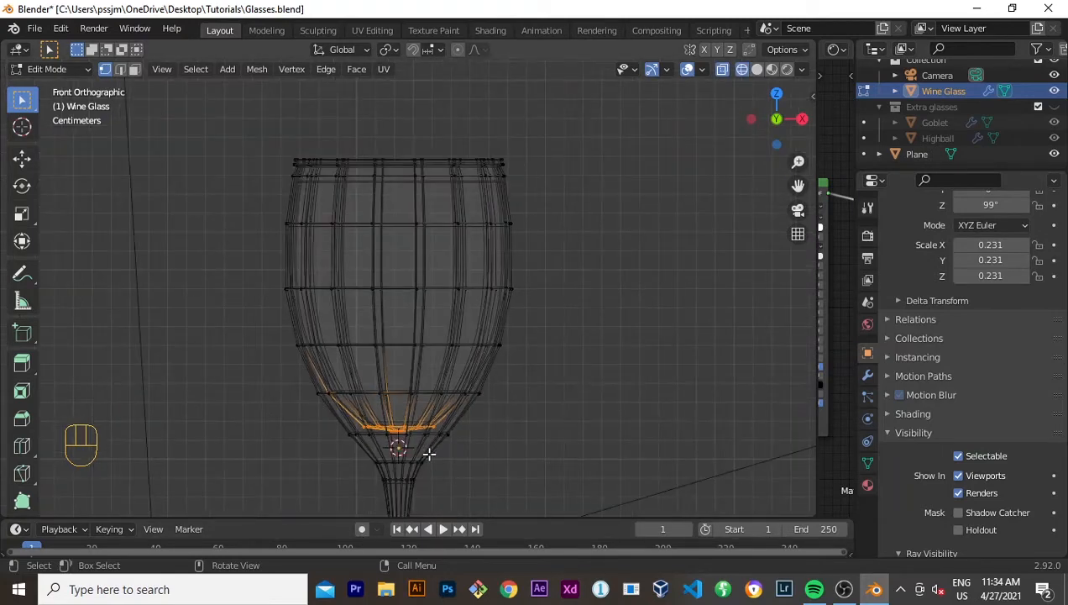
key(ctrl+KP_Add)
key(ctrl+KP_Add)
key(ctrl+KP_Add)
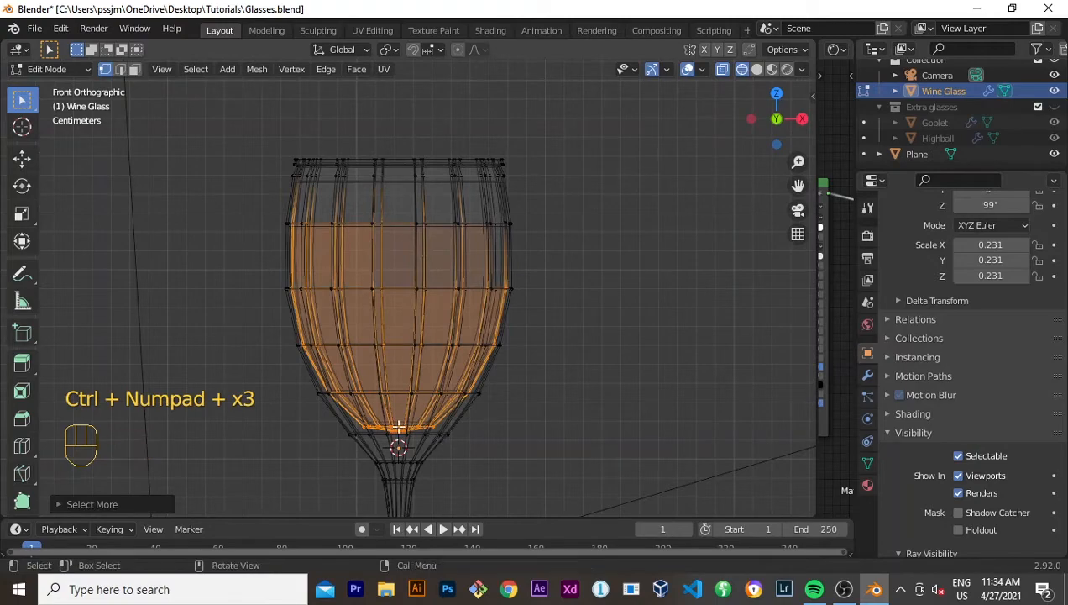
Step: Add the inner wall's upper edge loop to the selection so the missing faces of the top row are included
middle_drag(568, 336, 556, 370)
middle_drag(436, 267, 432, 322)
middle_drag(470, 253, 699, 203)
middle_drag(587, 224, 348, 167)
scroll(474, 214, up, 3)
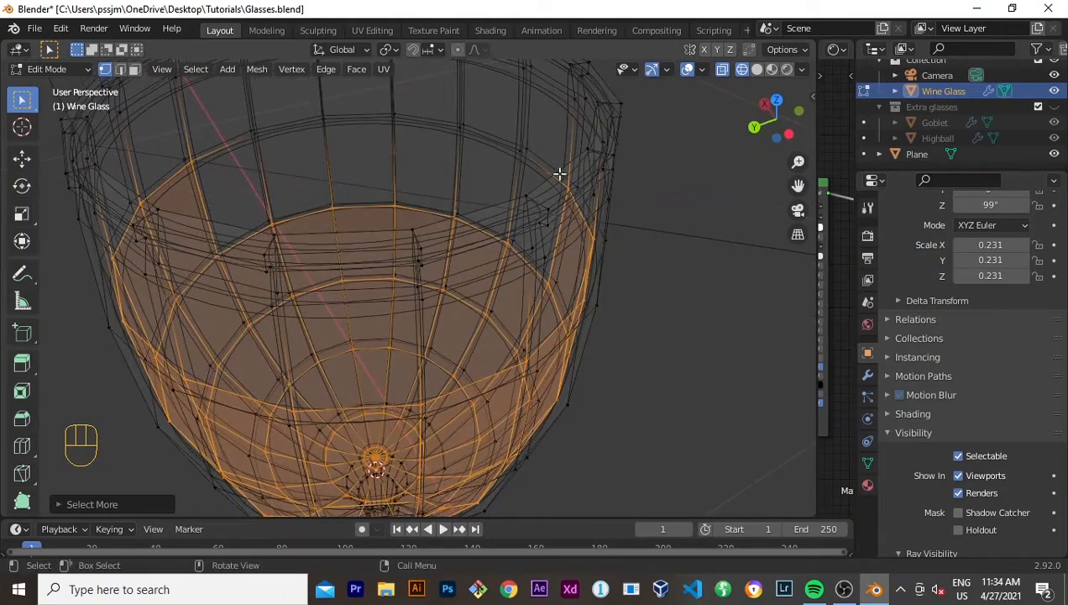
scroll(525, 162, up, 4)
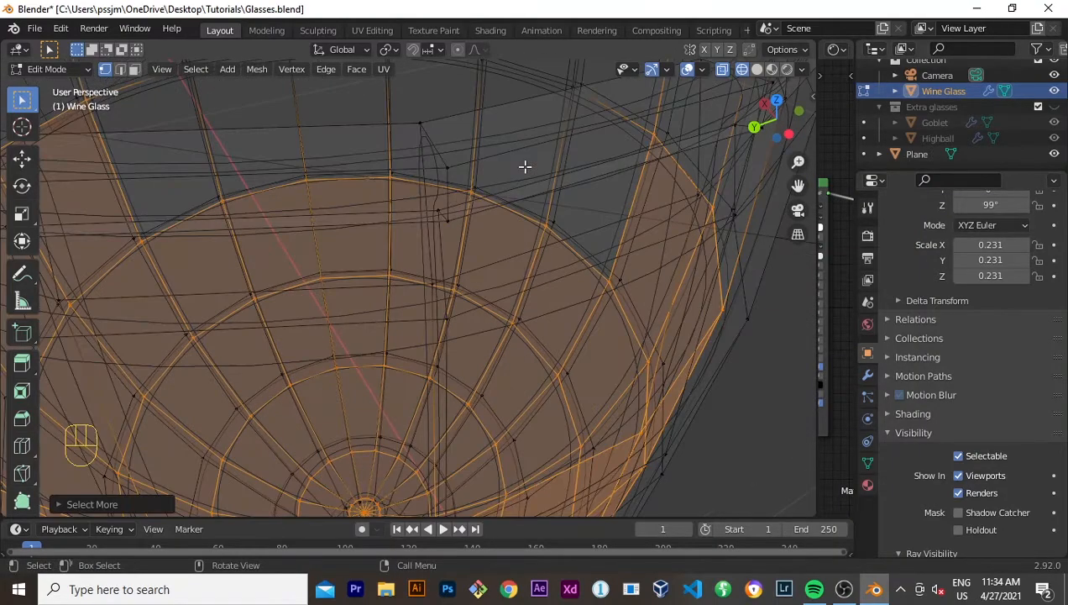
middle_drag(581, 162, 454, 213)
scroll(456, 214, down, 3)
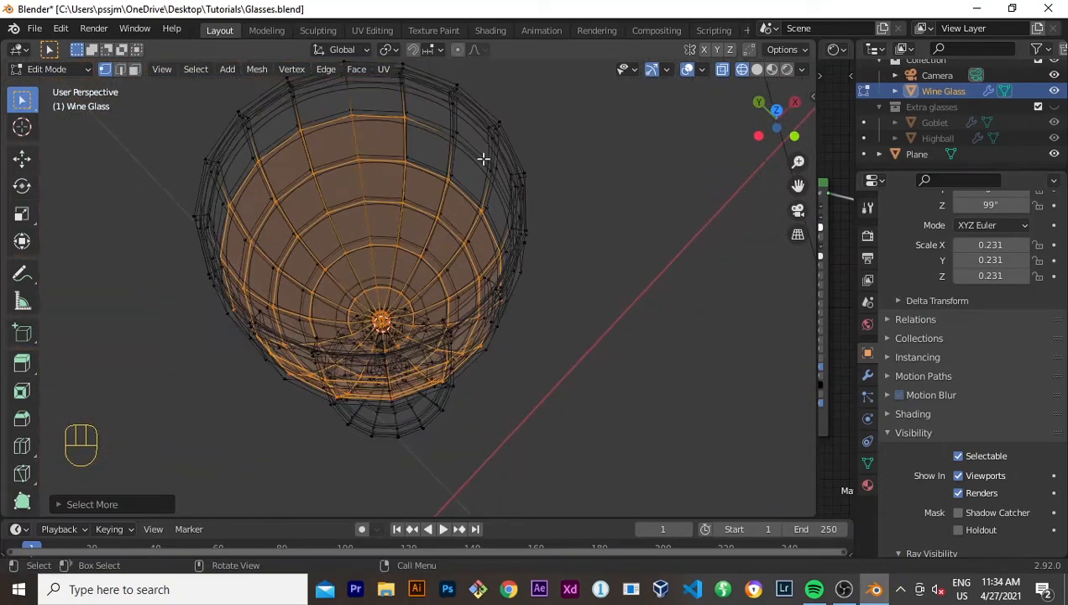
middle_drag(584, 305, 168, 294)
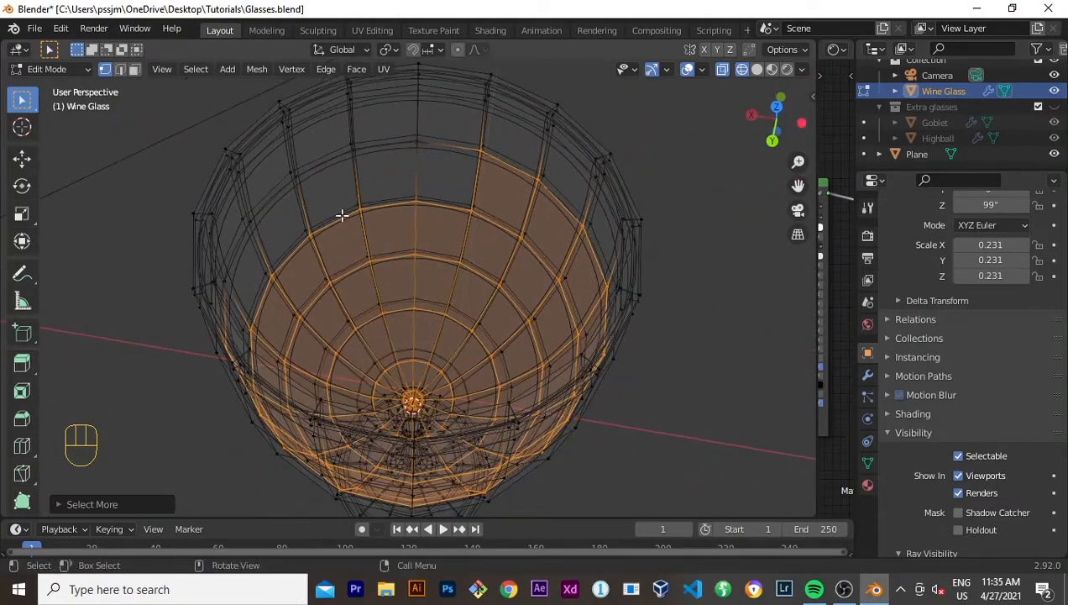
scroll(345, 202, up, 4)
shift+middle_drag(353, 166, 480, 289)
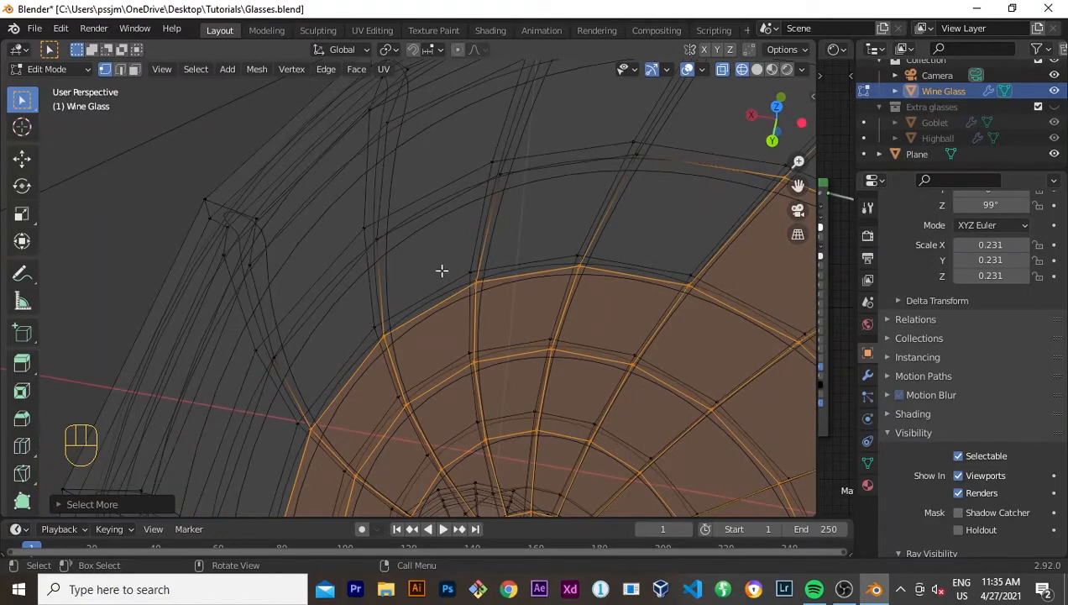
alt+shift+click(433, 221)
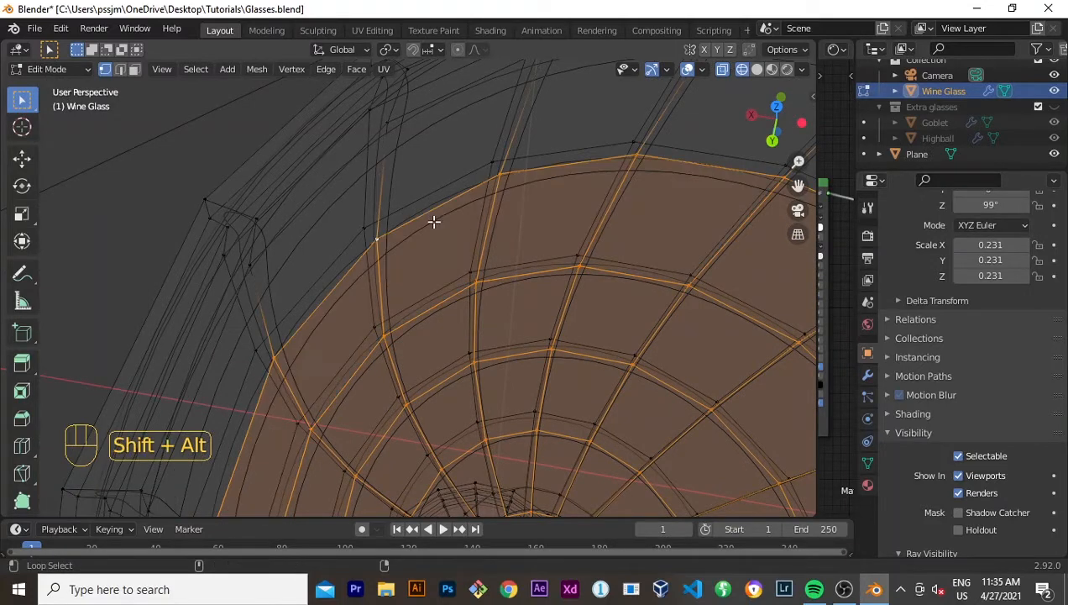
Step: Duplicate the selected inner bowl surface and place the copy beside the wine glass
middle_drag(437, 222, 375, 283)
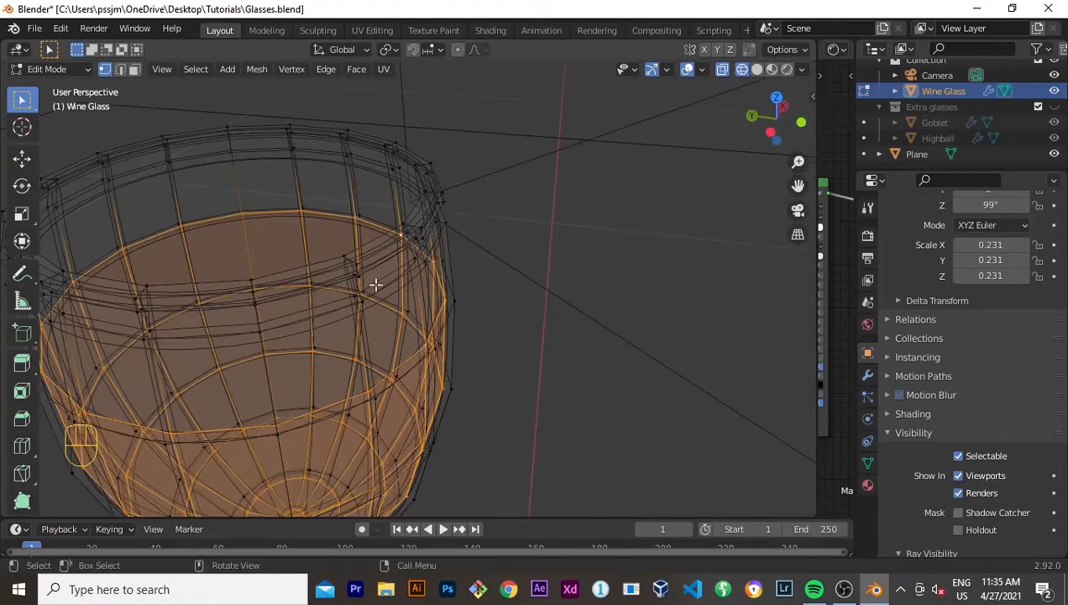
scroll(375, 283, down, 4)
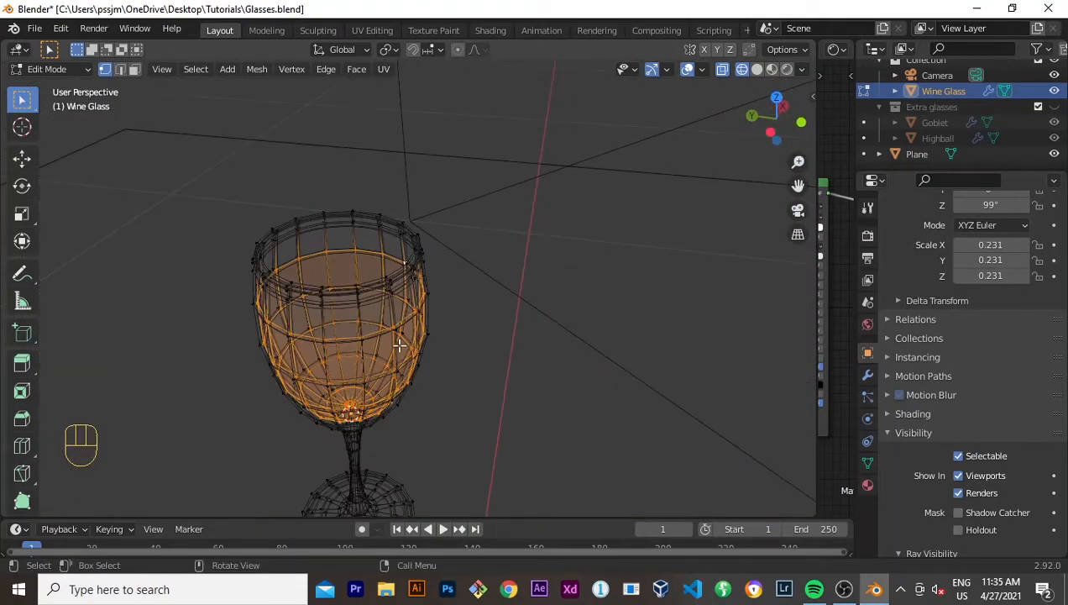
key(shift+d)
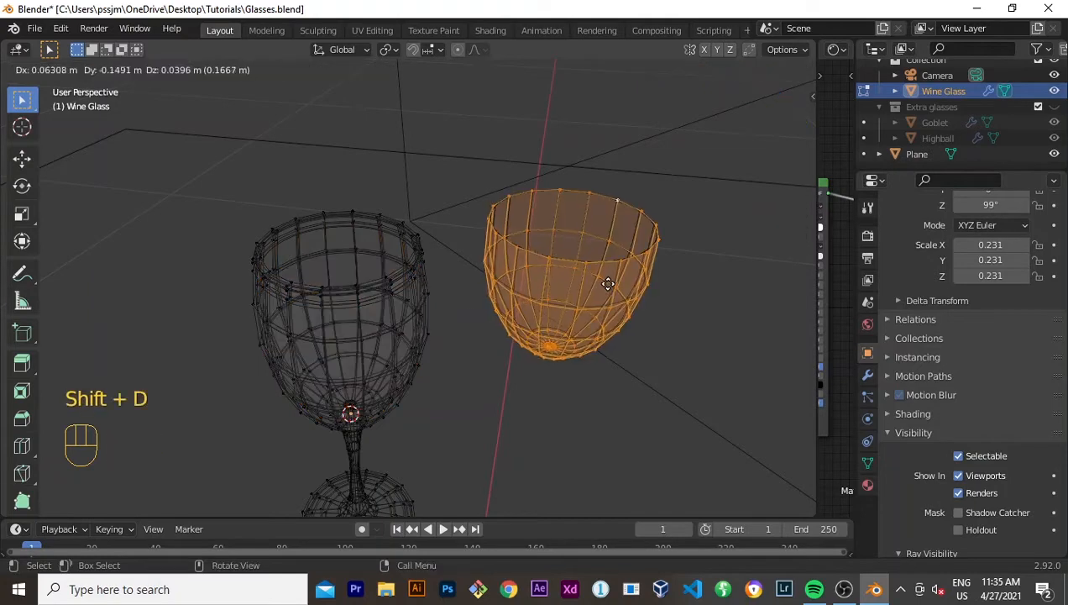
click(641, 330)
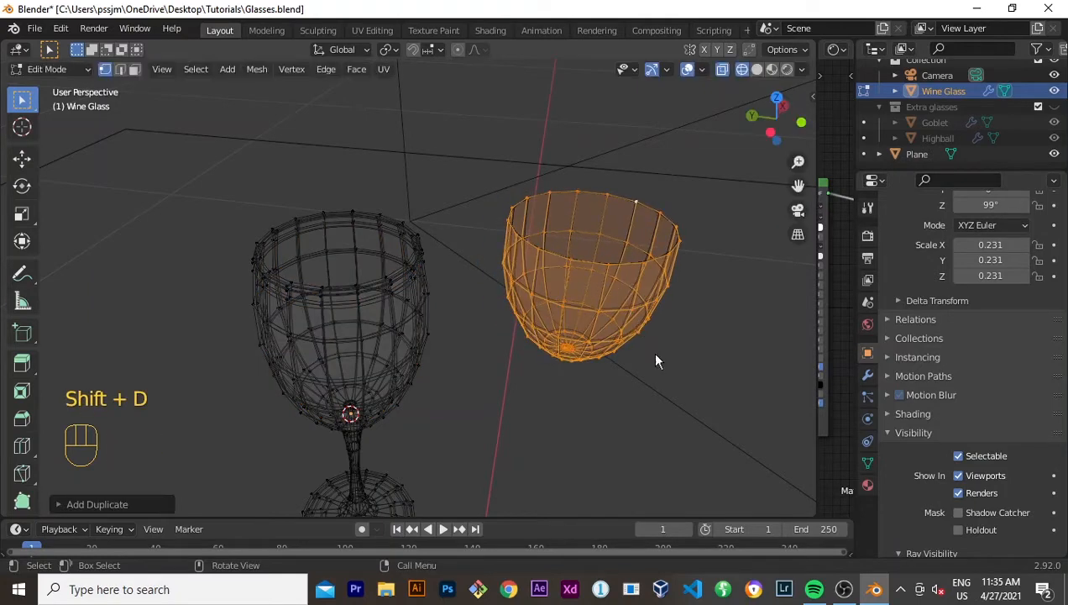
Step: Separate the duplicated bowl surface from the wine glass into its own object by selection
key(Tab)
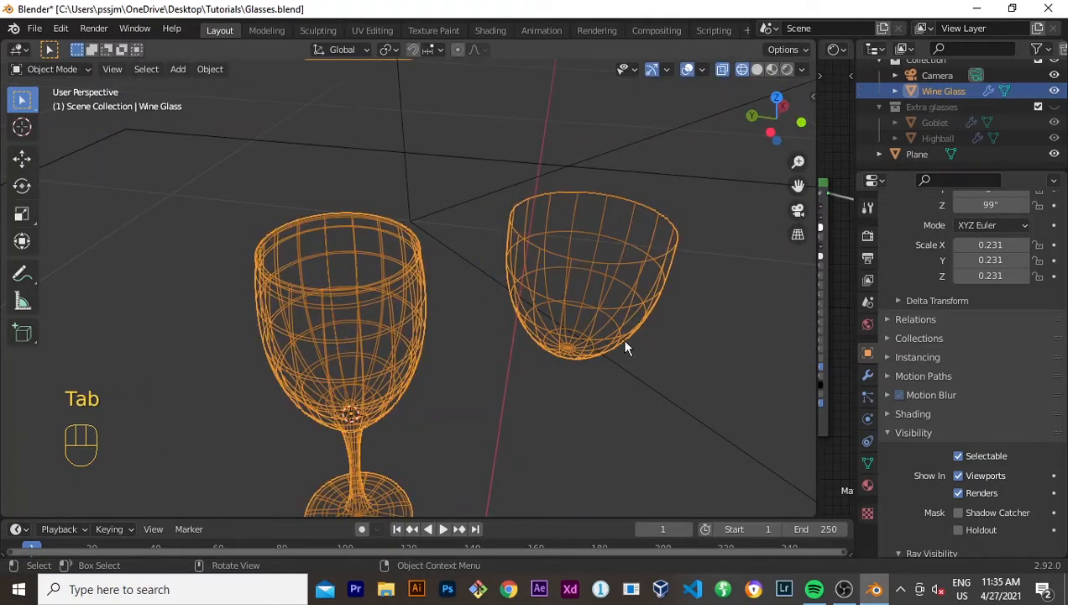
key(Tab)
key(p)
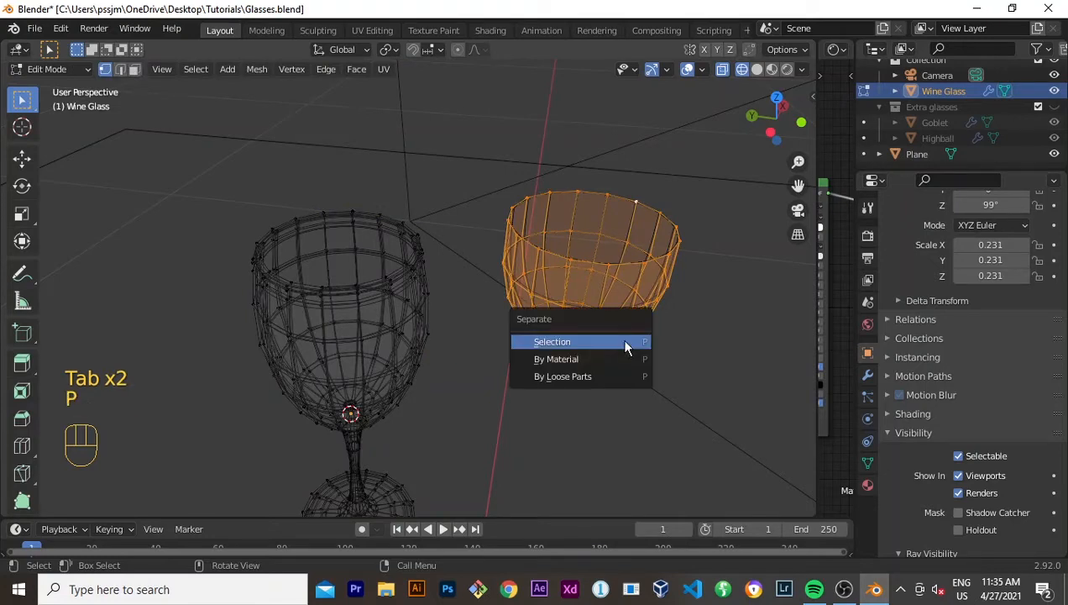
click(625, 343)
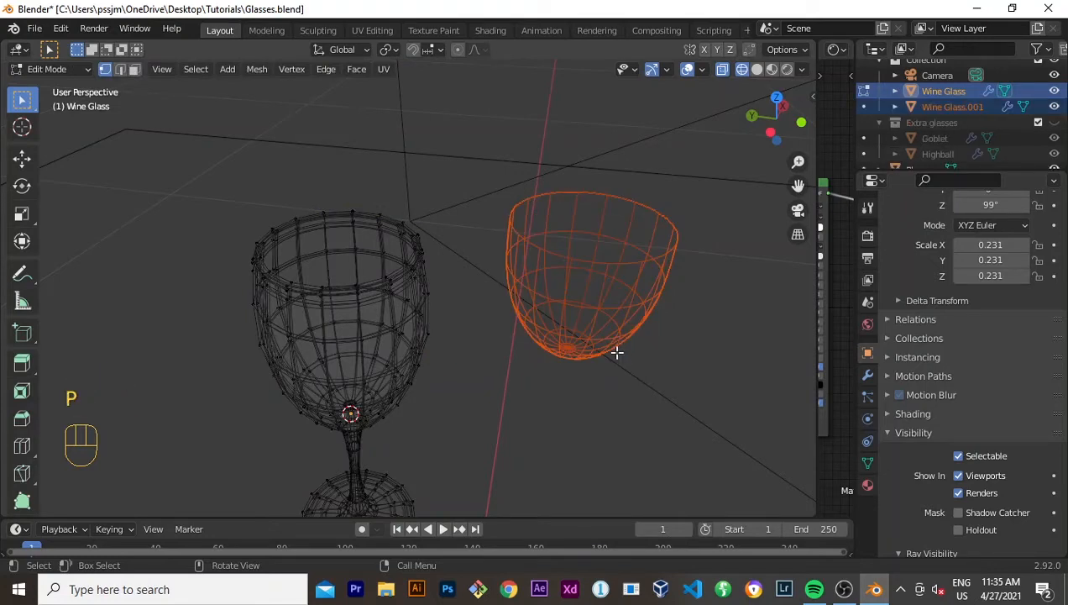
Step: Open the separated bowl surface's mesh for editing, select its rim loop and grow the selection over the whole surface
key(Tab)
click(600, 333)
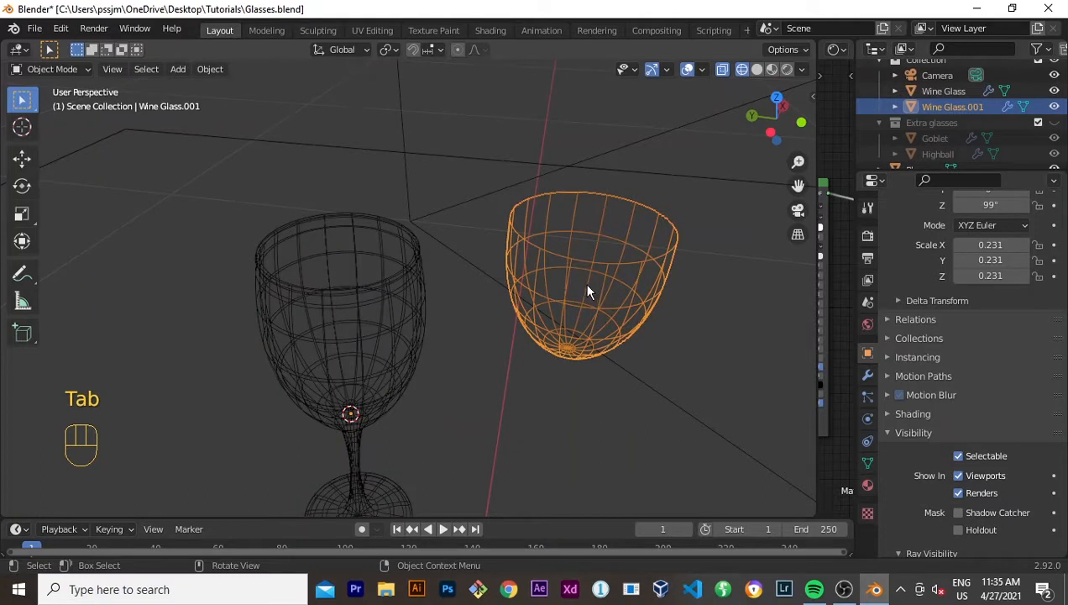
key(Tab)
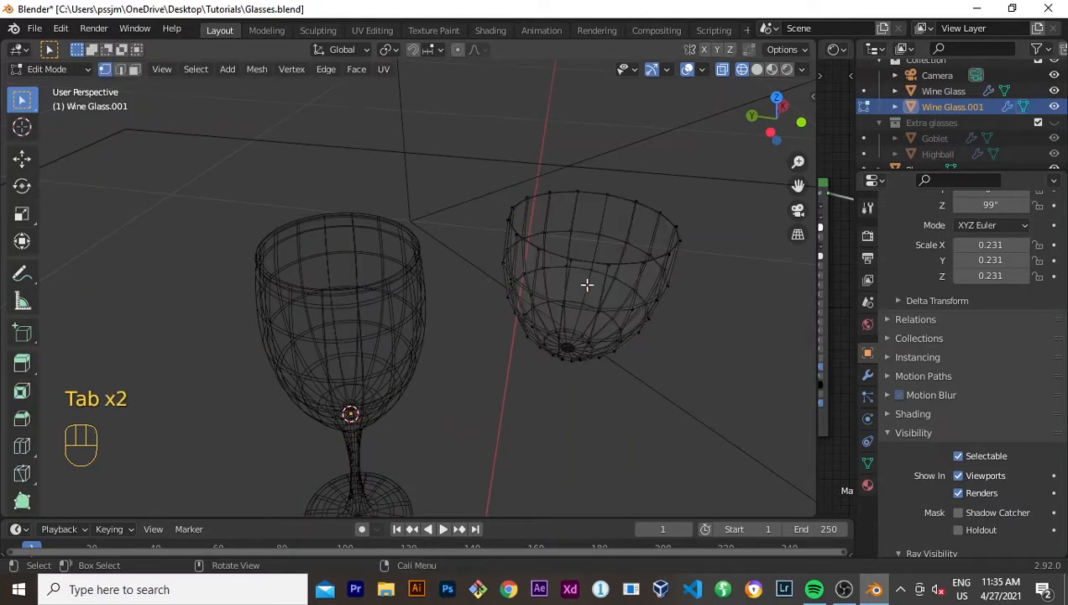
alt+click(625, 199)
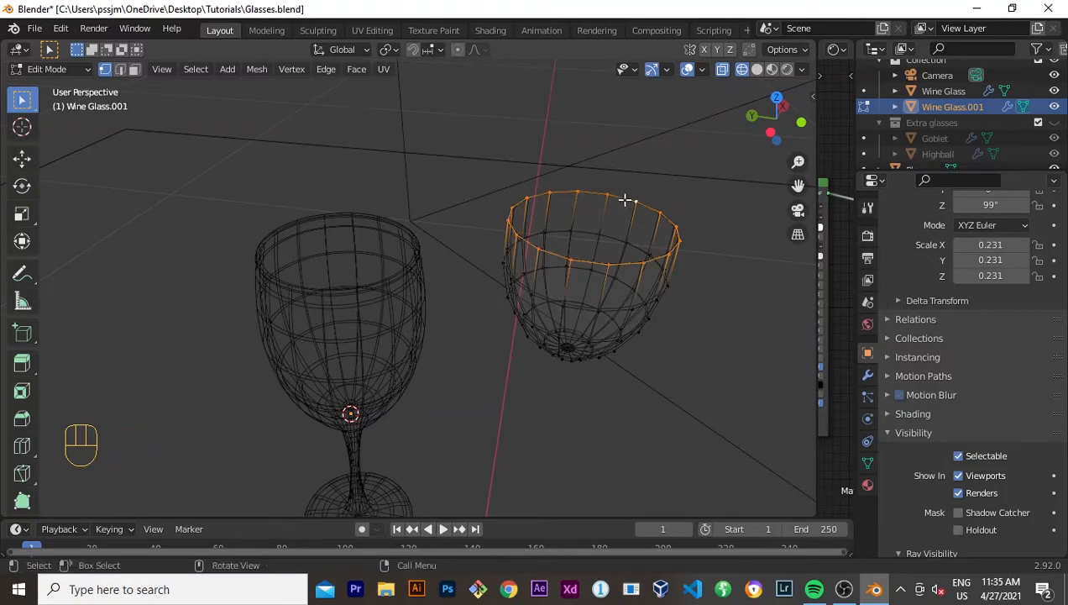
key(ctrl)
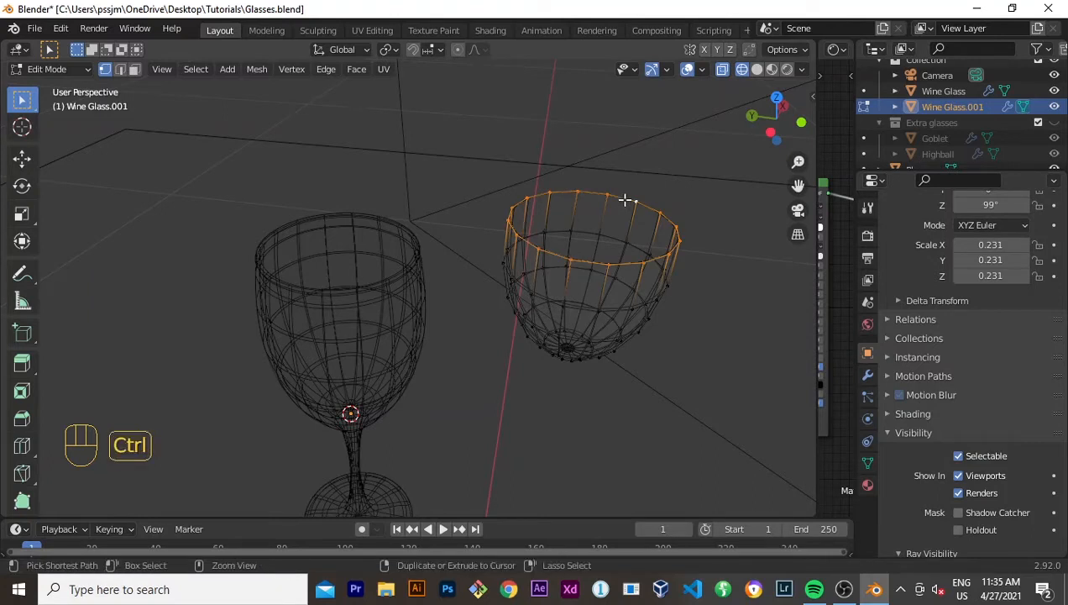
key(ctrl+KP_Add)
key(ctrl+KP_Add)
key(ctrl+KP_Add)
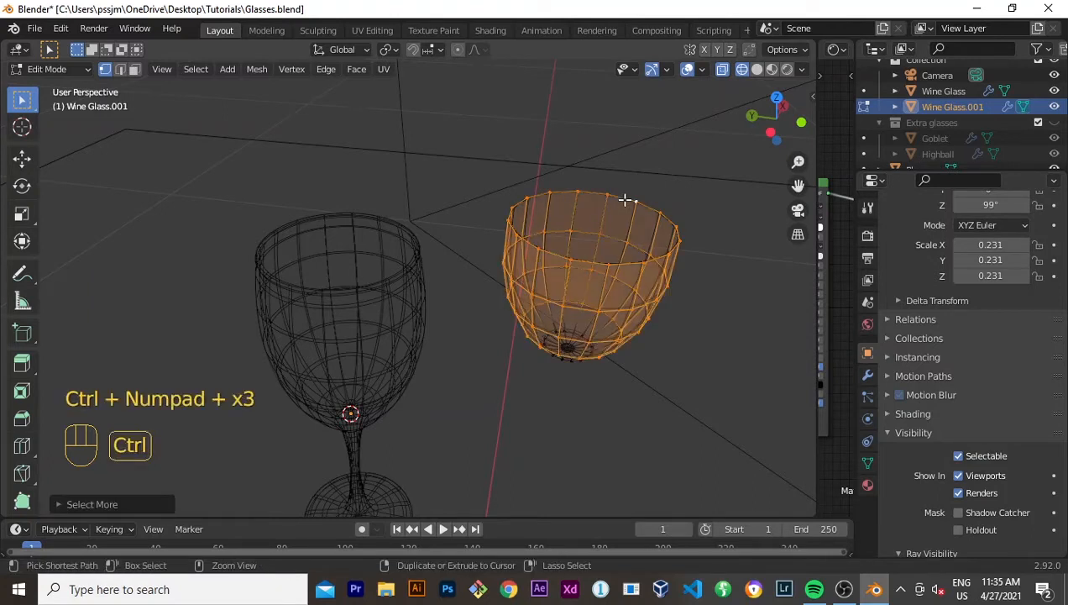
key(ctrl+KP_Add)
key(ctrl+KP_Add)
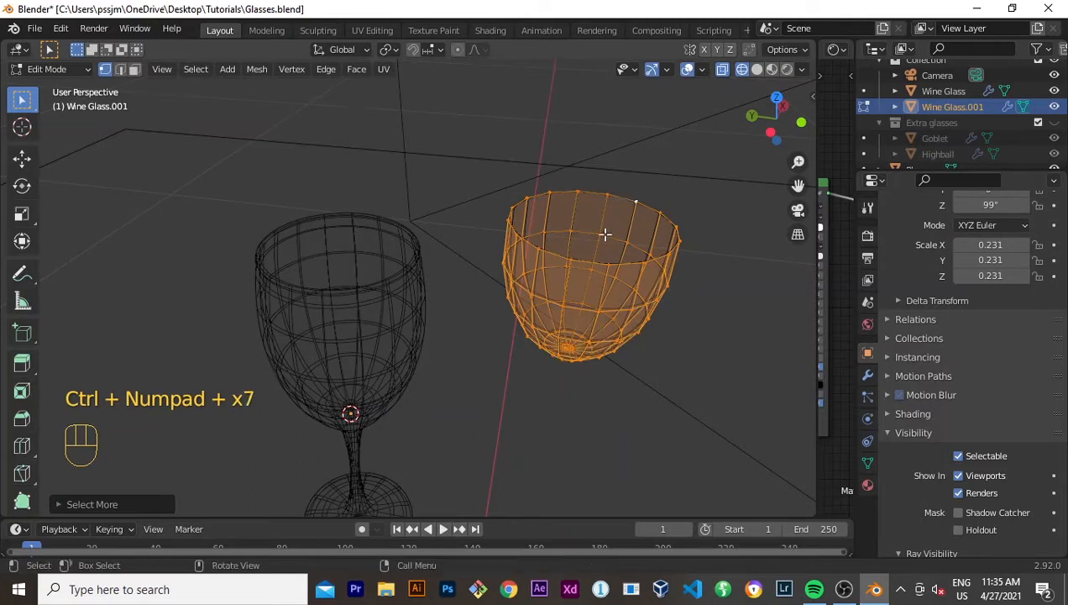
Step: Examine the separated bowl surface beside the wine glass up close and from several angles
scroll(605, 235, up, 1)
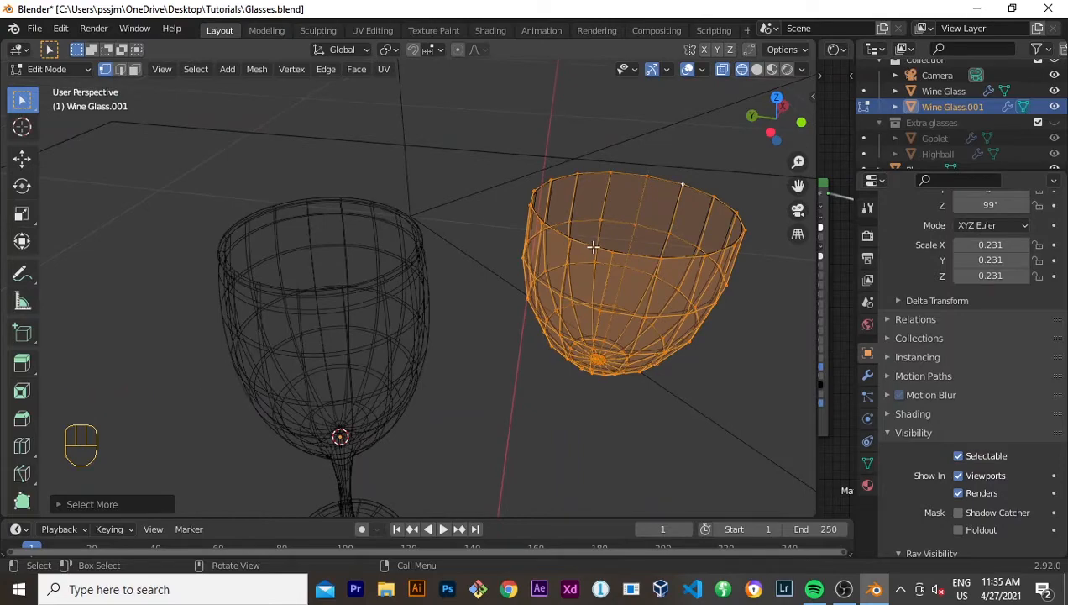
scroll(594, 247, up, 2)
scroll(624, 254, down, 3)
scroll(596, 298, up, 3)
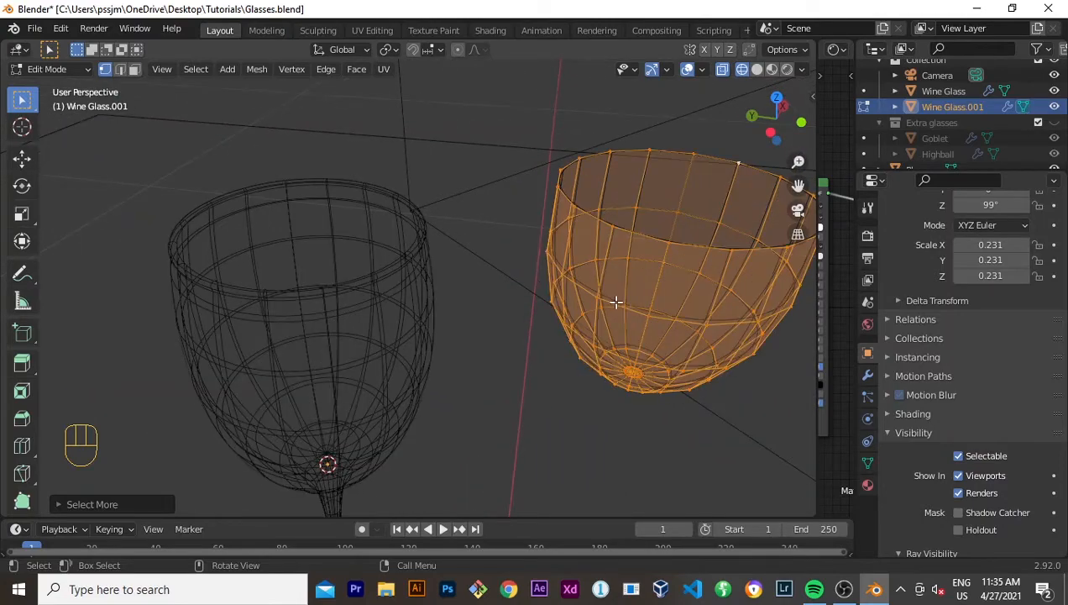
middle_drag(616, 301, 389, 315)
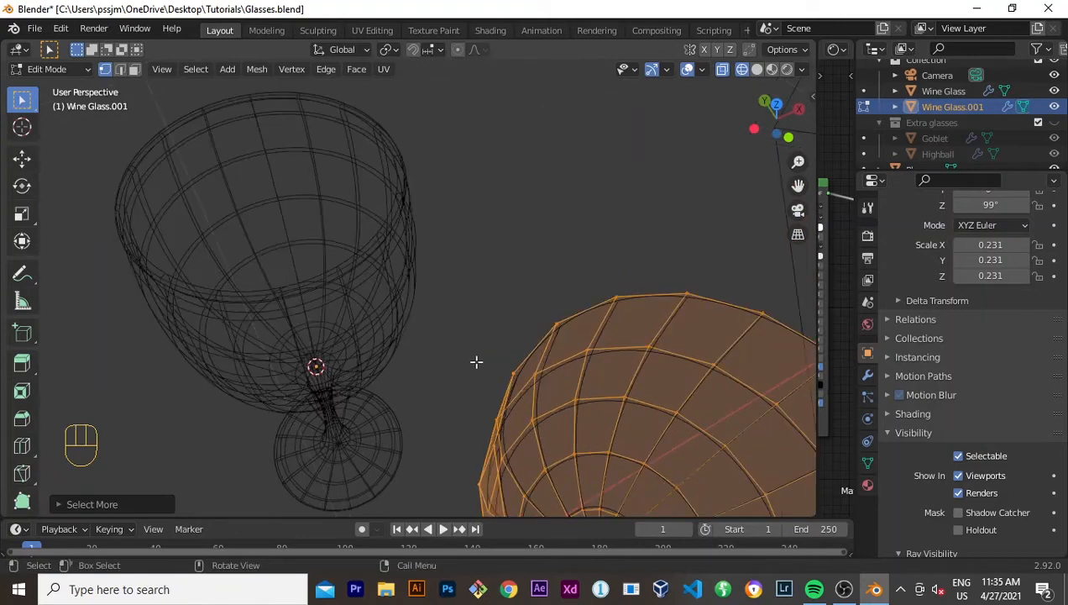
middle_drag(476, 361, 441, 344)
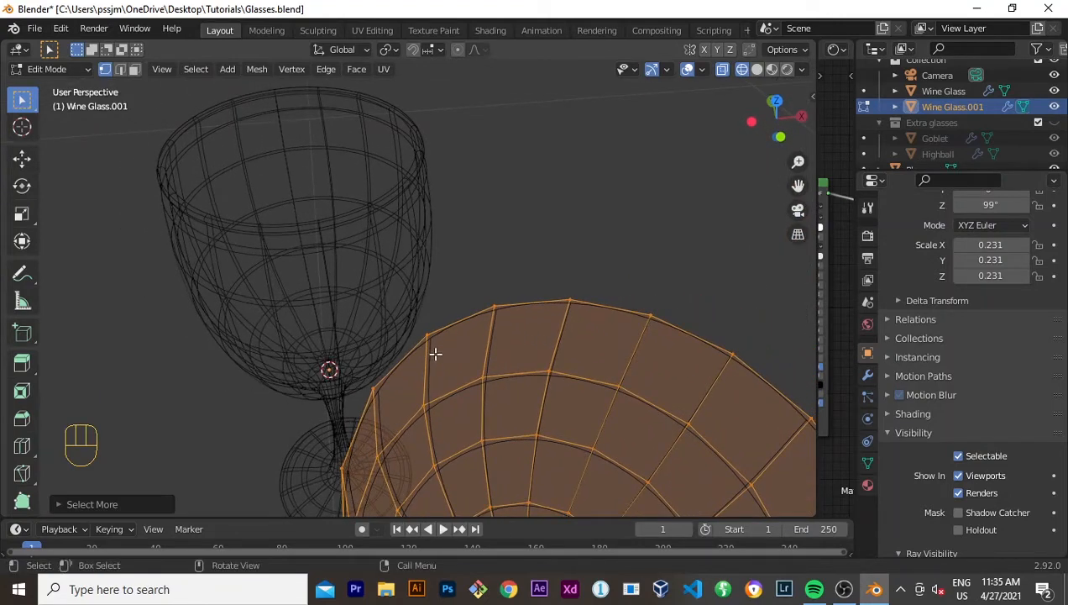
scroll(449, 355, down, 2)
scroll(569, 343, down, 3)
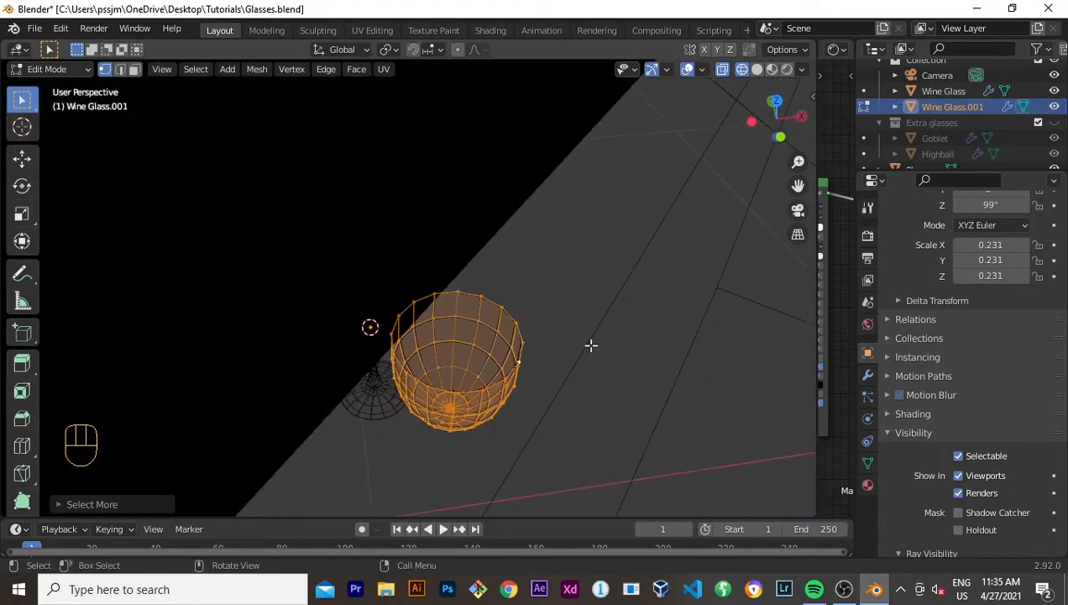
middle_drag(600, 348, 674, 319)
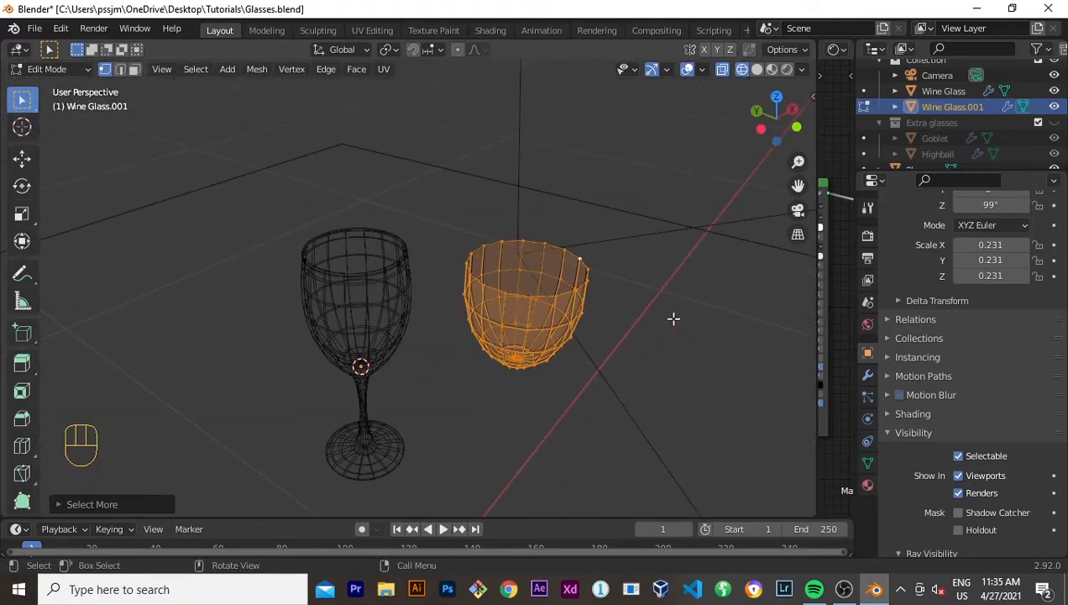
Step: Leave mesh editing and delete the separated bowl surface object
key(Tab)
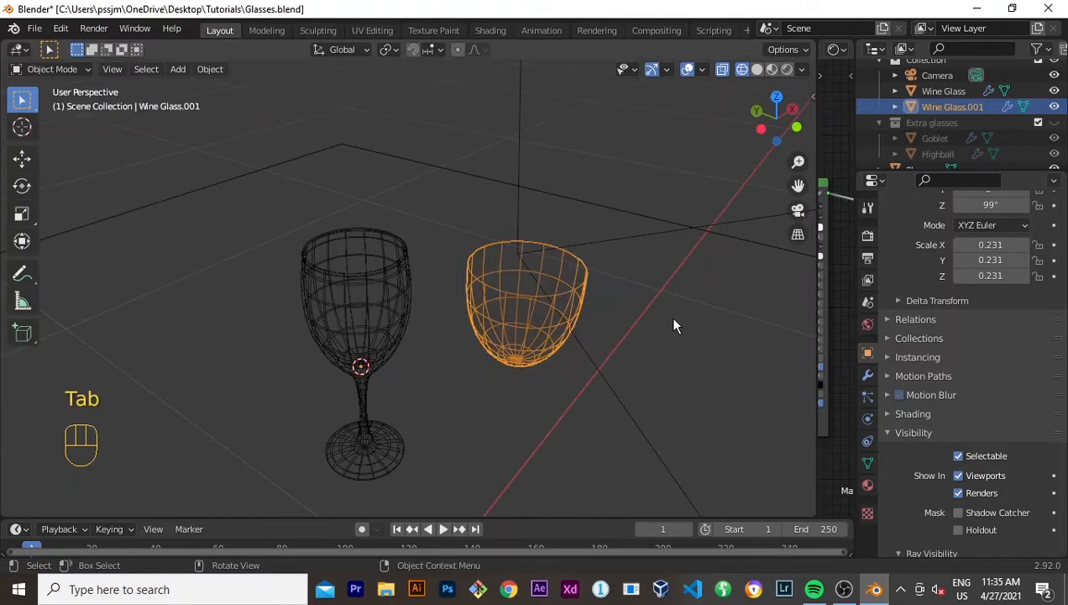
key(x)
click(548, 326)
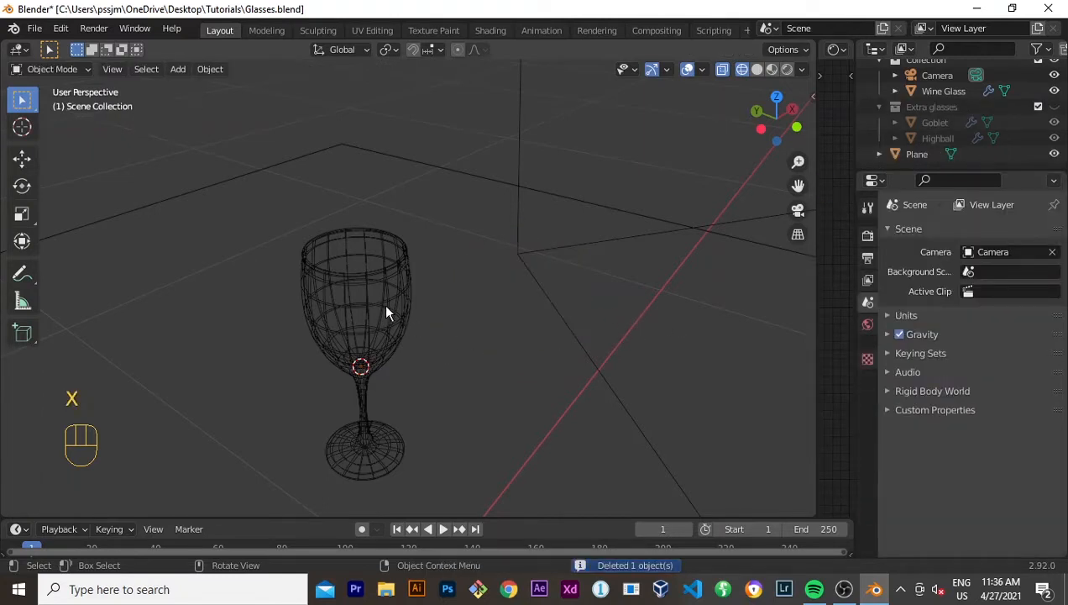
Step: Look down into the bowl, select the wine glass and open its mesh for editing
scroll(367, 344, up, 7)
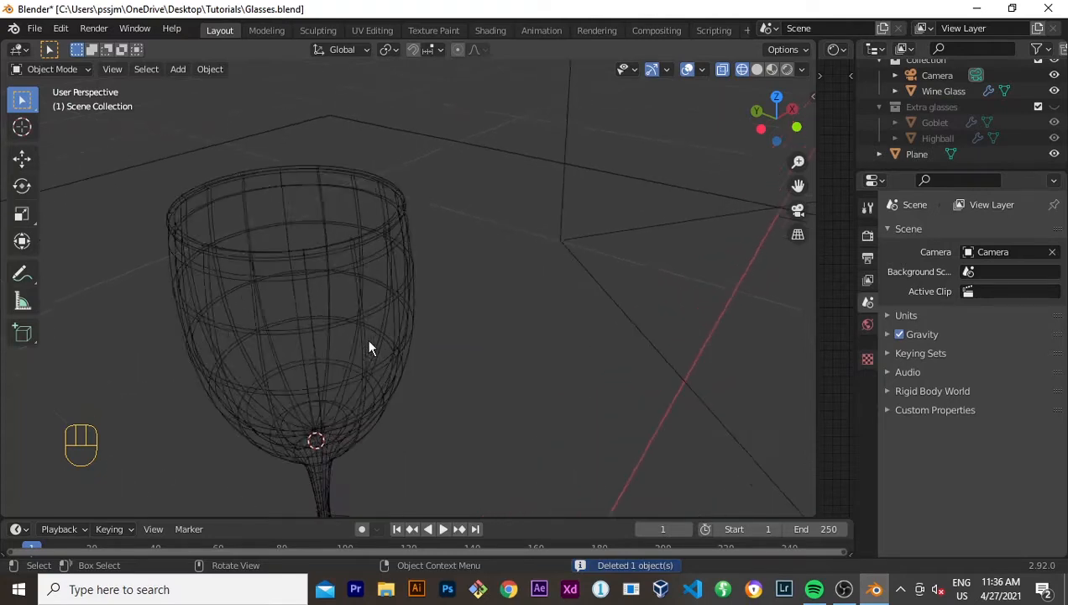
shift+middle_drag(392, 345, 571, 189)
mouse_move(436, 285)
shift+middle_down()
mouse_move(466, 255)
mouse_move(441, 398)
mouse_move(446, 301)
shift+middle_up()
scroll(470, 277, down, 4)
scroll(446, 303, up, 4)
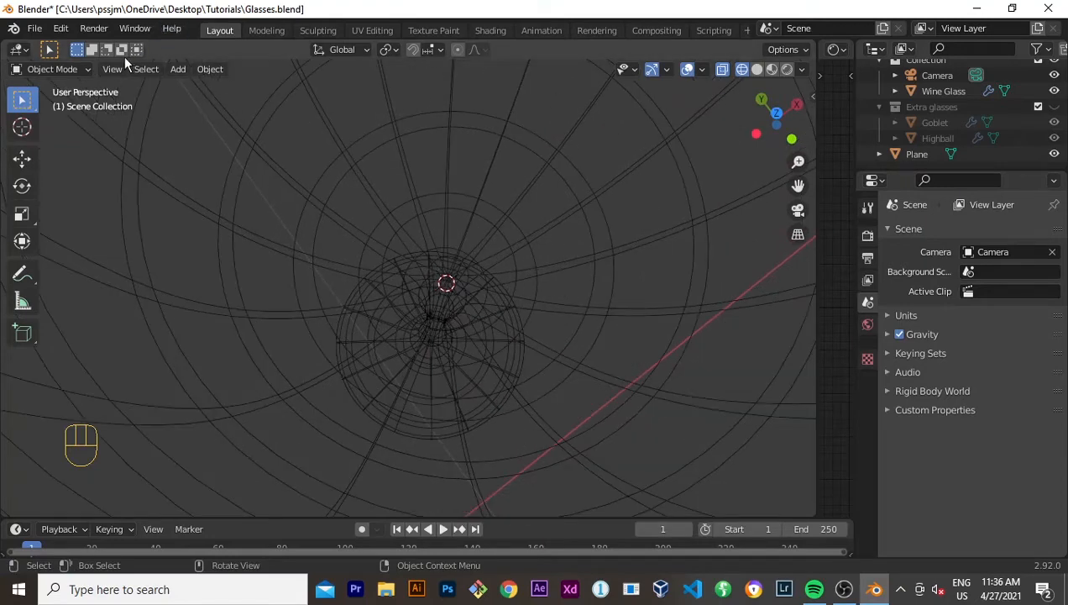
scroll(112, 114, up, 2)
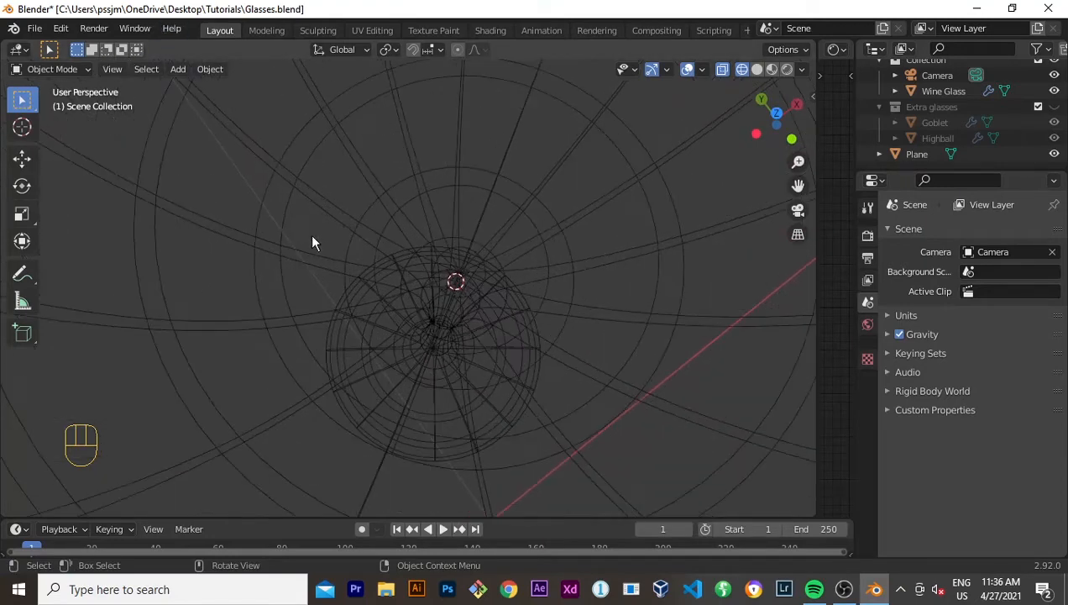
click(317, 243)
key(Tab)
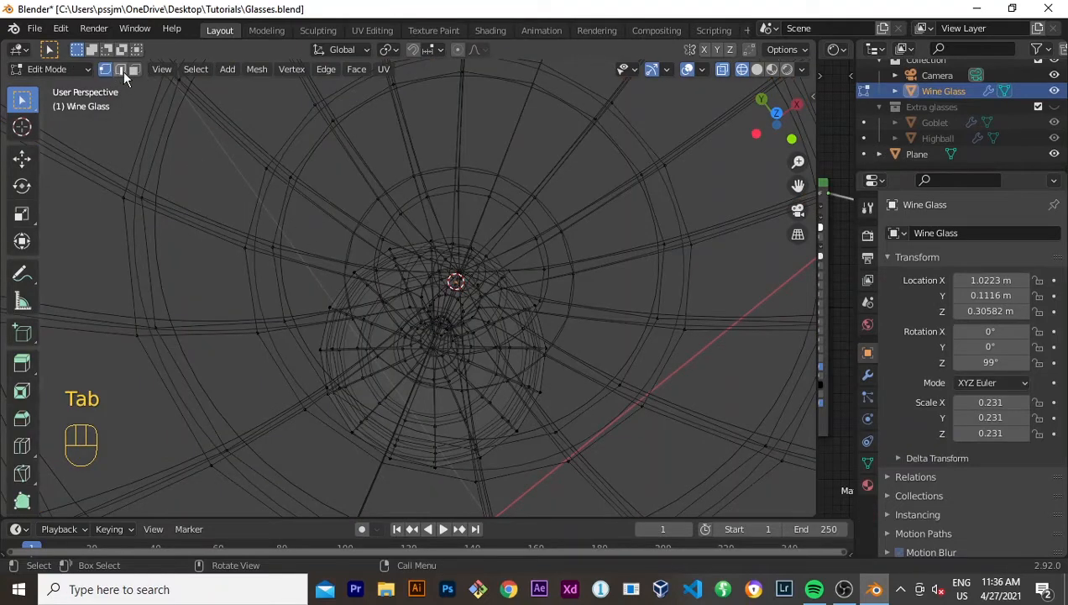
Step: In solid shading, select the centre vertex at the bottom of the bowl's inner surface
middle_drag(396, 253, 395, 253)
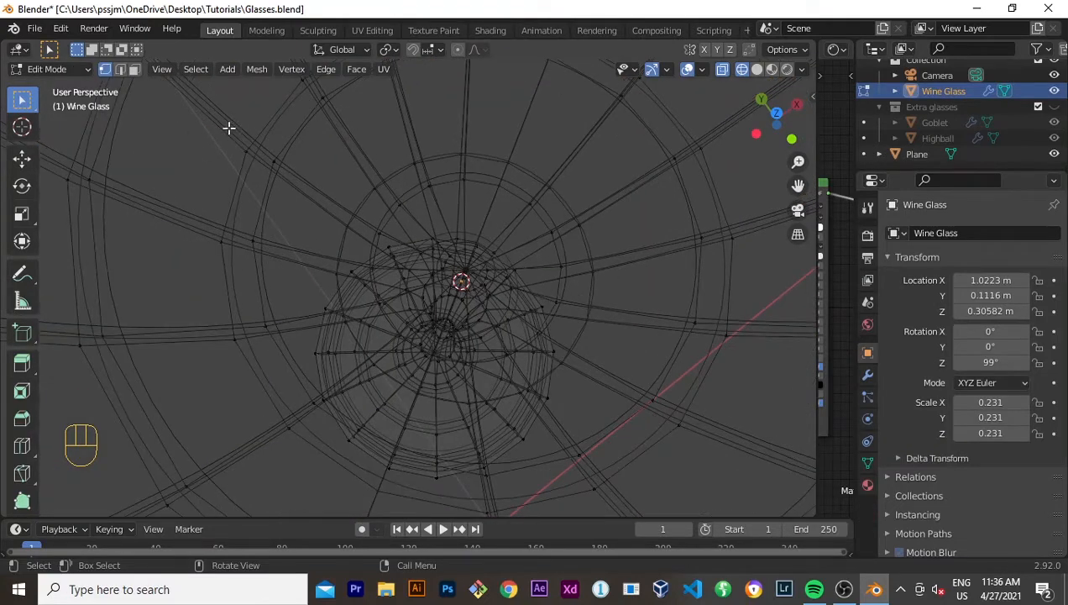
key(z)
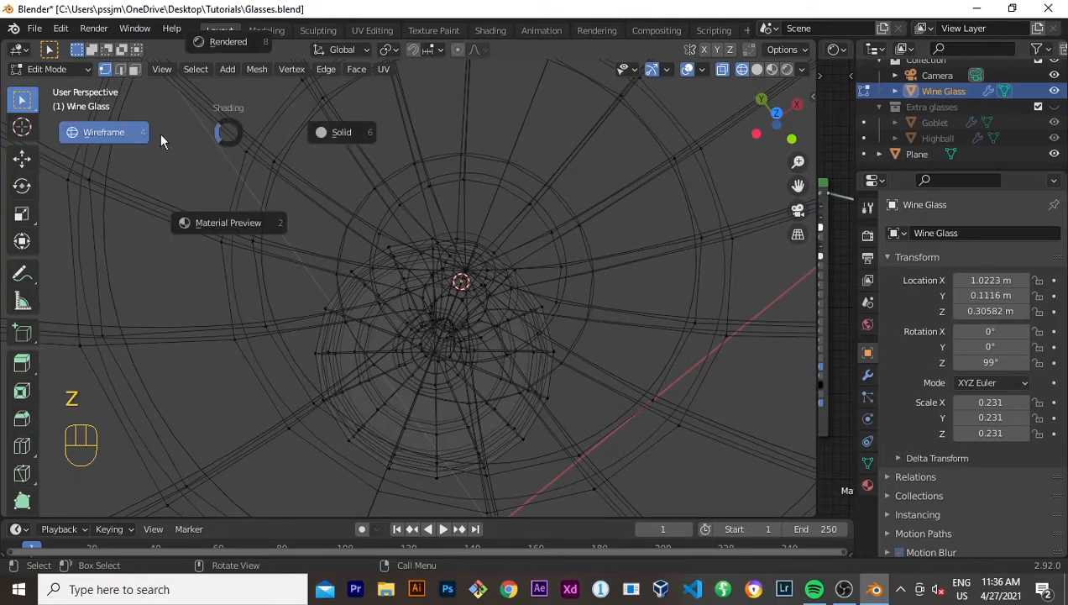
click(338, 137)
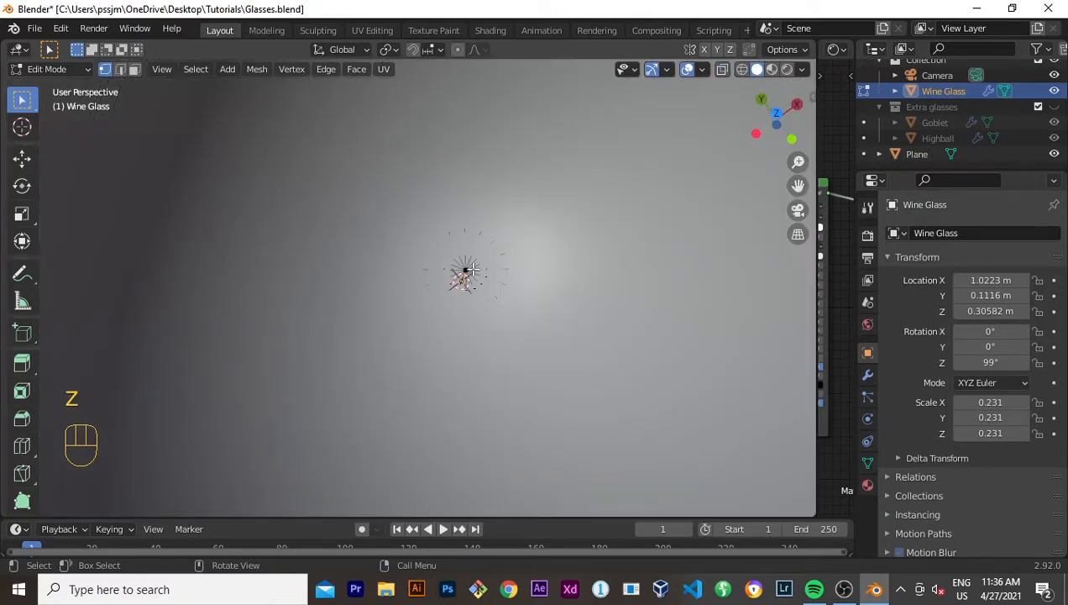
scroll(474, 268, up, 12)
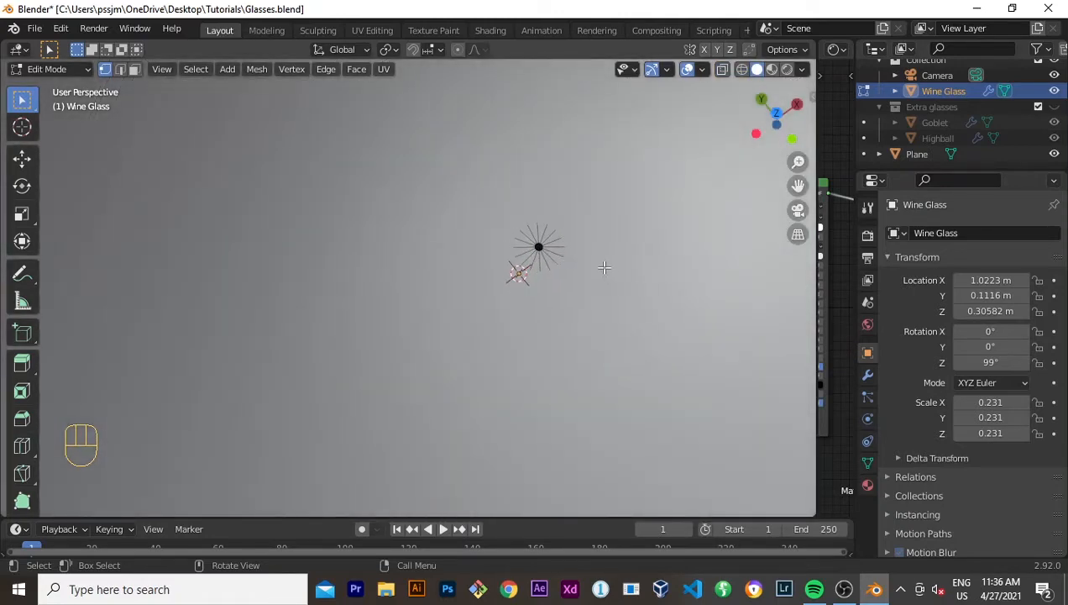
click(539, 246)
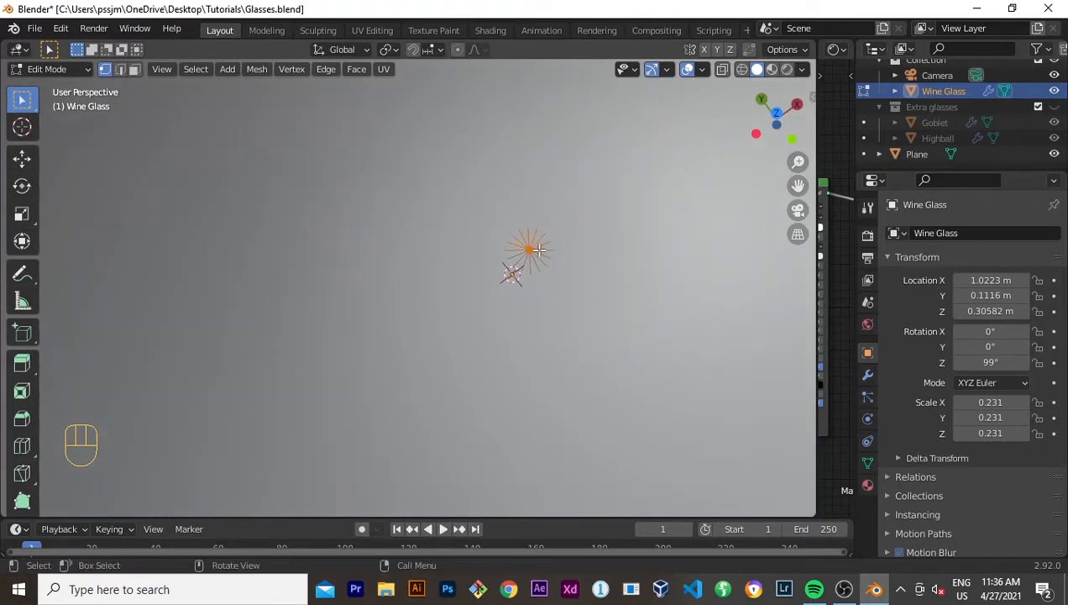
Step: Show the glass in front view with wireframe shading, undoing the selection of the whole mesh
key(KP_1)
scroll(558, 275, down, 10)
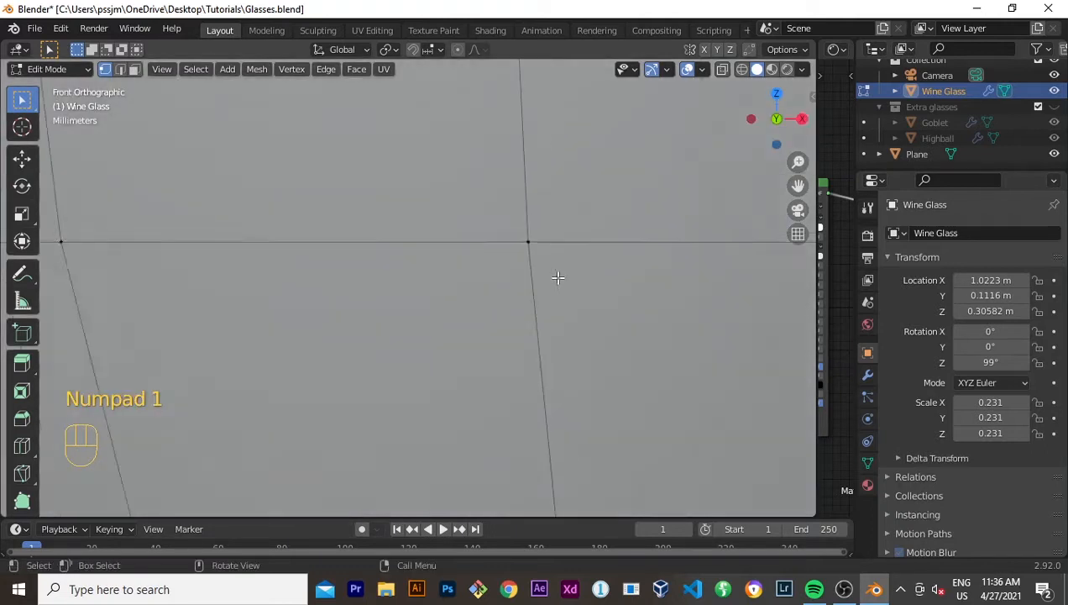
key(a)
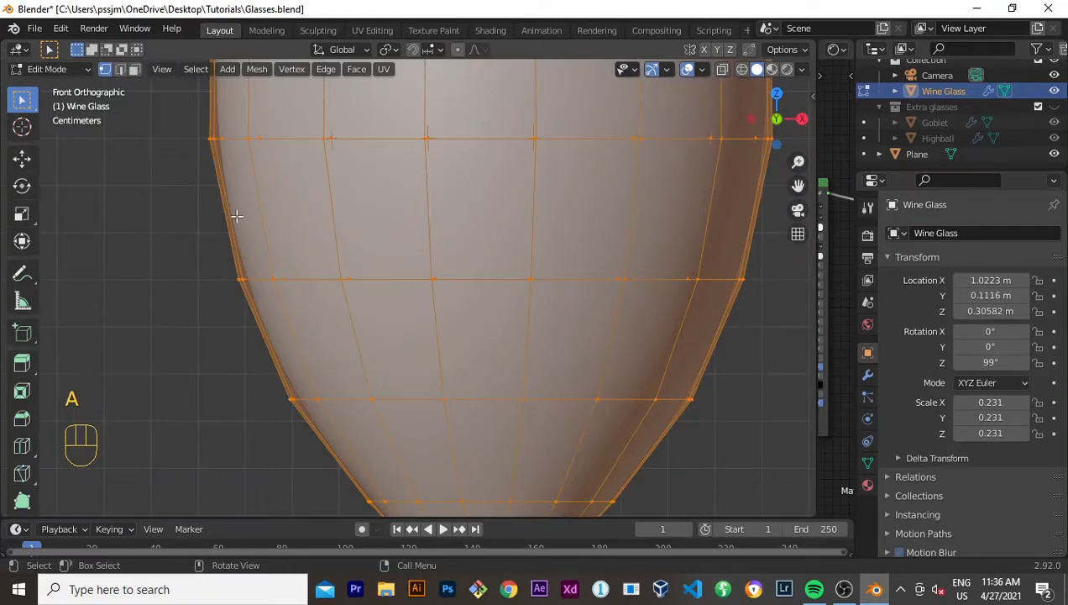
key(ctrl+z)
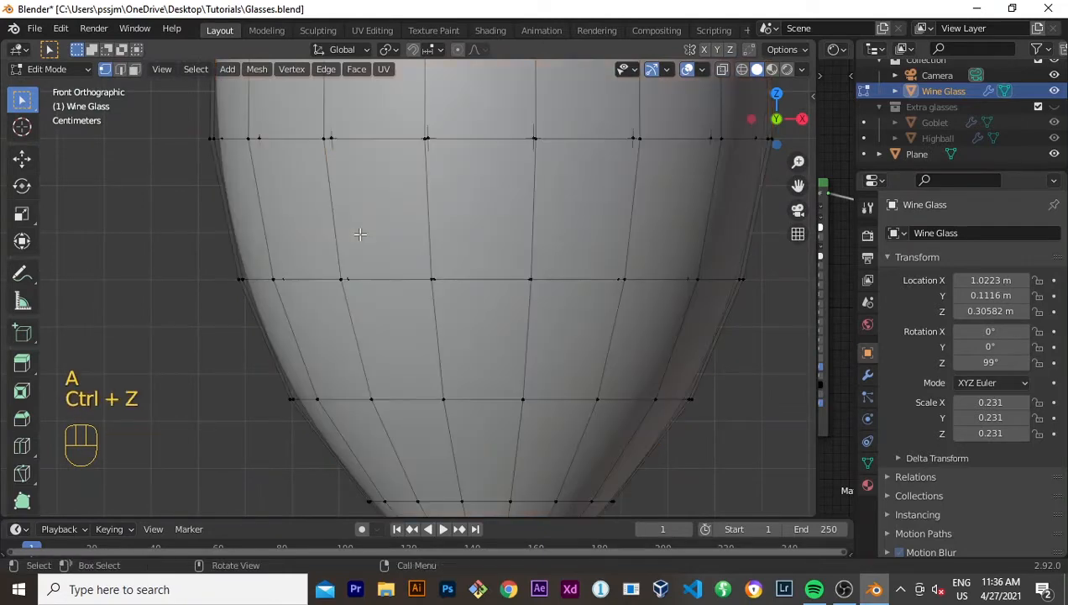
key(z)
click(258, 235)
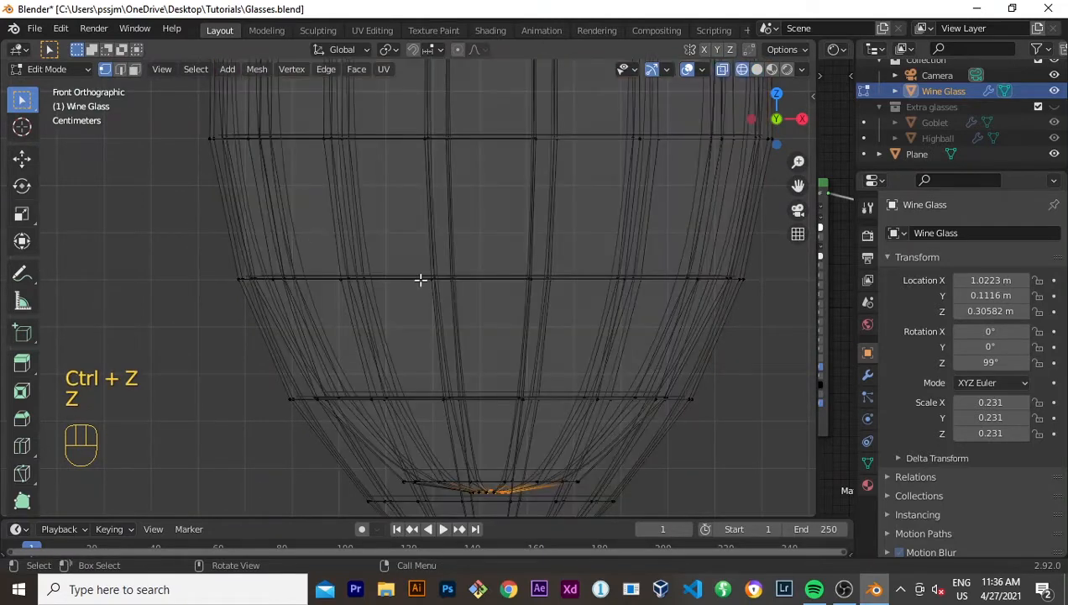
Step: Grow the selection by five levels from the bowl's inner bottom vertex up the inner wall
scroll(432, 287, down, 2)
key(ctrl)
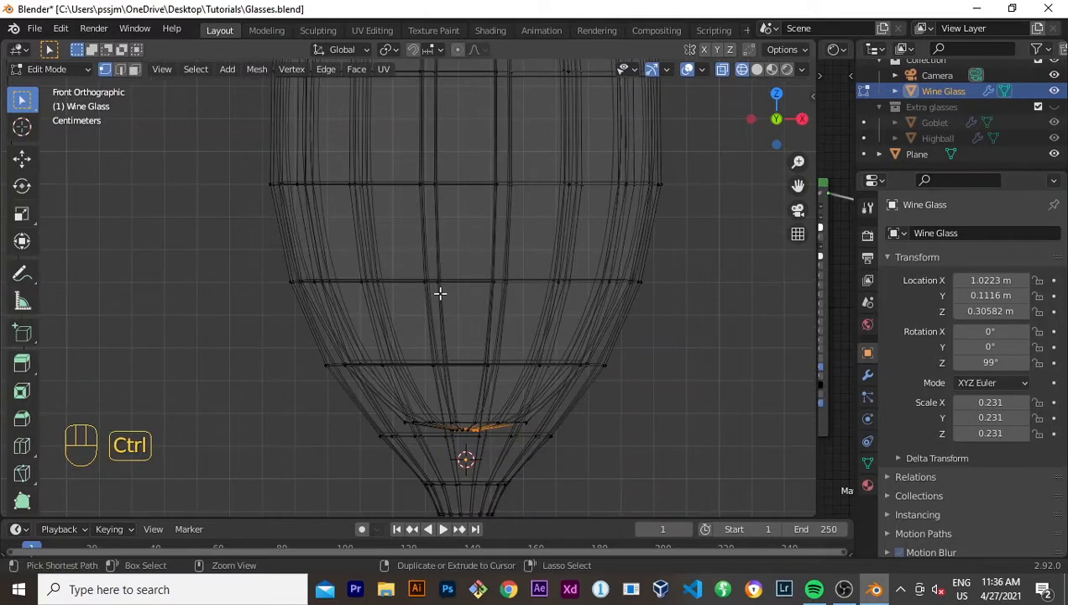
key(ctrl+KP_Add)
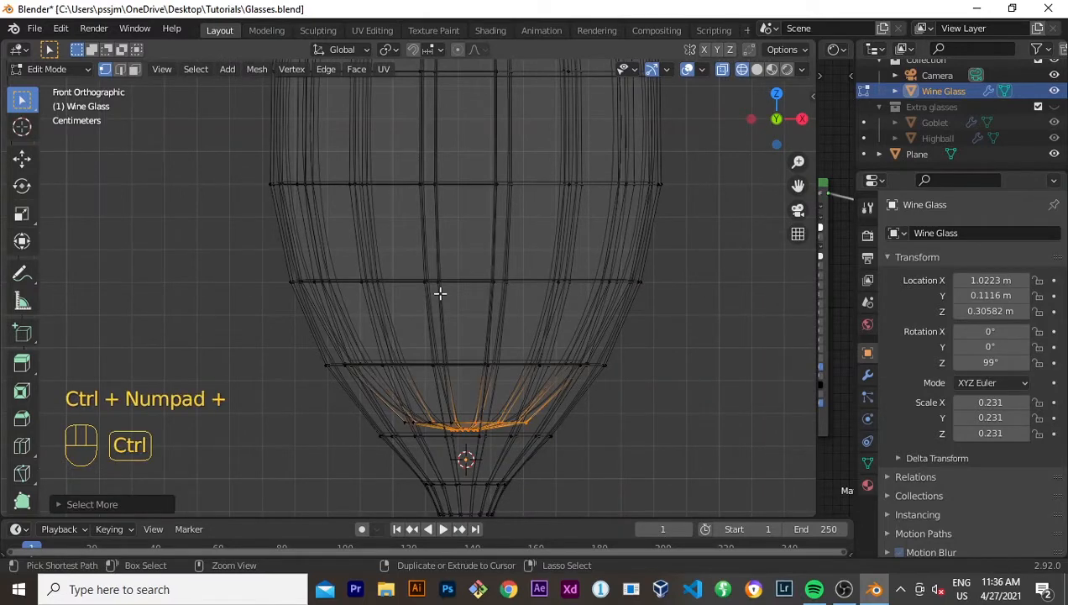
key(ctrl+KP_Add)
key(ctrl+KP_Add)
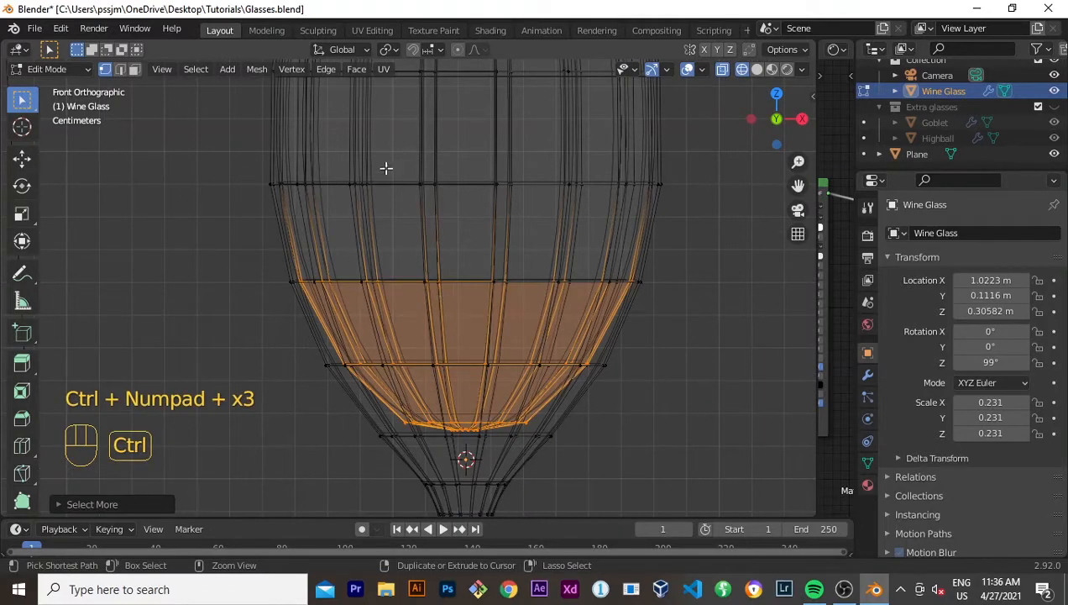
key(ctrl+KP_Add)
scroll(333, 243, down, 4)
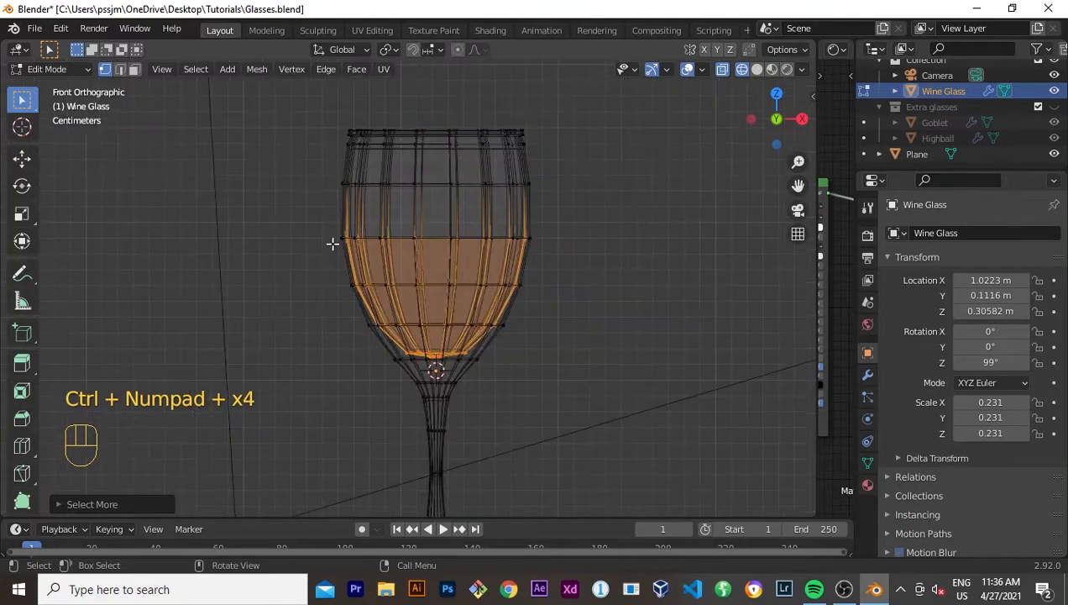
key(ctrl)
key(ctrl+KP_Add)
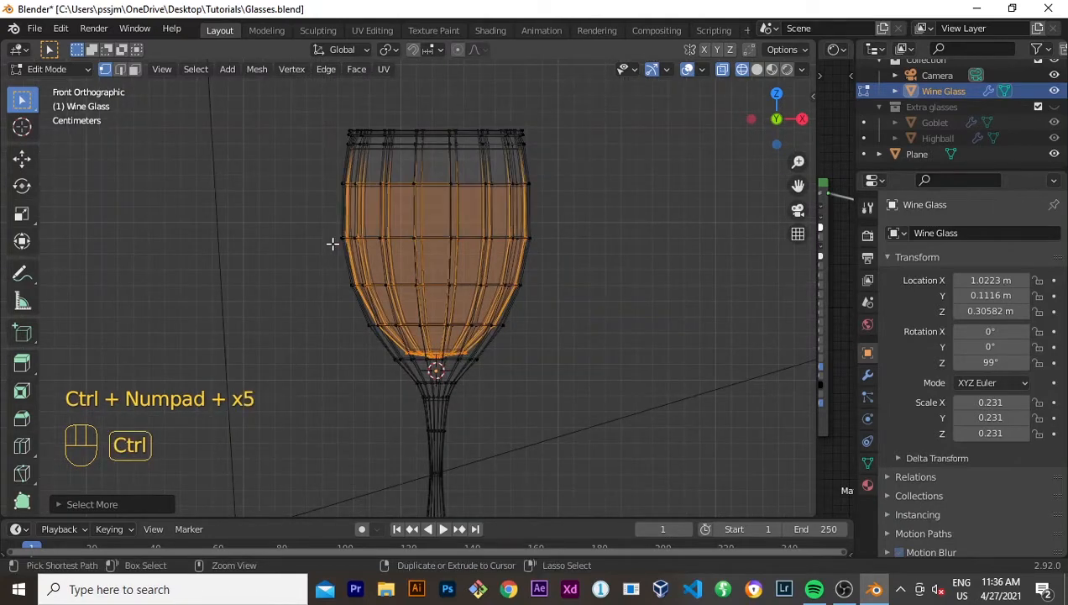
Step: Duplicate the selected inner bowl surface in place, separate the copy into its own object and leave mesh editing
middle_drag(546, 150, 505, 248)
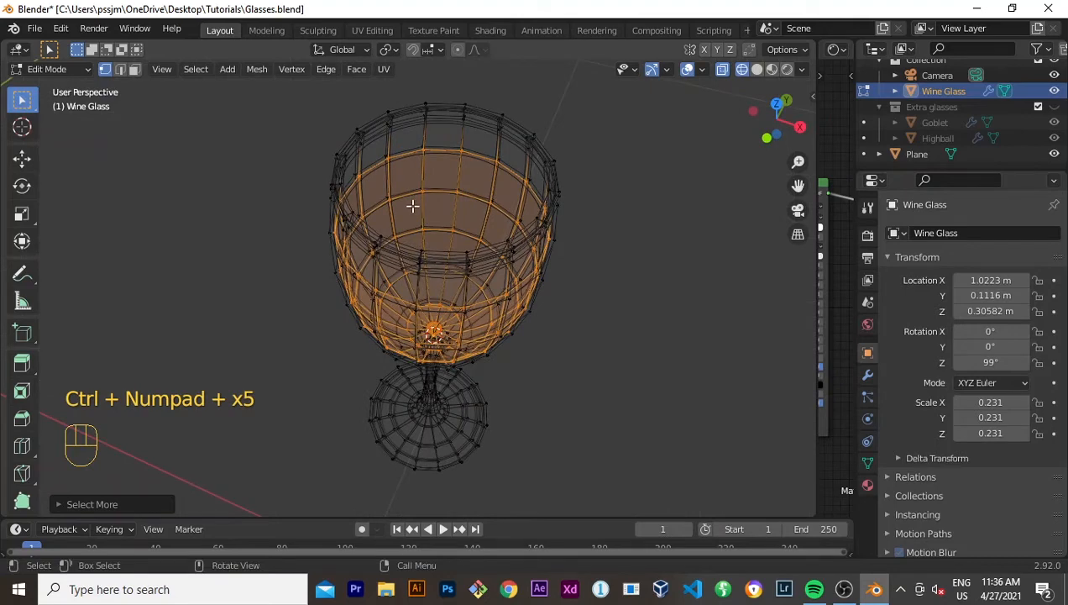
key(shift)
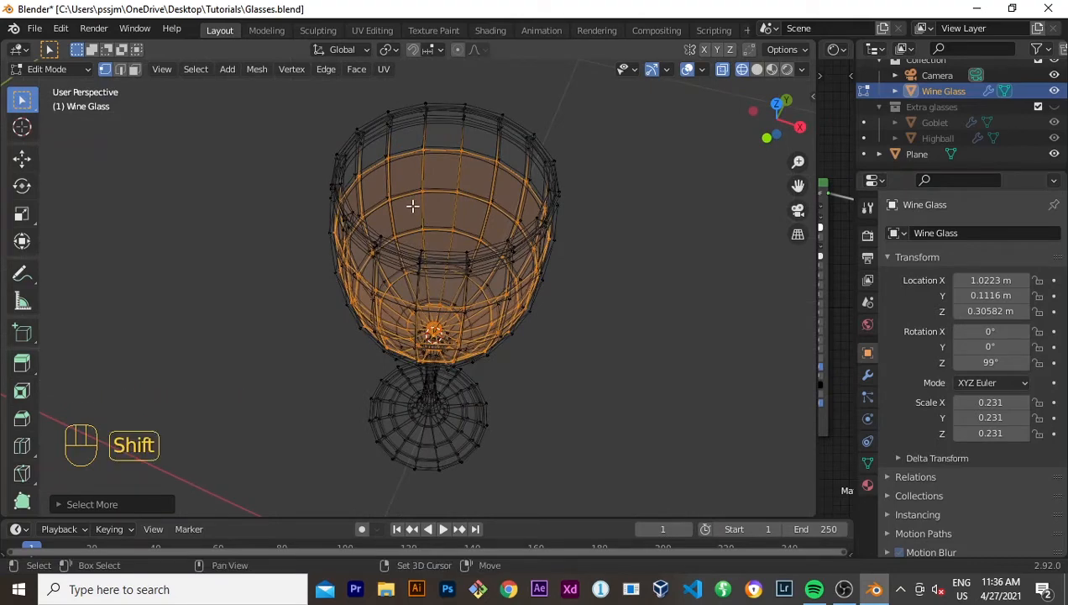
key(shift+d)
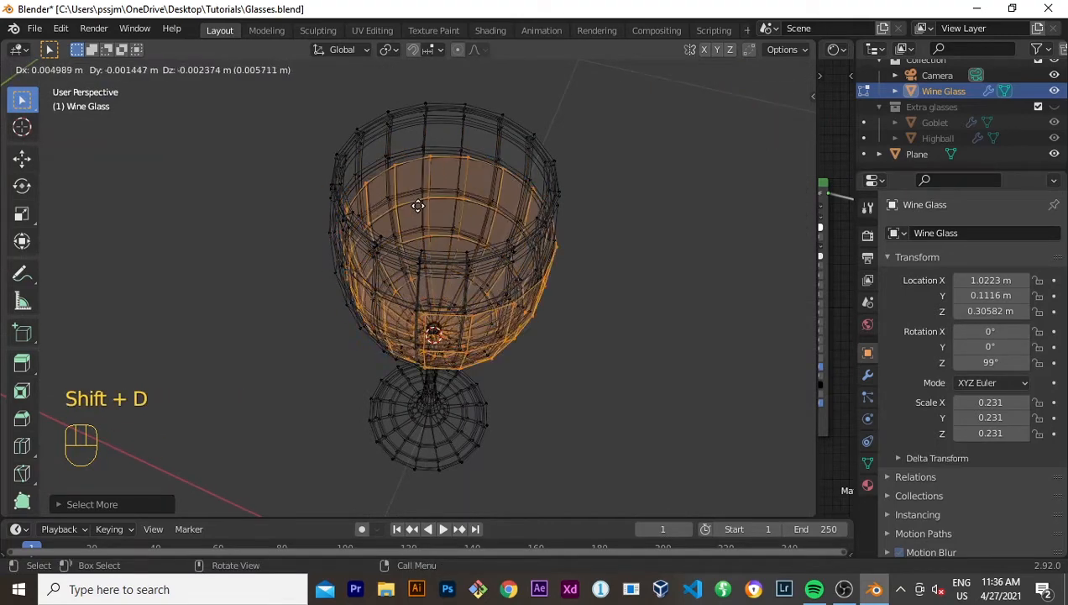
click(418, 206)
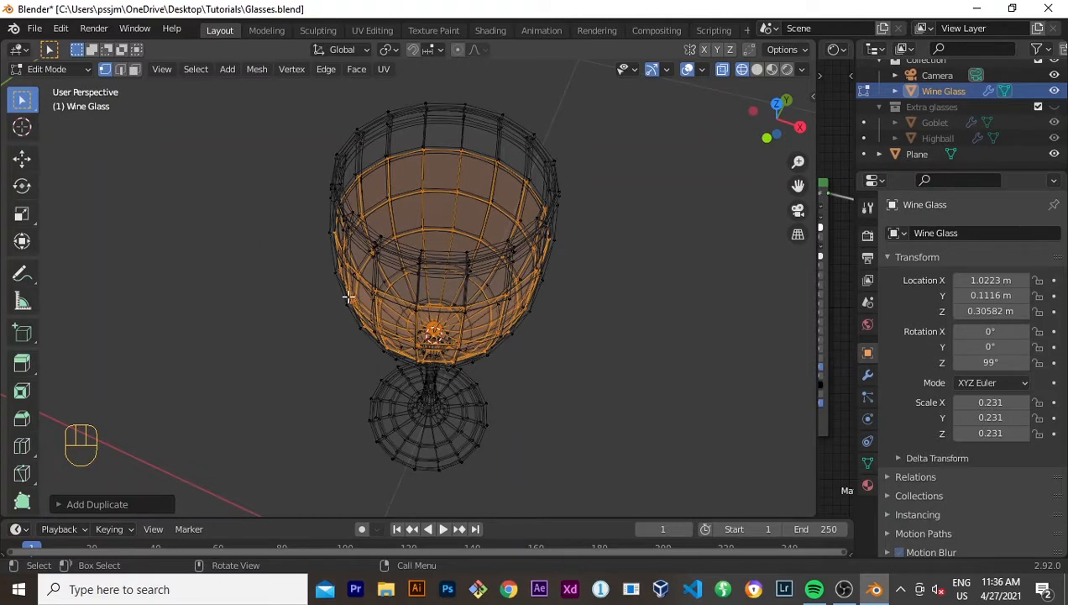
key(p)
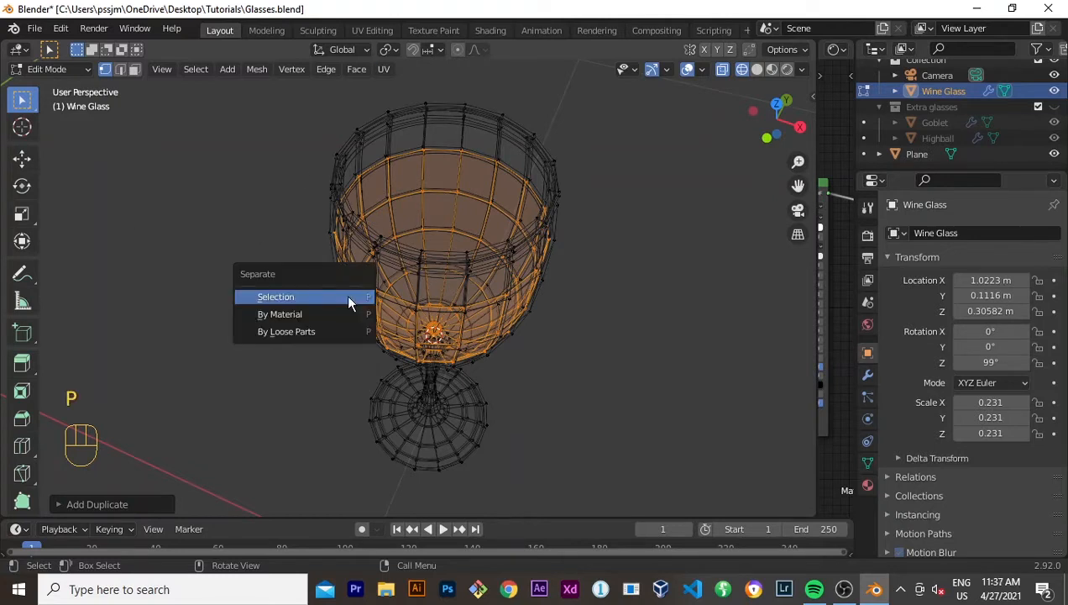
click(292, 298)
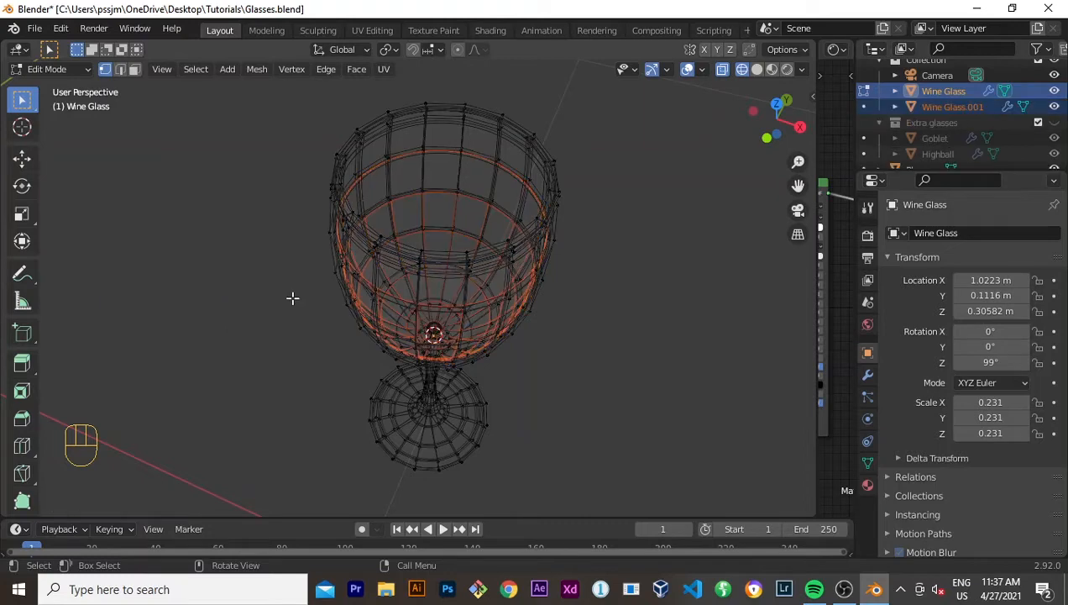
key(Tab)
Step: Select the separated inner bowl object and rename it Wine
click(427, 234)
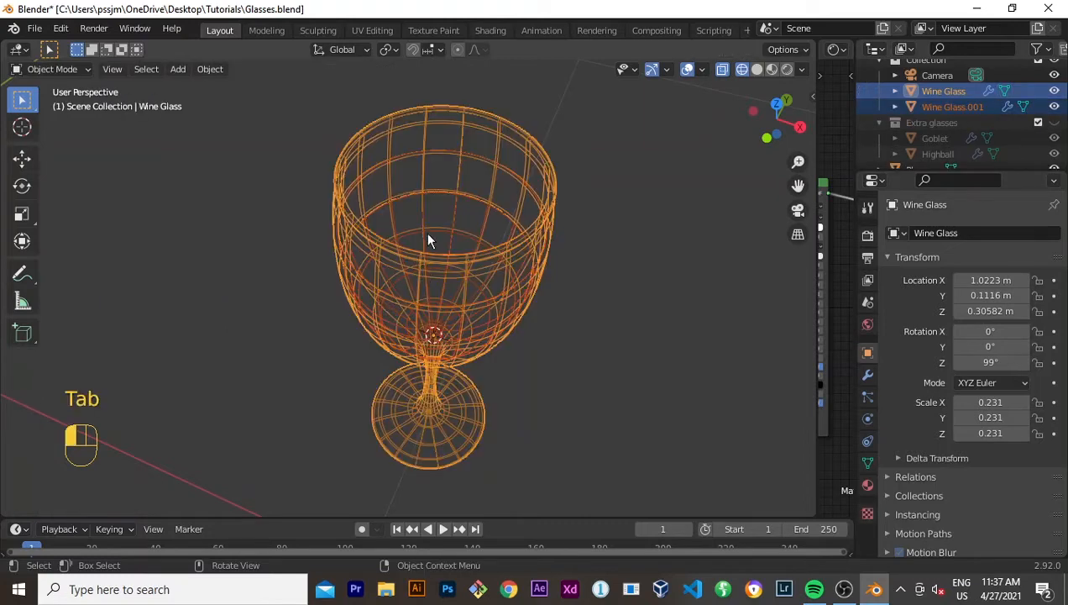
click(426, 200)
click(427, 200)
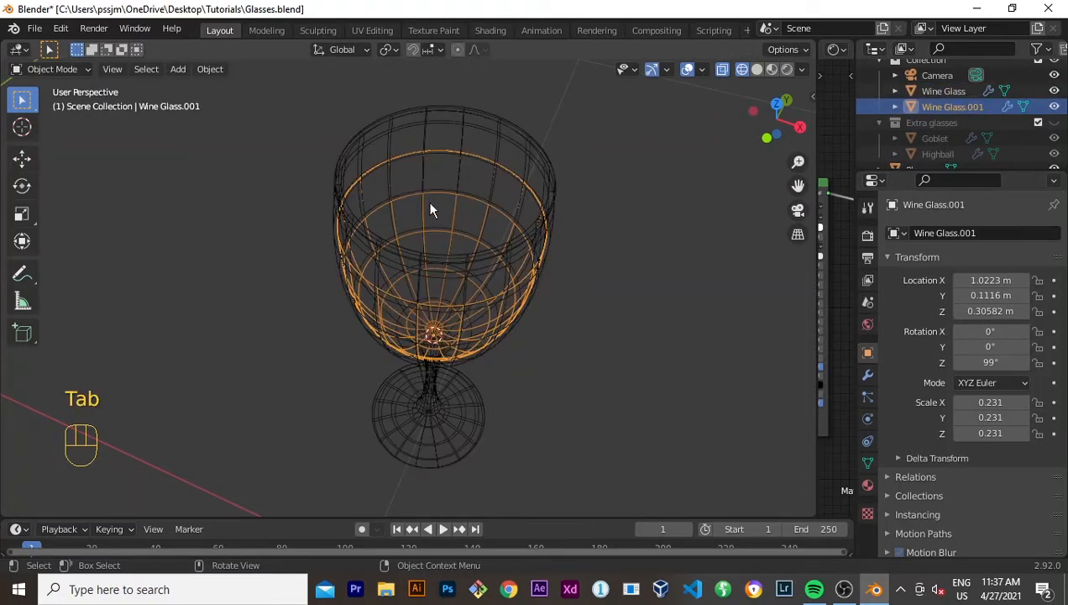
click(394, 132)
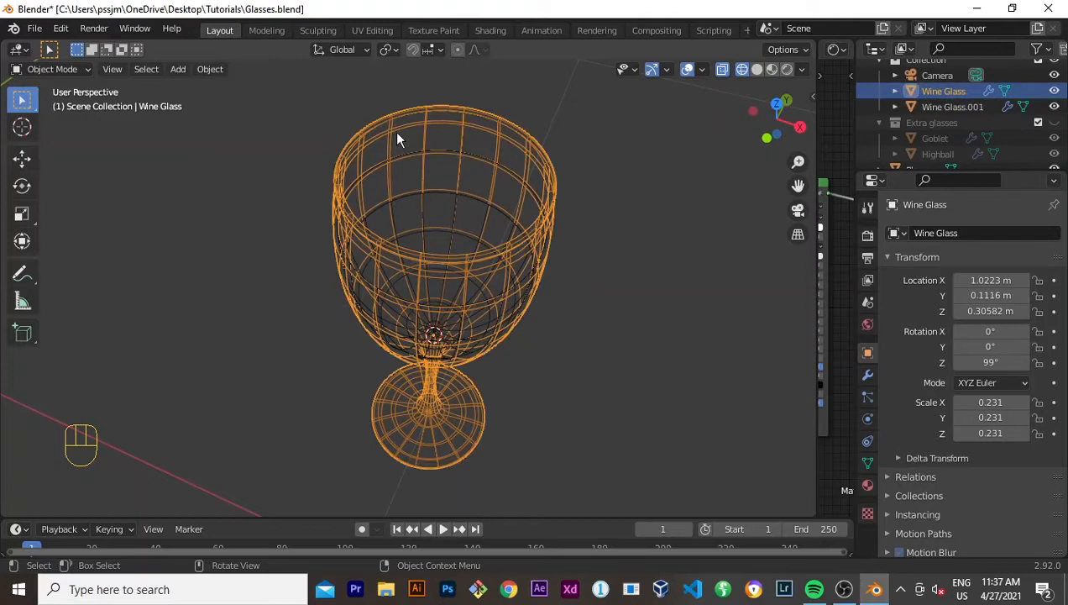
click(416, 179)
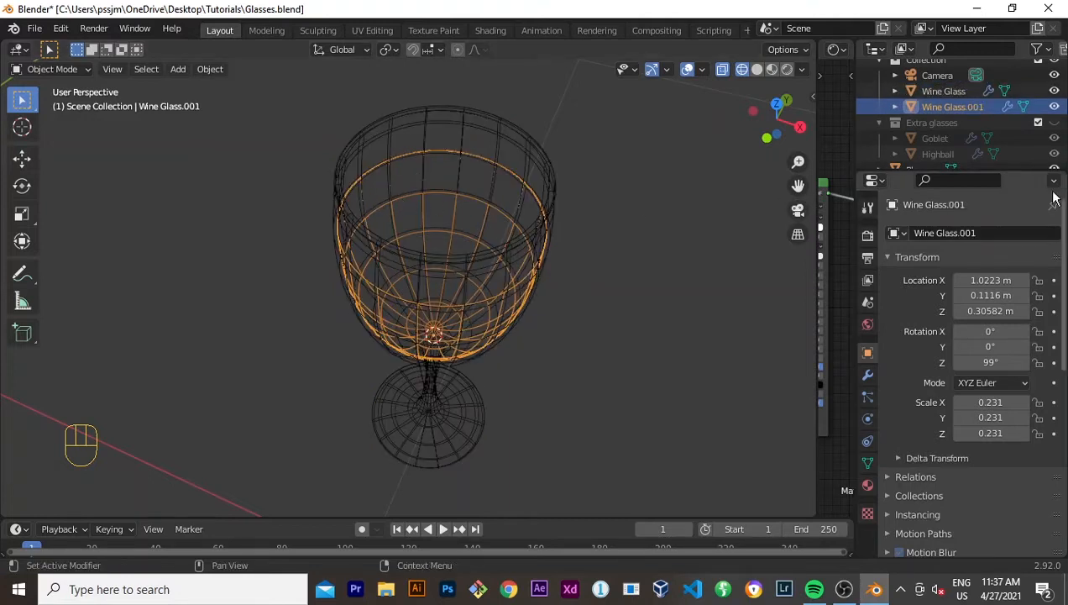
double_click(957, 109)
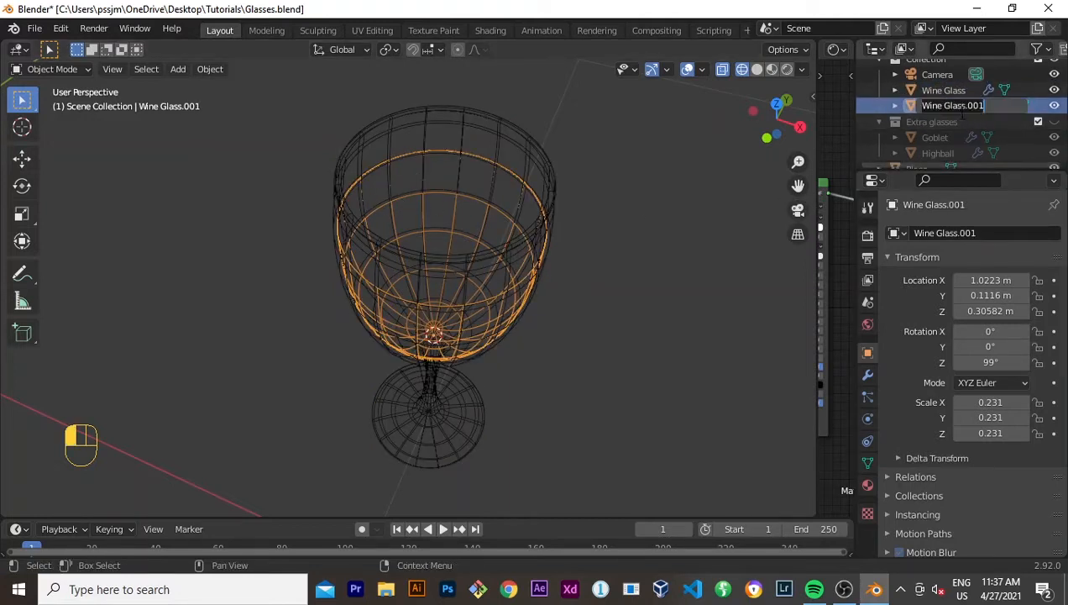
drag(985, 105, 923, 111)
click(987, 104)
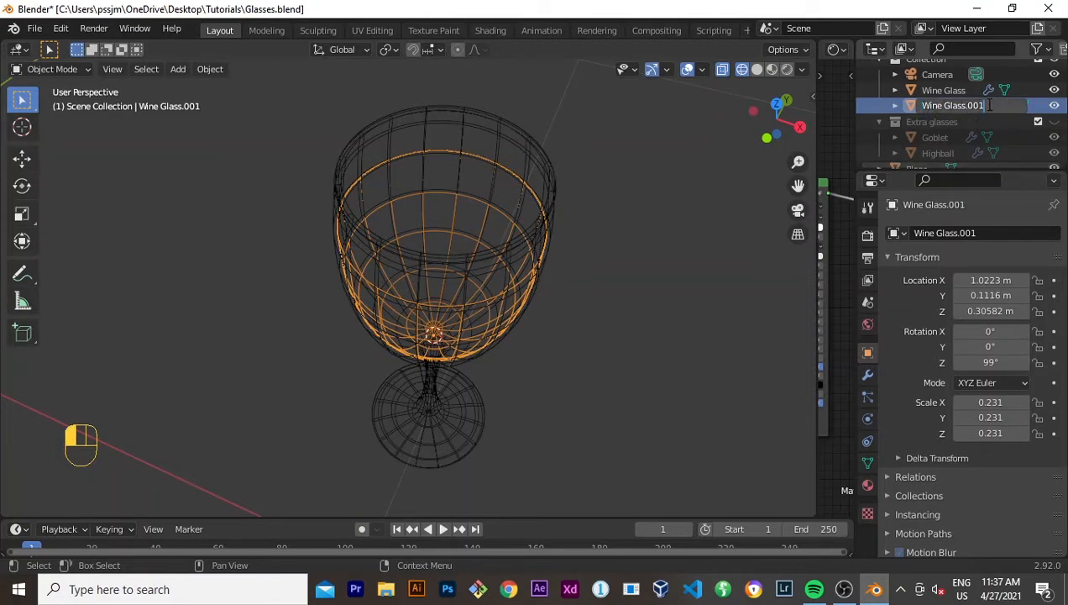
key(BackSpace)
key(BackSpace)
key(BackSpace)
key(BackSpace)
key(BackSpace)
key(BackSpace)
key(BackSpace)
key(BackSpace)
key(BackSpace)
key(BackSpace)
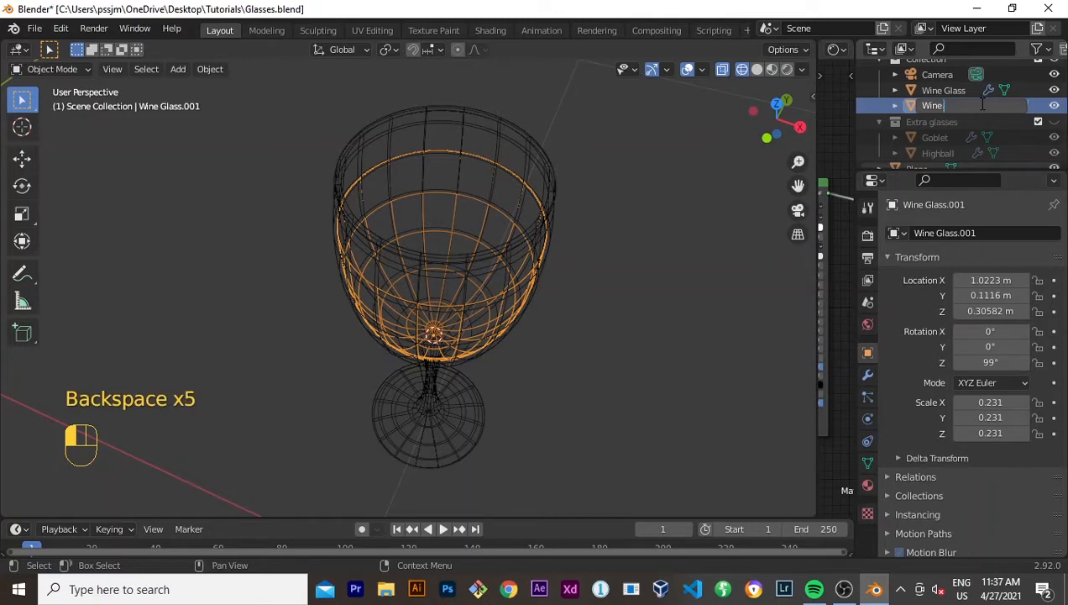
click(700, 197)
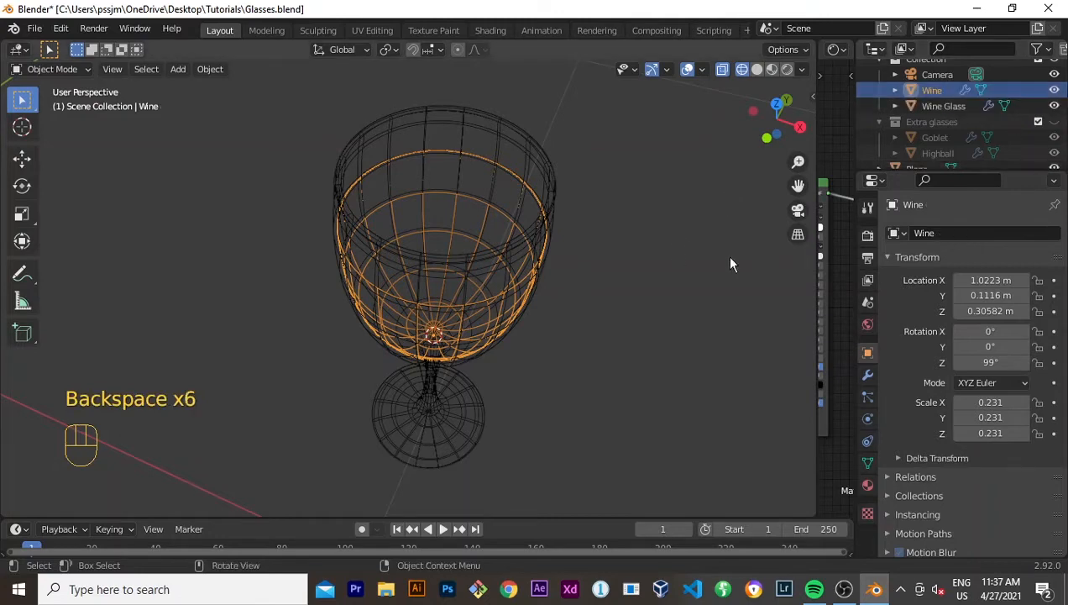
Step: Check the Wine and Wine Glass objects individually by briefly opening each mesh for editing
click(445, 217)
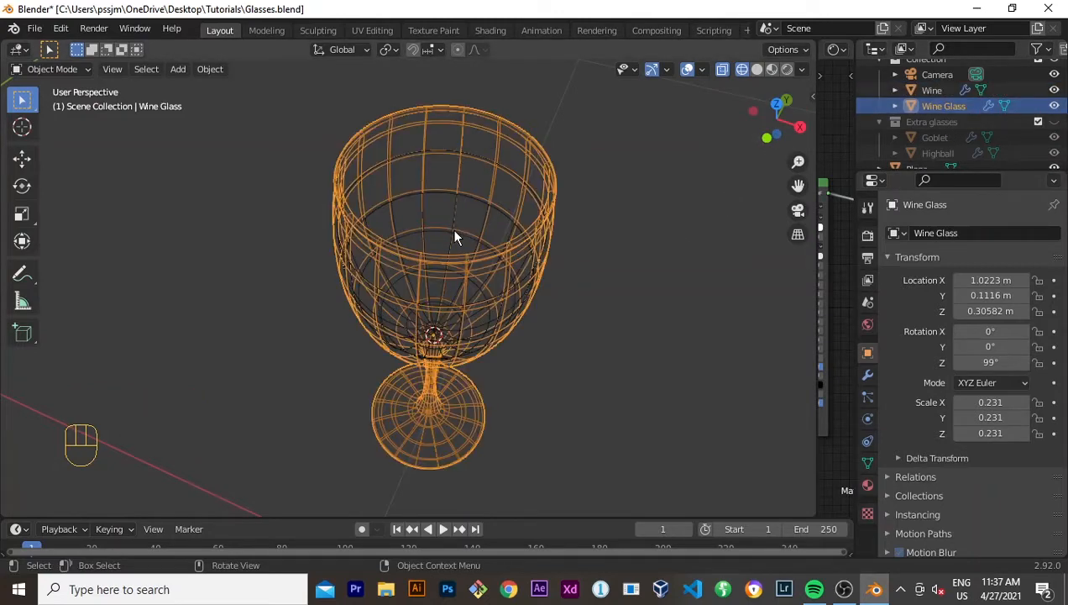
click(451, 227)
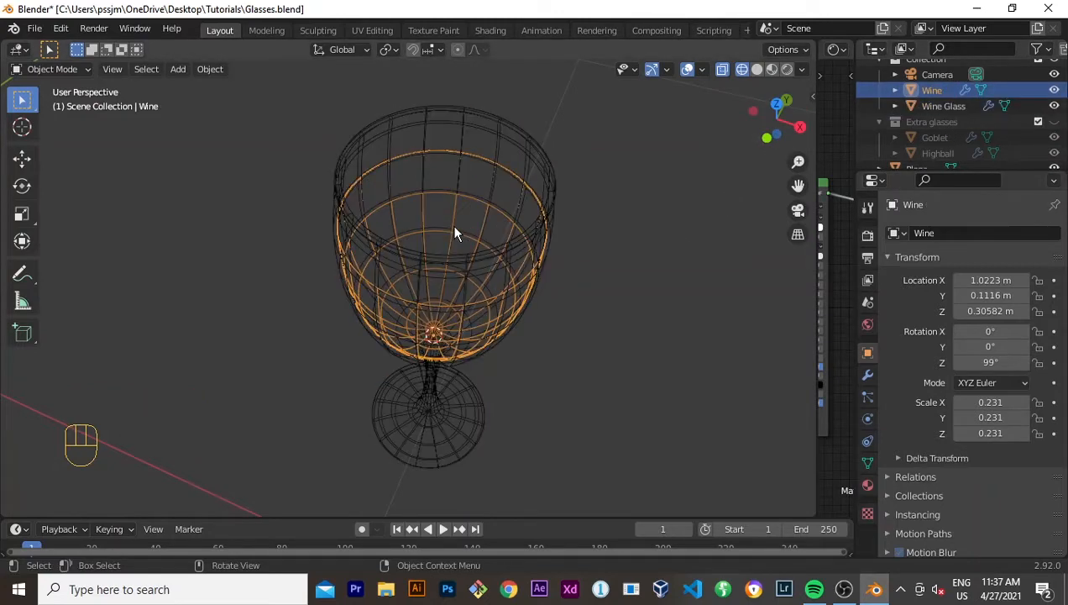
key(Tab)
key(Tab)
click(433, 164)
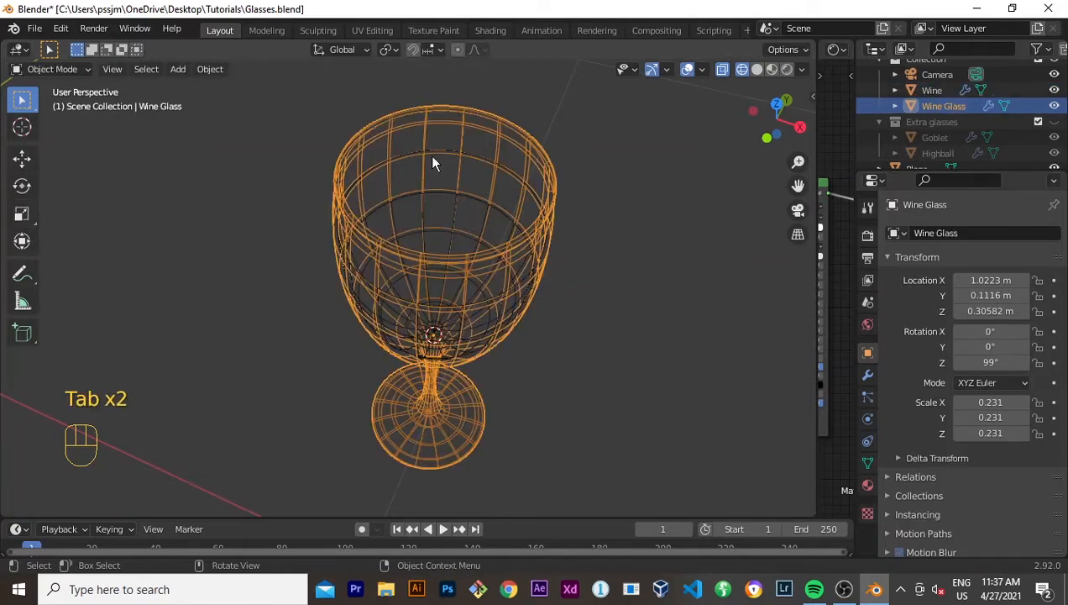
key(Tab)
key(Tab)
Step: Open the Wine object's mesh for editing and select its top edge loop
click(444, 174)
key(Tab)
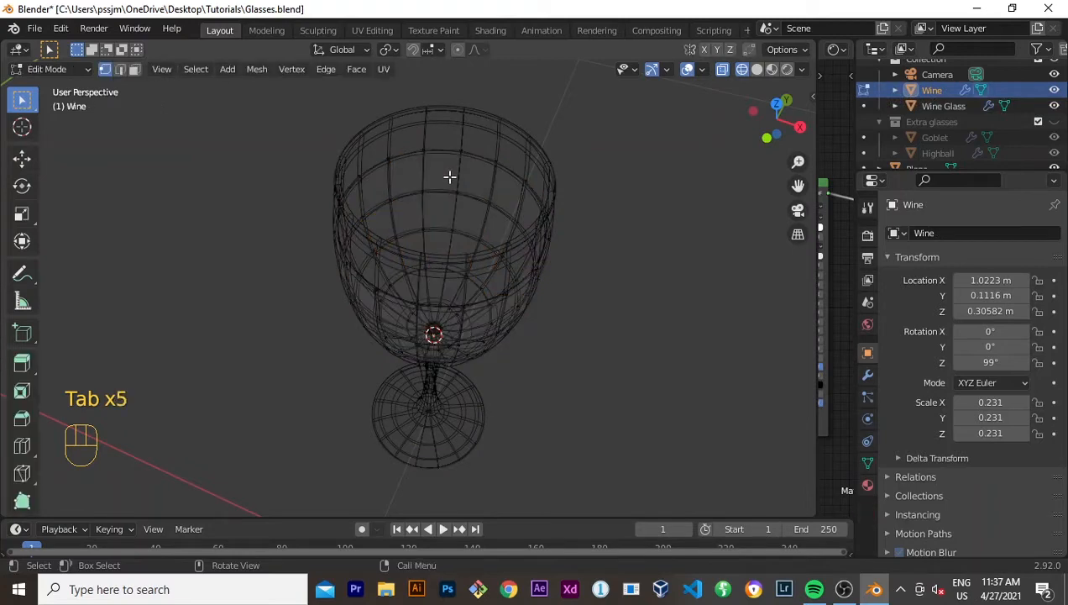
scroll(448, 174, up, 1)
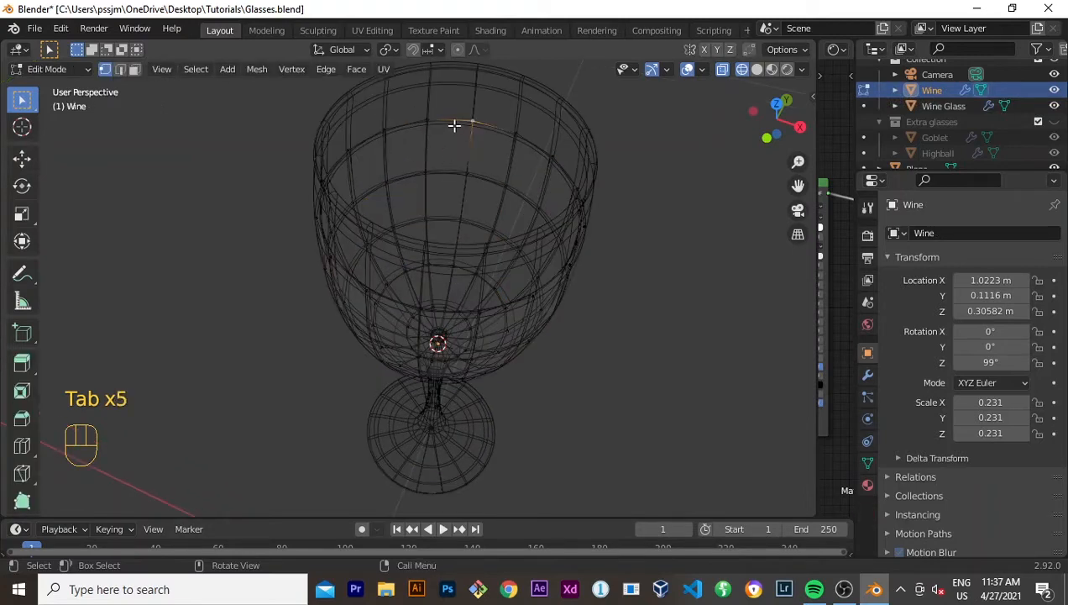
alt+click(463, 123)
scroll(473, 172, up, 2)
shift+middle_drag(474, 174, 460, 260)
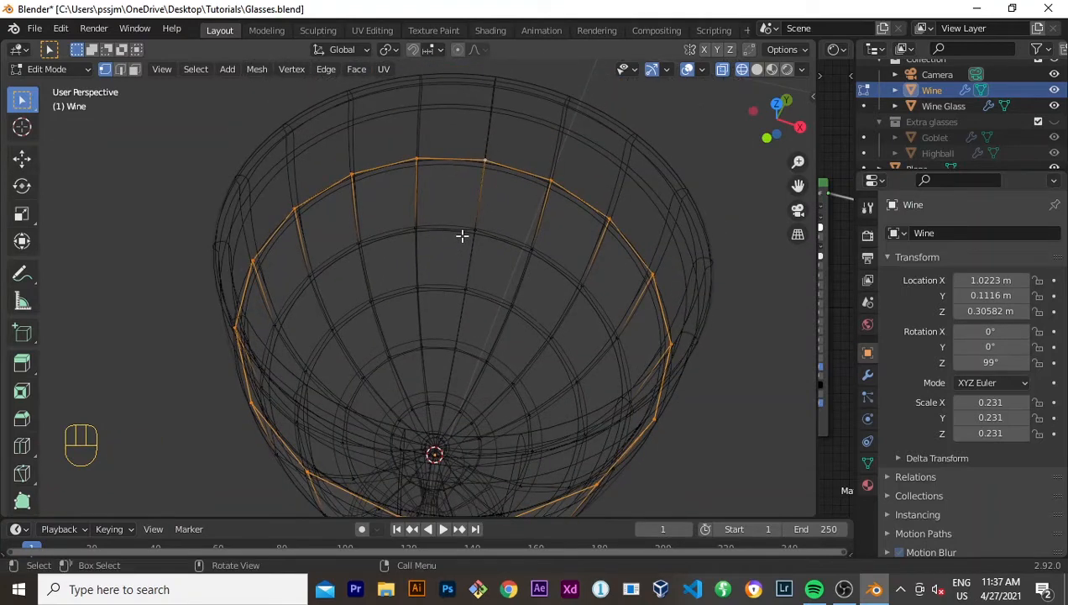
Step: Extrude the Wine mesh's top edge loop in place and scale it inward to about 0.94
key(i)
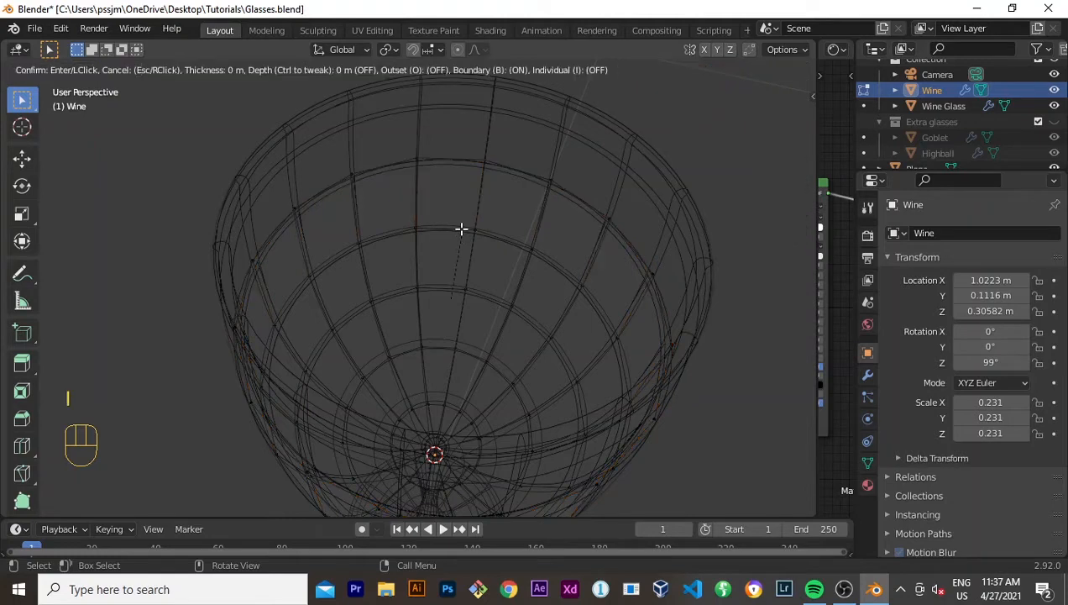
right_click(476, 248)
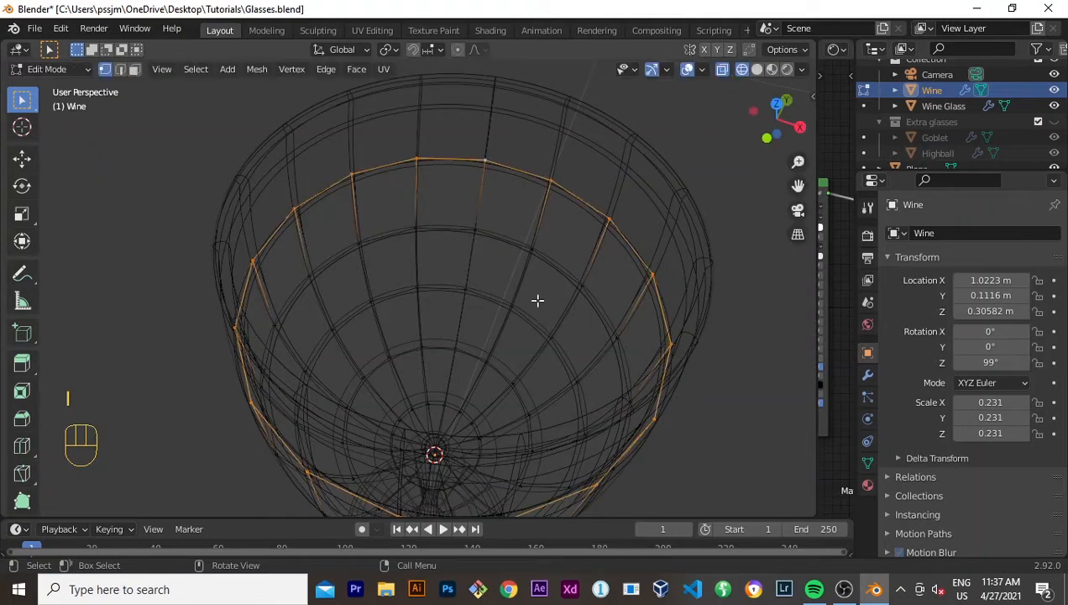
key(e)
click(491, 315)
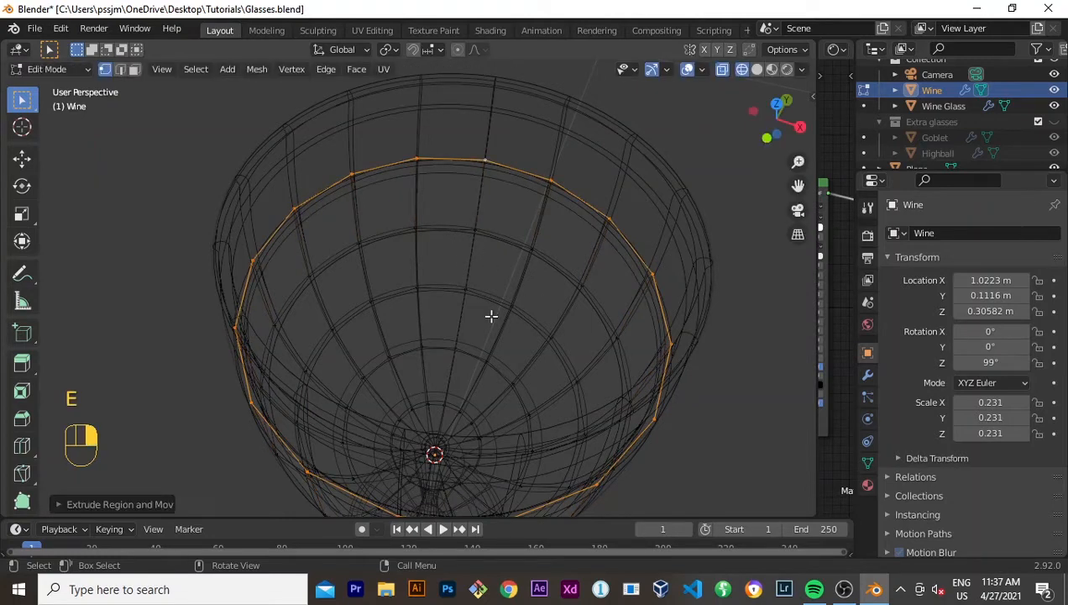
key(i)
right_click(501, 339)
key(s)
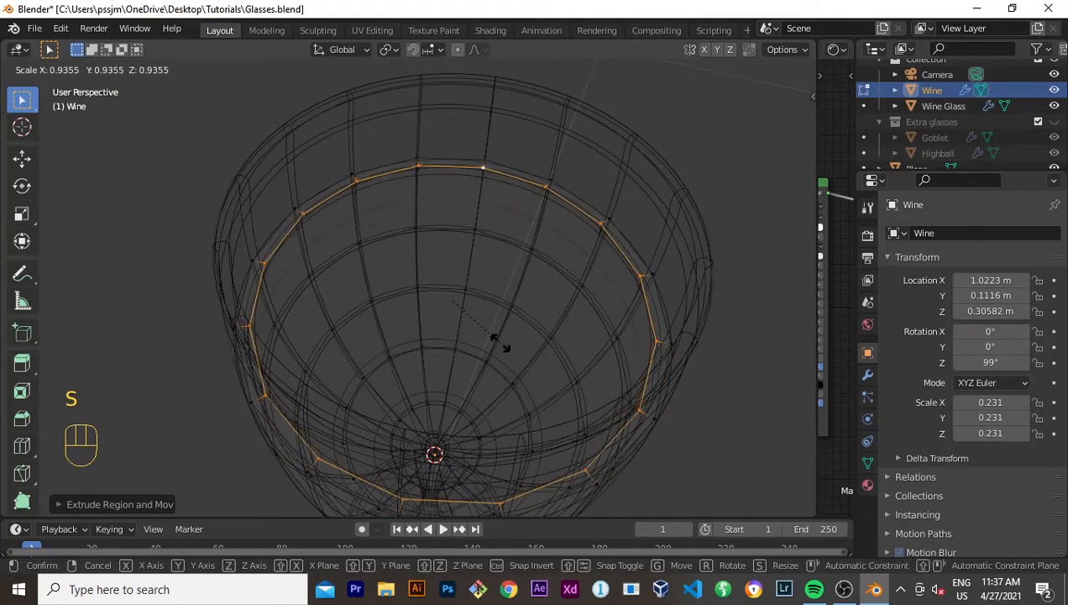
click(500, 343)
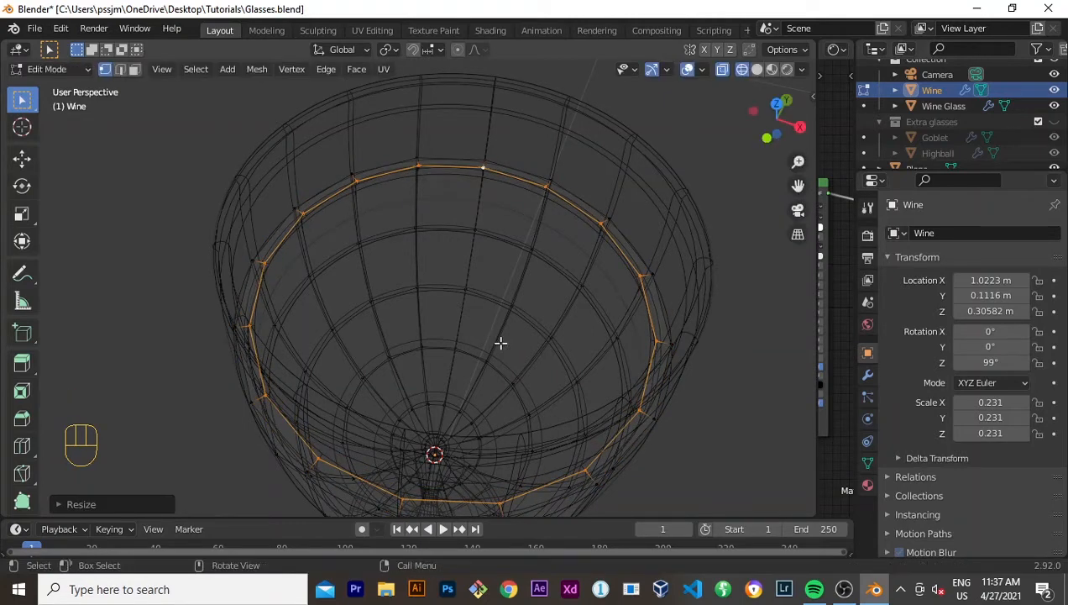
Step: Extrude the inner ring again, scale it further inward and fill the opening with a single face
key(e)
click(500, 343)
key(s)
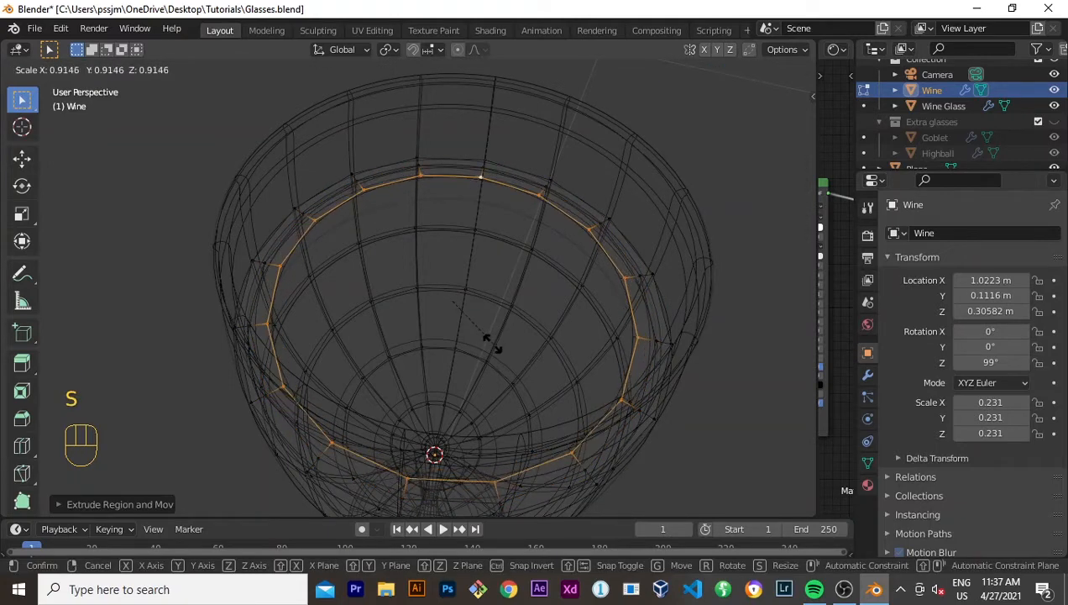
click(489, 341)
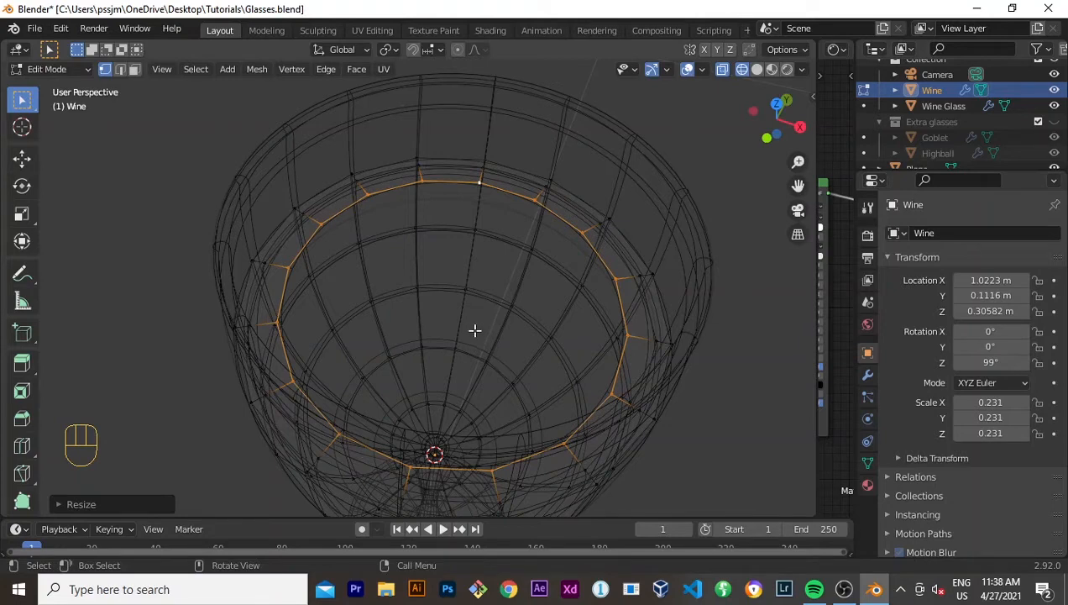
key(f)
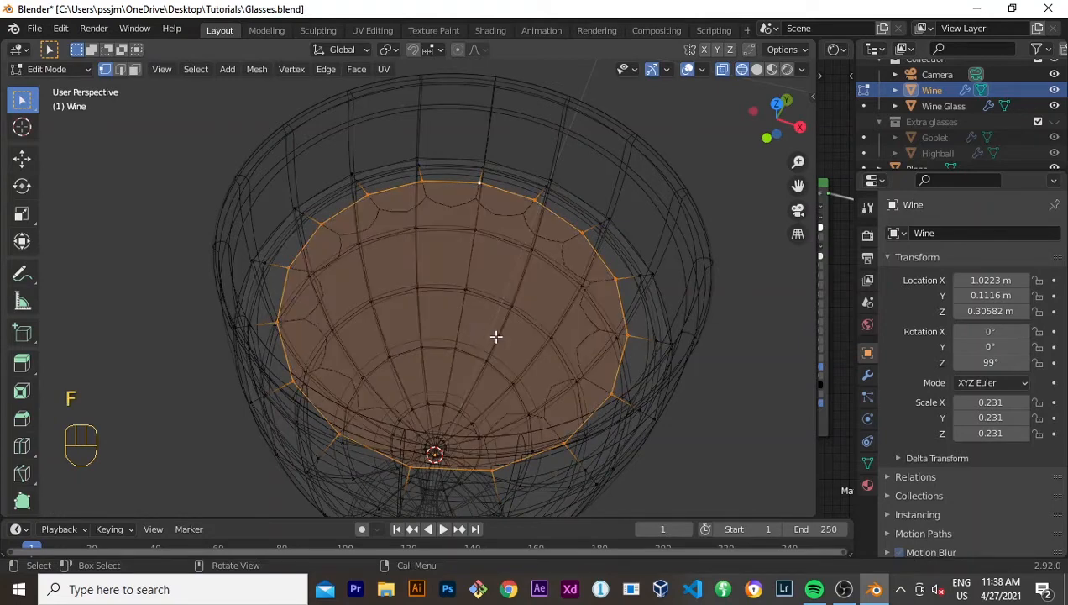
Step: Examine the Wine mesh's filled top surface and surrounding rings in solid shading
scroll(479, 335, down, 3)
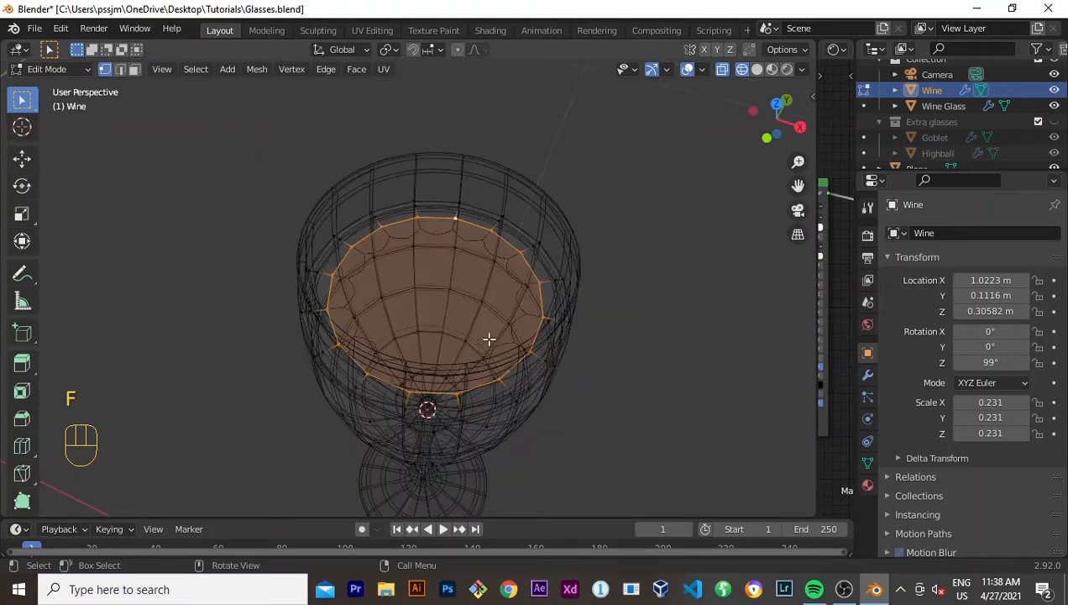
click(756, 70)
scroll(618, 325, up, 3)
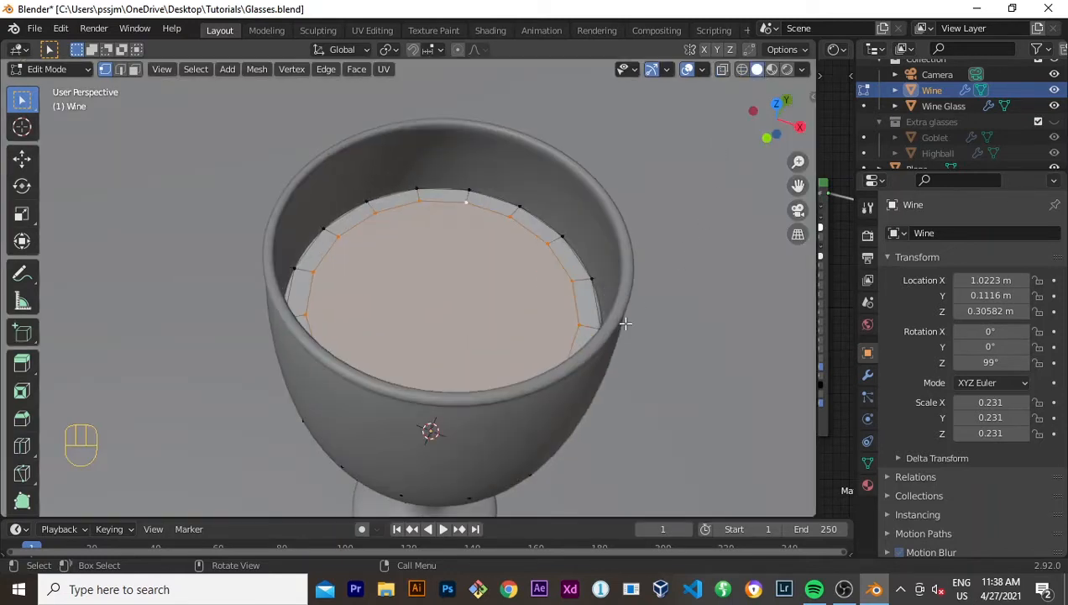
scroll(612, 328, up, 2)
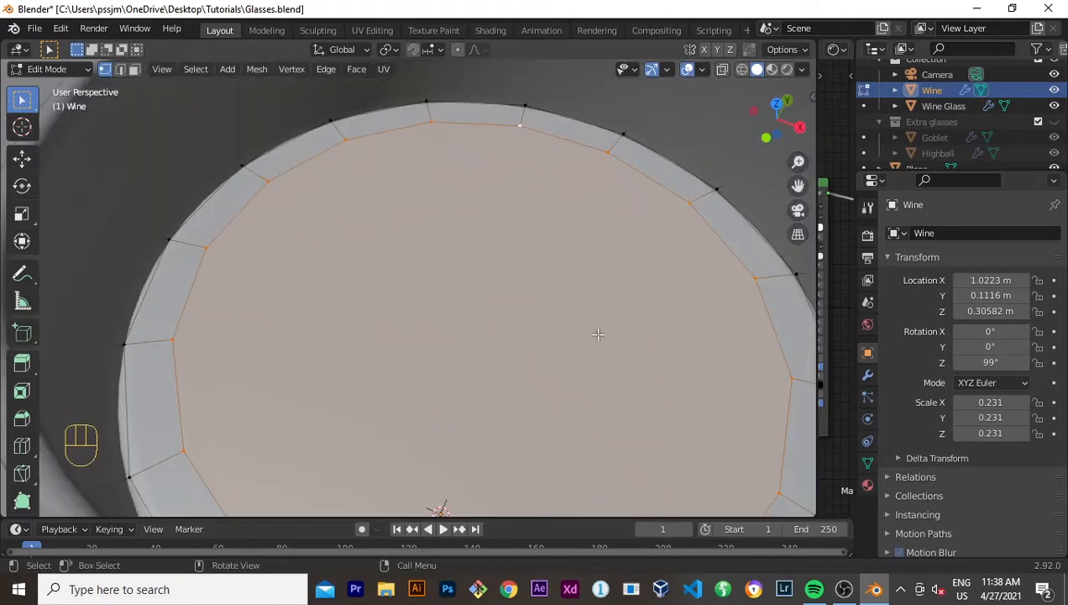
middle_drag(596, 329, 540, 288)
scroll(546, 320, down, 5)
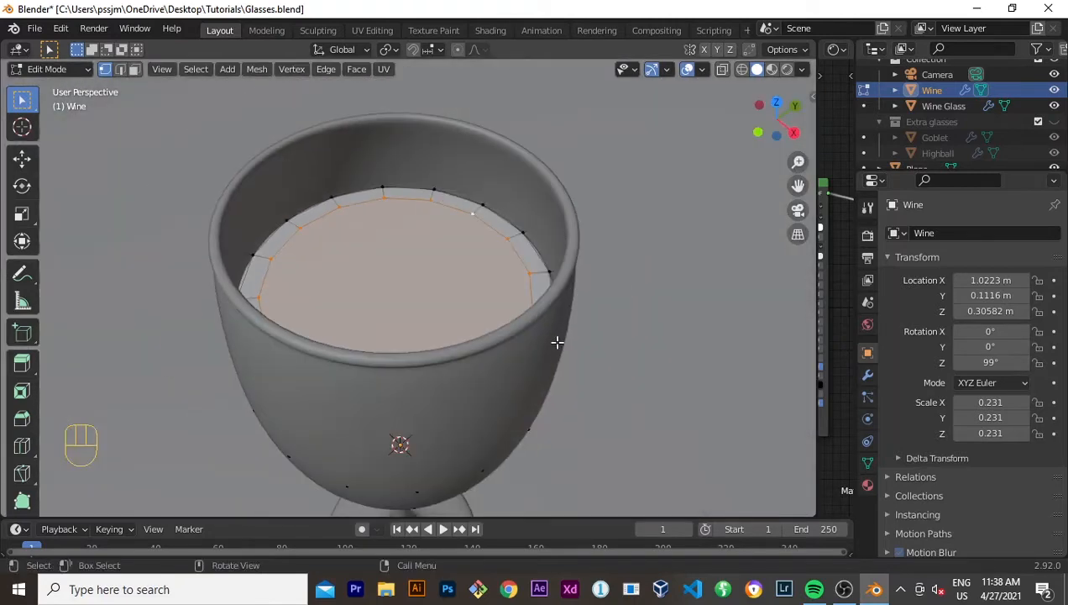
Step: Leave mesh editing and preview the Wine object inside the glass in rendered shading before returning to solid shading
key(Tab)
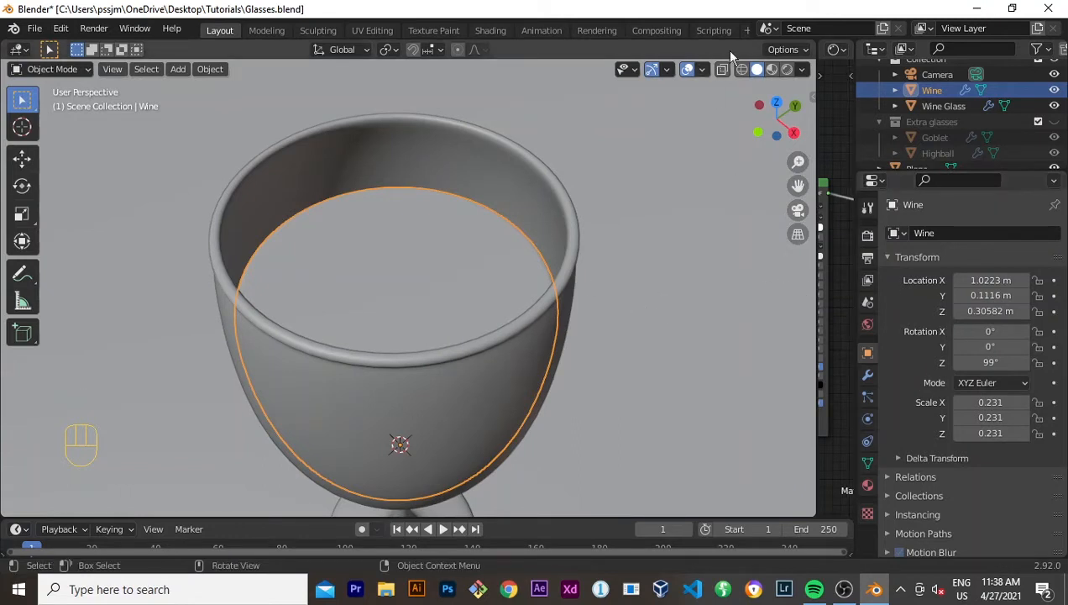
click(788, 70)
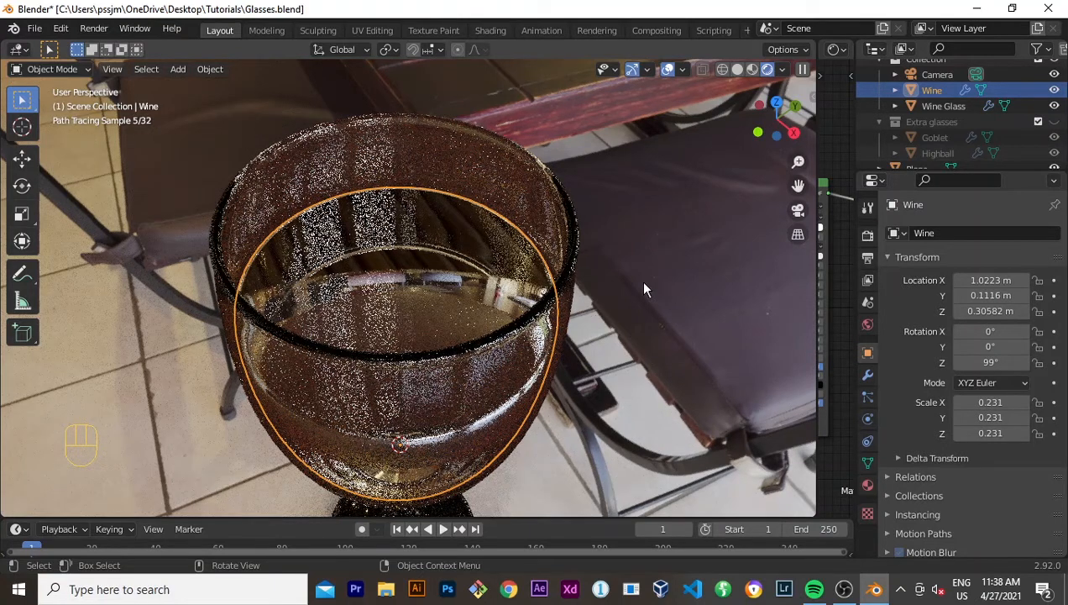
click(738, 71)
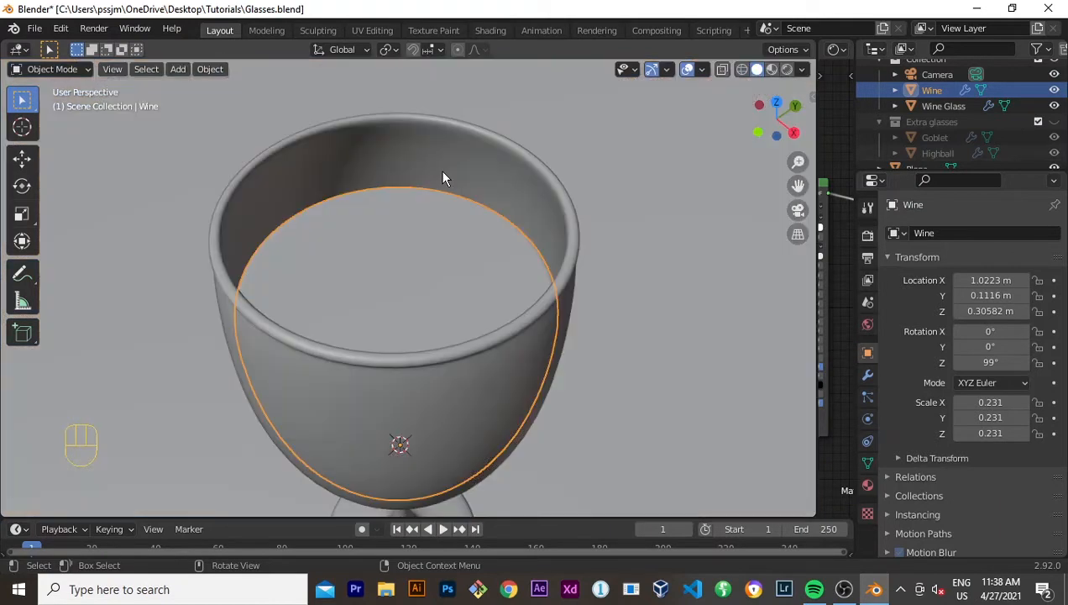
Step: Preview the Wine object inside the glass in rendered shading, from the front and from a closer angled view
key(KP_1)
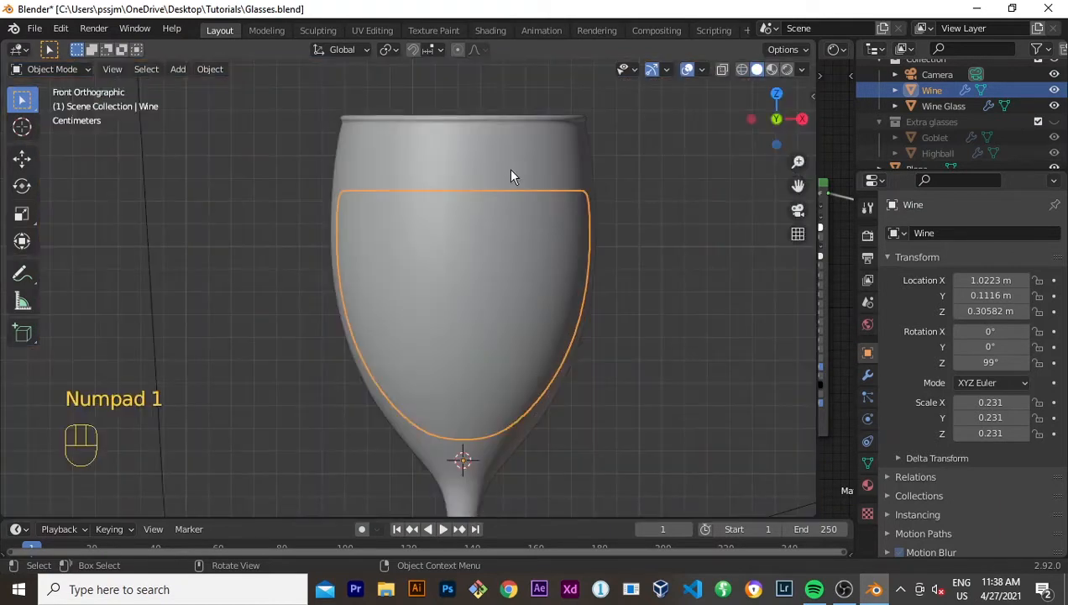
key(z)
key(z)
key(z)
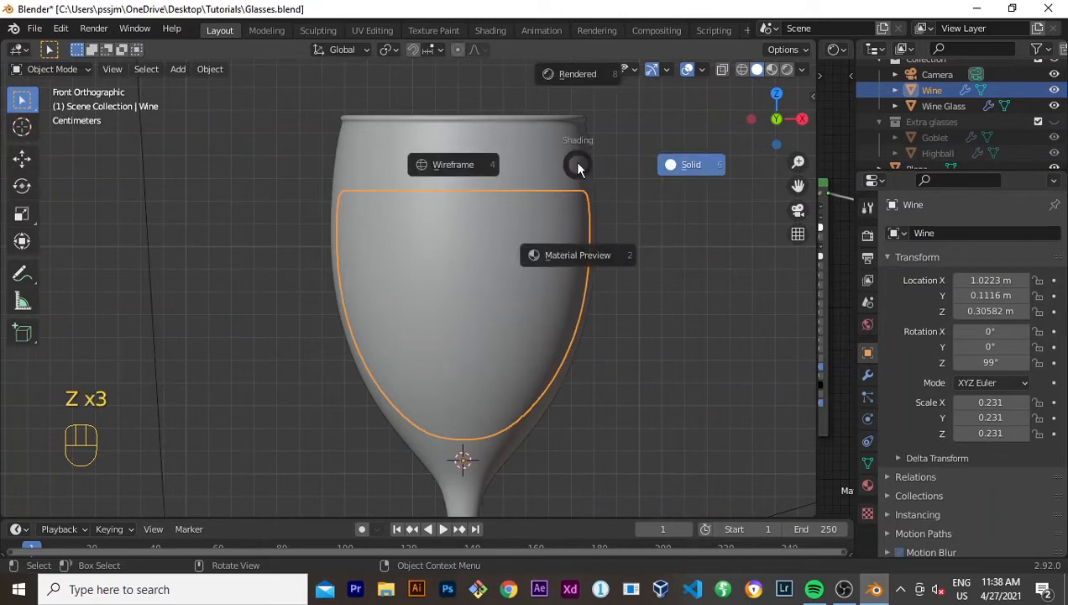
click(586, 83)
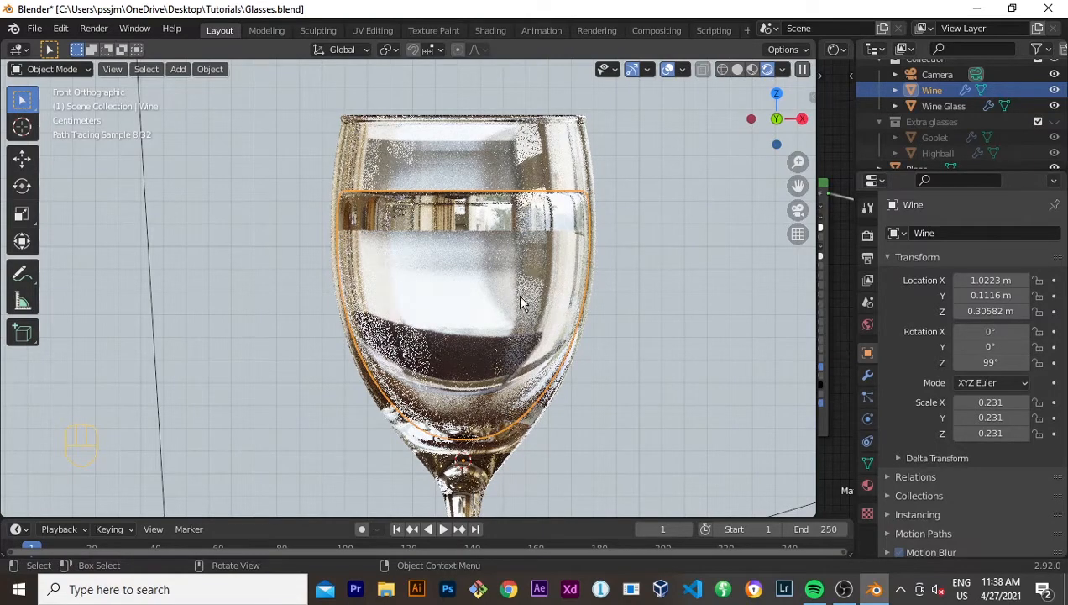
middle_drag(520, 295, 503, 332)
scroll(514, 310, up, 1)
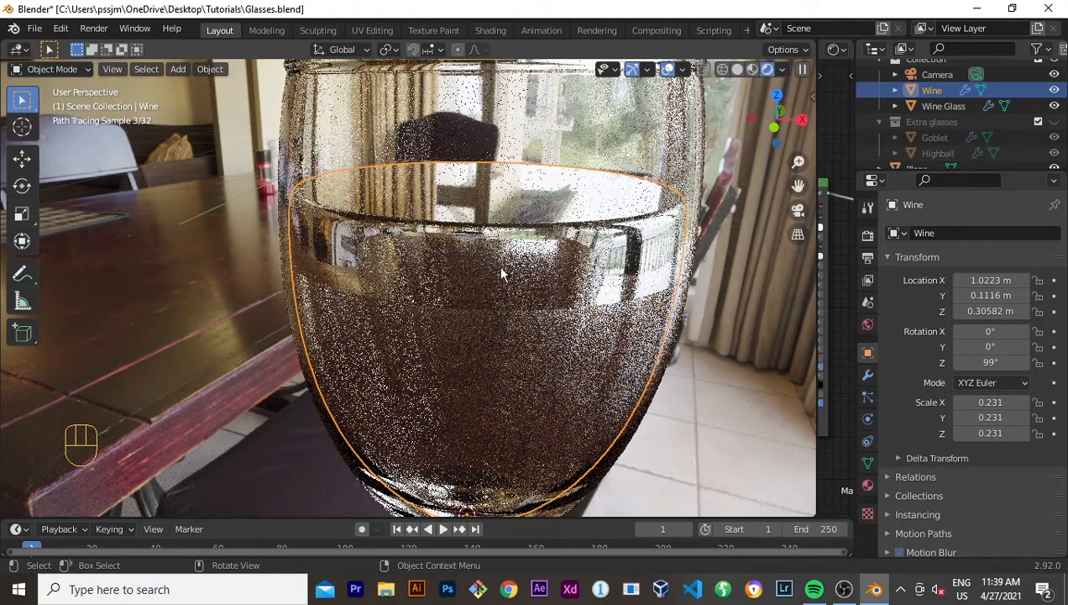
Step: Check the Wine mesh in wireframe, then inspect the glass and wine in solid shading with the face orientation overlay on
key(z)
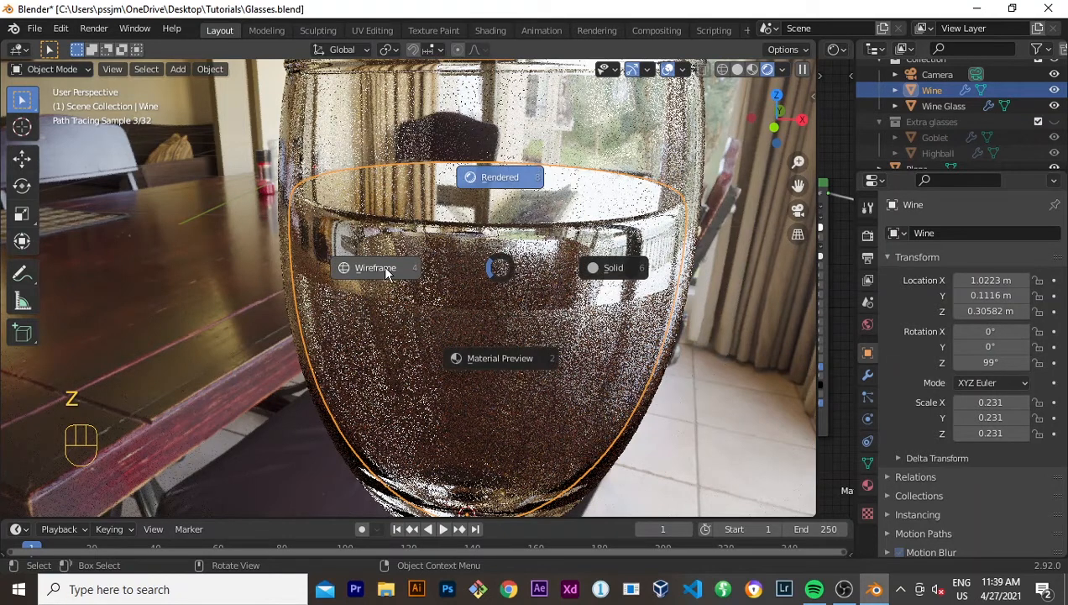
click(385, 270)
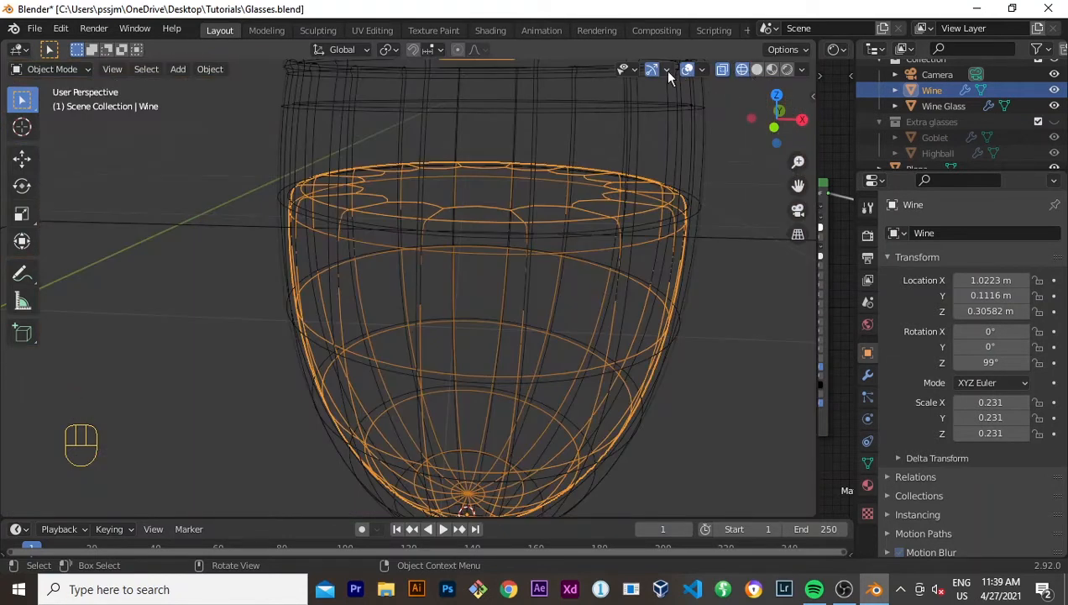
click(702, 70)
key(z)
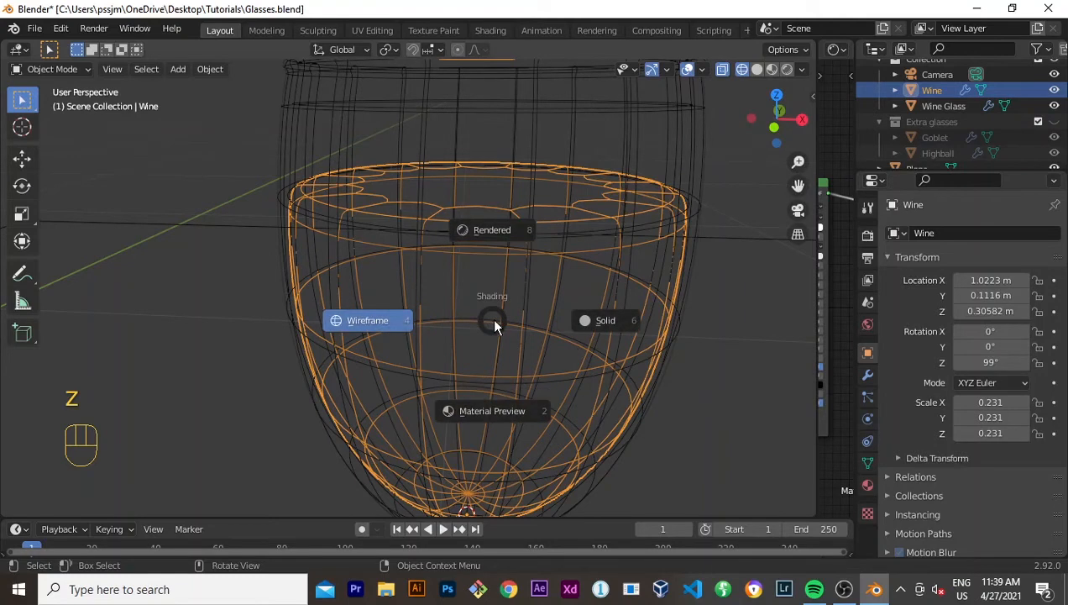
click(602, 327)
scroll(599, 317, down, 6)
middle_drag(580, 320, 443, 287)
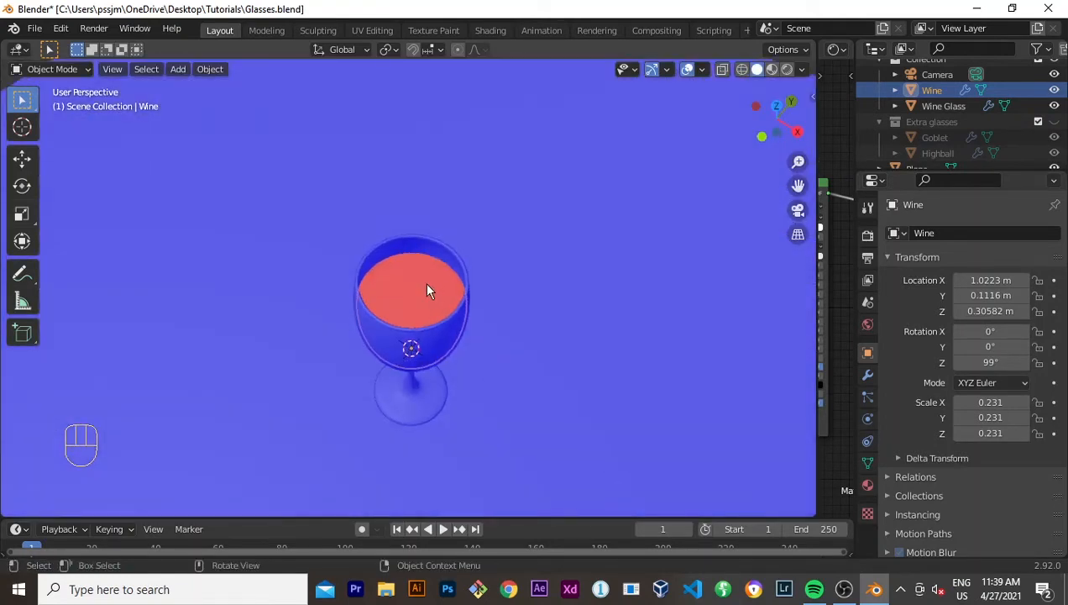
Step: Try to pick the Wine object's top surface among the overlapping objects
scroll(426, 289, up, 4)
click(429, 289)
click(419, 292)
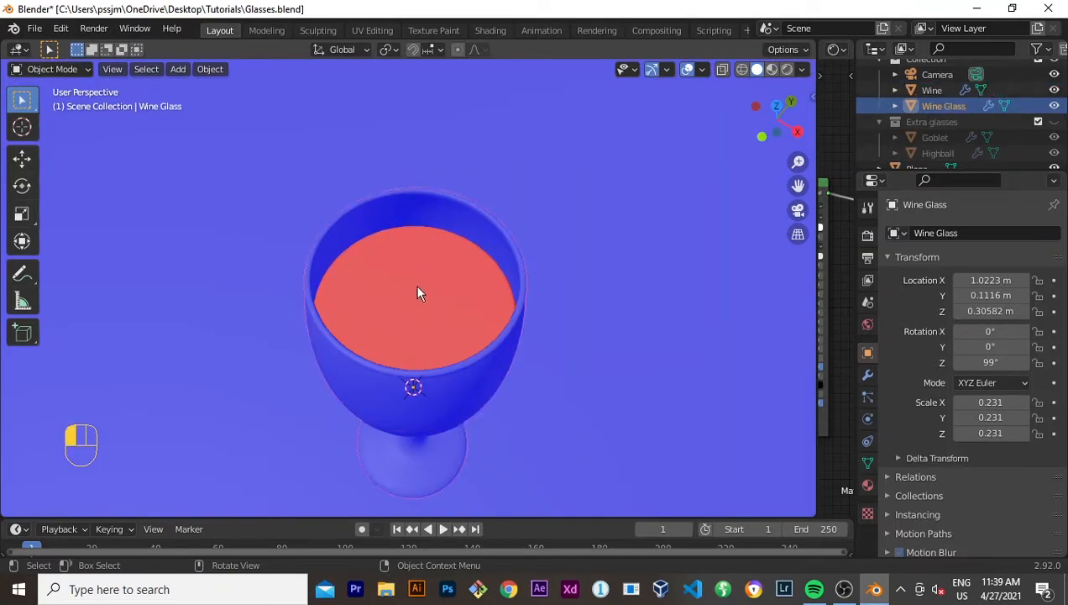
middle_drag(418, 293, 395, 277)
key(z)
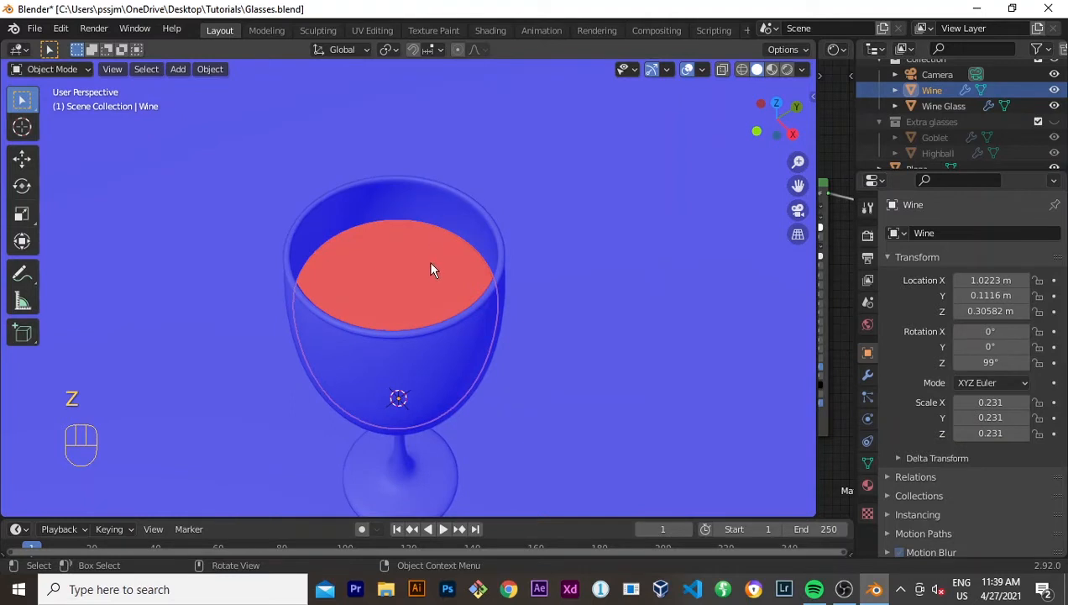
click(431, 269)
scroll(431, 269, up, 5)
click(431, 269)
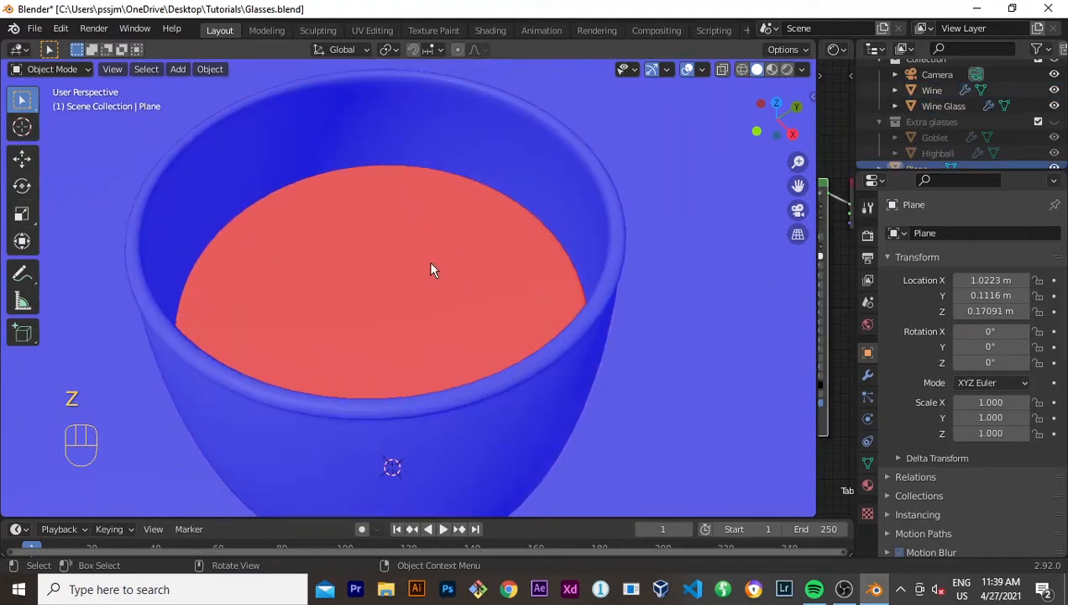
click(430, 268)
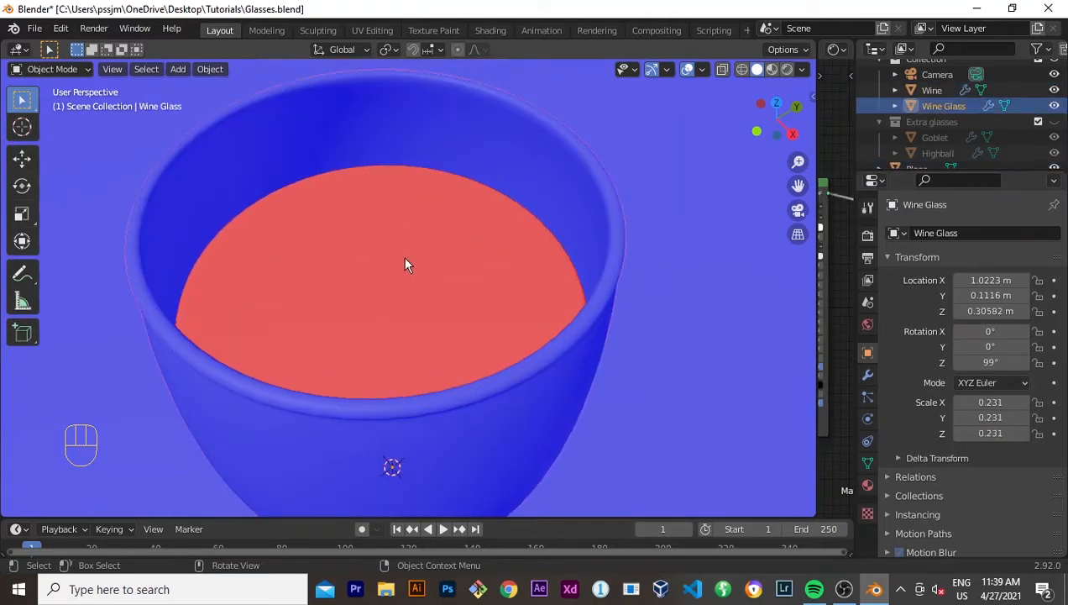
Step: Try to select the liquid's top face while editing the Wine Glass mesh, using loop selection and face mode
key(Tab)
scroll(368, 365, down, 4)
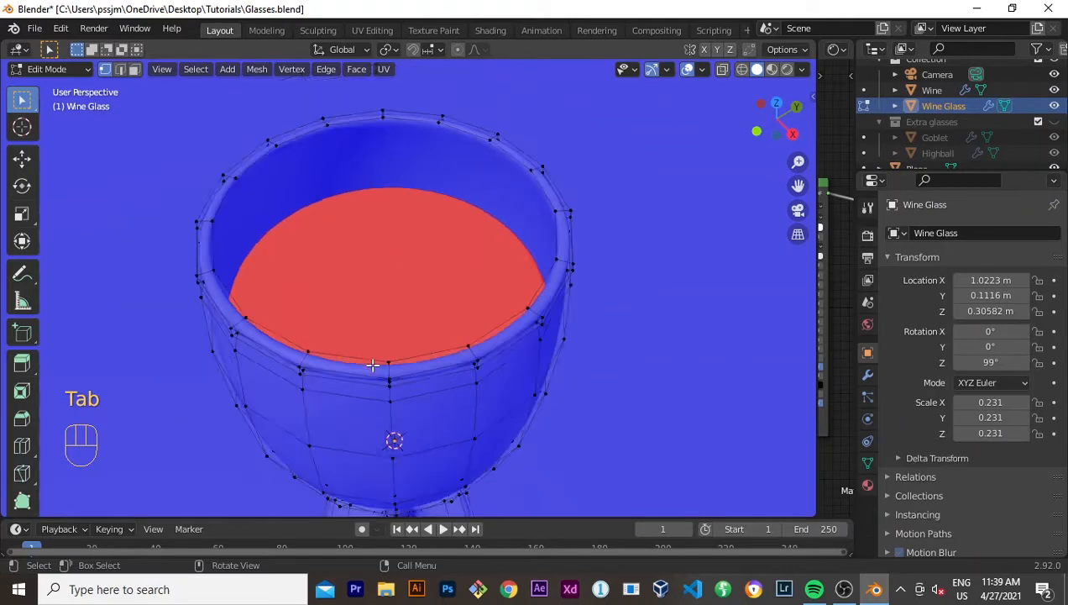
scroll(369, 370, up, 4)
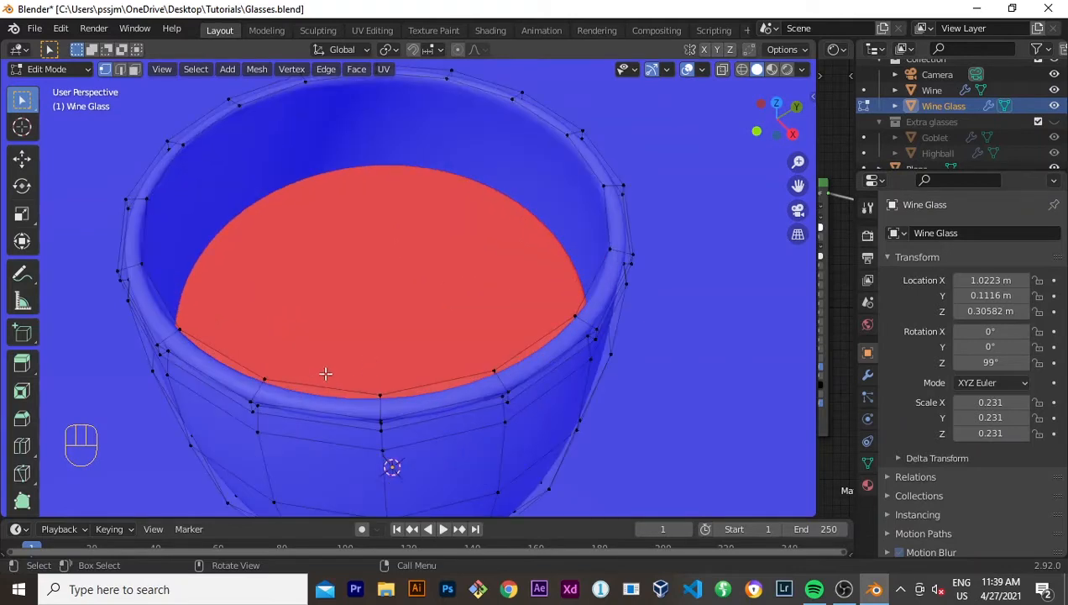
middle_drag(350, 336, 346, 290)
middle_drag(486, 318, 415, 374)
middle_drag(362, 350, 469, 363)
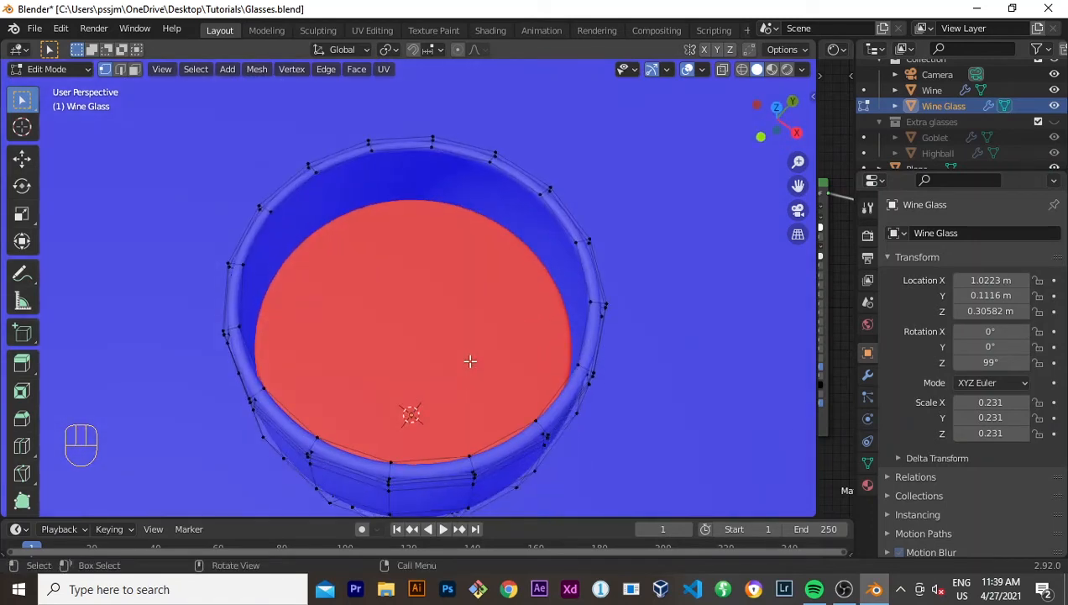
alt+click(417, 457)
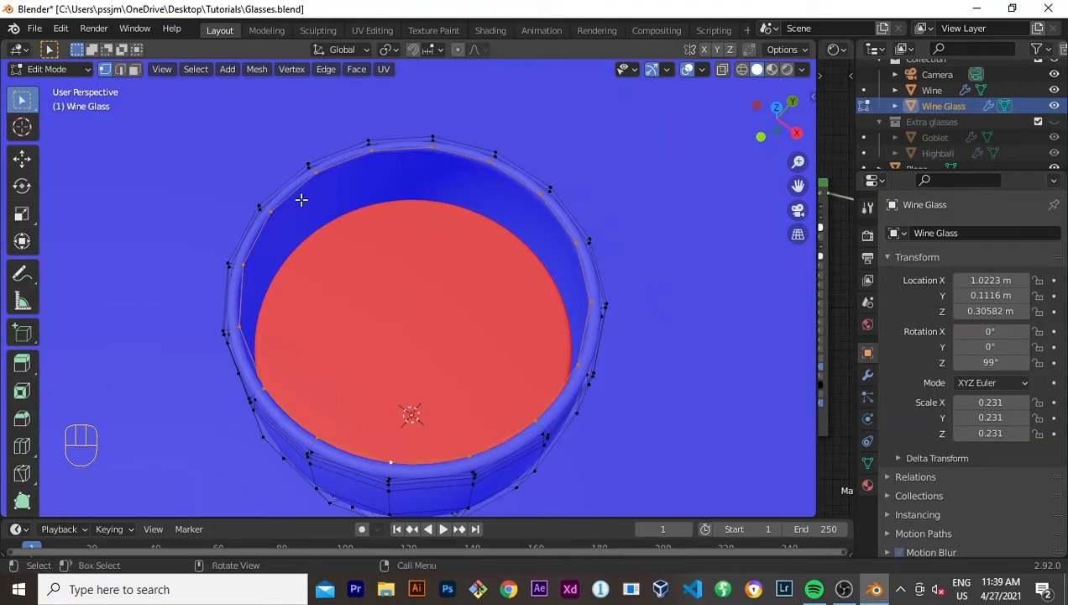
click(133, 68)
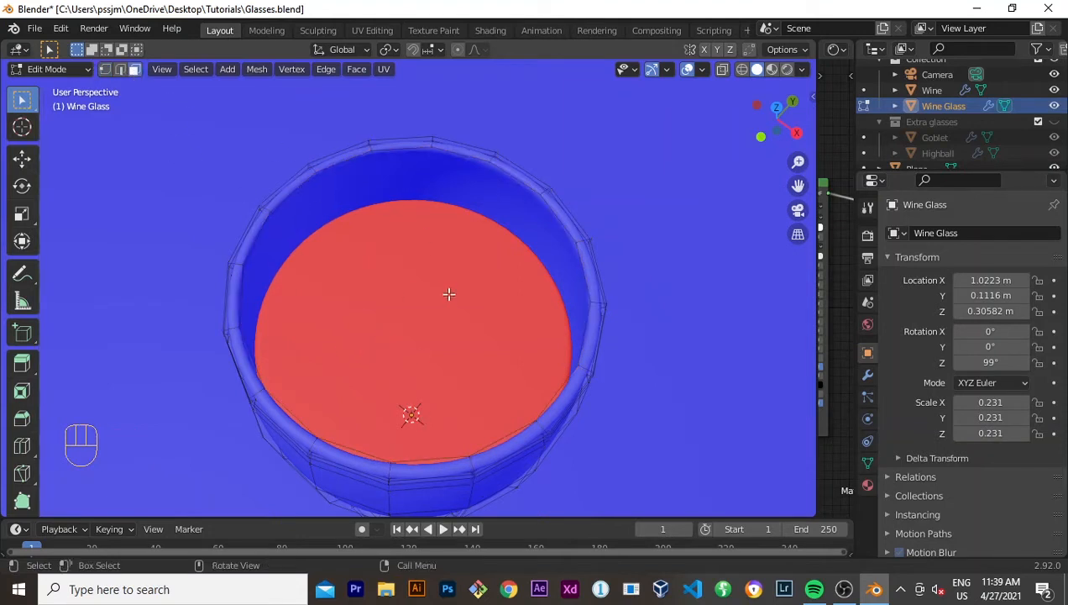
click(421, 326)
Step: Turn off the face orientation overlay and examine the Wine Glass mesh in wireframe before returning to solid shading
click(702, 70)
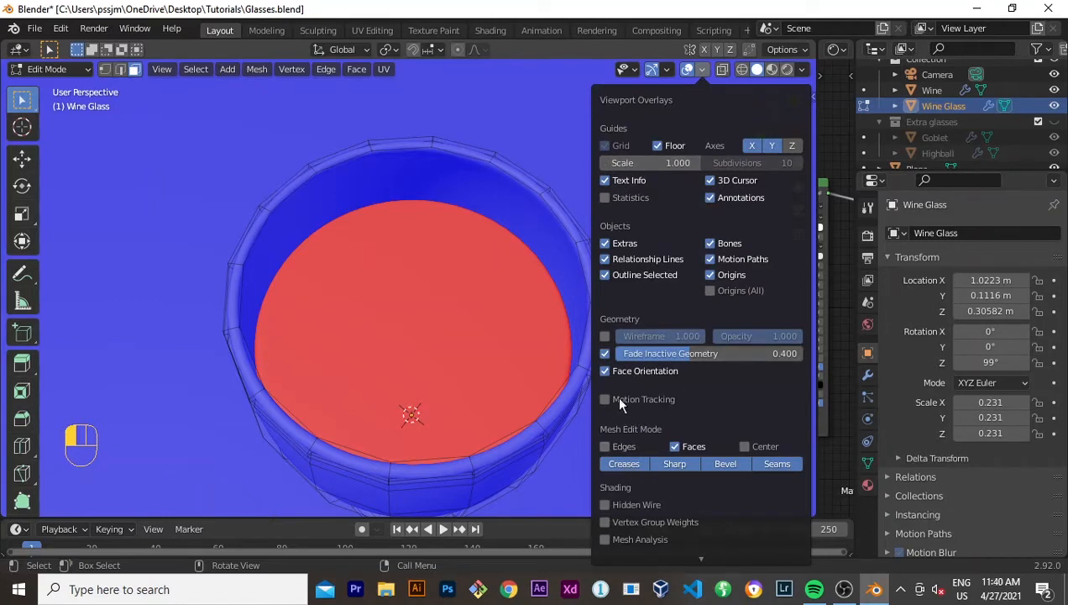
click(608, 371)
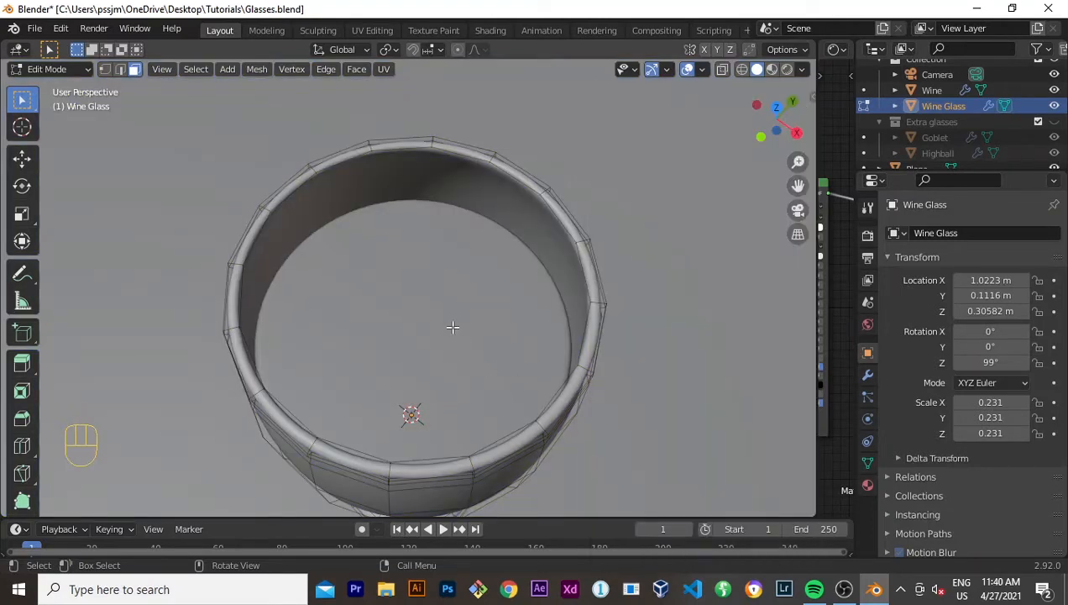
scroll(445, 355, down, 4)
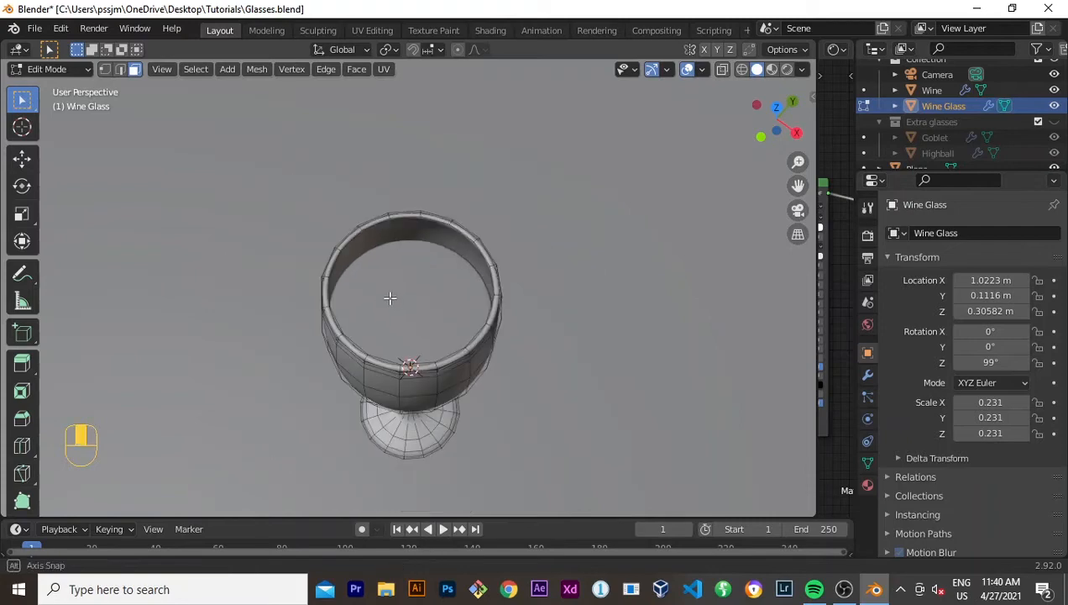
middle_drag(390, 297, 276, 335)
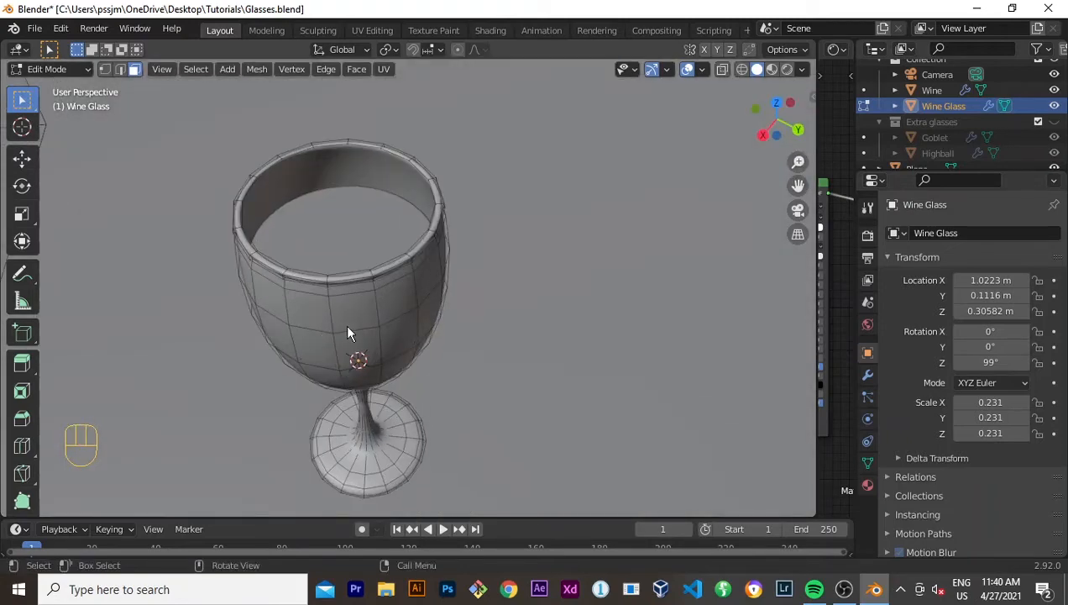
key(z)
key(z)
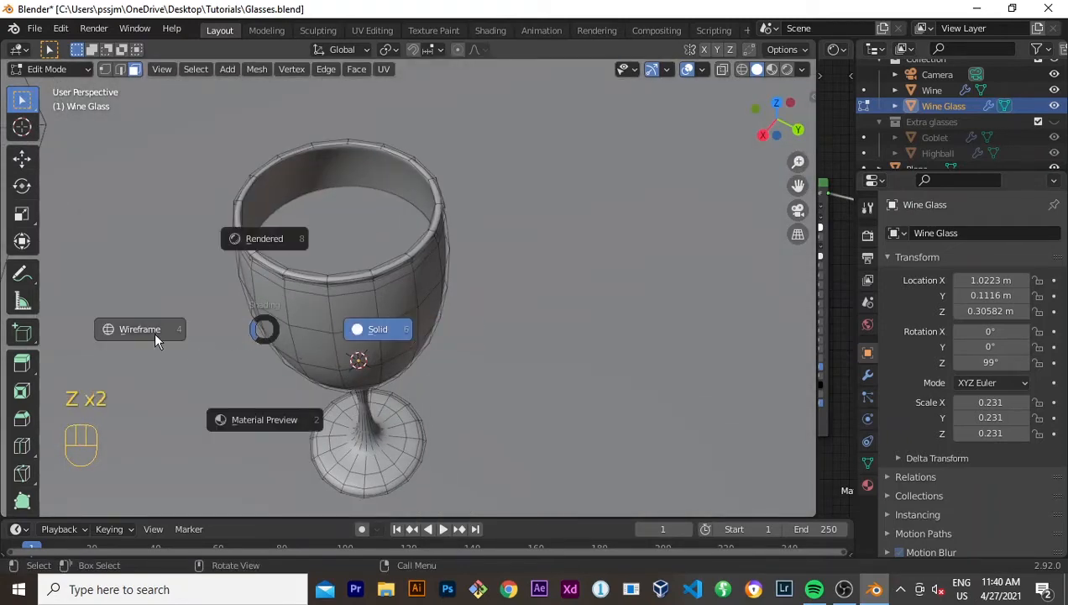
click(153, 331)
middle_drag(341, 248, 341, 332)
click(343, 250)
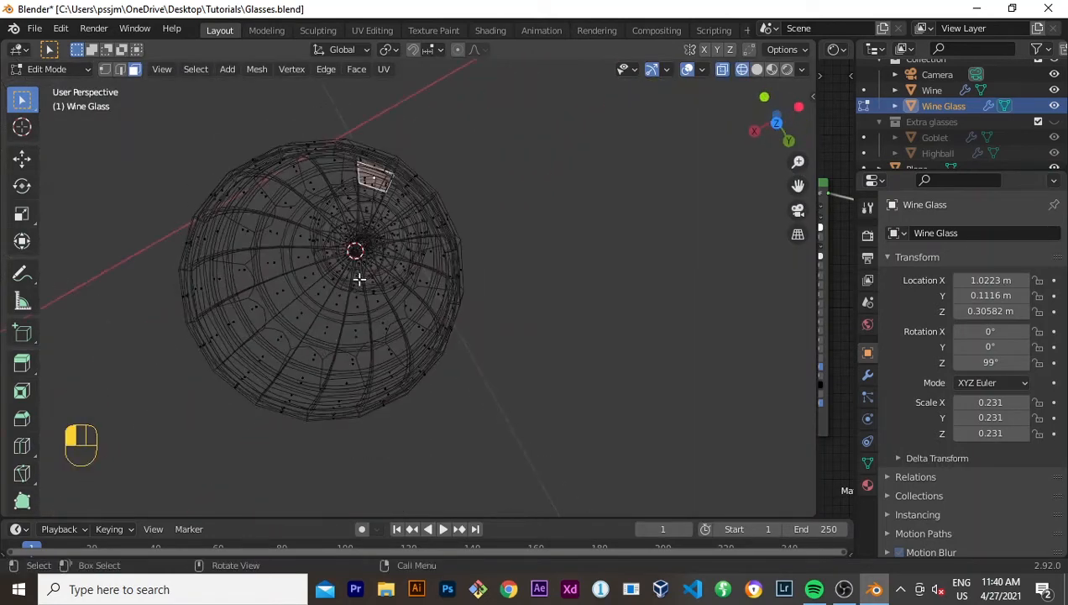
middle_drag(462, 293, 374, 211)
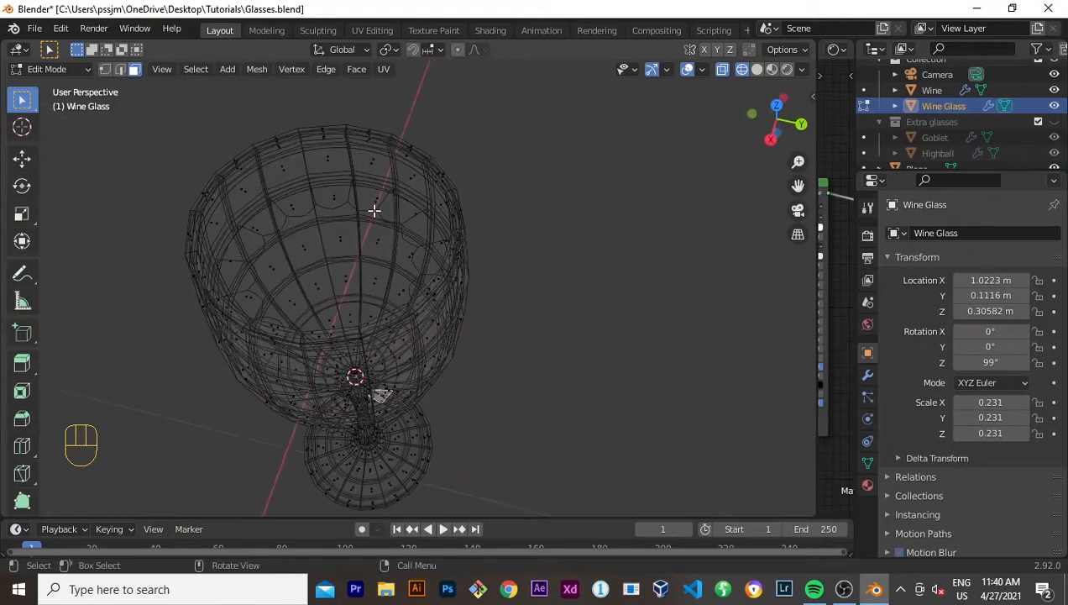
key(z)
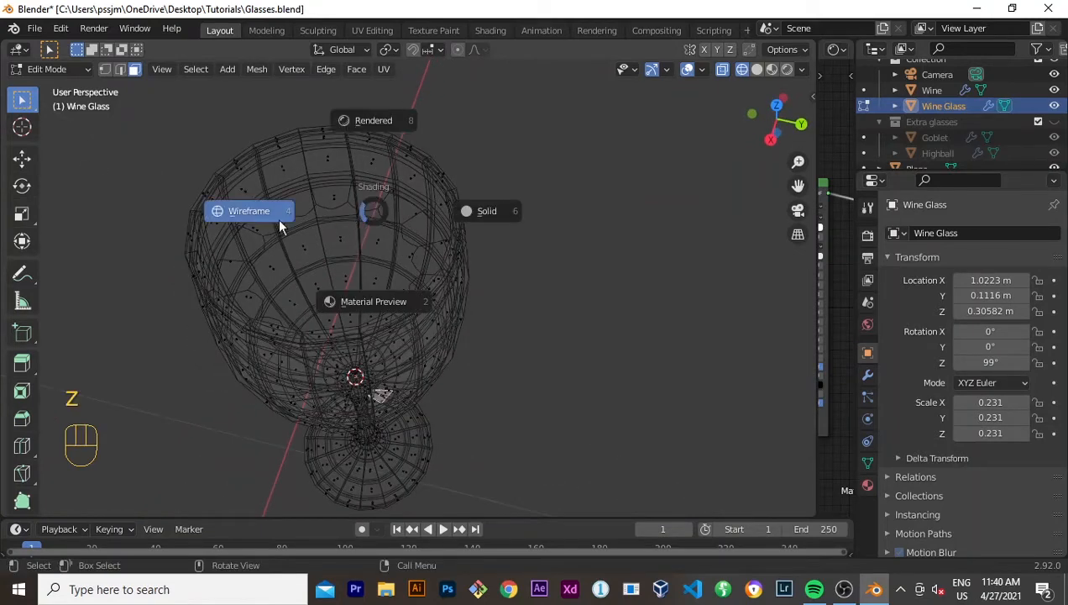
click(460, 219)
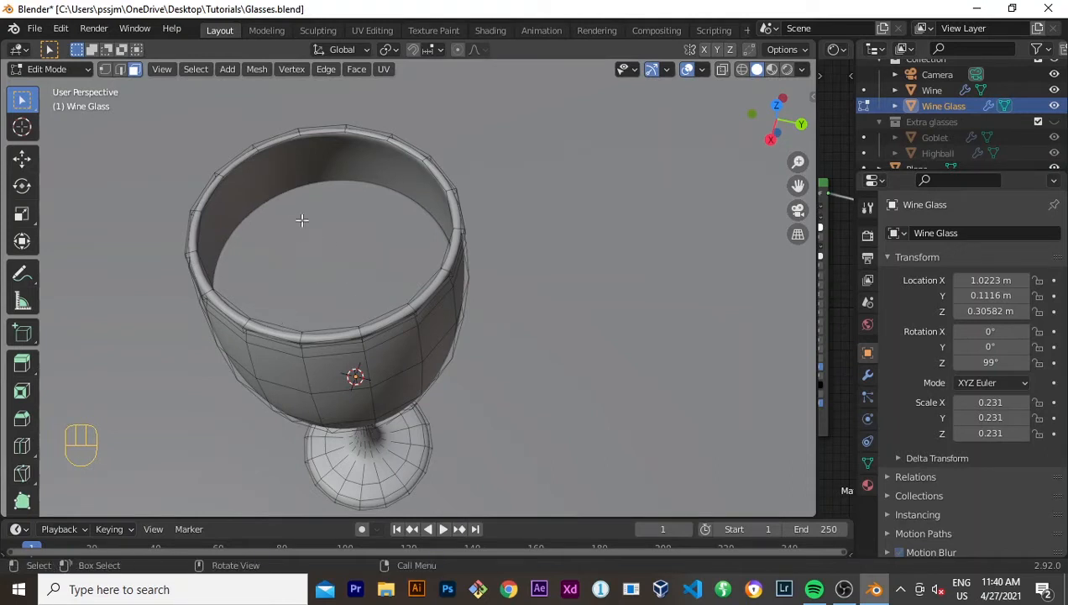
Step: Switch to vertex selection and try the edge loop along the Wine Glass mesh's inner rim
click(104, 69)
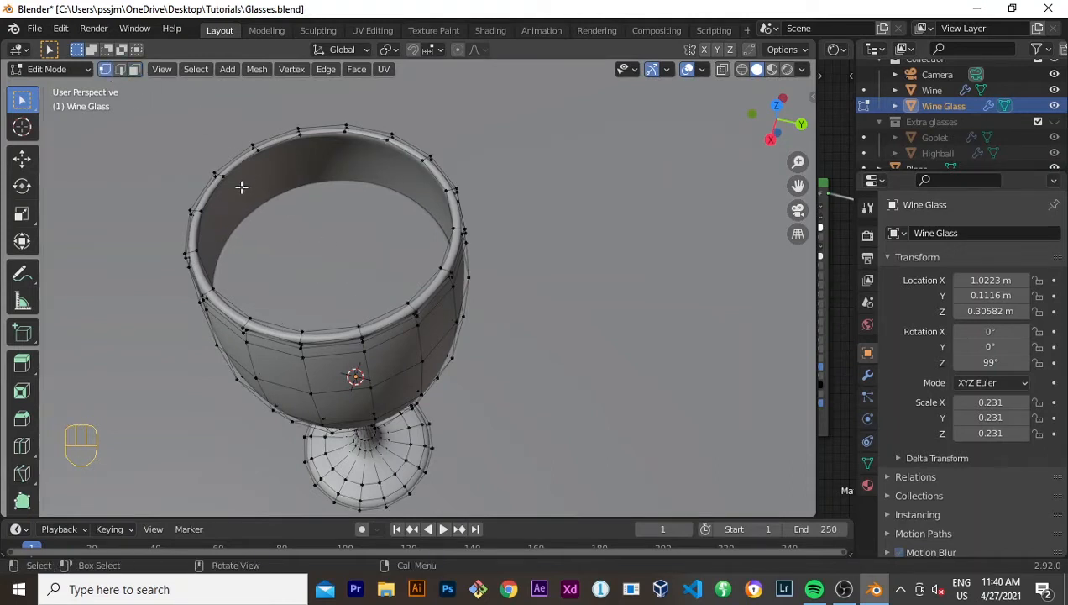
alt+click(273, 322)
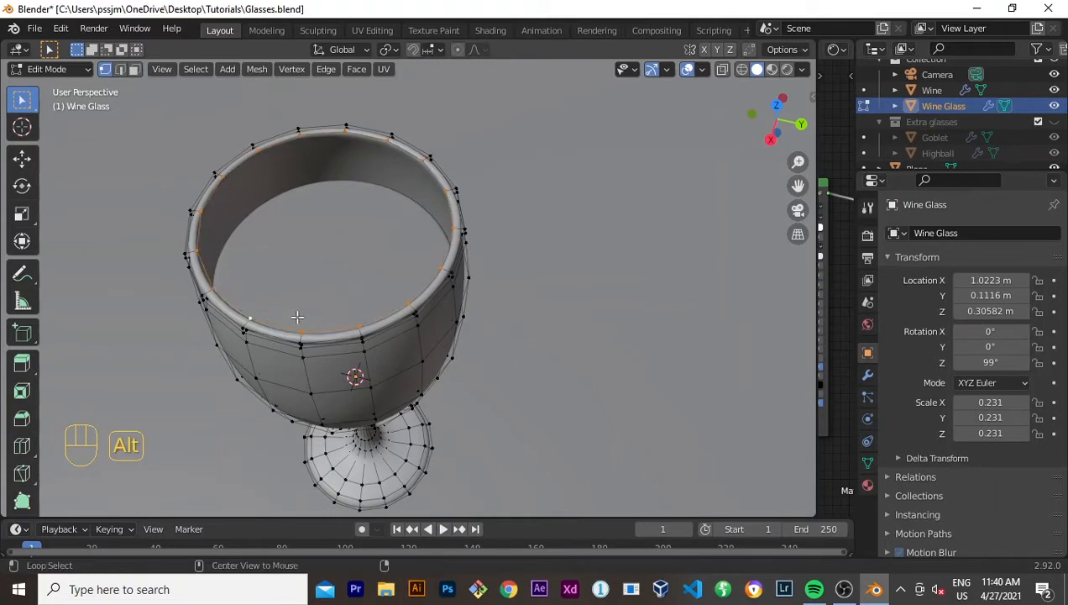
middle_drag(297, 317, 256, 344)
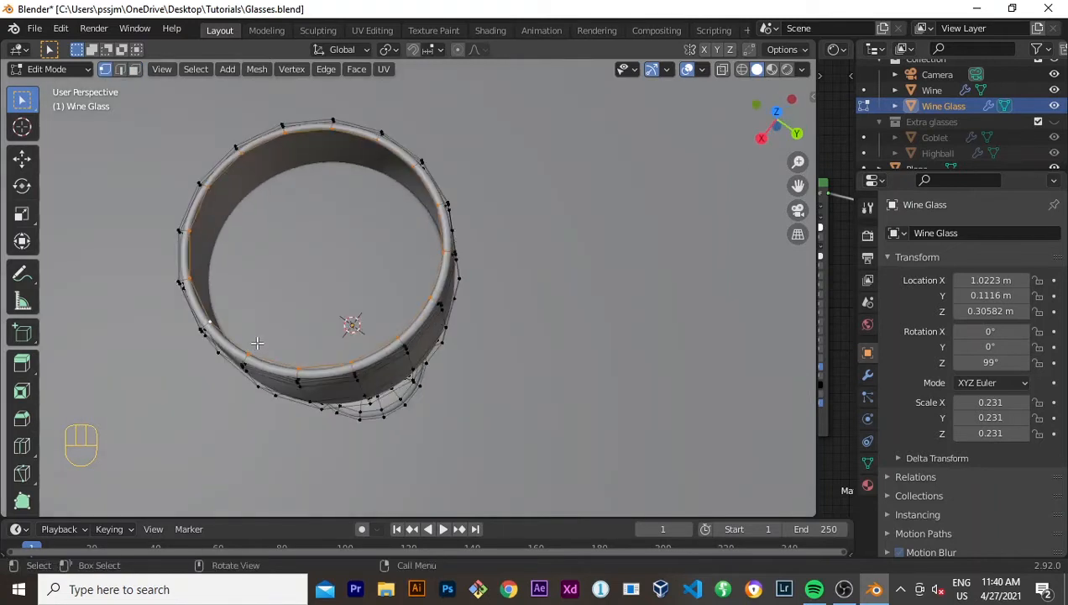
Step: Switch mesh editing to the Wine object, grow its top-face selection twice and show the face orientation overlay
key(Tab)
click(304, 305)
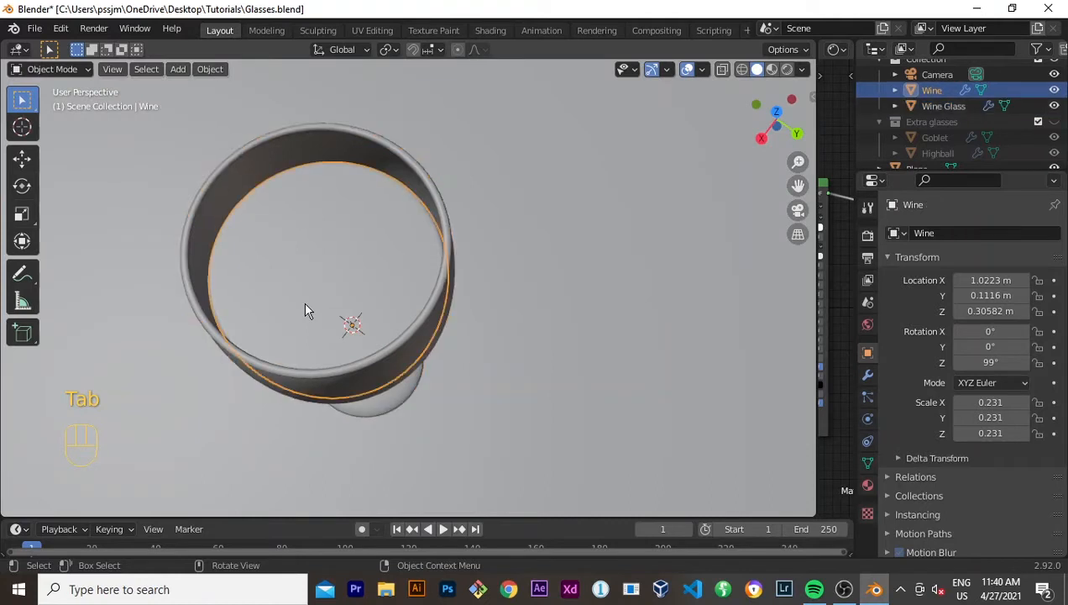
key(Tab)
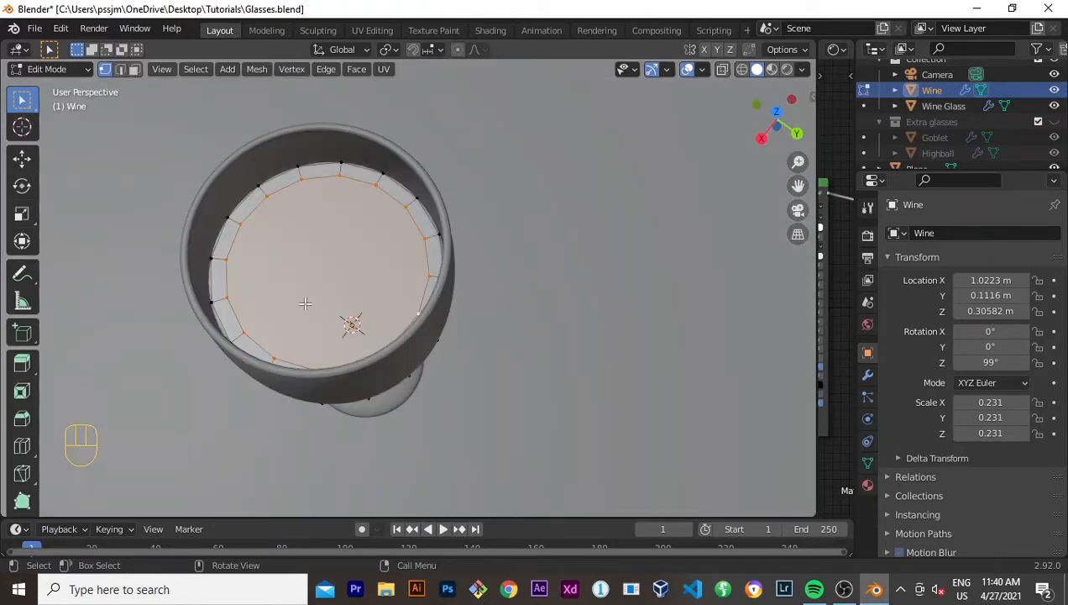
key(ctrl+KP_Add)
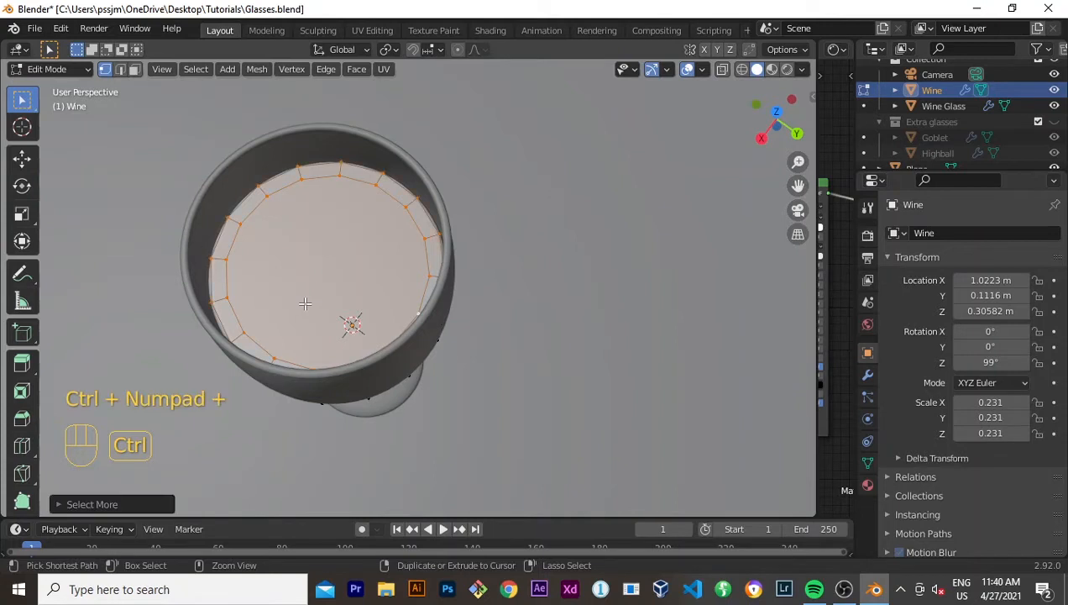
key(ctrl+KP_Add)
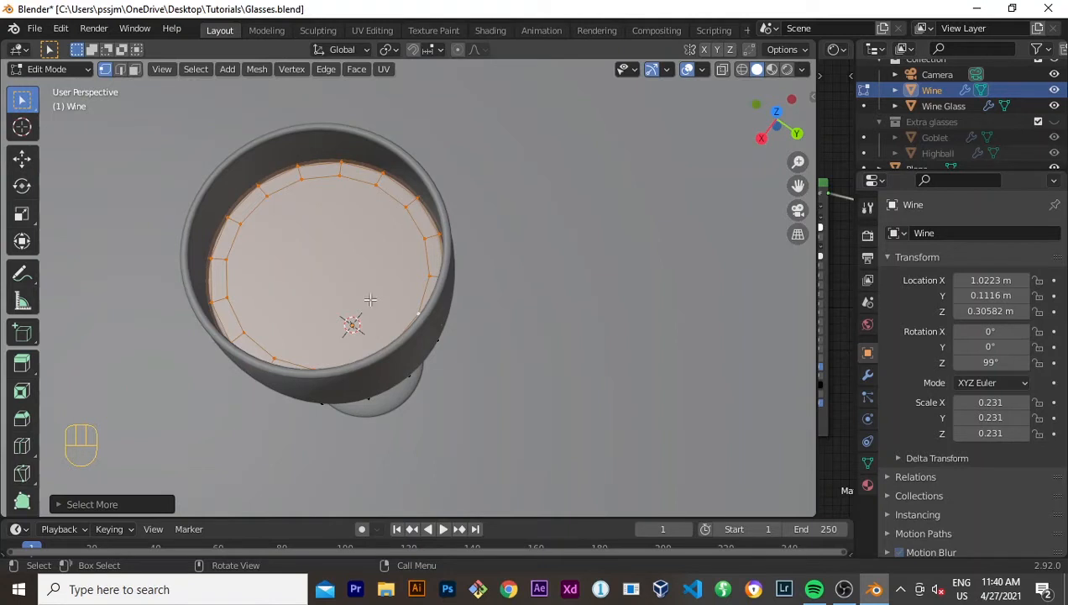
click(704, 70)
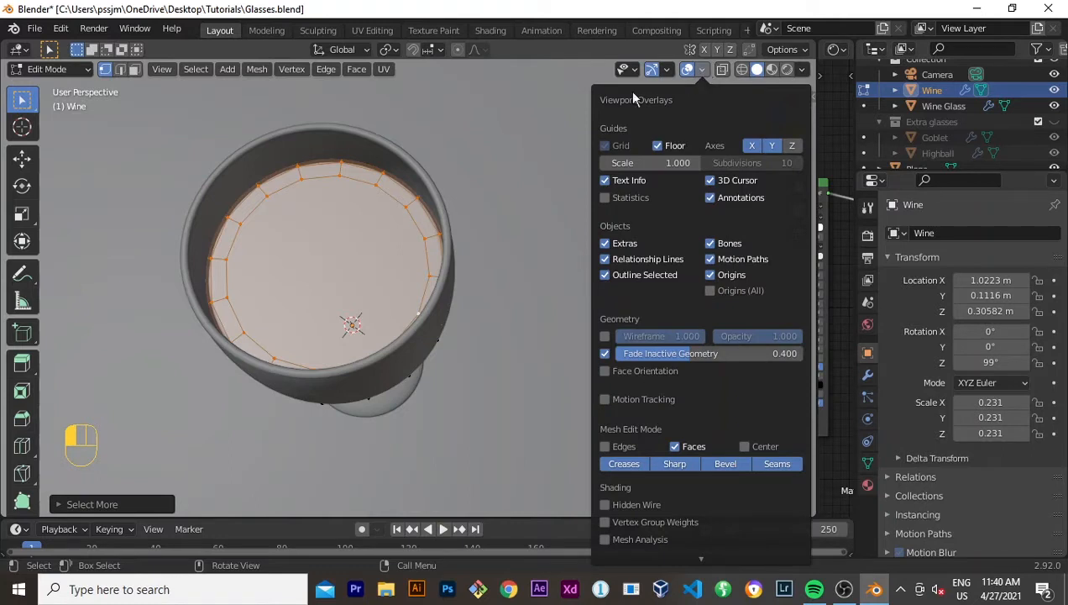
click(603, 377)
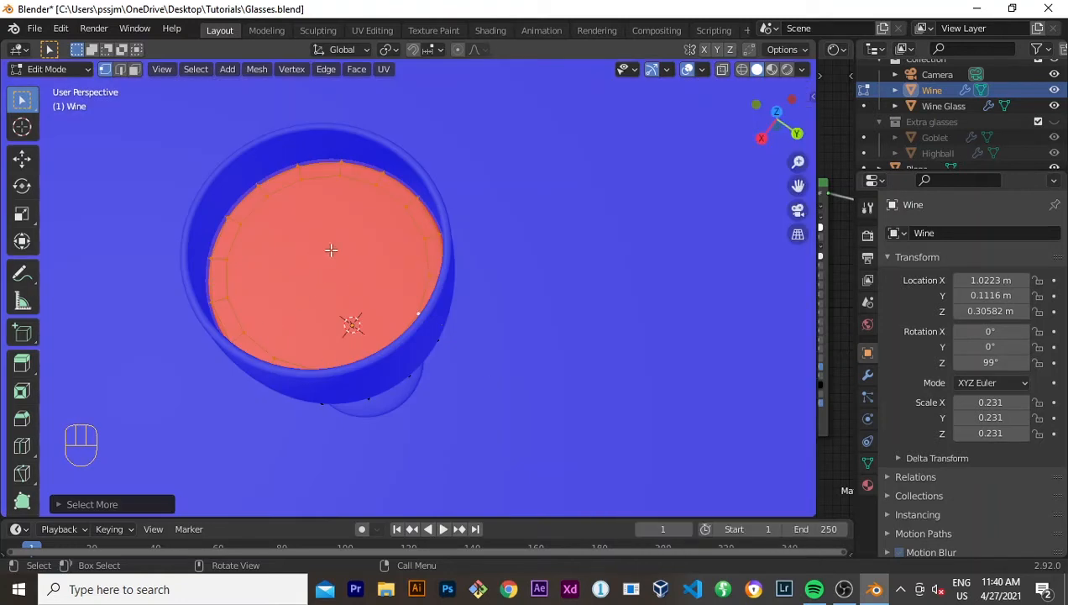
Step: Flip the normals of the selected top faces of the Wine mesh
key(w)
key(w)
click(359, 70)
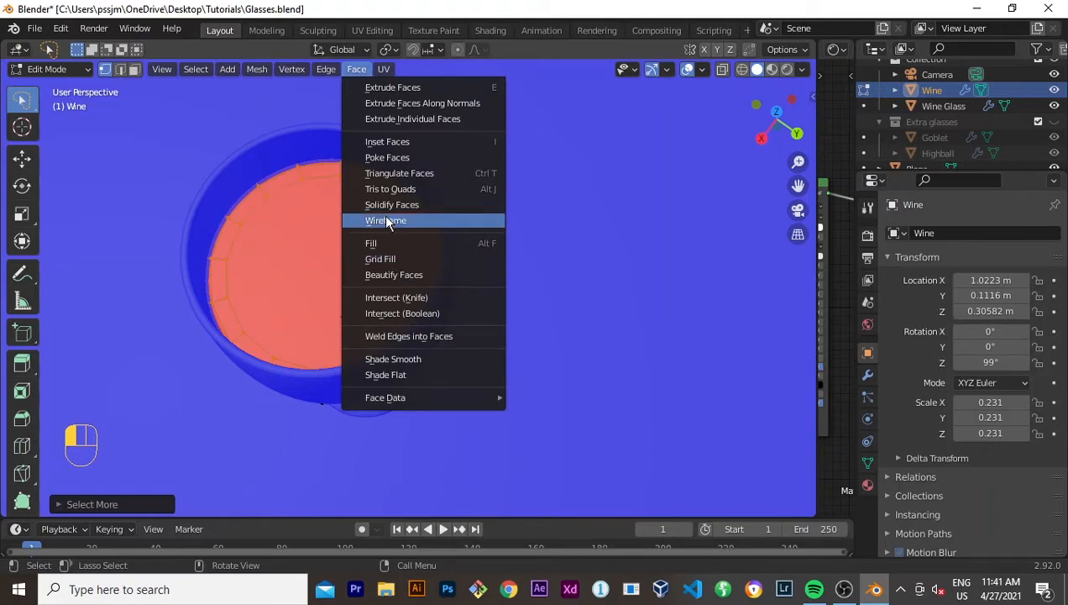
click(294, 71)
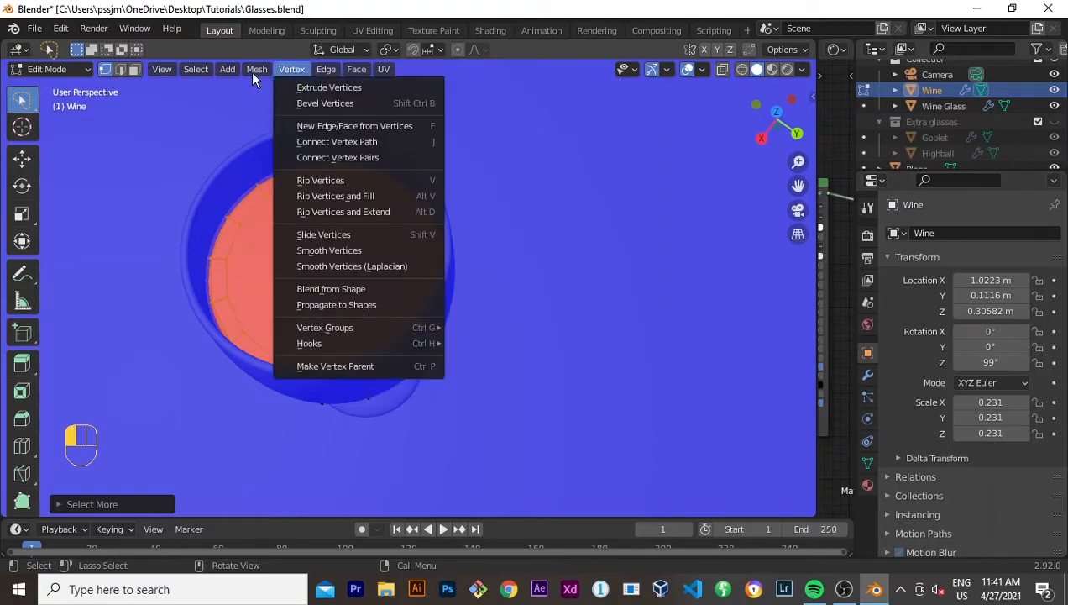
mouse_move(189, 76)
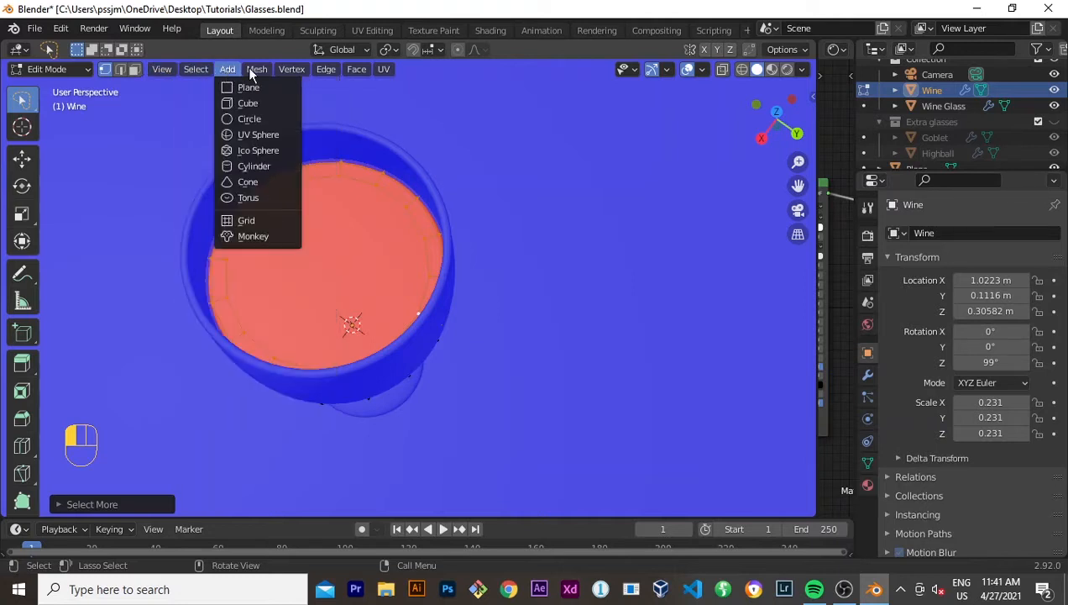
mouse_move(252, 72)
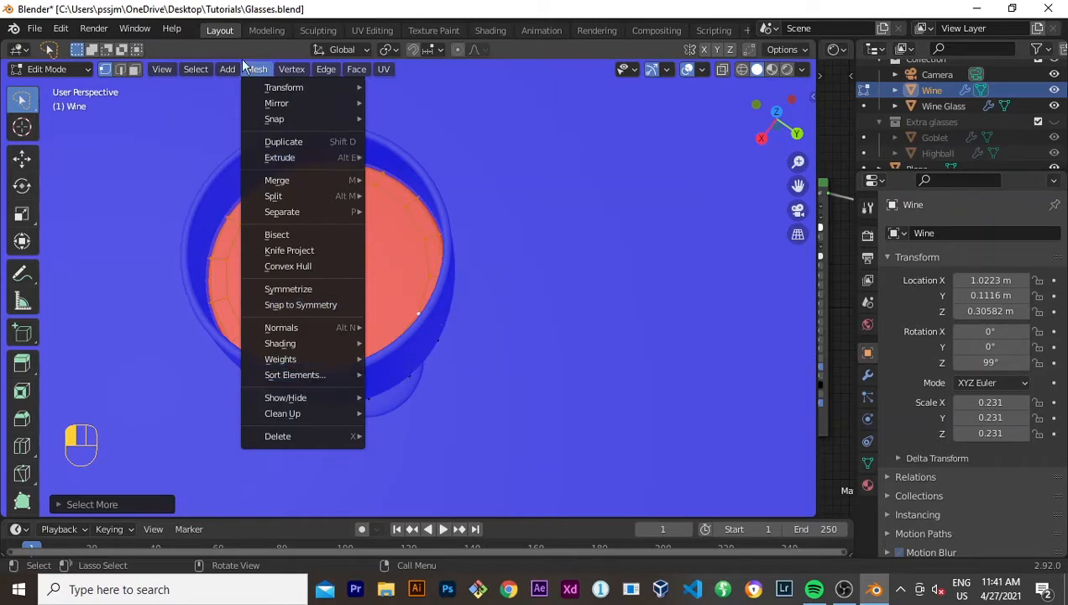
click(244, 65)
click(250, 69)
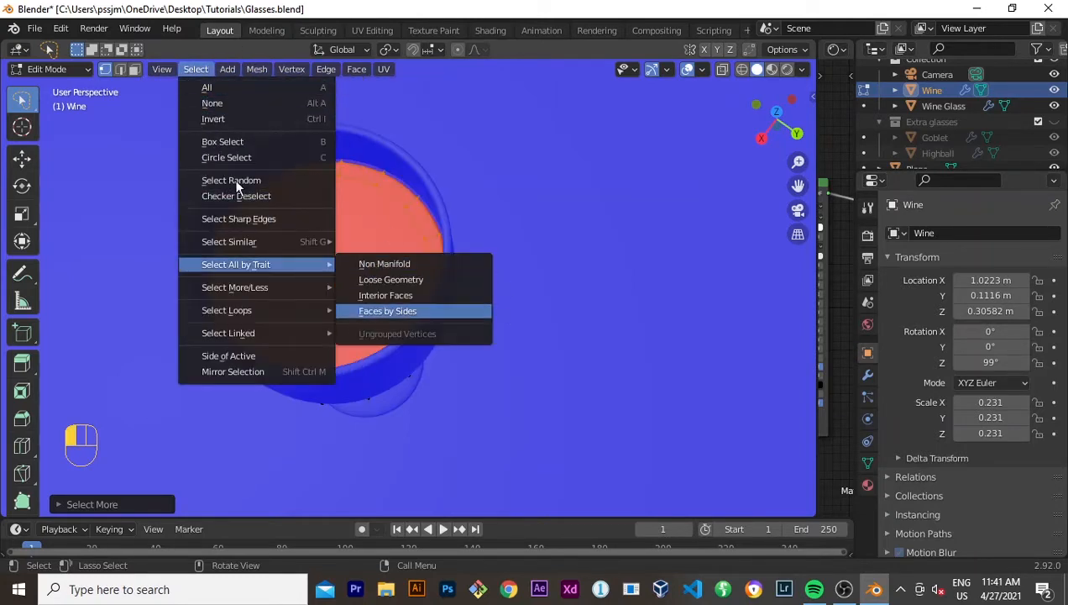
click(254, 69)
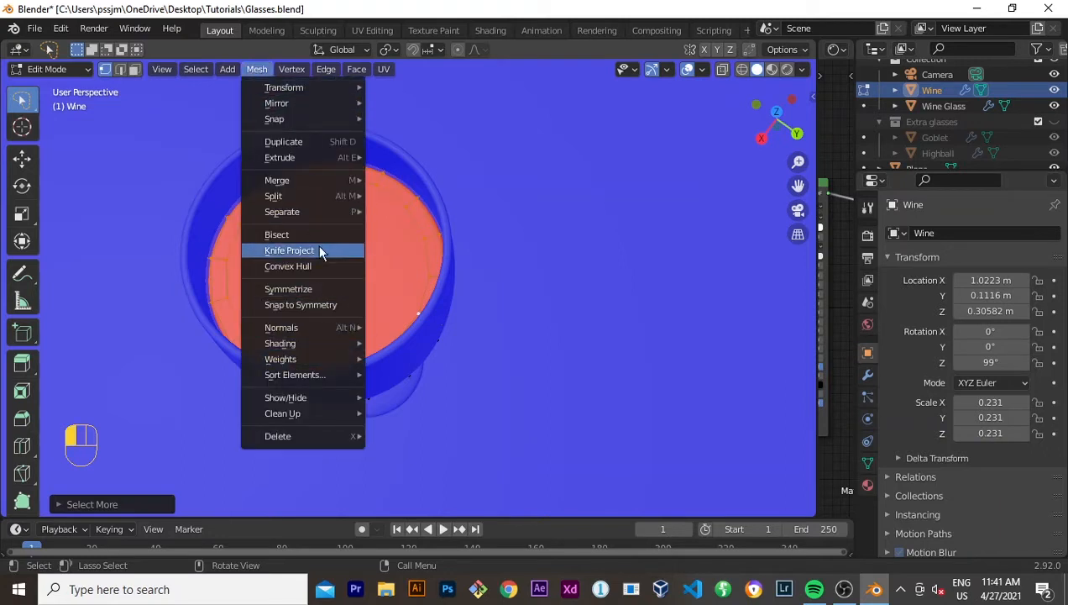
mouse_move(333, 328)
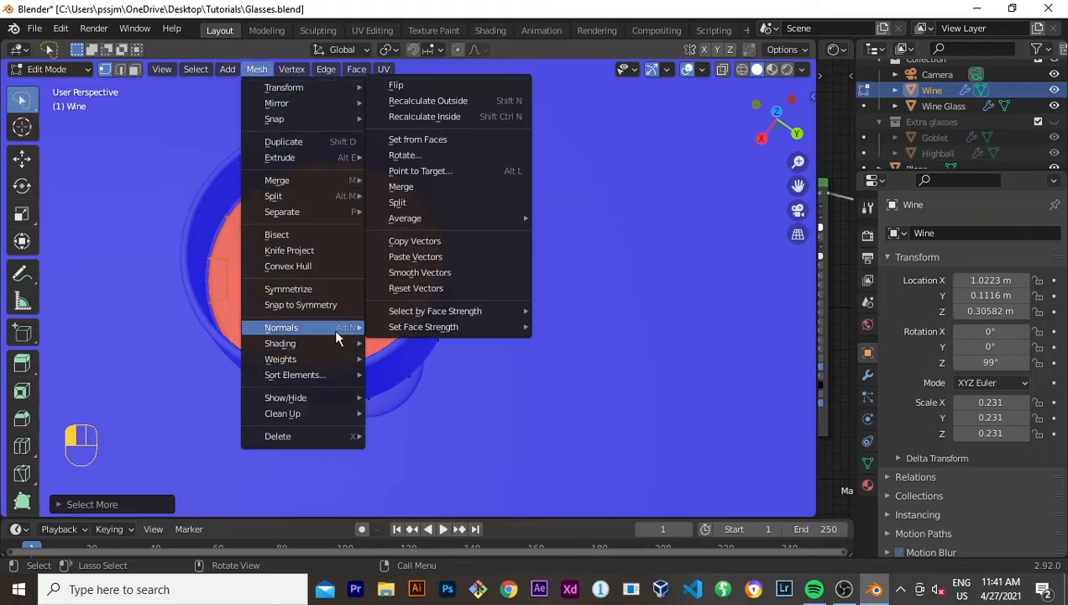
click(410, 86)
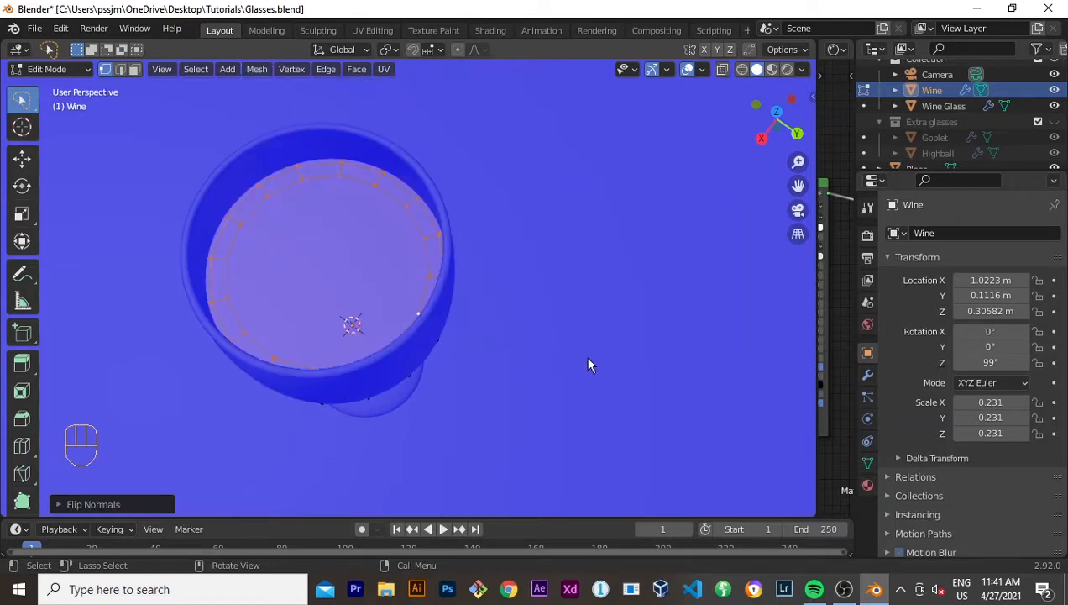
Step: Return to Object Mode and turn off the face orientation overlay
key(Tab)
middle_drag(563, 363, 497, 309)
scroll(497, 309, down, 1)
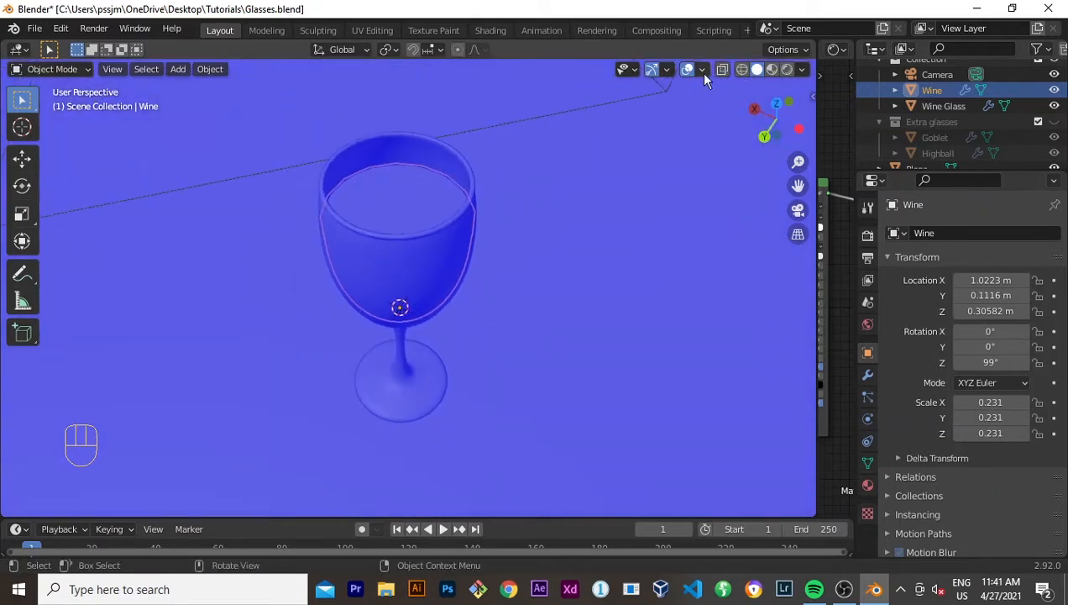
click(702, 71)
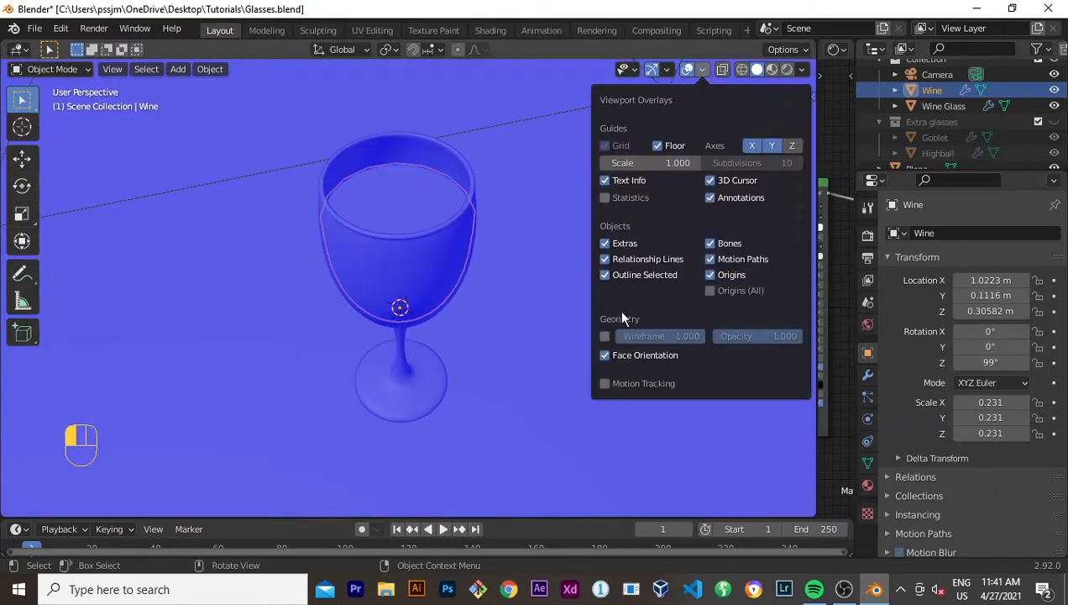
click(605, 356)
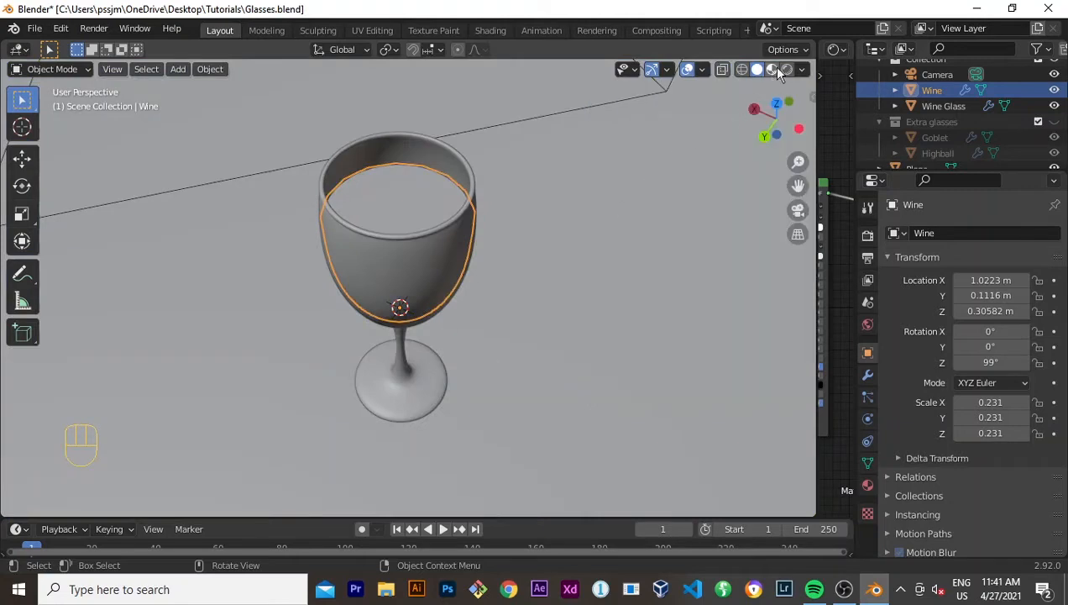
Step: Preview the Wine inside the glass in rendered shading, from the front and through the camera
click(786, 71)
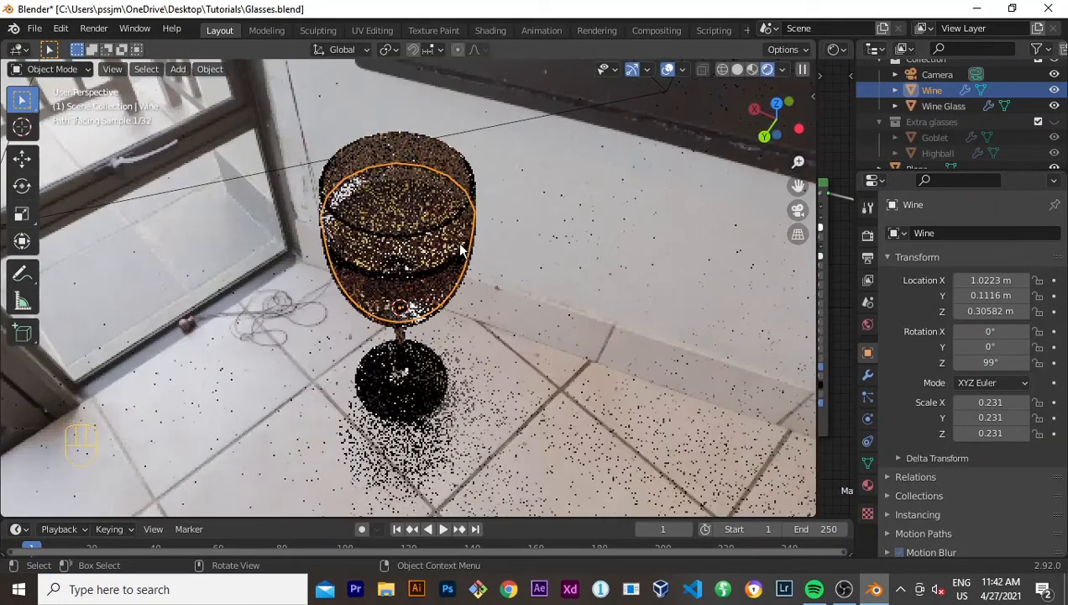
key(KP_1)
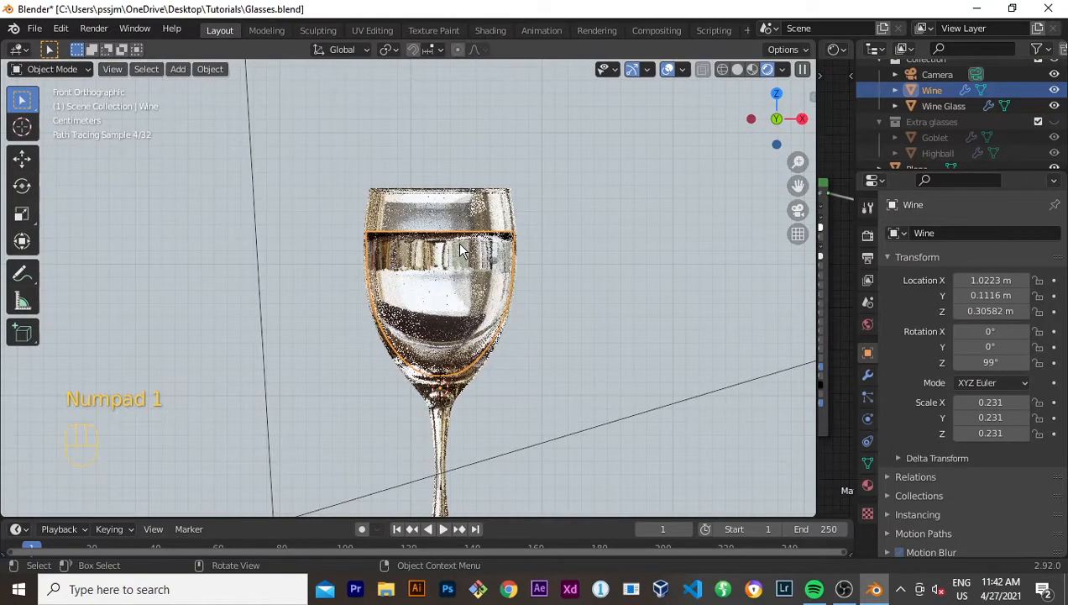
scroll(459, 250, up, 2)
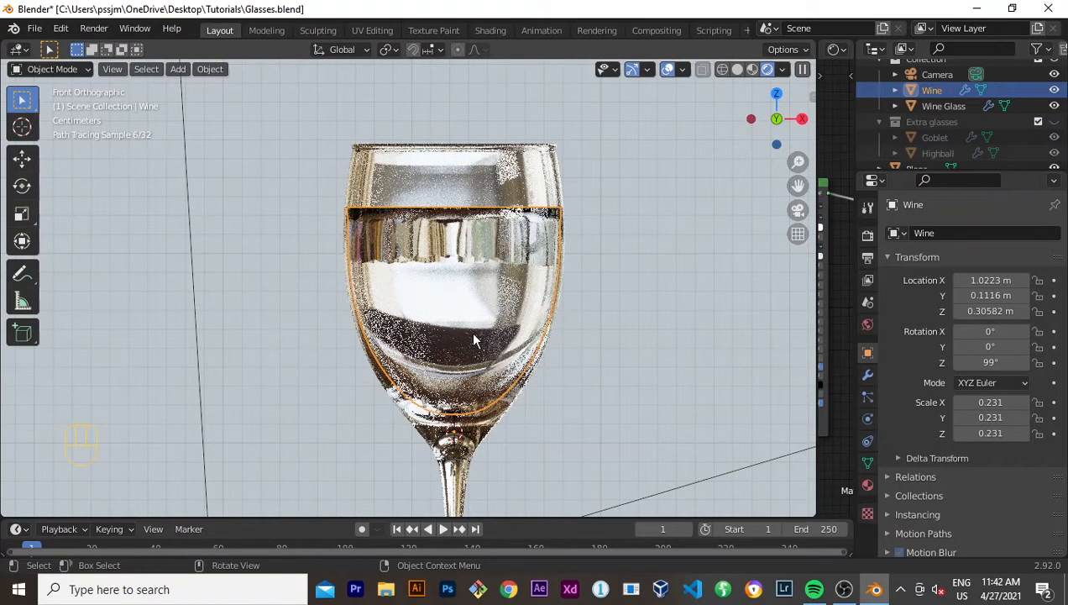
key(KP_0)
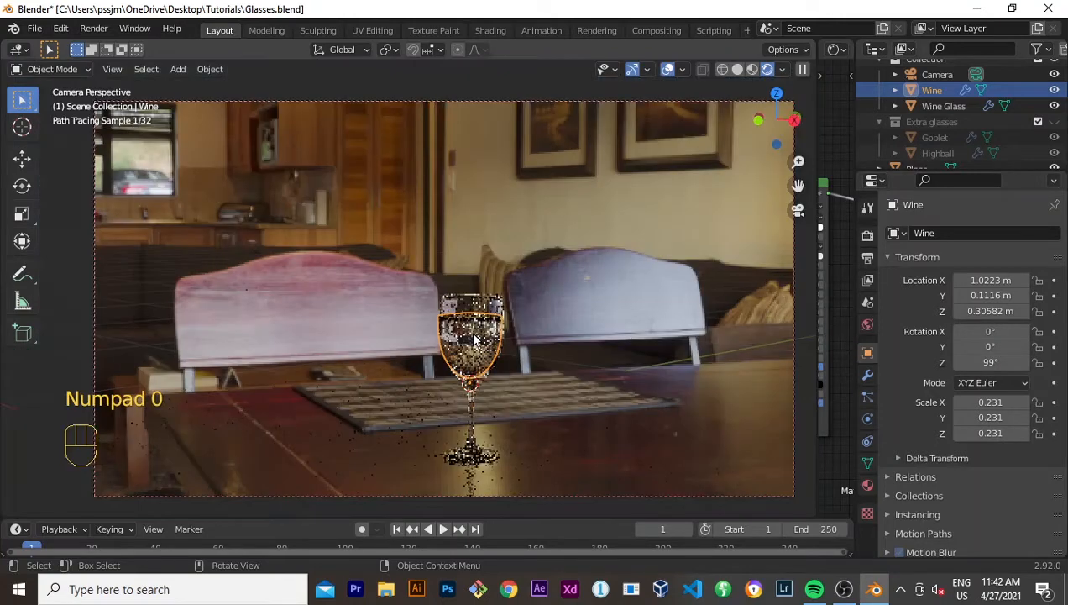
scroll(517, 387, up, 2)
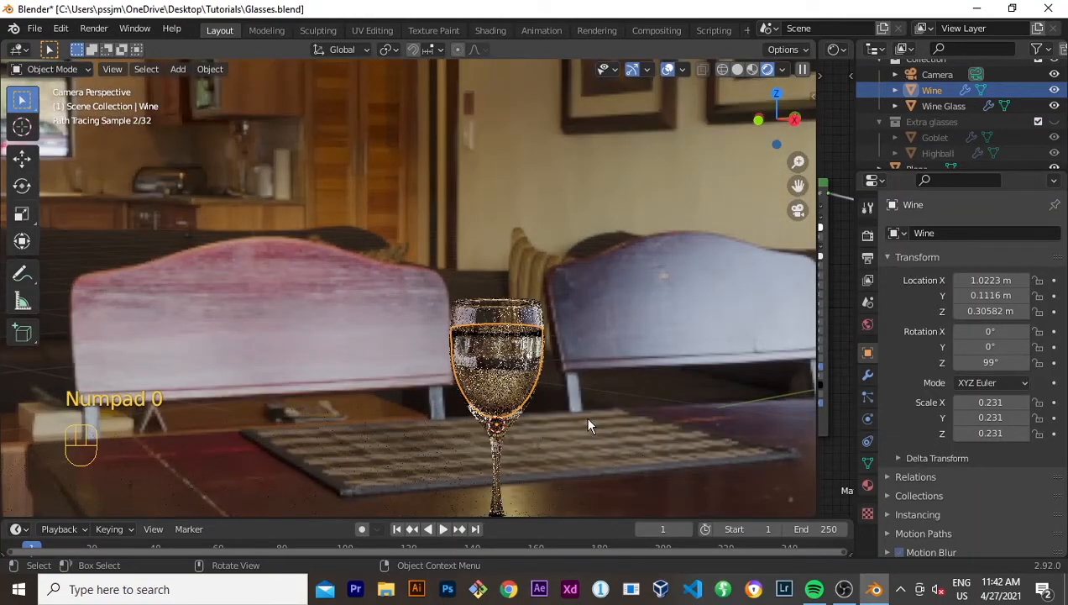
click(588, 425)
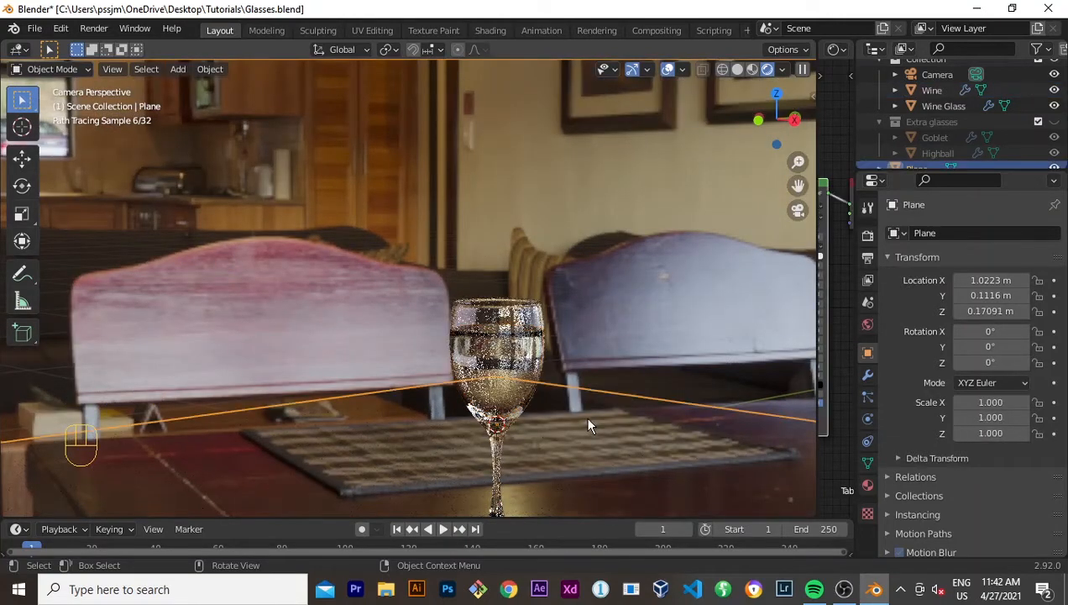
click(636, 338)
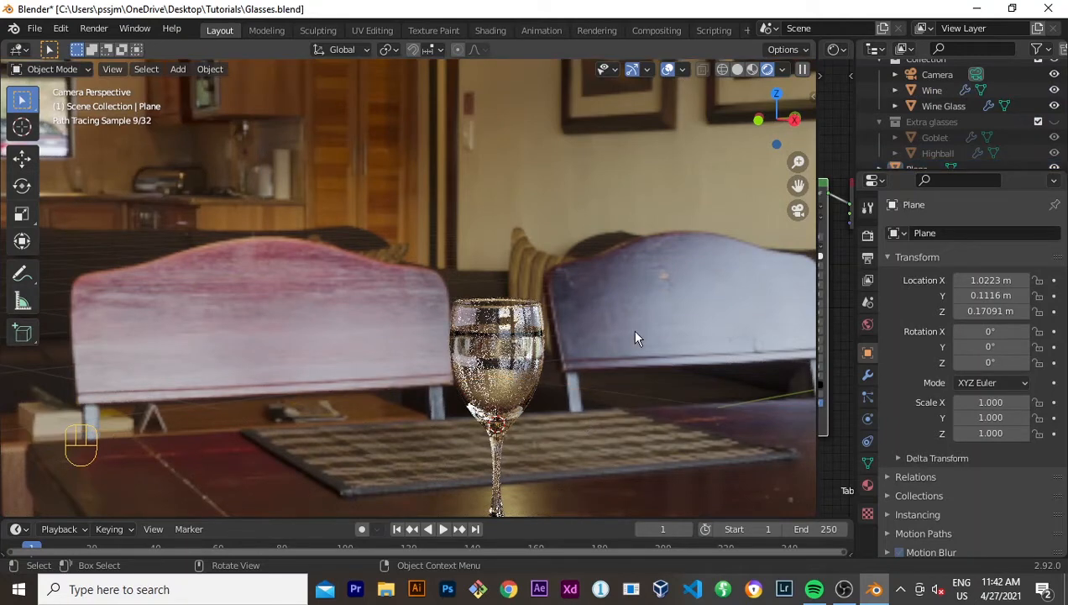
Step: Select the Wine object and move it out of the glass to check it separately
click(501, 385)
click(501, 385)
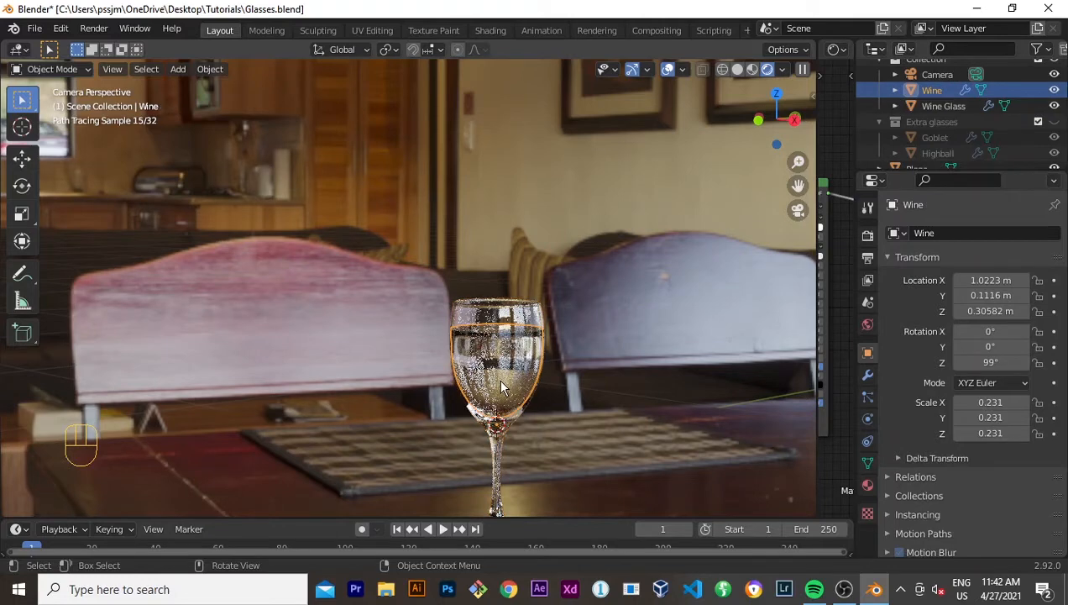
key(g)
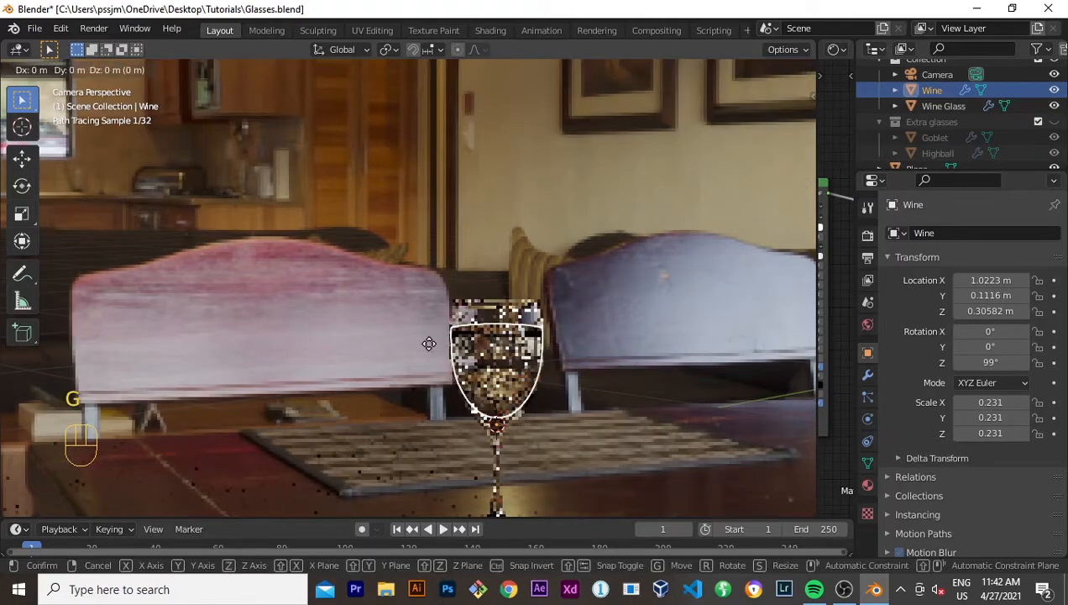
click(328, 341)
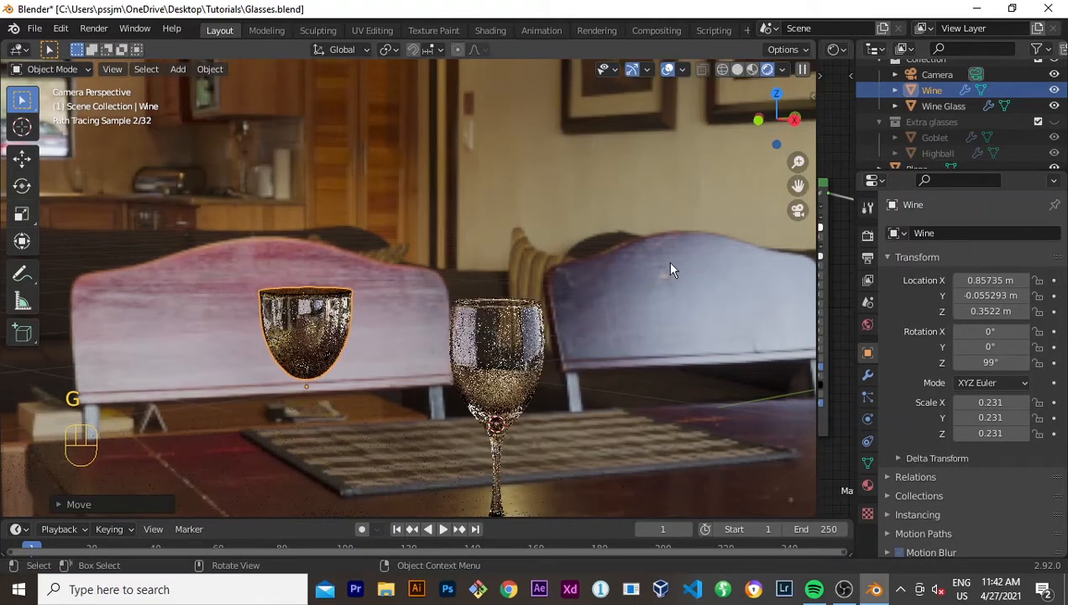
Step: Show the face orientation overlay in solid shading and undo the Wine object's move
click(733, 69)
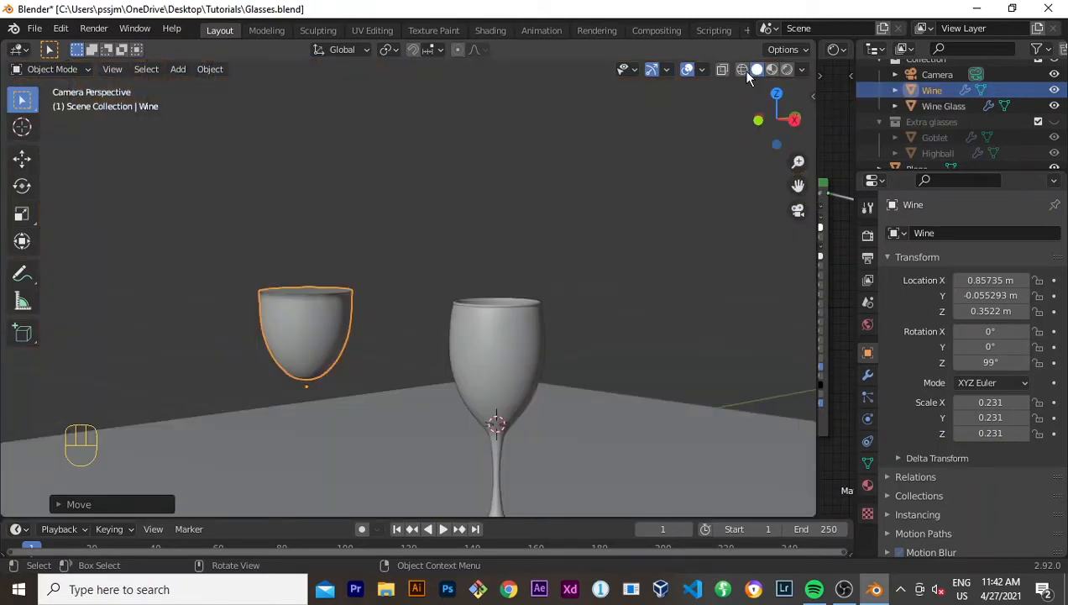
click(702, 70)
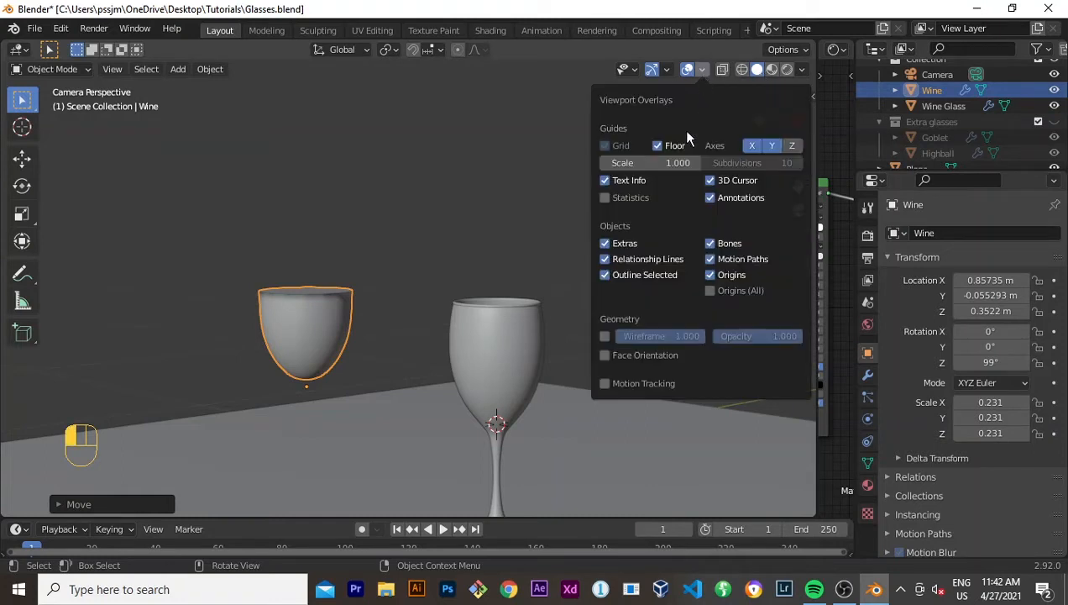
click(604, 355)
scroll(370, 361, up, 2)
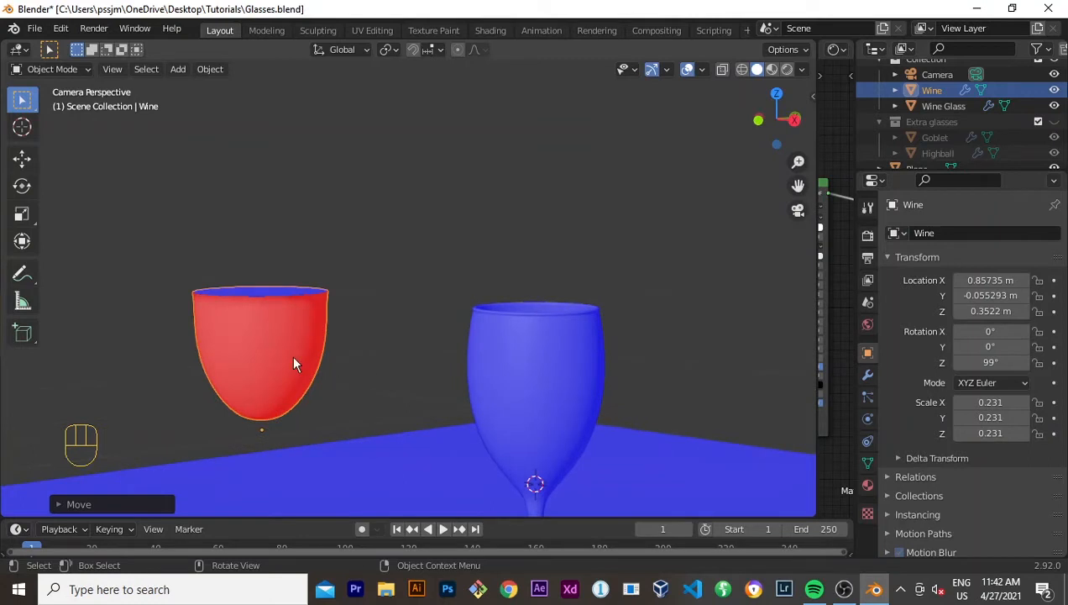
scroll(271, 363, up, 1)
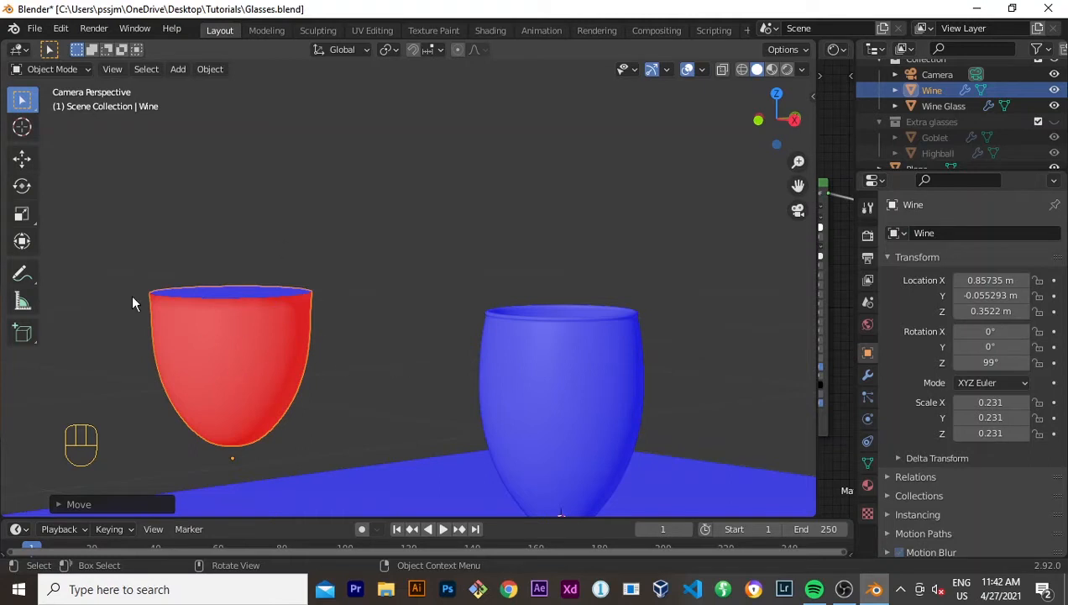
key(ctrl+z)
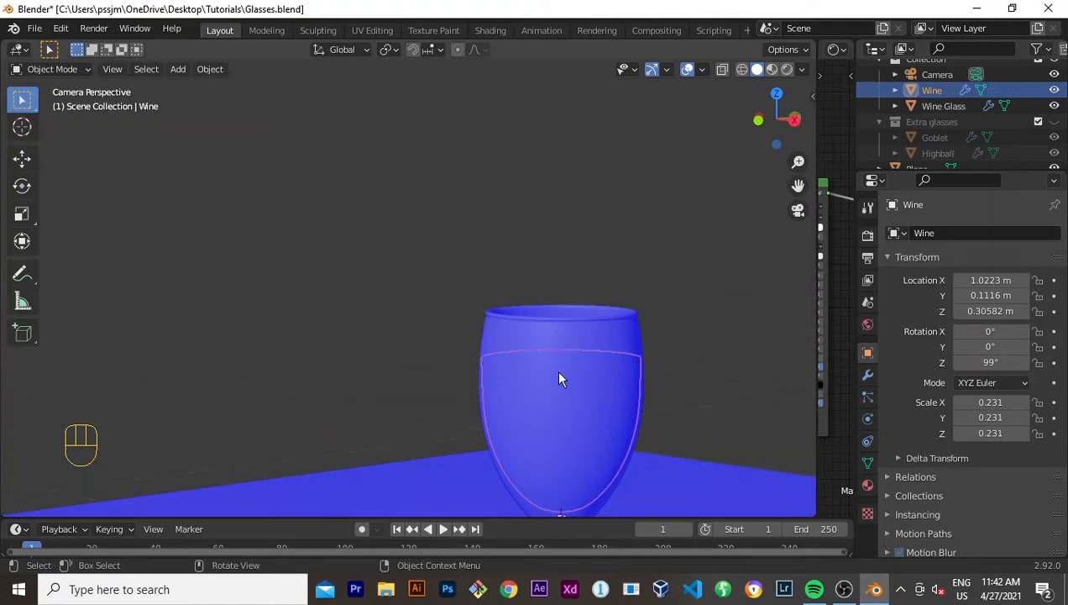
Step: Enter mesh editing on the Wine object and try box-selecting the vertices of its lower part
key(Tab)
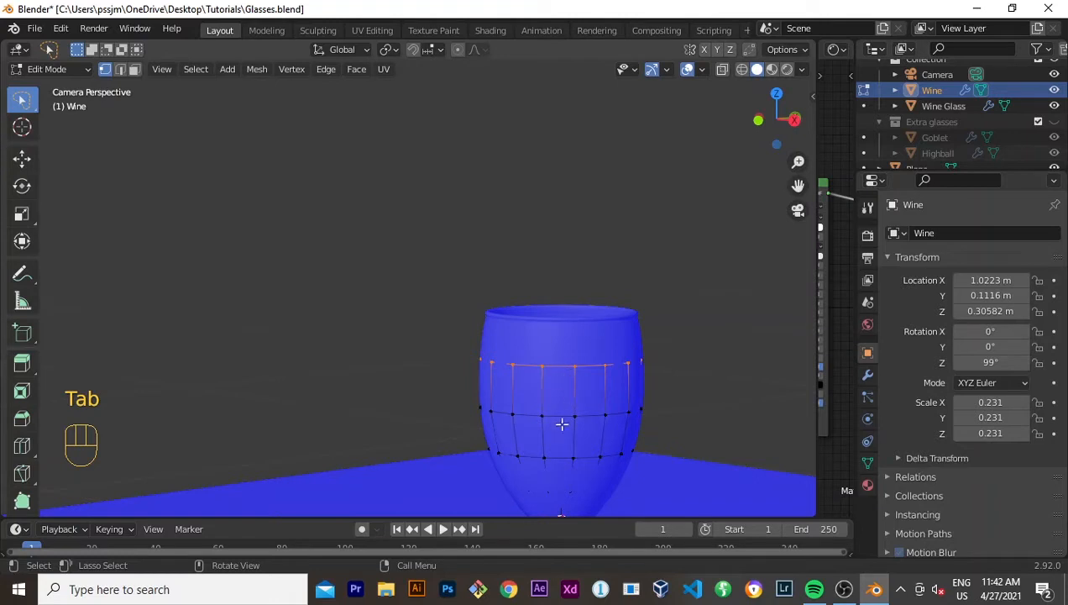
scroll(563, 437, down, 4)
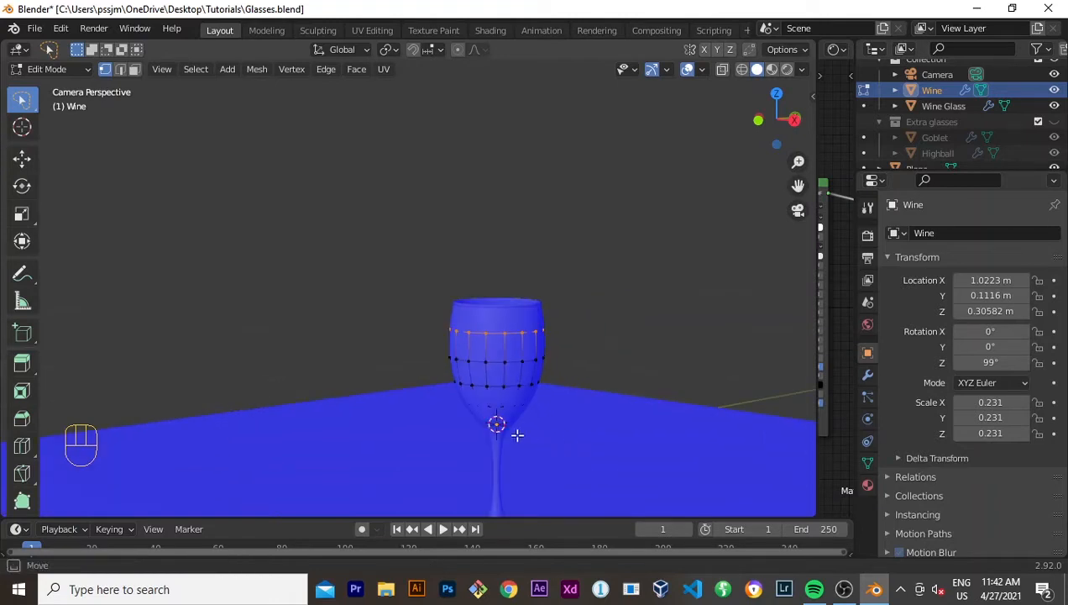
mouse_move(517, 434)
mouse_down()
mouse_move(420, 410)
mouse_move(437, 441)
mouse_up()
mouse_move(546, 448)
mouse_down()
mouse_move(439, 426)
mouse_move(508, 425)
mouse_up()
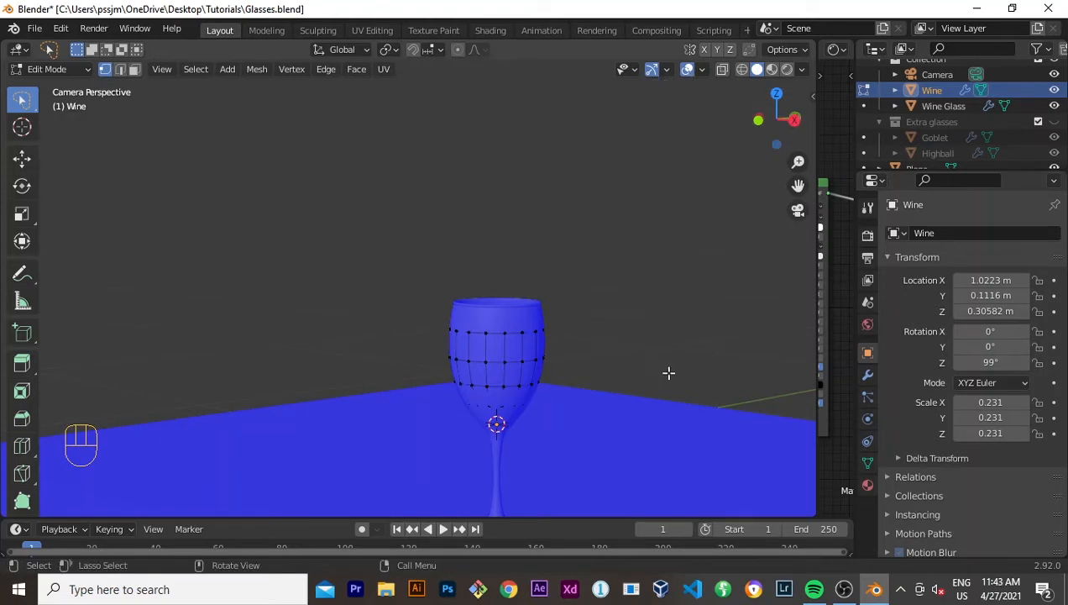
key(a)
key(a)
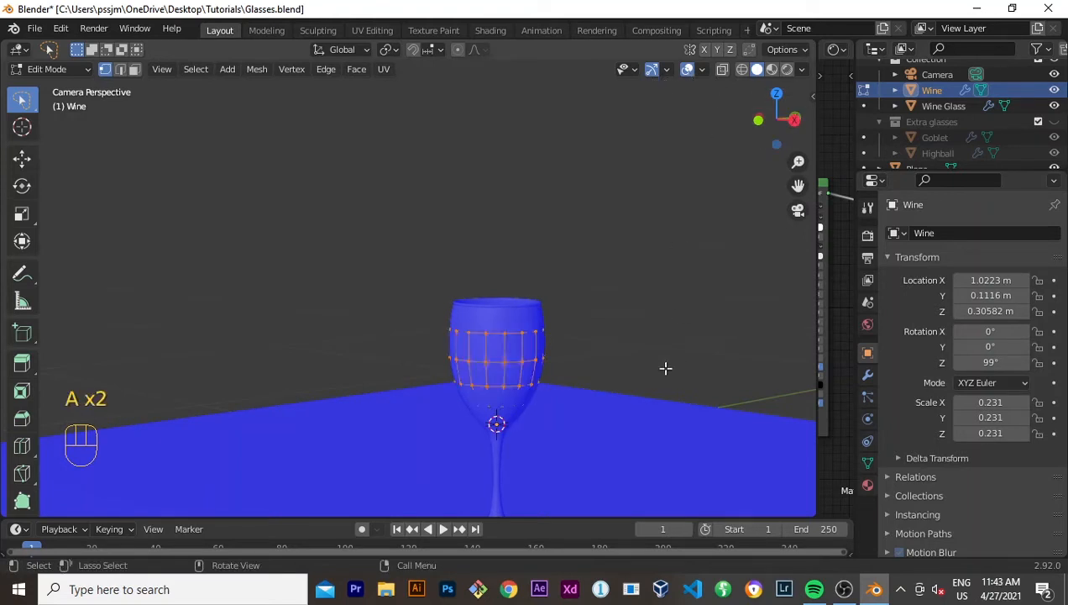
mouse_move(575, 435)
mouse_down()
mouse_move(470, 434)
mouse_move(442, 408)
mouse_up()
scroll(561, 433, up, 3)
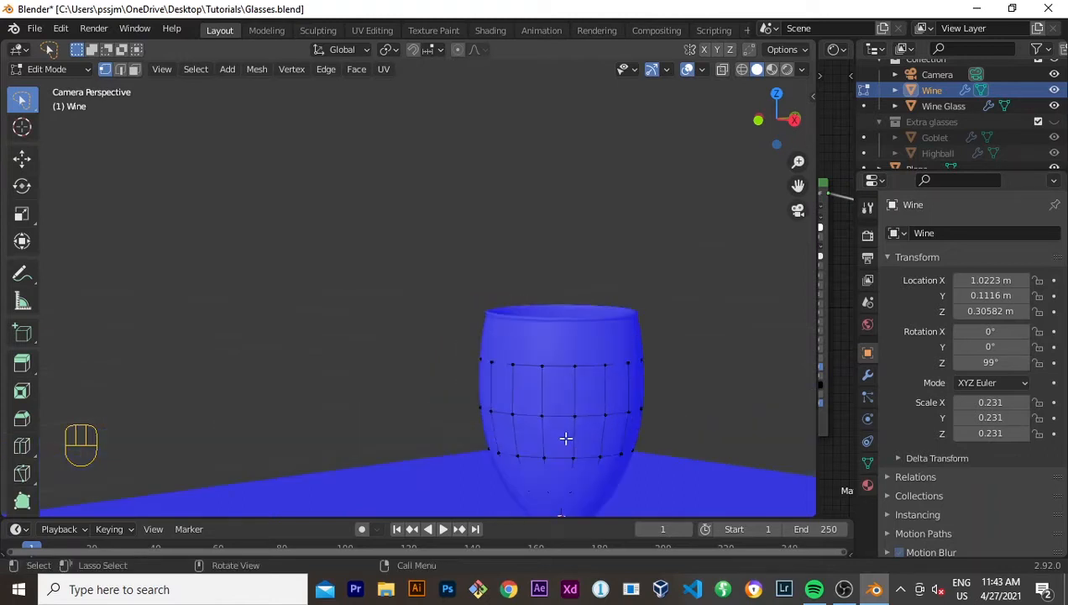
Step: Select the whole Wine mesh, recalculate its normals to face outside, and return to object mode
shift+middle_drag(645, 417, 638, 389)
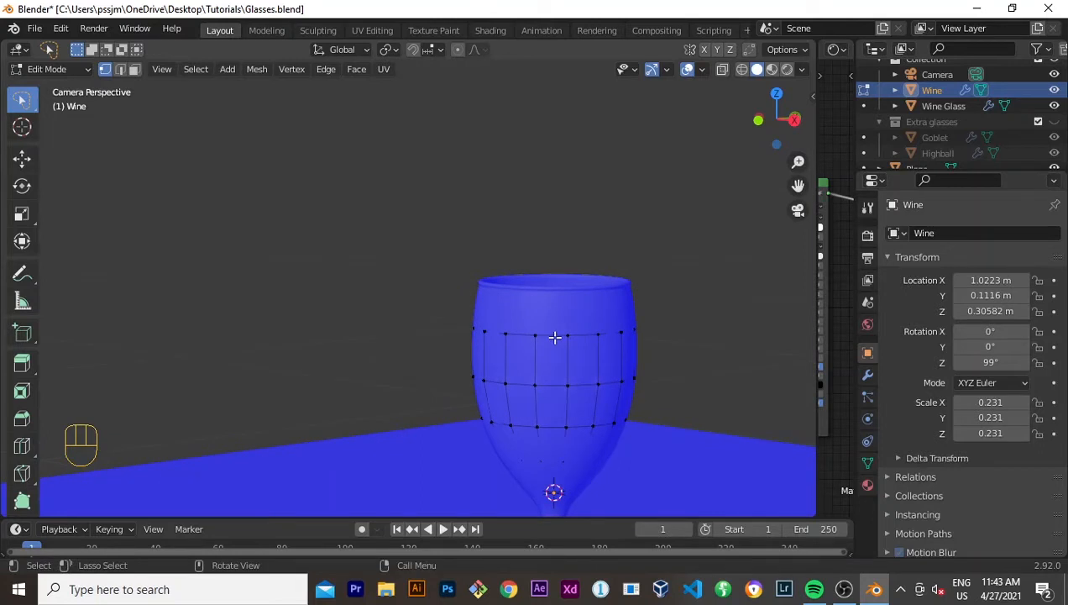
alt+click(555, 337)
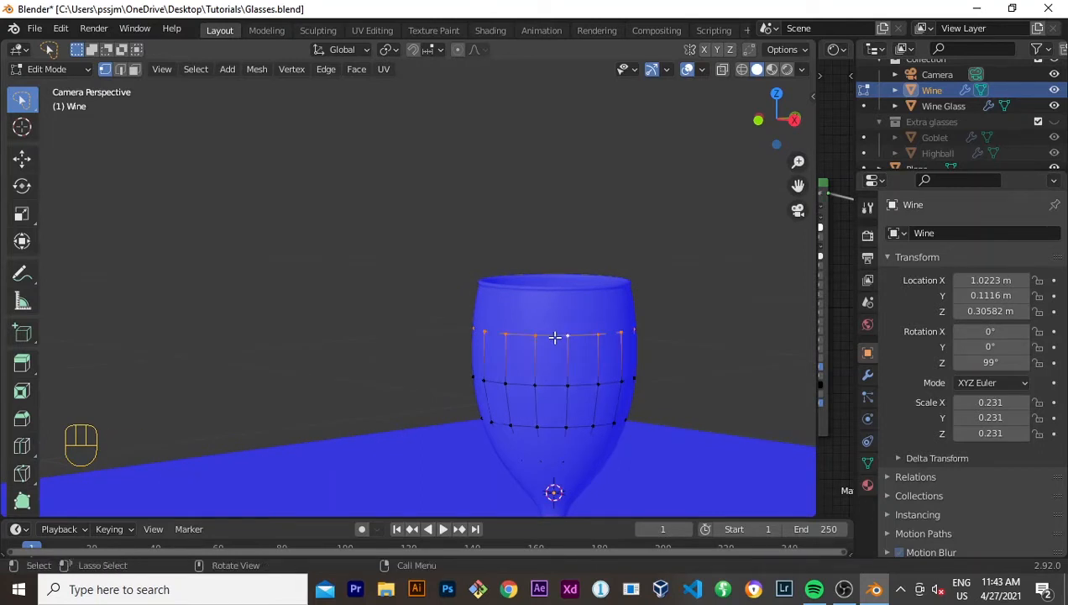
key(a)
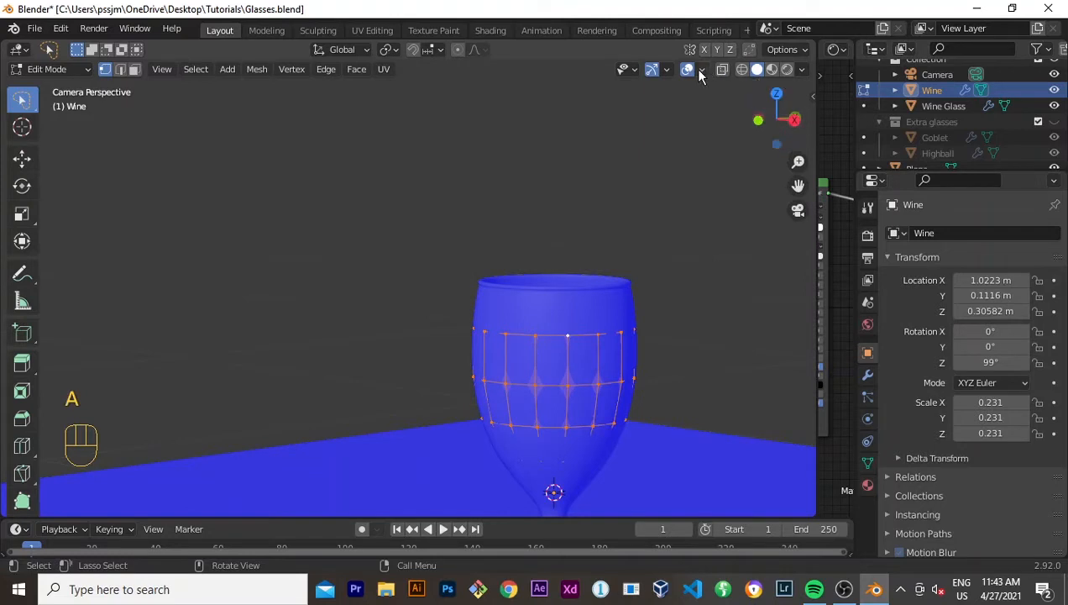
click(257, 69)
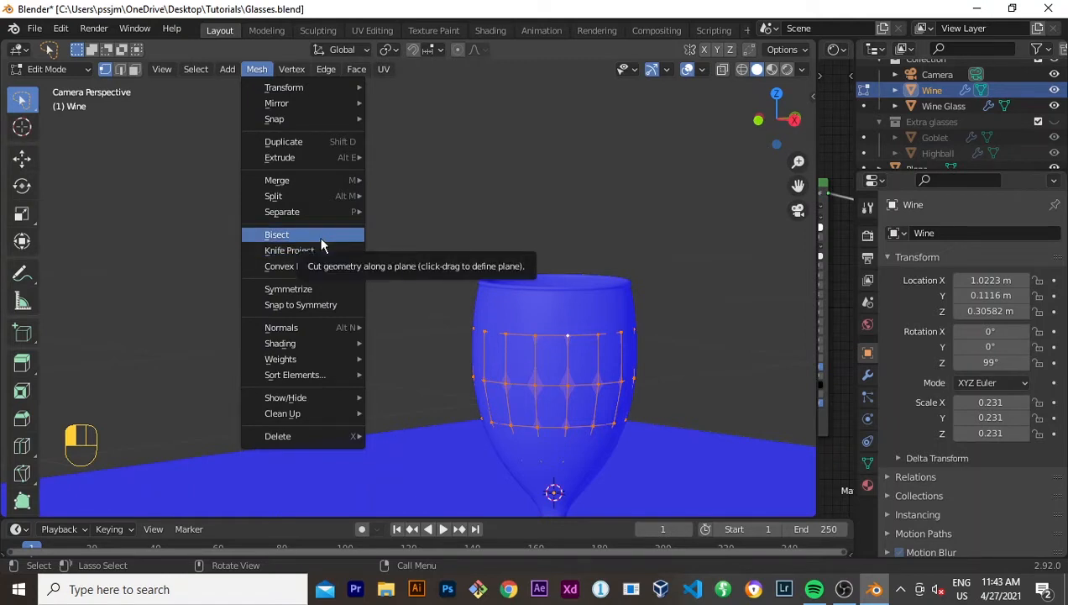
mouse_move(334, 326)
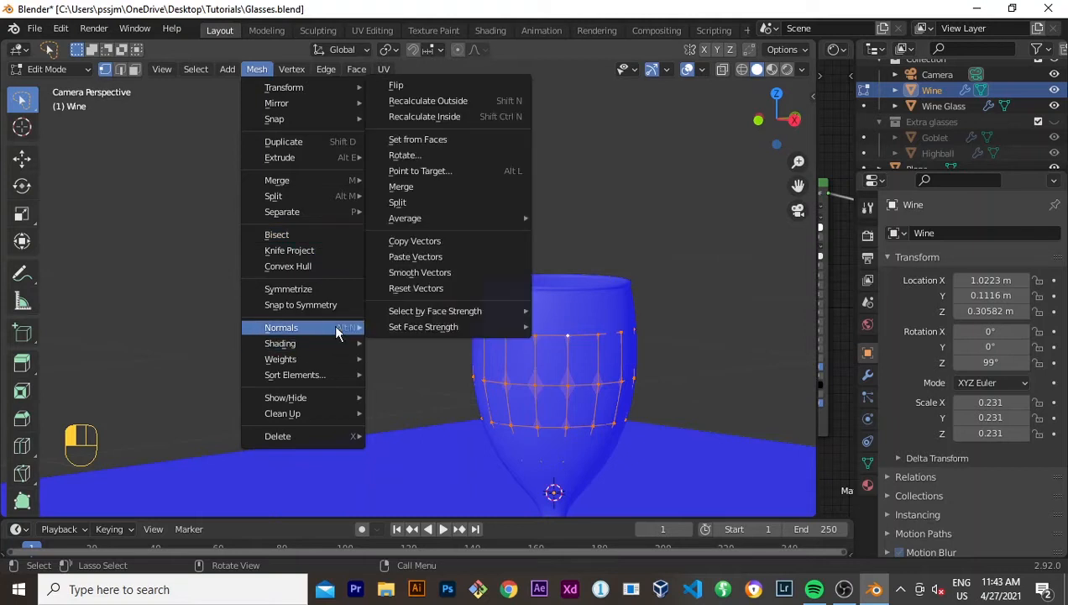
click(413, 104)
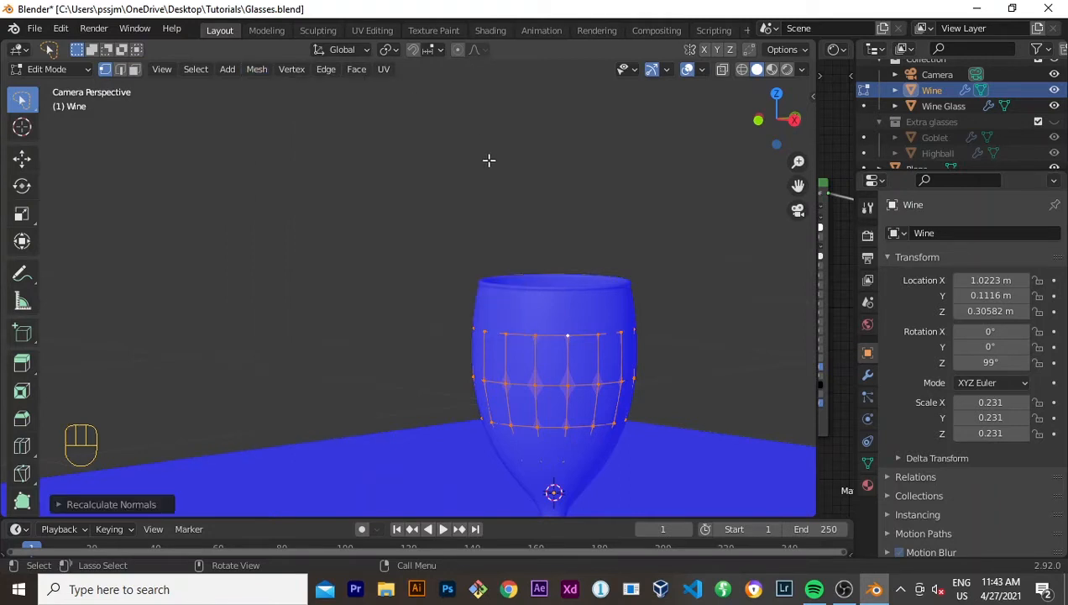
scroll(504, 252, down, 3)
middle_drag(512, 290, 473, 347)
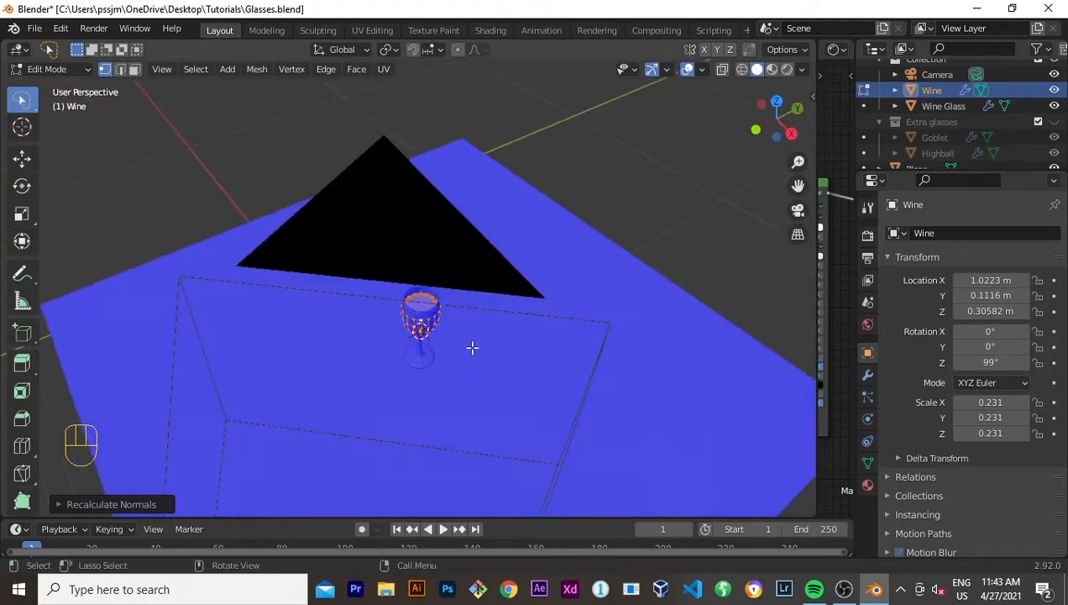
scroll(473, 347, up, 4)
key(Tab)
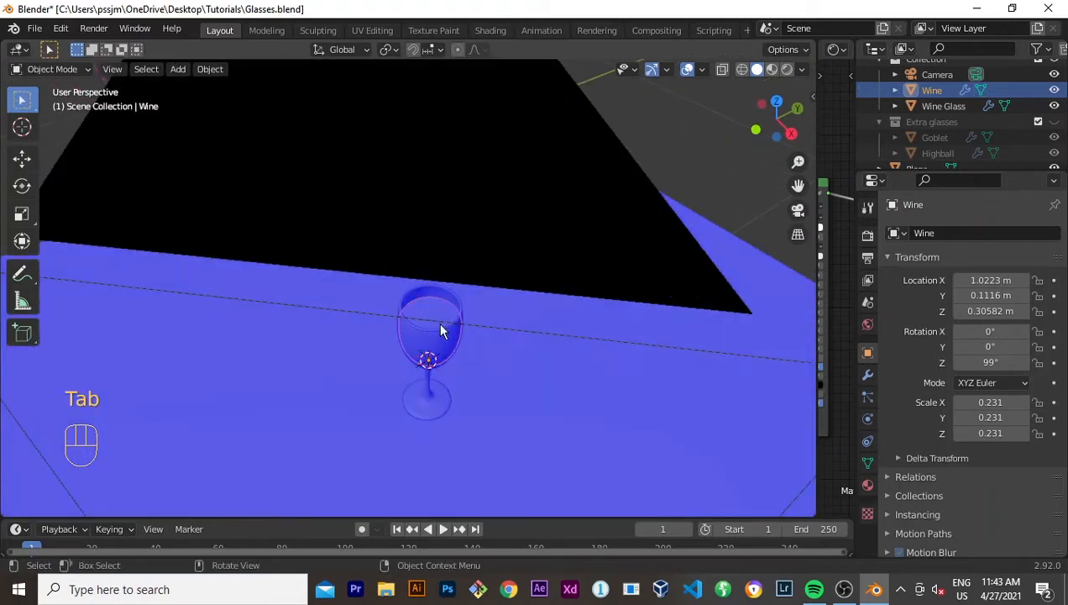
click(441, 324)
click(438, 314)
key(g)
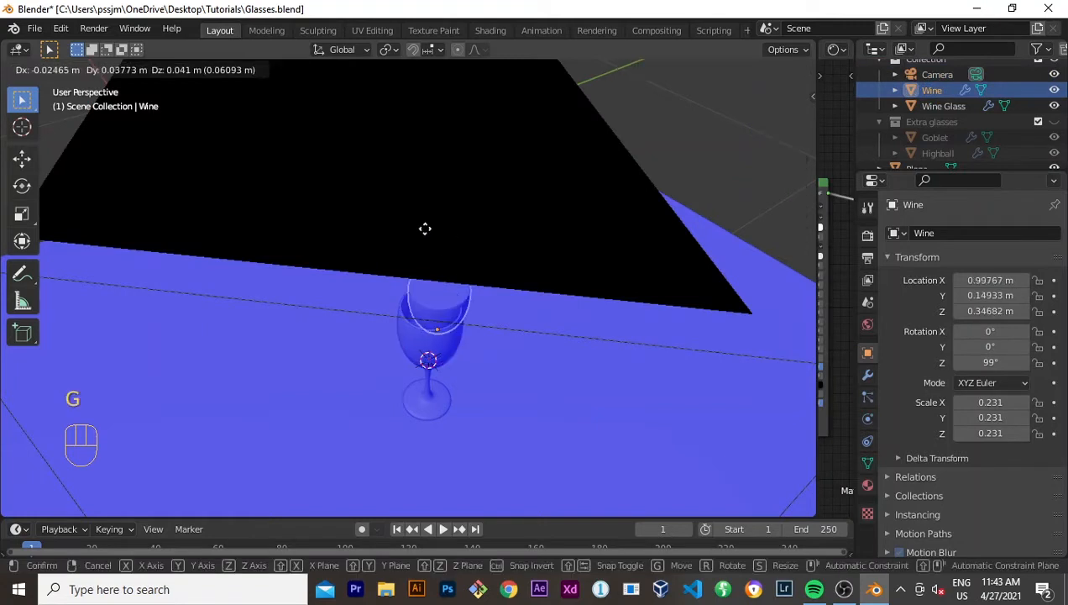
right_click(312, 328)
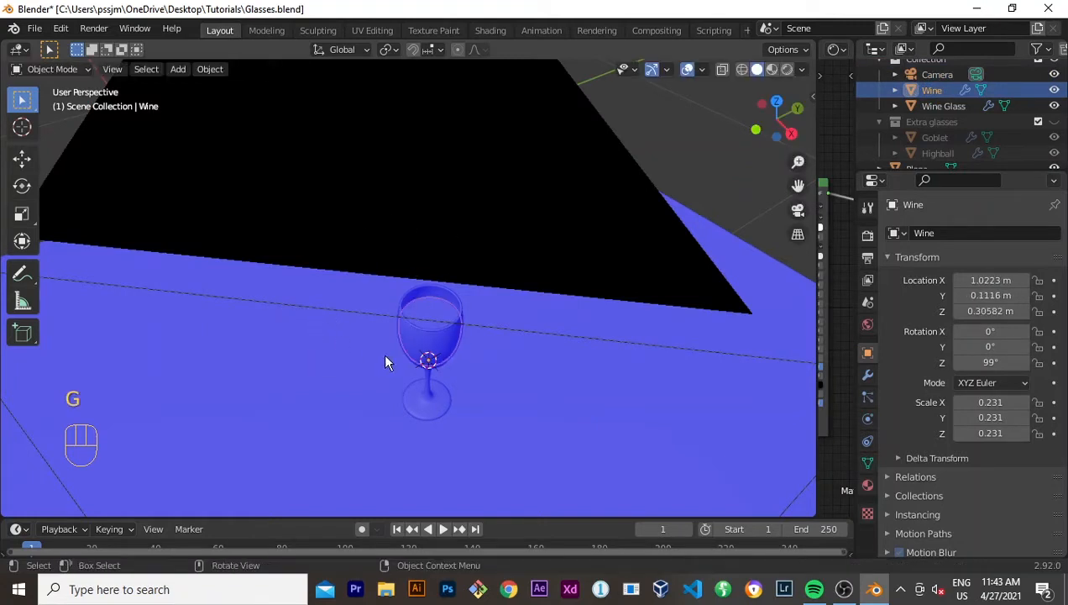
Step: Reselect the Wine object, switch the viewport to rendered shading and turn off the face orientation overlay
click(696, 185)
middle_drag(539, 345, 536, 288)
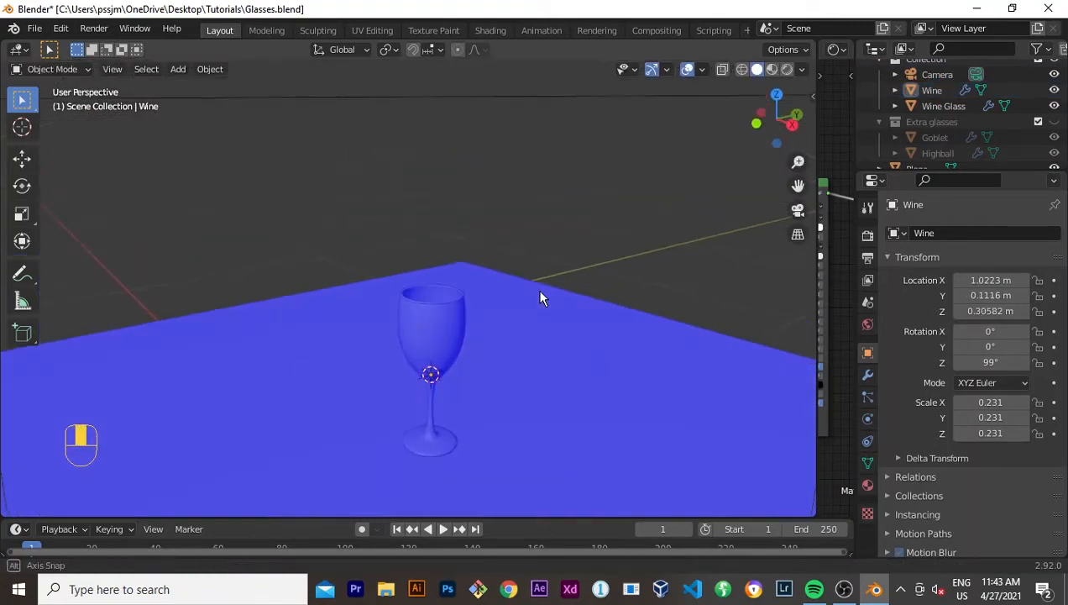
click(418, 298)
click(429, 327)
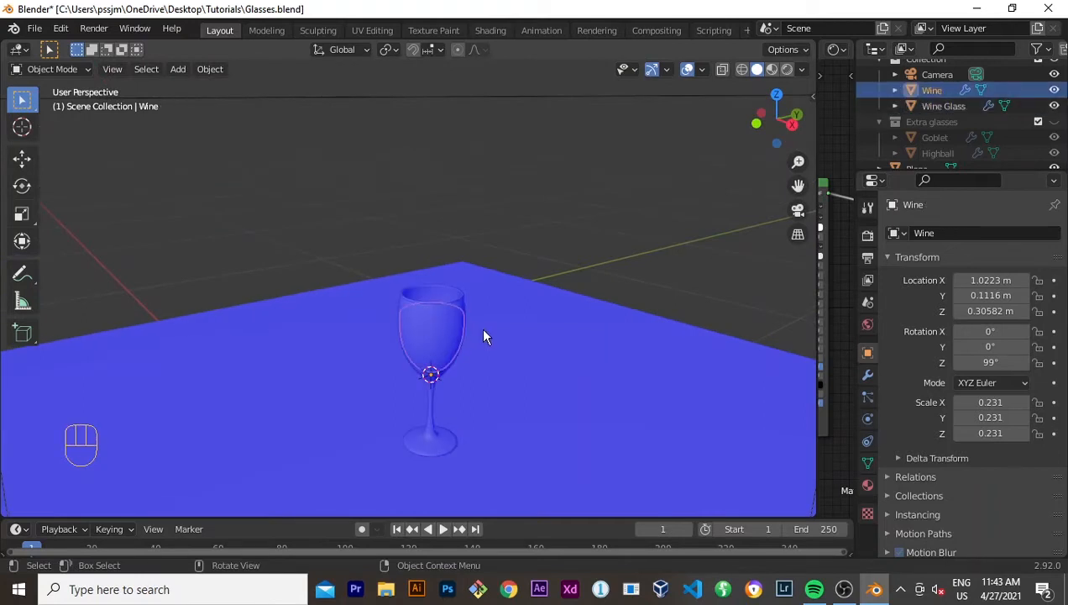
scroll(484, 336, up, 2)
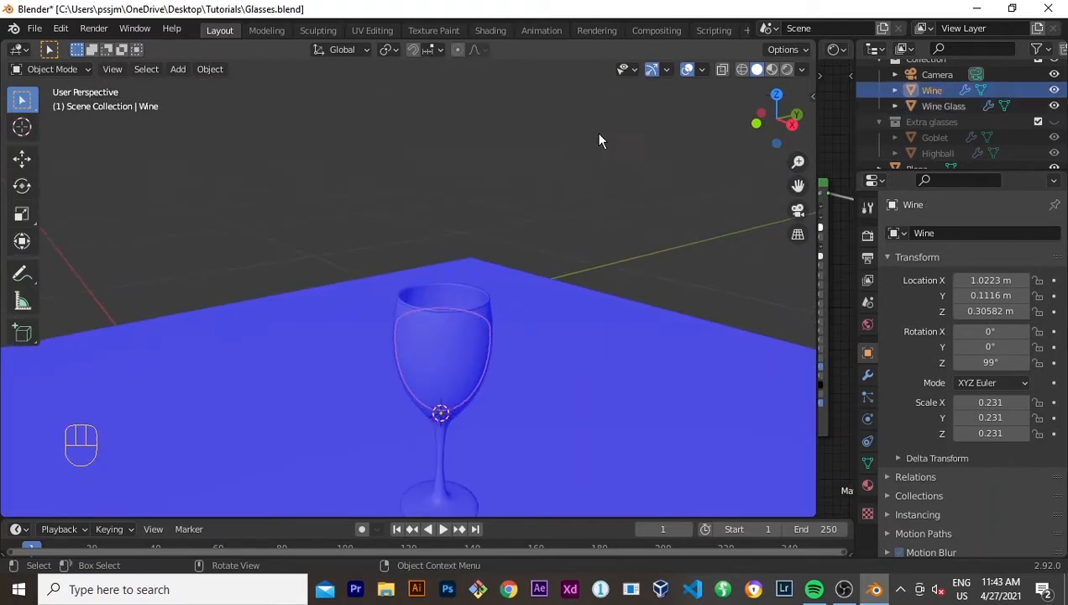
click(788, 69)
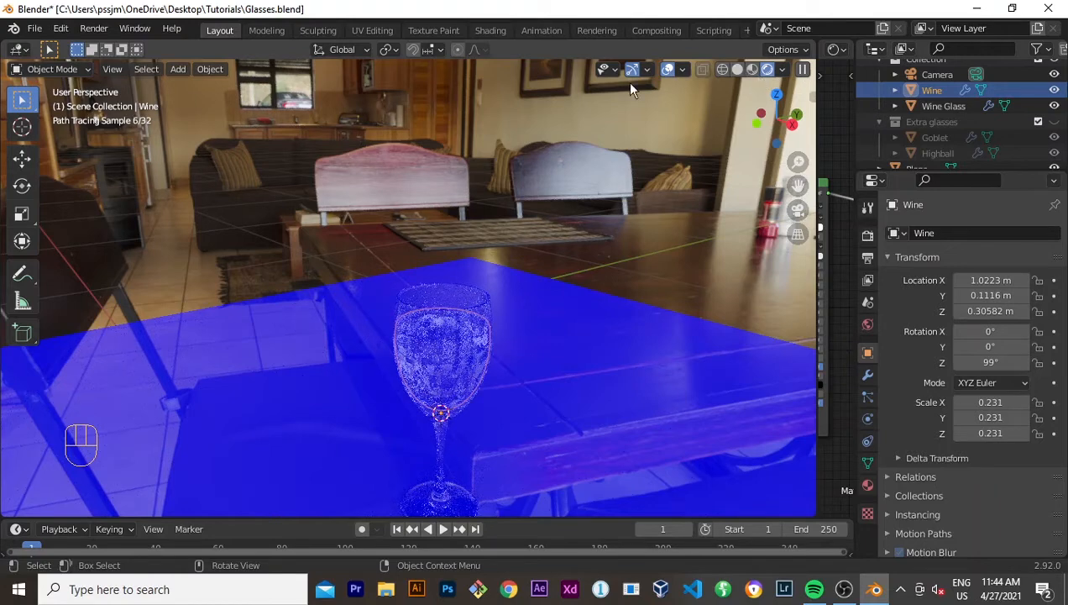
click(682, 71)
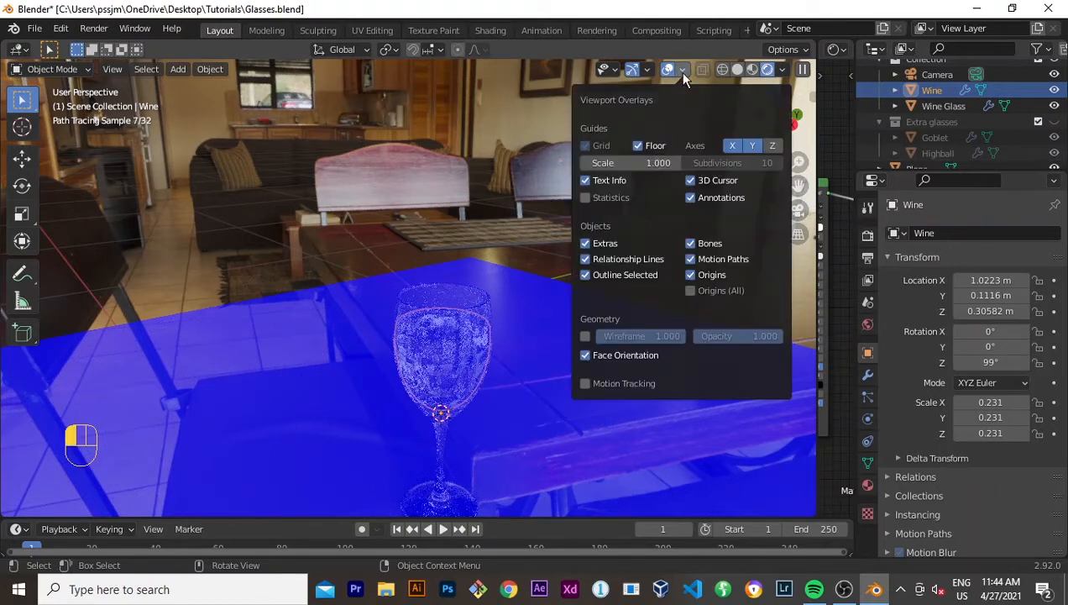
click(584, 355)
Step: Preview the filled glass in rendered shading through the camera, with the Wine object deselected, and inspect it close up
middle_drag(526, 373, 527, 362)
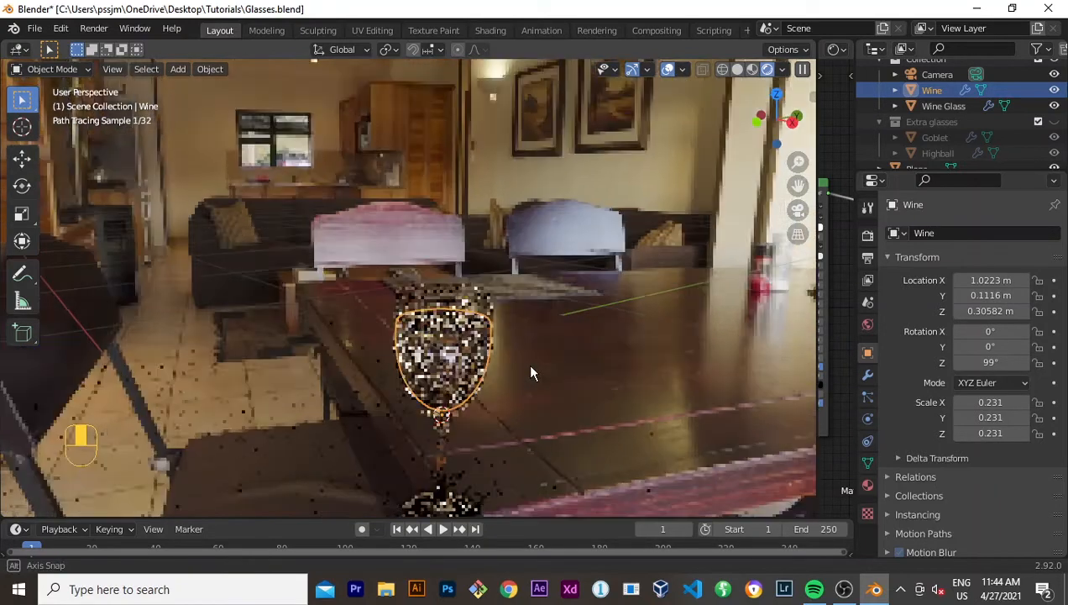
key(KP_0)
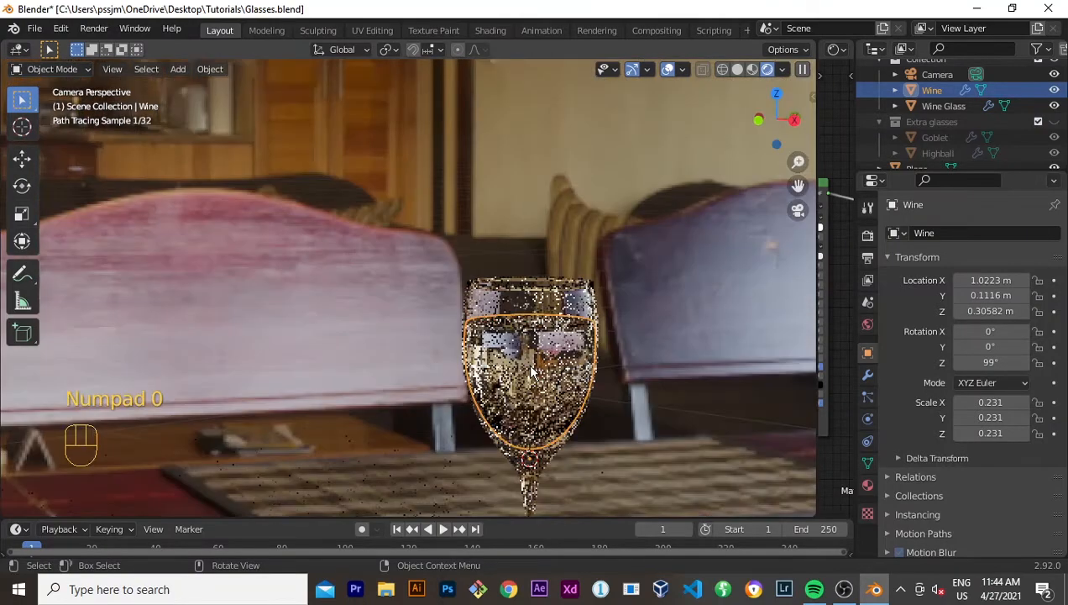
click(688, 409)
click(658, 304)
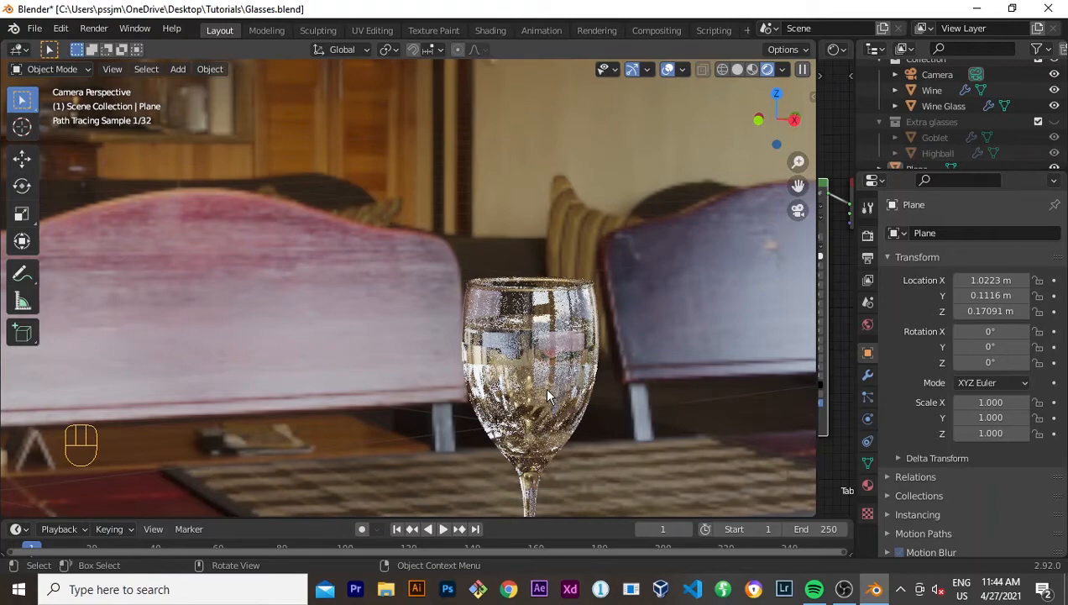
shift+middle_drag(548, 395, 578, 362)
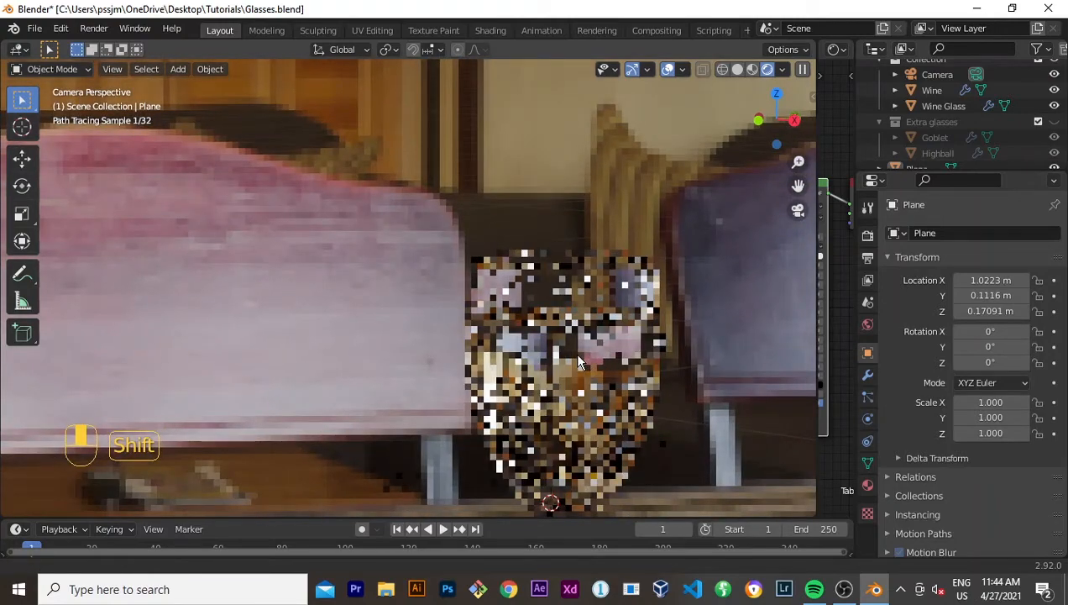
scroll(503, 325, up, 1)
scroll(506, 336, up, 3)
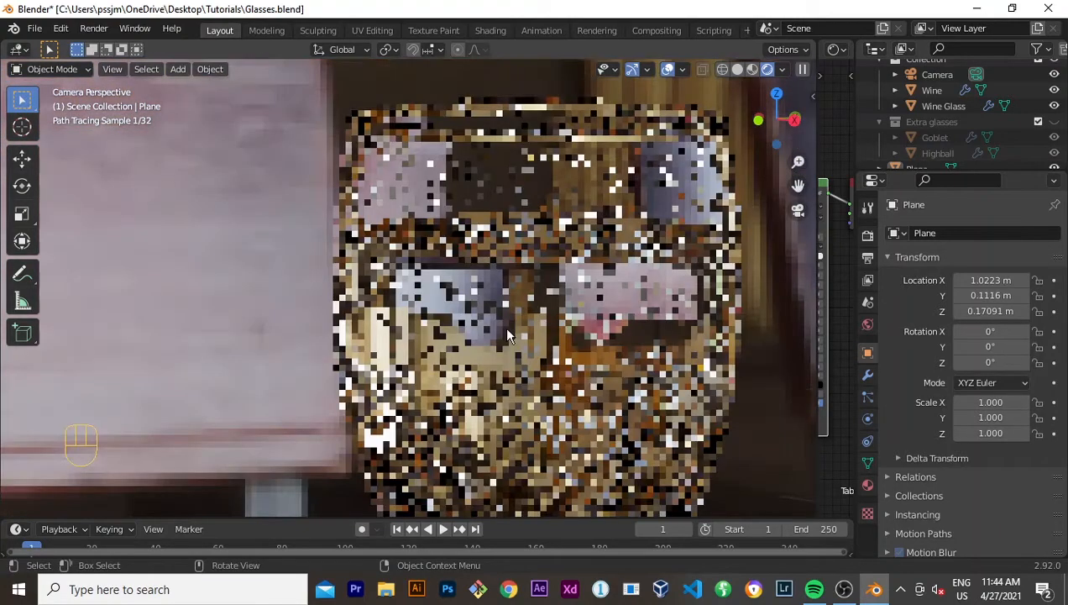
Step: Display the scene in wireframe and select the Wine object to compare its outline with the glass from the front
key(shift+z)
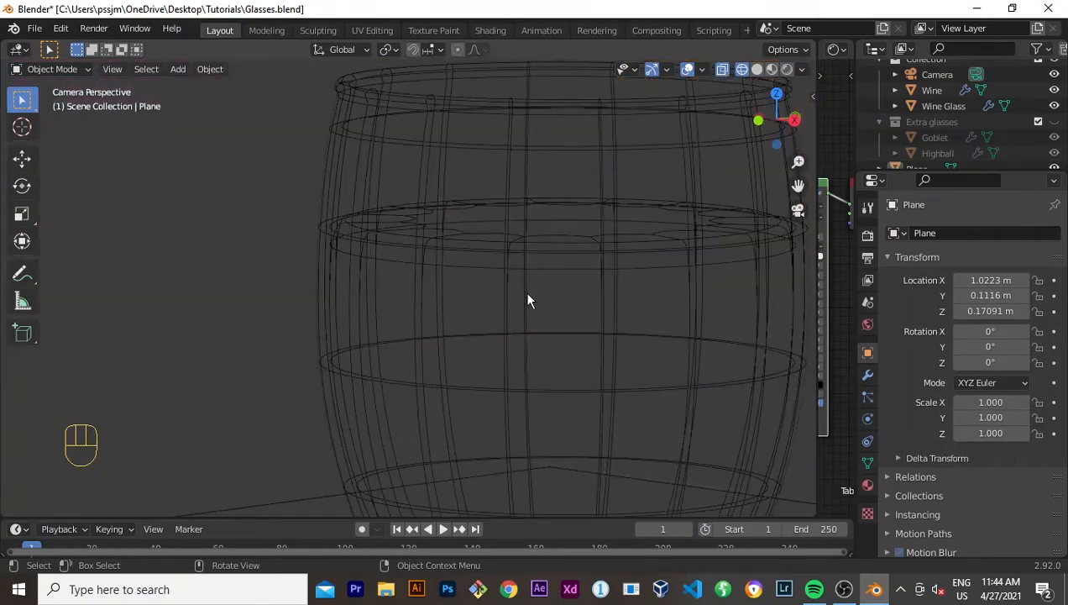
click(496, 394)
click(496, 394)
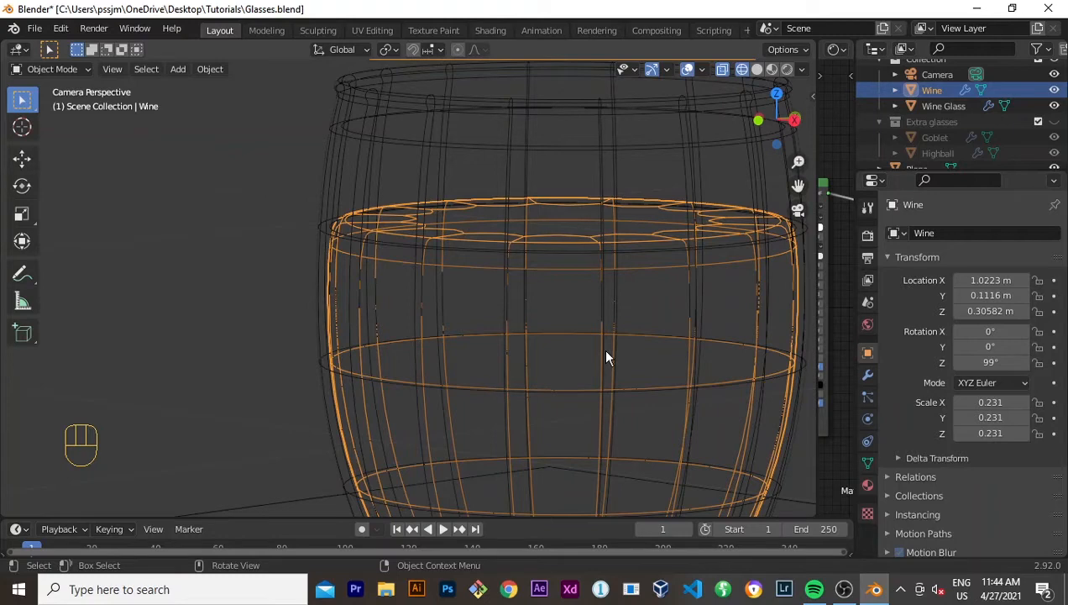
key(KP_1)
scroll(607, 357, up, 4)
shift+middle_drag(655, 388, 570, 267)
scroll(625, 310, up, 2)
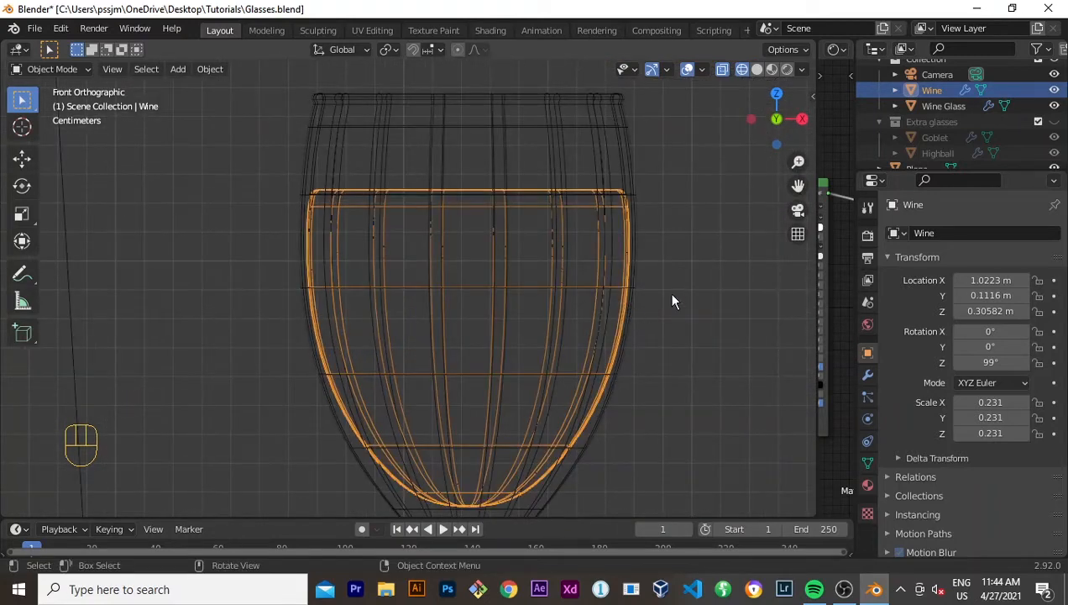
scroll(672, 301, up, 1)
middle_drag(672, 302, 660, 332)
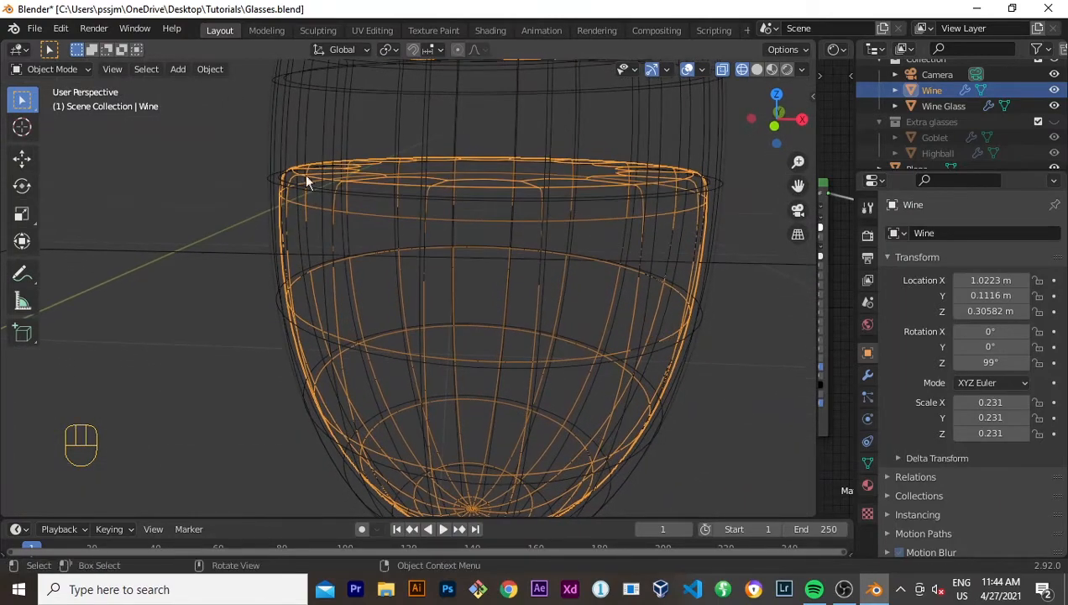
Step: Select the Wine Glass and the Wine object in turn and examine the gap between their walls from several angles
middle_drag(294, 148, 273, 192)
click(272, 184)
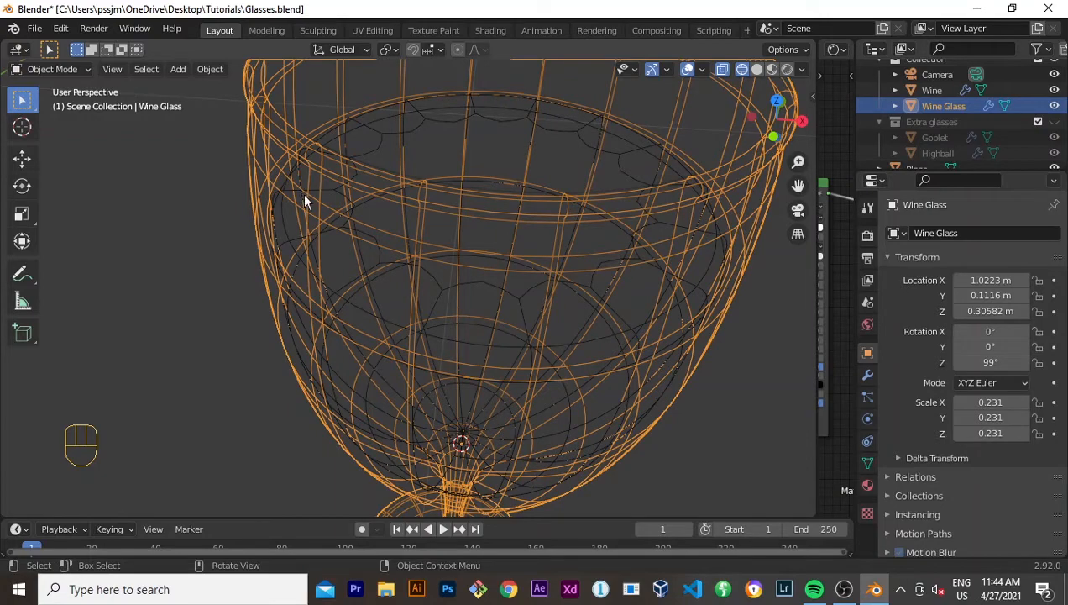
middle_drag(297, 198, 261, 130)
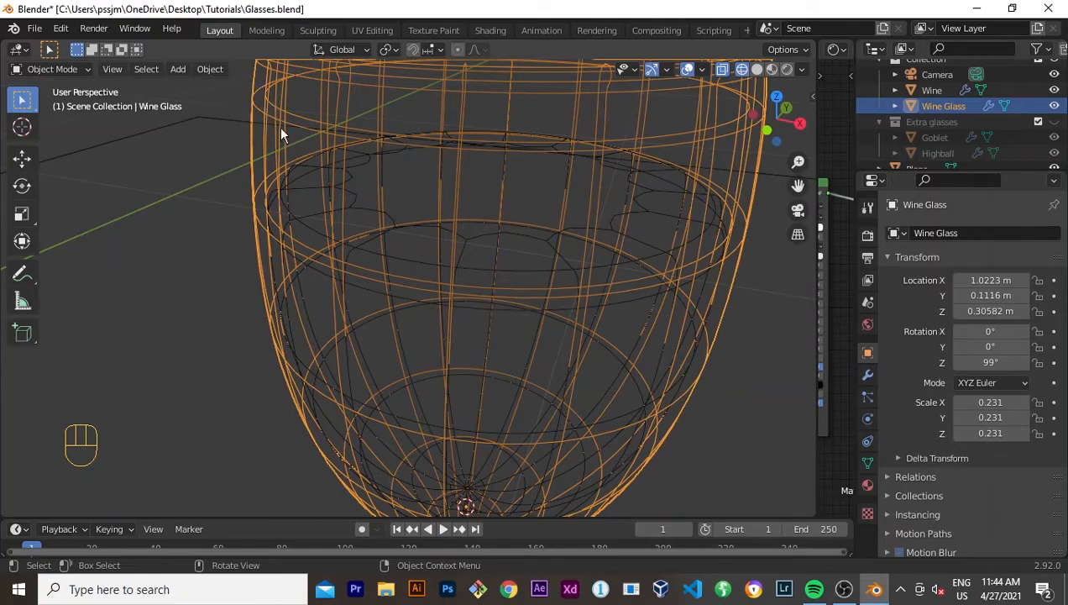
middle_drag(288, 199, 399, 192)
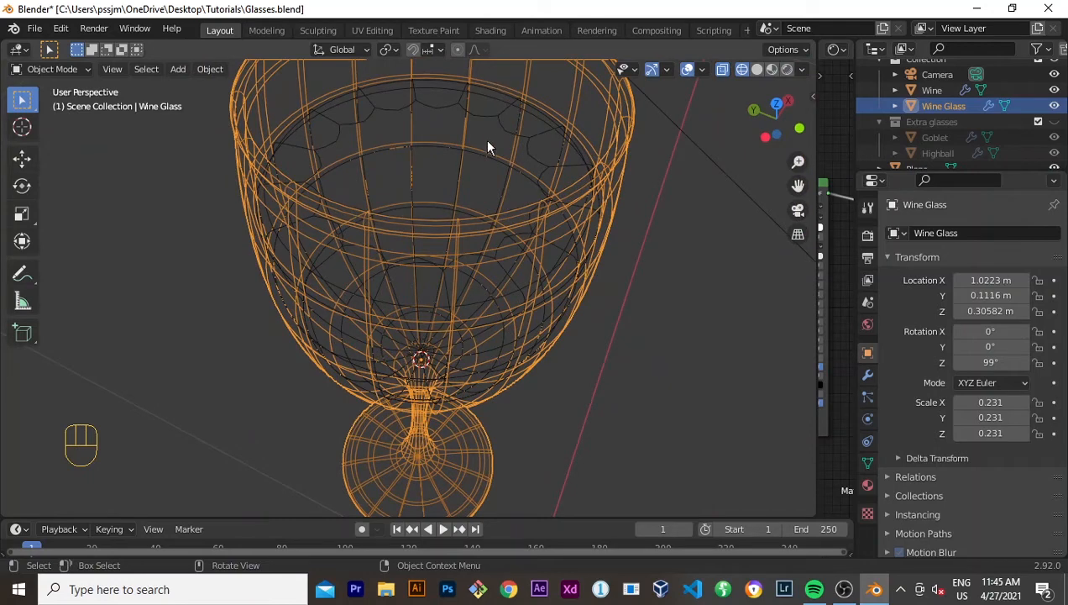
click(484, 115)
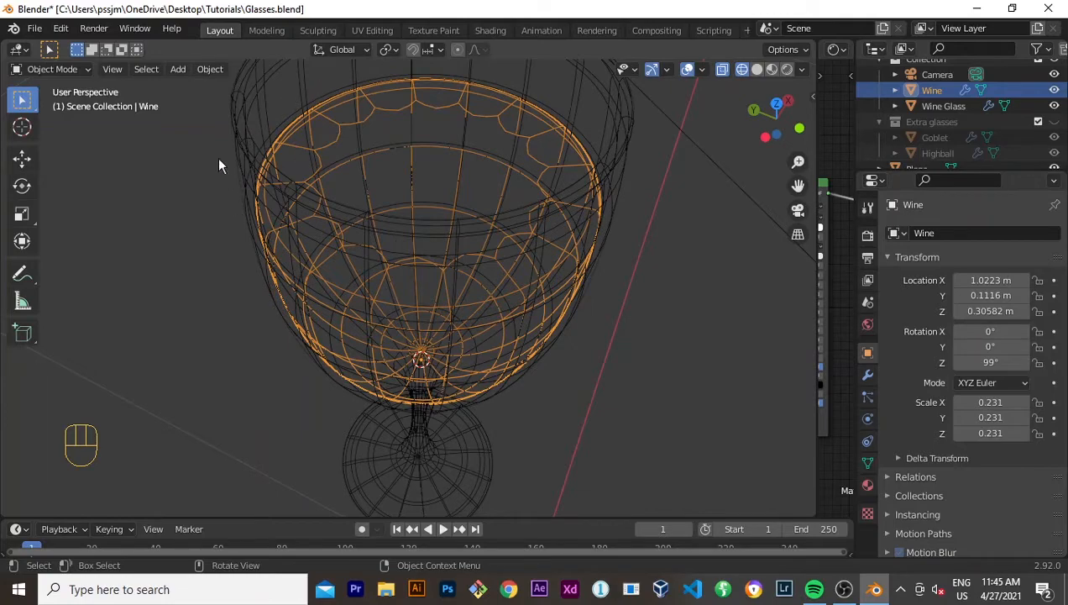
scroll(365, 349, up, 2)
middle_drag(386, 316, 367, 246)
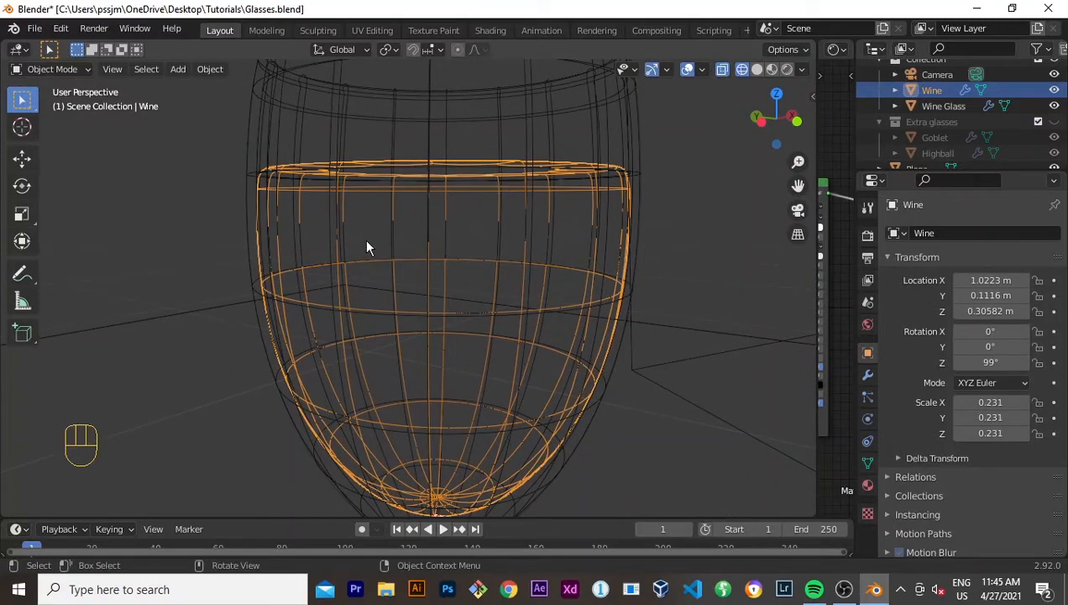
Step: Scale the Wine object up uniformly to 0.238 and check its fit against the glass's inner wall
key(KP_1)
scroll(492, 305, up, 1)
shift+middle_drag(492, 305, 462, 165)
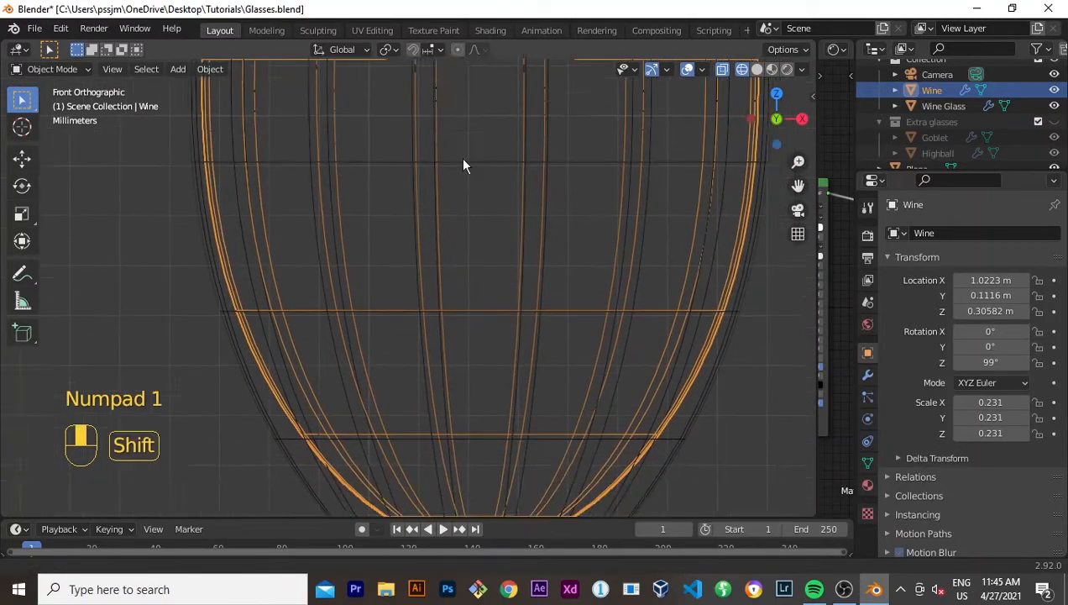
scroll(463, 165, down, 2)
scroll(525, 294, down, 1)
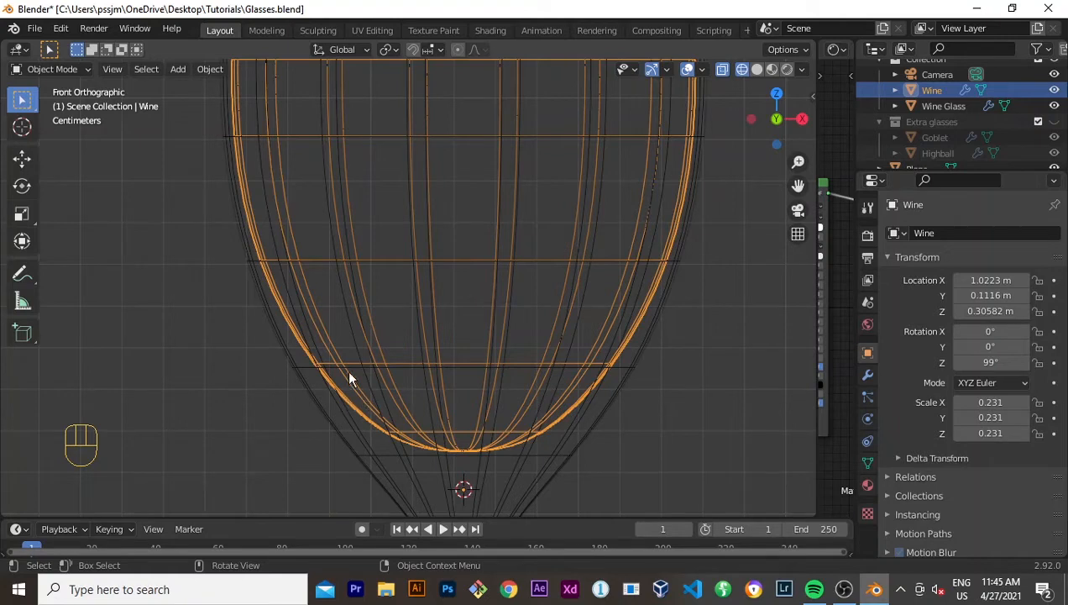
scroll(349, 368, up, 1)
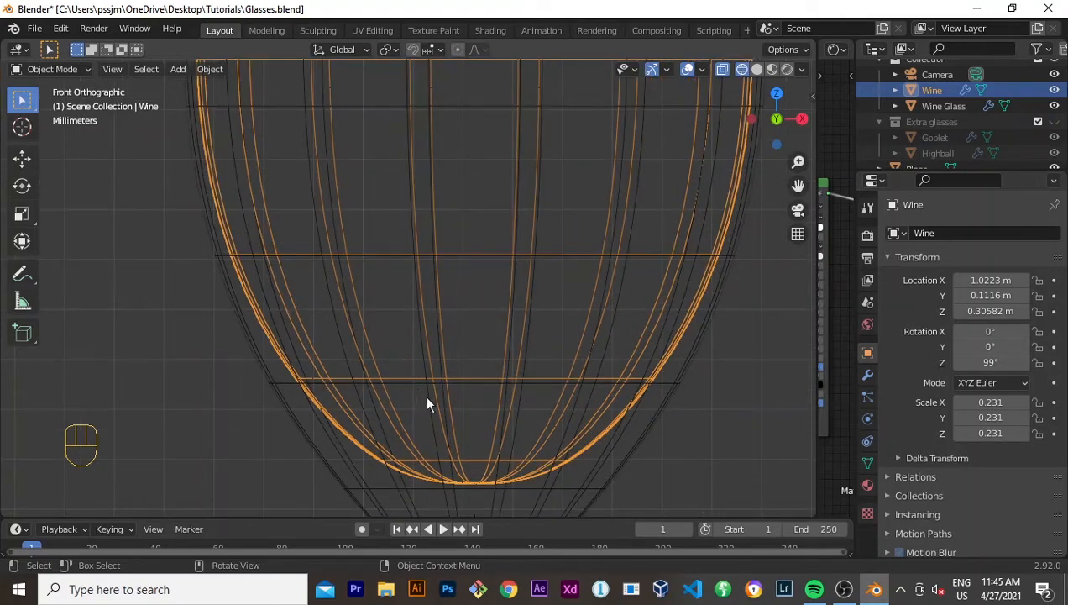
key(s)
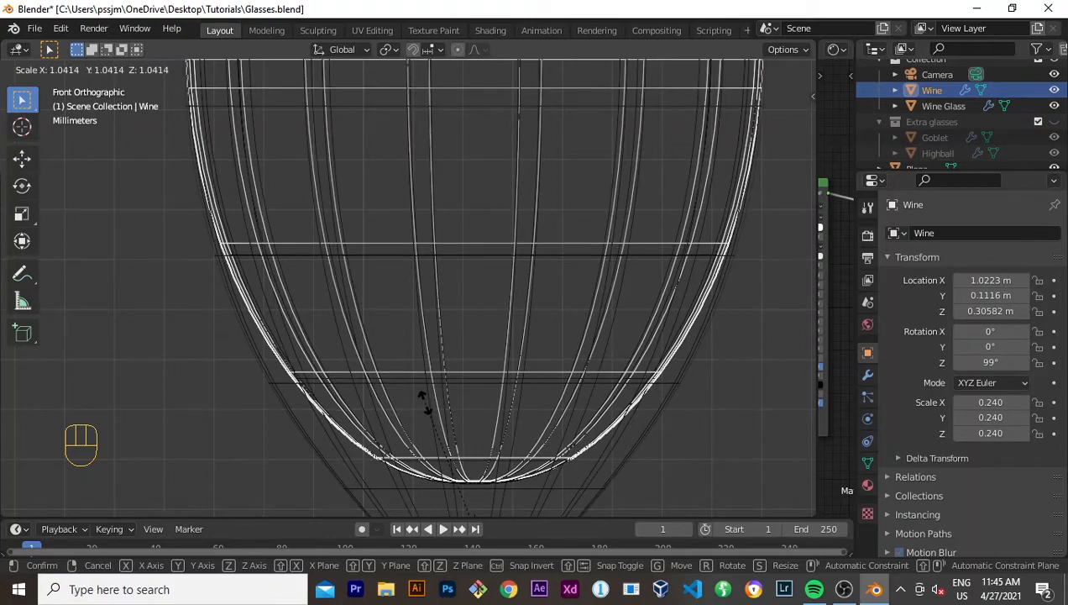
click(426, 401)
middle_drag(432, 340, 497, 192)
key(KP_1)
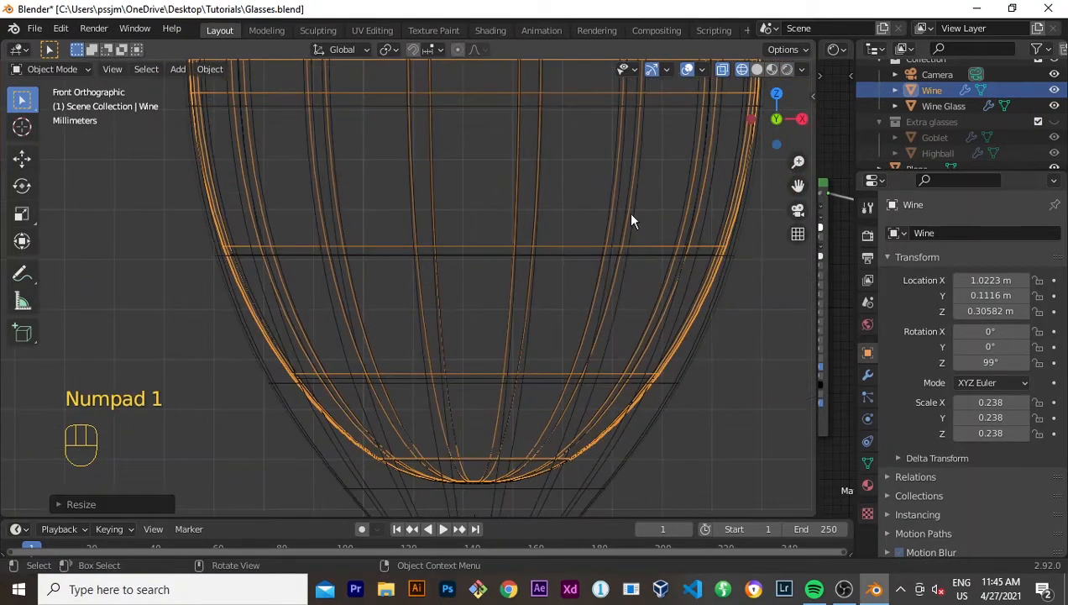
shift+middle_drag(539, 270, 225, 197)
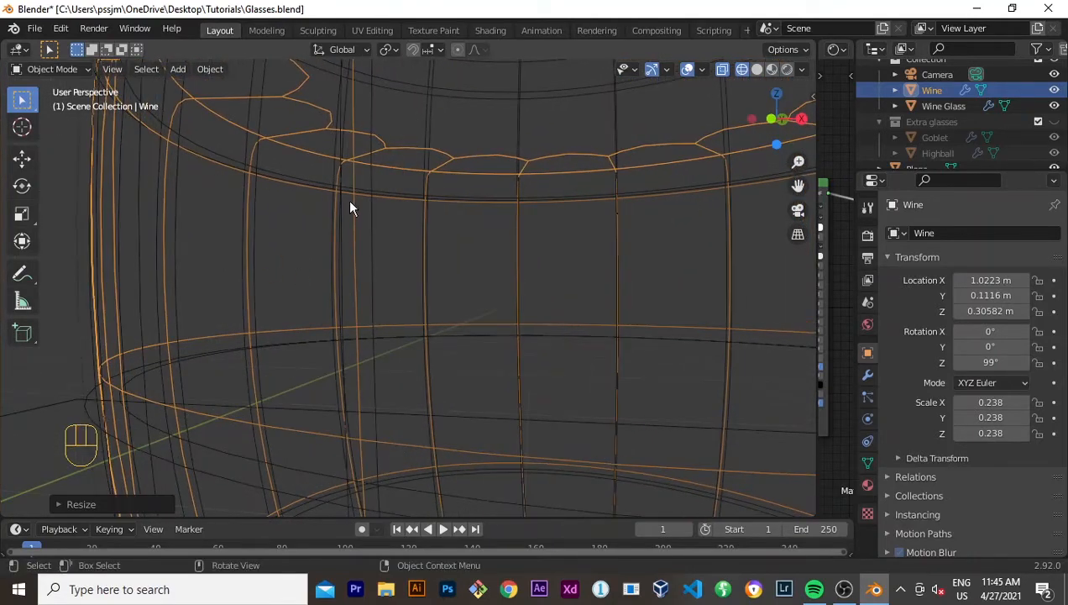
Step: Examine how closely the Wine object's upper edge and sides follow the glass wall, in wireframe from the front and at an angle
middle_drag(351, 208, 435, 235)
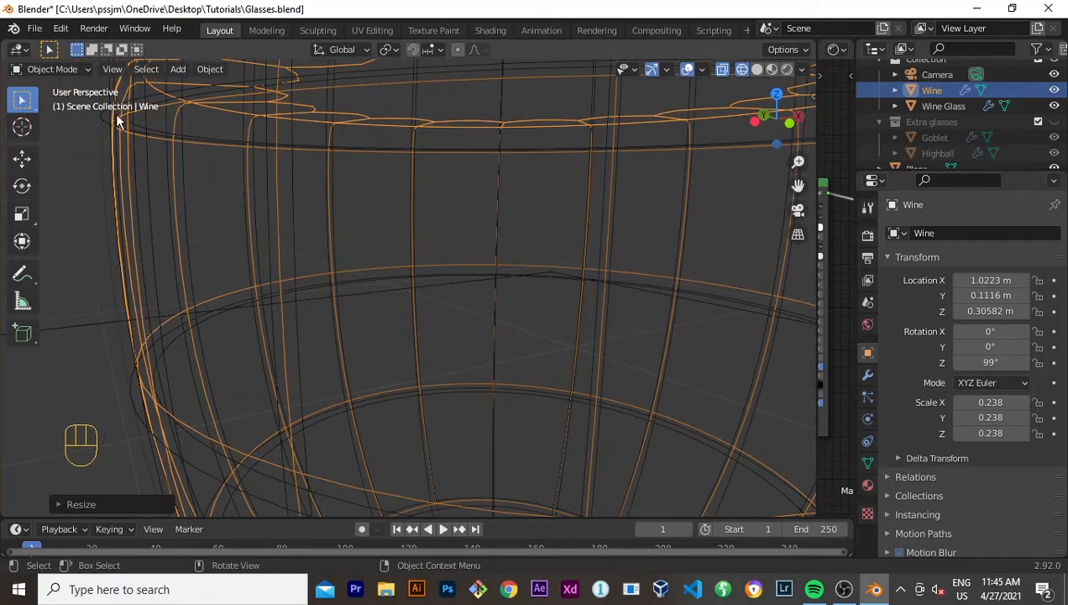
scroll(495, 258, down, 3)
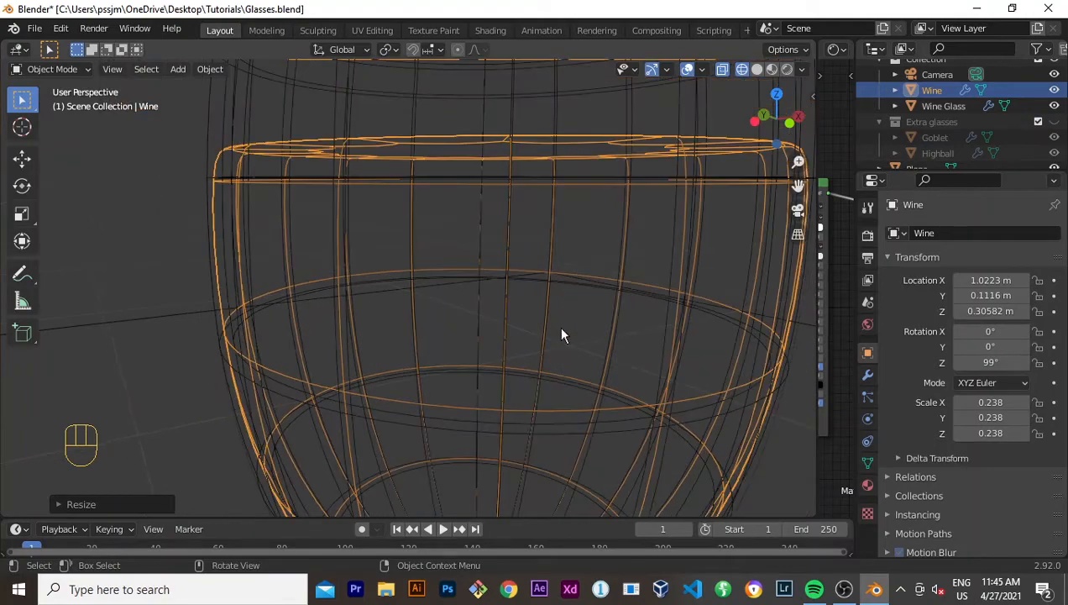
key(KP_1)
scroll(532, 287, up, 3)
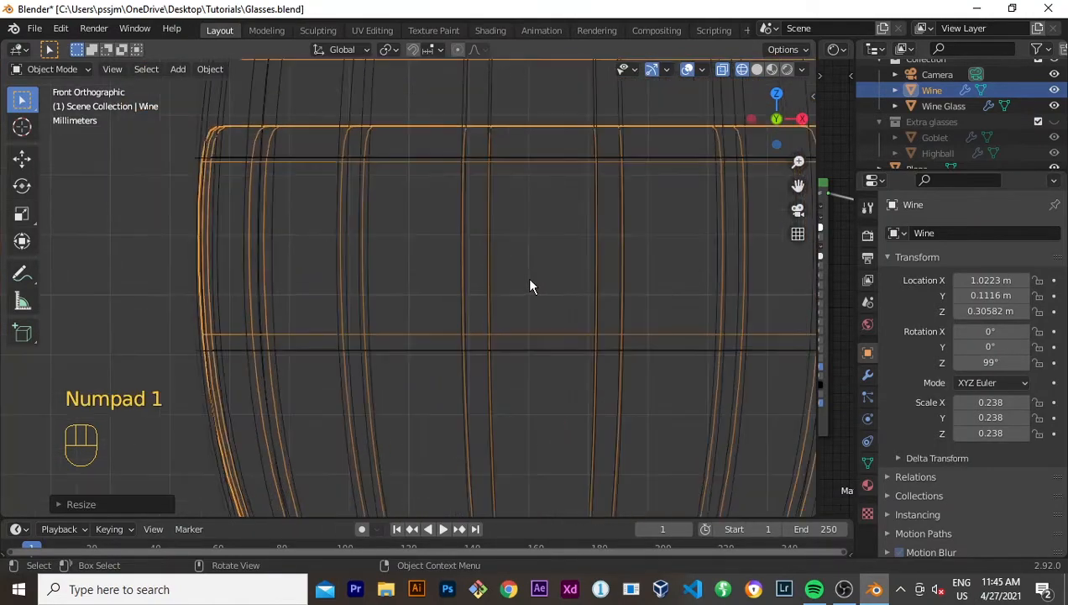
middle_drag(531, 286, 282, 196)
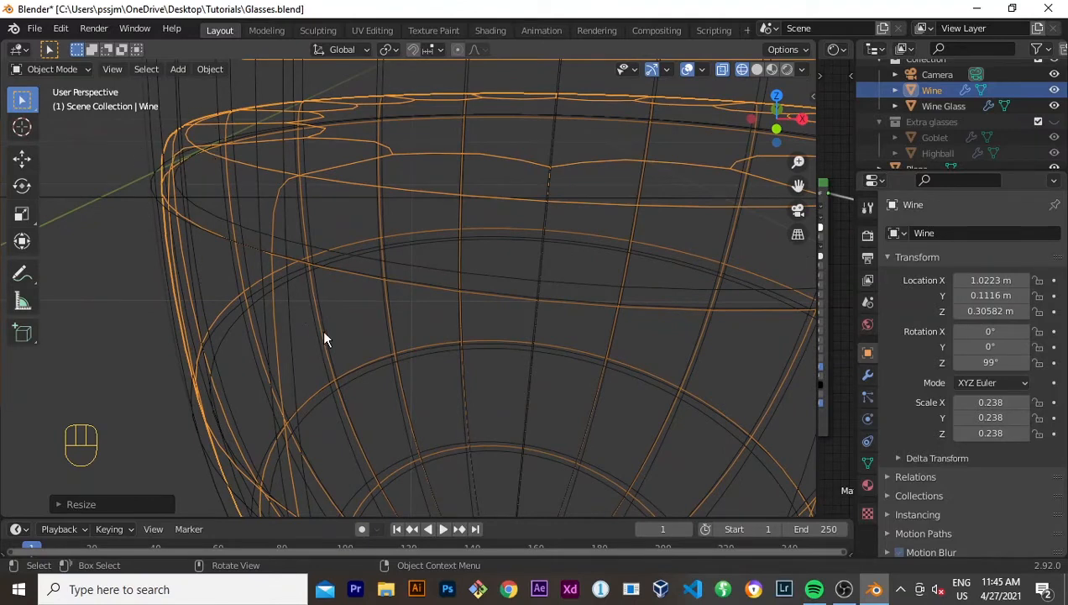
scroll(576, 396, down, 2)
key(KP_1)
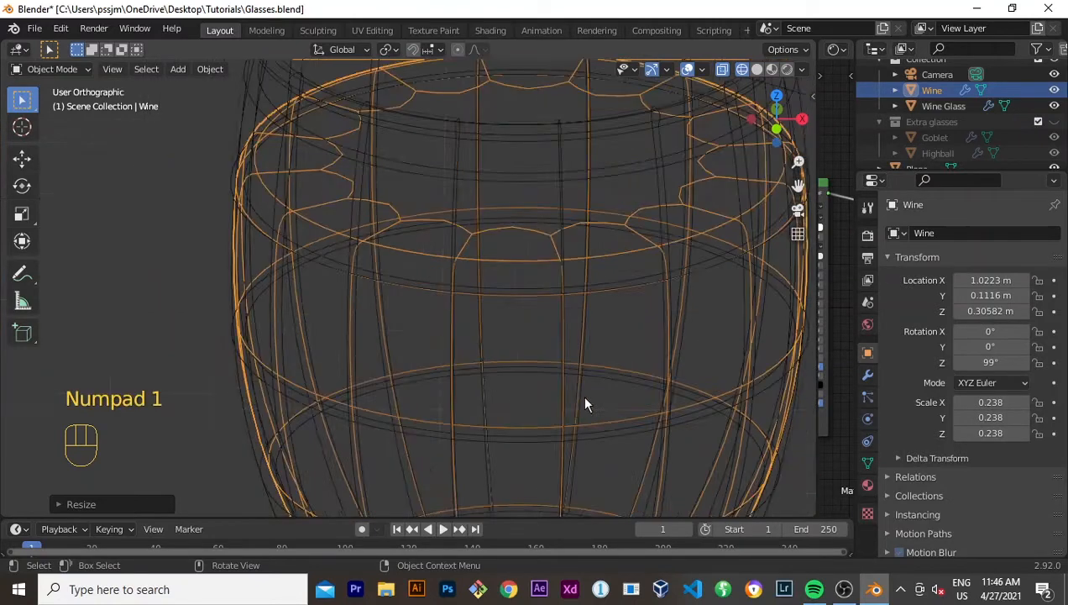
scroll(571, 404, up, 2)
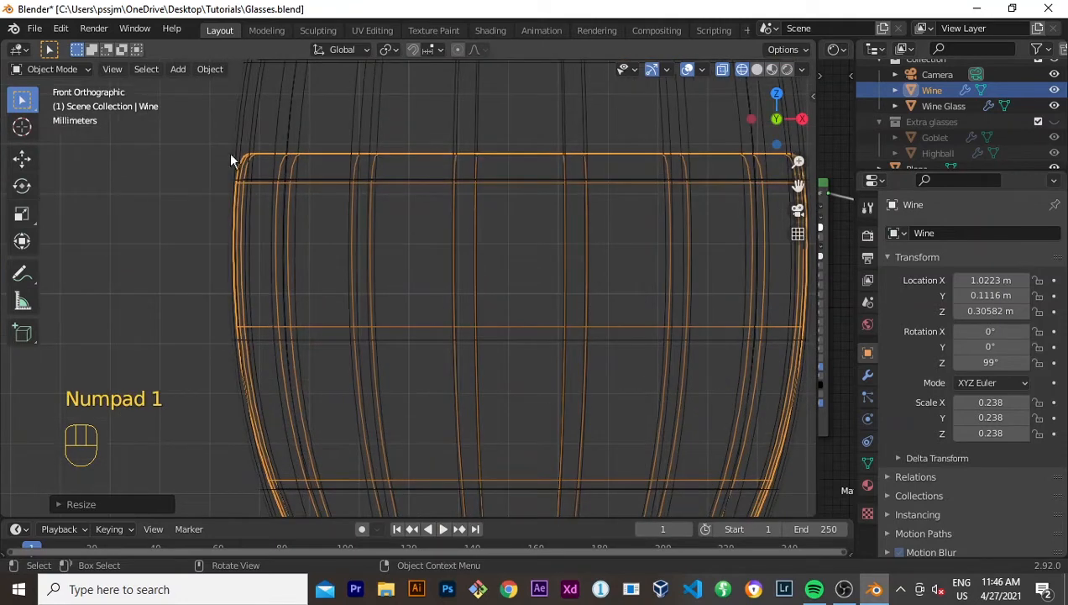
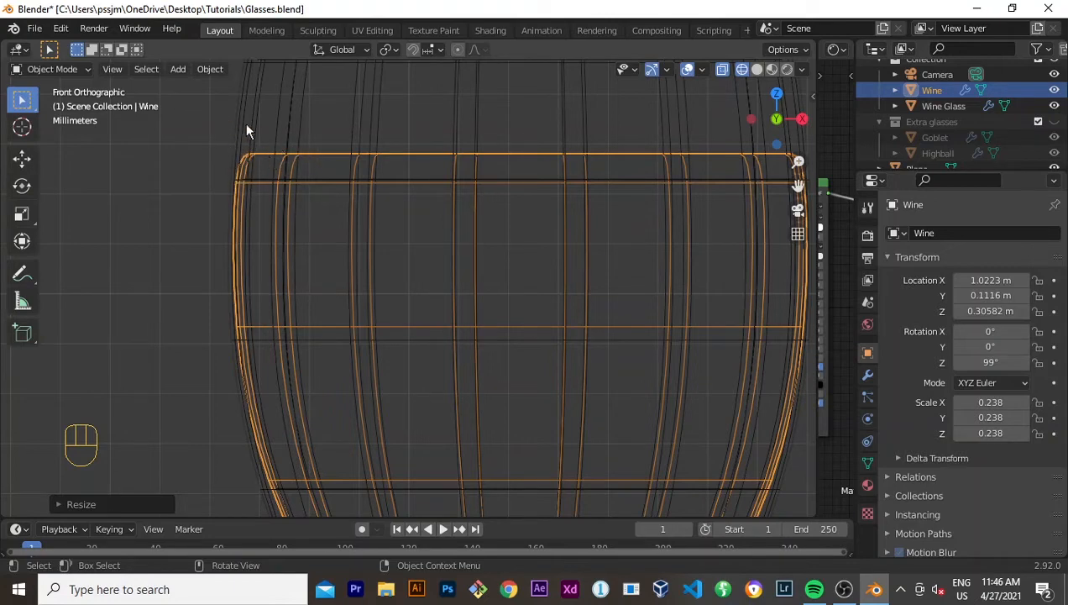
middle_drag(270, 228, 316, 225)
Step: Lower the Wine mesh's top cap face and the ring of faces around it slightly along the global Z axis
key(Tab)
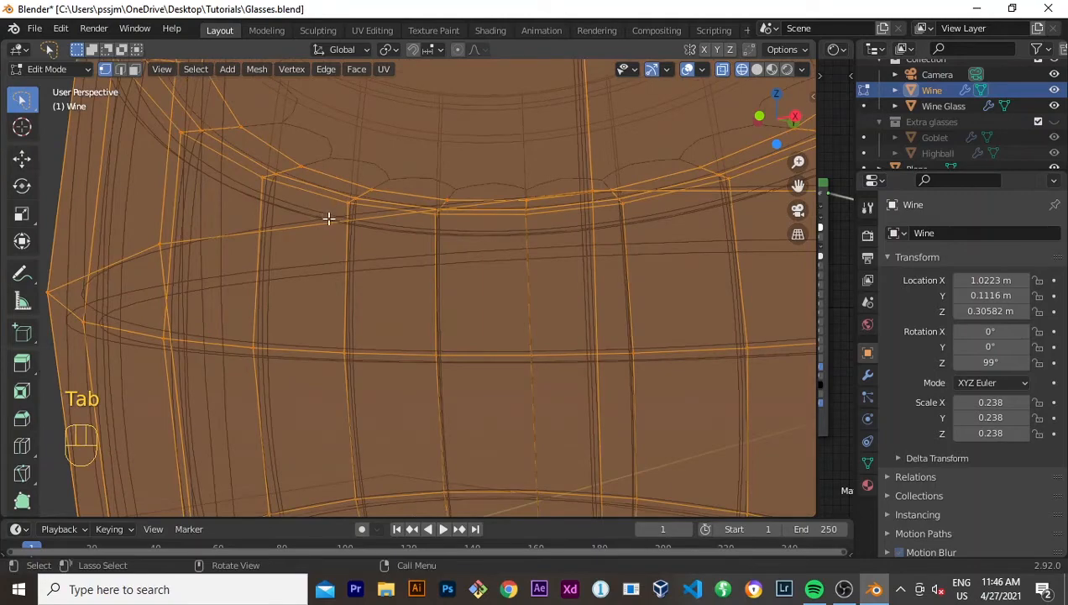
scroll(494, 239, down, 2)
middle_drag(497, 241, 462, 219)
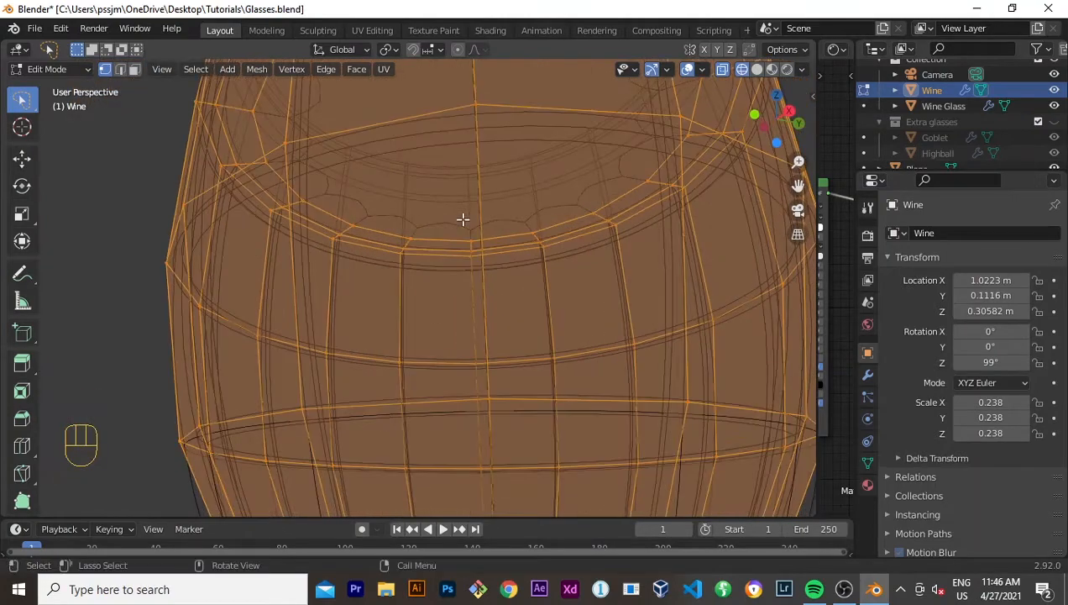
key(KP_1)
middle_drag(329, 185, 278, 177)
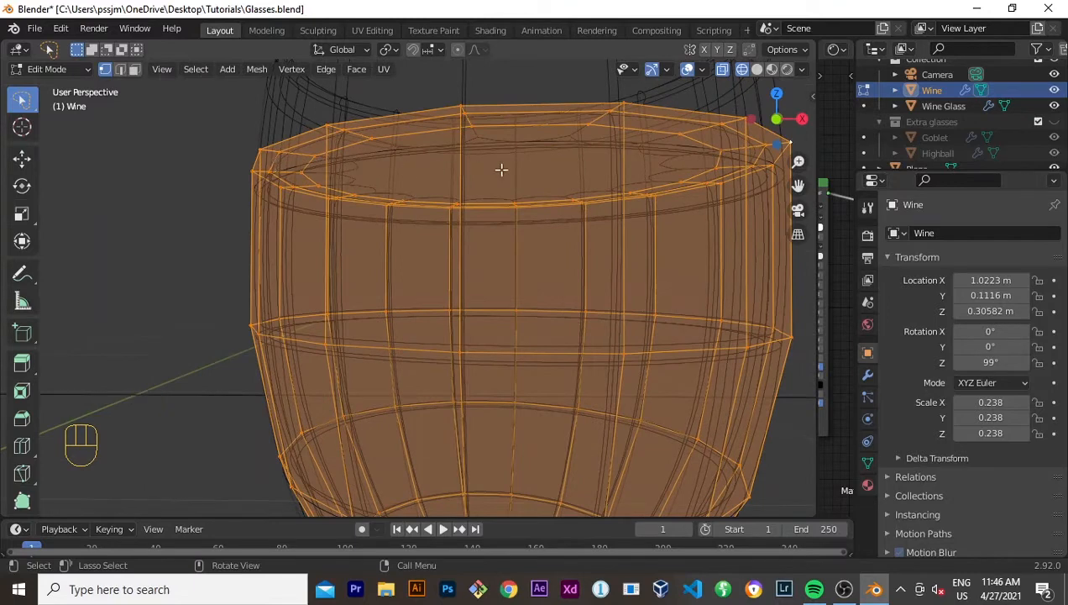
click(134, 69)
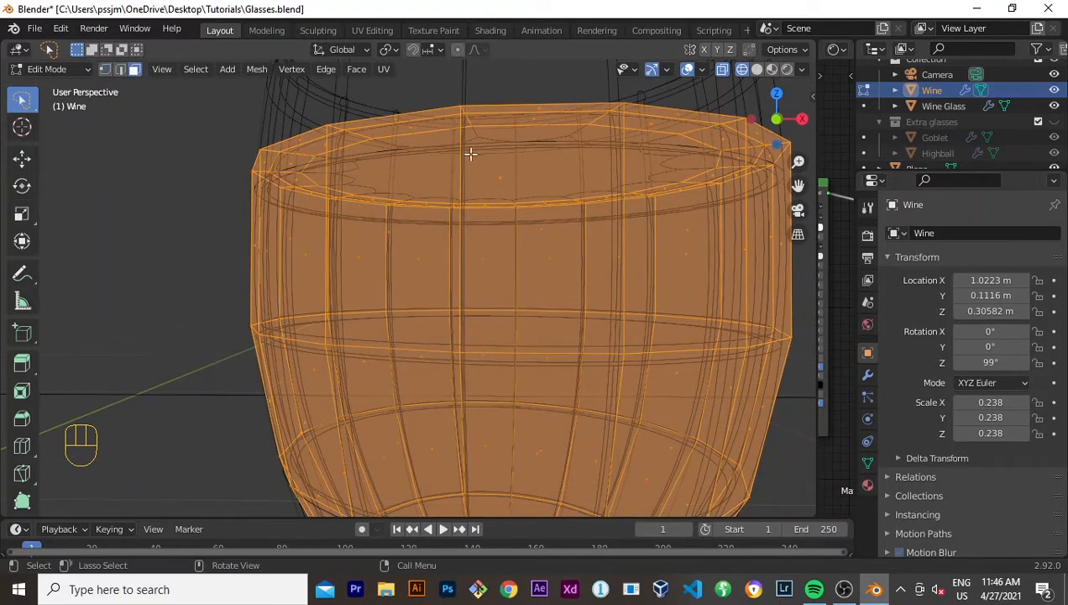
click(501, 171)
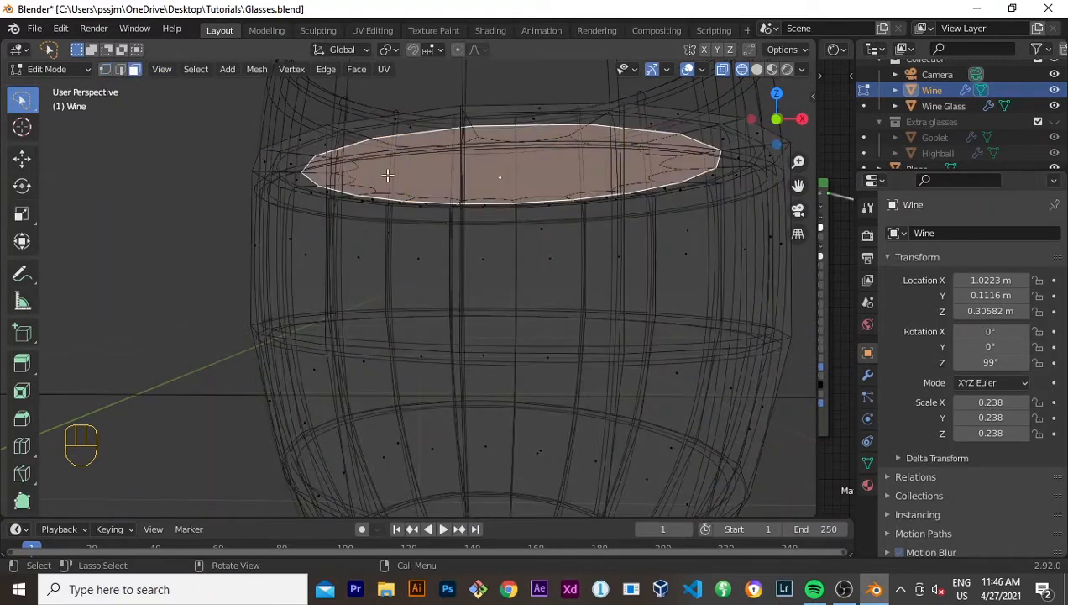
alt+shift+click(294, 161)
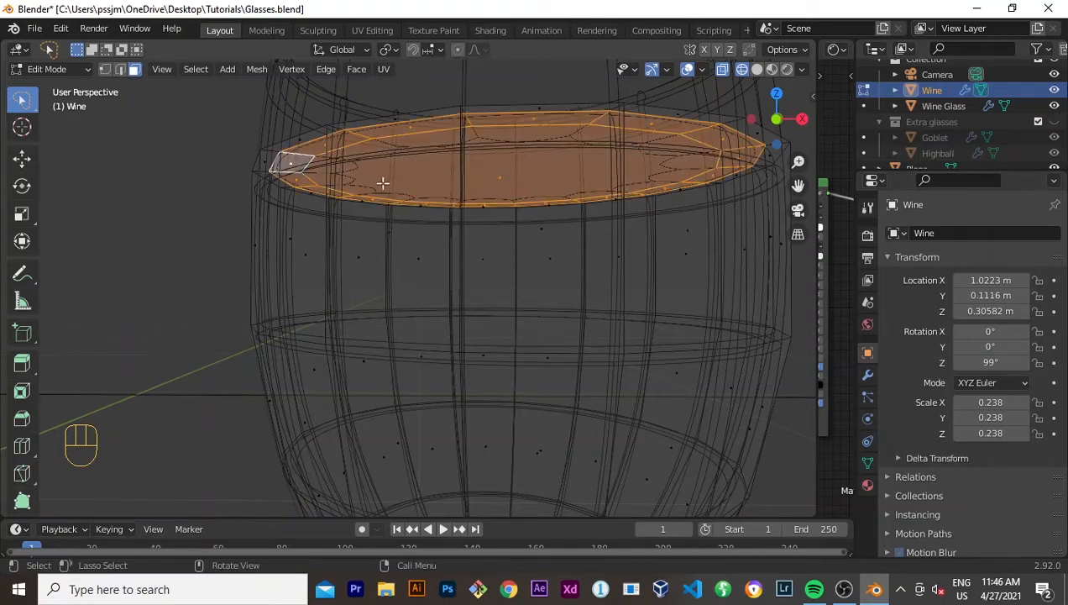
key(g)
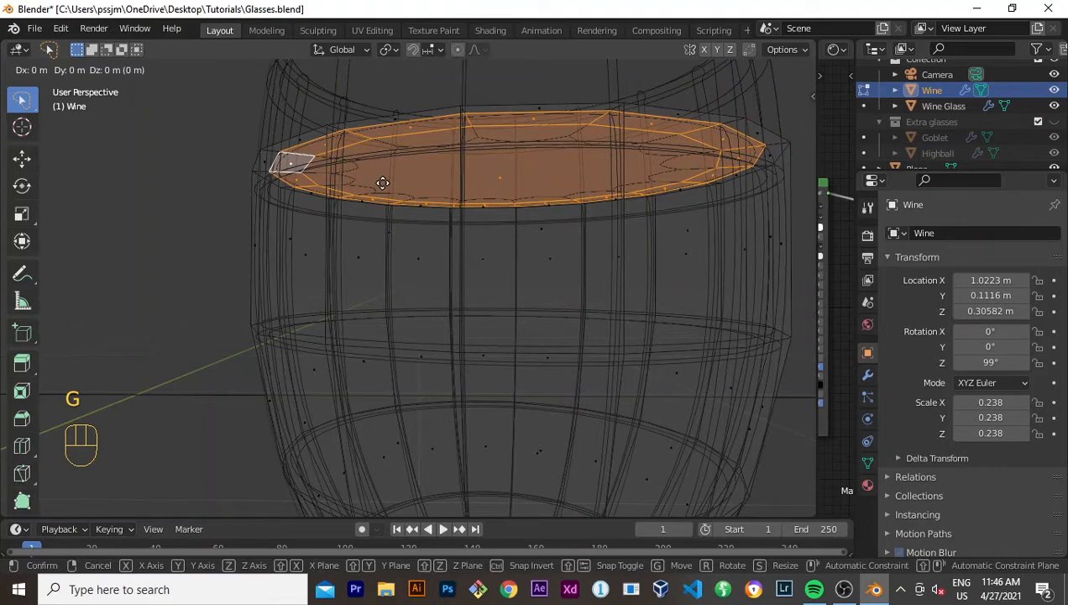
key(z)
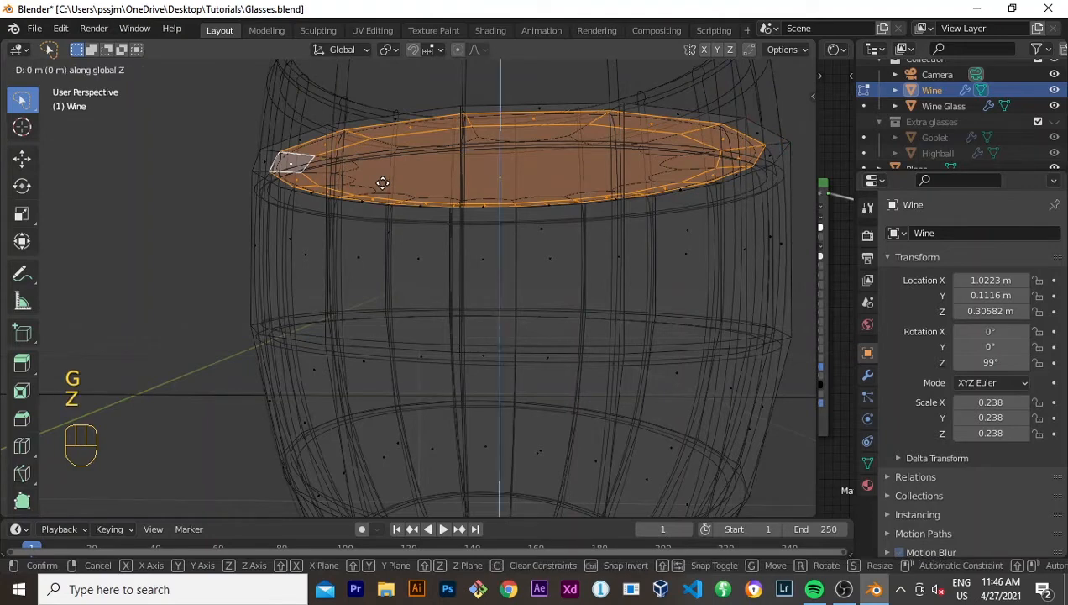
click(383, 187)
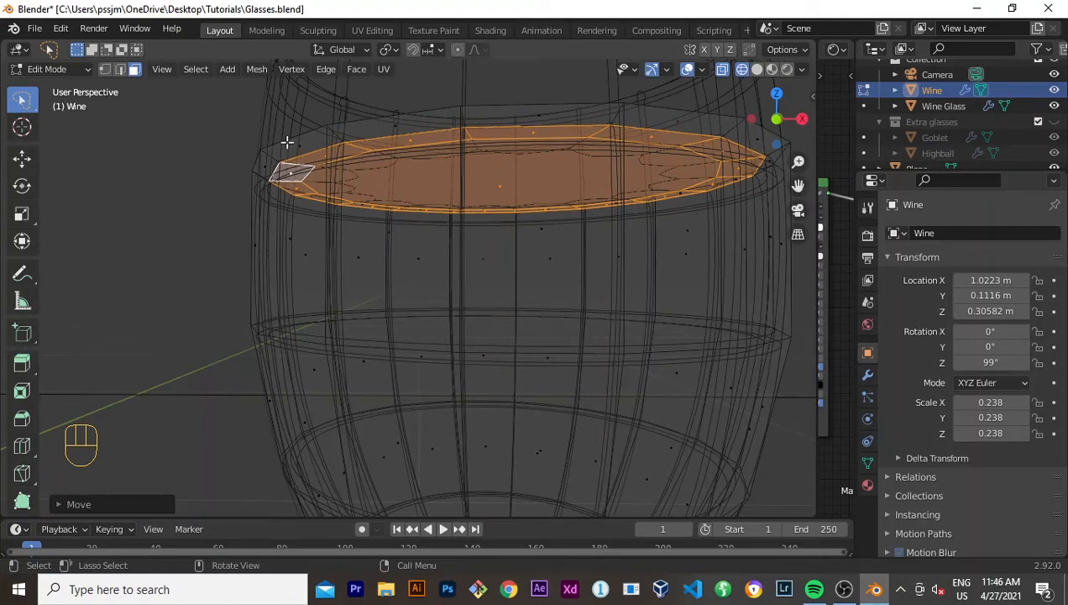
key(Tab)
key(Tab)
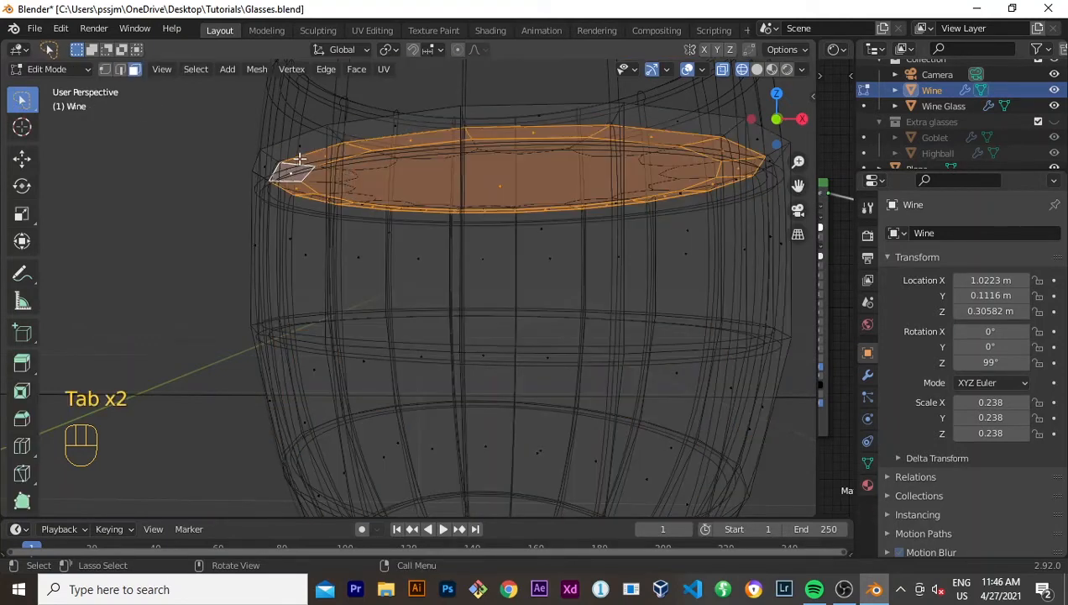
Step: Add a loop cut around the sloping outer ring at the top of the Wine mesh, slid close to the rim edge
alt+click(286, 139)
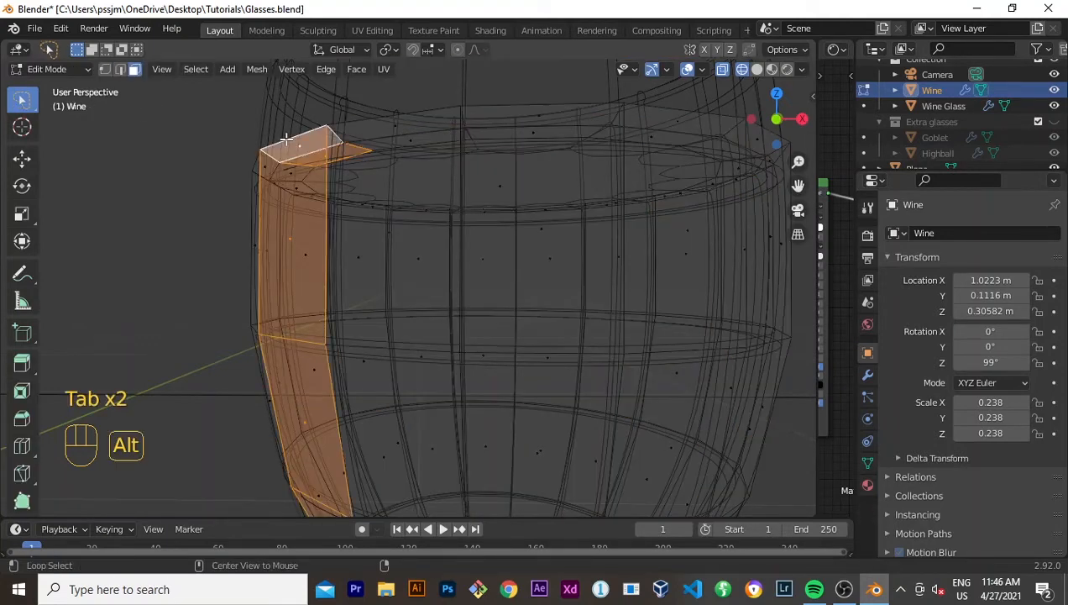
click(120, 70)
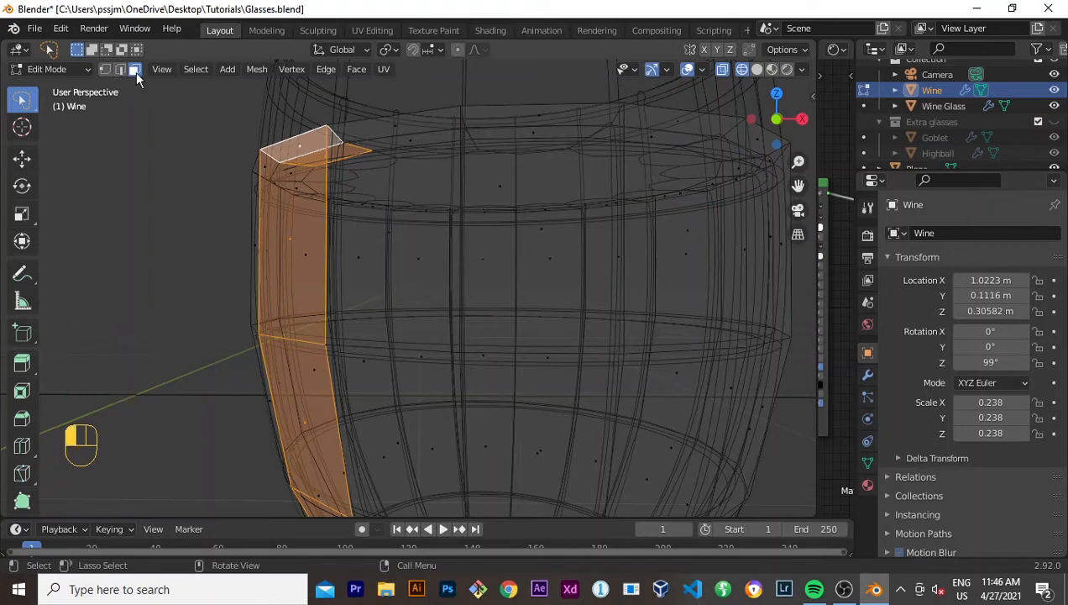
alt+click(278, 141)
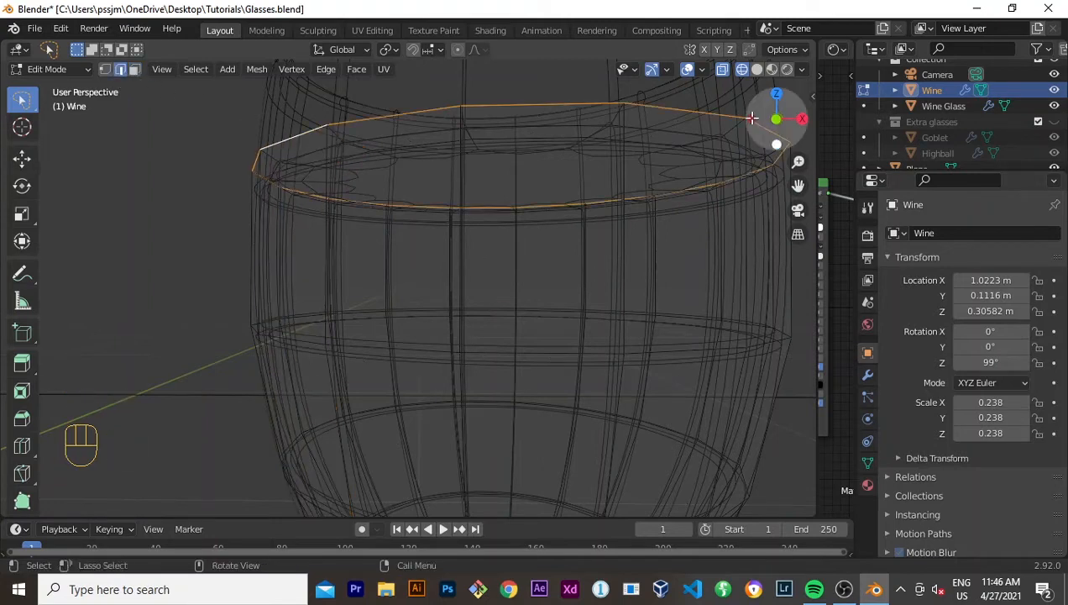
drag(819, 98, 812, 100)
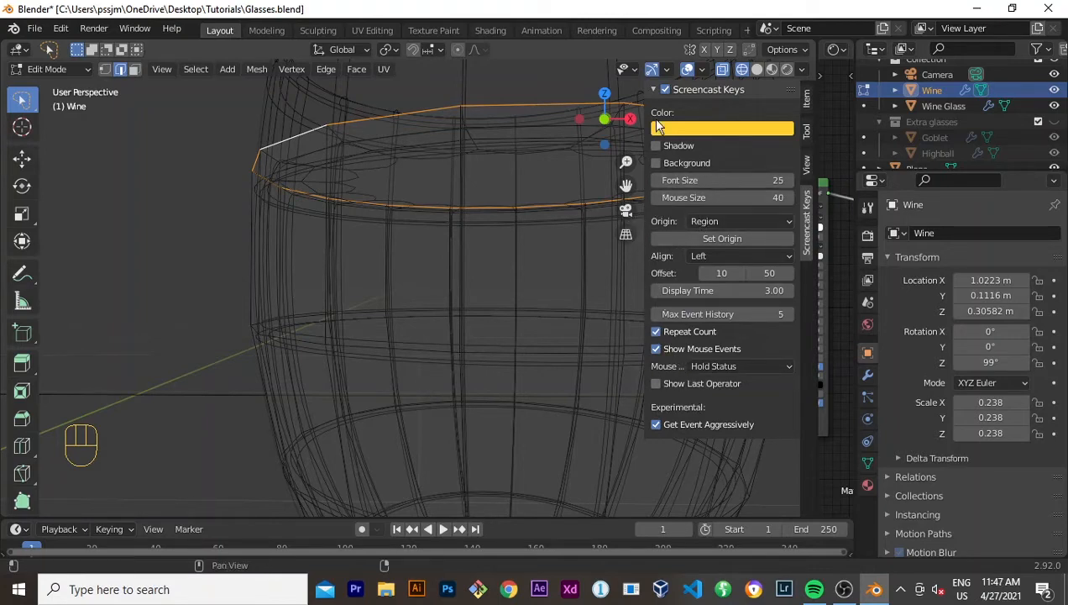
key(ctrl)
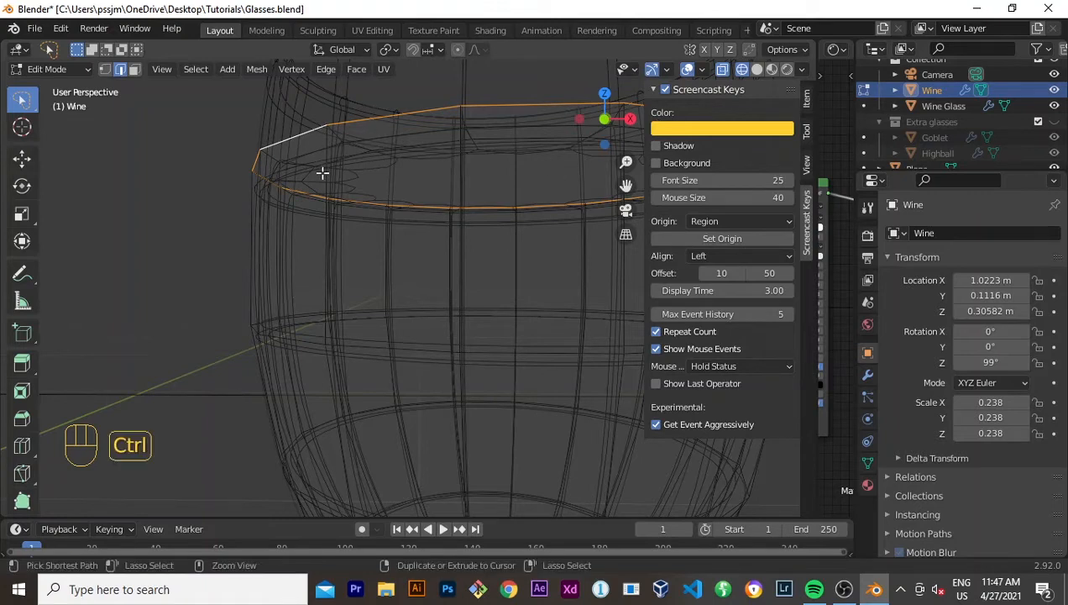
key(ctrl+r)
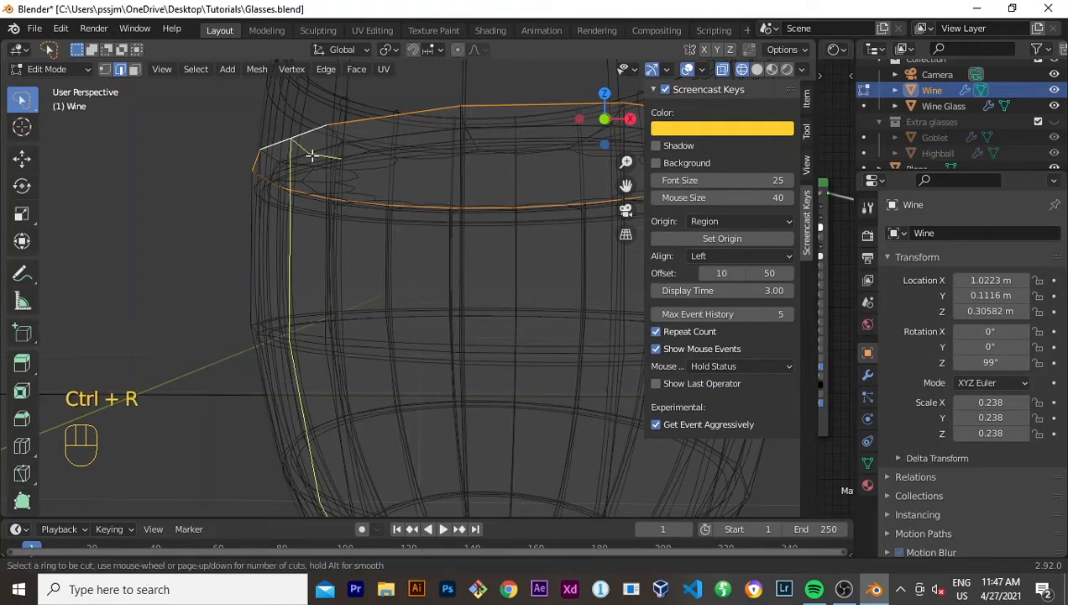
click(270, 156)
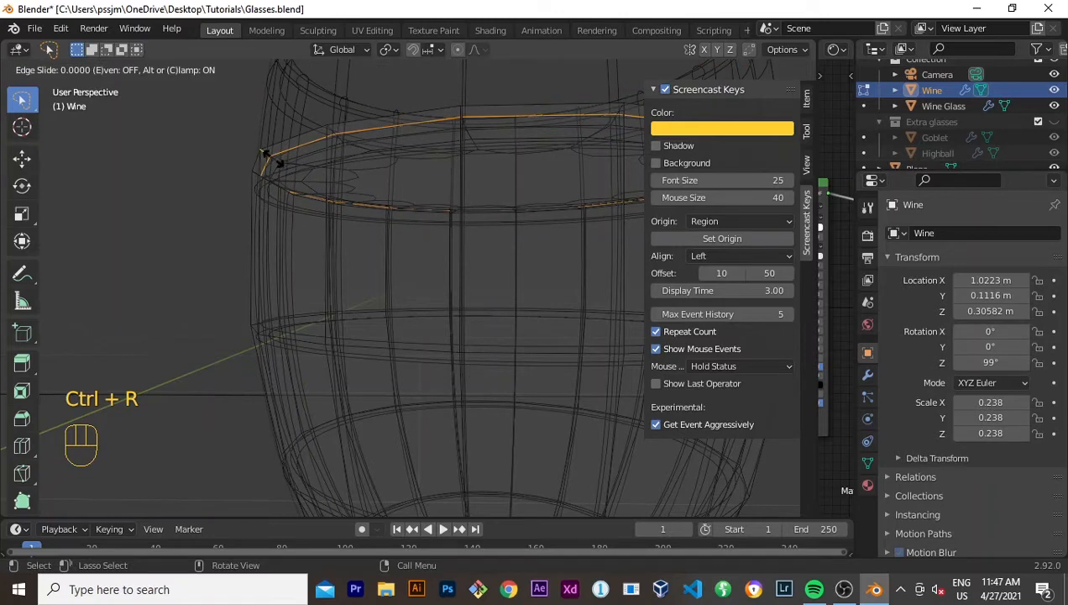
click(266, 154)
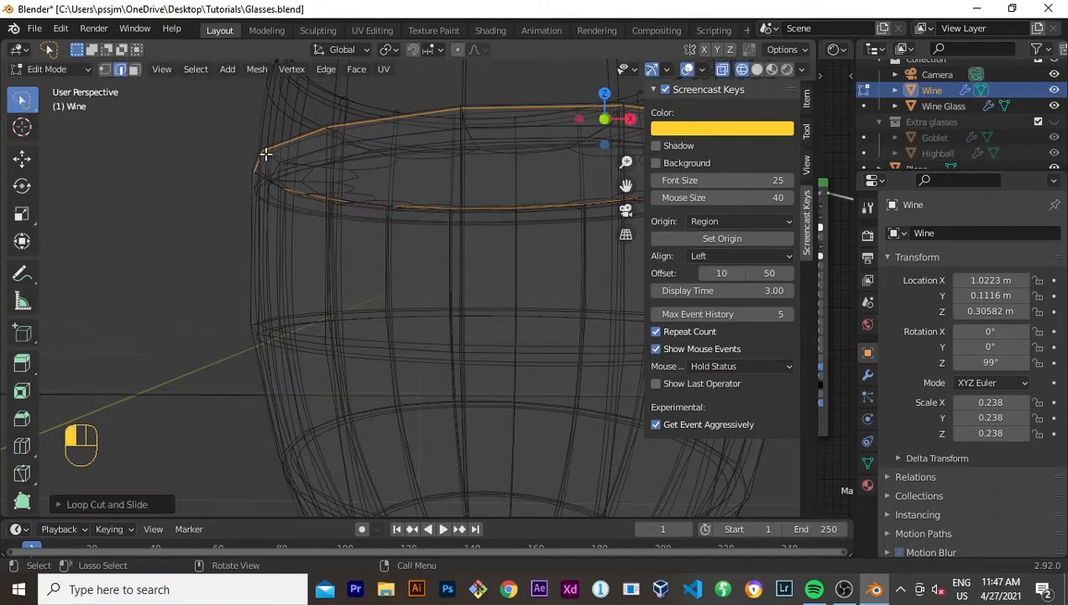
Step: Examine the Wine object's sharpened rim against the glass in wireframe, from the front and at an angle
key(Tab)
scroll(315, 294, down, 1)
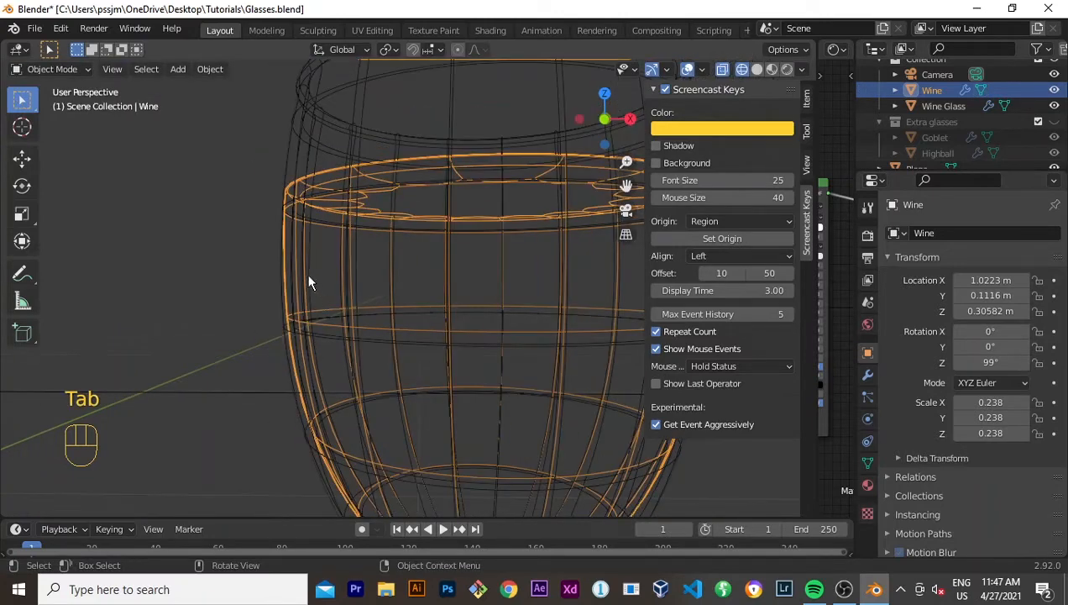
middle_drag(307, 274, 303, 268)
key(KP_1)
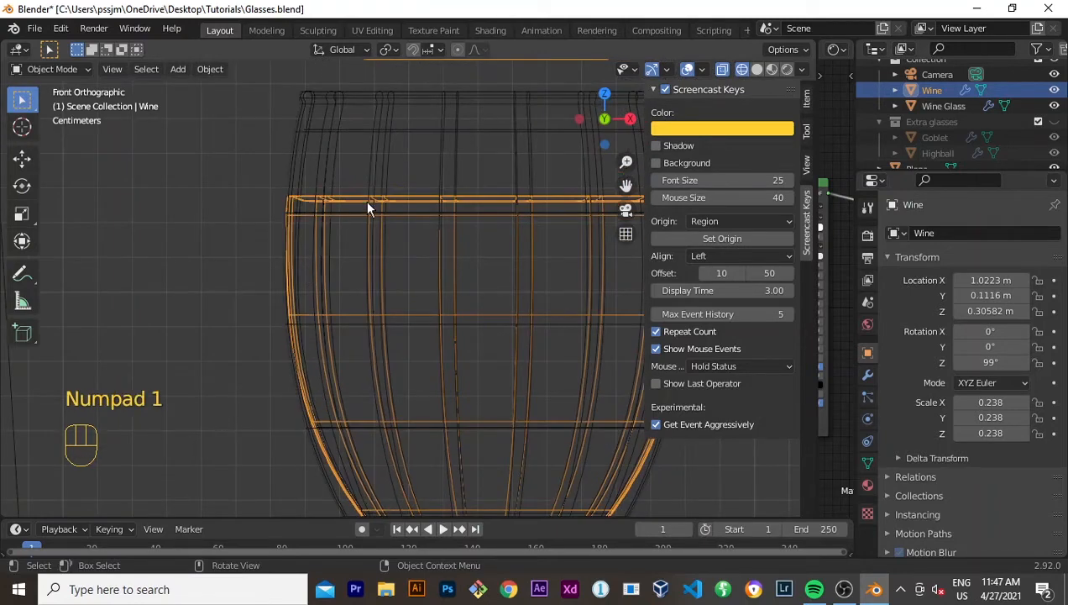
middle_drag(324, 207, 294, 202)
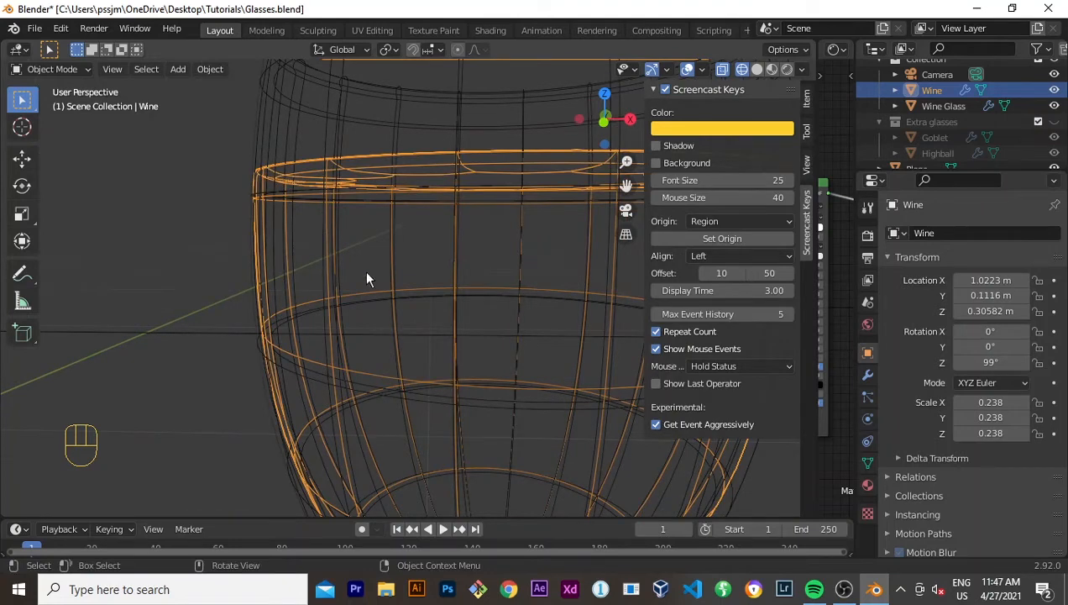
key(Tab)
scroll(403, 285, down, 2)
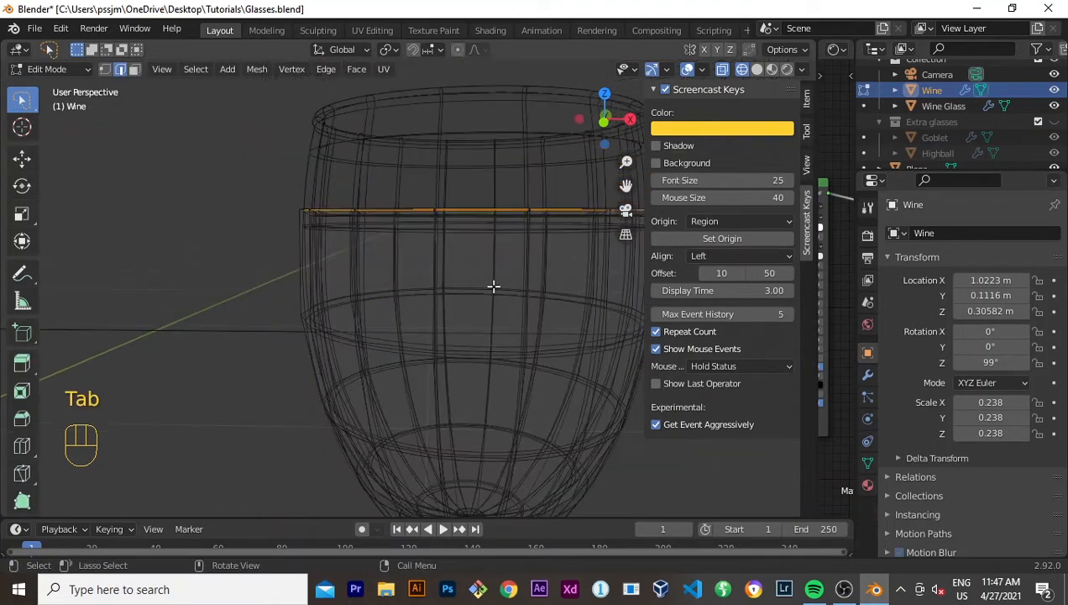
key(KP_1)
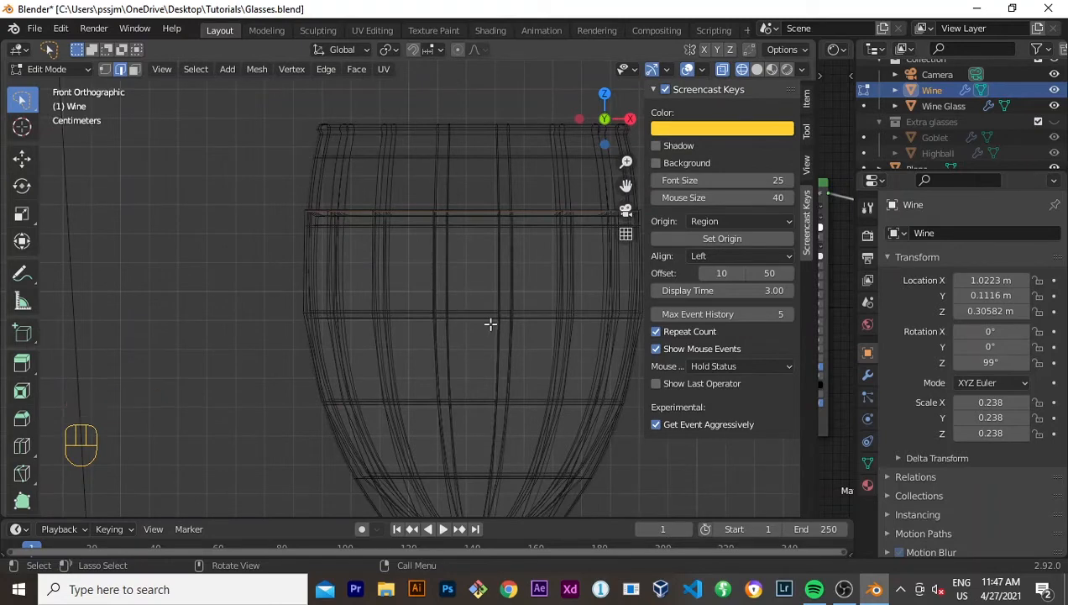
Step: Check the Wine mesh in solid shading, and preview the filled glass in rendered shading from the front in Object Mode
key(z)
click(580, 323)
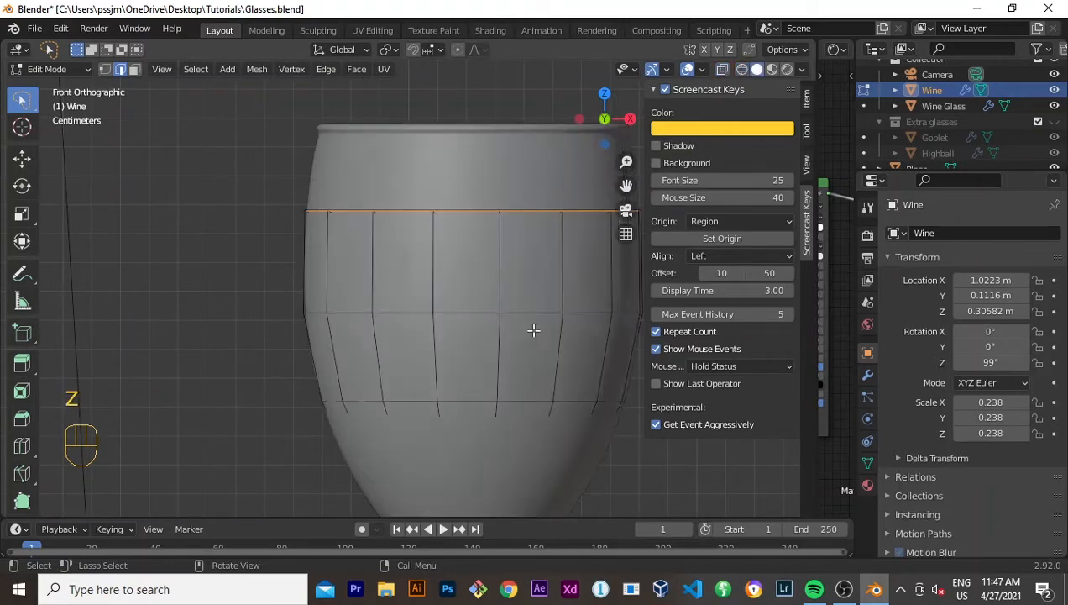
middle_drag(529, 328, 531, 330)
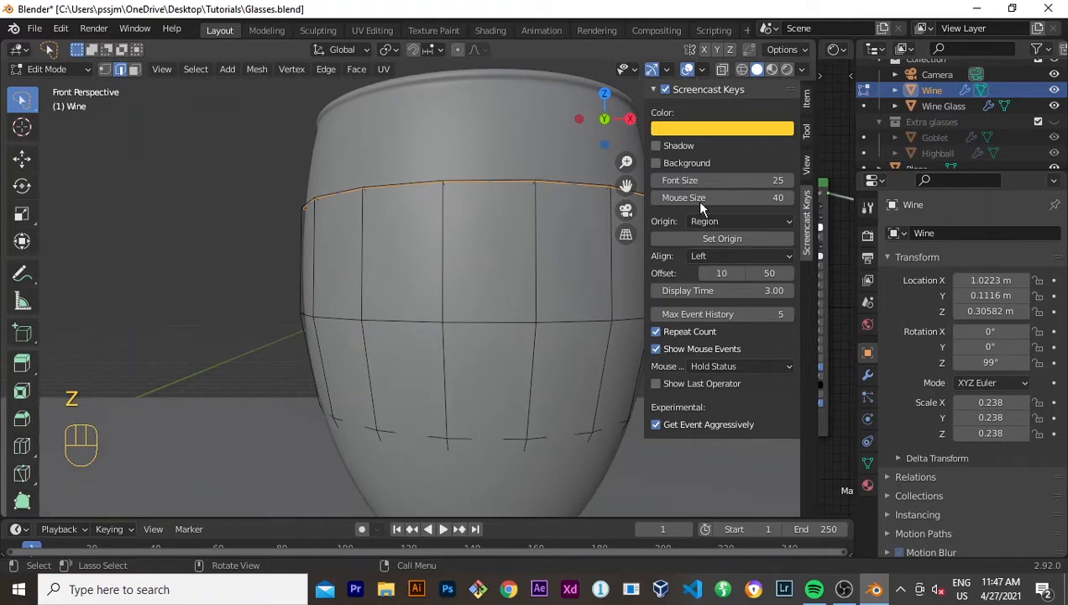
key(Tab)
click(785, 66)
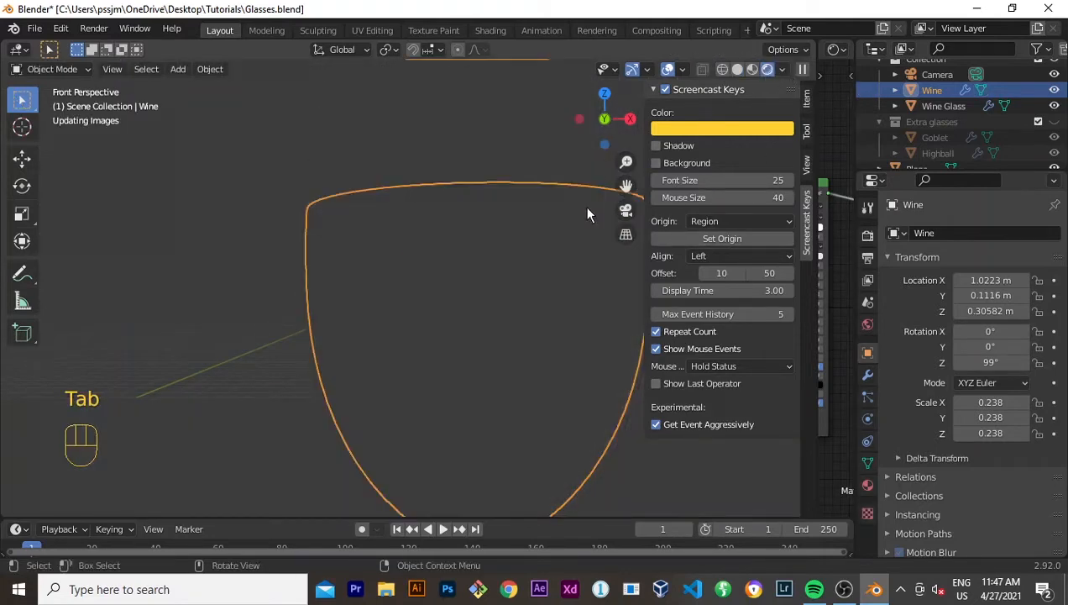
key(KP_1)
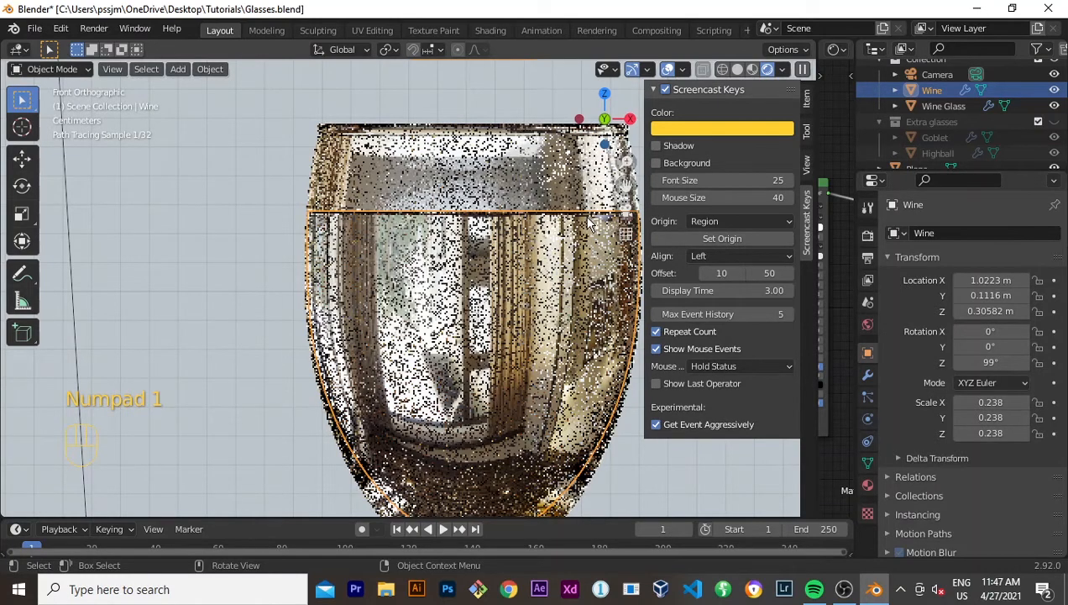
click(438, 410)
click(439, 410)
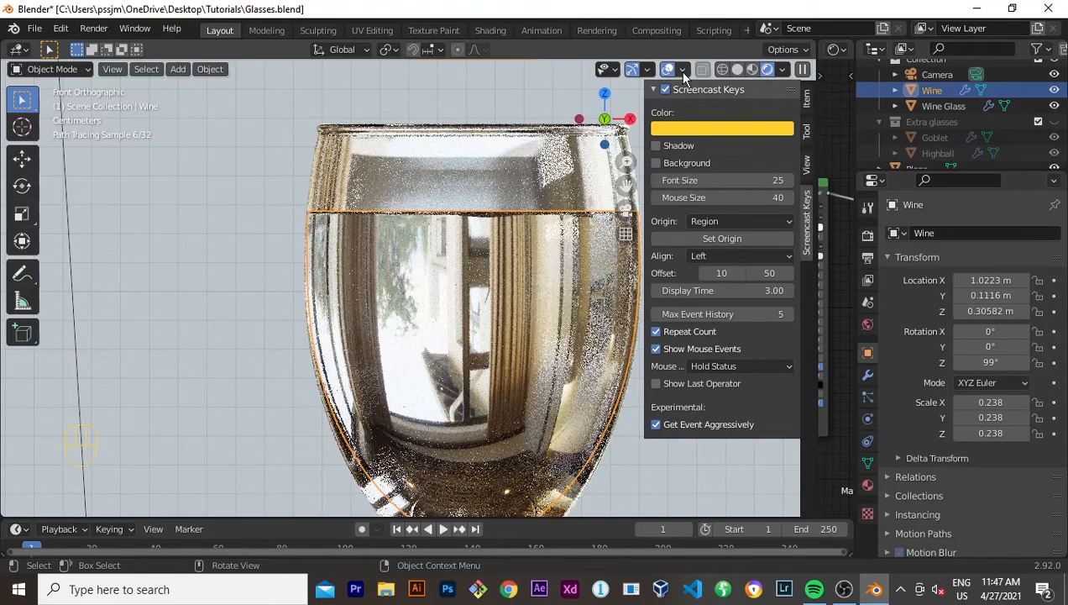
key(Tab)
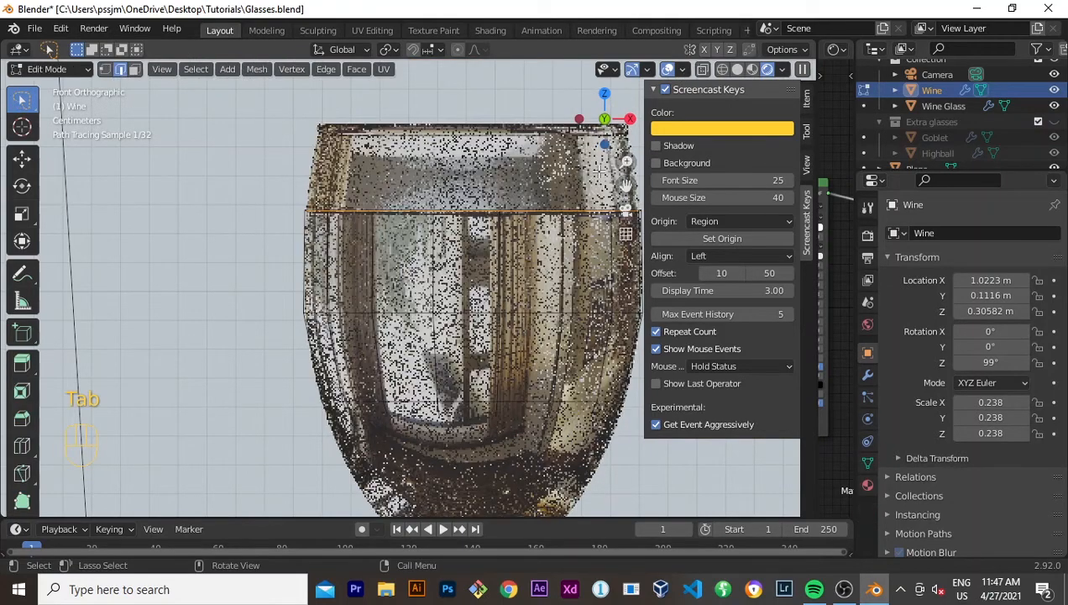
key(Tab)
key(Tab)
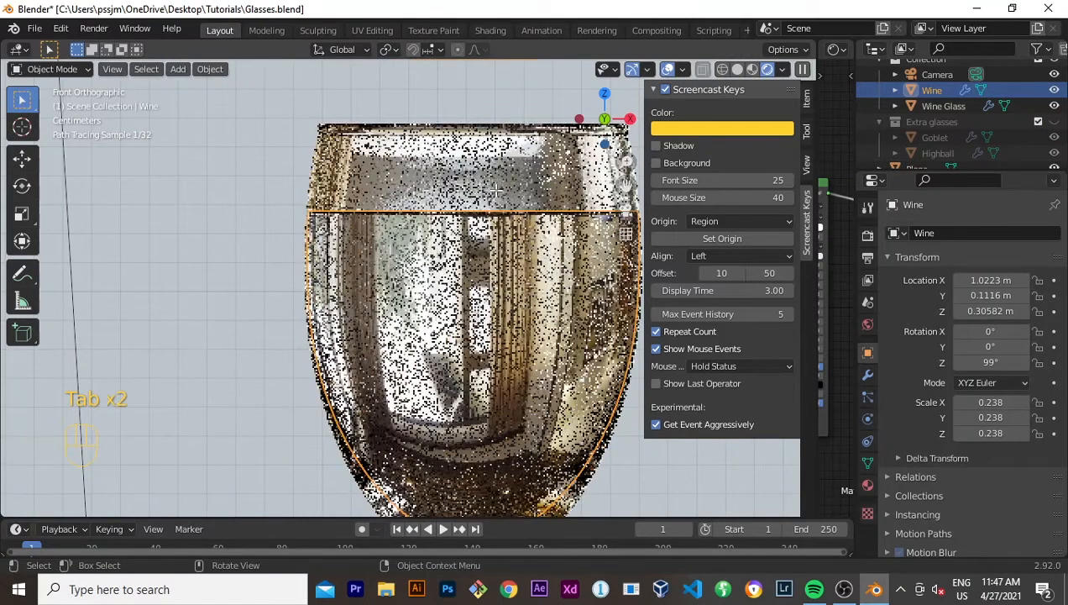
key(Tab)
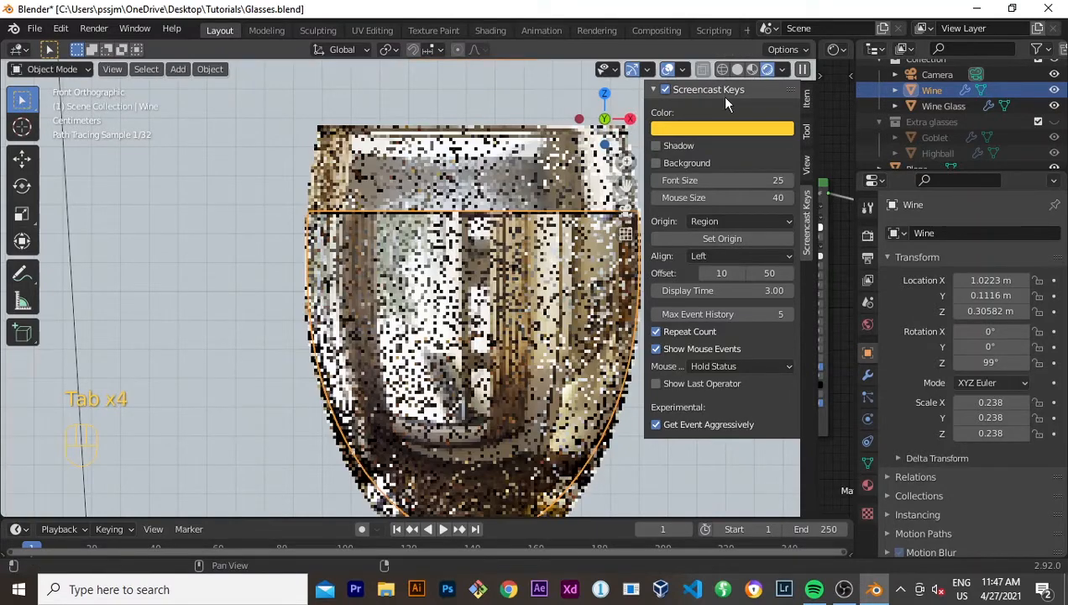
Step: Switch the viewport to solid shading and turn on the Face Orientation overlay
click(738, 69)
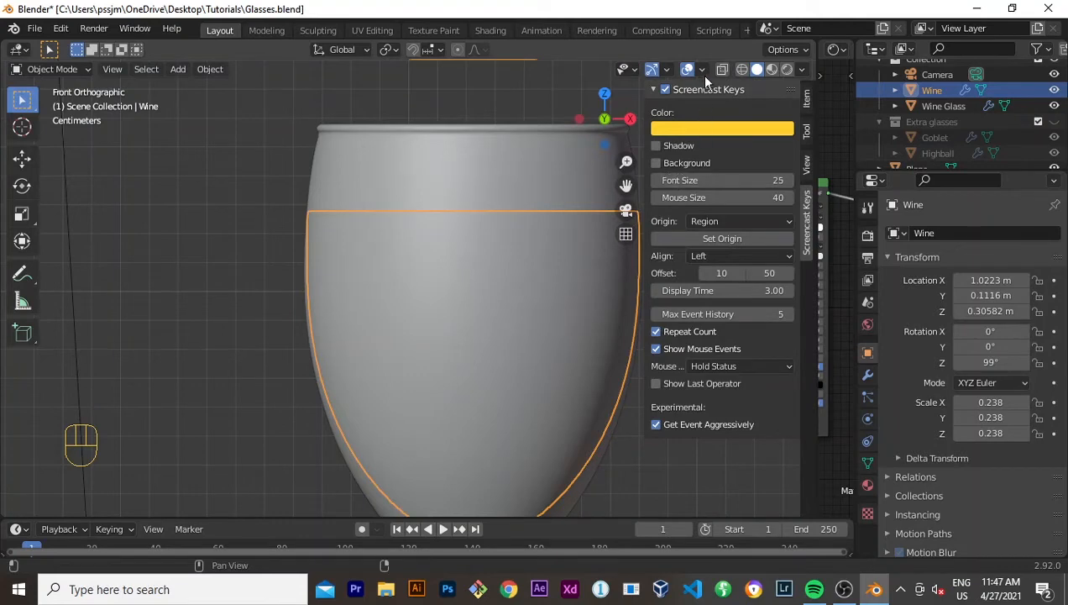
click(701, 70)
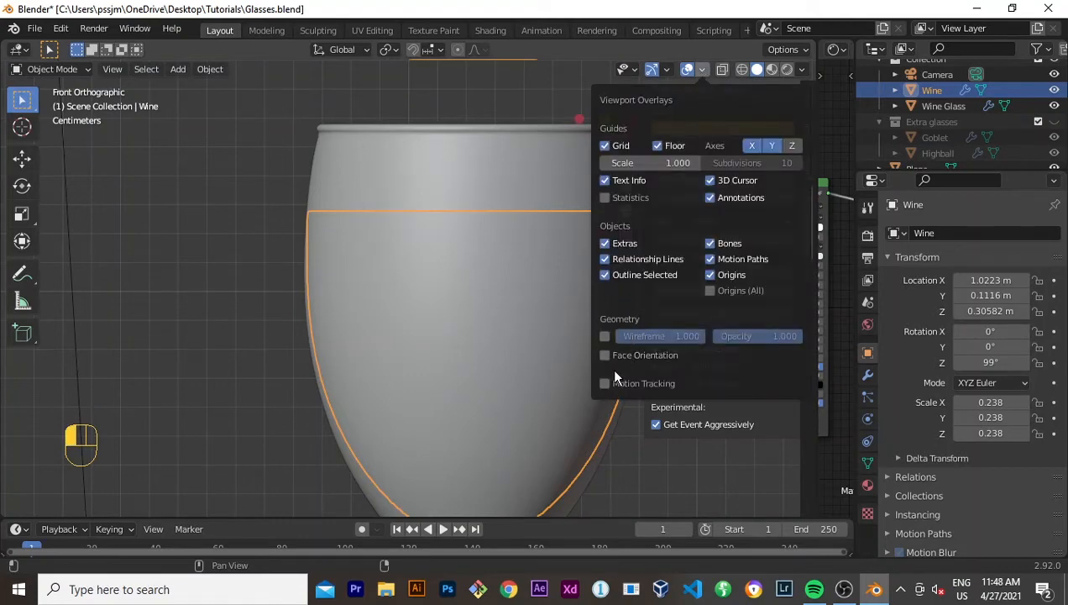
click(703, 70)
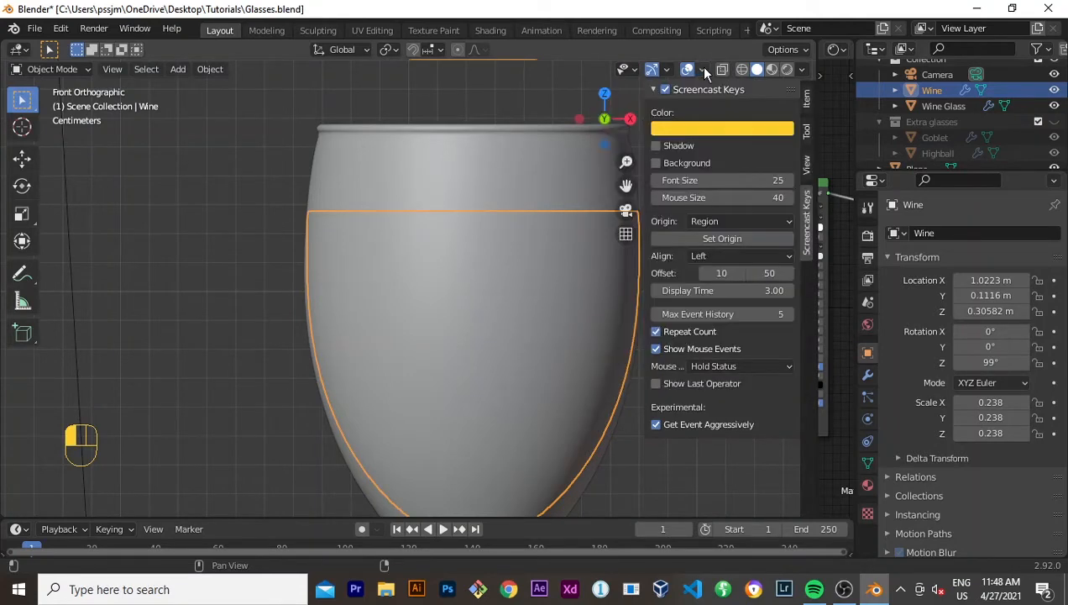
click(705, 69)
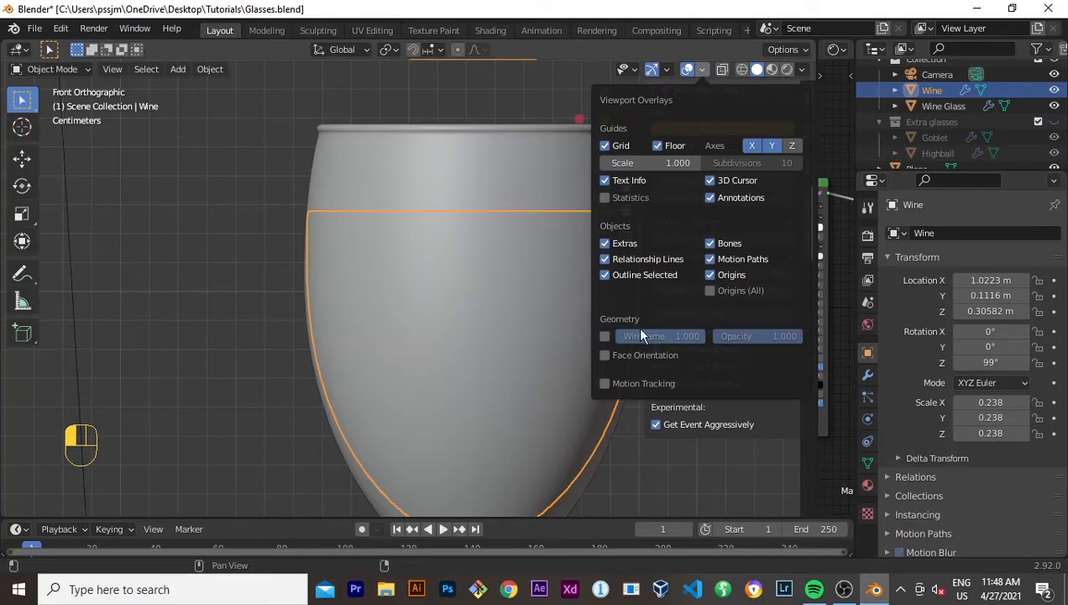
click(621, 357)
Step: Check the face orientation of the Wine and the Wine Glass, pulling the Wine out of the glass temporarily to inspect it
middle_drag(487, 319, 441, 399)
key(g)
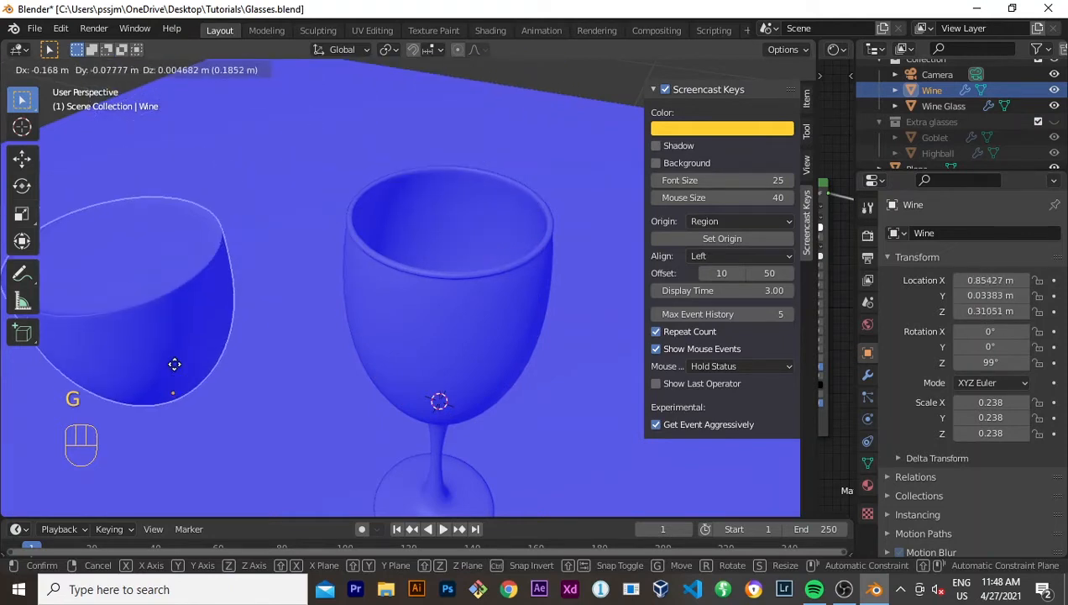
right_click(174, 366)
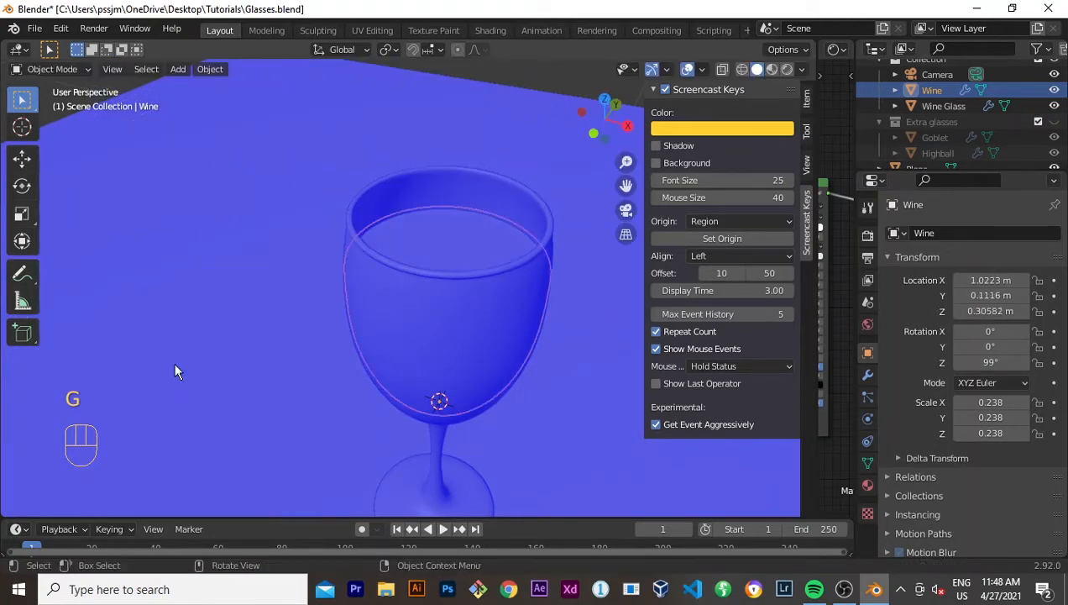
click(656, 348)
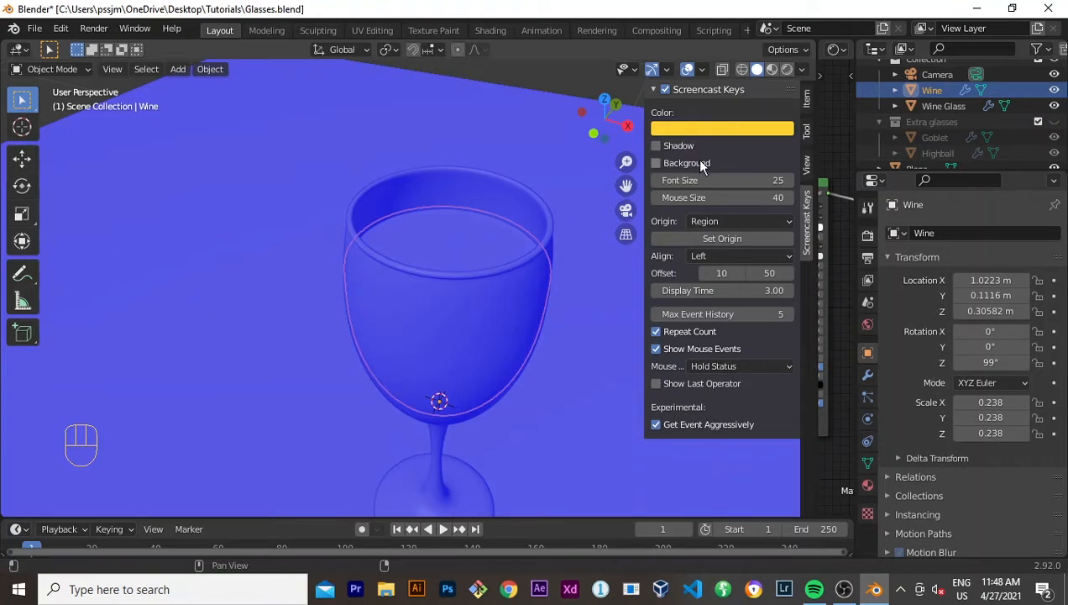
click(505, 300)
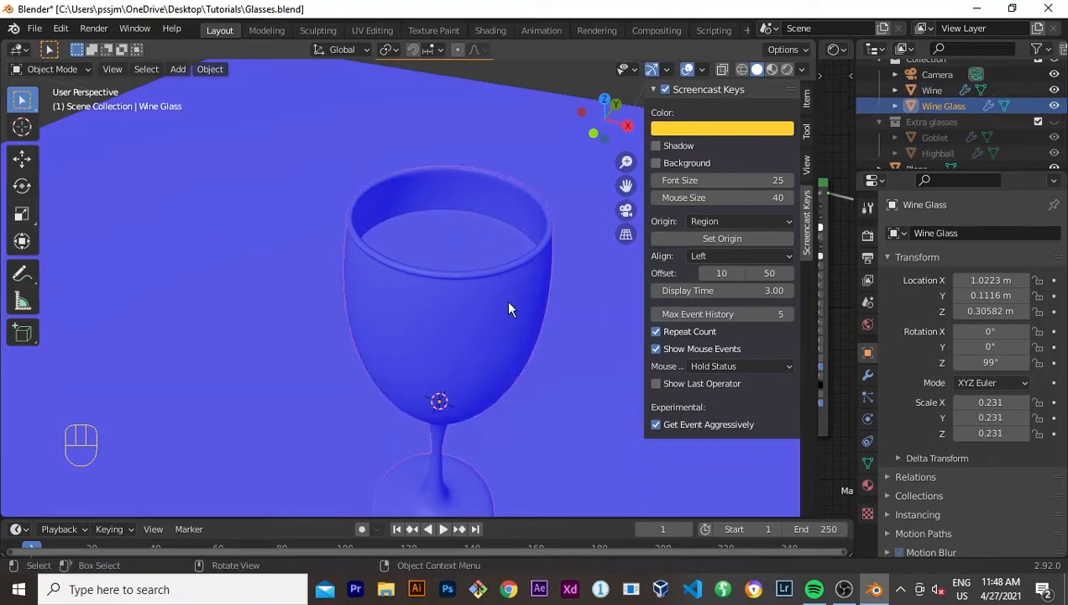
click(463, 220)
click(463, 221)
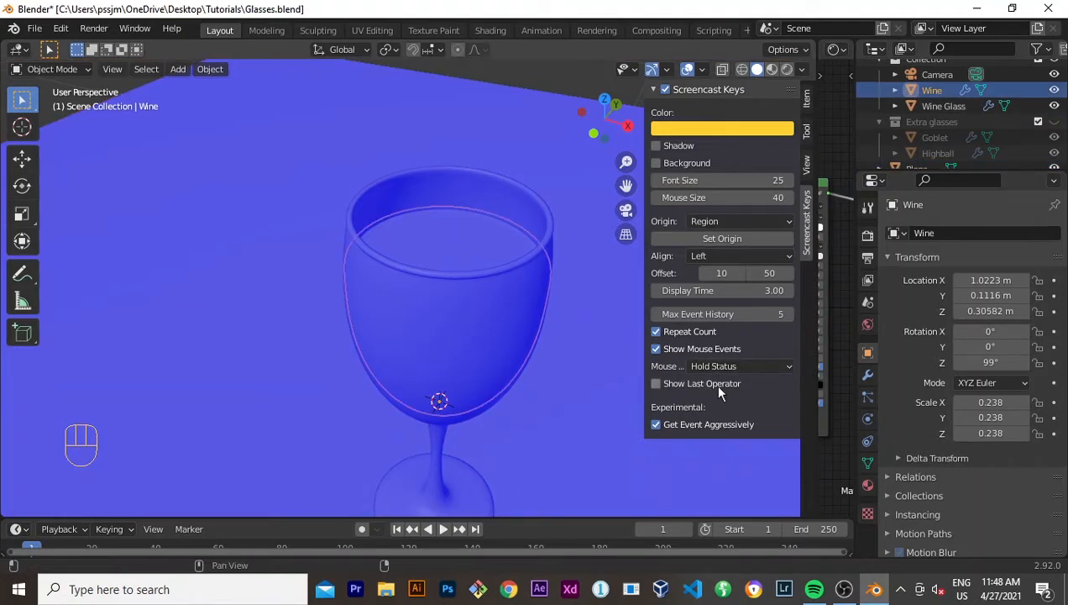
Step: Return the viewport to rendered shading and turn off the Face Orientation overlay
click(785, 71)
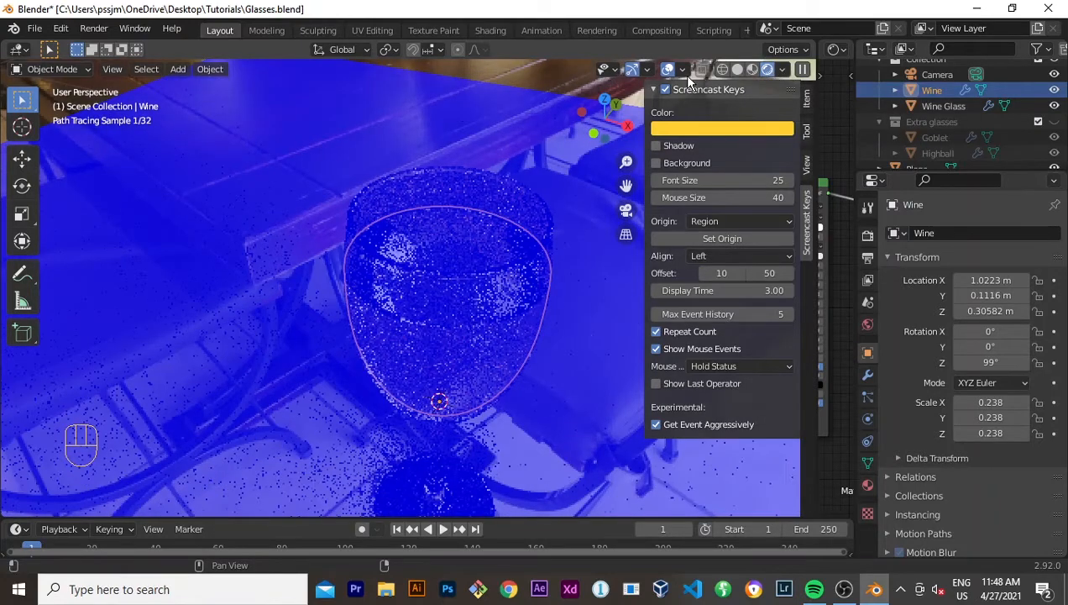
click(682, 71)
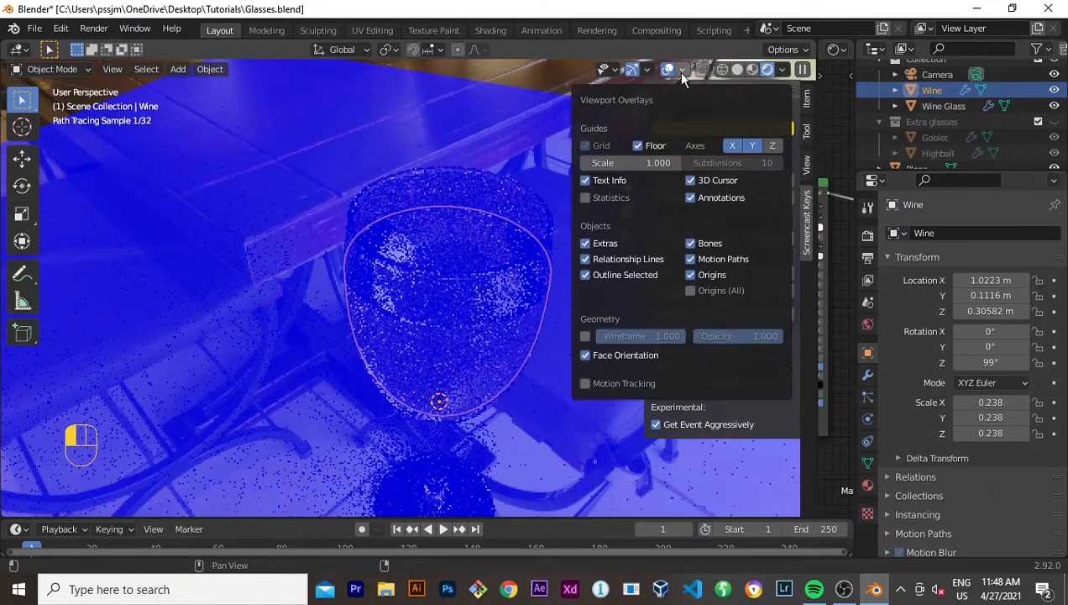
click(586, 356)
click(553, 356)
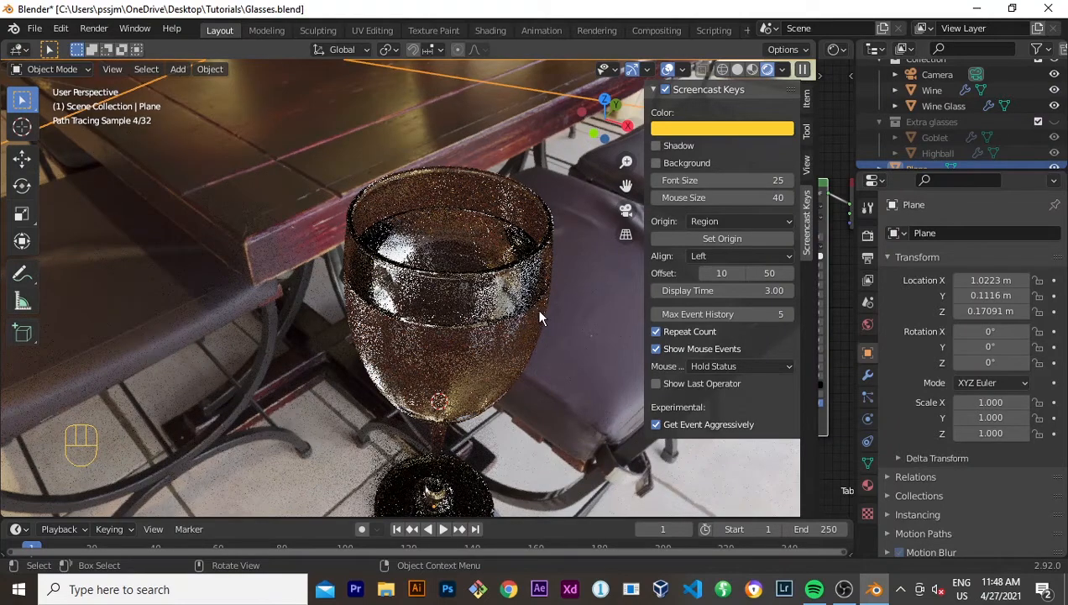
Step: In camera view, limit the rendered preview to a region around the glass's lower bowl and upper stem
key(KP_1)
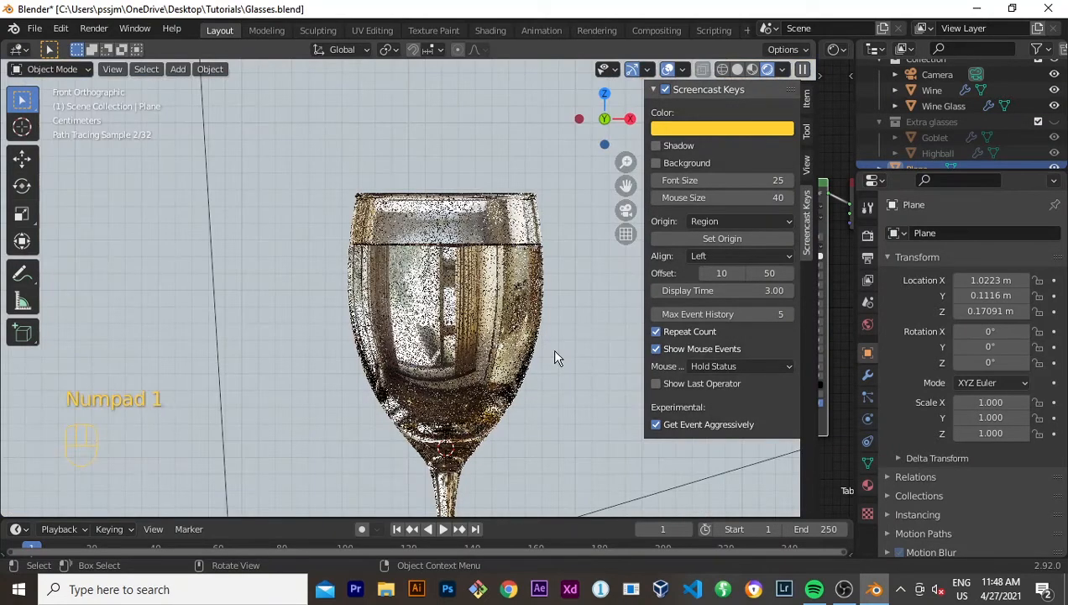
key(KP_0)
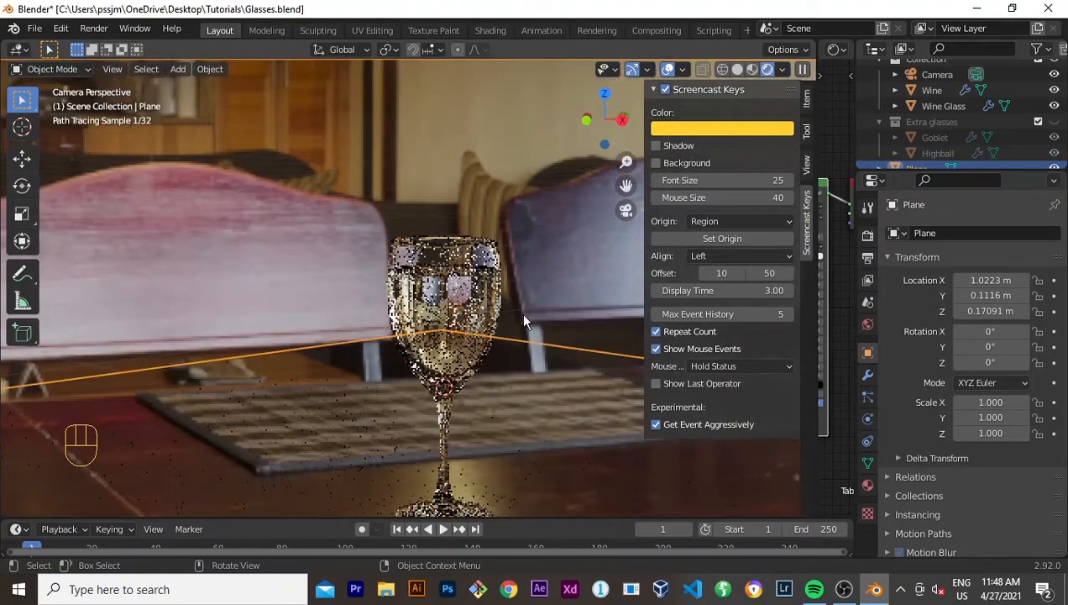
click(524, 316)
scroll(526, 387, down, 1)
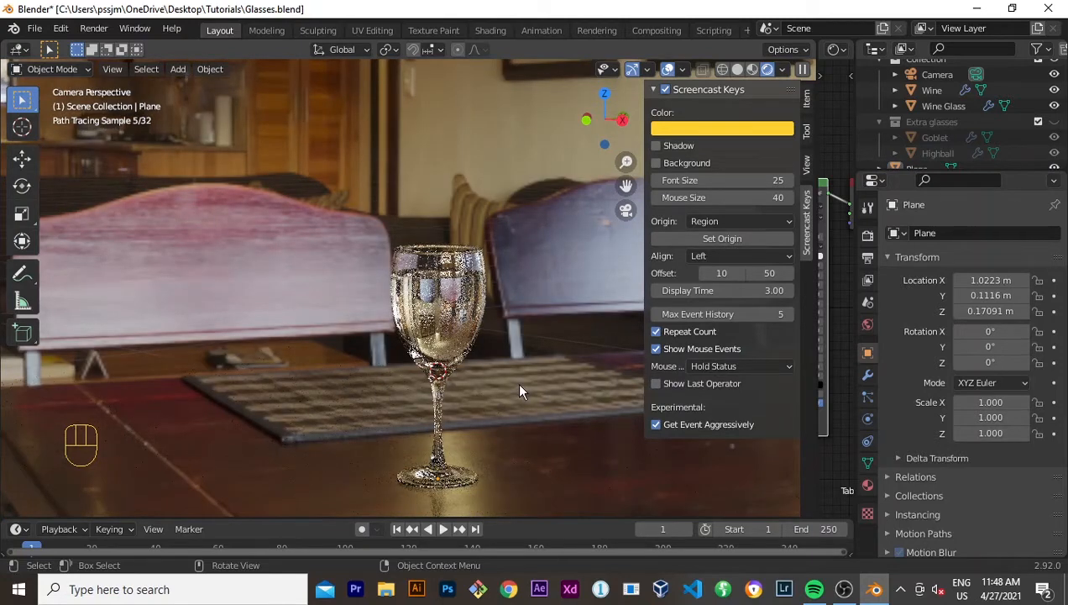
key(ctrl)
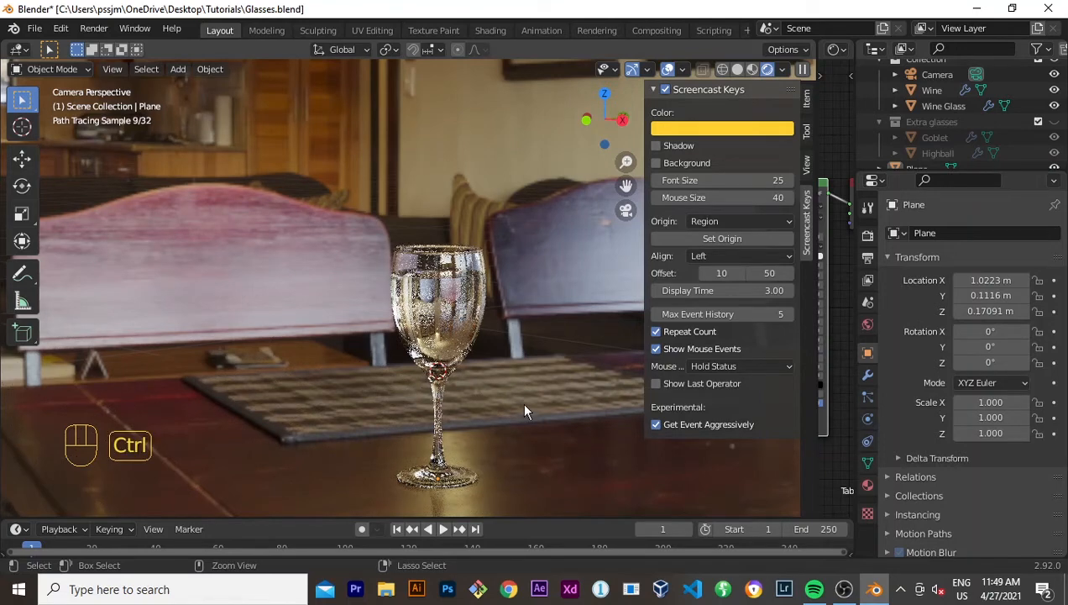
key(ctrl+b)
drag(524, 405, 326, 295)
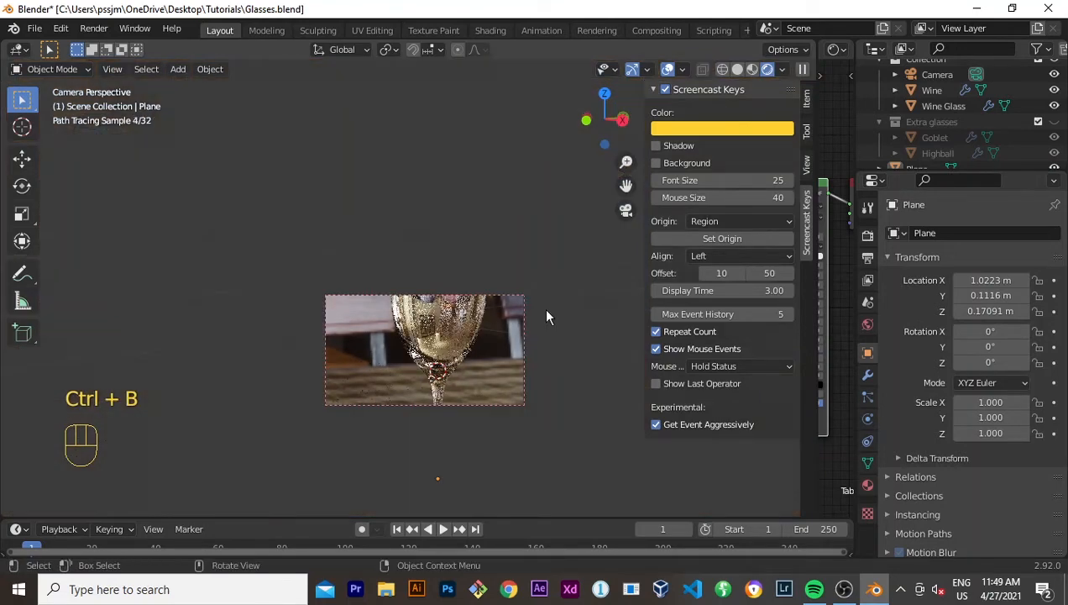
scroll(577, 323, up, 2)
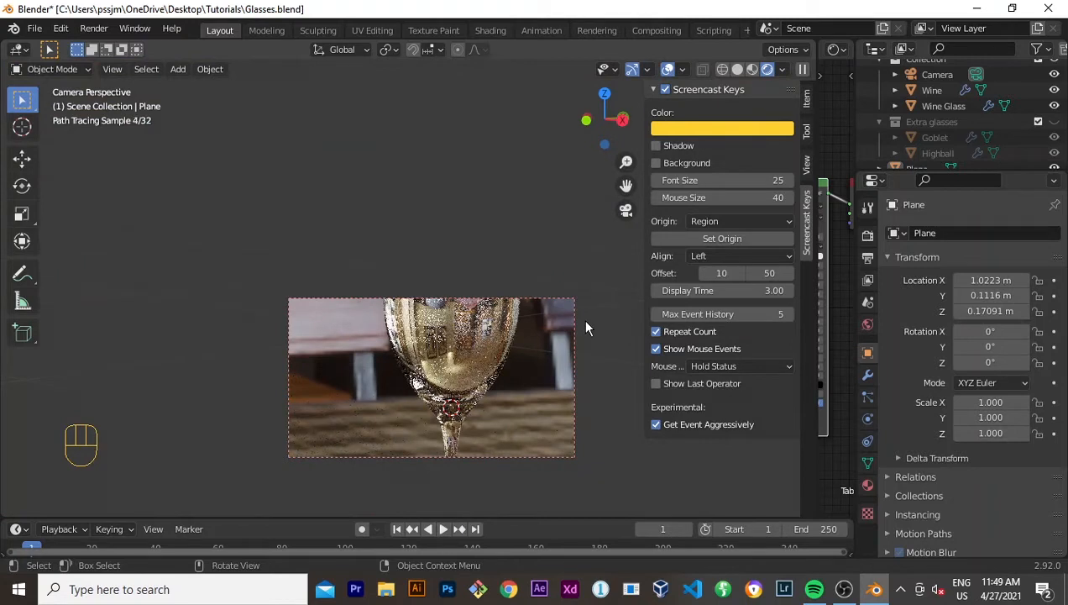
Step: Select the Wine object inside the glass and collapse the Screencast Keys sidebar
click(480, 359)
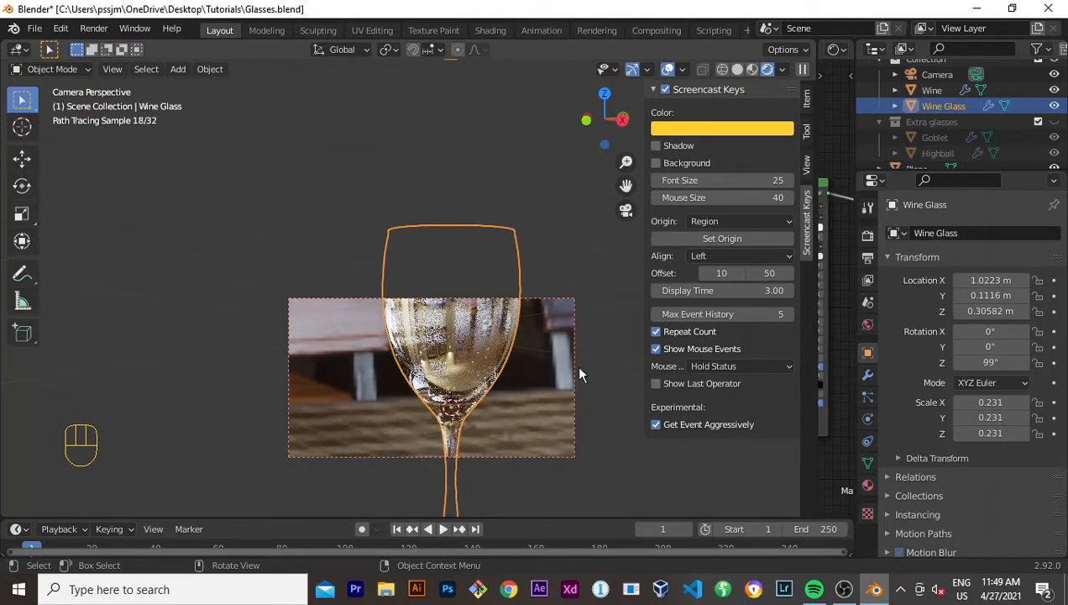
click(531, 366)
click(455, 361)
click(457, 353)
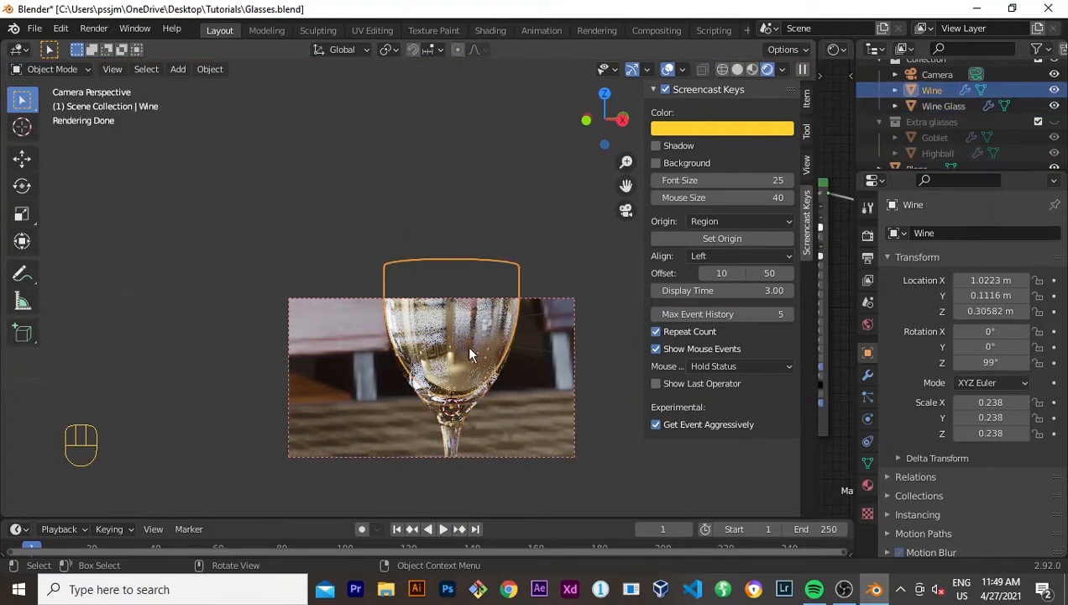
scroll(601, 335, down, 1)
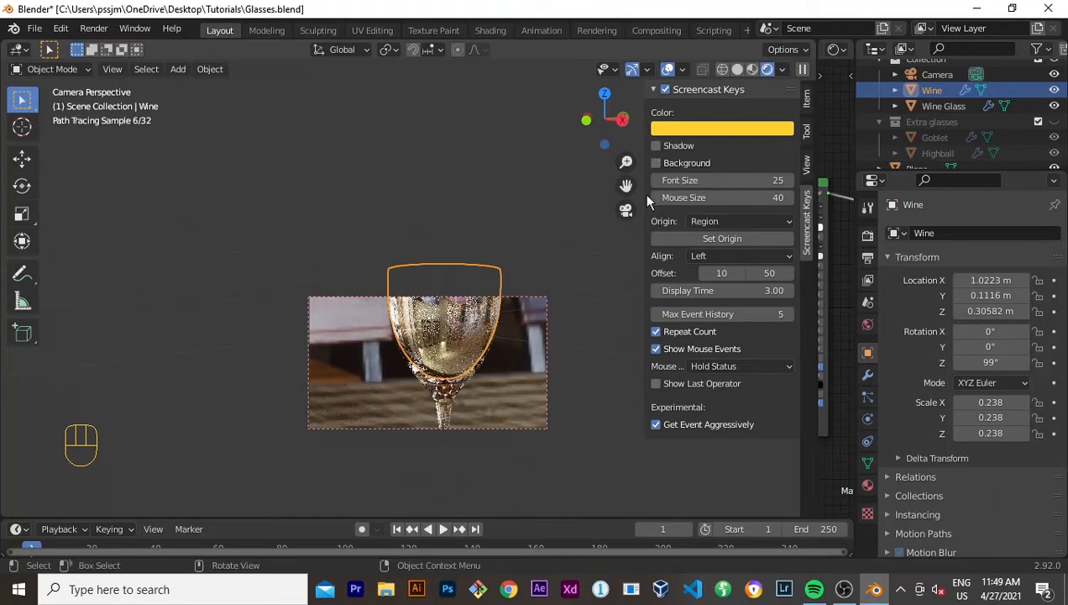
drag(641, 247, 785, 242)
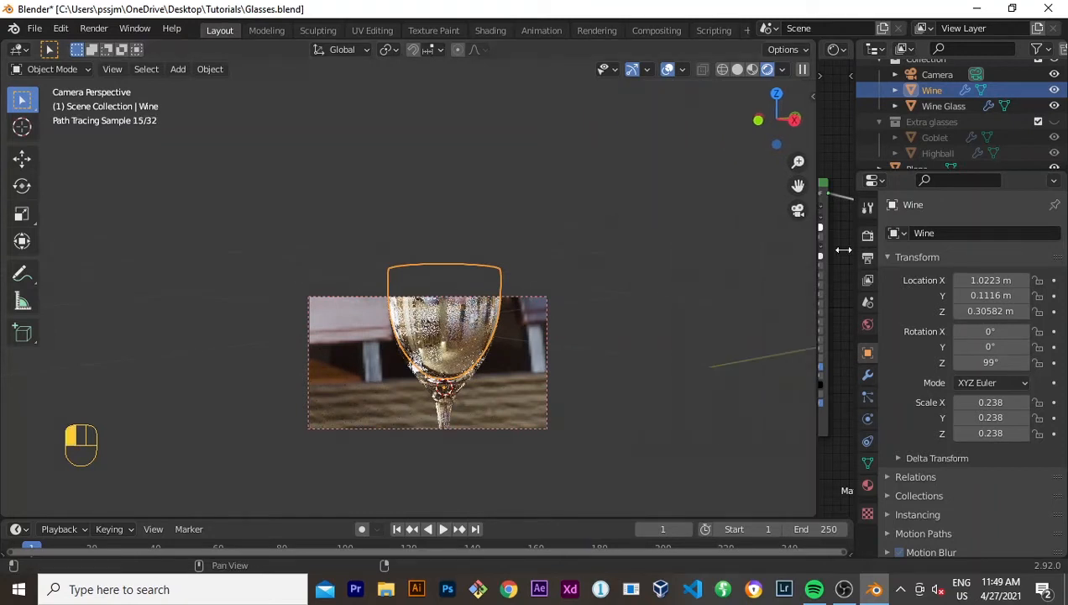
Step: Assign a Volume Absorption shader to the volume of the Wine object's material
scroll(925, 387, down, 5)
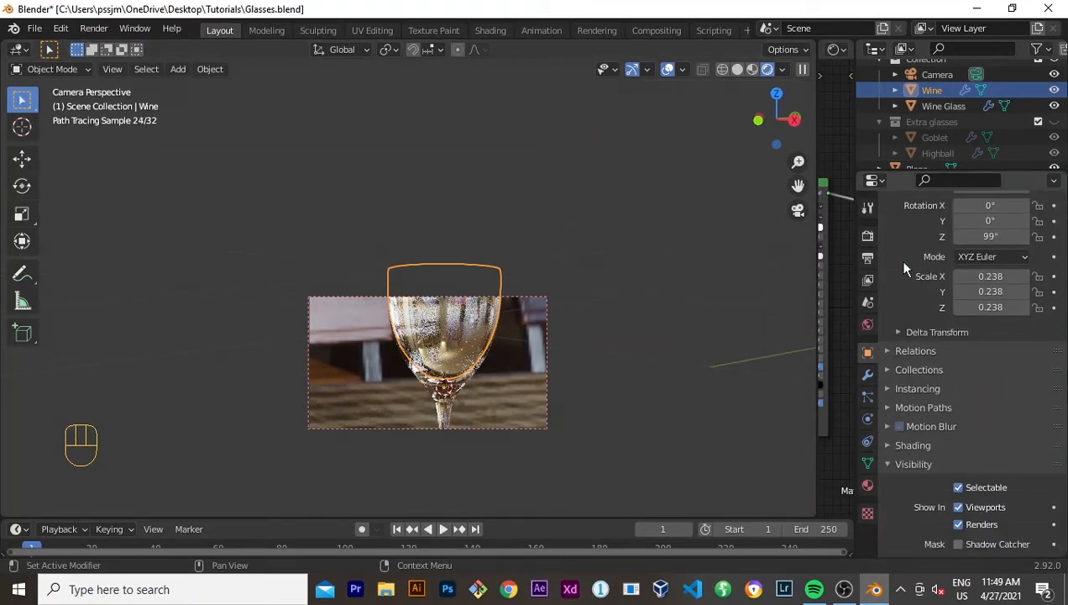
click(869, 485)
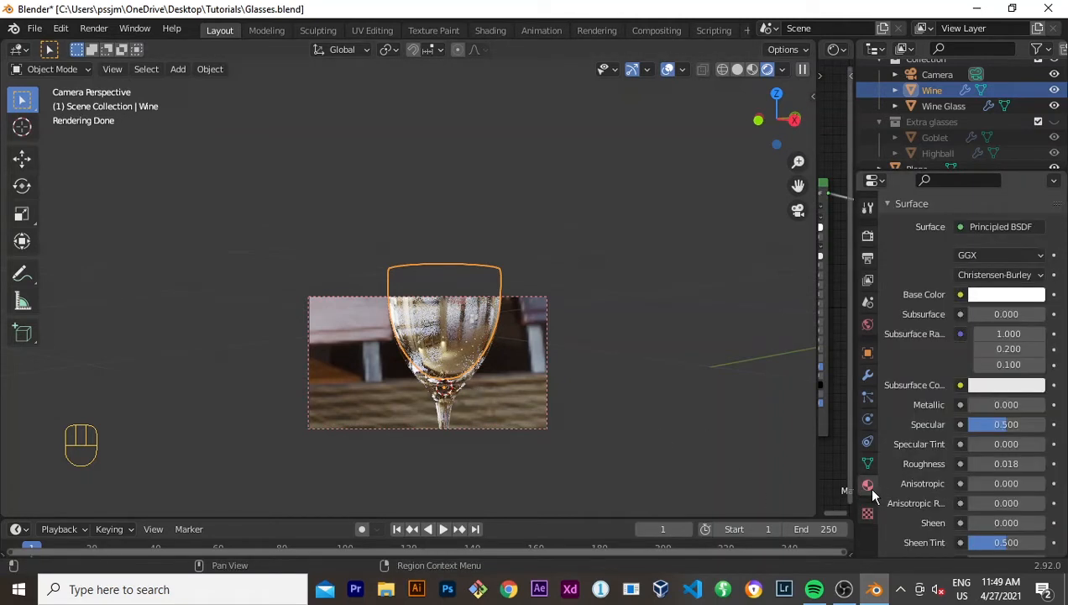
scroll(920, 488, down, 10)
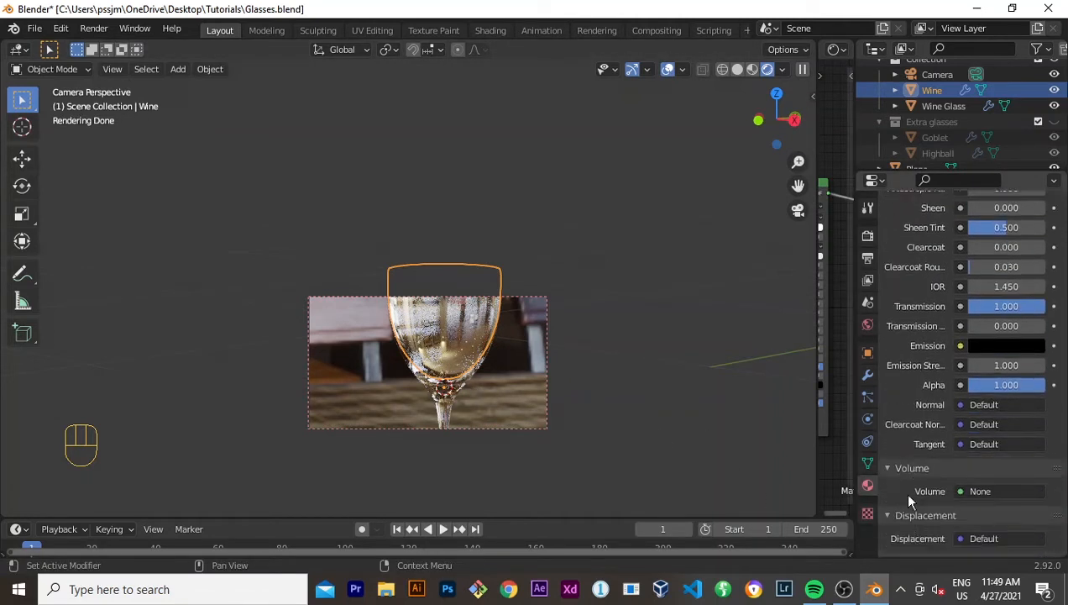
scroll(909, 502, down, 1)
click(979, 461)
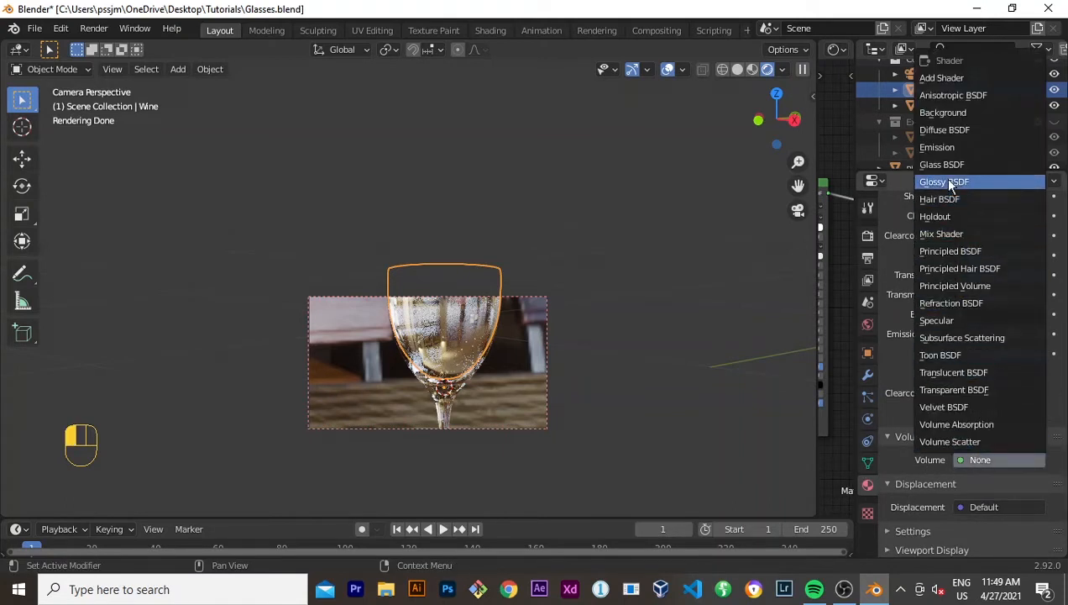
click(977, 459)
click(979, 426)
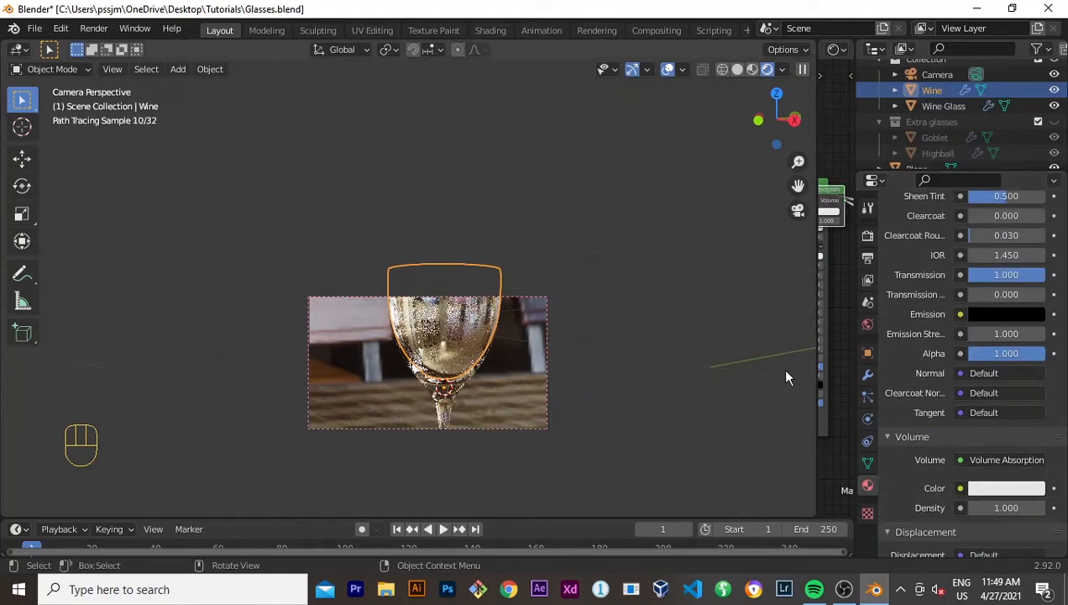
Step: Enlarge the shader editor and move the Volume Absorption node into the space between the Principled BSDF and Material Output nodes
drag(815, 379, 575, 369)
scroll(707, 369, up, 2)
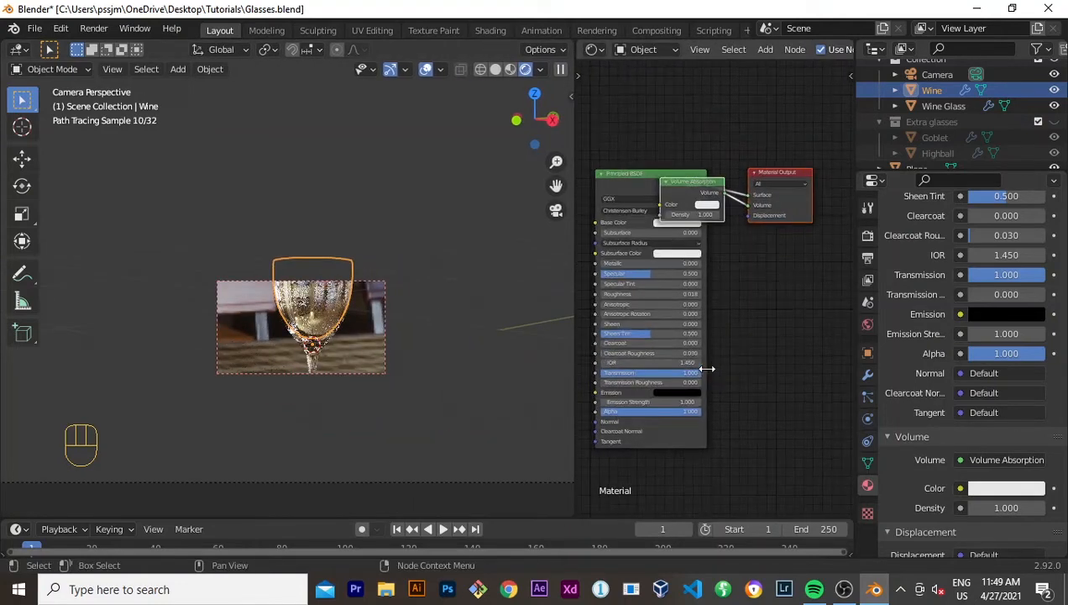
drag(805, 199, 739, 267)
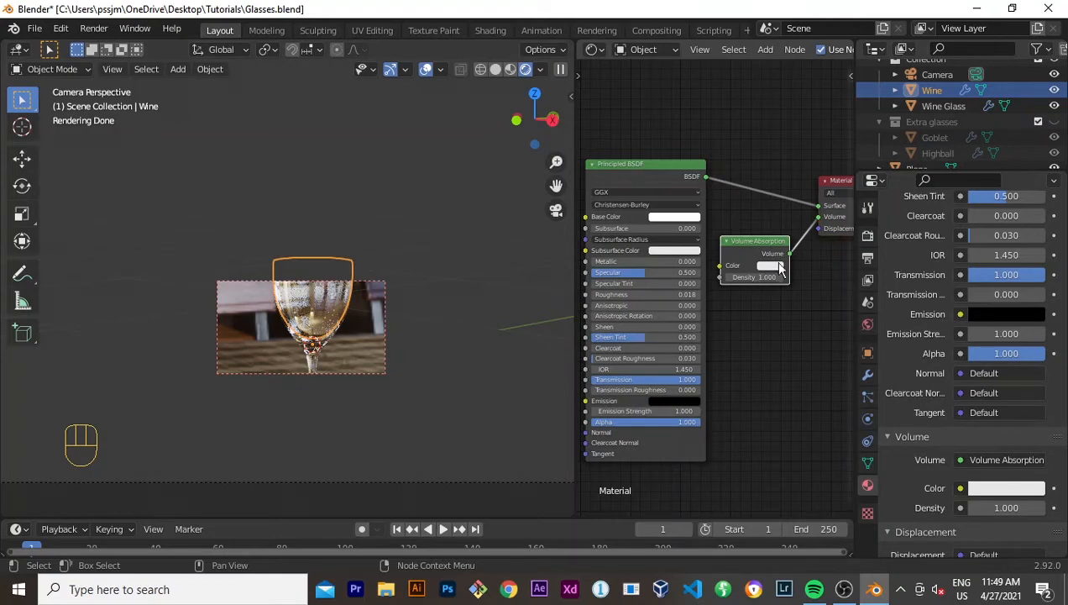
Step: Set the Volume Absorption colour to a bright red with hue 0.003 and saturation 0.995, raising its brightness value
click(771, 267)
mouse_move(804, 203)
mouse_down()
mouse_move(800, 180)
mouse_move(796, 192)
mouse_up()
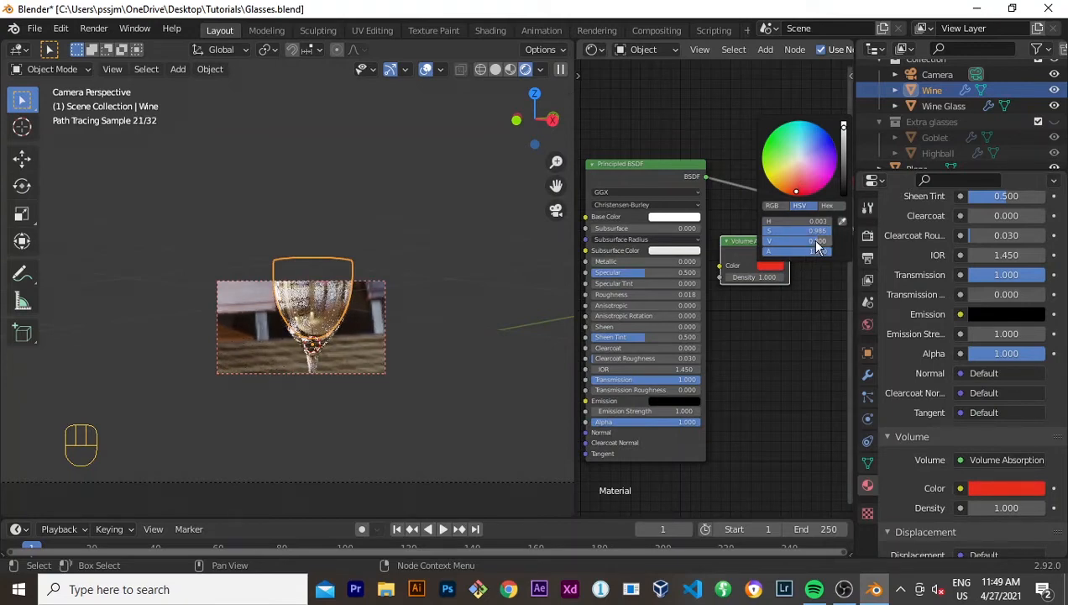
drag(817, 245, 830, 248)
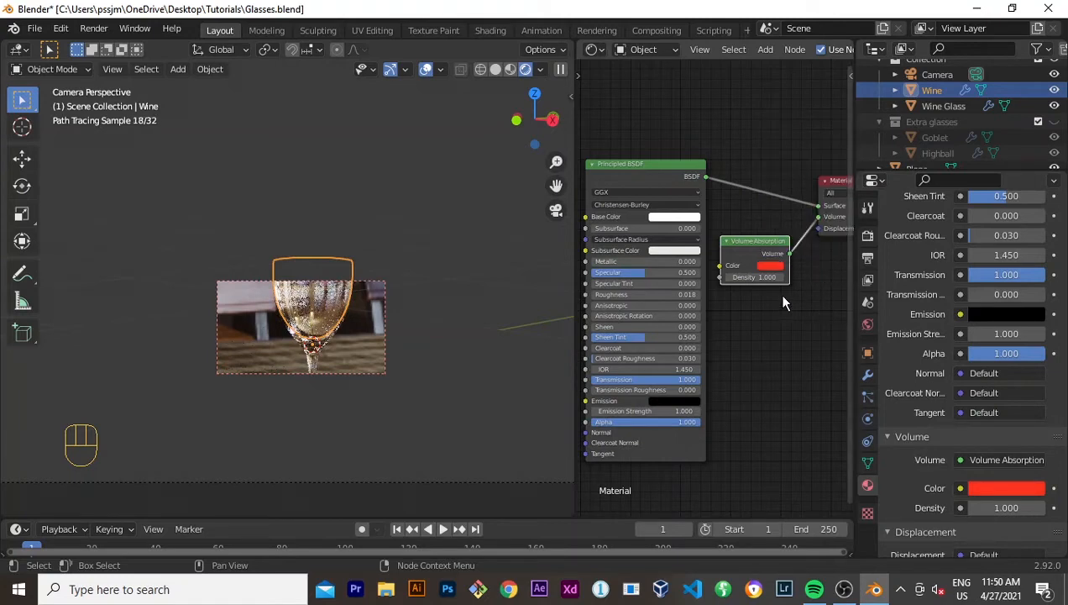
Step: Set the density of the Wine material's Volume Absorption node to 40
click(756, 277)
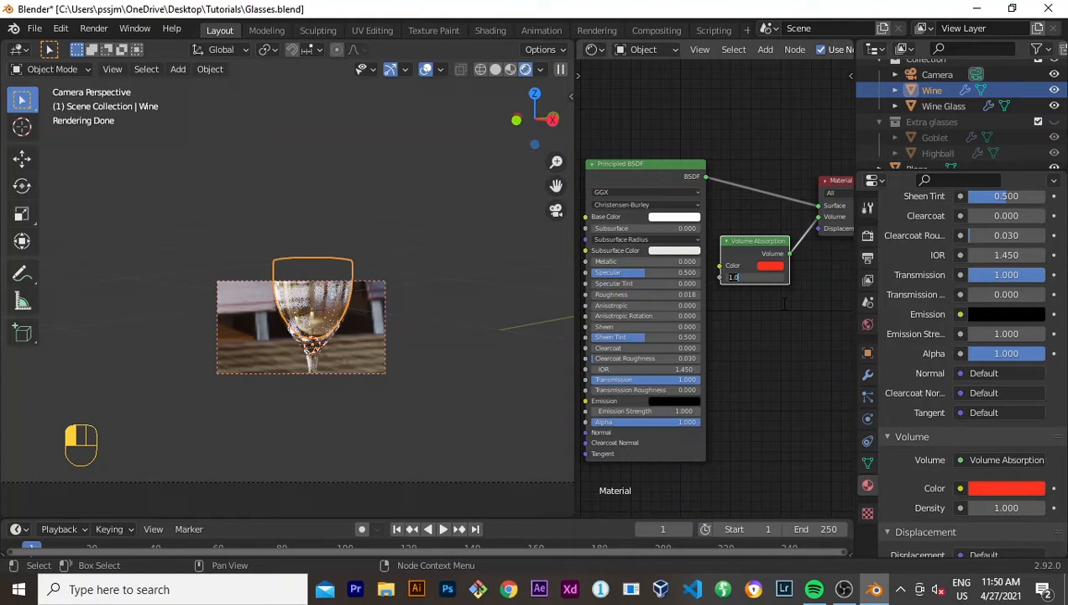
key(Return)
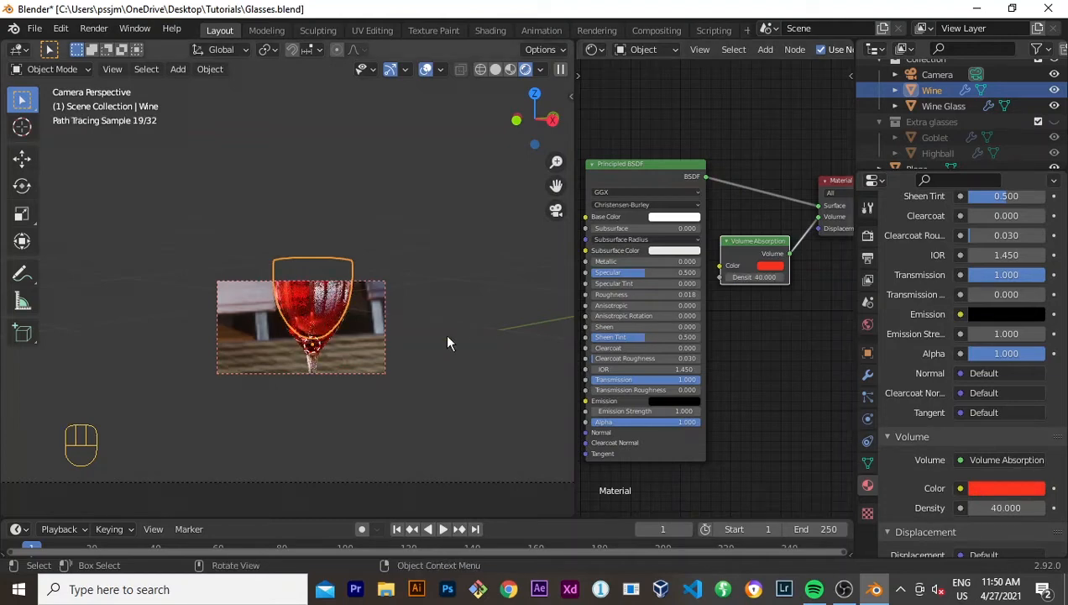
click(399, 432)
click(333, 296)
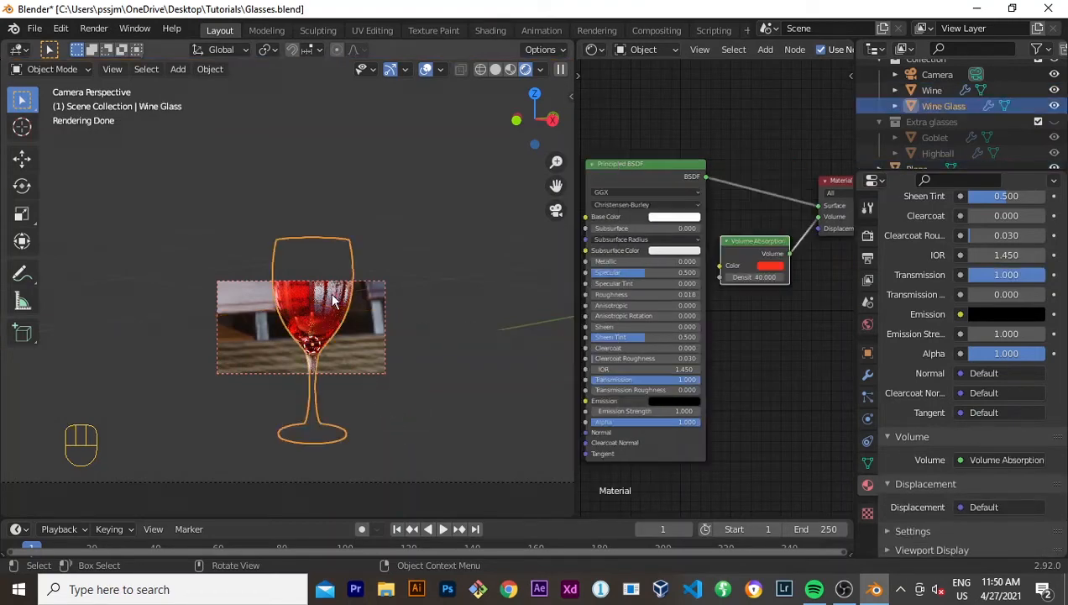
click(329, 262)
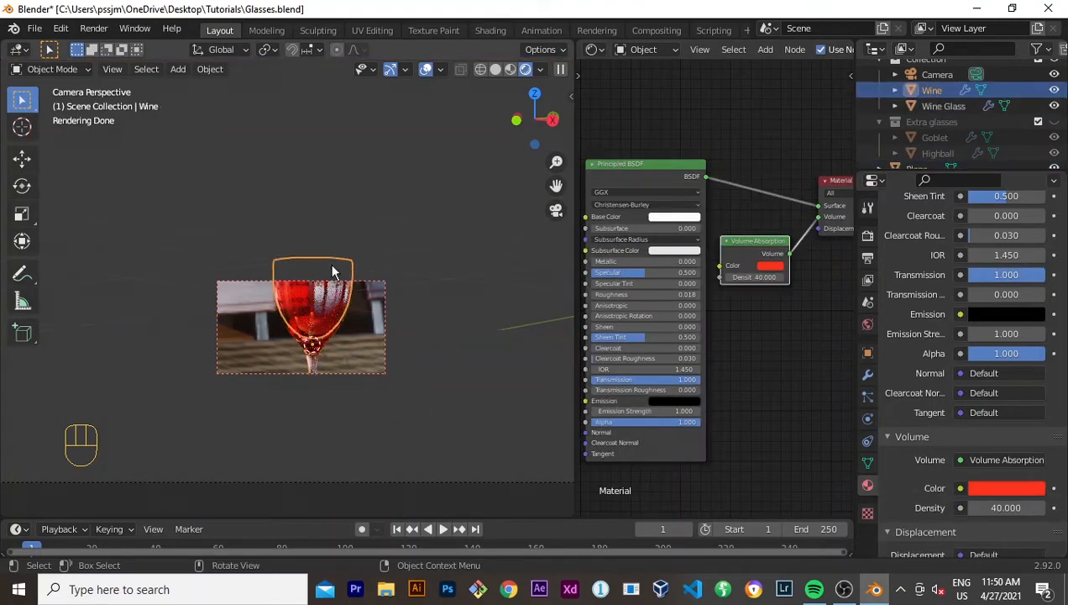
click(326, 329)
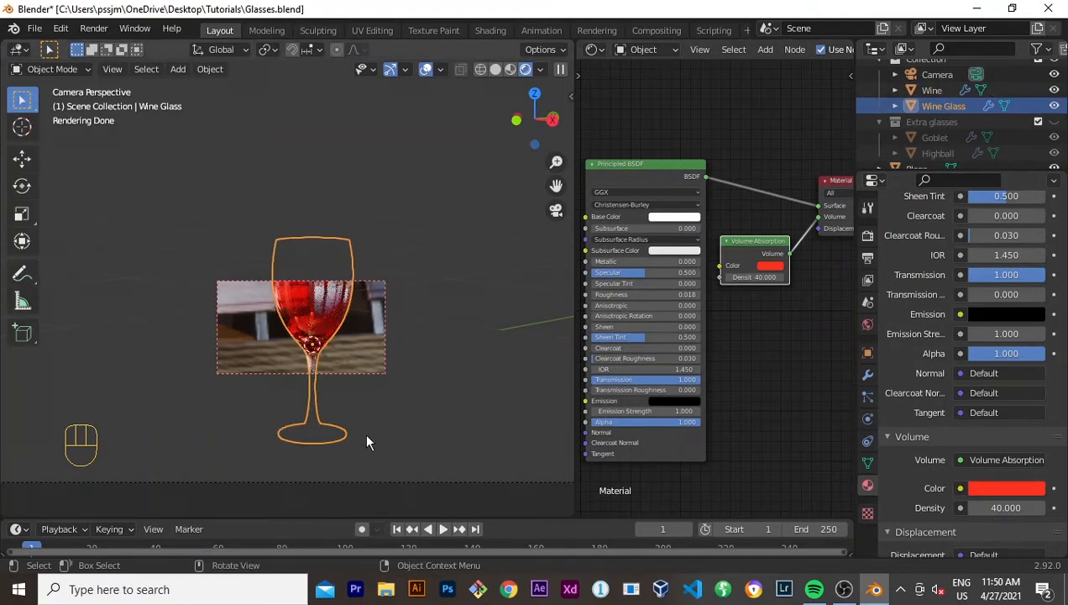
click(366, 442)
click(313, 370)
click(352, 380)
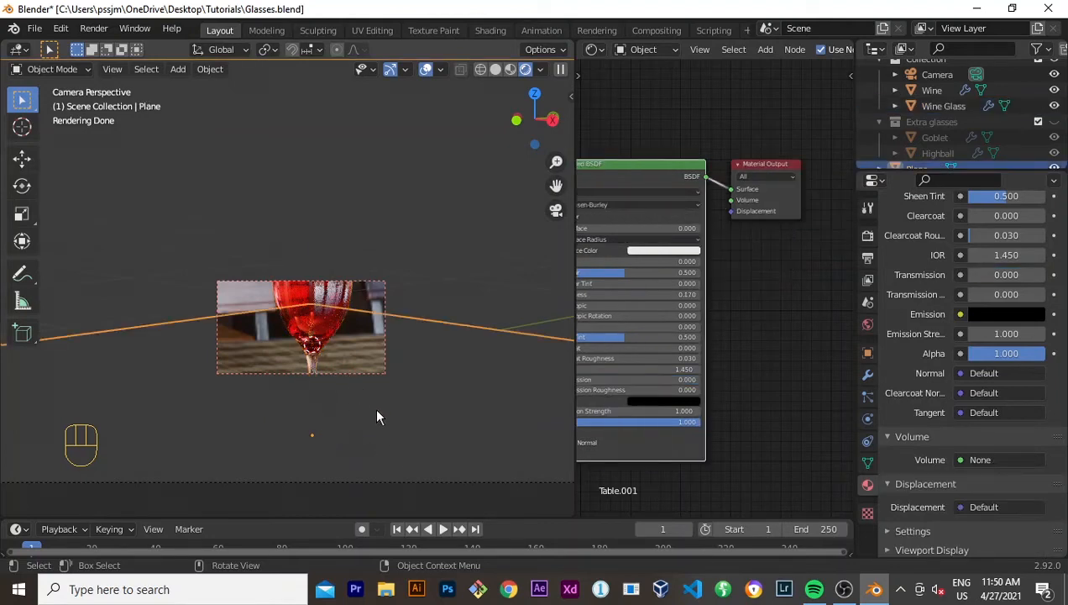
Step: Redraw the camera's render region as a taller frame around the wine glass's bowl and stem
key(ctrl+b)
drag(407, 425, 230, 206)
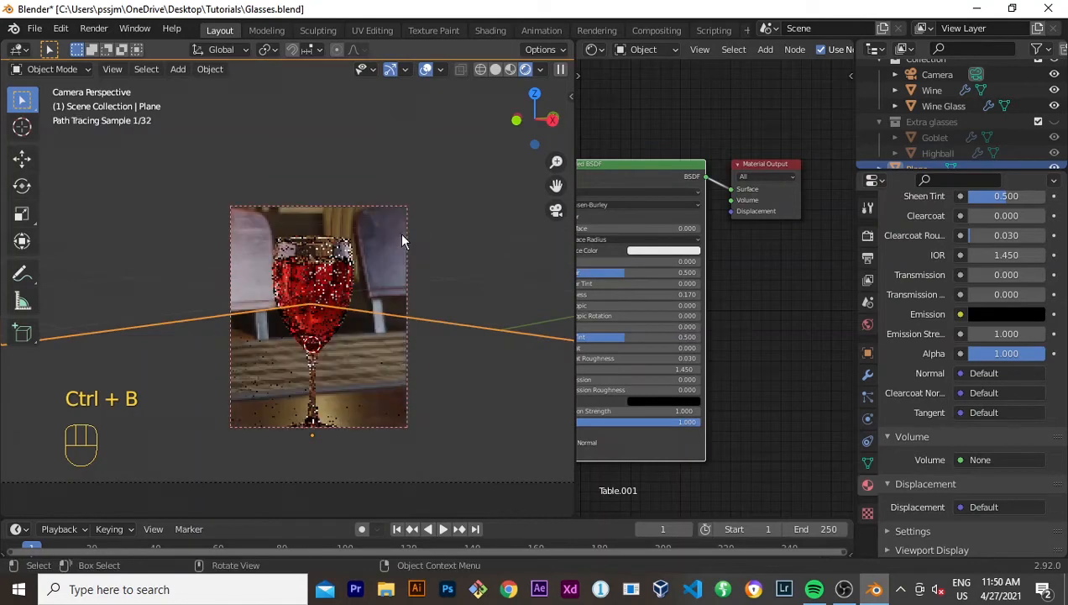
click(380, 440)
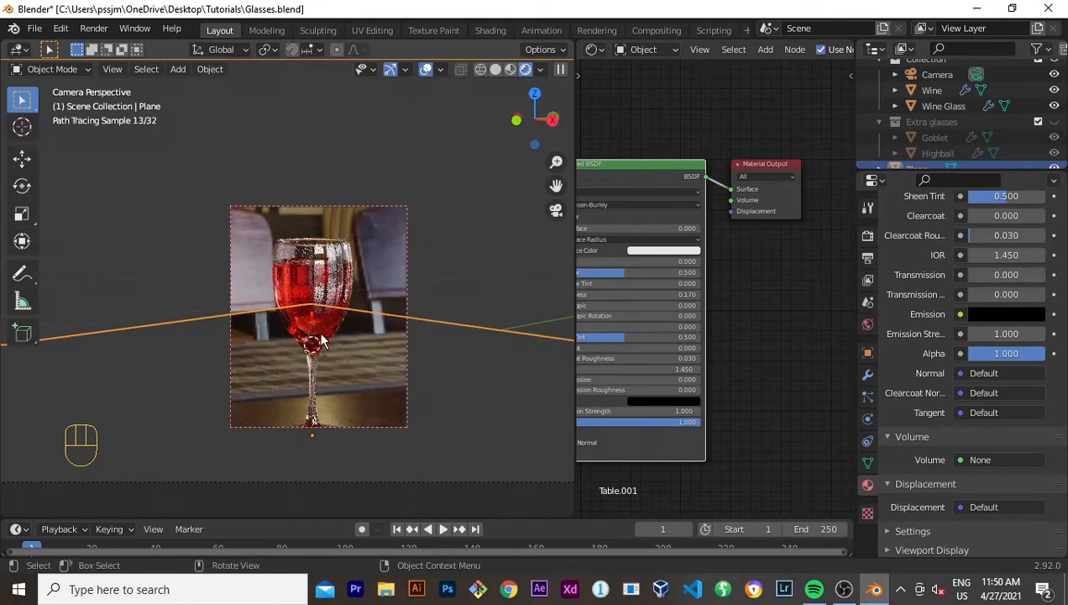
Step: Select the Wine object and darken its Volume Absorption colour to a deeper red by lowering the brightness
click(366, 353)
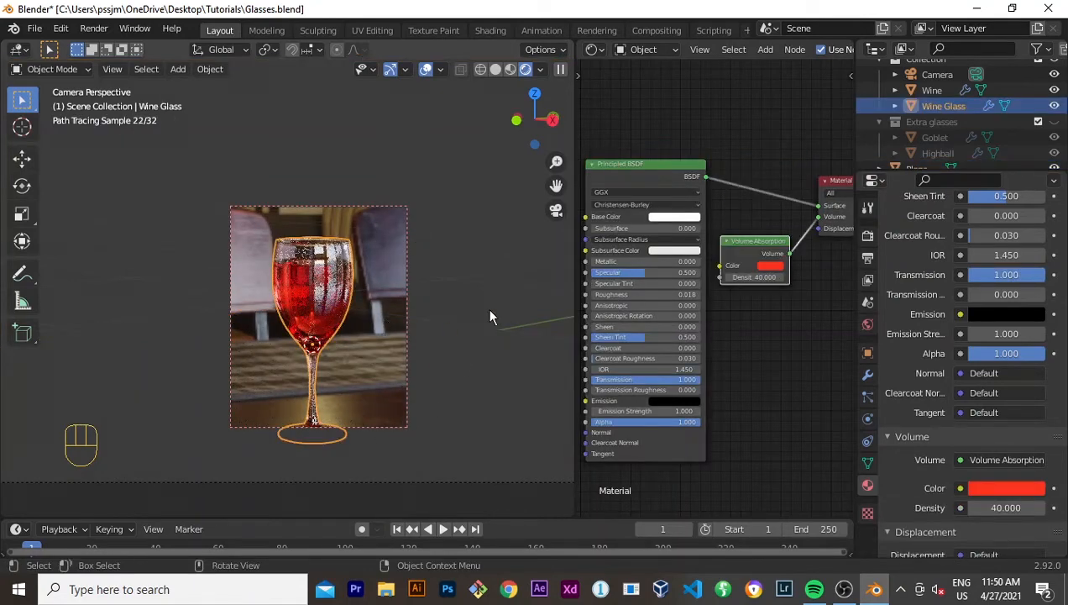
scroll(323, 313, up, 1)
click(351, 316)
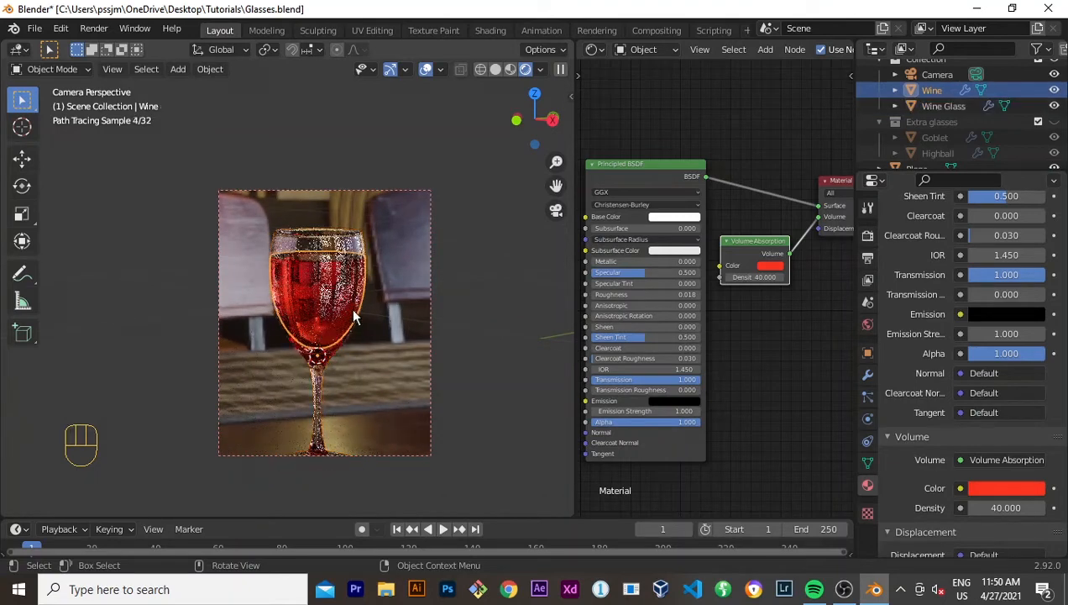
click(770, 266)
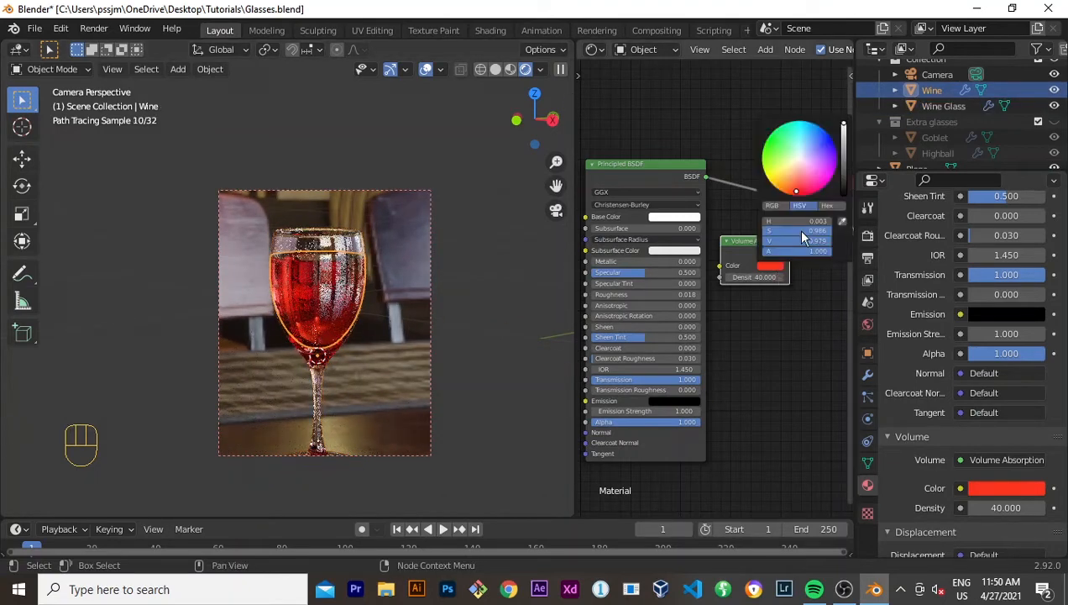
drag(844, 126, 844, 139)
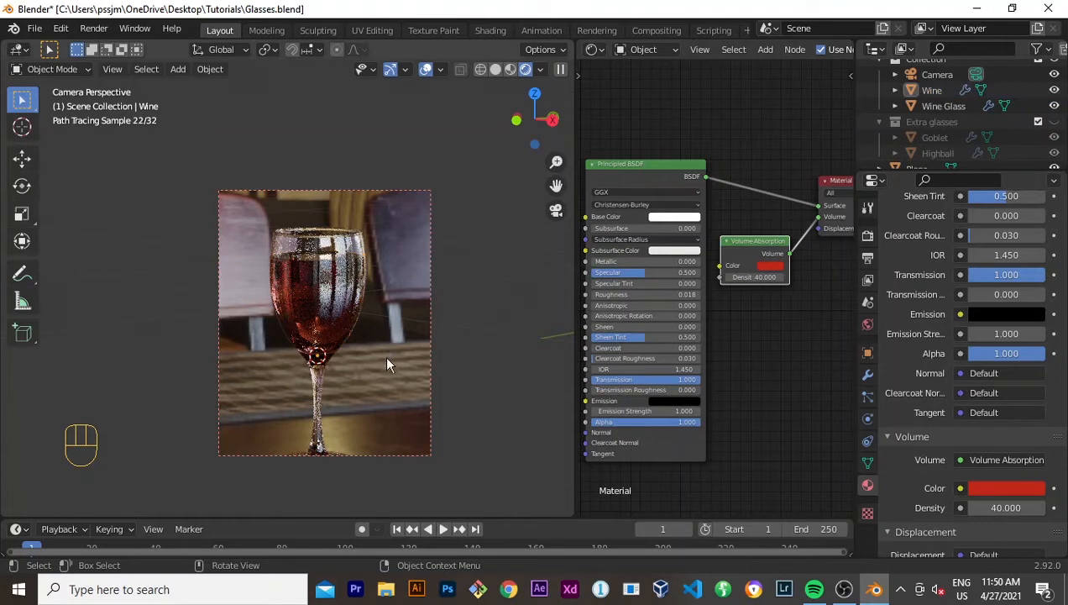
Step: Examine the darkened wine inside the glass from the front and through the camera
key(KP_1)
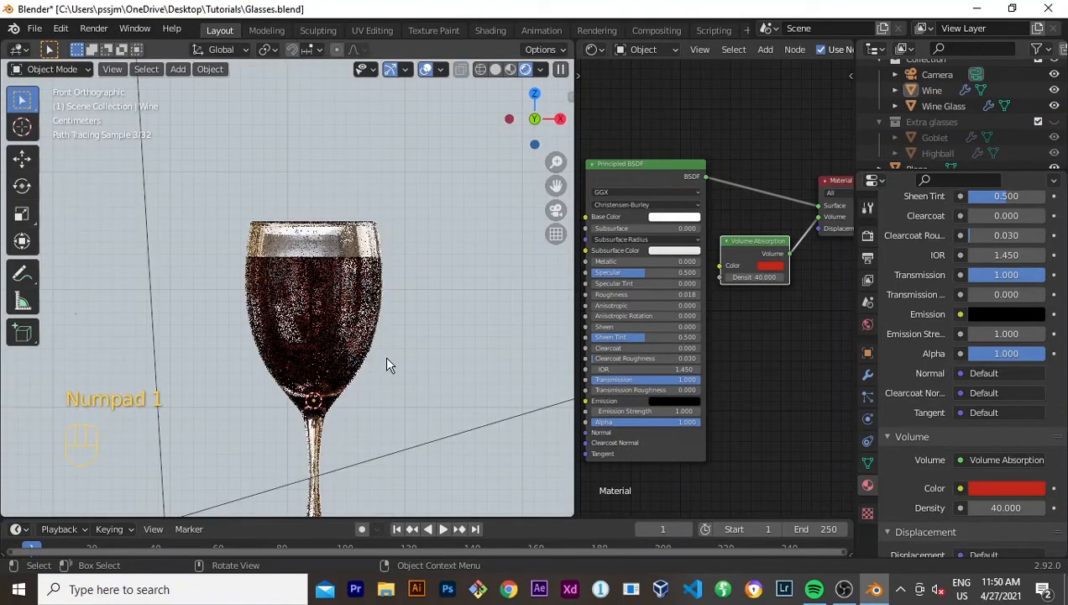
scroll(384, 367, down, 2)
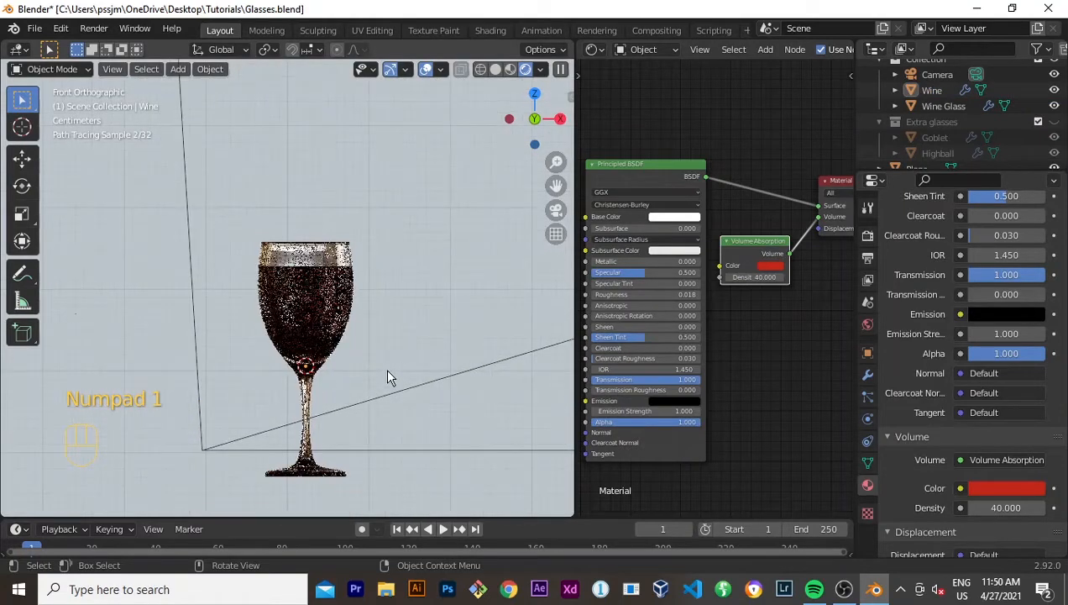
key(KP_0)
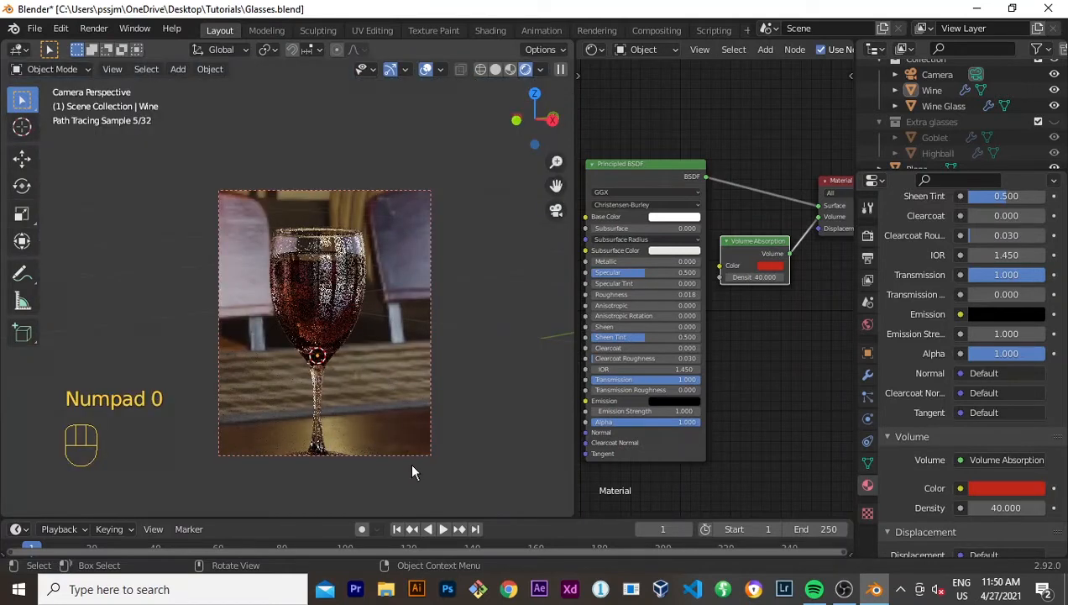
click(340, 354)
click(336, 329)
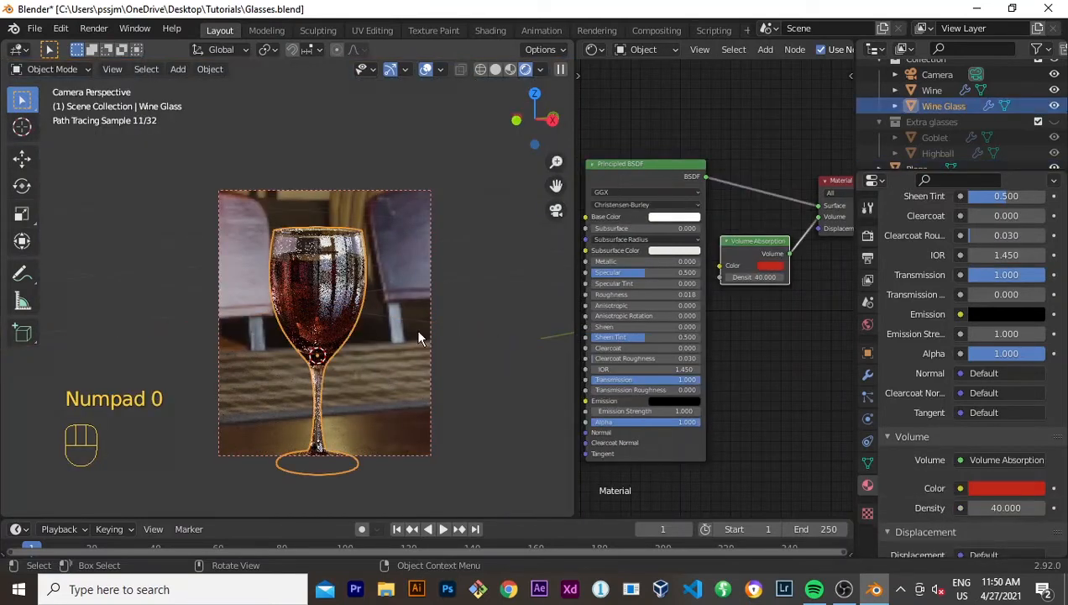
click(340, 334)
click(341, 334)
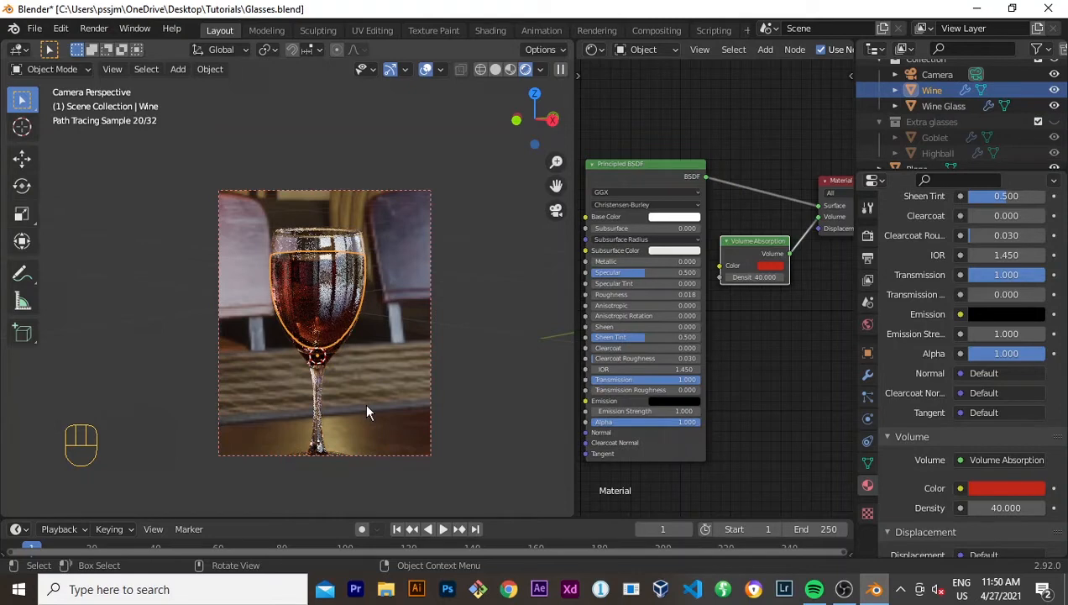
click(369, 461)
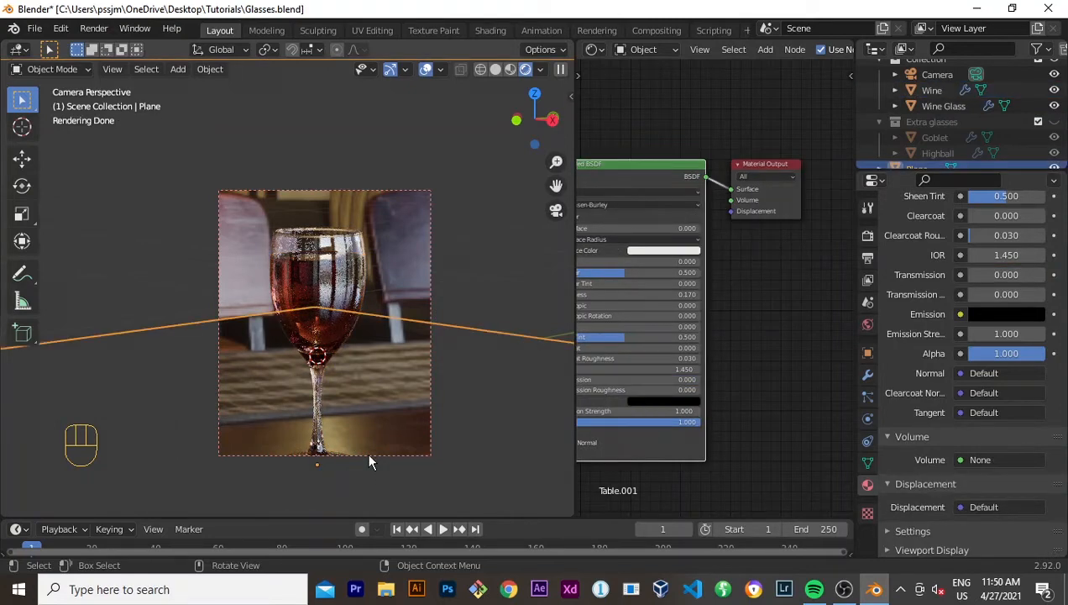
Step: Expand the render region to cover the entire camera frame and deselect all objects
scroll(366, 452, down, 2)
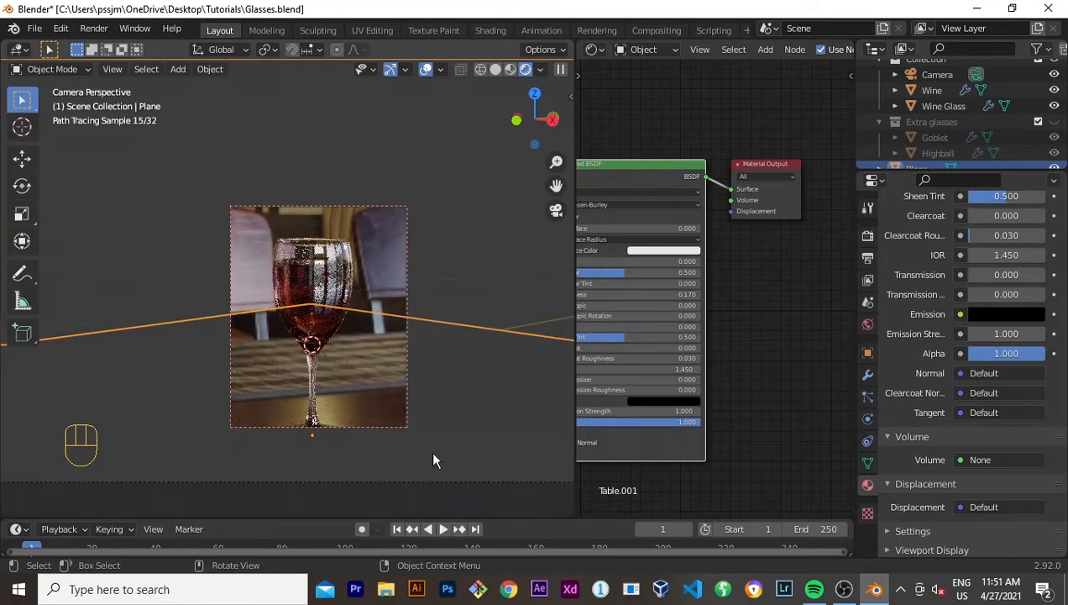
scroll(438, 460, down, 3)
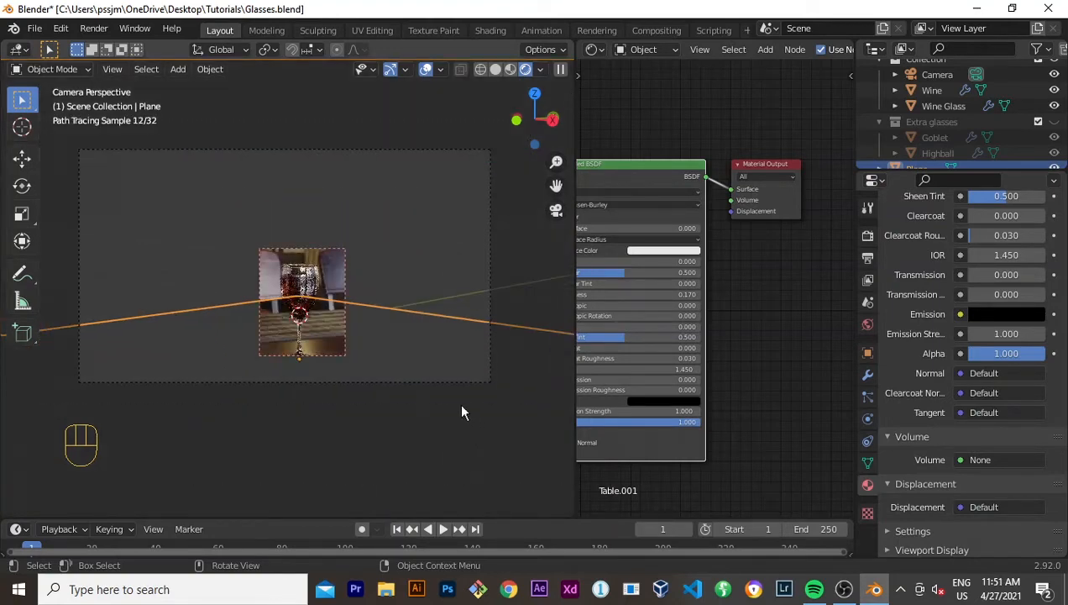
key(ctrl)
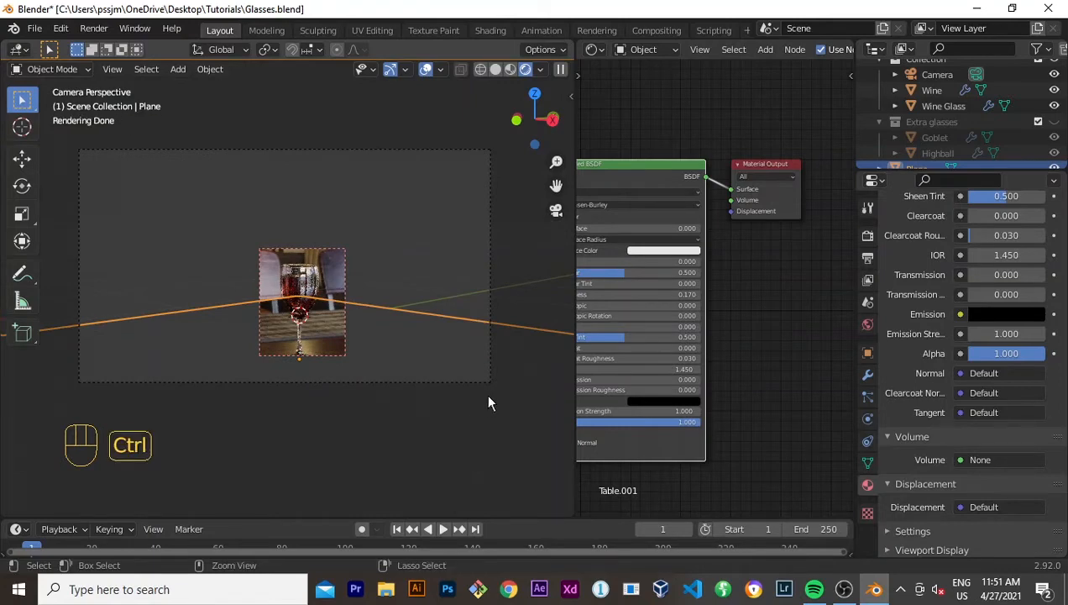
key(ctrl+super+b)
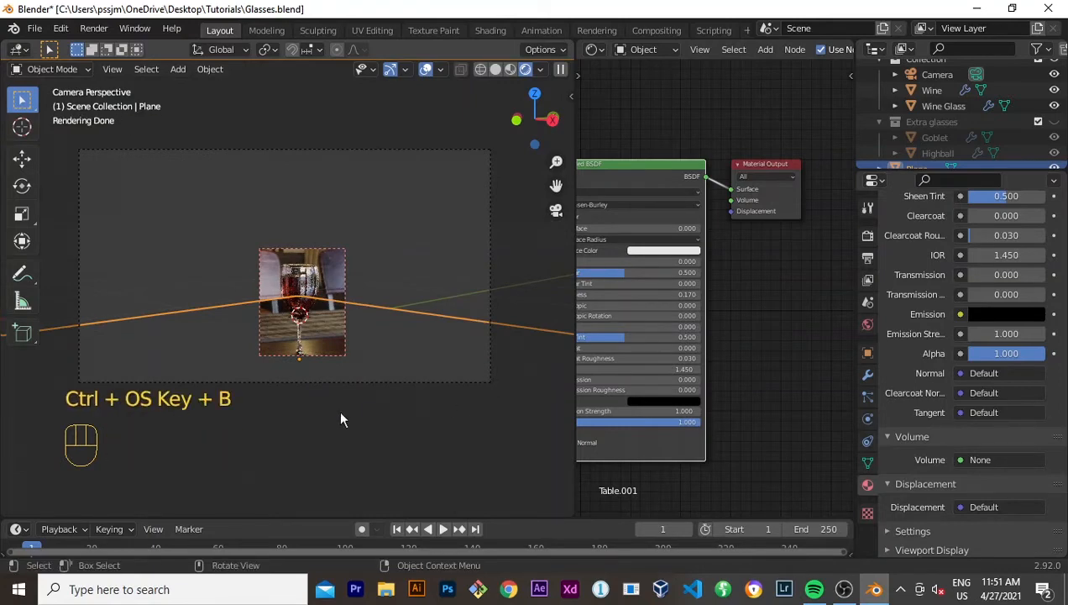
key(ctrl+b)
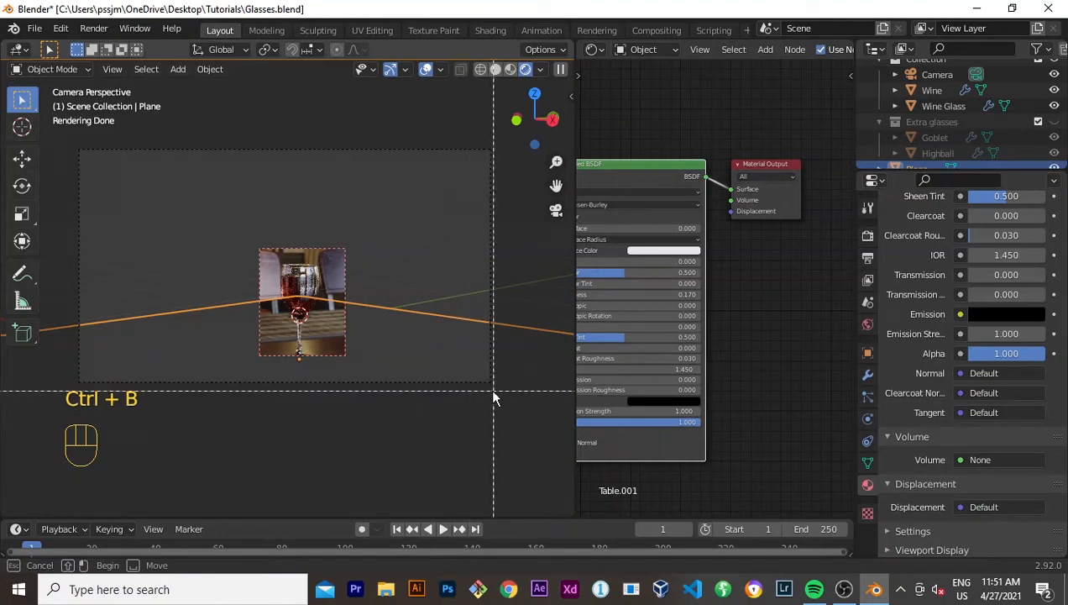
mouse_move(487, 379)
mouse_down()
mouse_move(168, 211)
mouse_move(77, 147)
mouse_up()
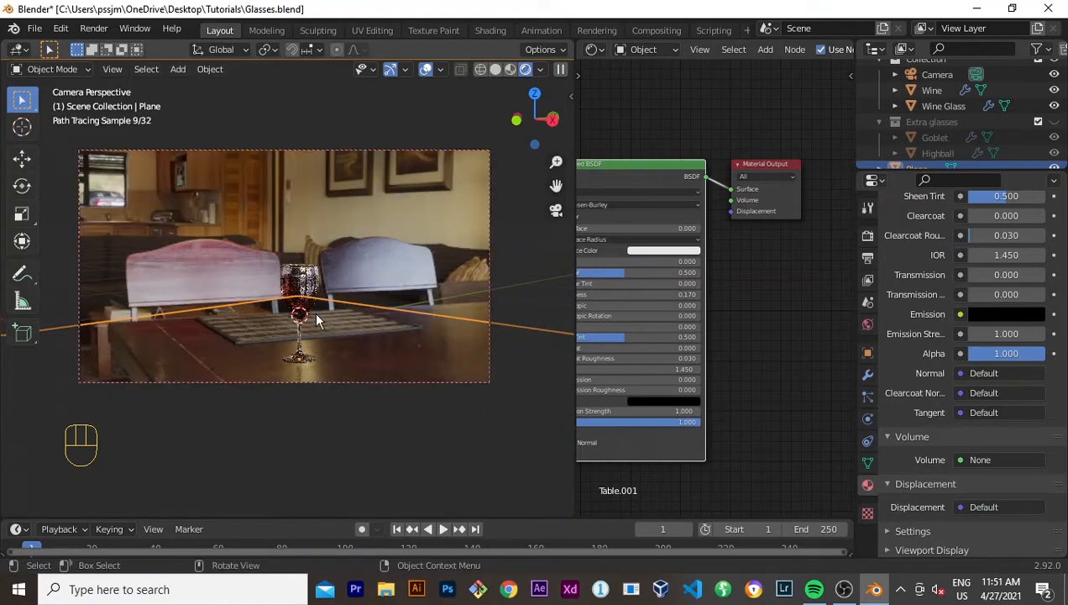
scroll(316, 317, up, 2)
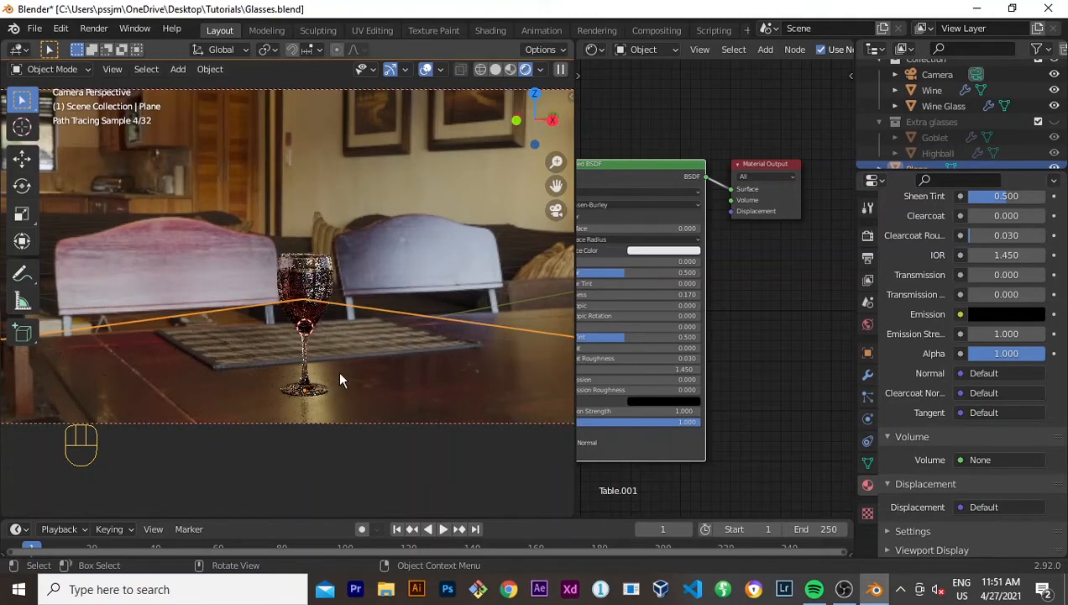
key(alt+a)
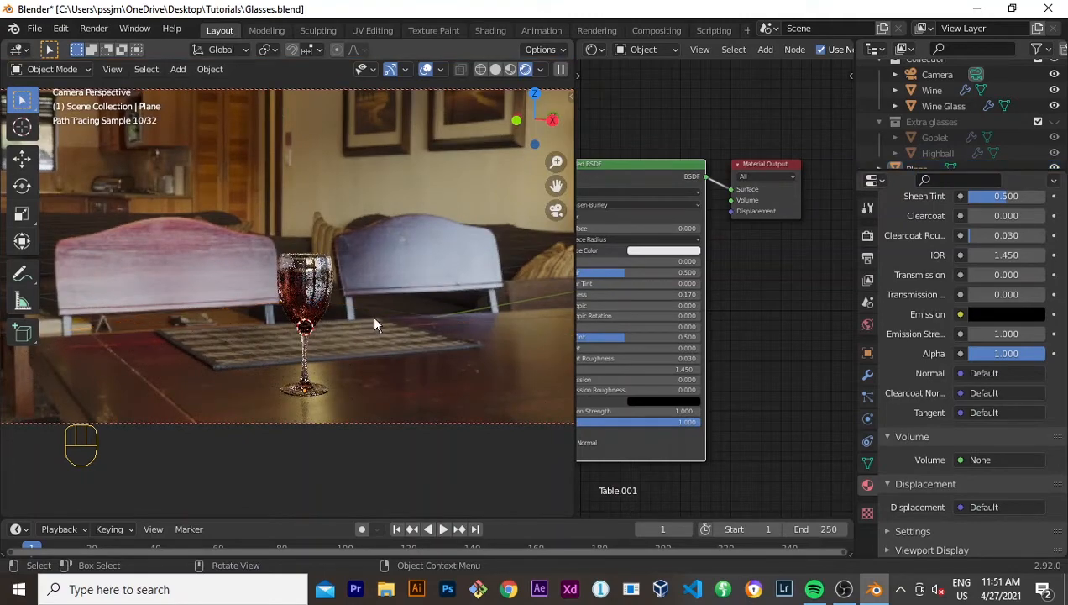
Step: Start a full render of the camera view and close the render window
key(F12)
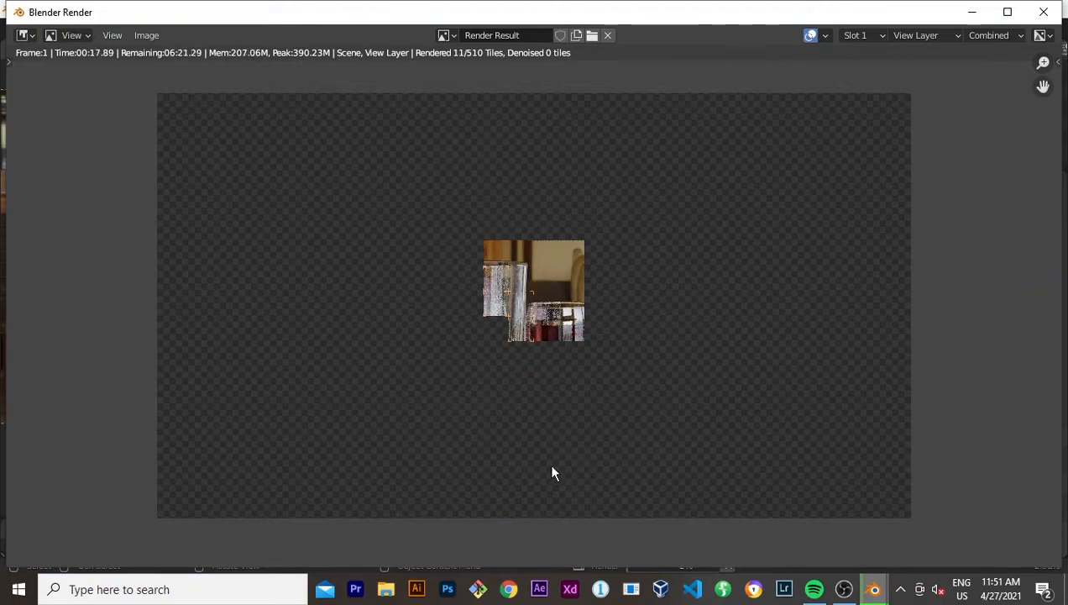
click(1043, 12)
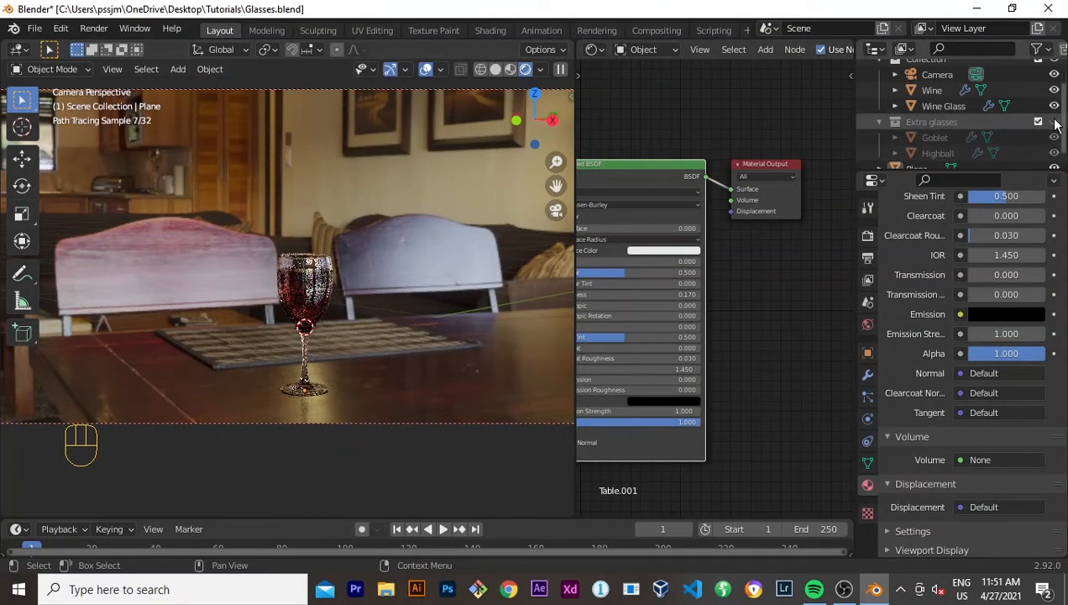
Step: Limit the render region to a tight box around the wine glass in camera view and render the image
scroll(1056, 118, up, 2)
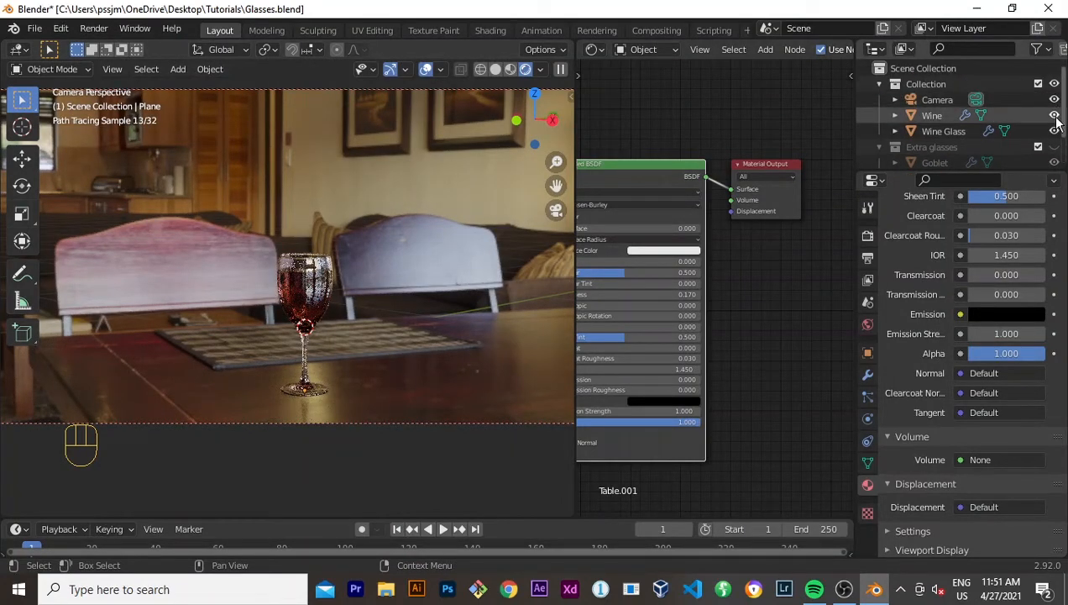
scroll(1057, 135, down, 2)
scroll(1056, 138, down, 1)
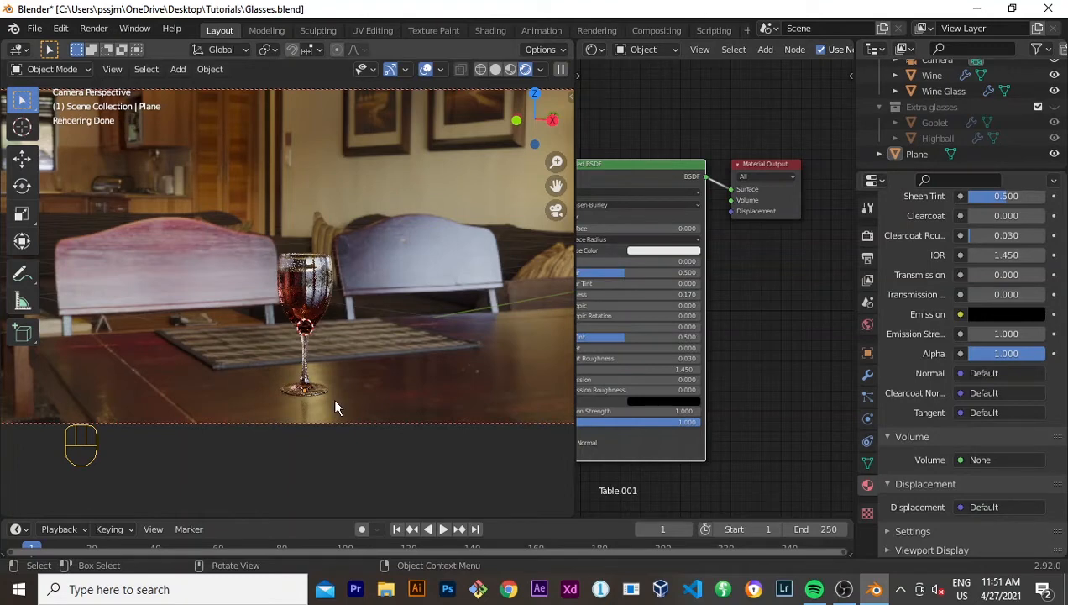
key(ctrl+b)
drag(335, 401, 270, 242)
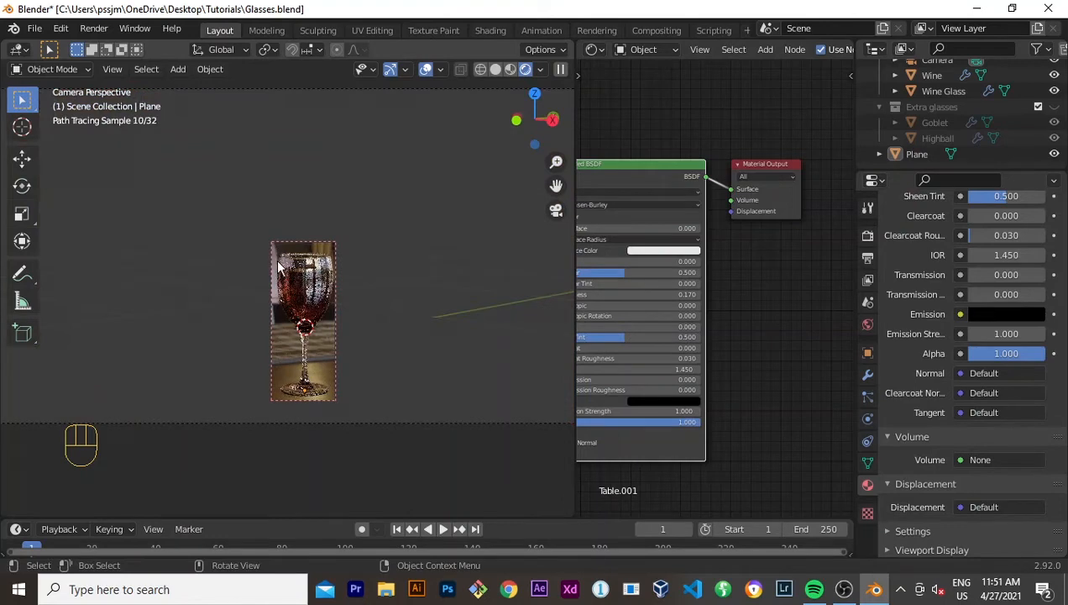
key(F12)
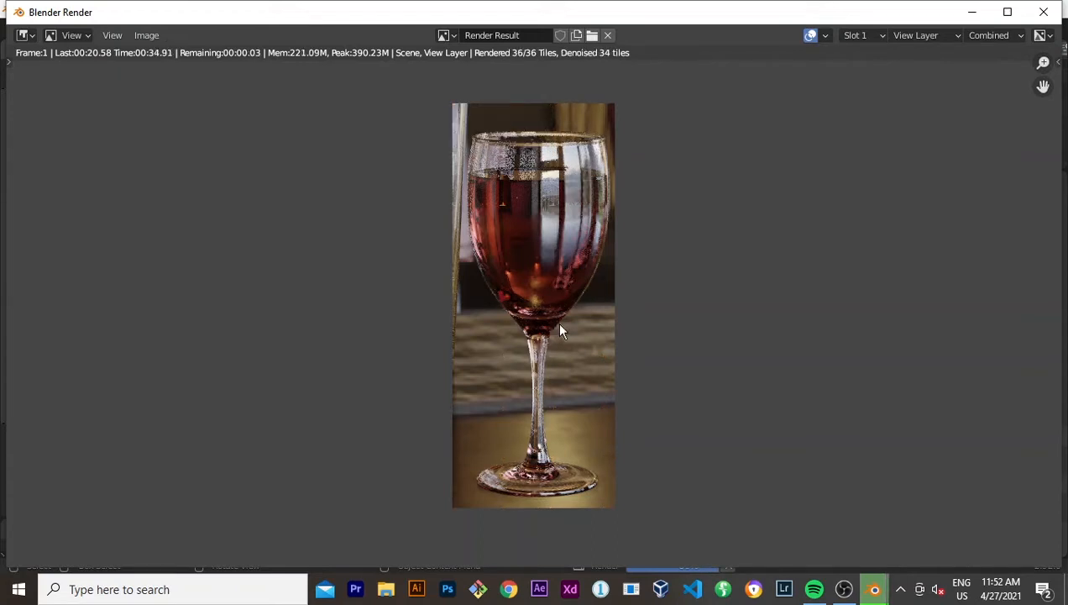
Step: Examine the rendered wine glass up close and close the render result
scroll(561, 329, down, 1)
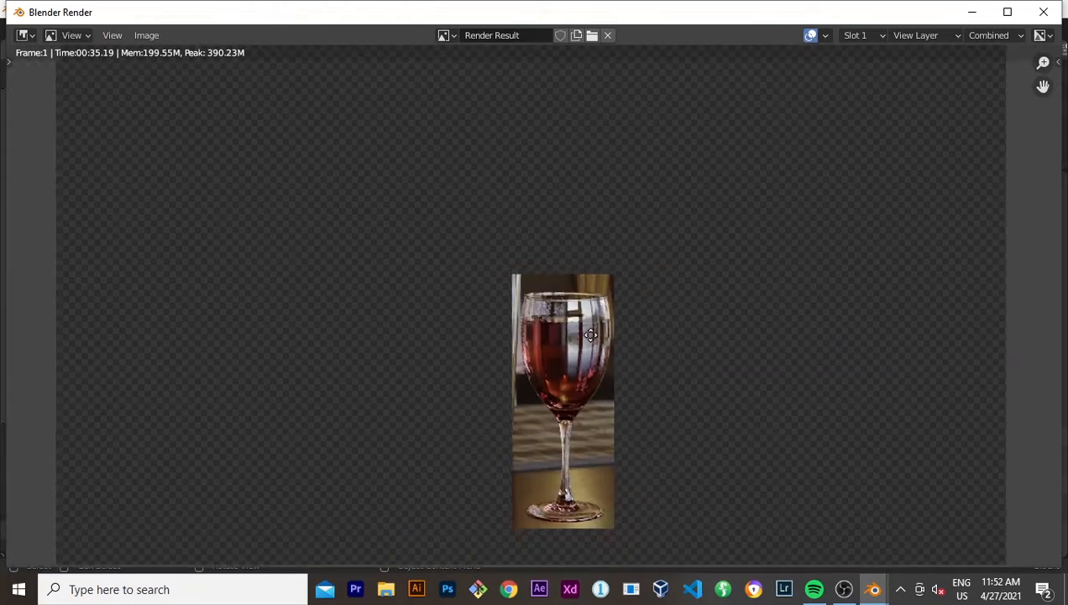
middle_drag(620, 417, 626, 323)
scroll(626, 323, up, 3)
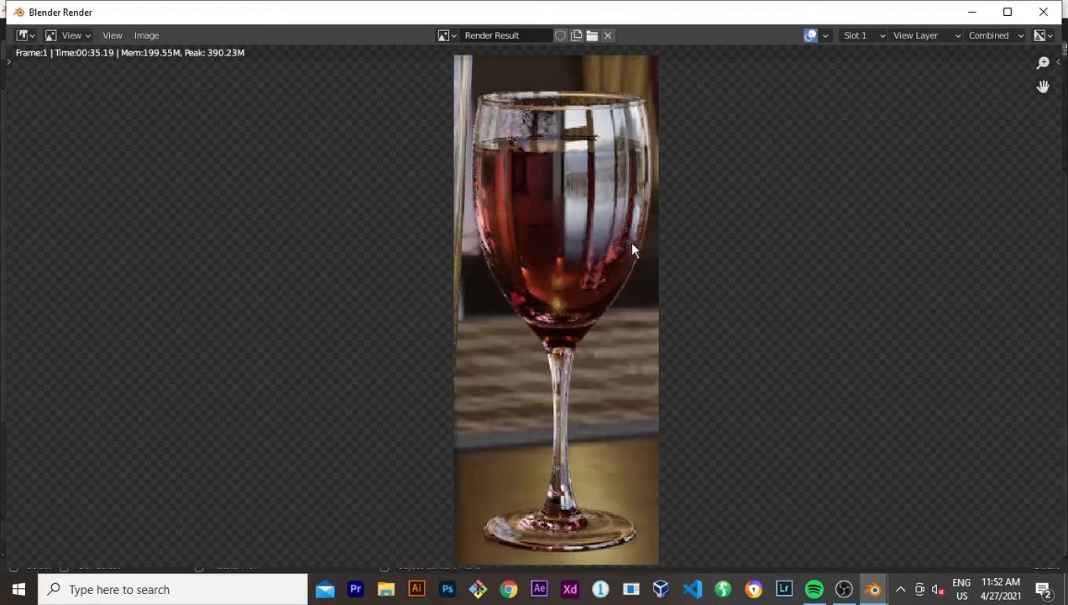
click(1043, 13)
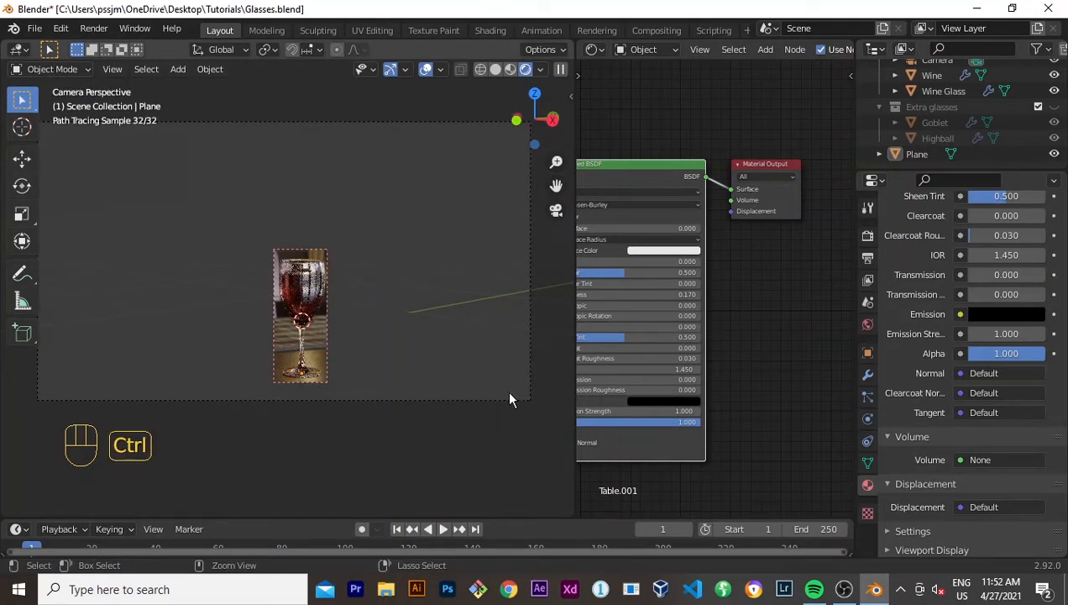
Step: Redraw the render region to cover the full camera frame and unhide the Extra glasses collection
key(ctrl+b)
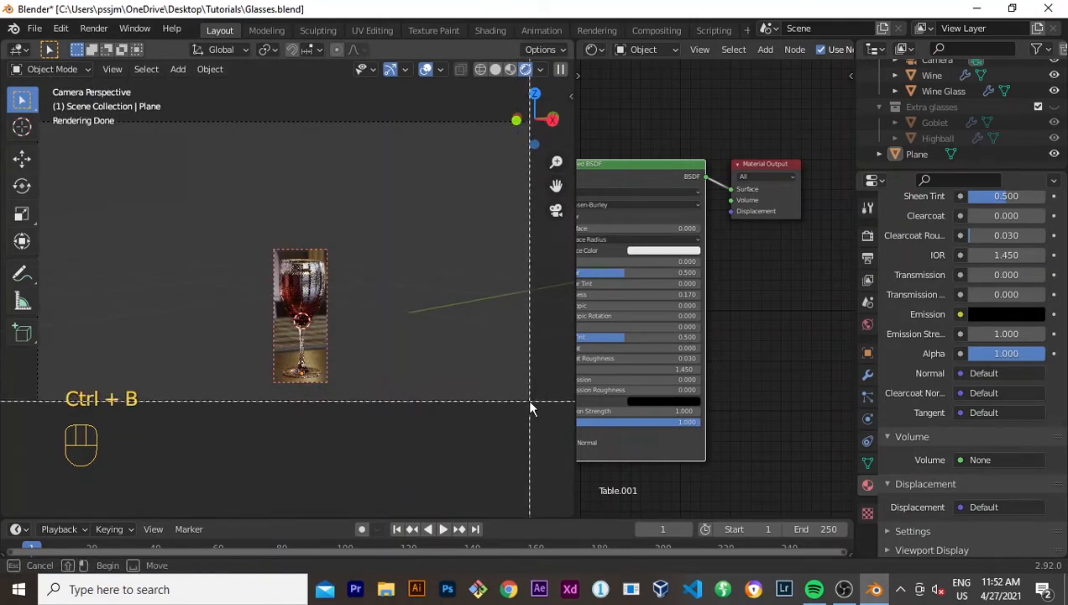
mouse_move(527, 400)
mouse_down()
mouse_move(224, 347)
mouse_move(139, 134)
mouse_move(36, 119)
mouse_up()
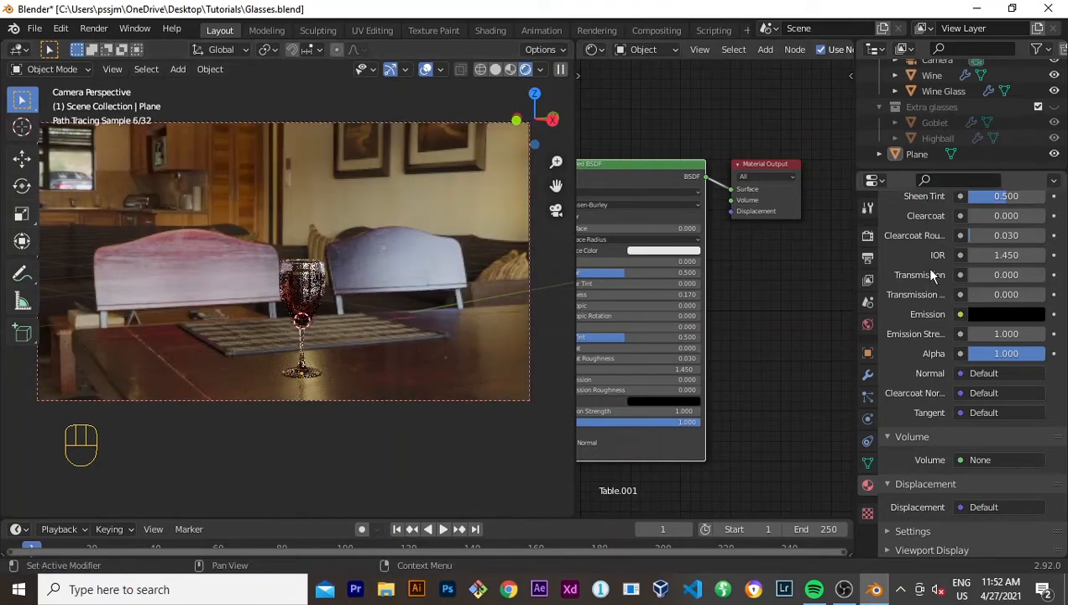
click(1038, 108)
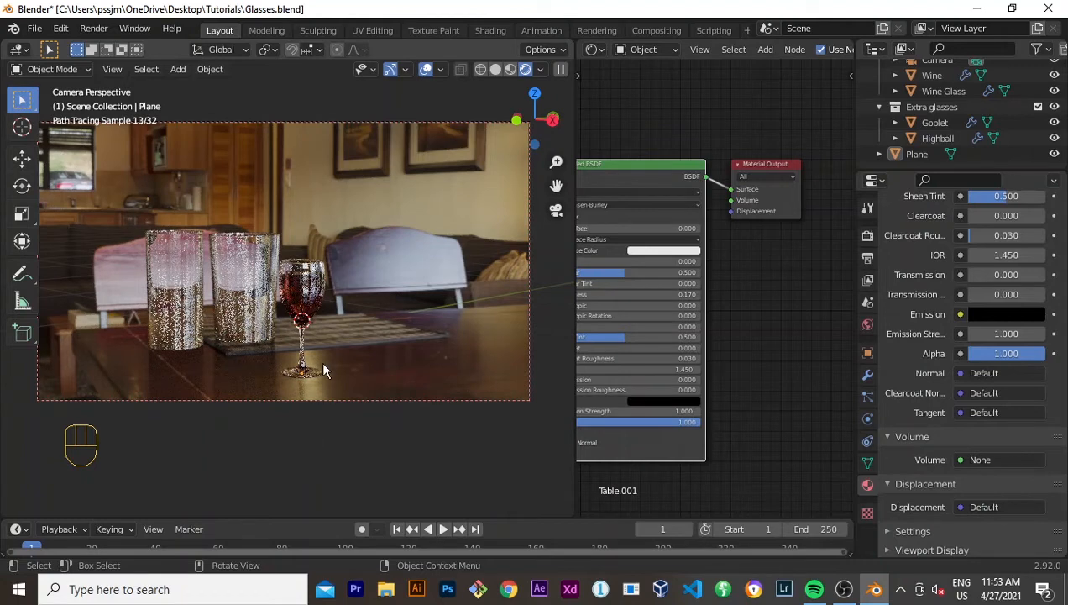
Step: Show the scene from the front in solid shading with all the glasses in view
key(KP_1)
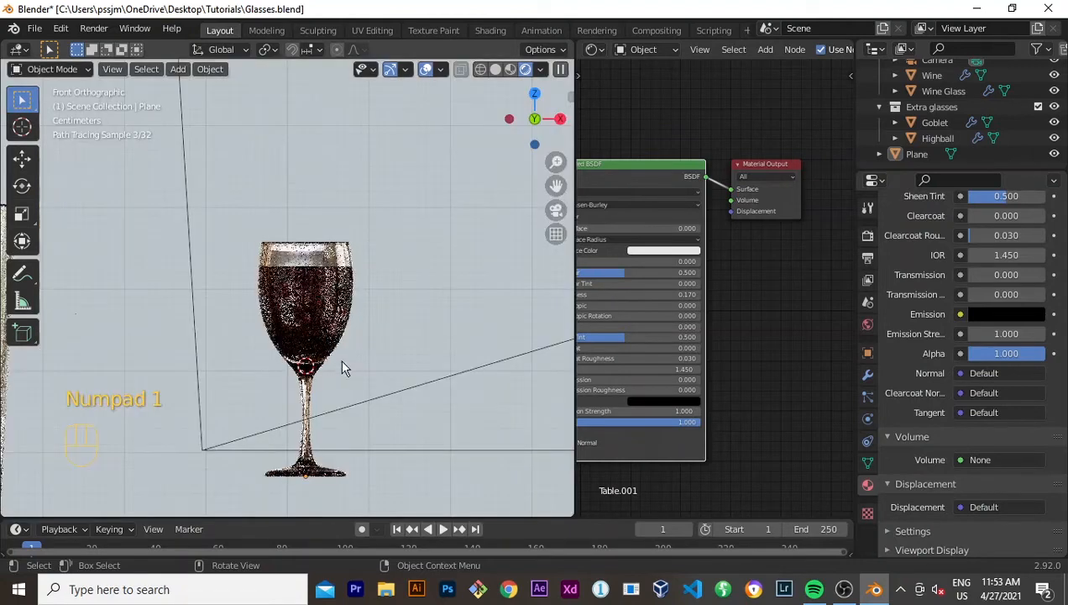
scroll(344, 367, down, 6)
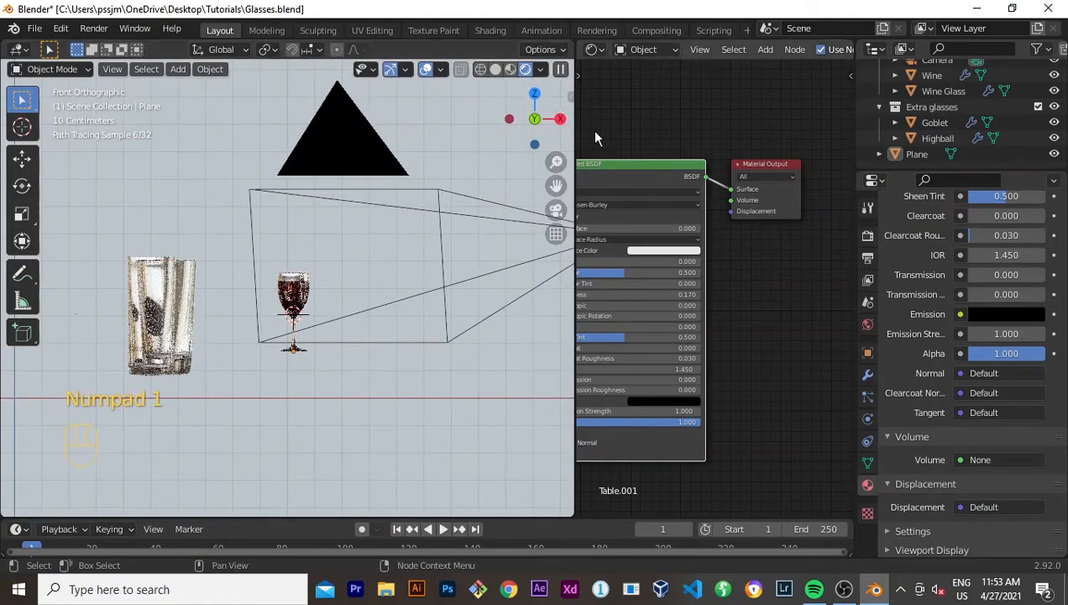
click(497, 69)
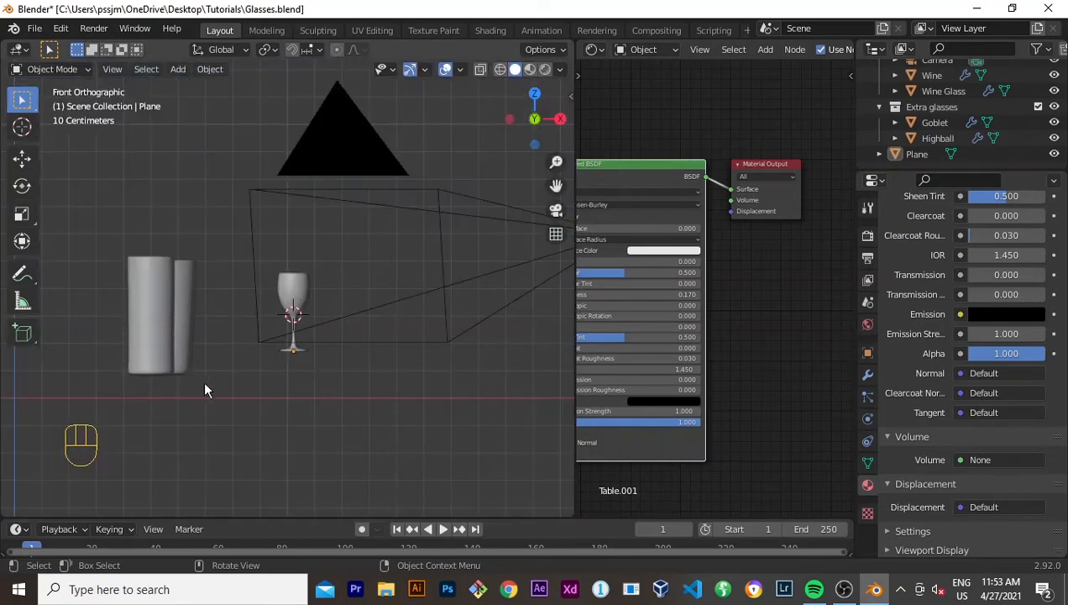
Step: Select only the Goblet and Highball glasses, without the plane, and scale them down to about 0.70
drag(206, 389, 118, 240)
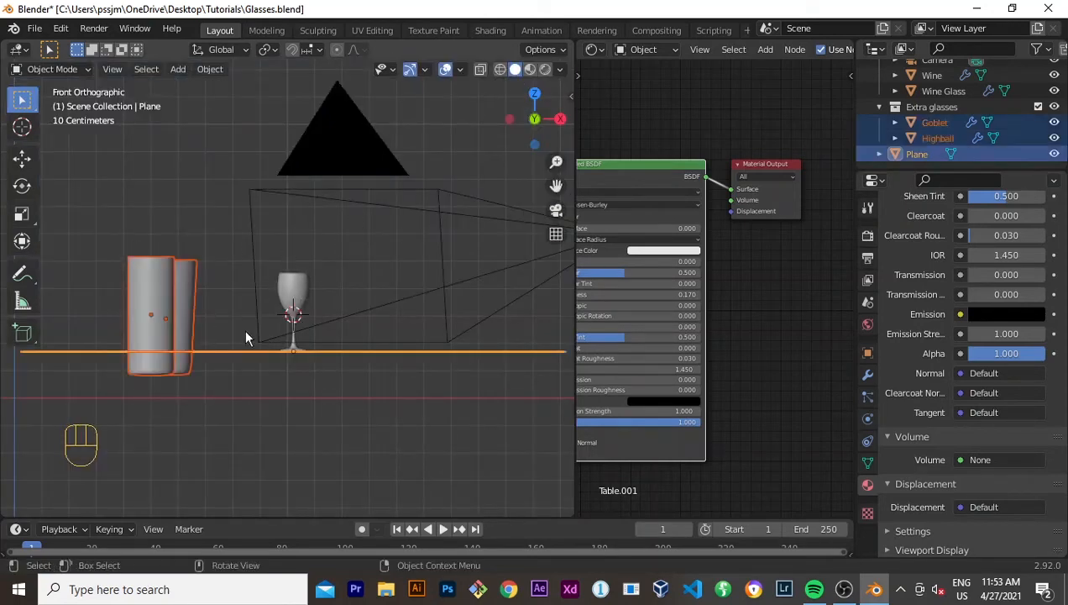
click(217, 293)
drag(219, 294, 118, 283)
click(76, 282)
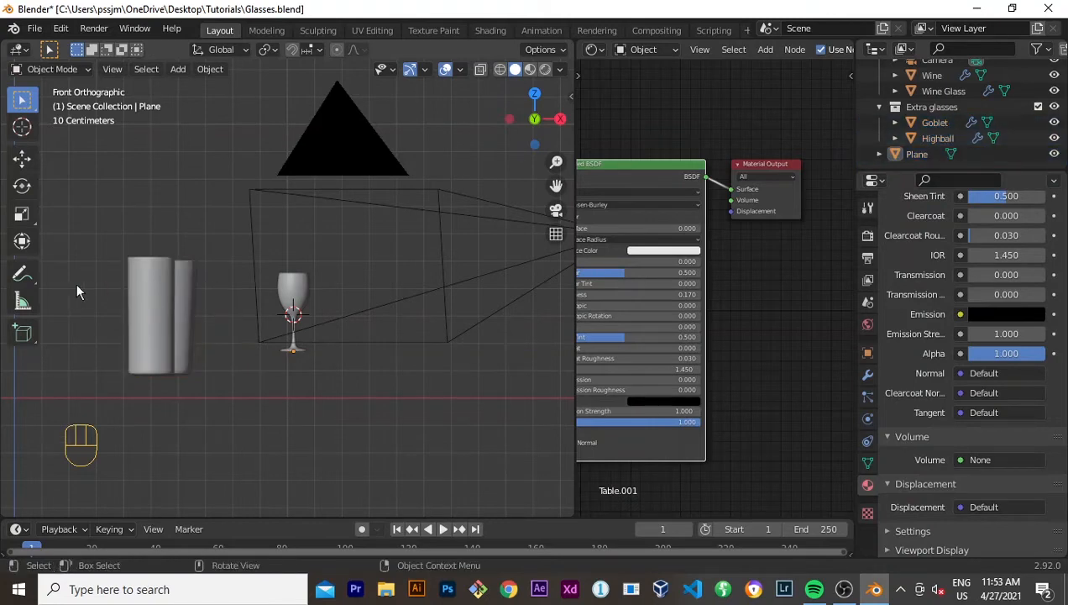
drag(253, 283, 44, 283)
drag(217, 308, 66, 267)
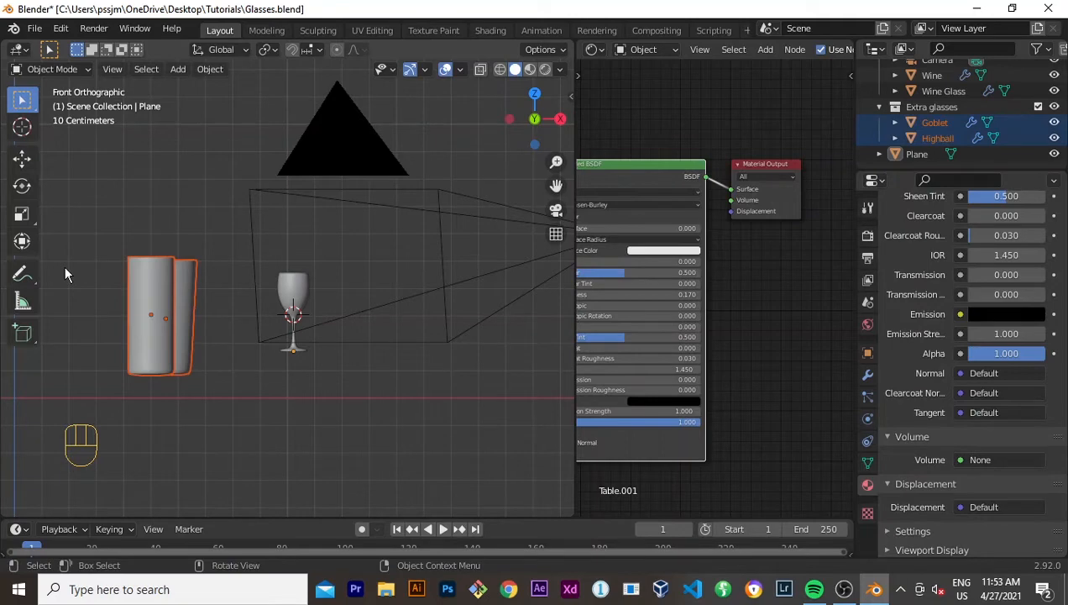
key(g)
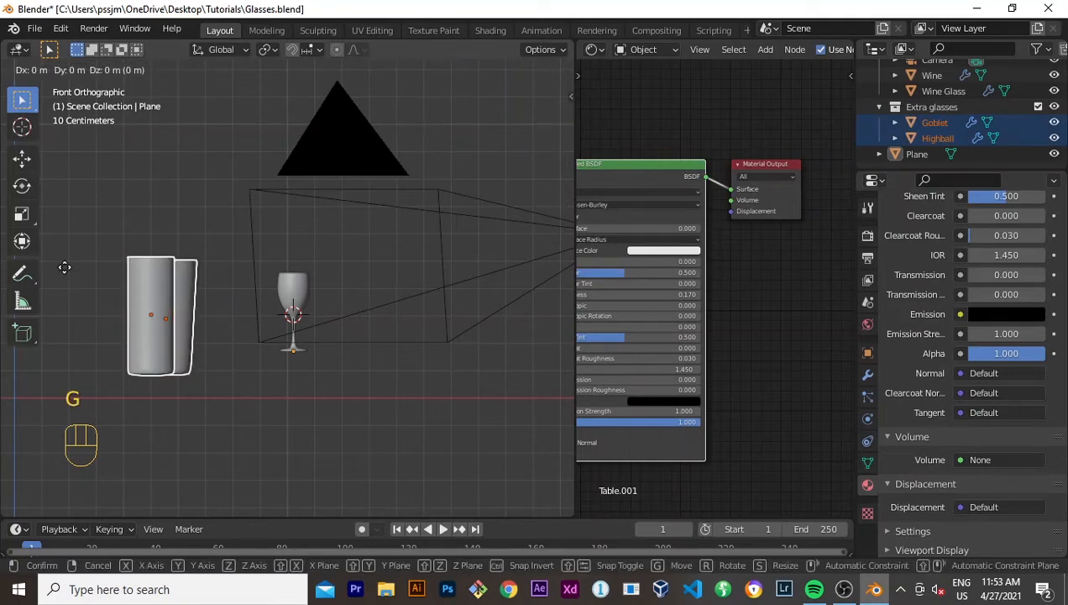
right_click(66, 269)
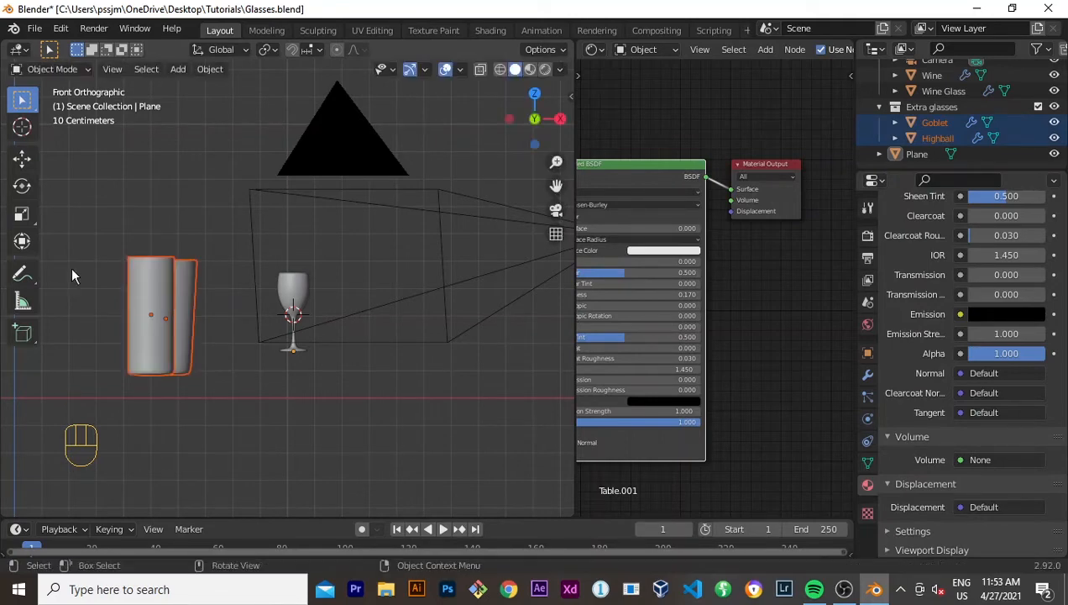
key(s)
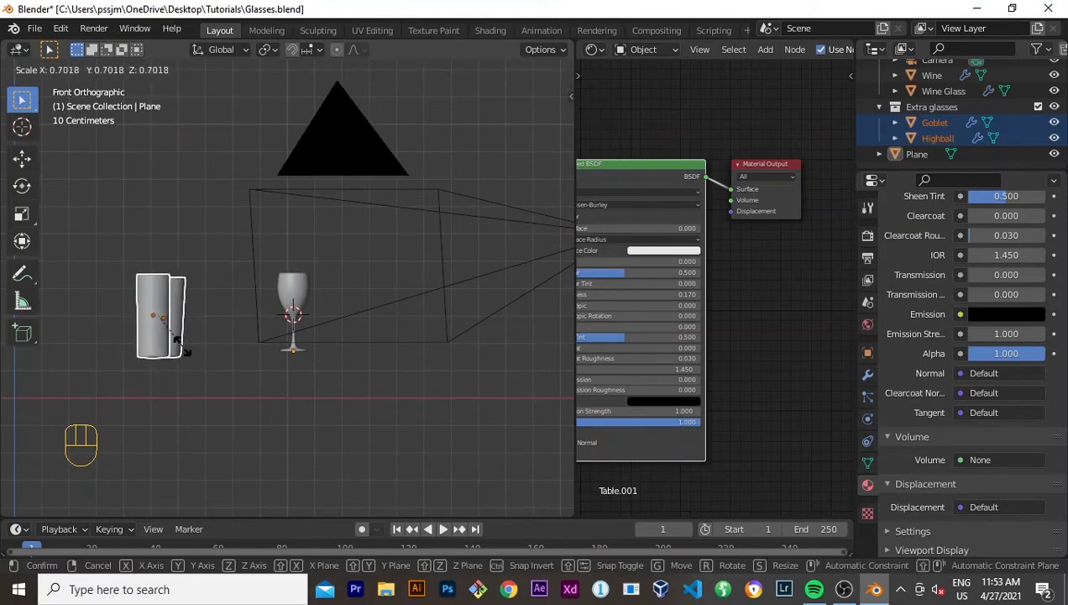
click(182, 351)
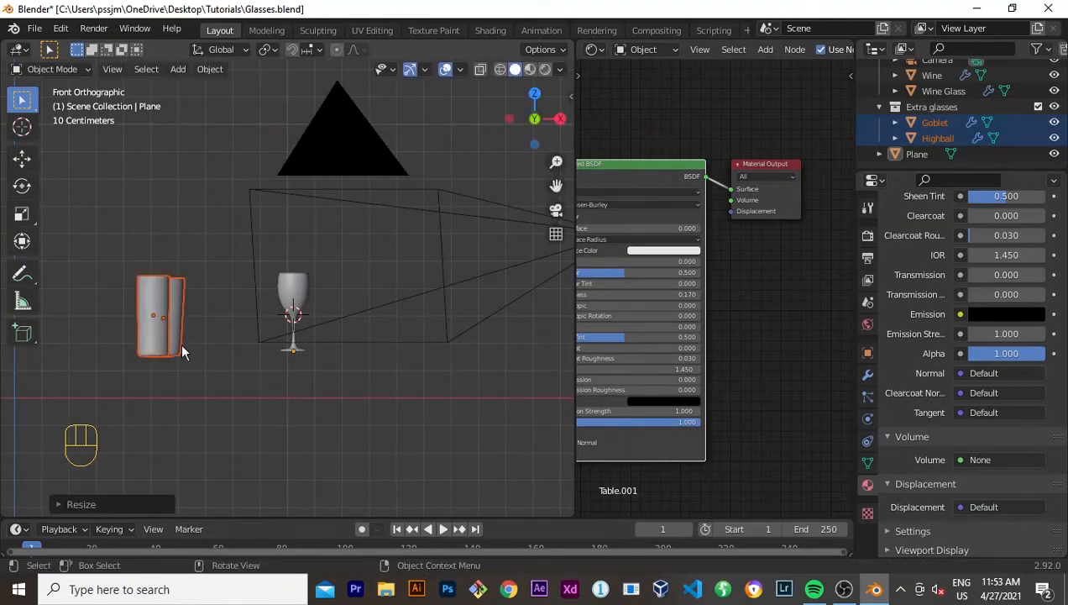
Step: Move the Goblet and Highball right beside the wine glass in front view and scale them down further by about 0.9
key(g)
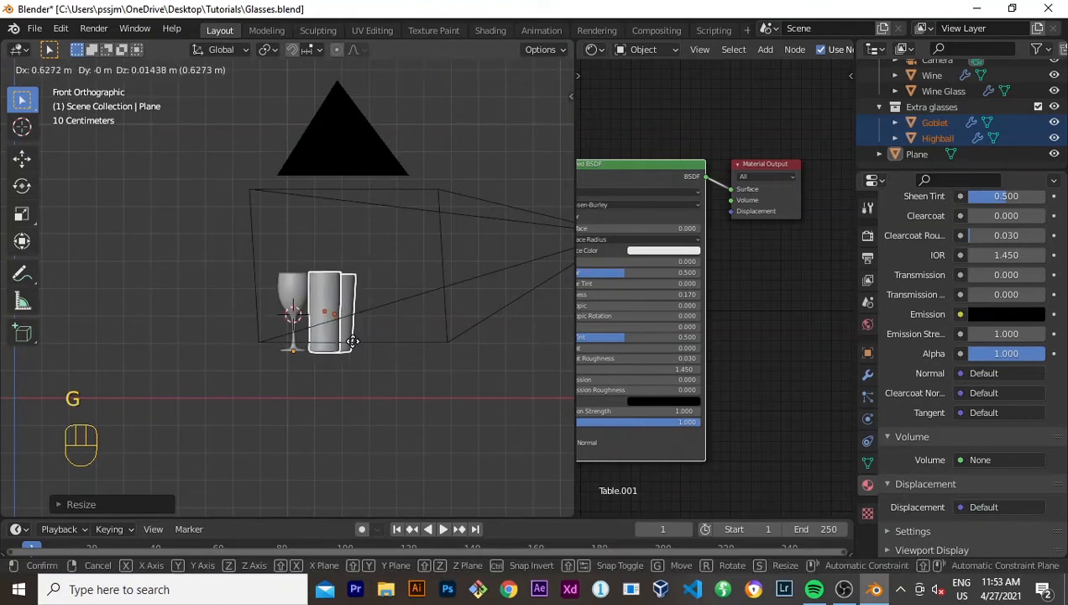
click(351, 338)
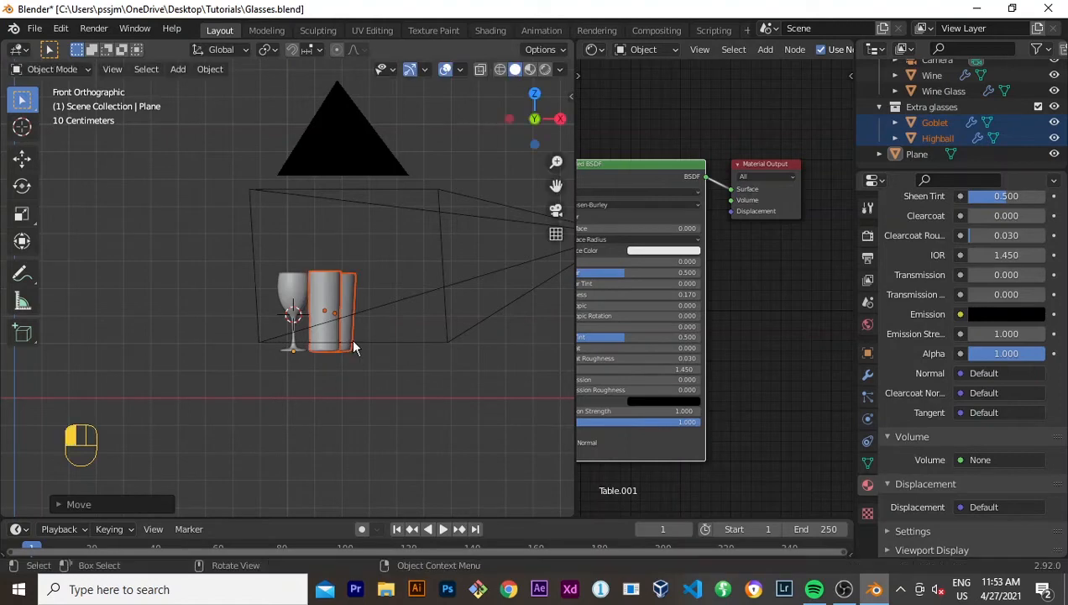
key(s)
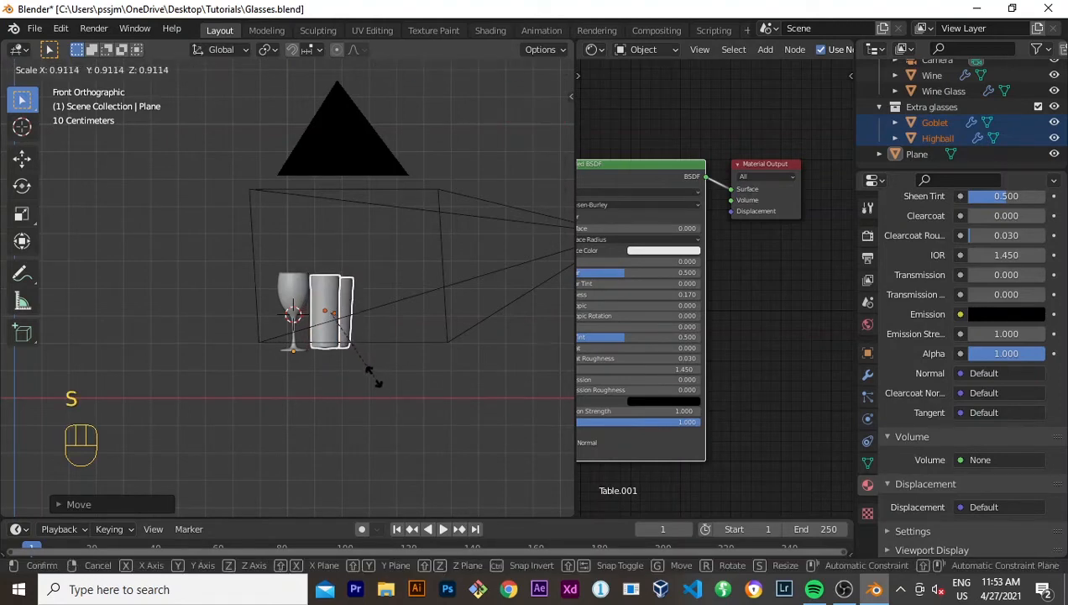
click(374, 383)
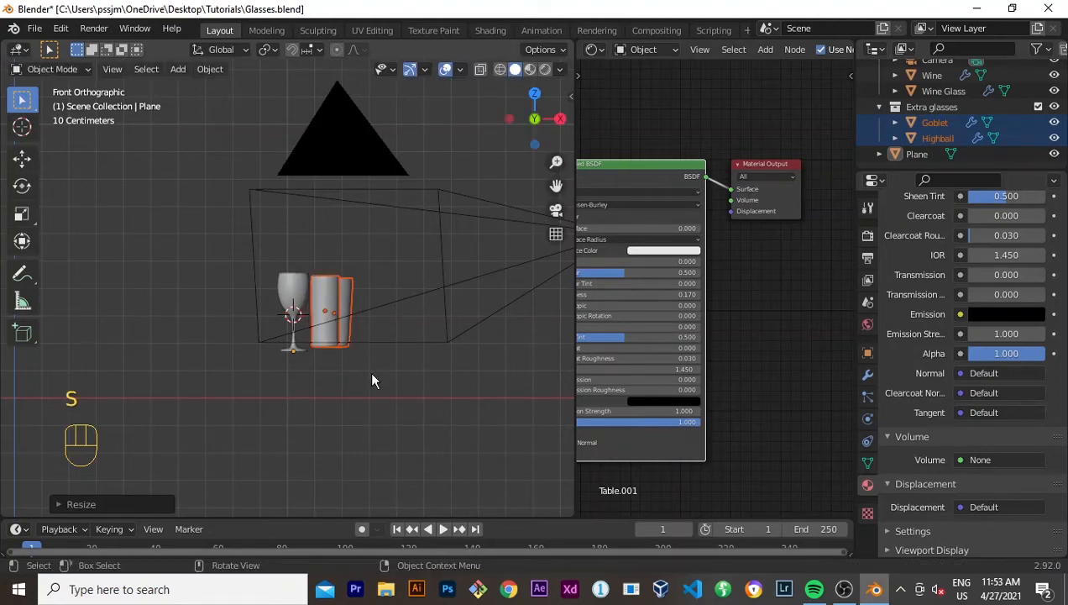
key(g)
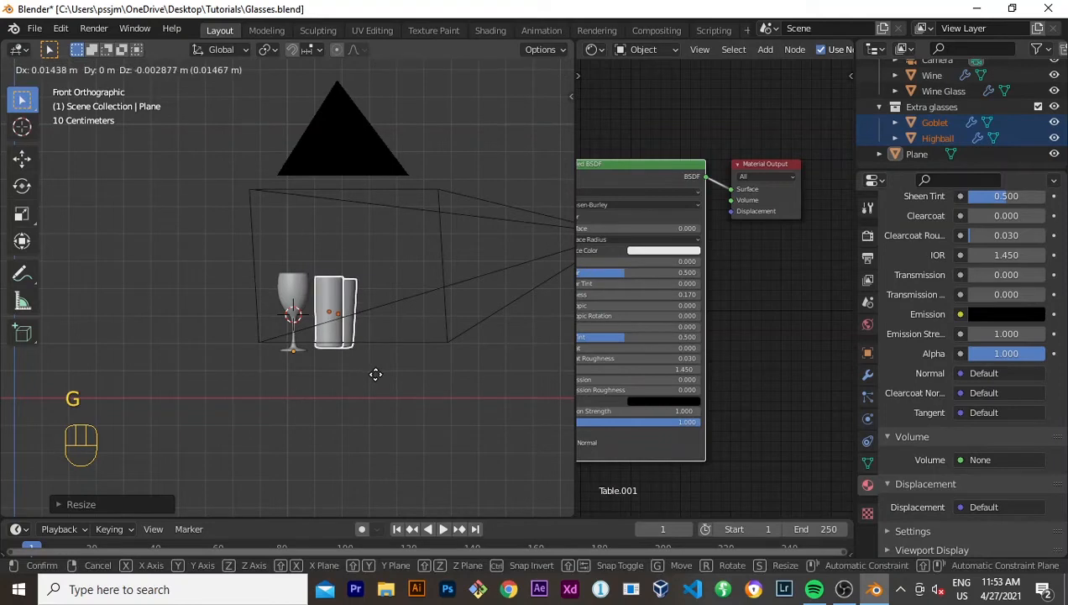
click(373, 372)
Step: Check the glass layout from several angles and, in top view, move the Goblet and Highball to the negative Y side of the wine glass
key(KP_1)
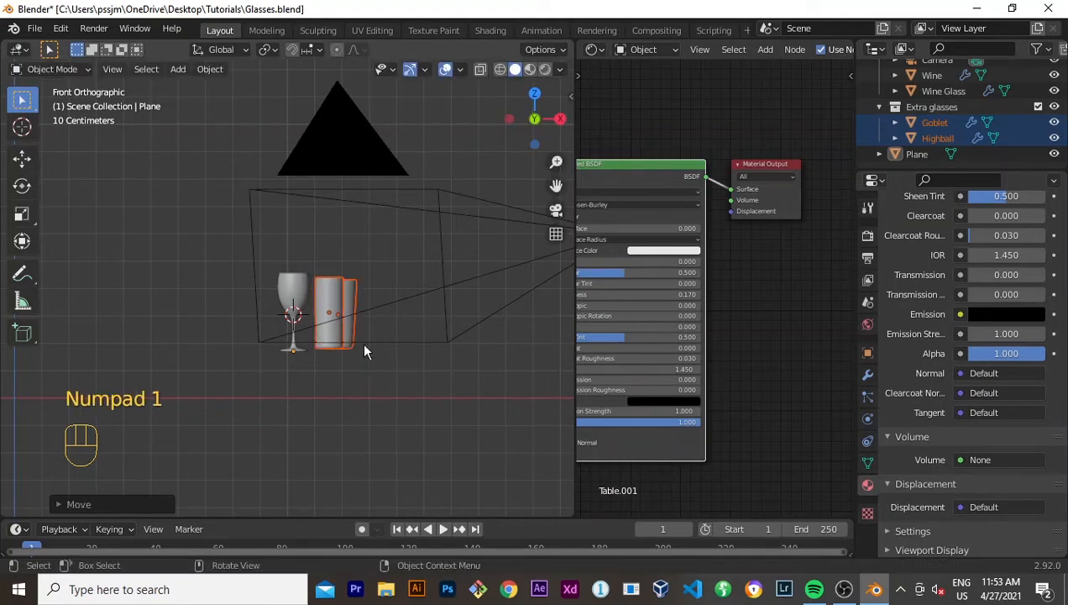
key(KP_7)
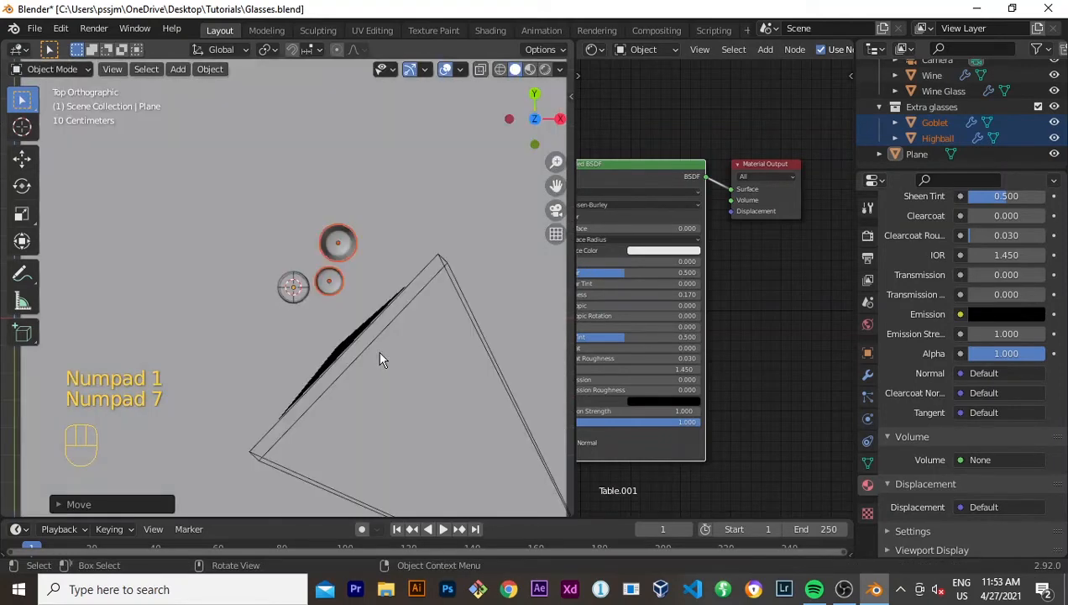
scroll(407, 362, up, 5)
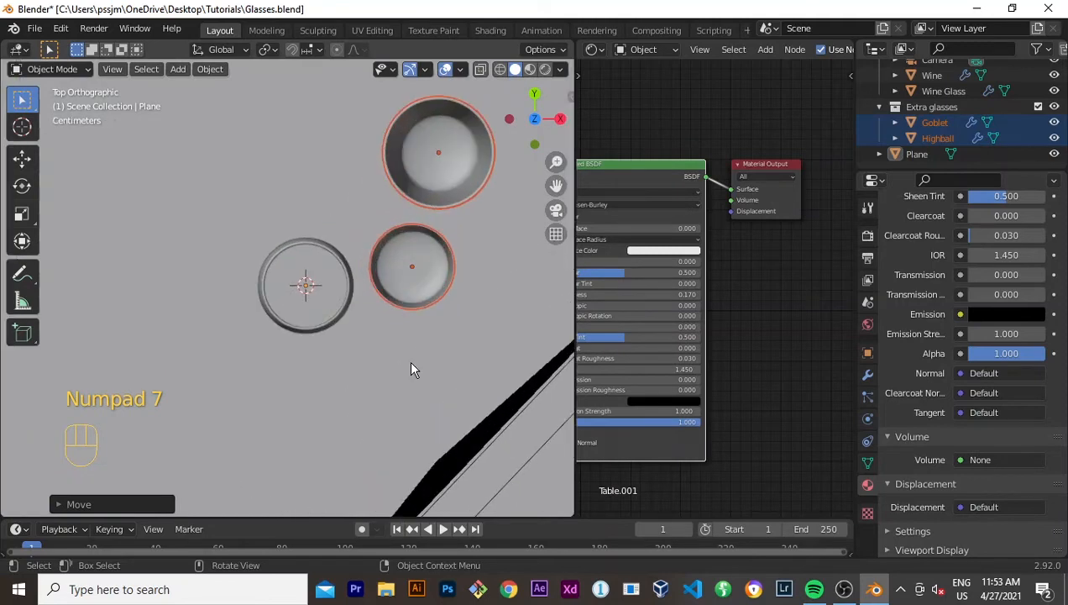
middle_drag(412, 334, 281, 267)
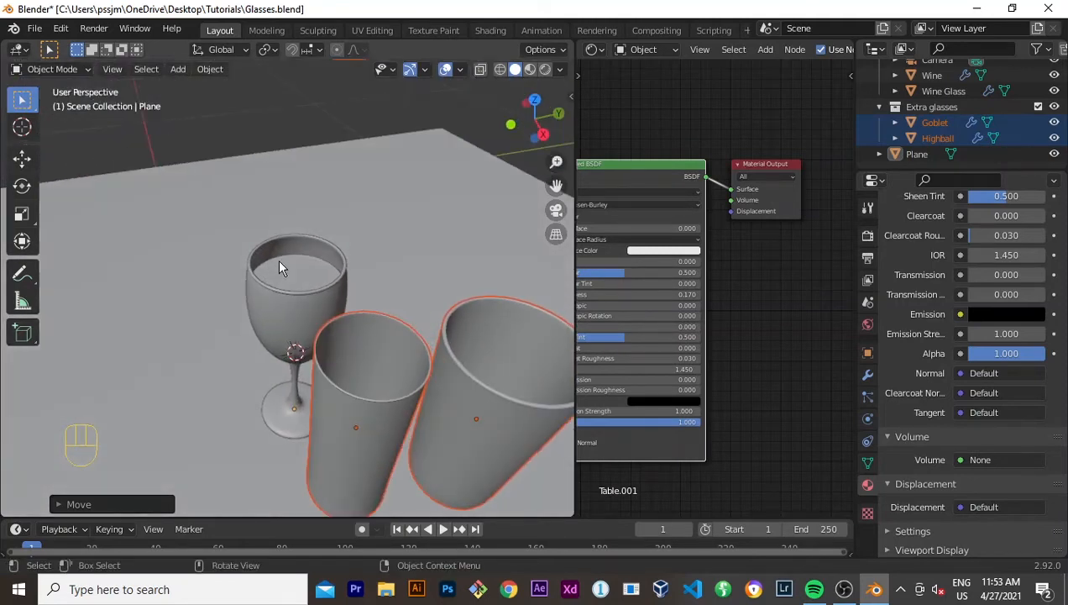
key(KP_1)
key(KP_0)
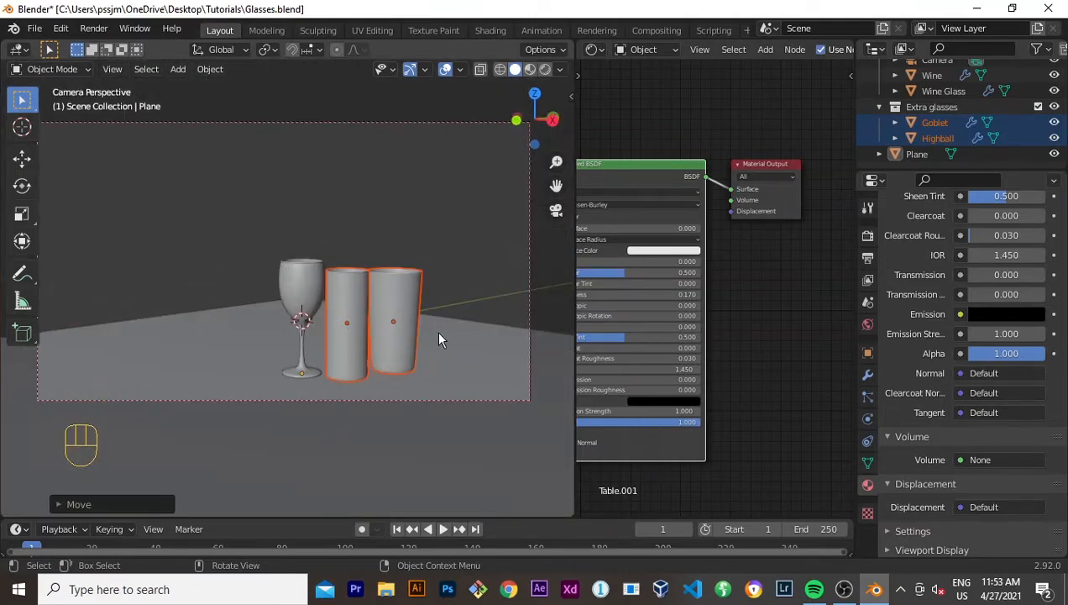
key(KP_7)
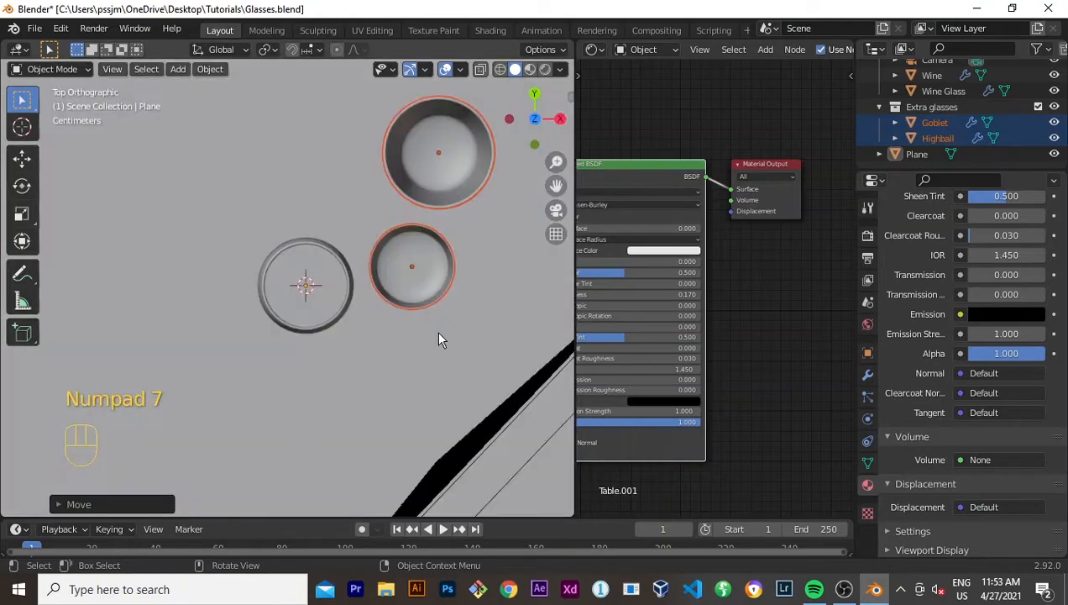
key(g)
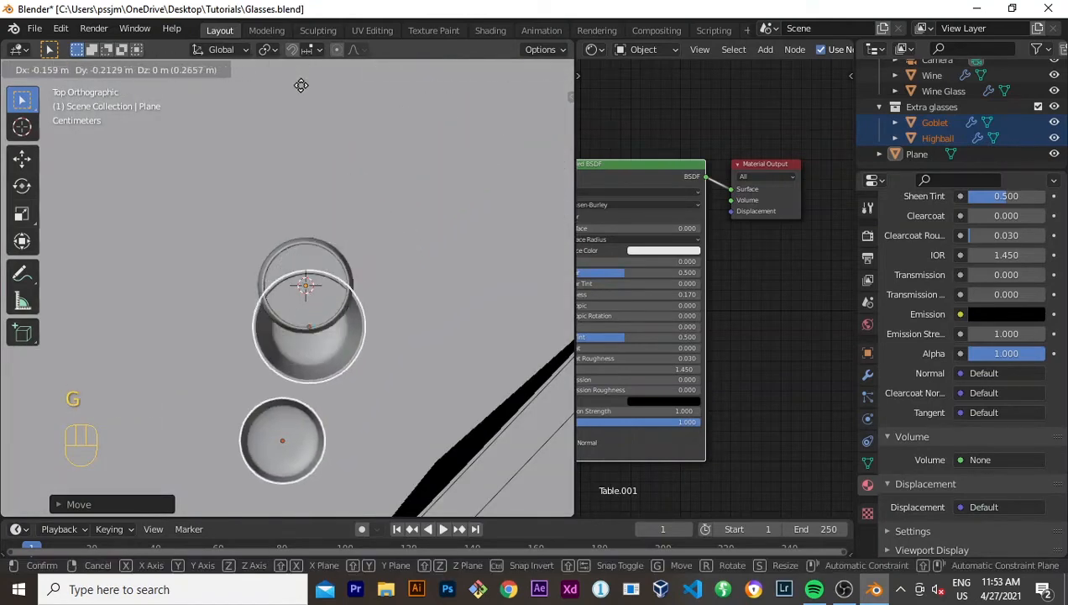
click(301, 107)
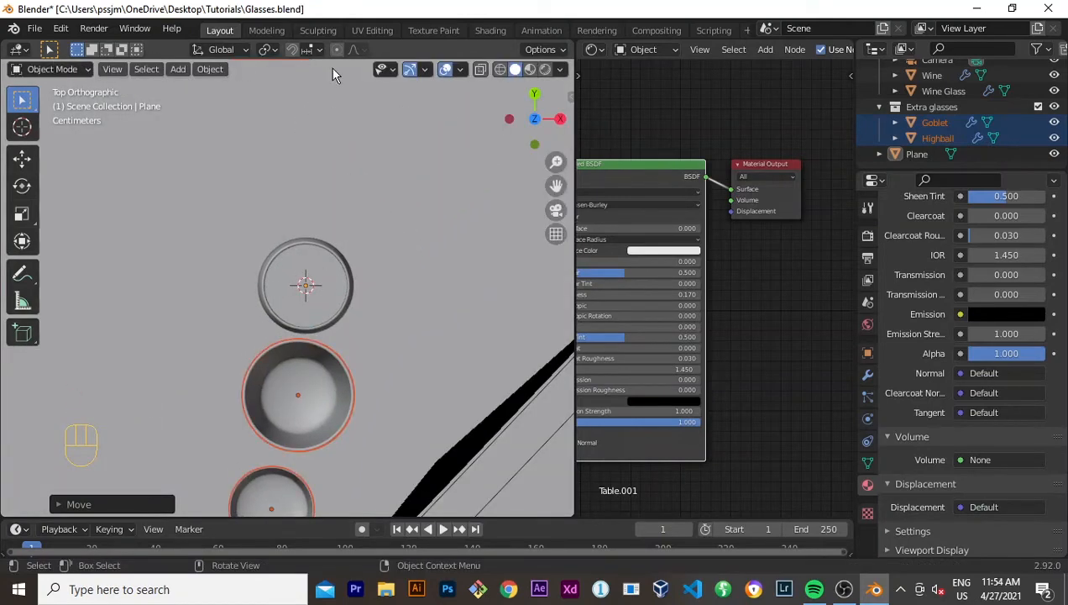
Step: In camera view, move the Goblet and Highball about 0.05 m along negative X, away from the wine glass
key(KP_0)
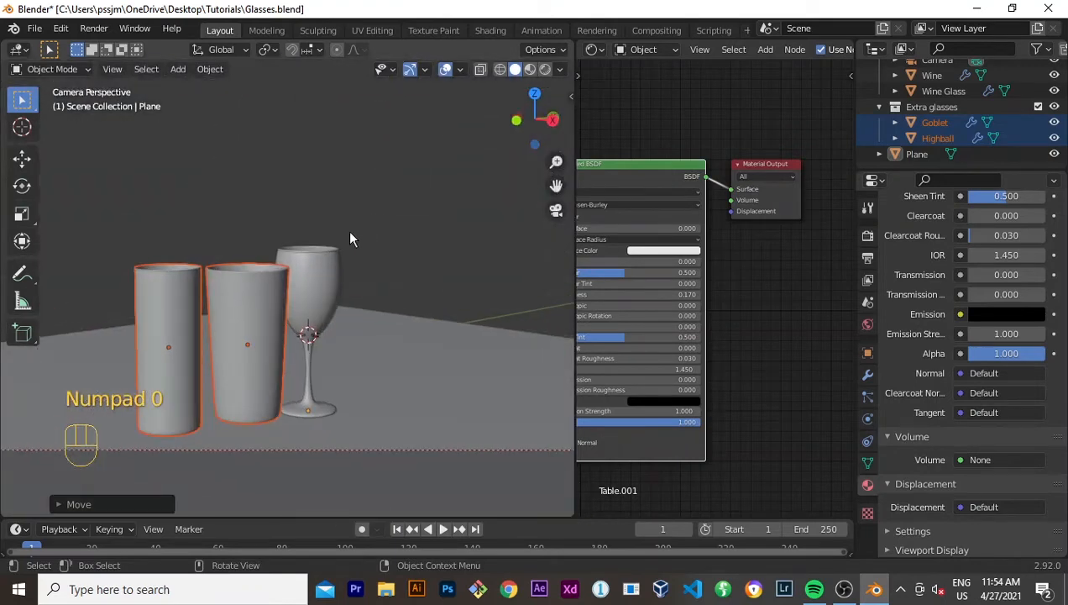
key(g)
key(x)
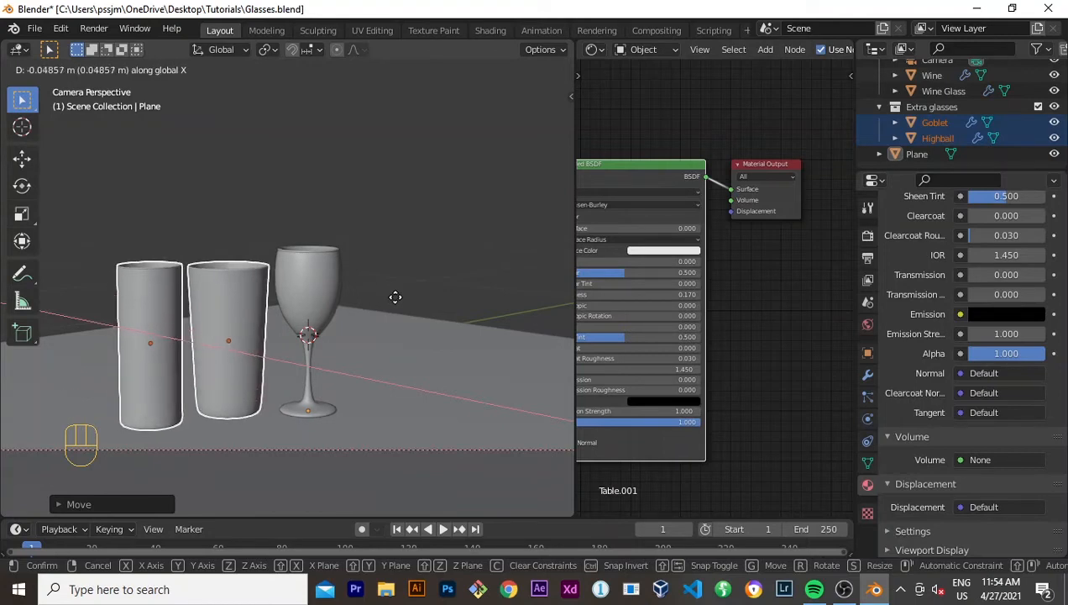
click(397, 291)
Step: In front view, lower the Goblet and Highball along Z until their bases are level with the wine glass foot
key(KP_1)
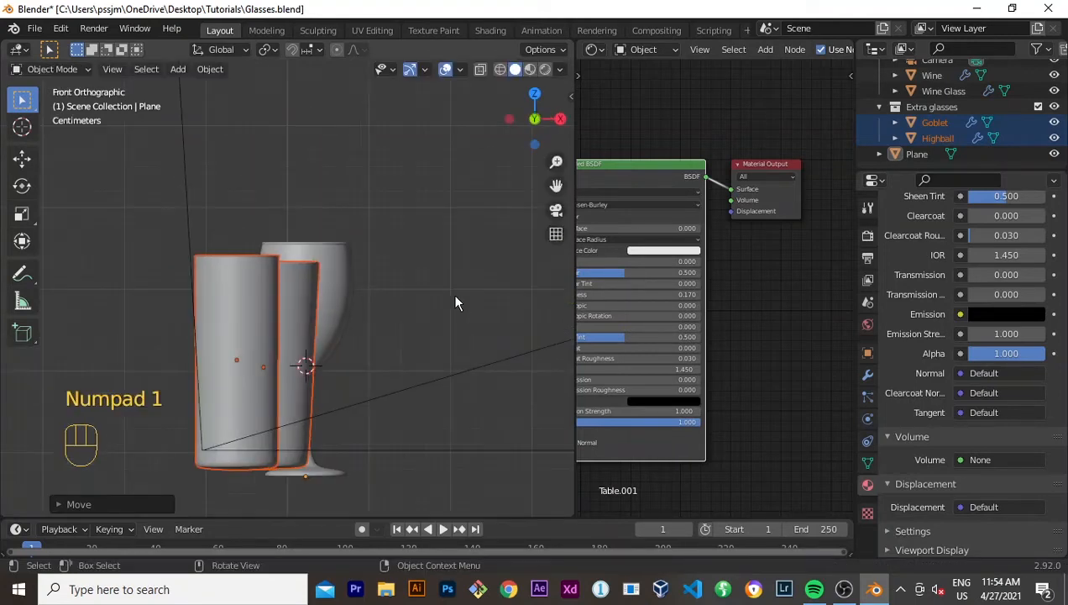
shift+middle_drag(400, 357, 408, 334)
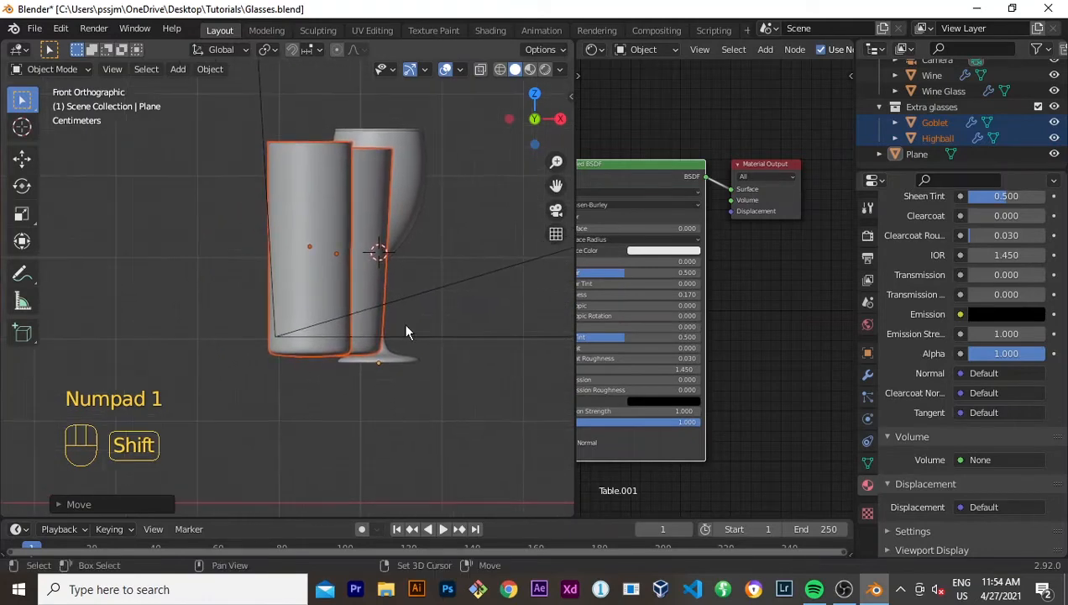
scroll(406, 331, up, 2)
scroll(405, 332, up, 1)
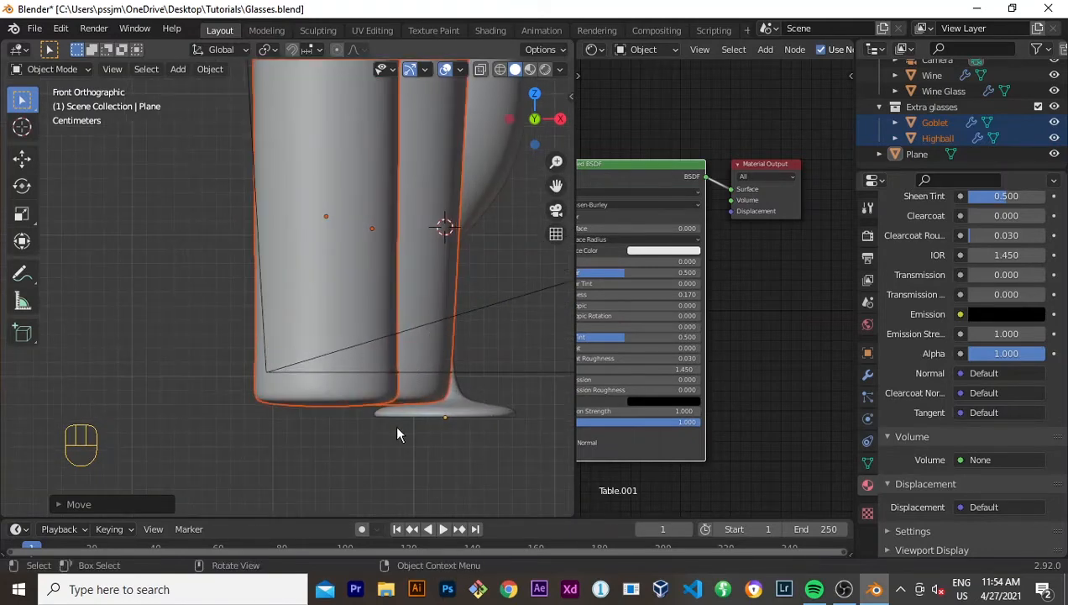
key(g)
key(z)
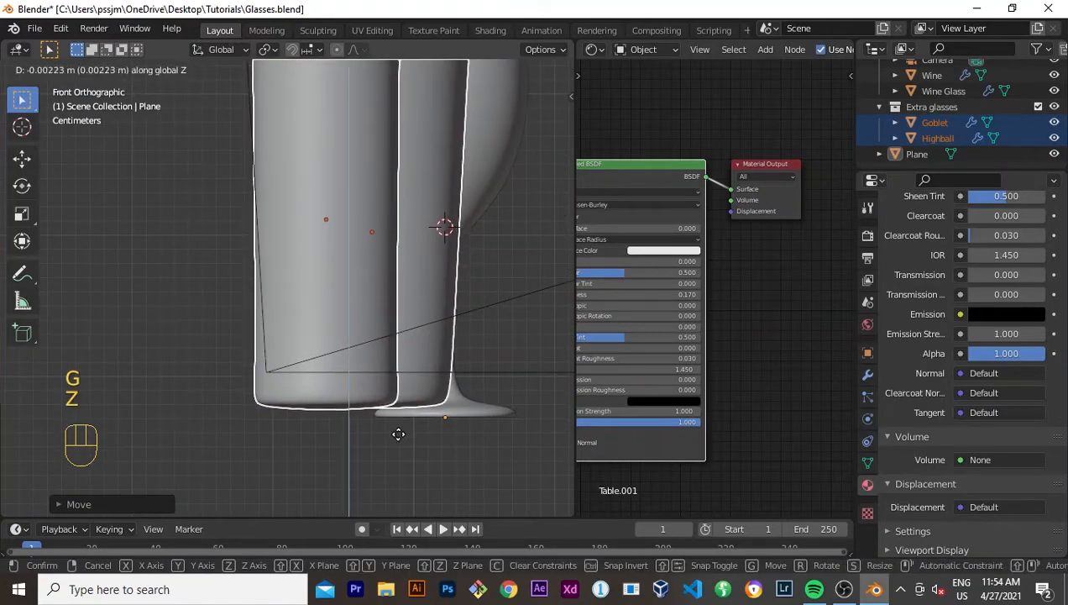
click(457, 419)
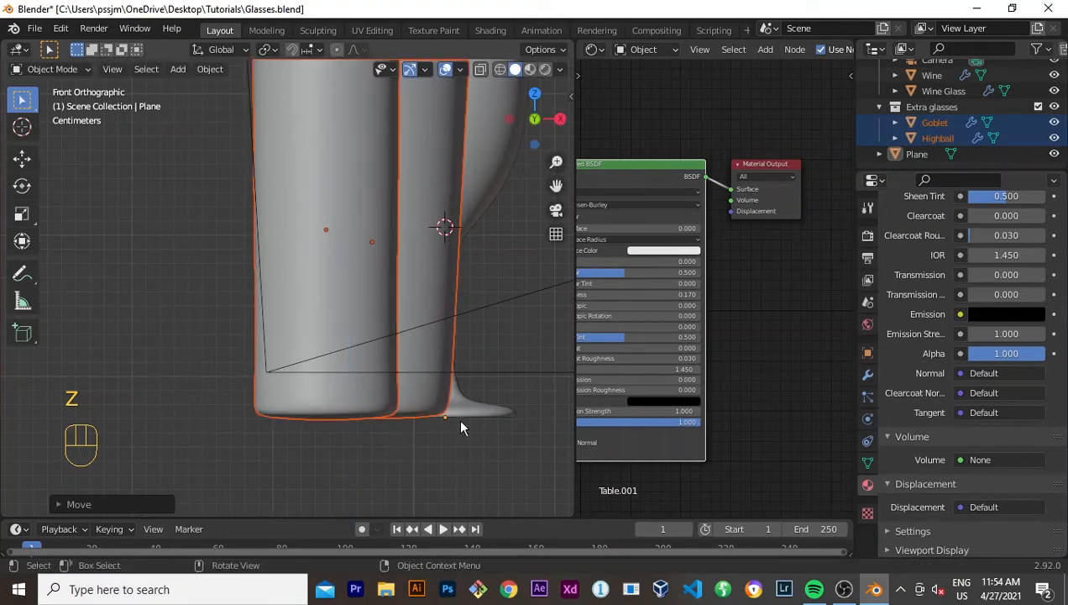
Step: Preview the glasses through the camera in rendered shading and select only the Goblet
key(KP_0)
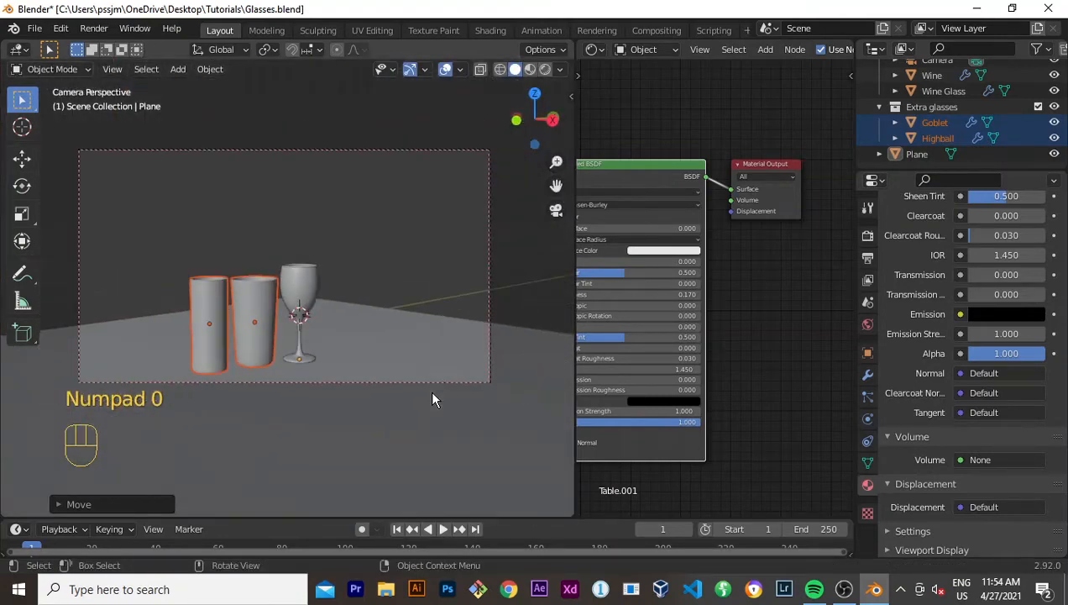
click(544, 70)
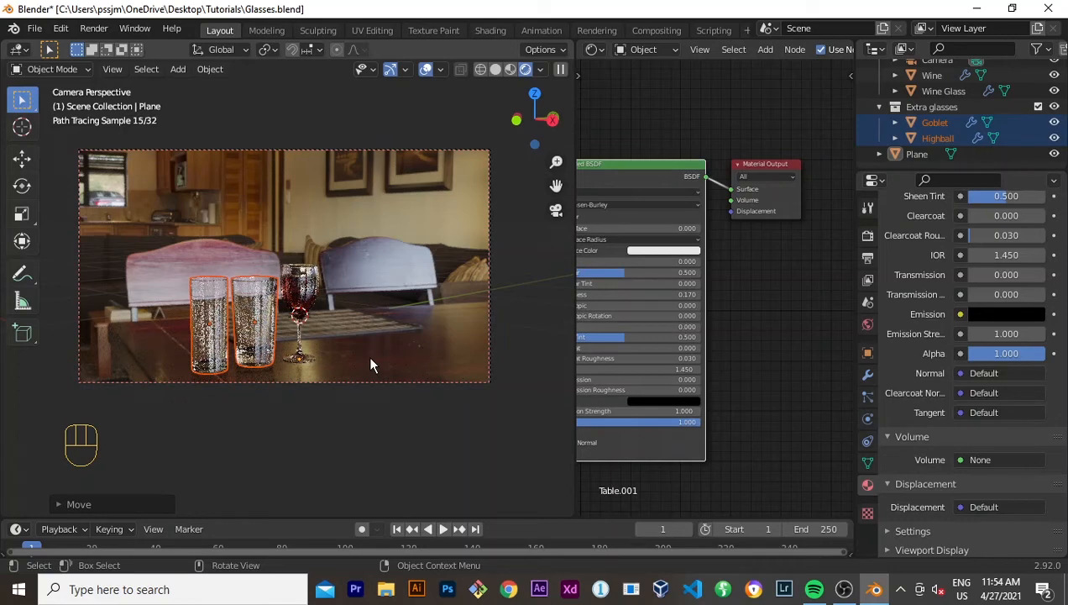
click(280, 359)
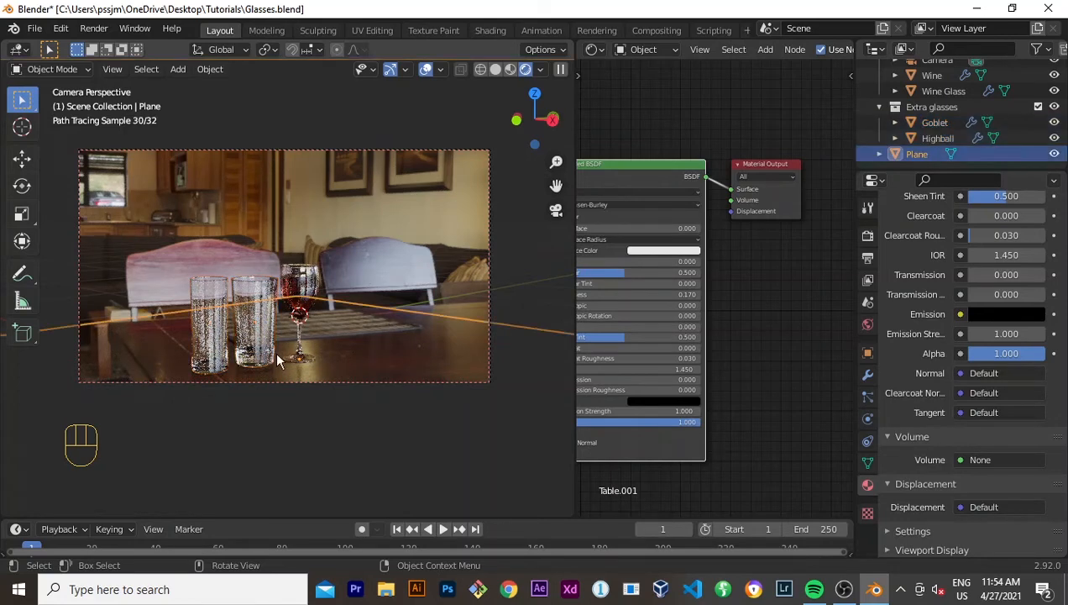
click(220, 281)
scroll(198, 330, up, 2)
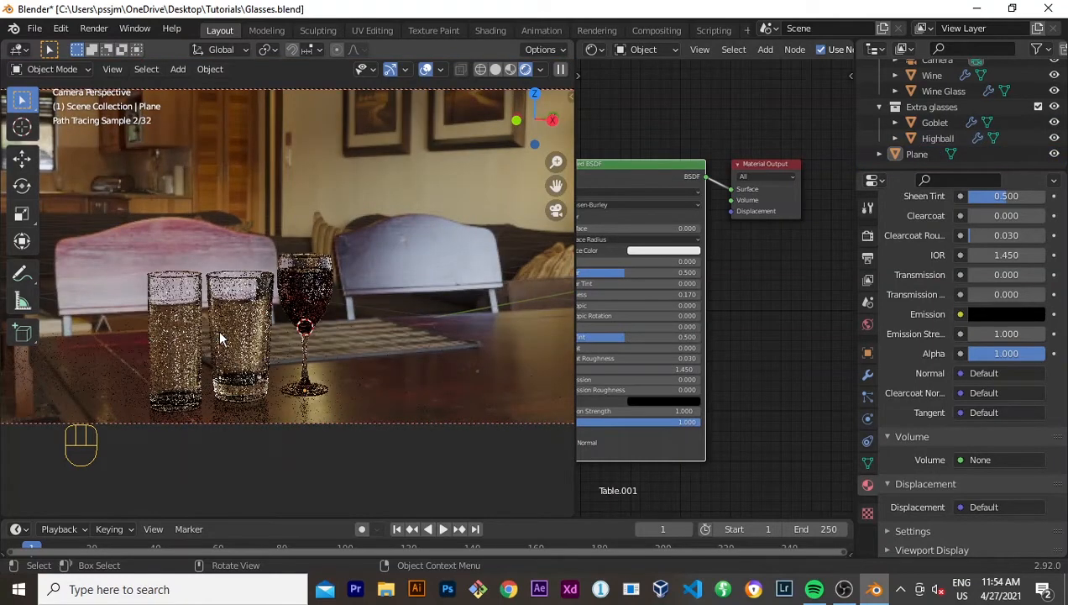
click(234, 330)
click(233, 329)
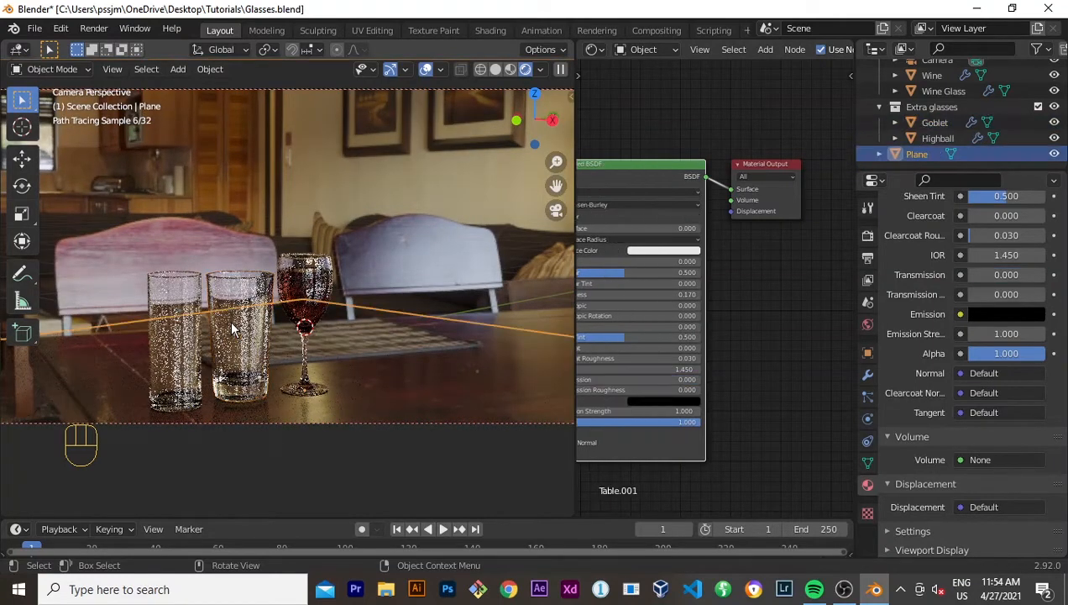
click(234, 330)
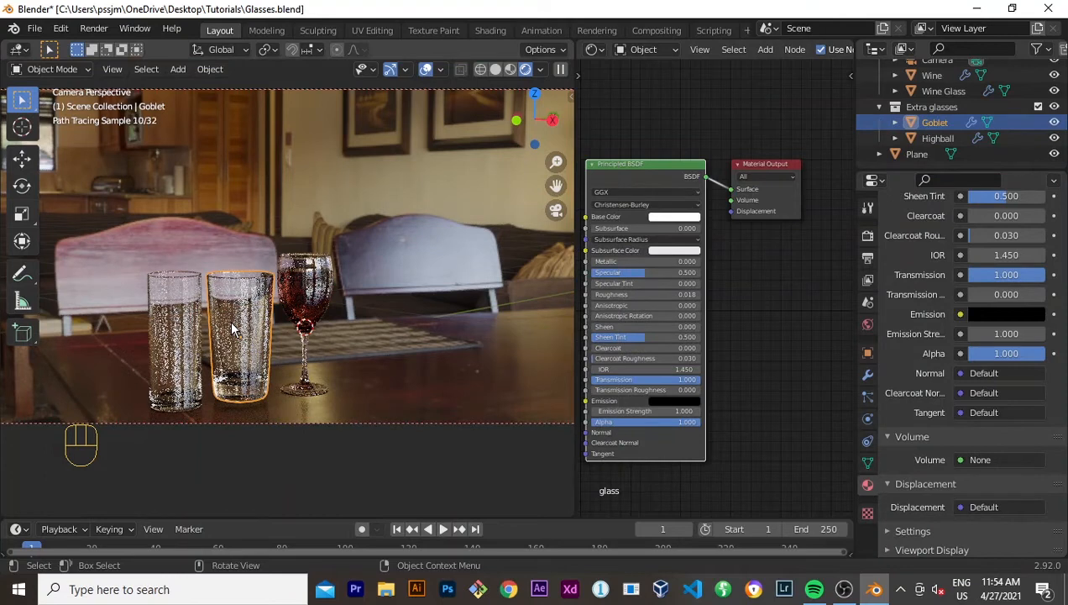
click(245, 321)
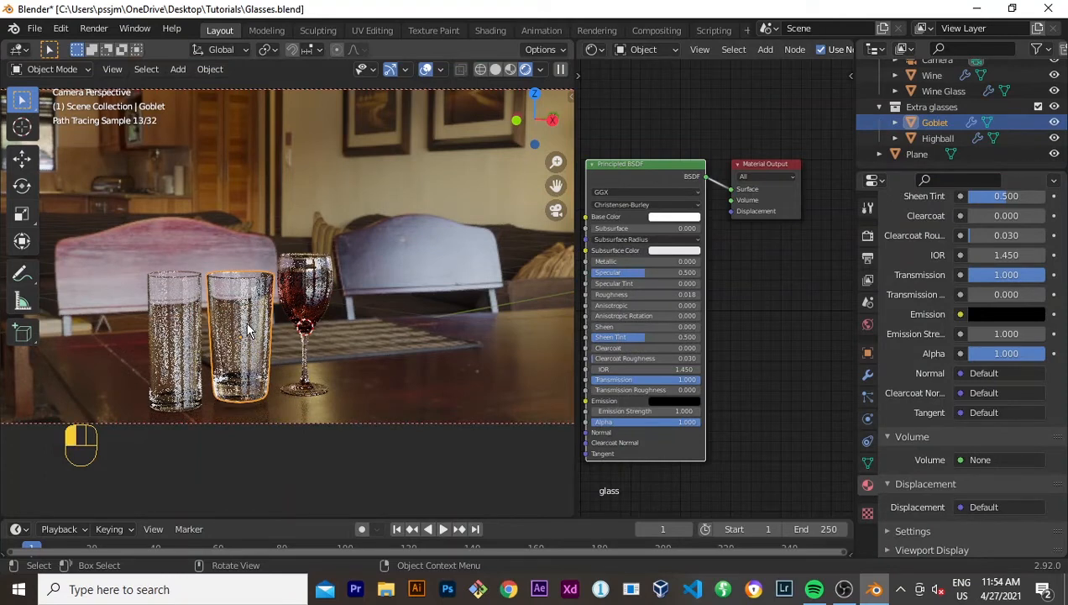
click(238, 287)
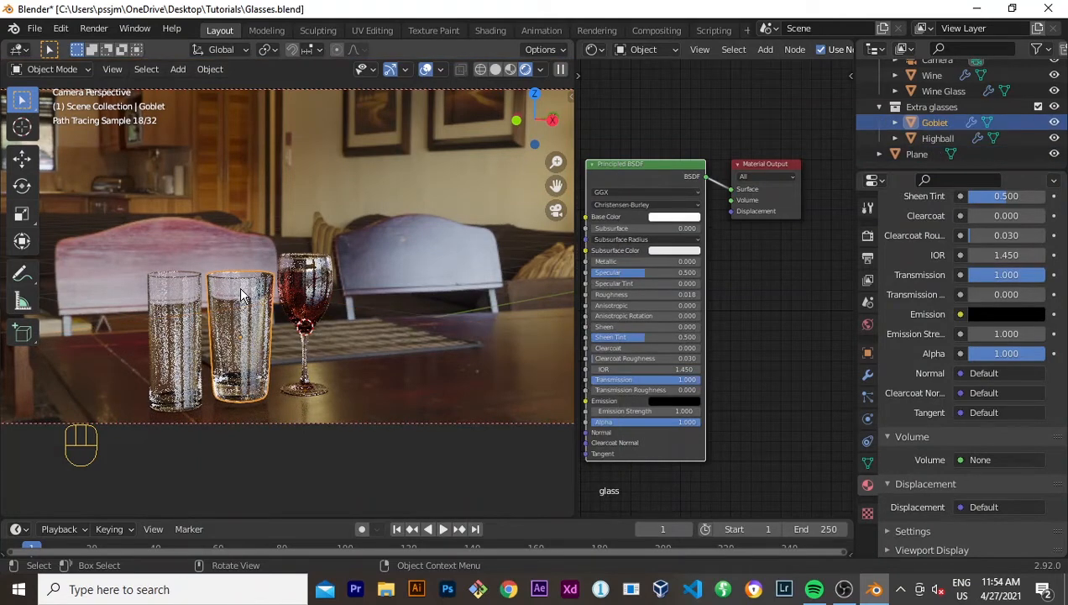
Step: Enter Edit Mode on the Goblet, select the centre of its inner bottom, and show the mesh in wireframe
click(495, 70)
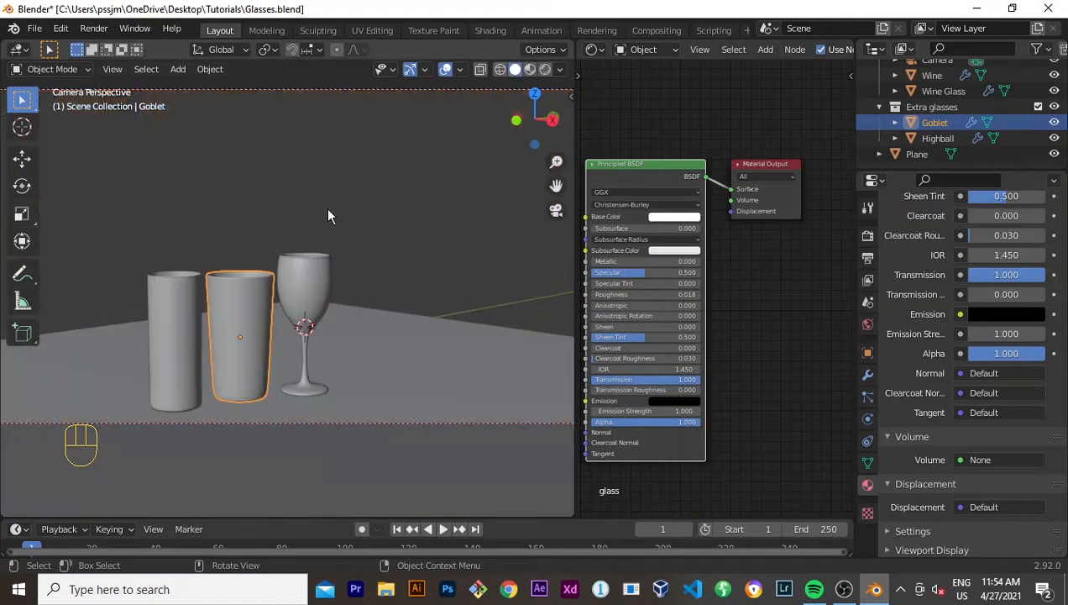
key(Tab)
middle_drag(248, 314, 328, 362)
scroll(267, 334, up, 9)
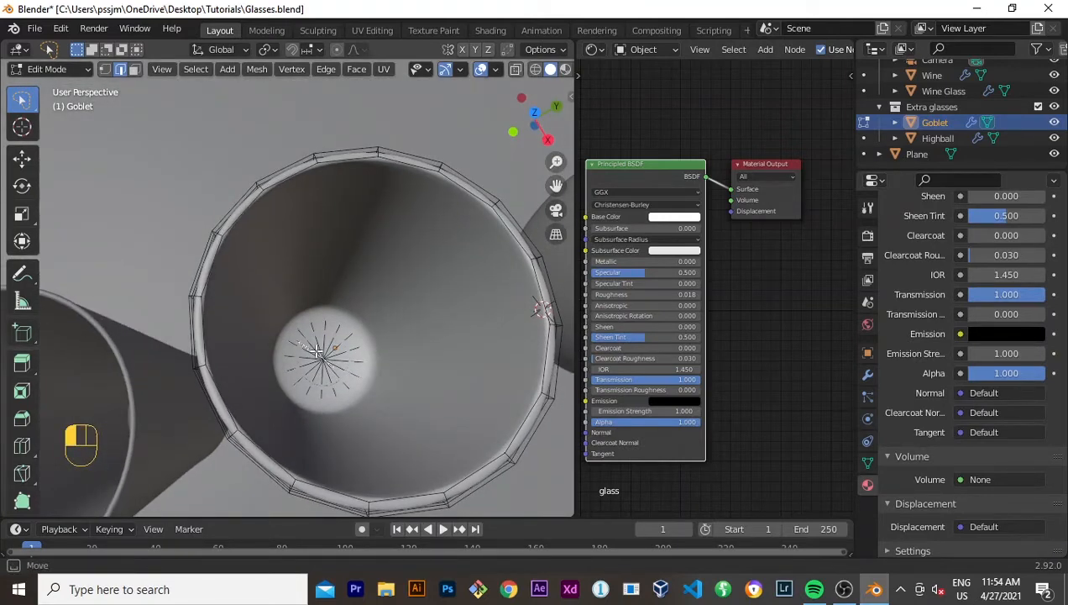
mouse_move(315, 364)
mouse_down()
mouse_move(303, 352)
mouse_move(331, 345)
mouse_move(326, 370)
mouse_move(308, 367)
mouse_move(335, 363)
mouse_move(332, 343)
mouse_move(335, 362)
mouse_up()
key(KP_1)
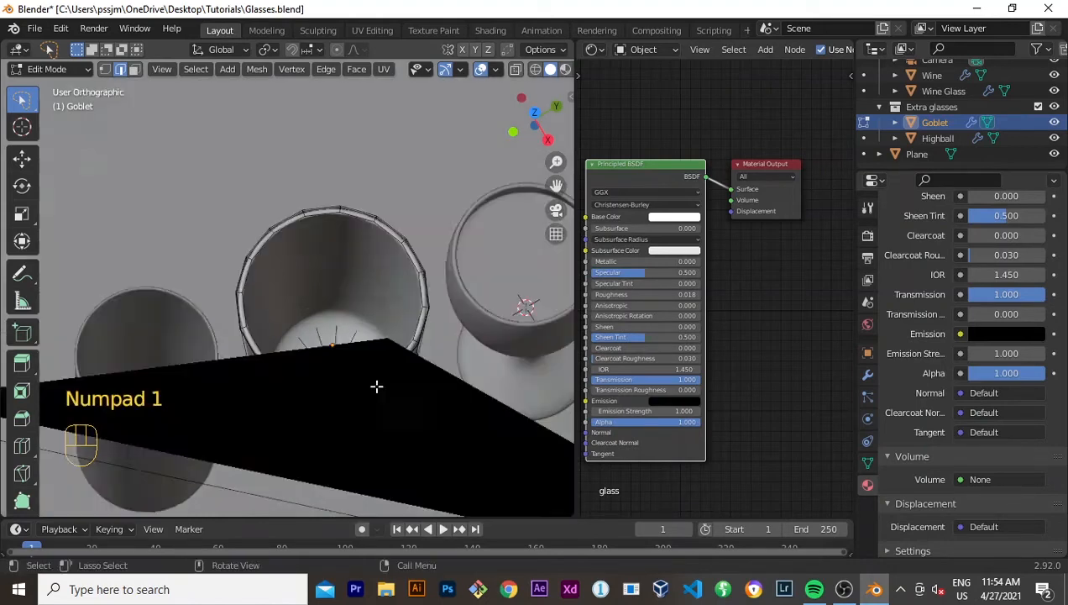
key(z)
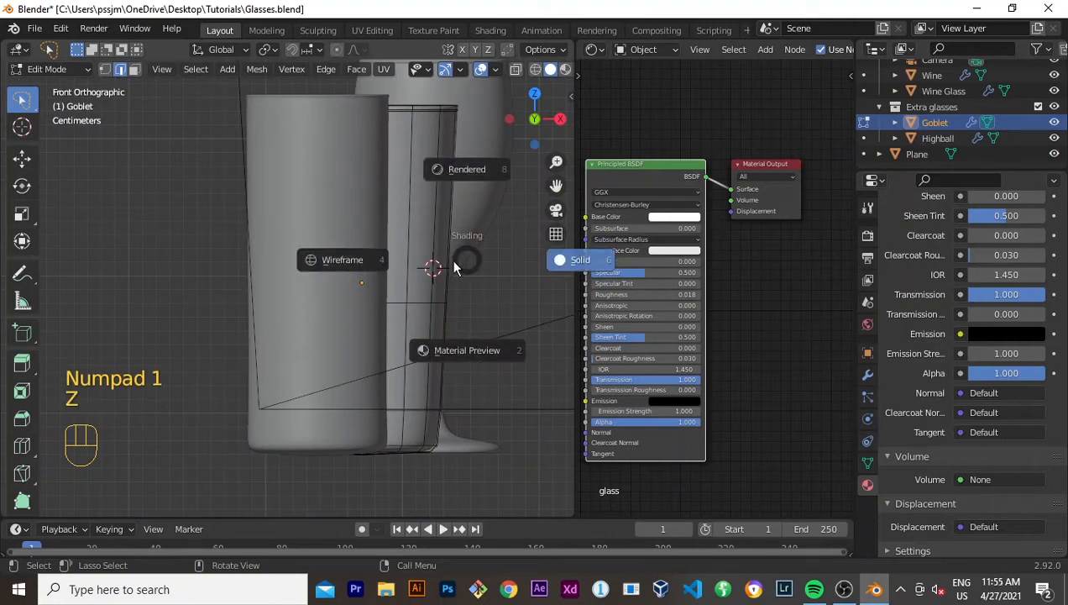
click(369, 266)
middle_drag(374, 265, 379, 274)
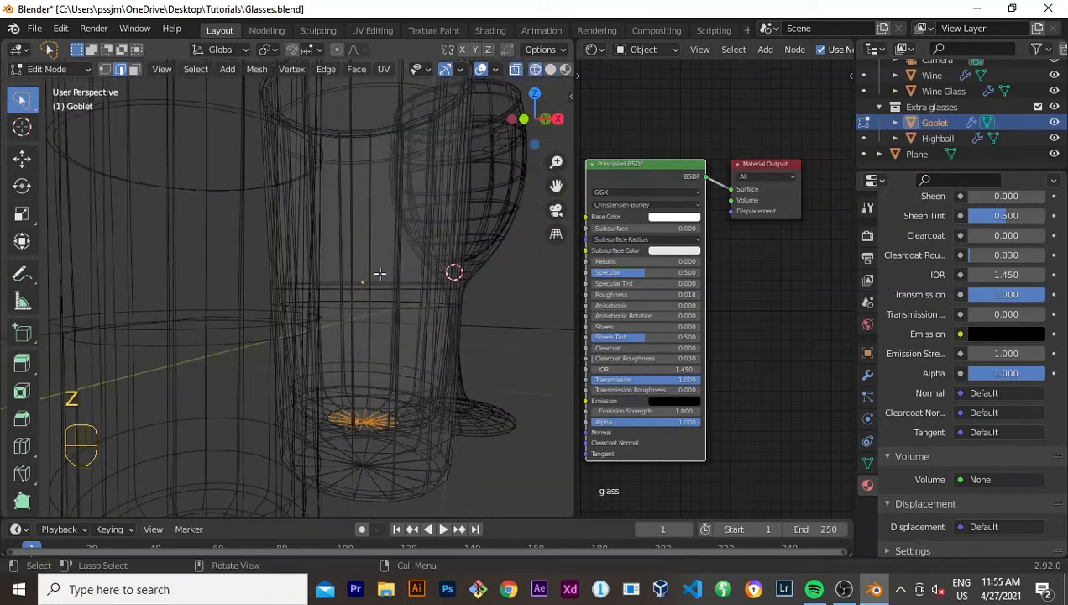
Step: Grow the selection five times from the Goblet's inner bottom up along its inner wall
key(ctrl+KP_Add)
key(ctrl+KP_Add)
key(ctrl+KP_Add)
key(ctrl+KP_Add)
key(ctrl+KP_Add)
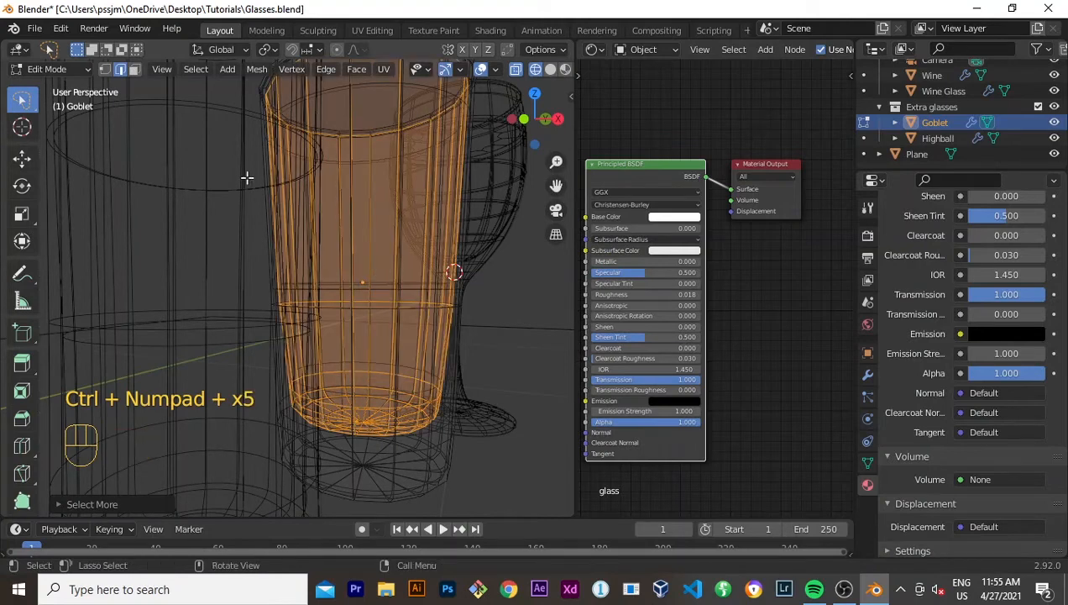
scroll(291, 198, down, 3)
scroll(332, 202, up, 1)
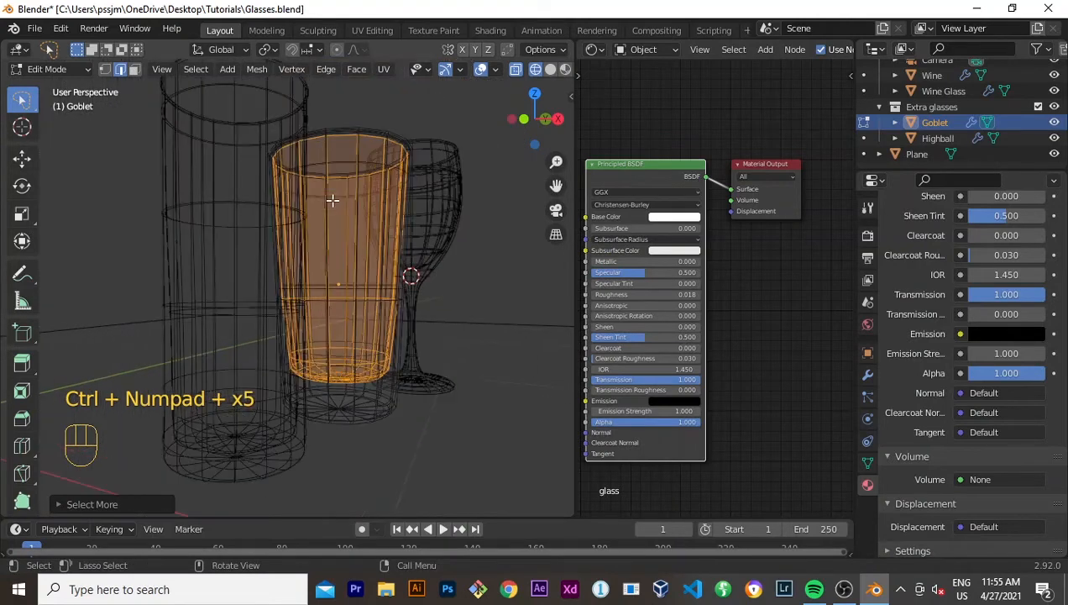
scroll(334, 206, down, 1)
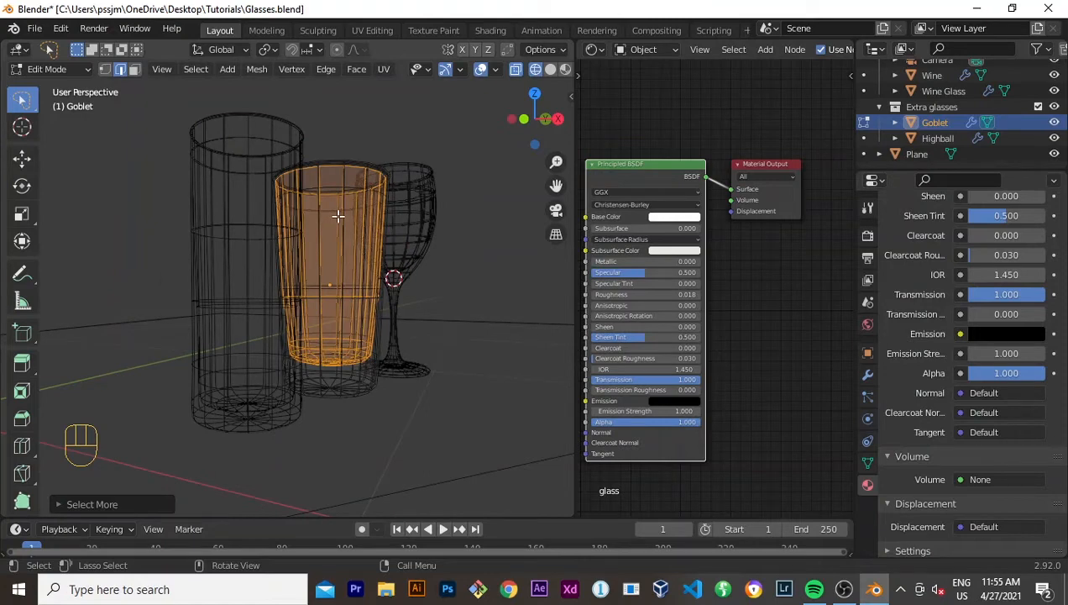
key(Tab)
key(Tab)
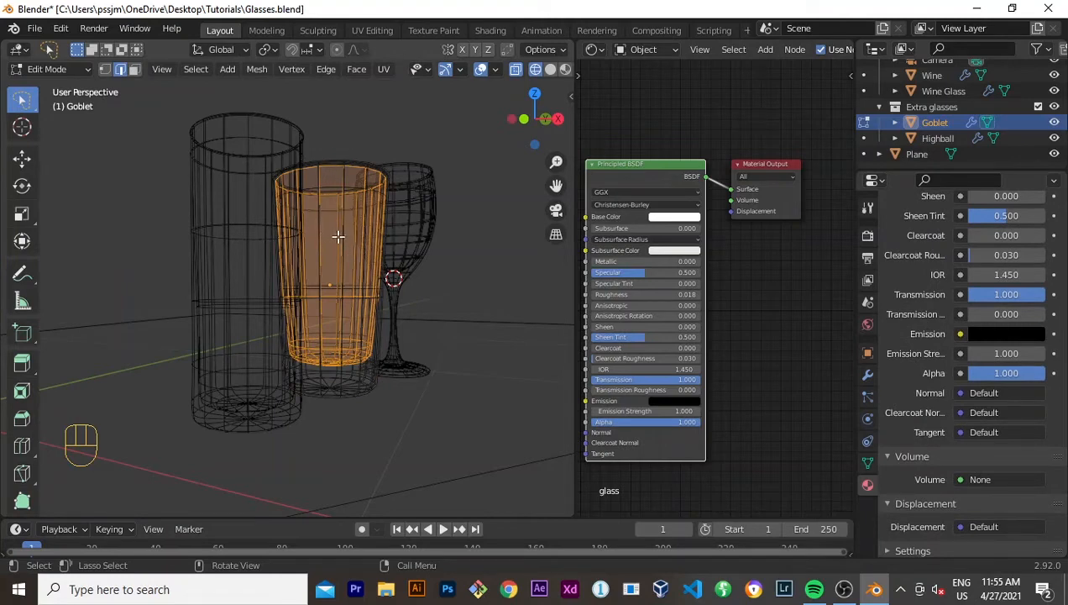
Step: Return to solid shading and add a loop cut around the Goblet's inner wall, slid up towards the rim
key(z)
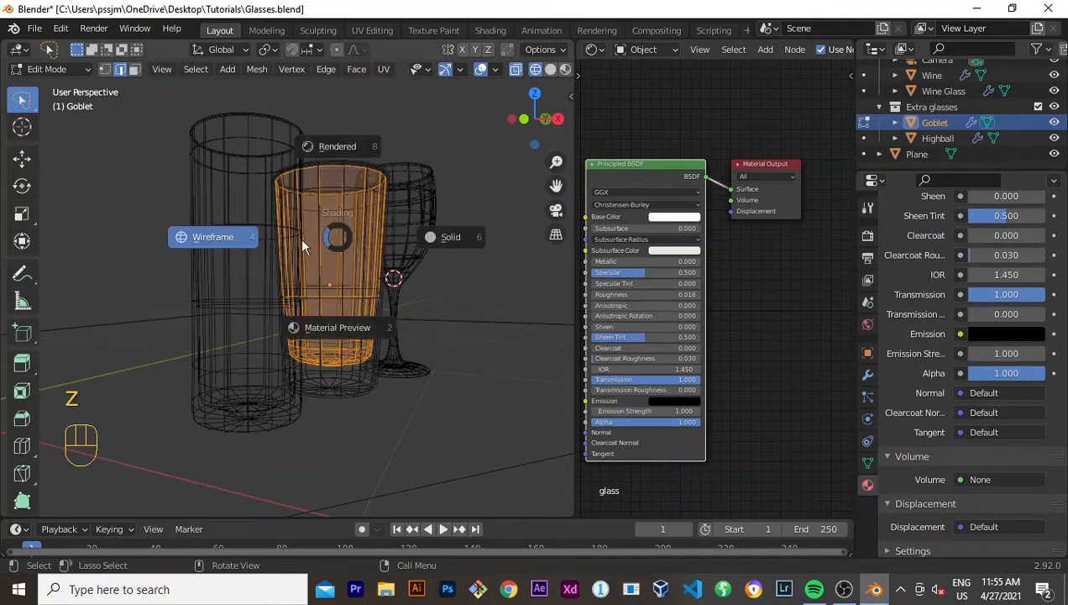
click(423, 237)
middle_drag(411, 254, 358, 317)
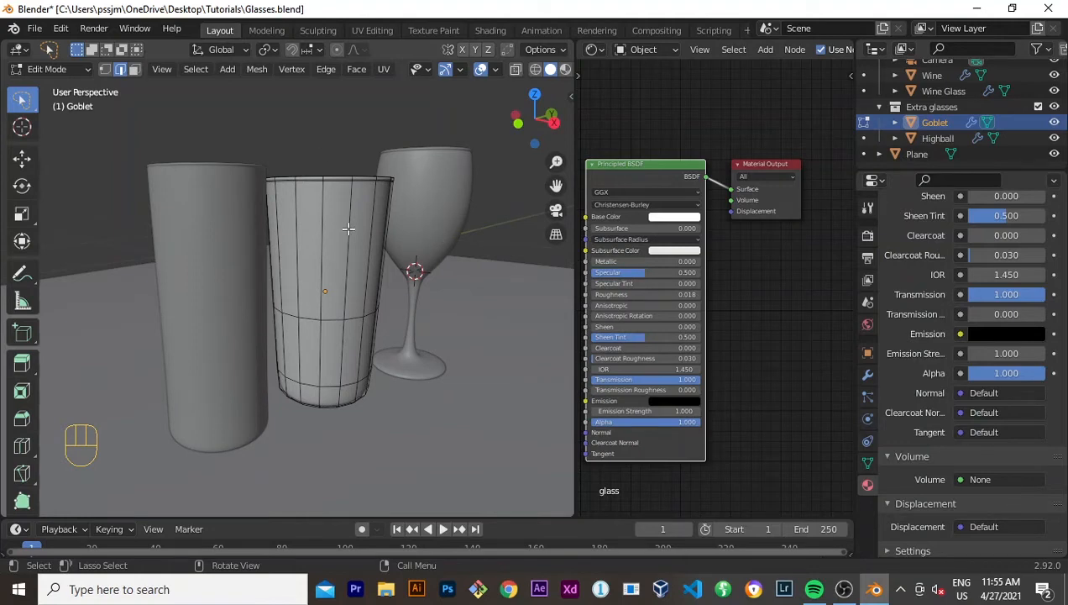
middle_drag(370, 200, 265, 289)
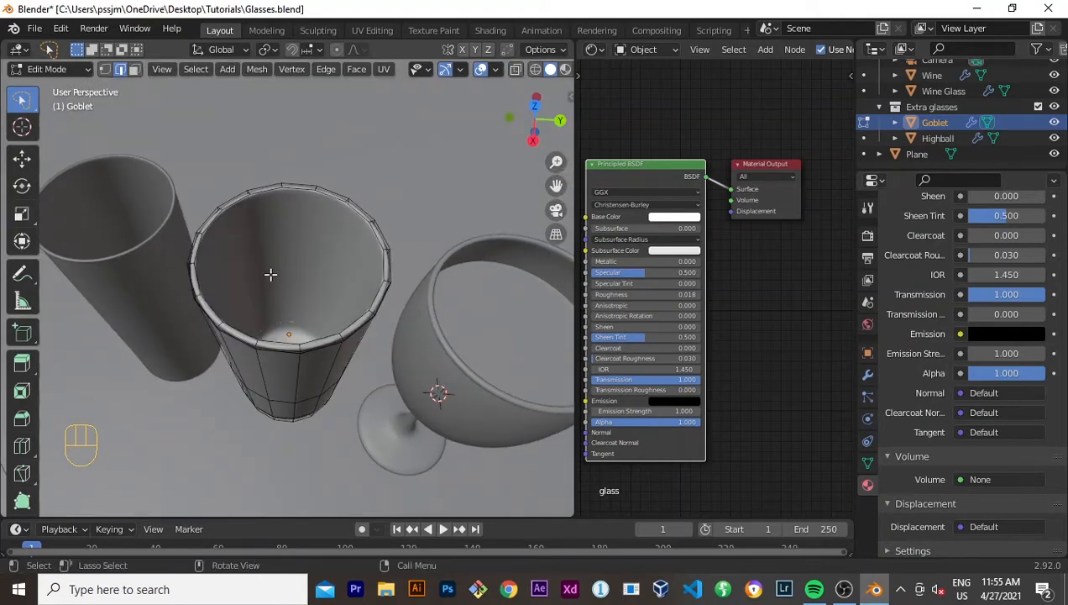
key(Tab)
key(Tab)
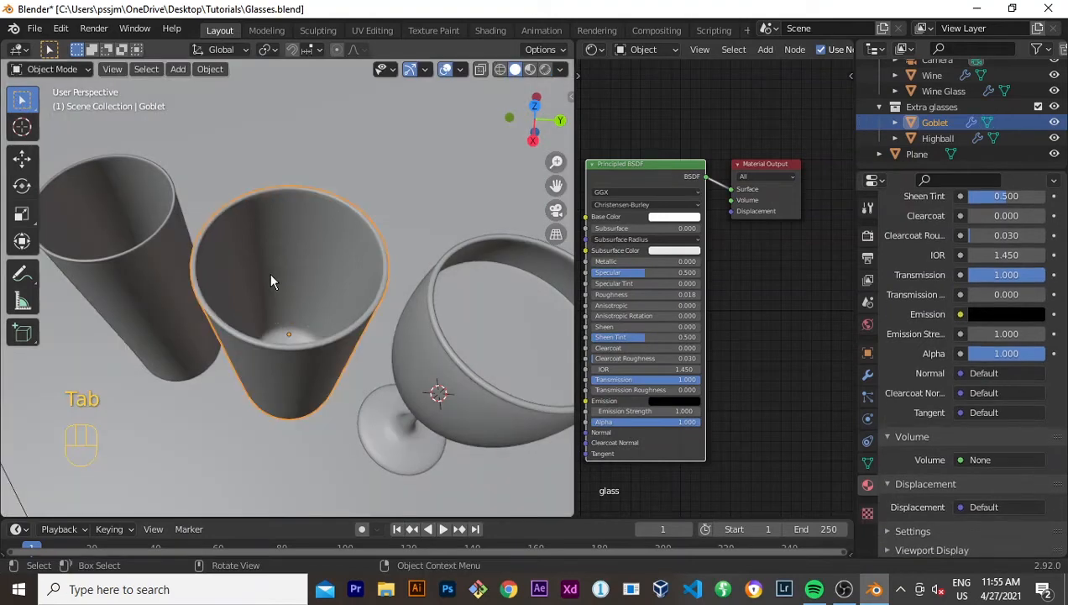
key(ctrl+r)
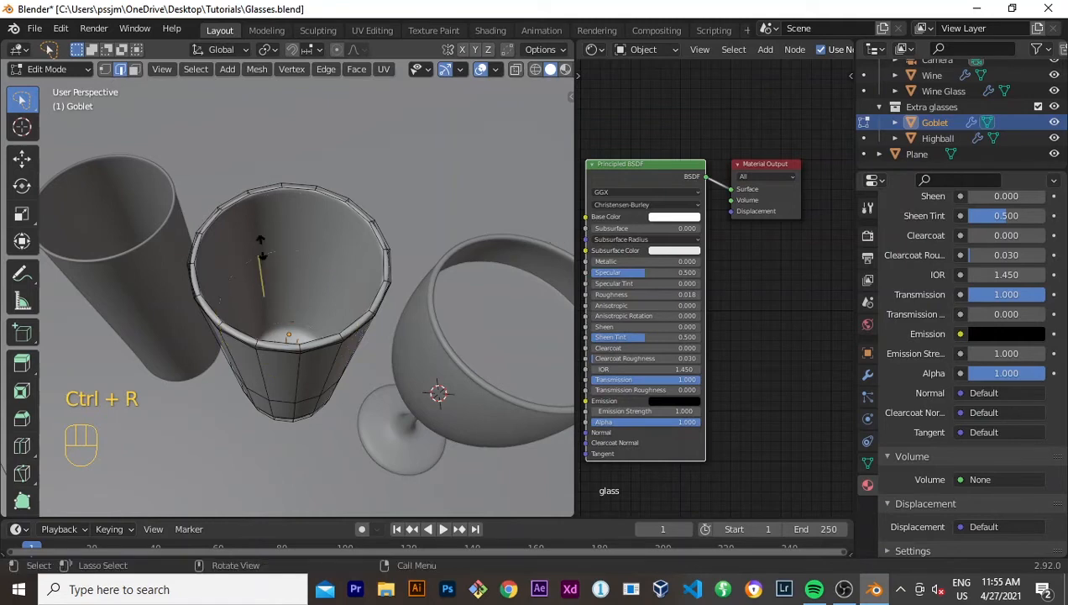
click(261, 245)
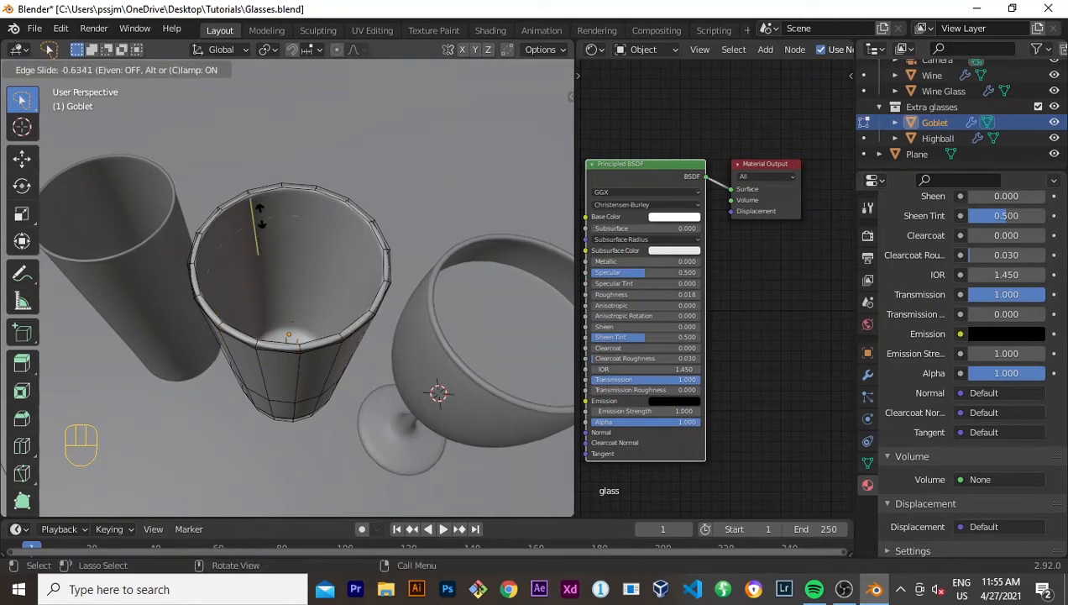
click(258, 226)
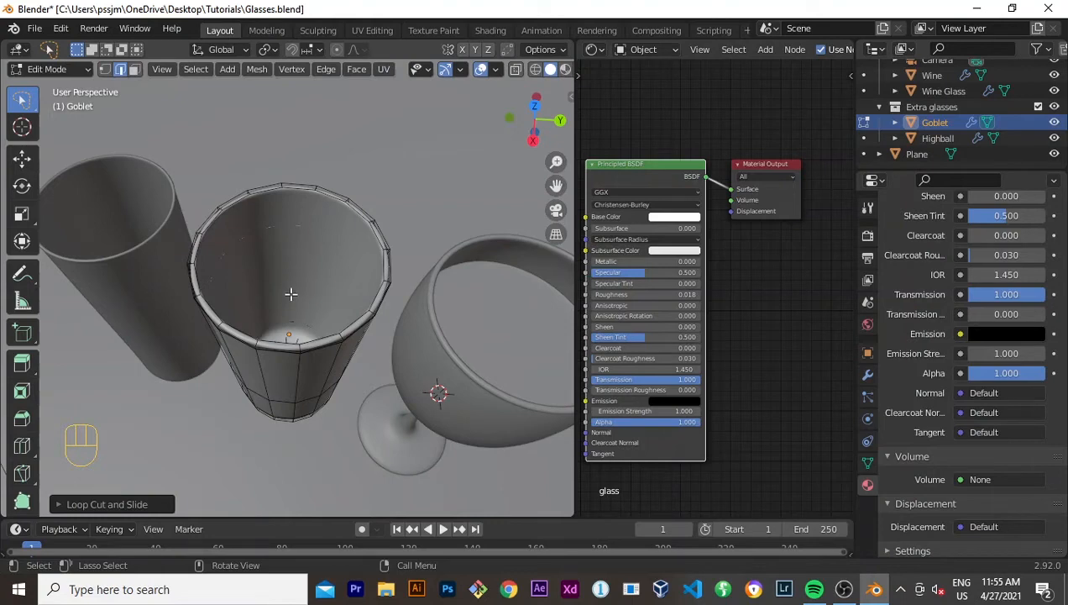
Step: Select the centre of the Goblet's inner bottom again and show the mesh in wireframe from the front
middle_drag(290, 320, 297, 346)
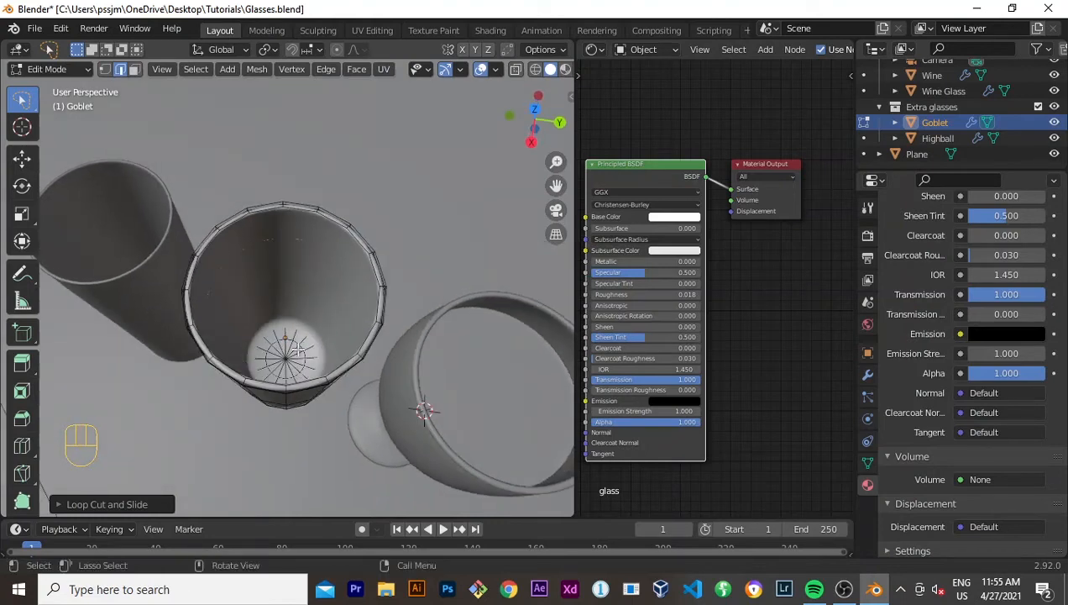
click(285, 353)
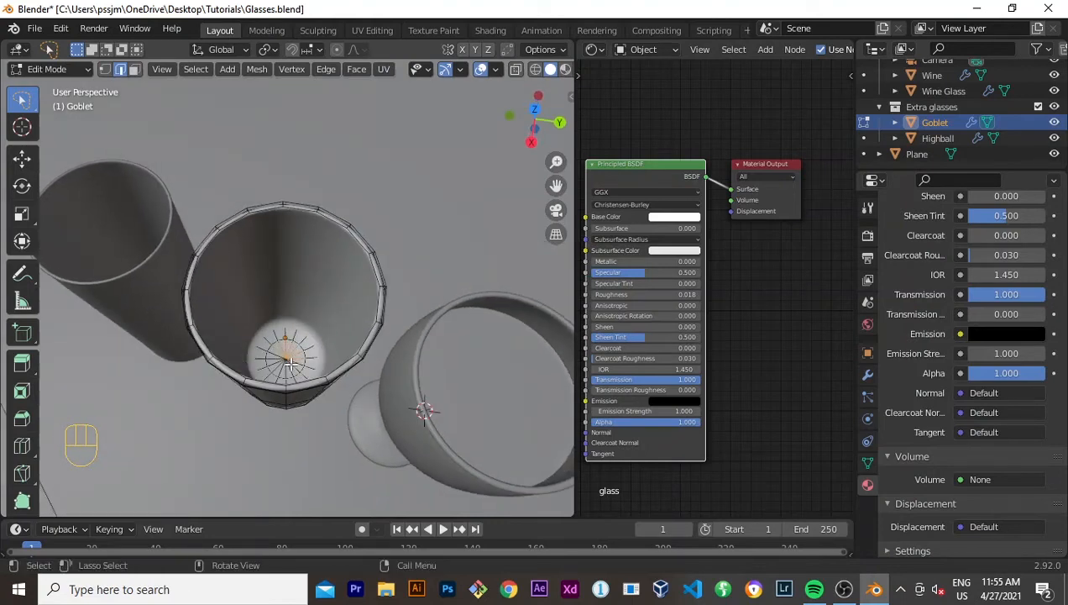
drag(283, 352, 299, 346)
key(KP_1)
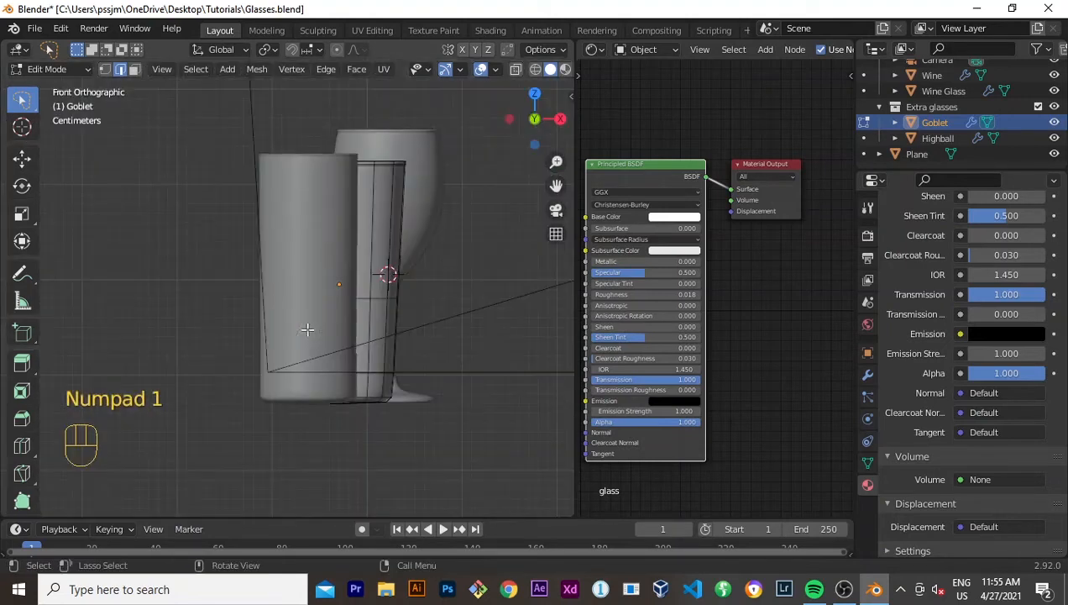
key(z)
click(190, 332)
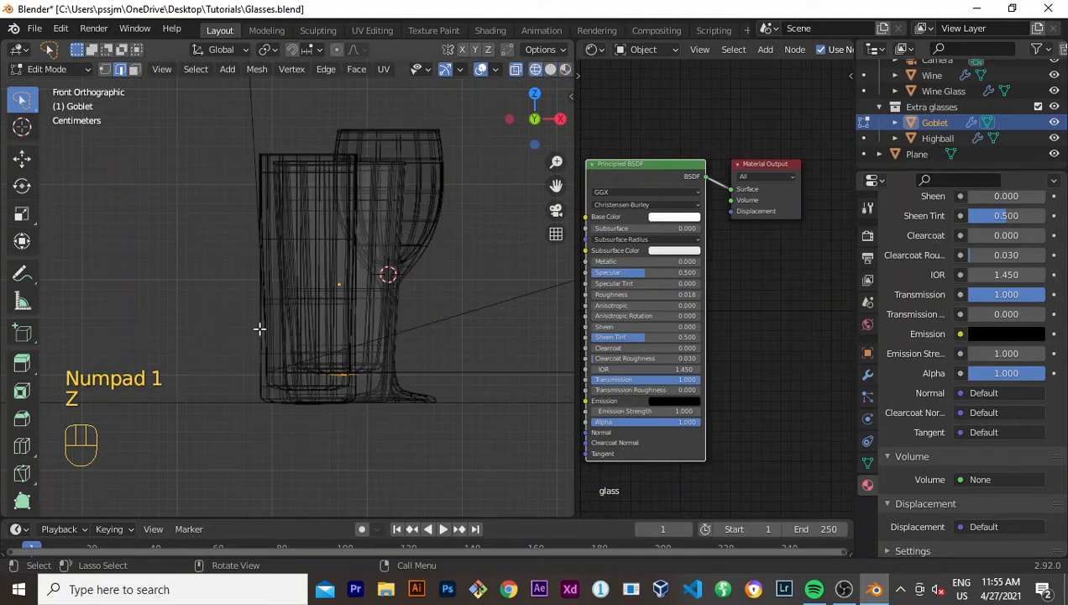
Step: Grow the selection five times from the Goblet's inner bottom up to the new loop on its inner wall
key(ctrl+KP_Add)
key(ctrl+KP_Add)
key(ctrl+KP_Add)
key(ctrl+KP_Add)
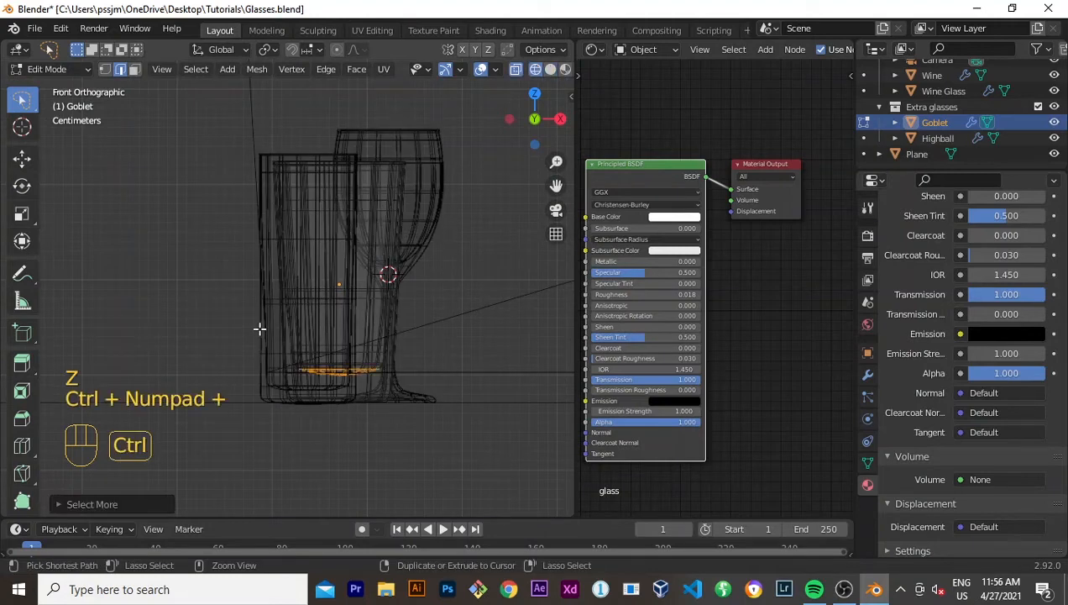
key(ctrl+KP_Add)
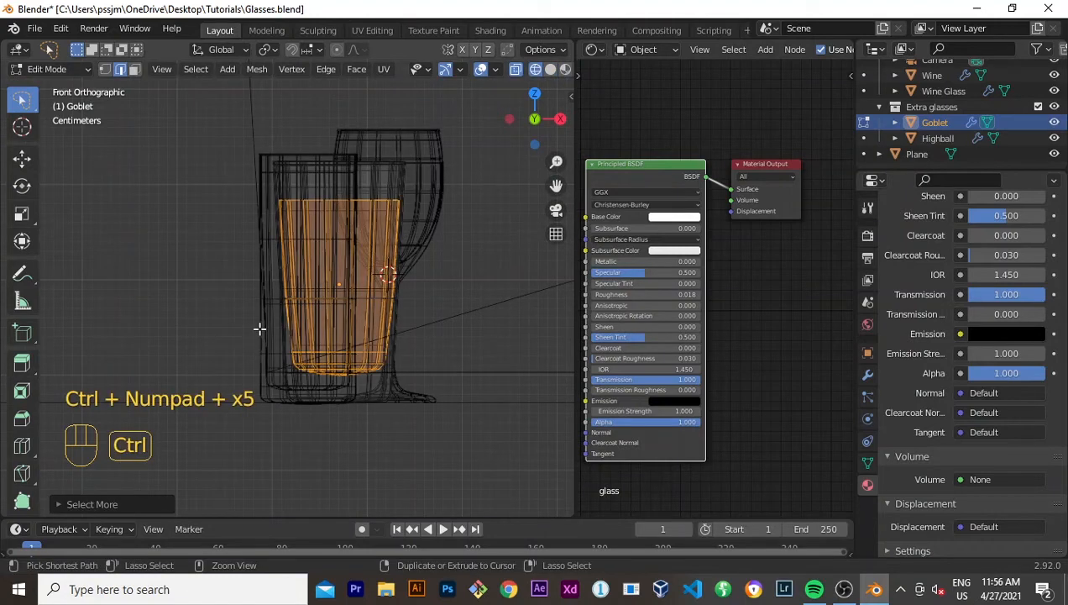
Step: Duplicate the selected inner surface of the Goblet in place and separate the copy into its own object
key(shift+d)
click(392, 240)
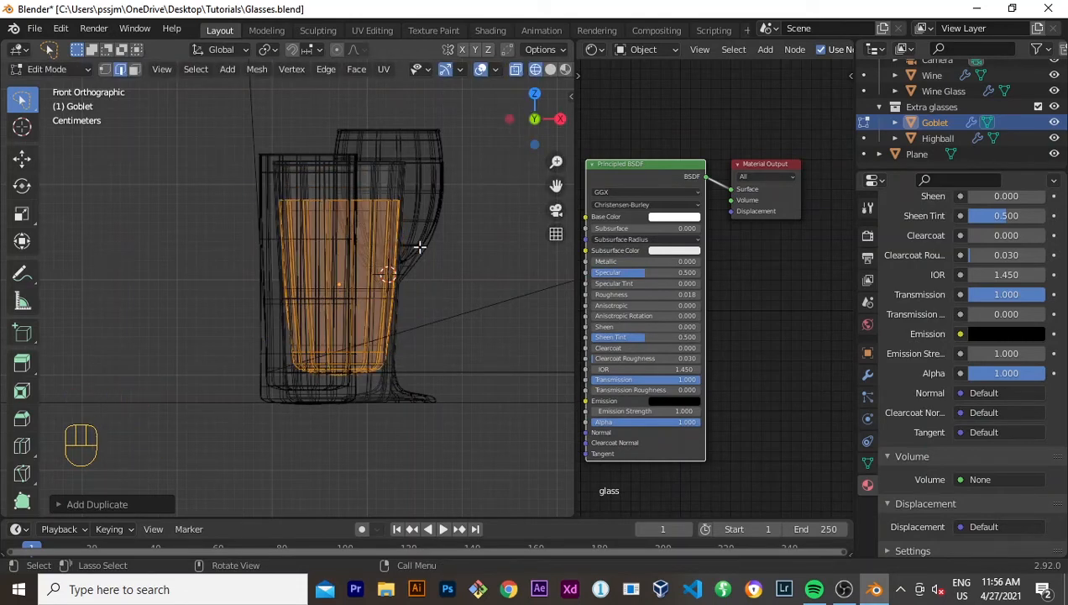
key(p)
click(416, 245)
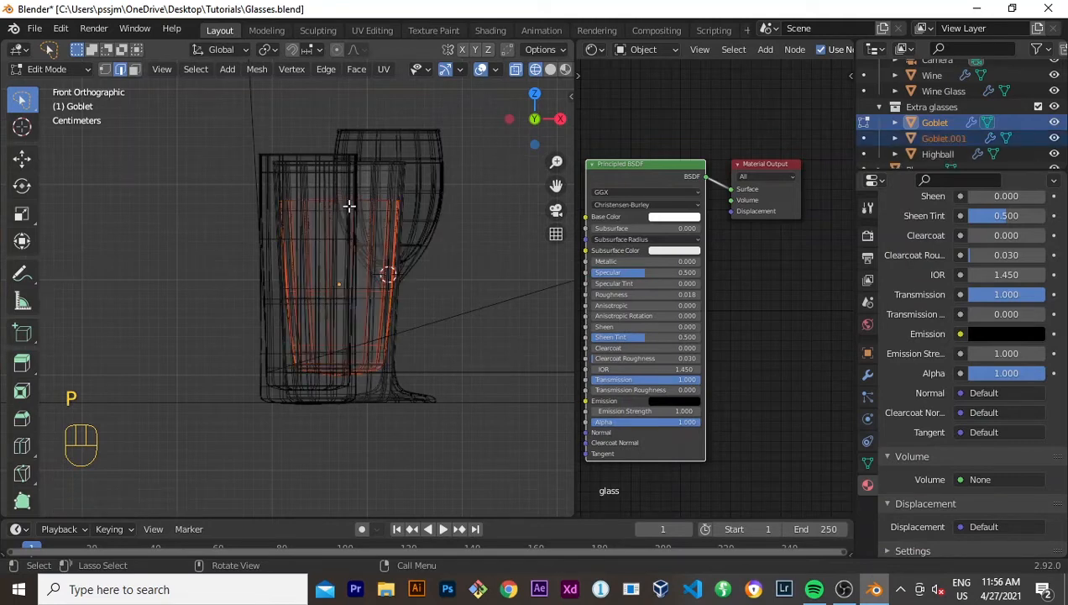
Step: Return to Object Mode, select only the separated inner surface, and rename it Water
key(Tab)
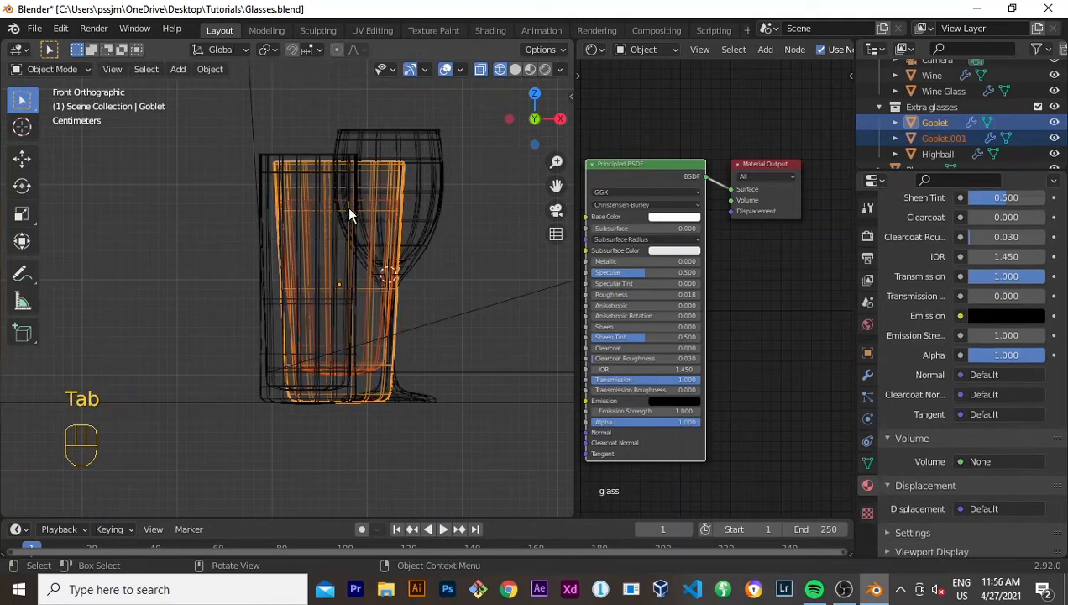
key(Tab)
key(Tab)
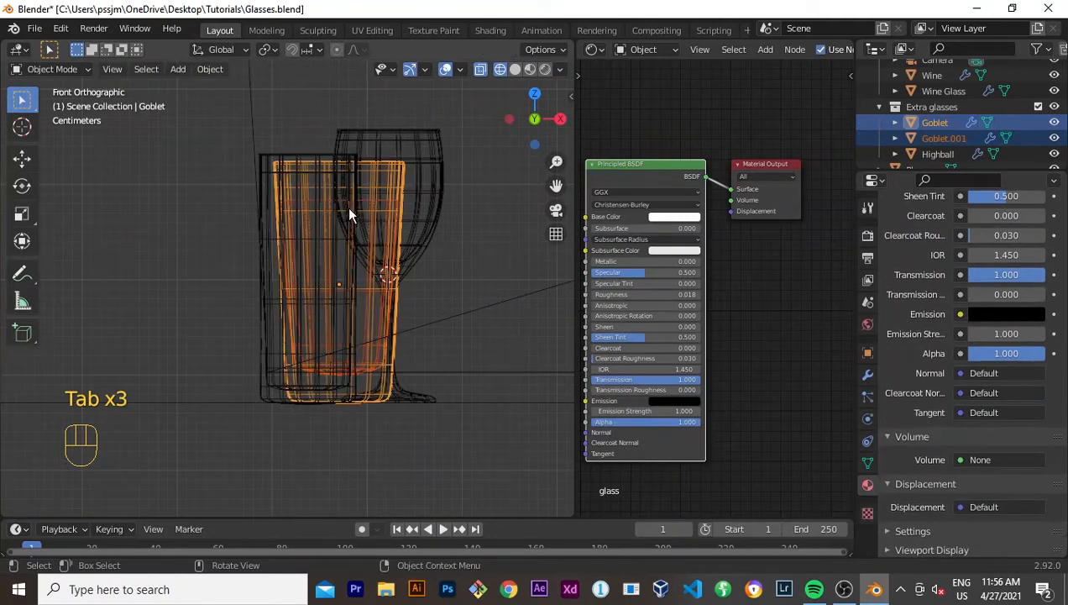
click(351, 212)
double_click(955, 139)
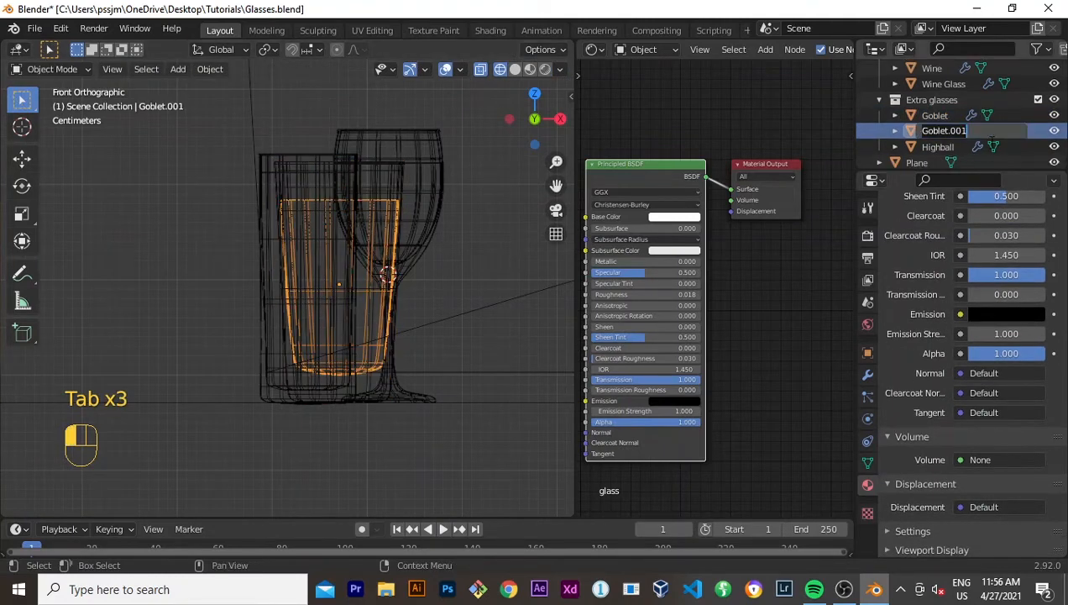
key(BackSpace)
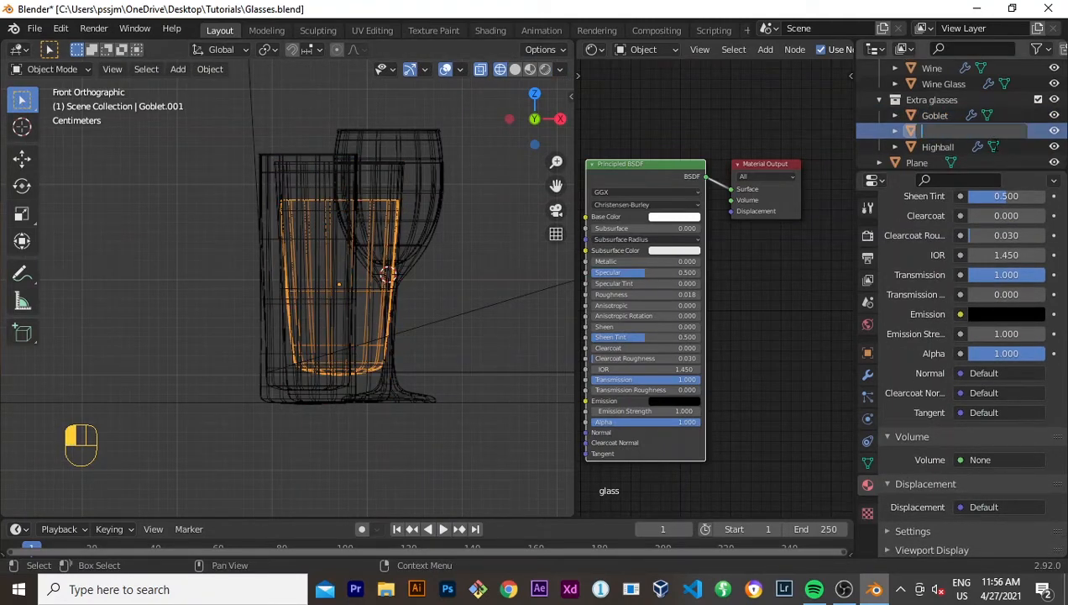
text(Water)
key(Return)
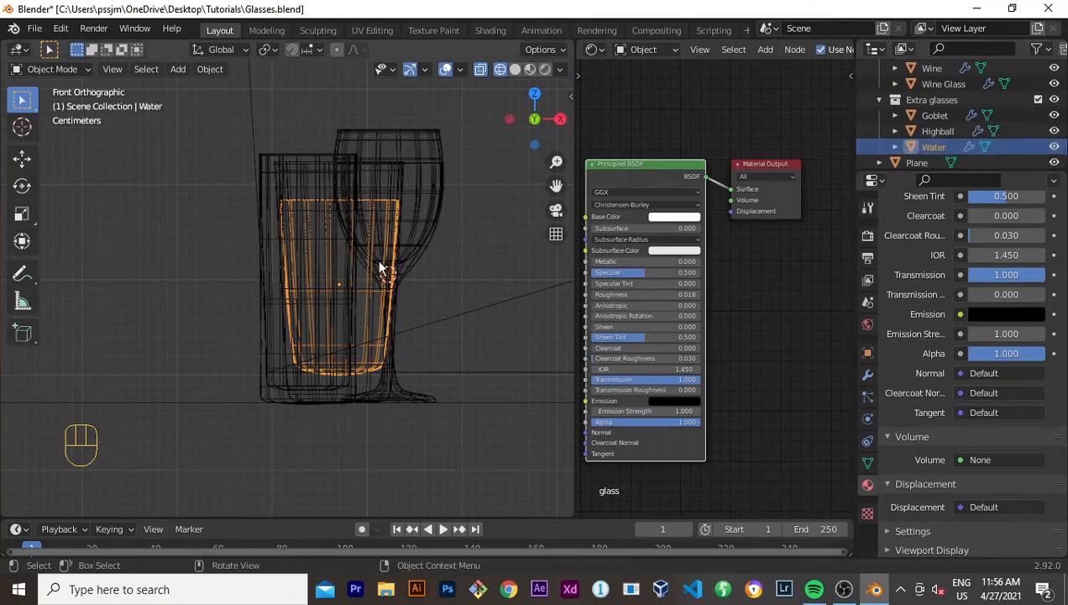
Step: Enter Edit Mode on Water and select the open edge loop around its upper rim
key(Tab)
scroll(398, 233, up, 1)
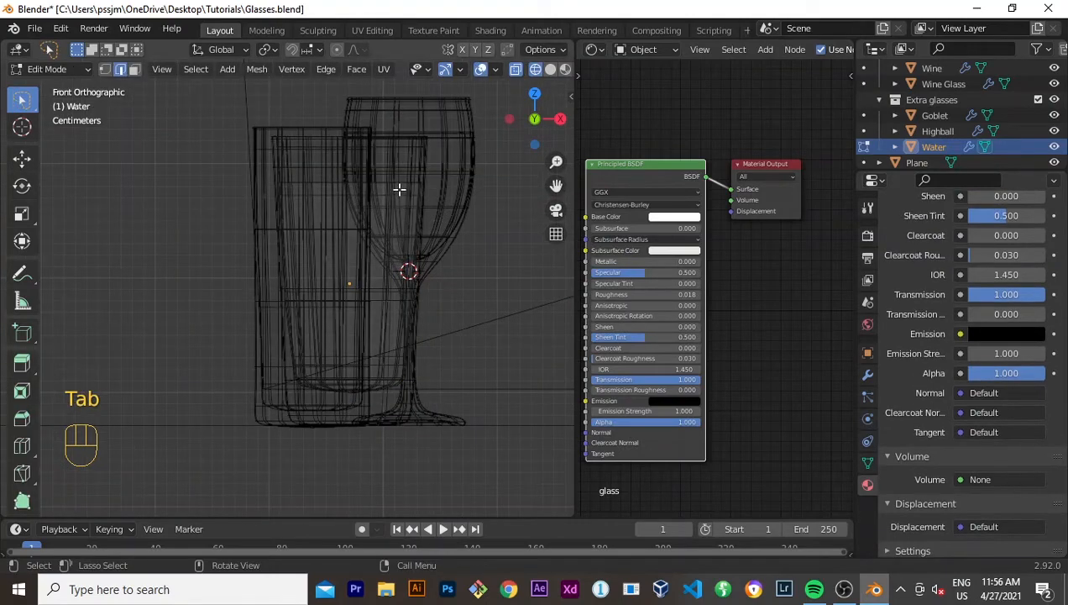
middle_drag(441, 171, 406, 276)
alt+click(389, 280)
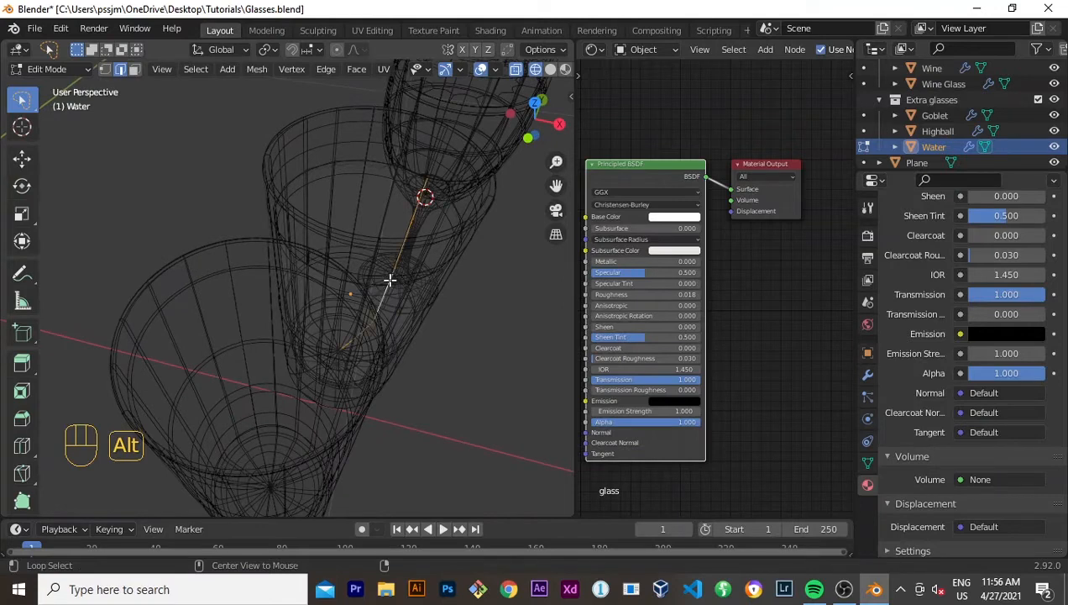
alt+click(367, 281)
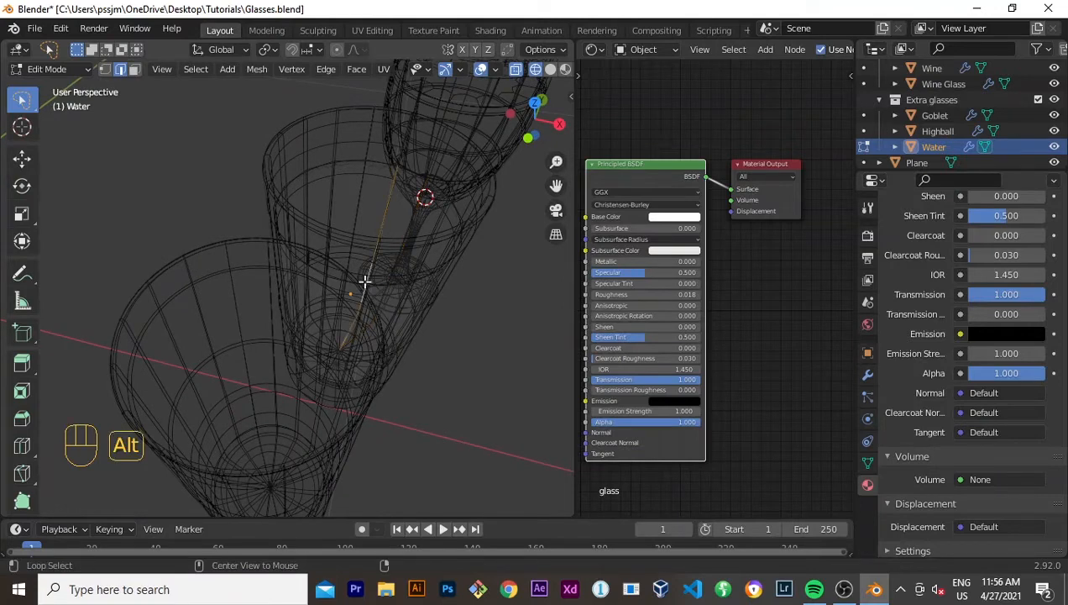
alt+click(367, 281)
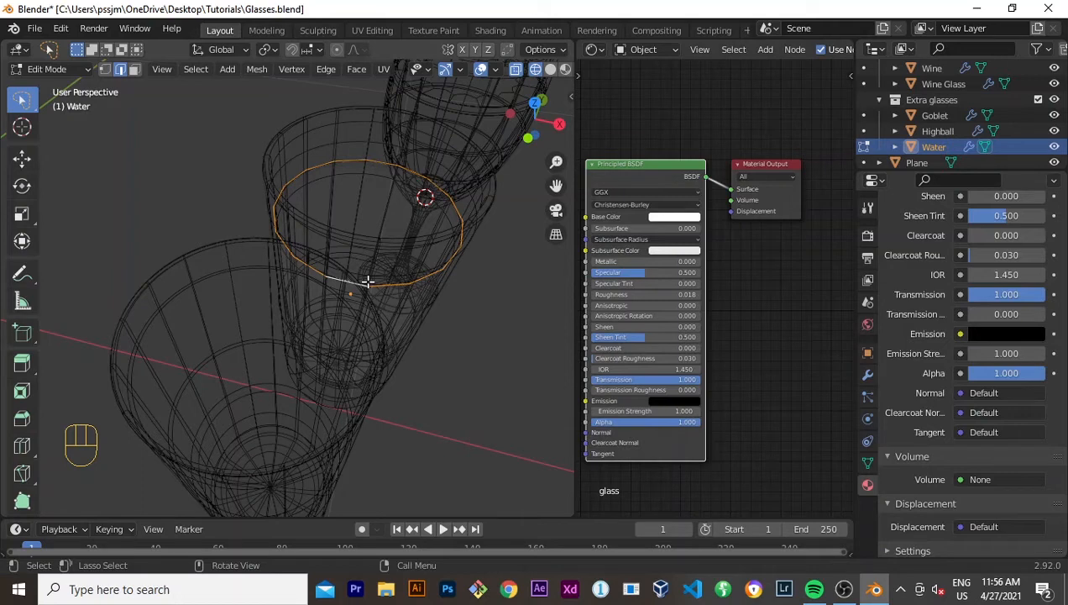
Step: Extrude the Water mesh's rim loop in place and scale the new ring slightly inwards
key(e)
click(368, 283)
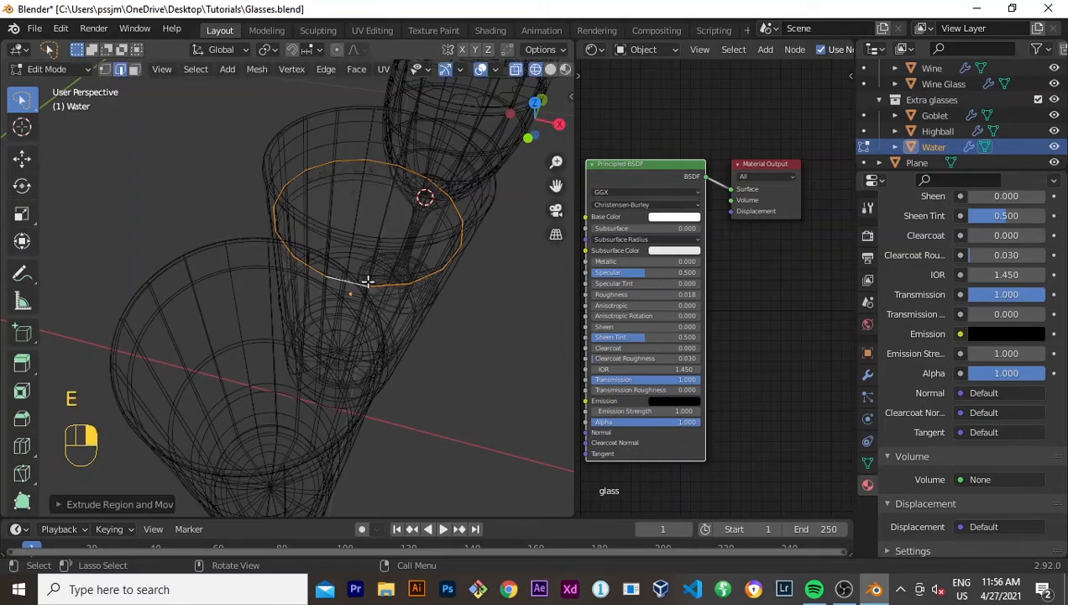
key(s)
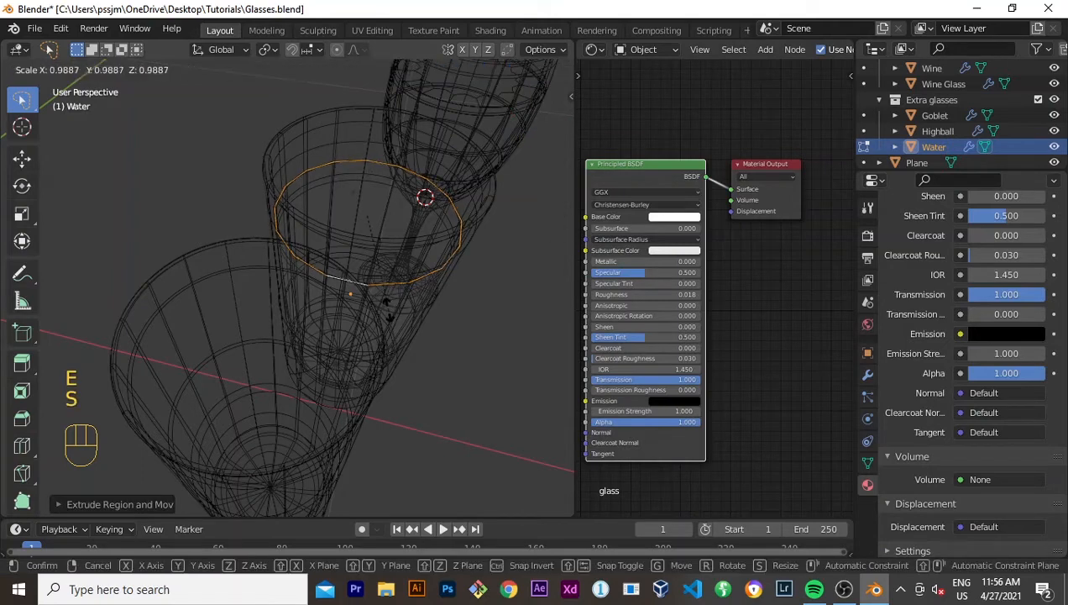
click(384, 307)
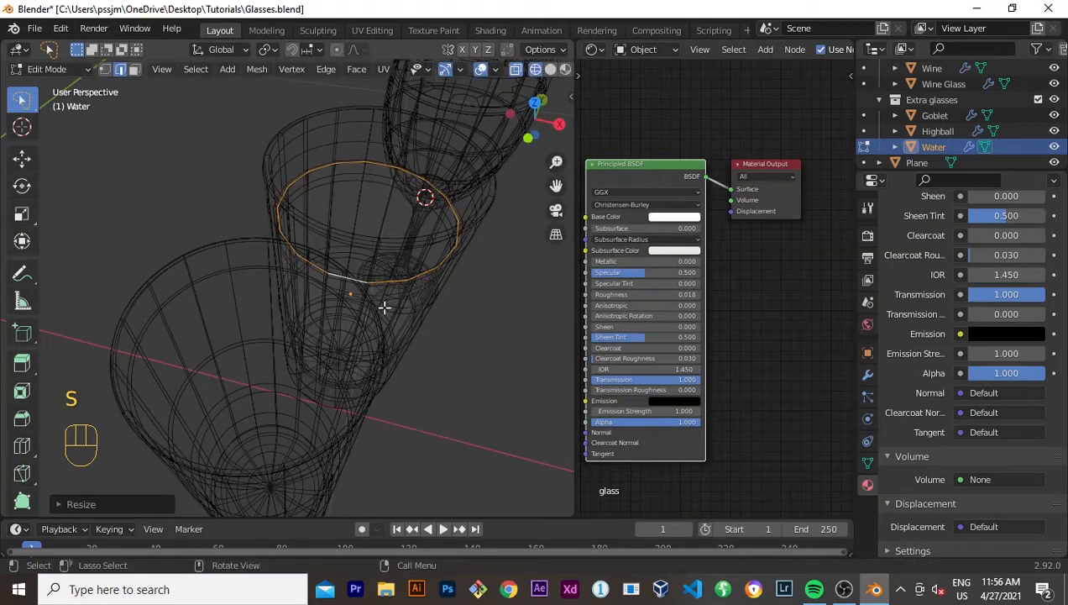
Step: Extrude a second ring from the Water mesh's inner rim edge and scale it further inwards
key(g)
key(z)
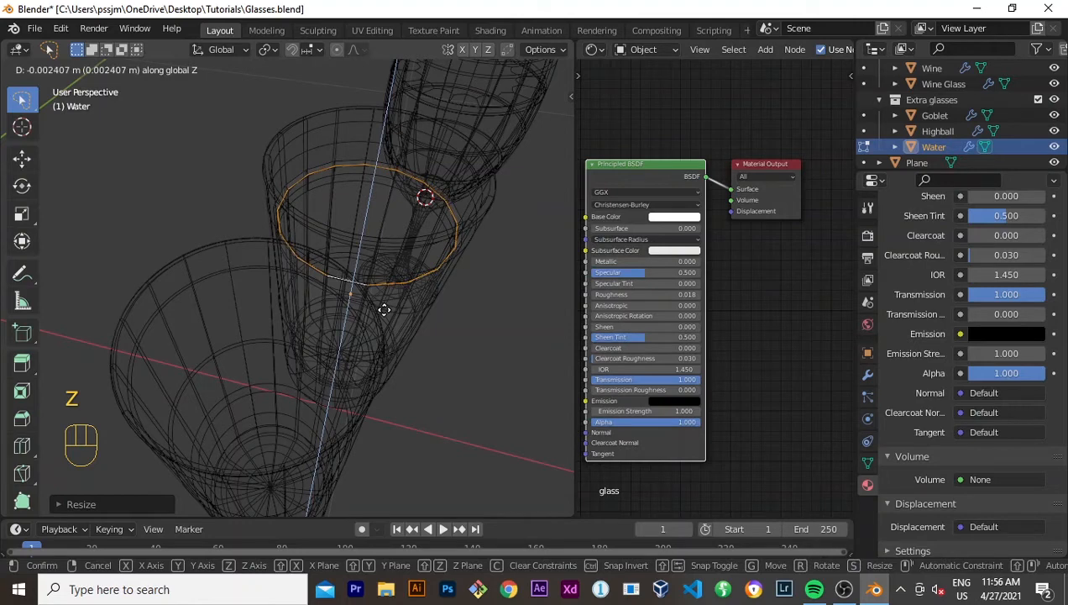
key(e)
click(383, 310)
key(s)
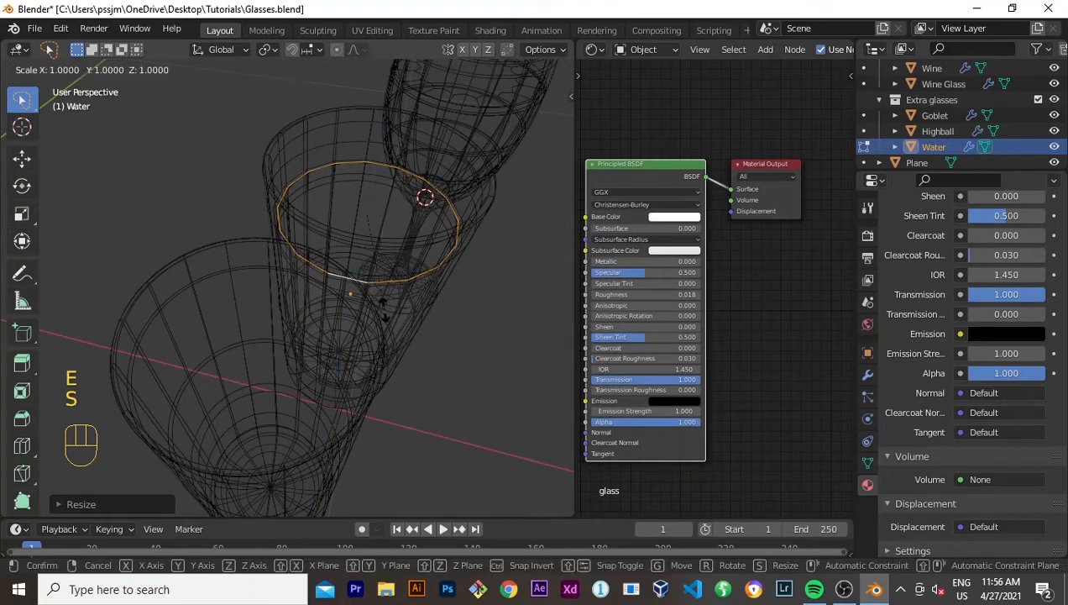
click(374, 298)
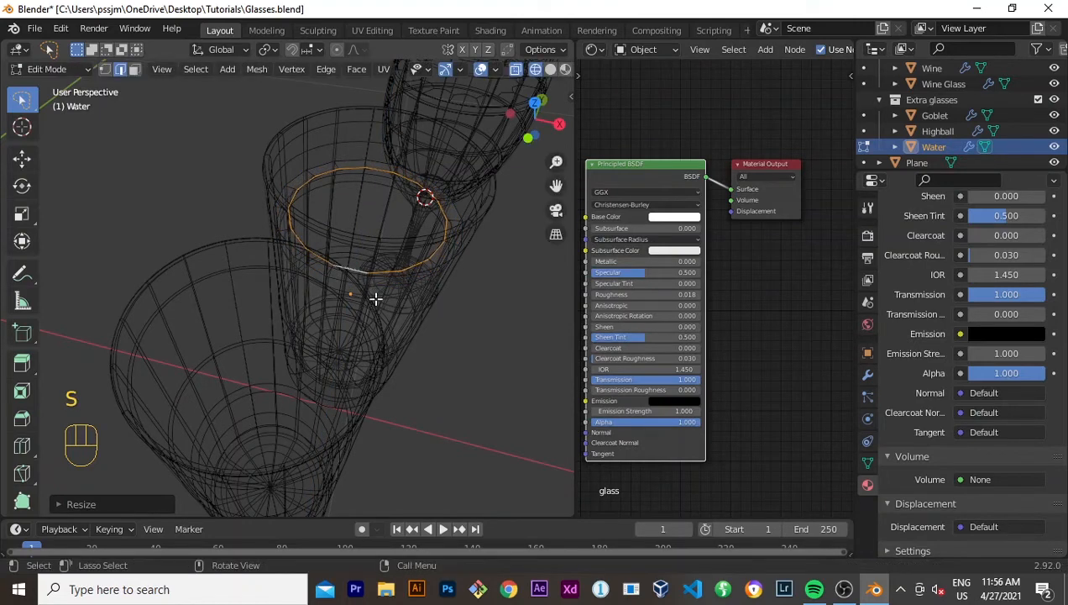
Step: Extrude a third ring, scale it inwards, and fill the remaining opening of the Water mesh with a face
key(e)
click(376, 299)
key(s)
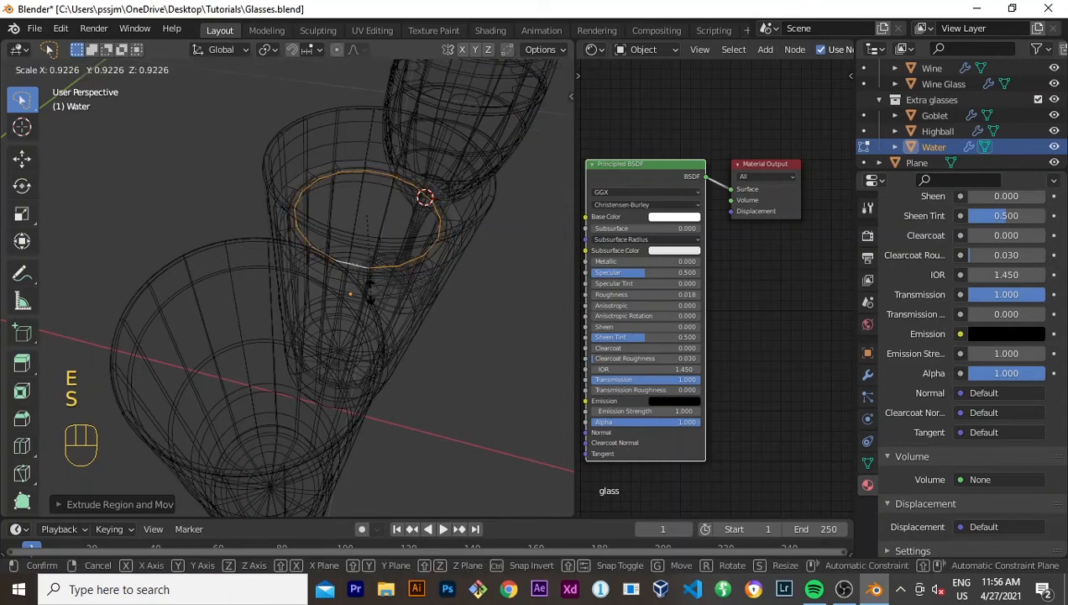
click(364, 285)
key(f)
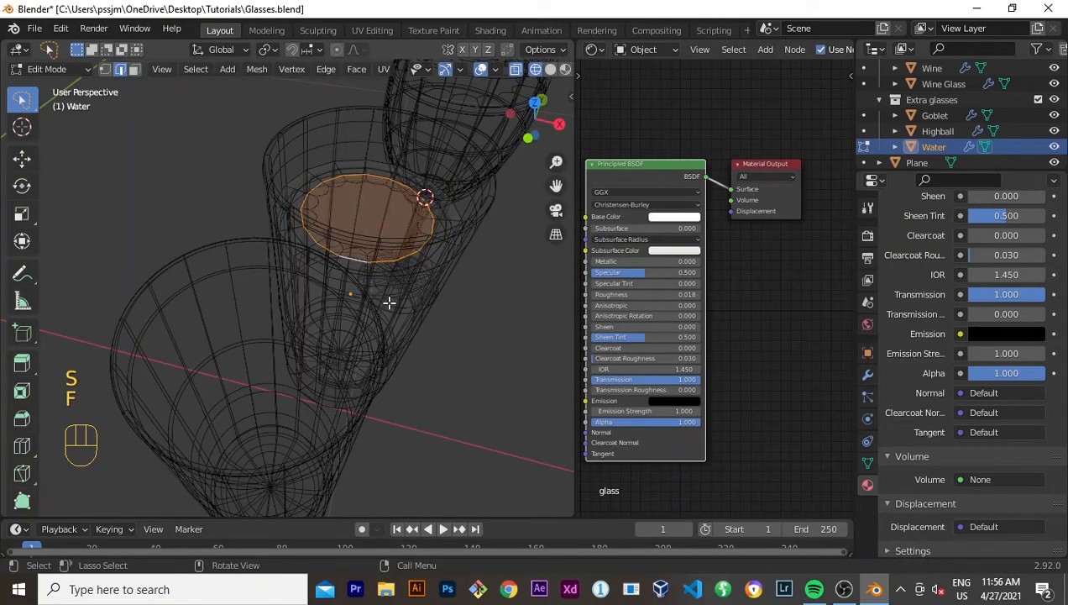
Step: Return to Object Mode and examine the closed Water mesh in wireframe from above and from the side
middle_drag(400, 303, 358, 289)
key(Tab)
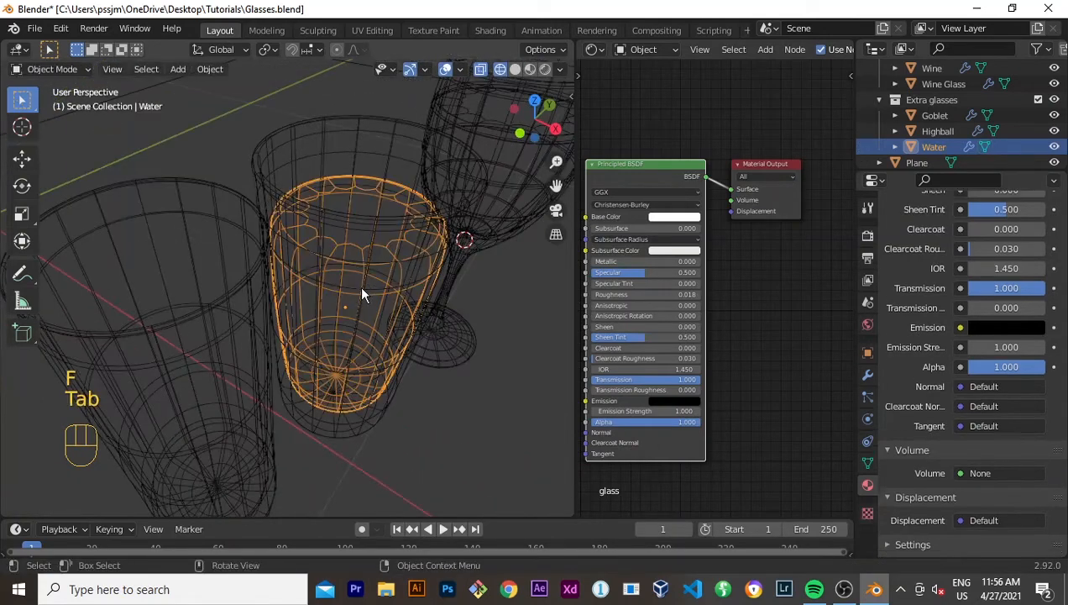
middle_drag(332, 222, 359, 312)
scroll(303, 190, up, 4)
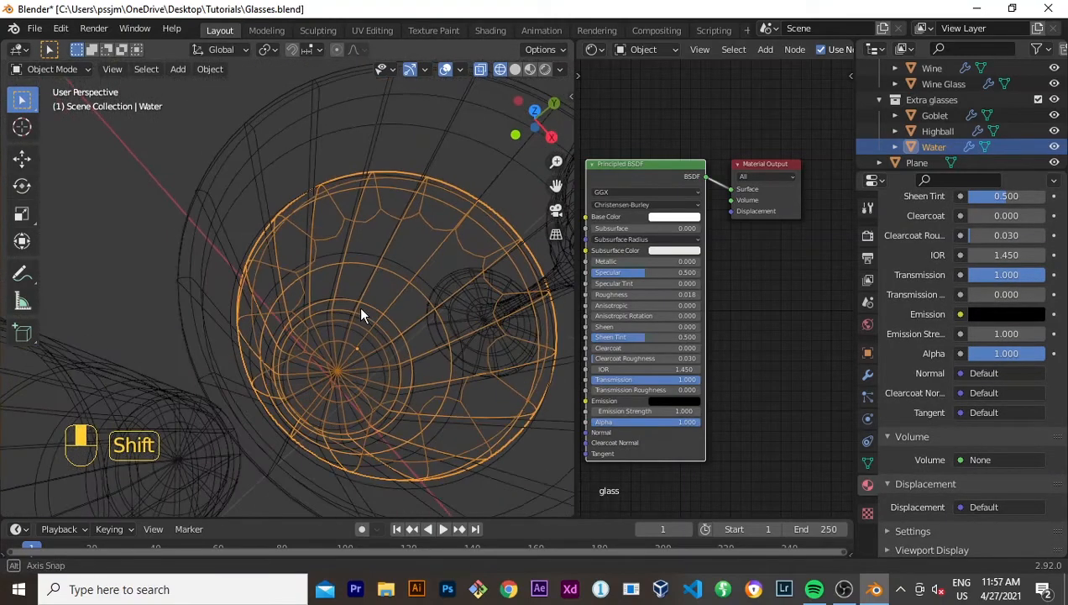
mouse_move(351, 286)
middle_down()
mouse_move(343, 257)
mouse_move(336, 286)
middle_up()
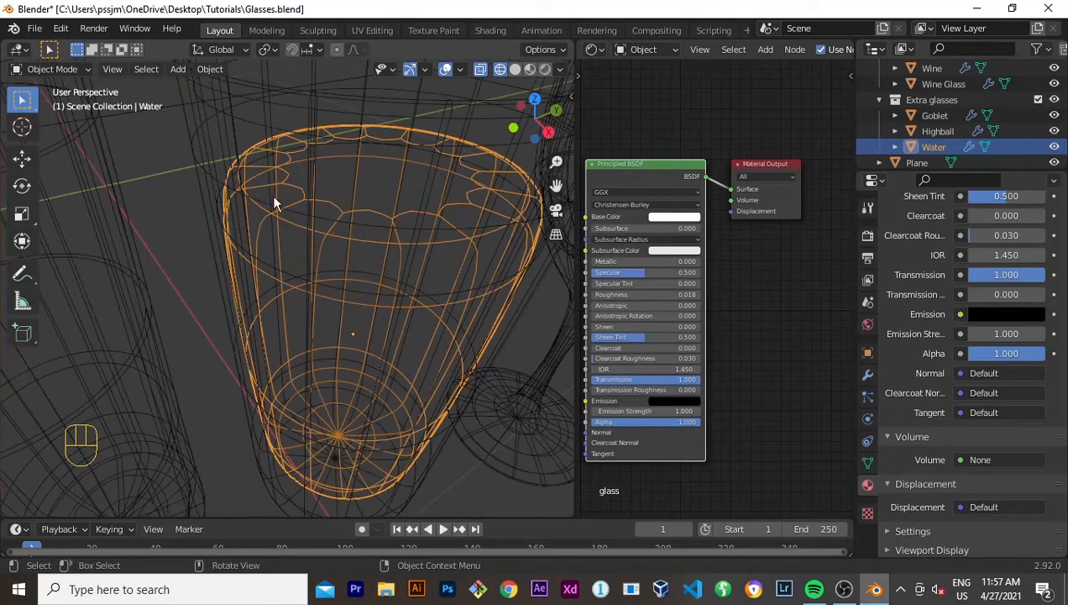
middle_drag(211, 265, 317, 164)
scroll(301, 202, down, 5)
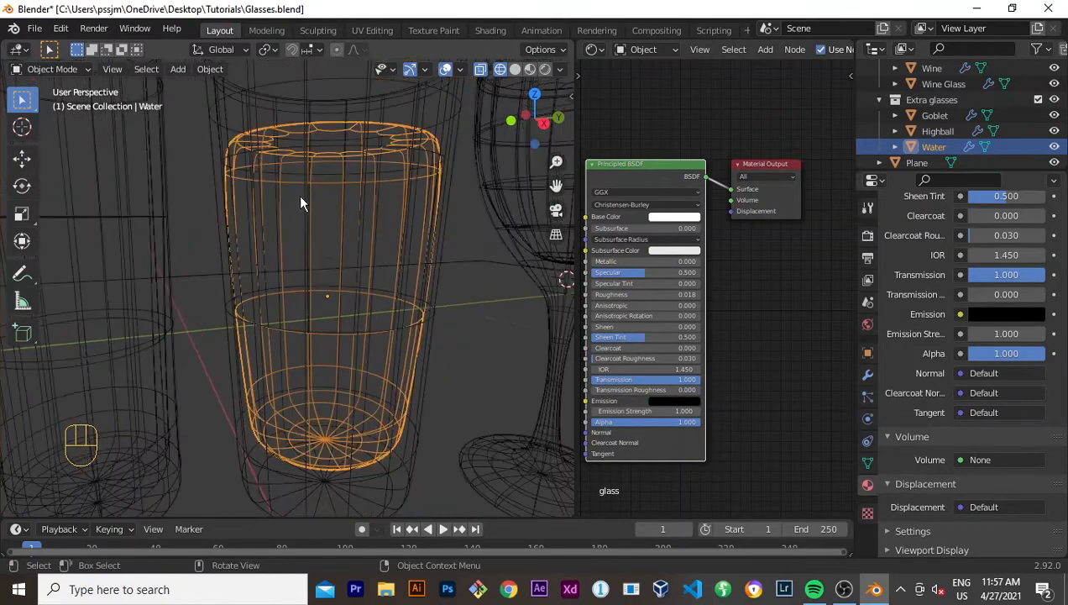
middle_drag(299, 216, 298, 241)
Step: Back in Edit Mode, add a loop cut to the outer band of the Water's top surface, slid towards the rim
key(Tab)
scroll(306, 242, up, 6)
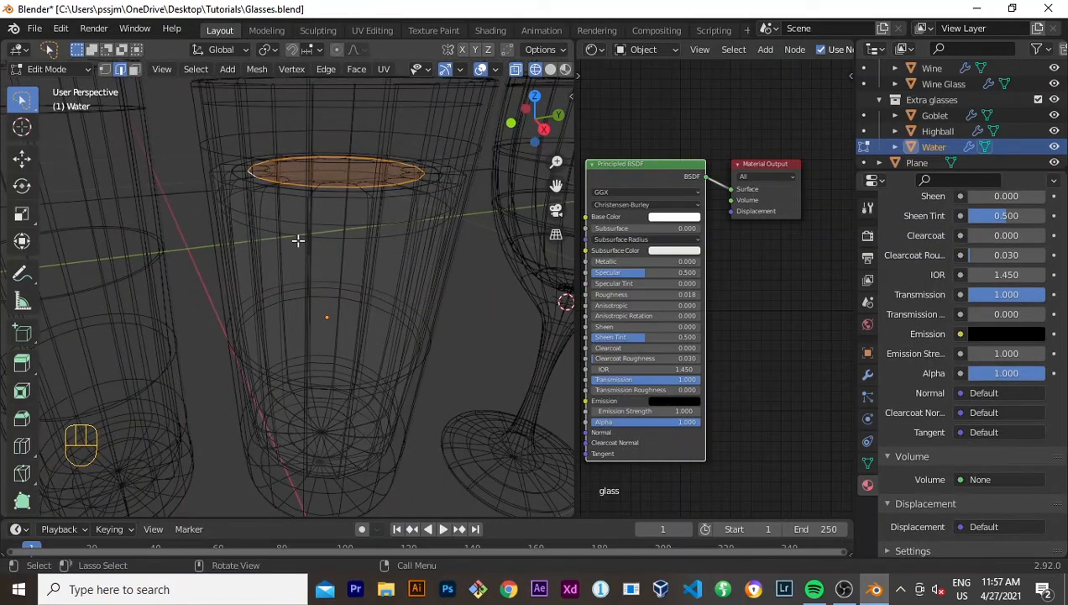
key(ctrl+r)
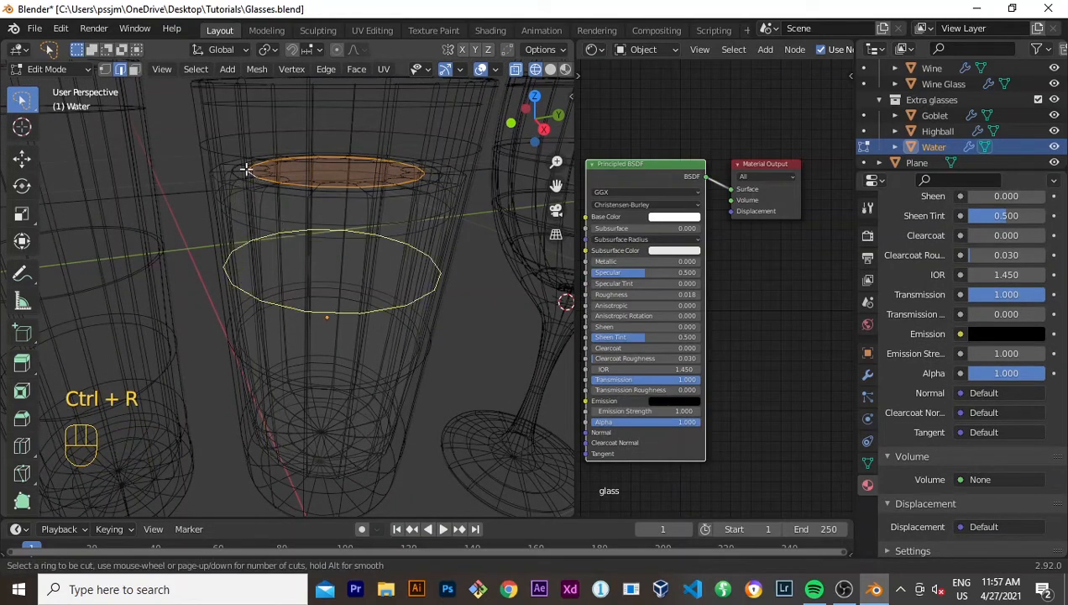
click(228, 171)
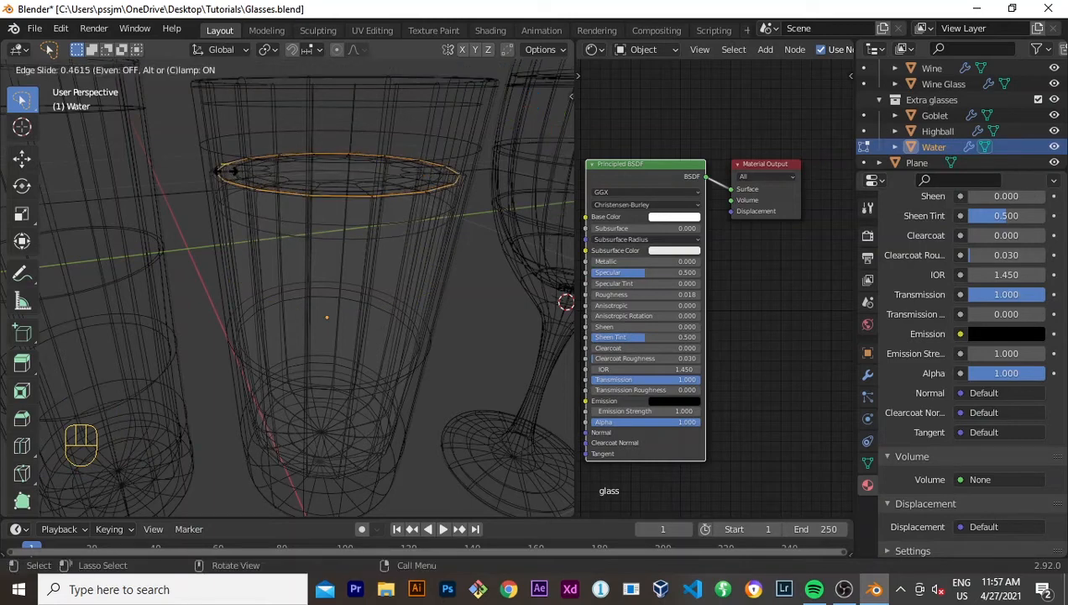
click(221, 174)
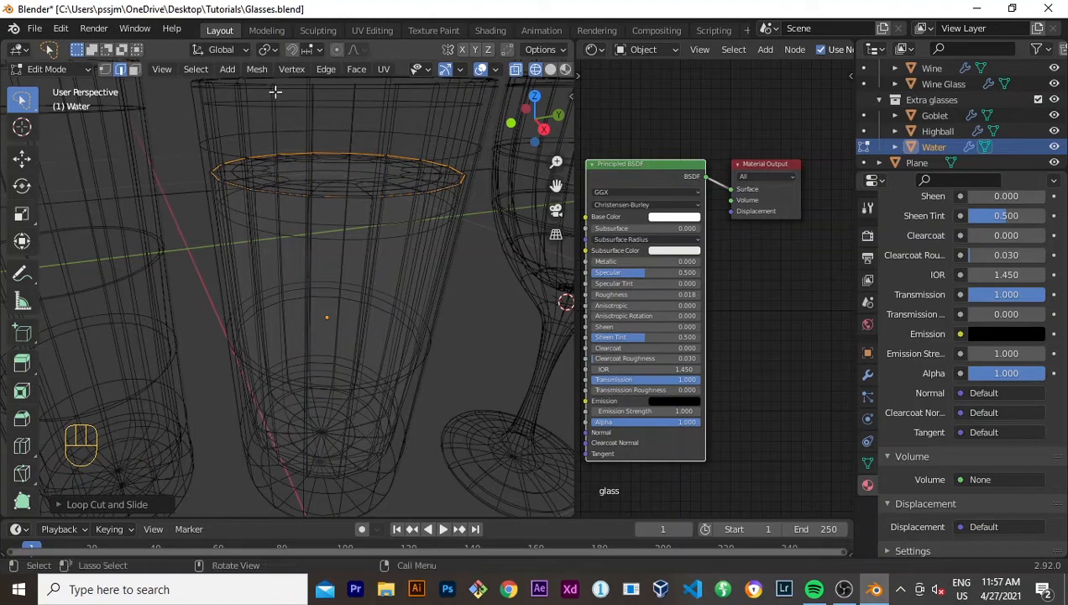
Step: Lower the Water's central top face about 0.006 m along Z with proportional editing enabled and a proportional size of 0.03
click(134, 69)
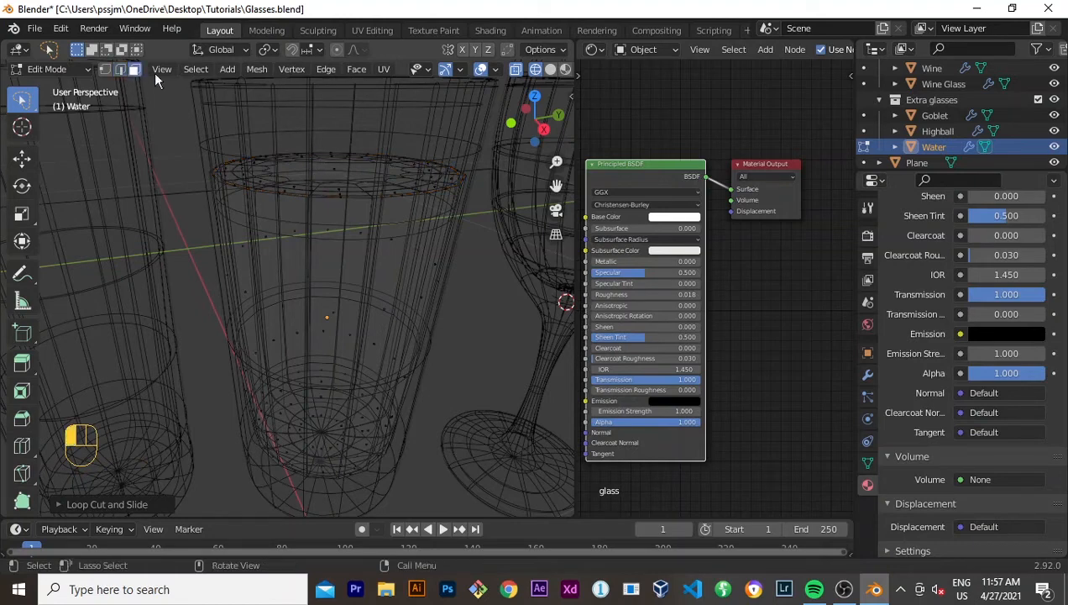
click(340, 168)
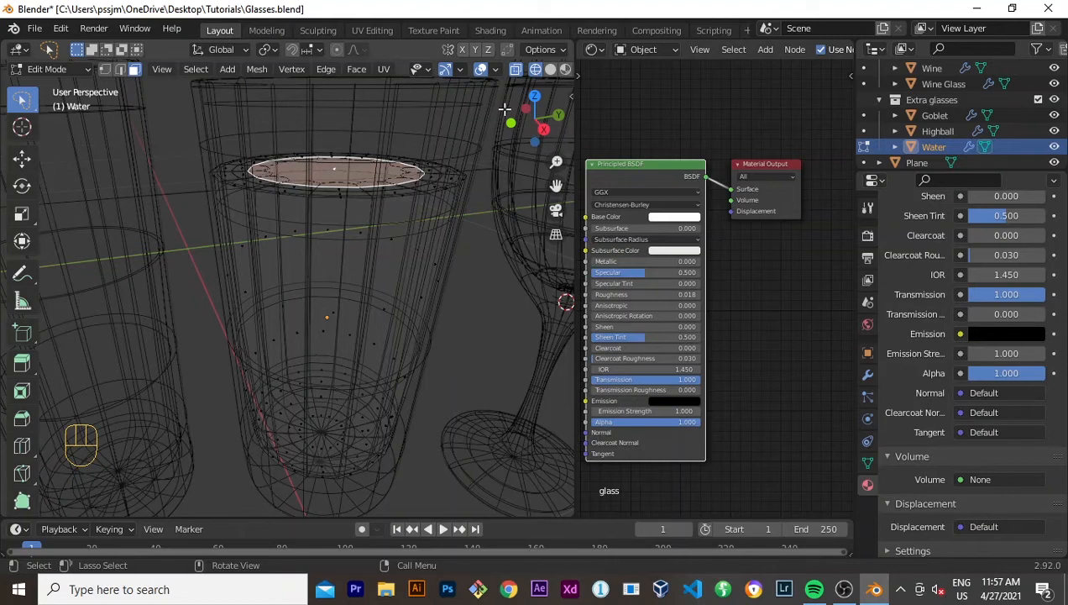
key(o)
key(g)
key(z)
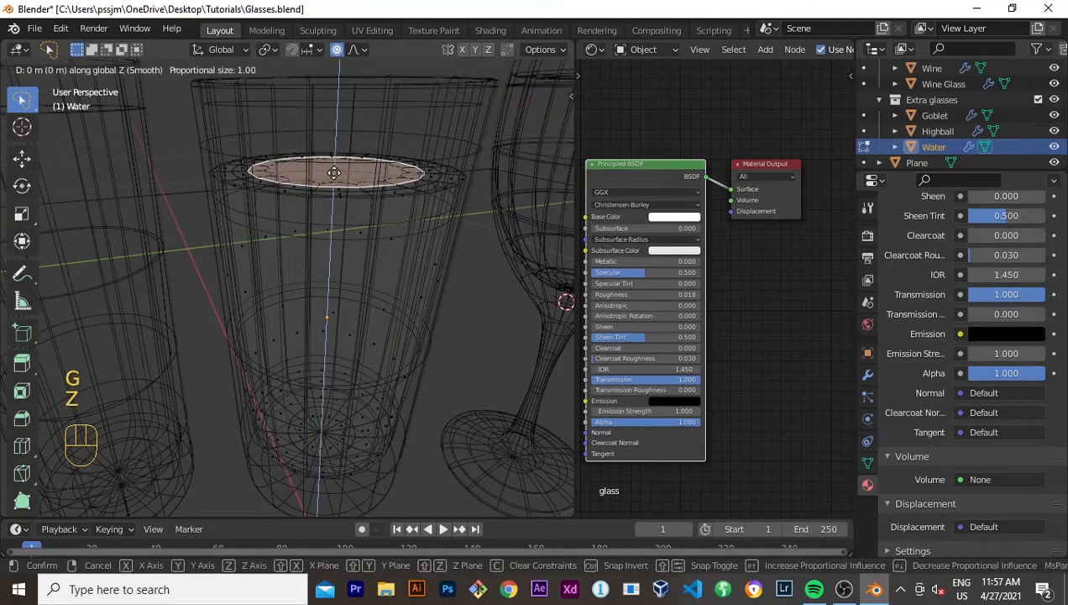
scroll(334, 174, up, 20)
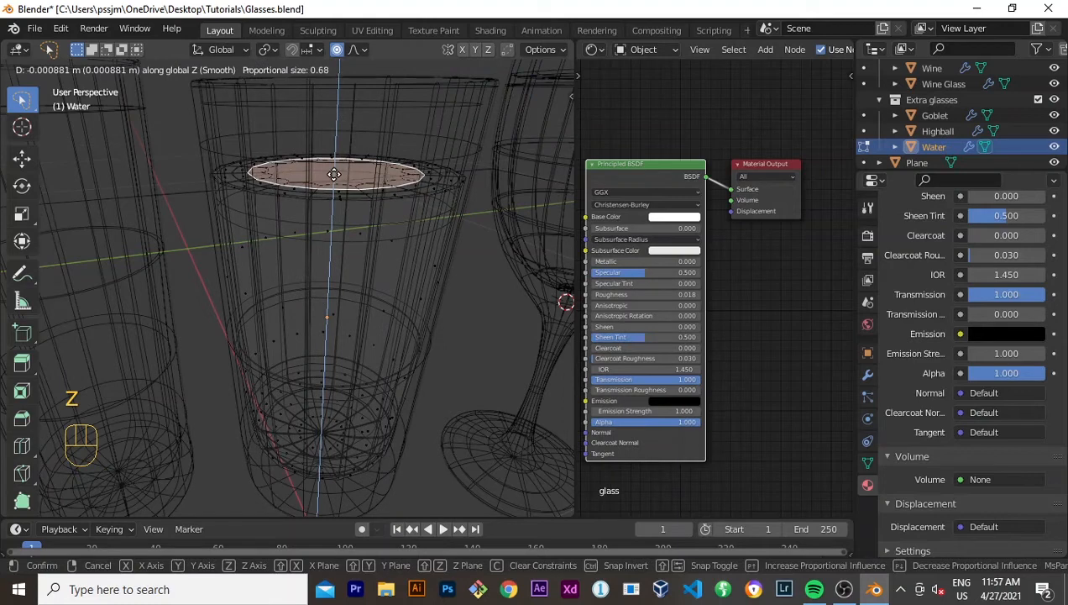
scroll(336, 176, up, 9)
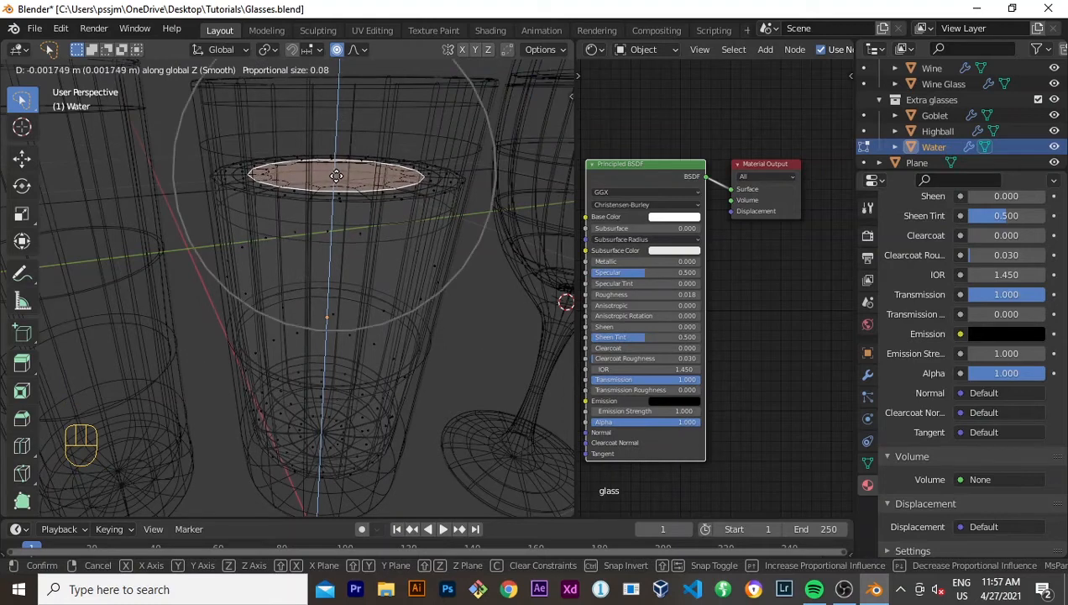
scroll(336, 180, up, 4)
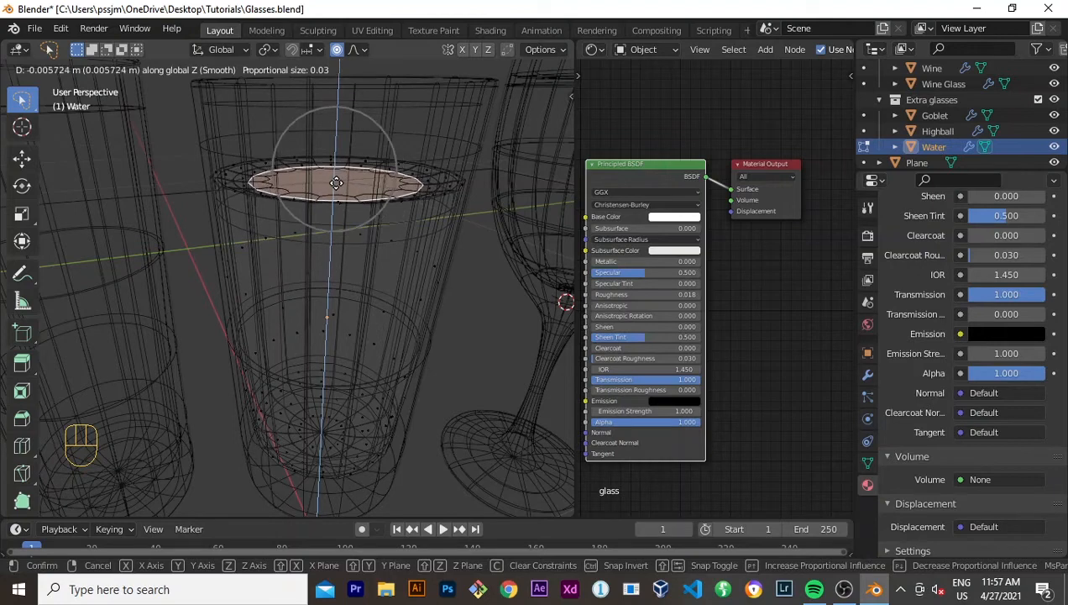
scroll(336, 182, up, 3)
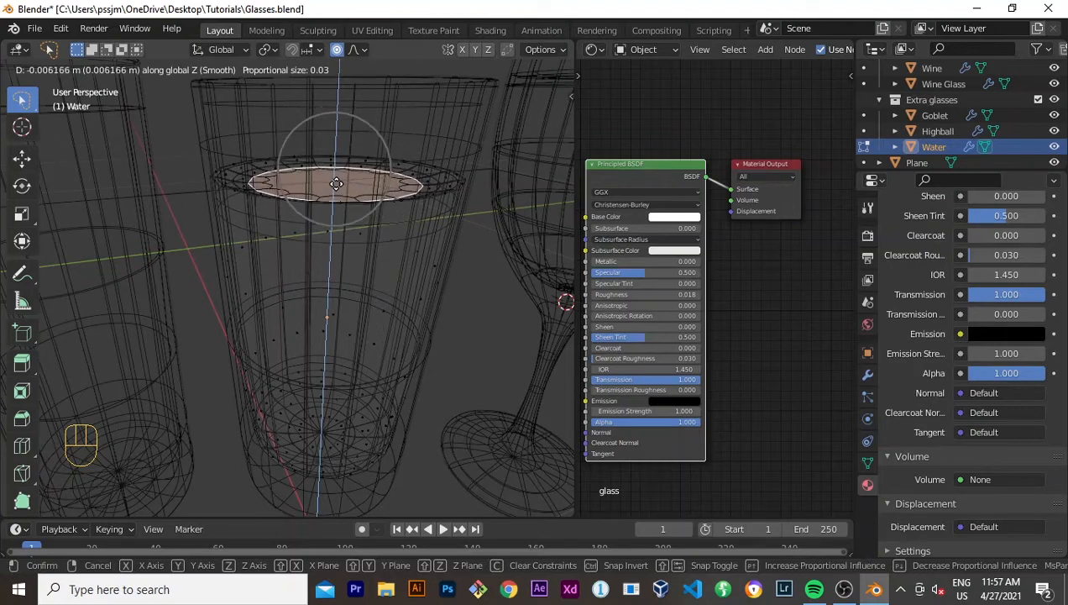
click(336, 183)
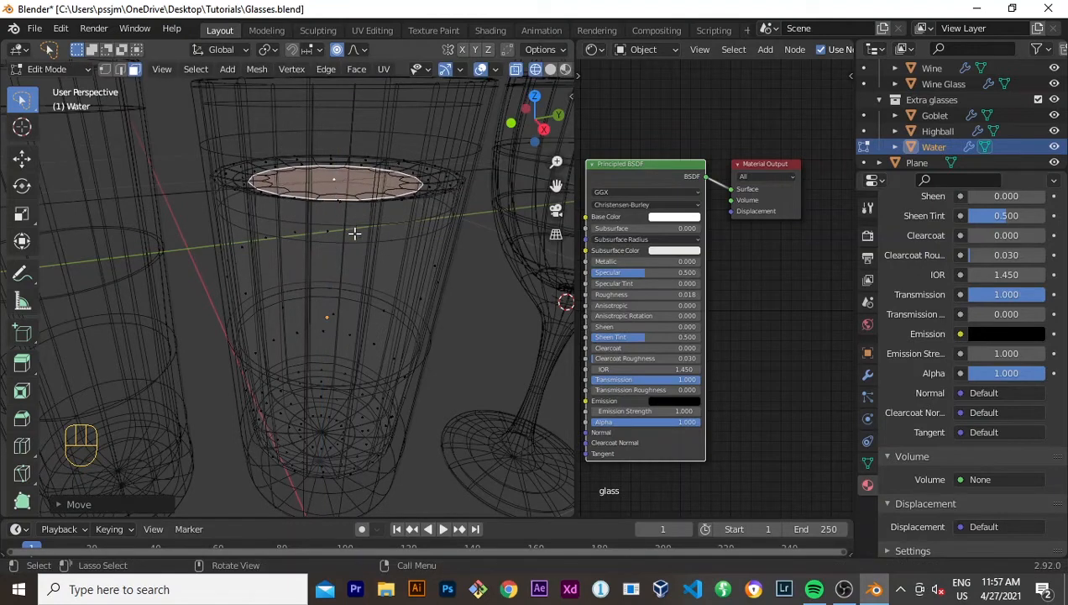
Step: Raise the Water's central top face about 0.0037 m along Z with proportional size 0.03, and return to Object Mode
middle_drag(356, 236, 346, 217)
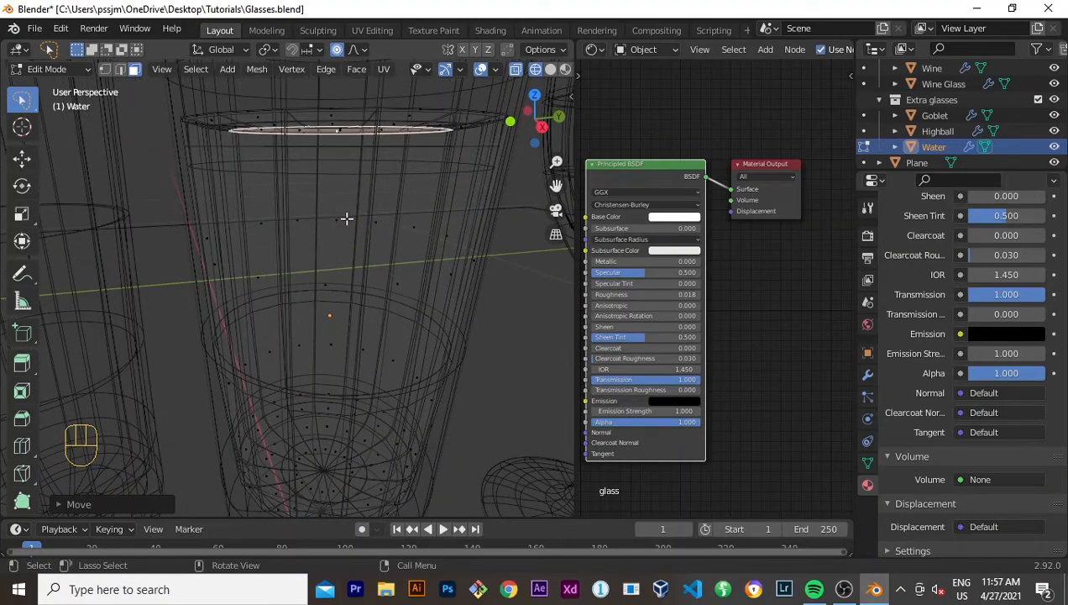
key(g)
key(z)
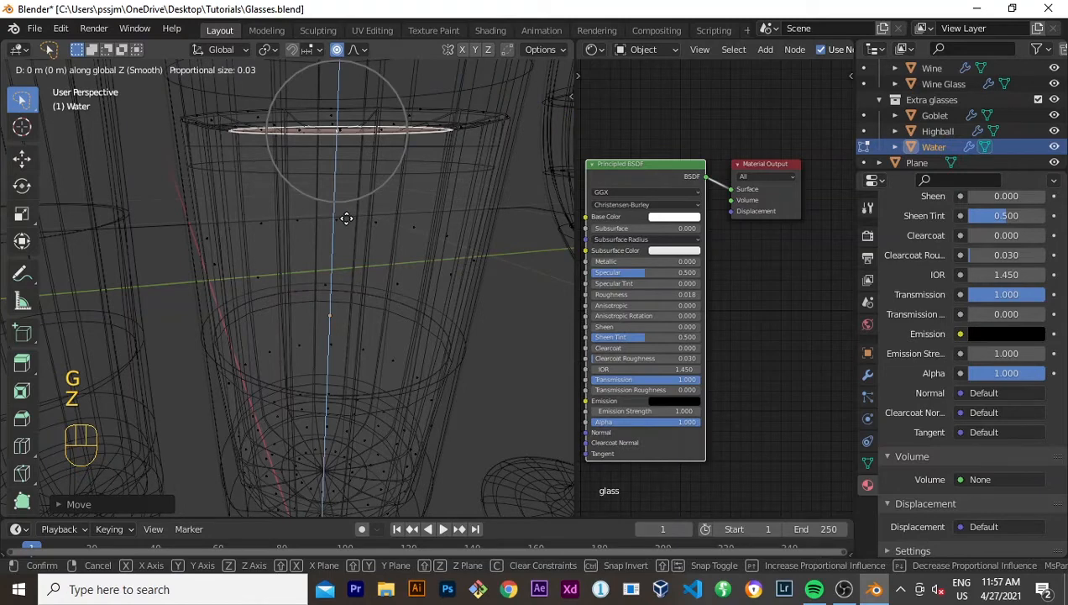
scroll(346, 217, down, 3)
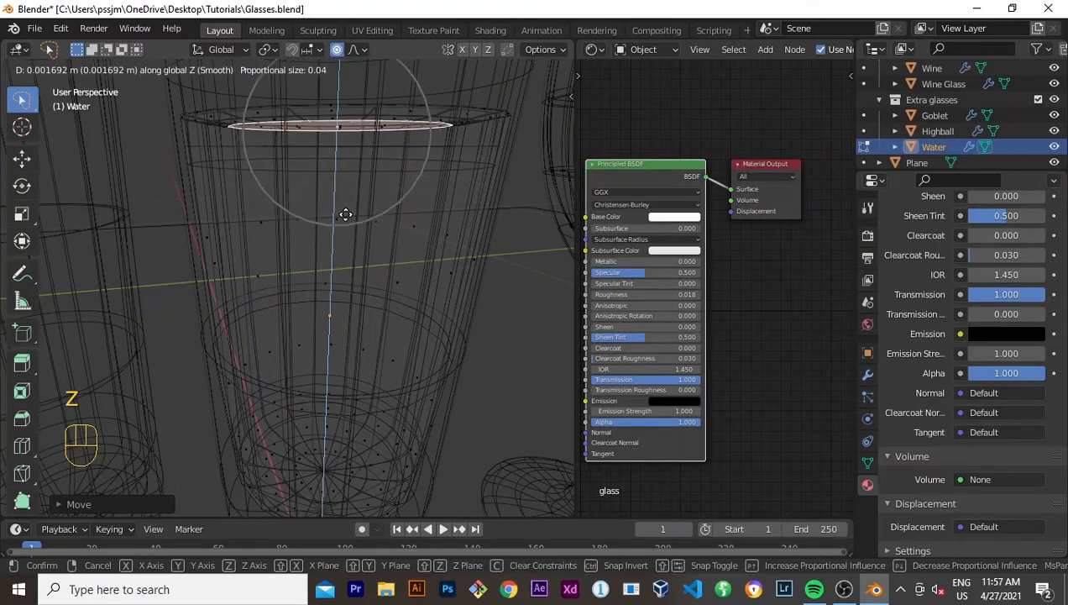
scroll(346, 214, up, 1)
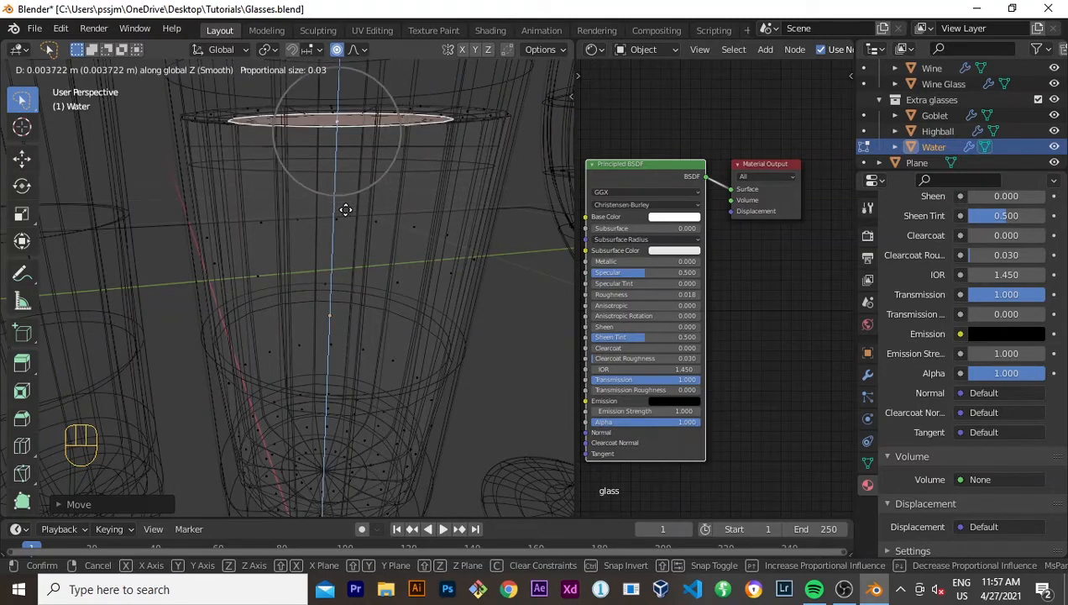
click(346, 210)
middle_drag(346, 210, 356, 242)
key(Tab)
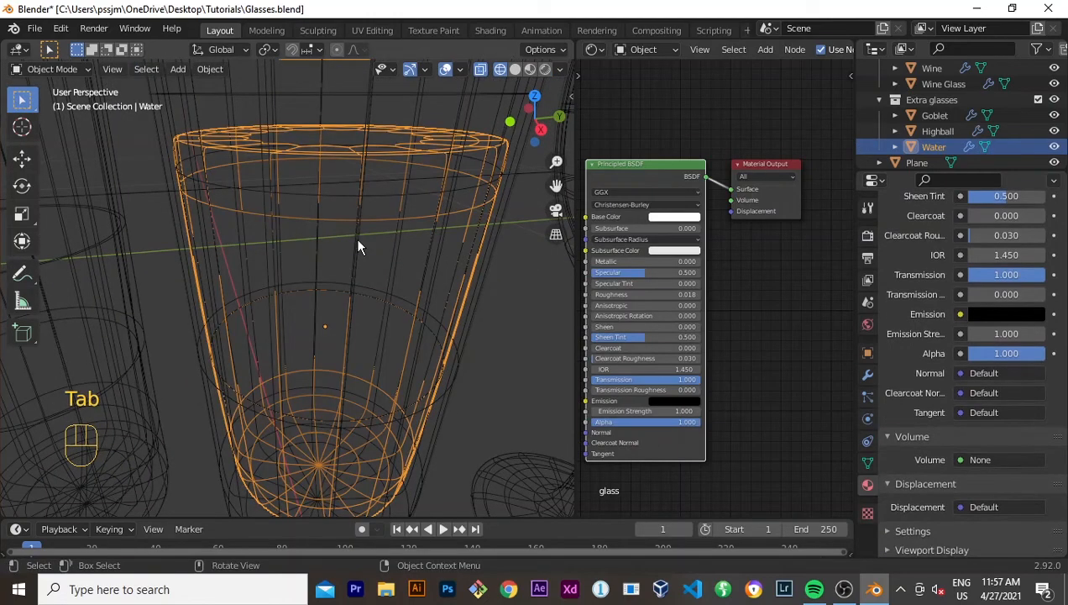
Step: Show the scene in solid shading with the Face Orientation overlay and examine the Water's top surface from above
click(514, 70)
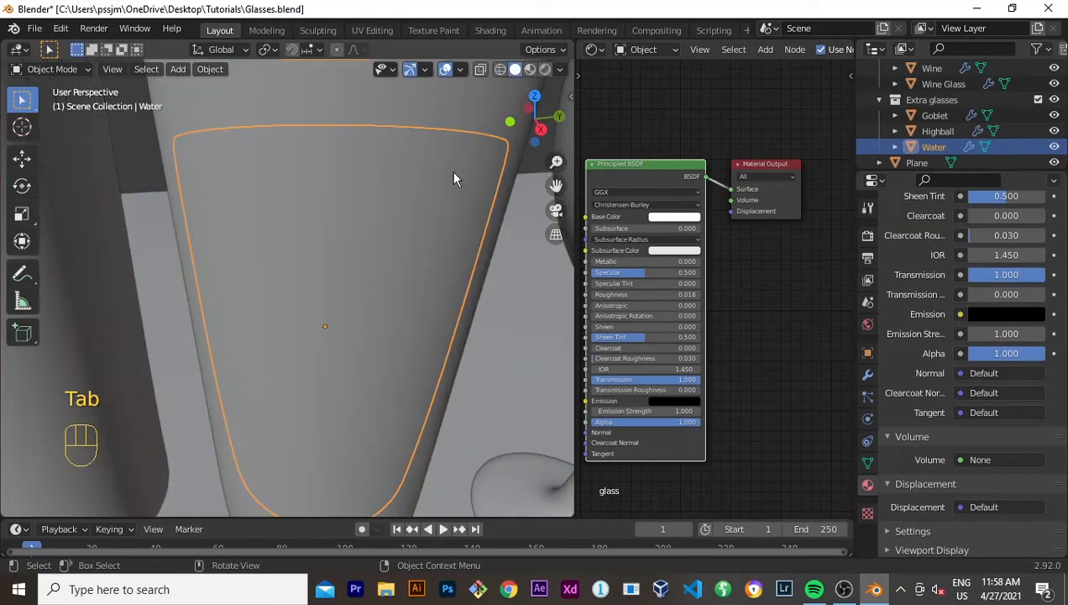
click(460, 69)
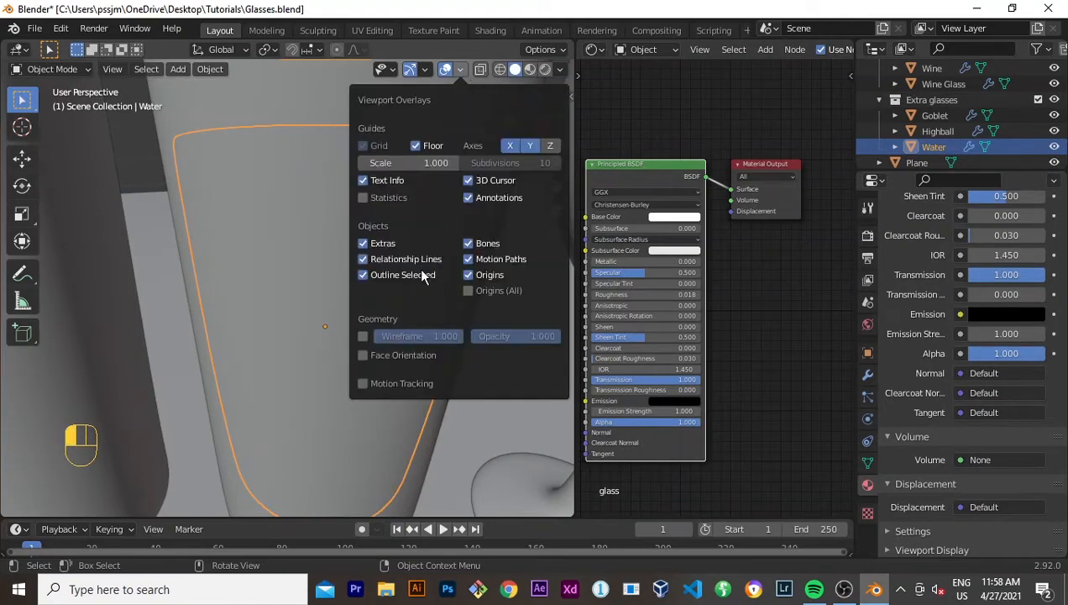
click(364, 356)
middle_drag(288, 277, 307, 379)
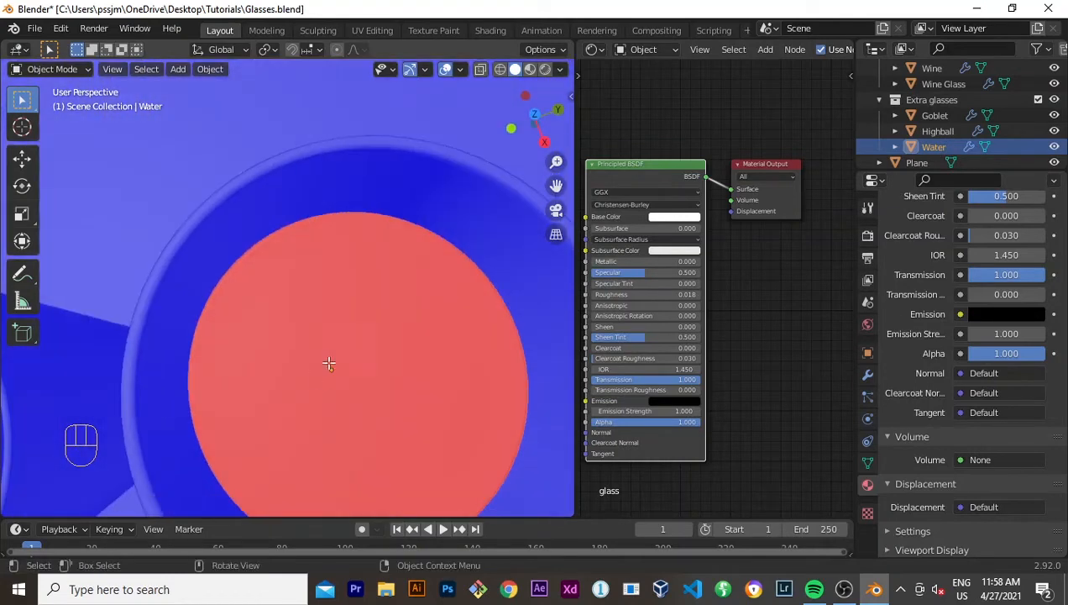
Step: Recalculate the normals of the whole Water mesh to the inside, flip them, and return to Object Mode
key(Tab)
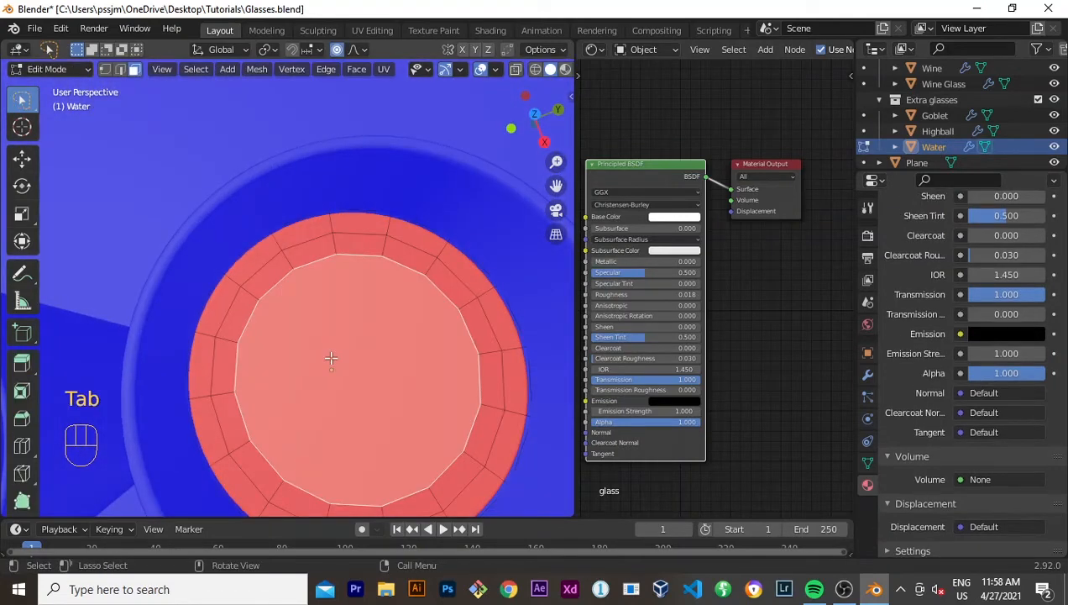
key(a)
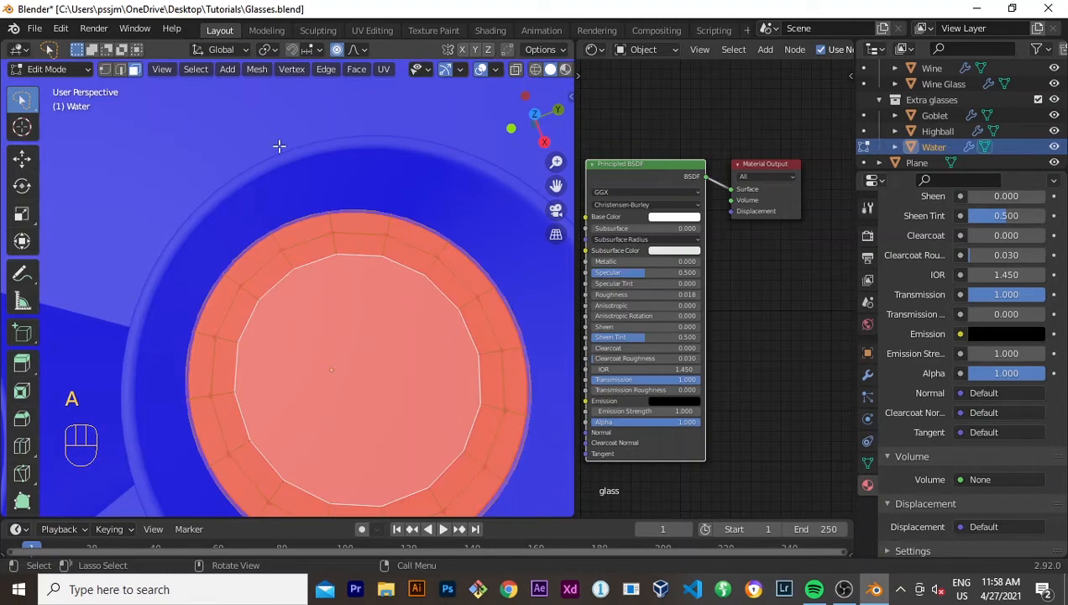
click(255, 70)
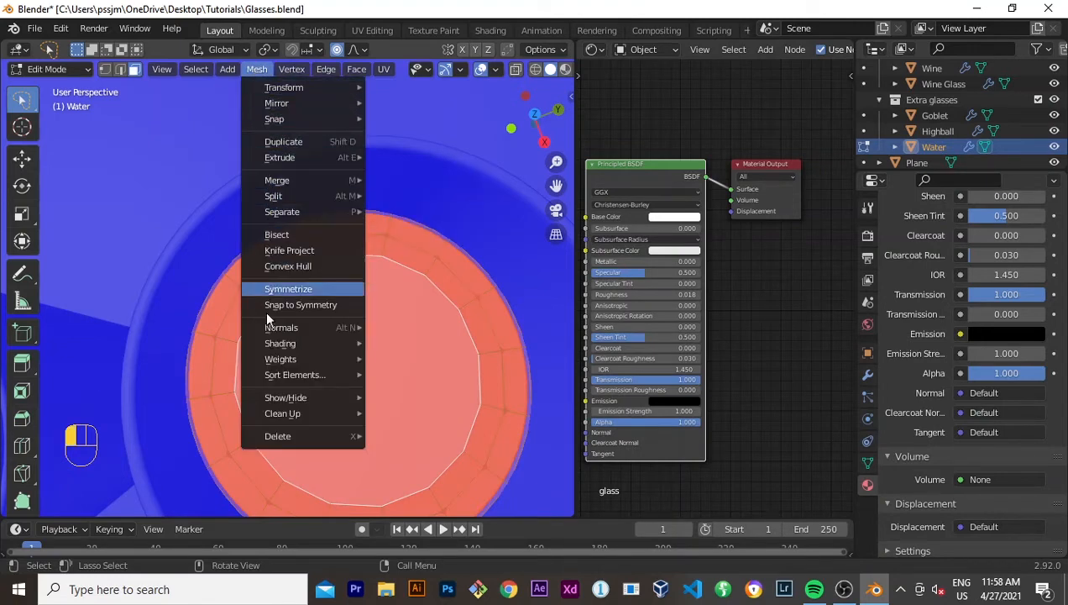
mouse_move(306, 327)
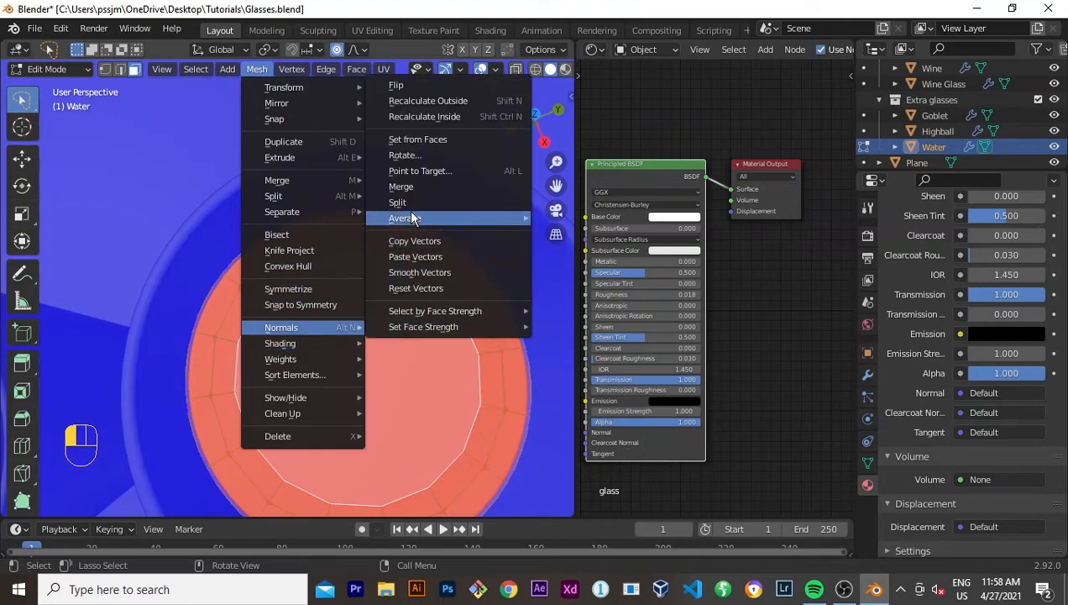
click(424, 117)
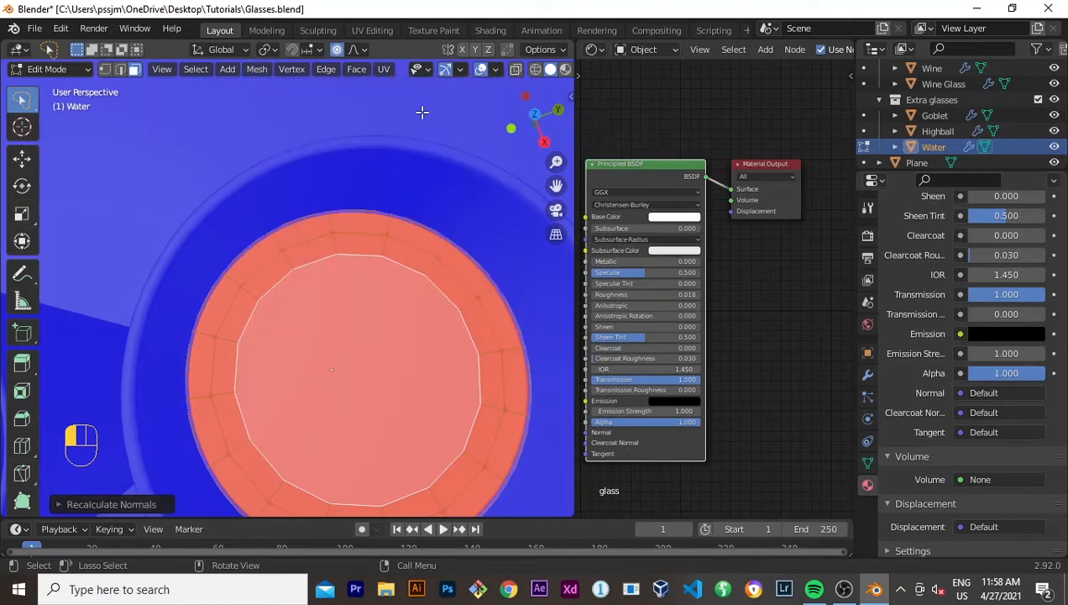
click(256, 72)
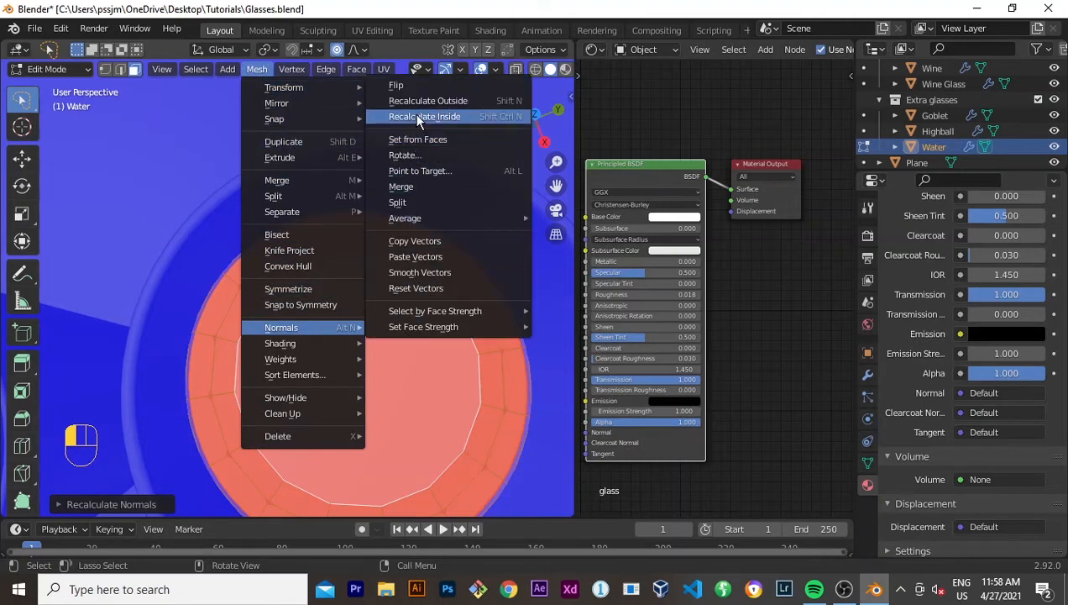
click(396, 85)
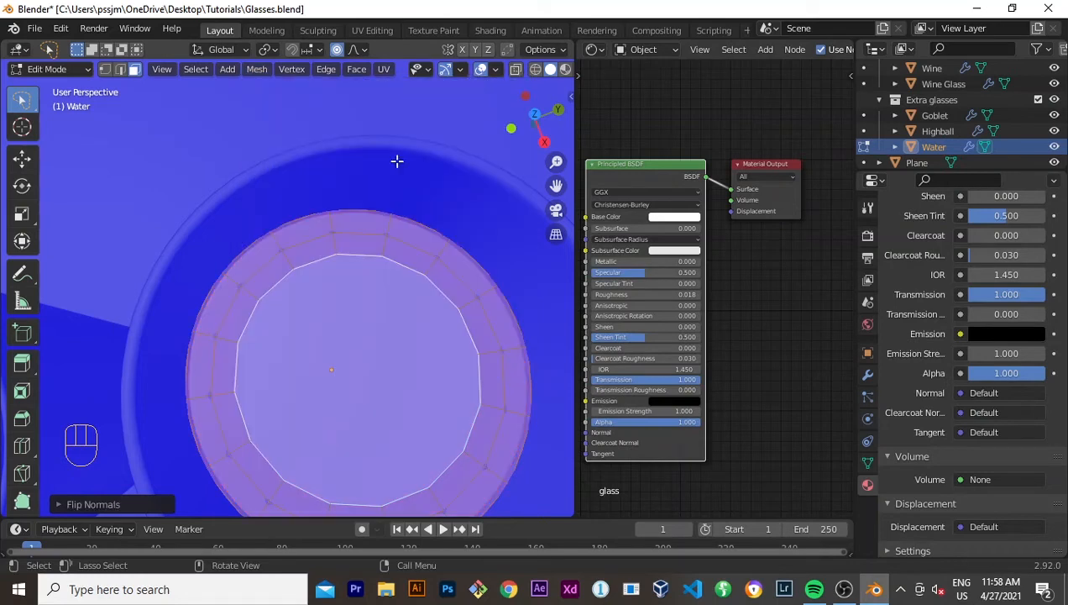
scroll(397, 161, down, 3)
middle_drag(392, 250, 351, 204)
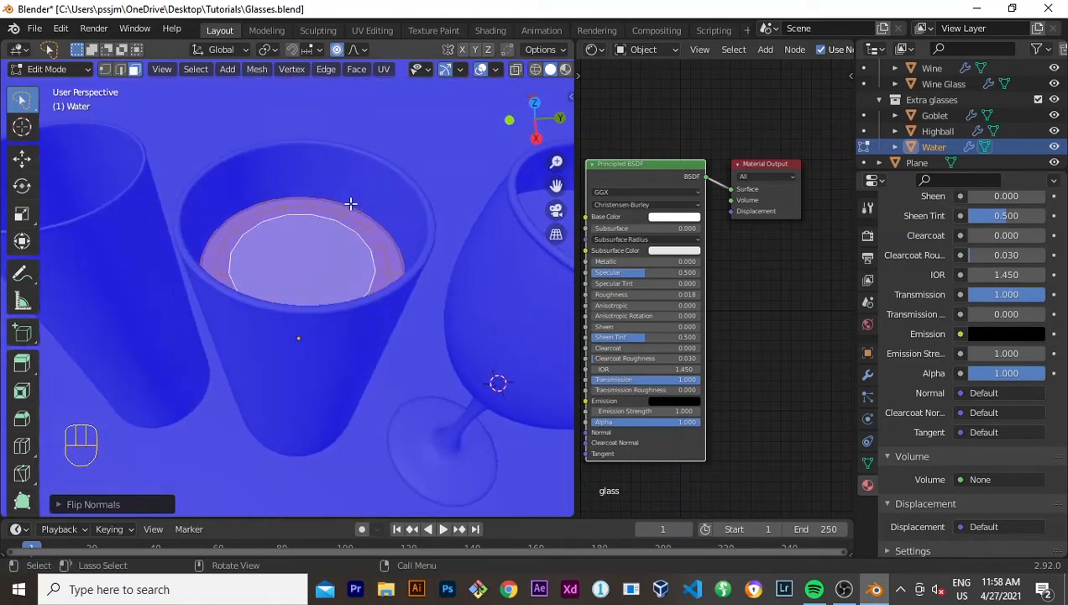
key(Tab)
Step: Pull the Water object temporarily out of the Goblet to examine its face orientation, and cancel the move
click(351, 217)
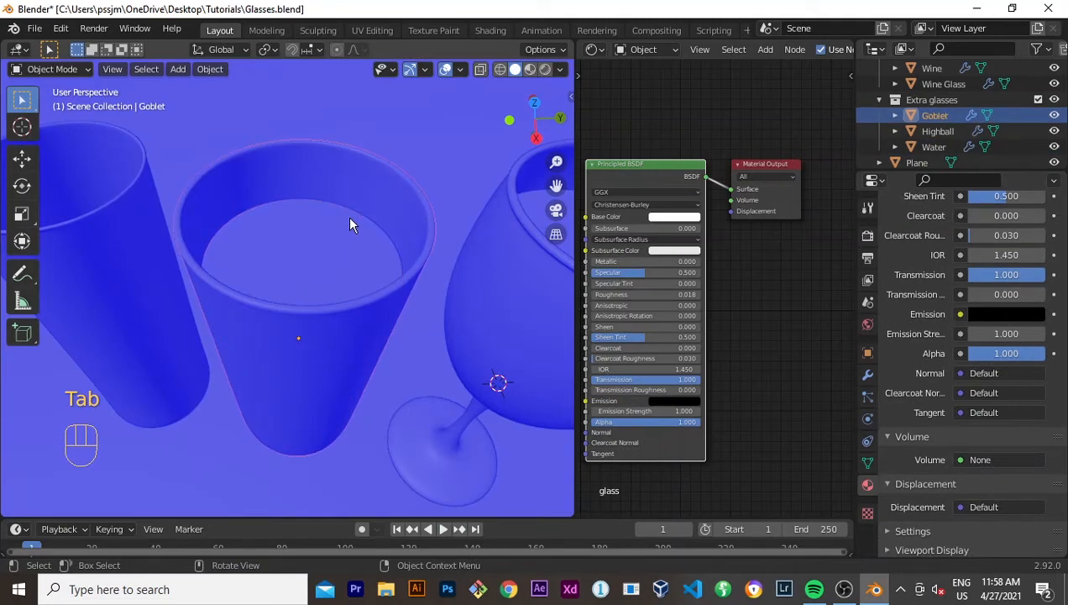
click(345, 231)
key(g)
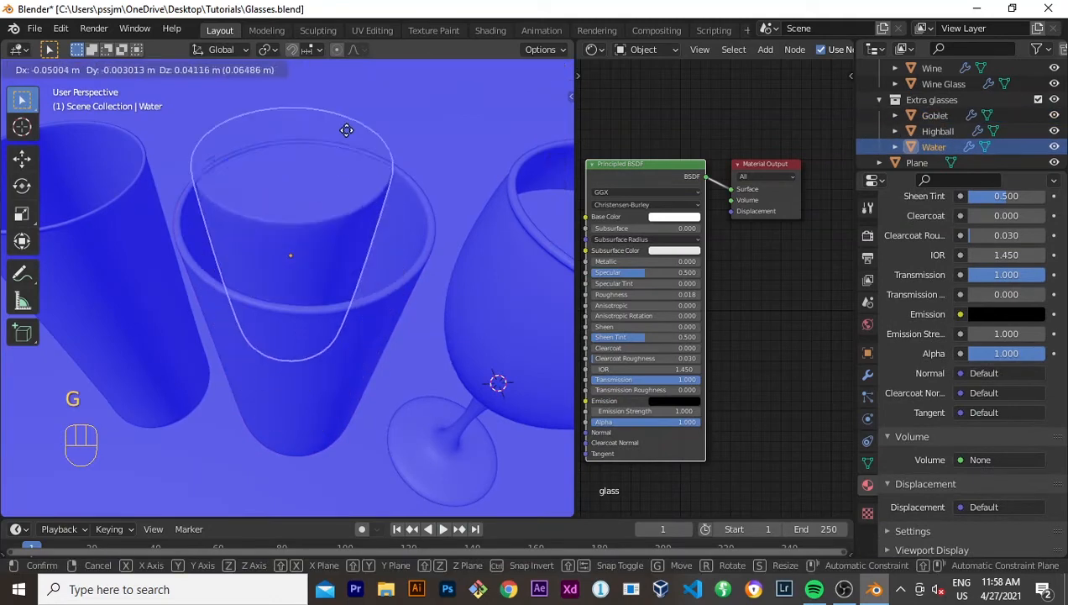
right_click(405, 132)
scroll(437, 191, down, 1)
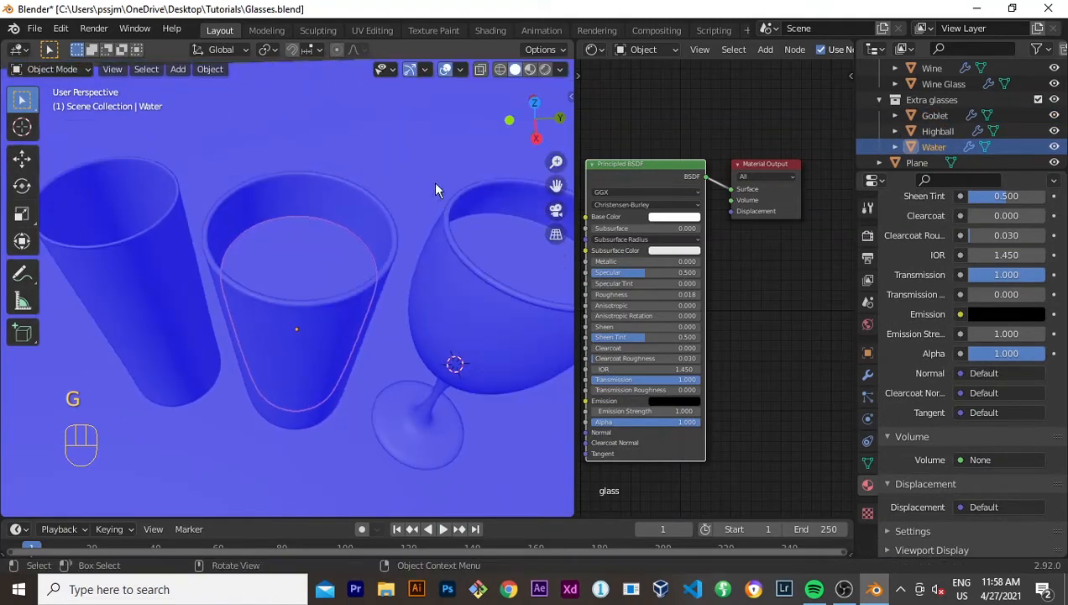
Step: Turn off the Face Orientation overlay while viewing the glasses in front orthographic view
key(KP_1)
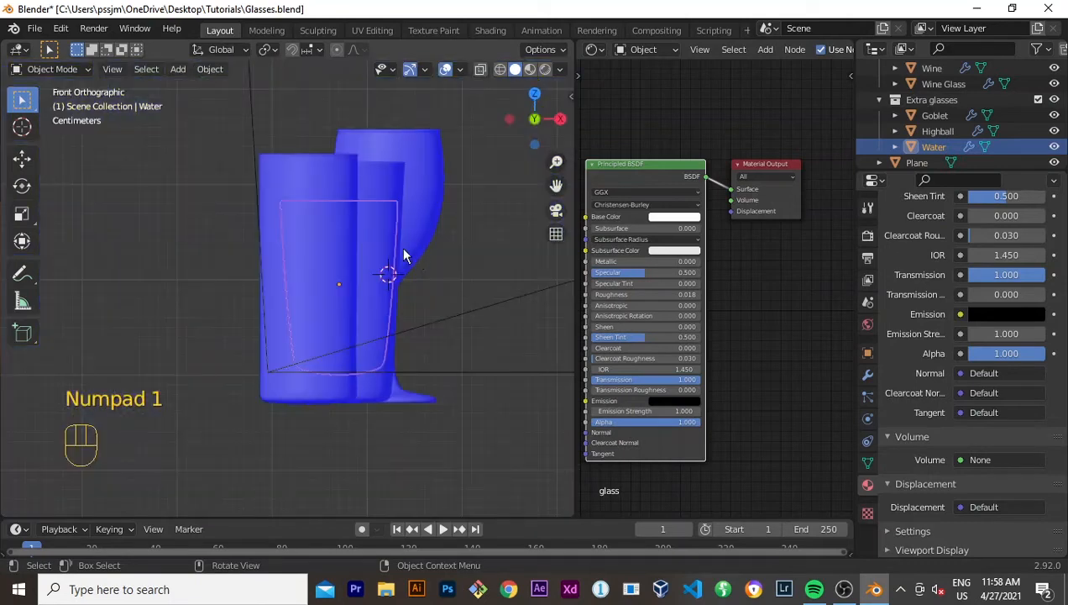
scroll(384, 299, up, 1)
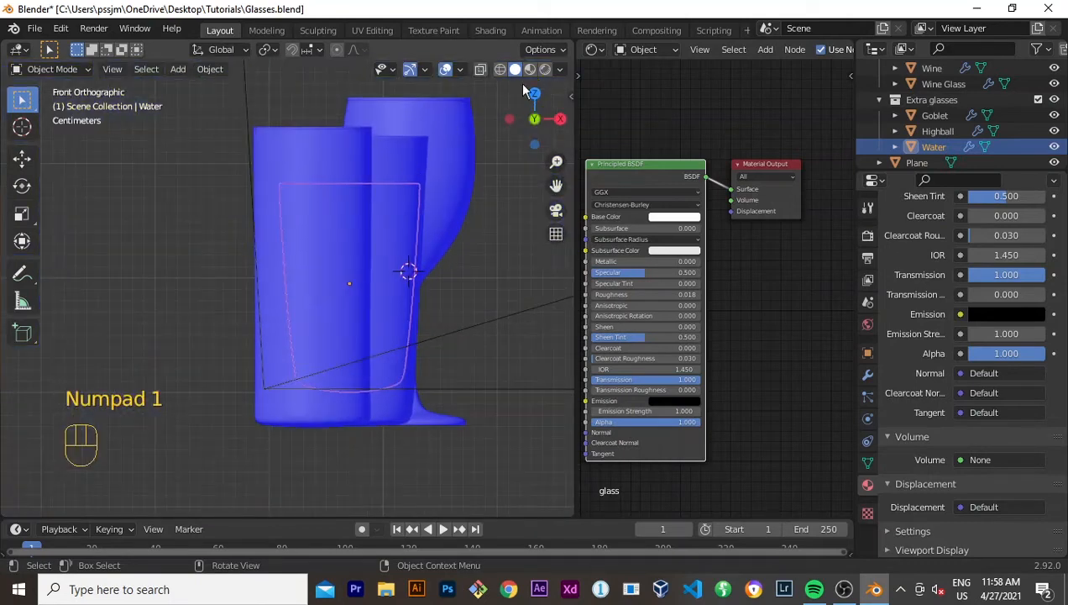
click(460, 70)
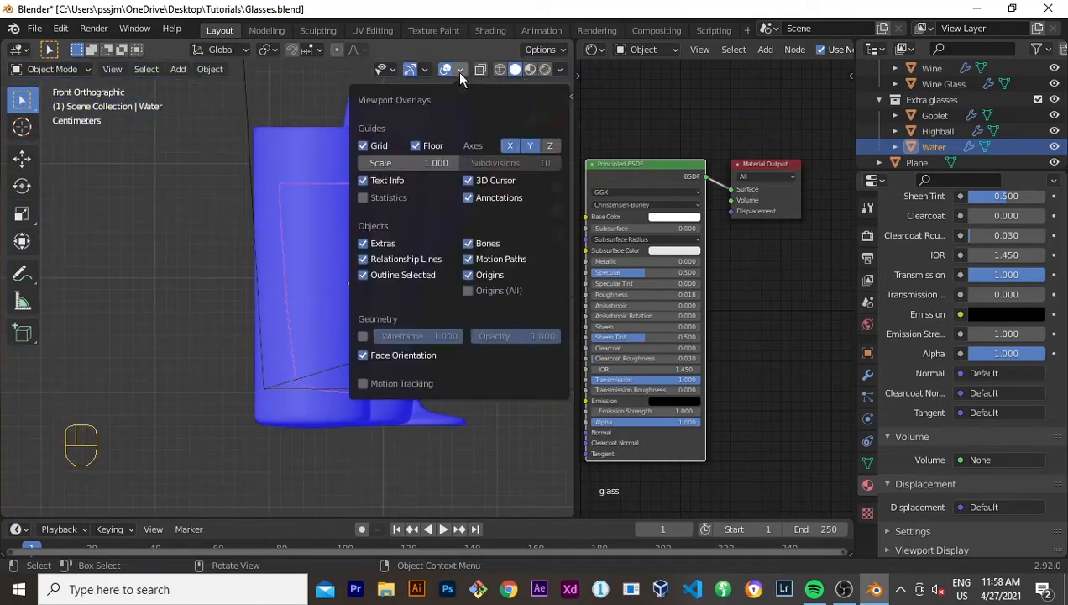
click(363, 356)
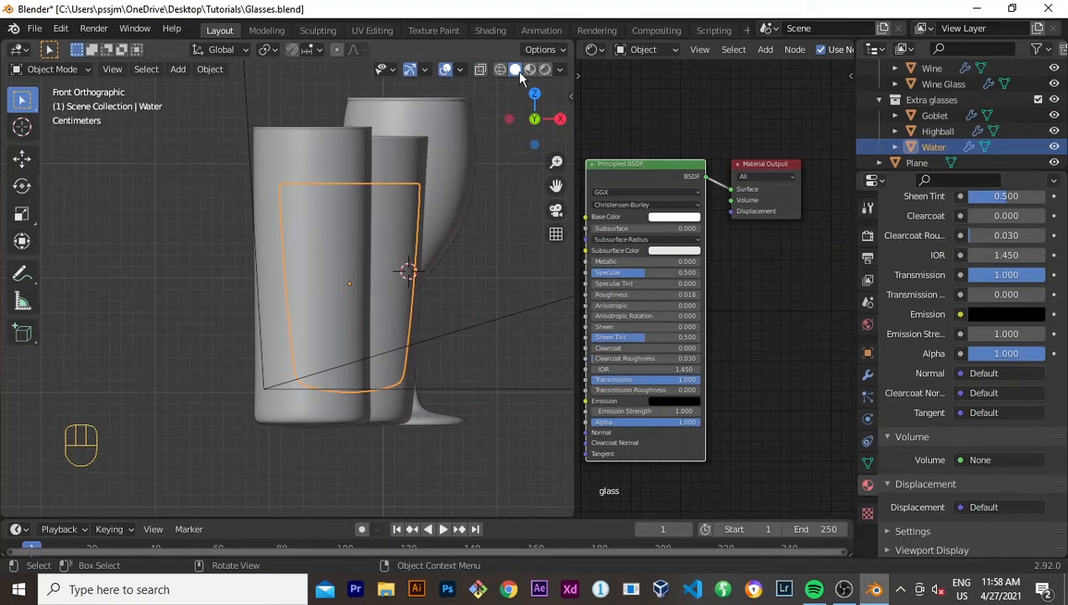
Step: Examine how the Water object sits inside the Goblet in front and right orthographic views
middle_drag(483, 135, 254, 299)
key(KP_1)
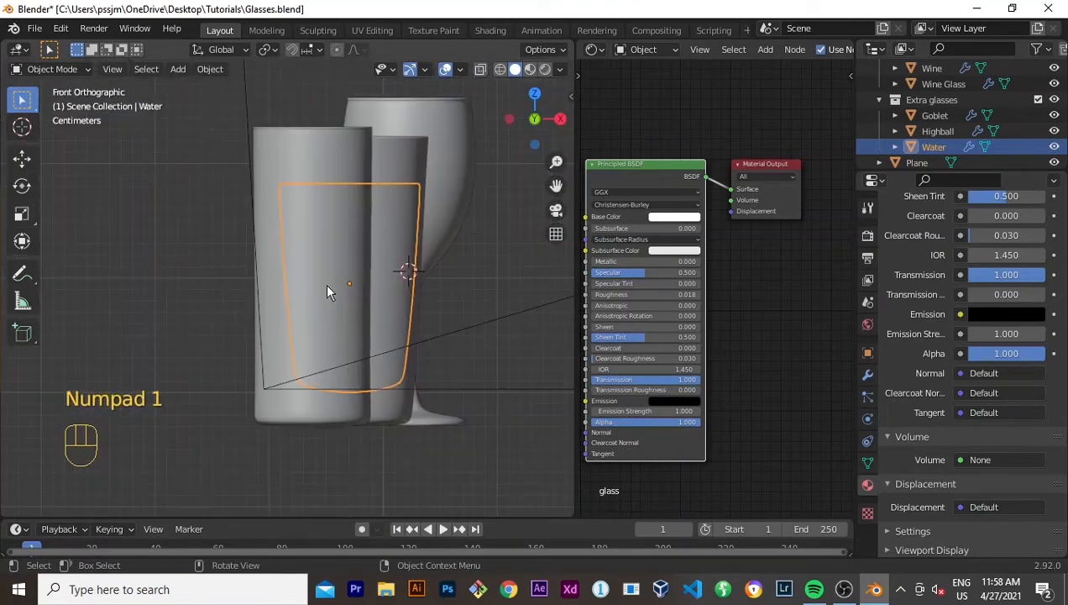
scroll(327, 292, up, 1)
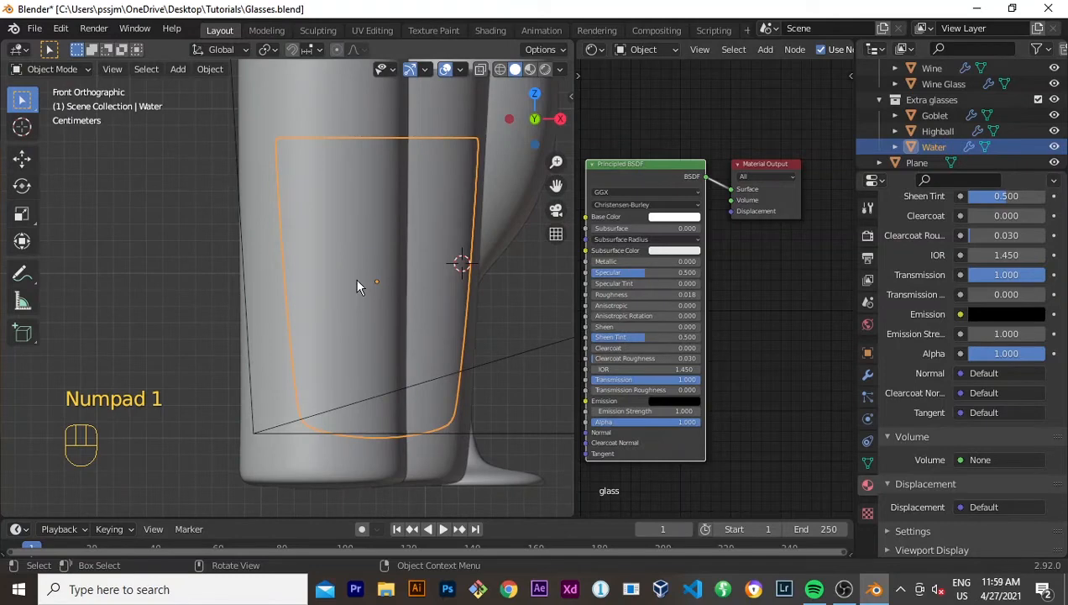
key(KP_3)
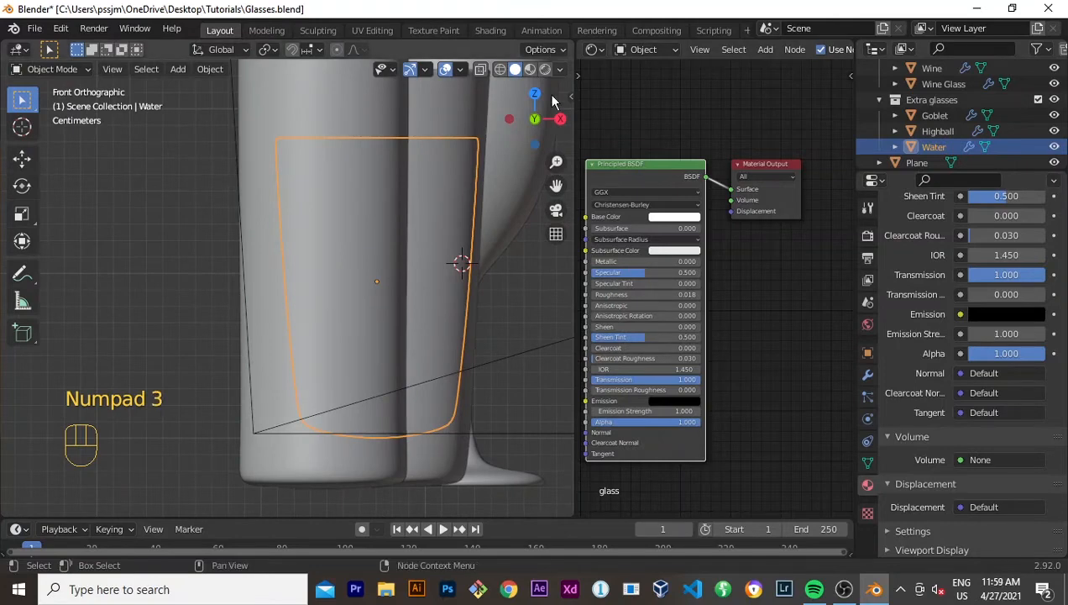
key(KP_3)
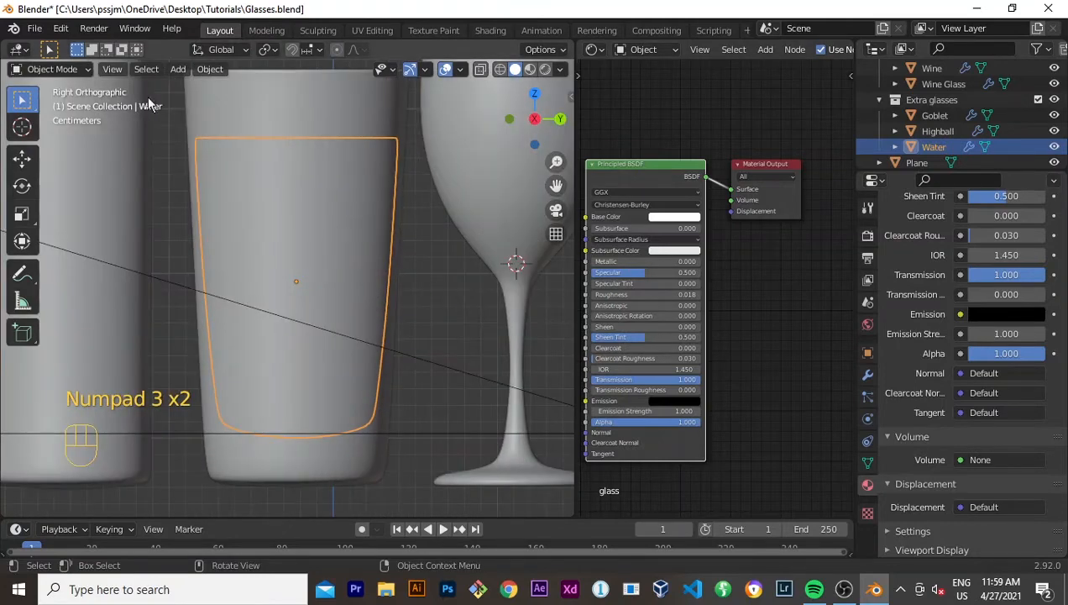
Step: Scale the Water object up slightly in wireframe so its sides overlap the Goblet's inner wall in right orthographic view
click(500, 69)
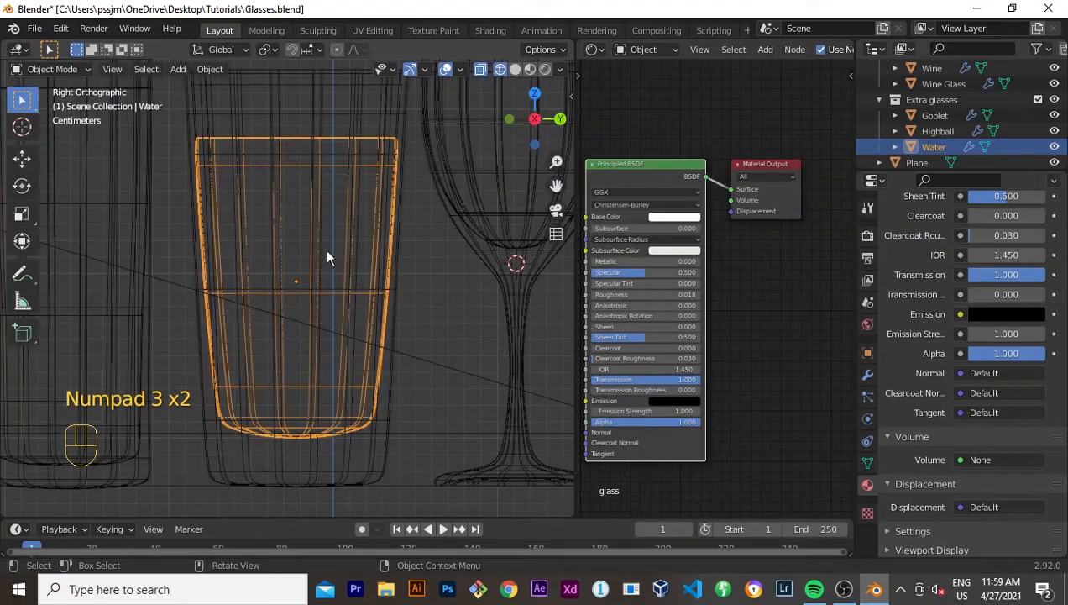
scroll(328, 249, up, 1)
middle_click(330, 247)
scroll(334, 244, down, 3)
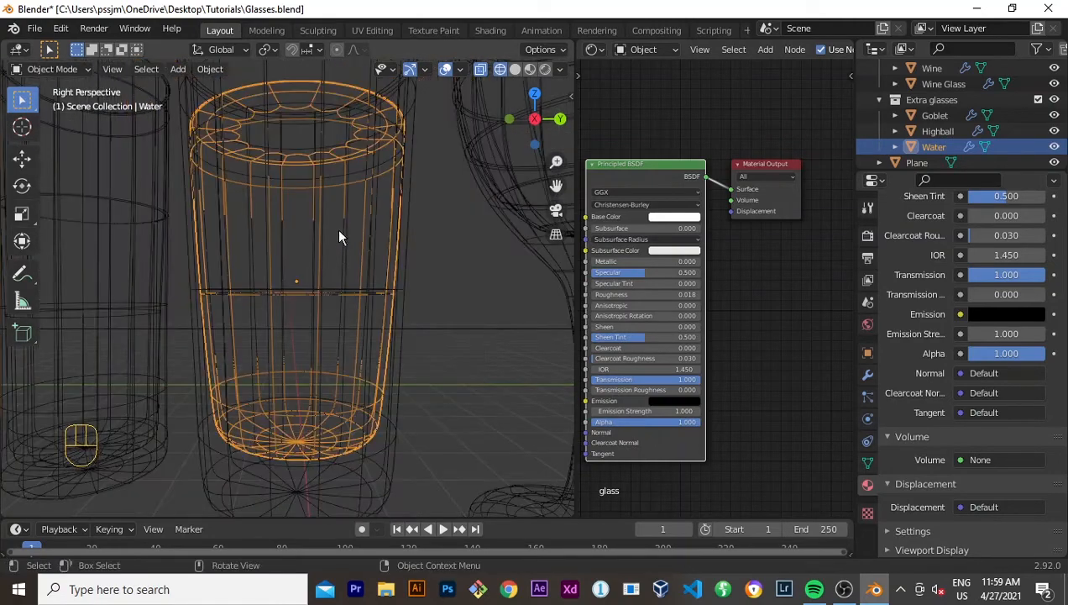
key(KP_1)
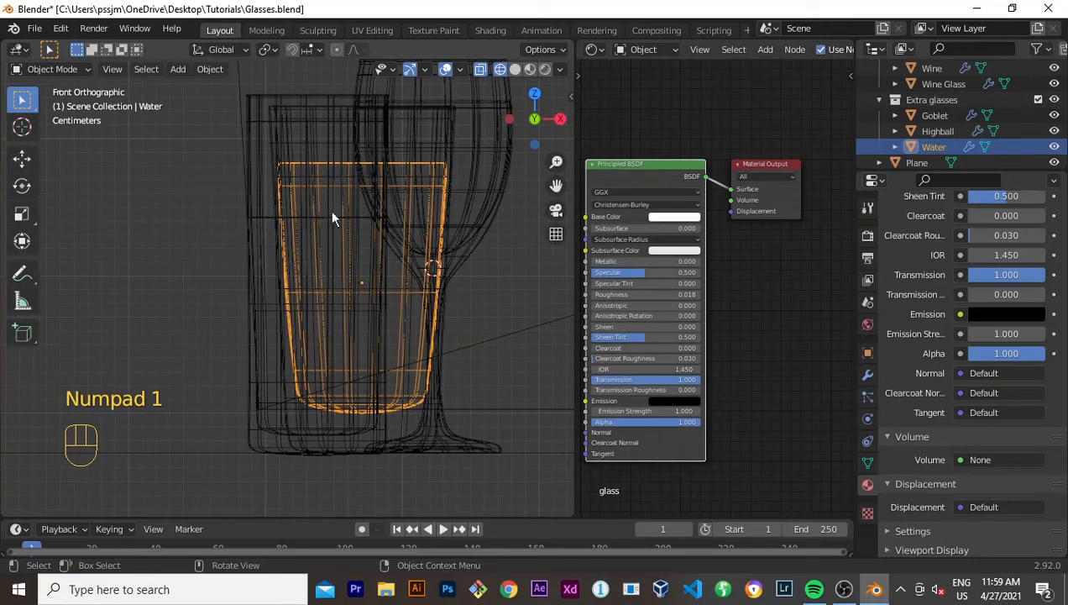
key(KP_3)
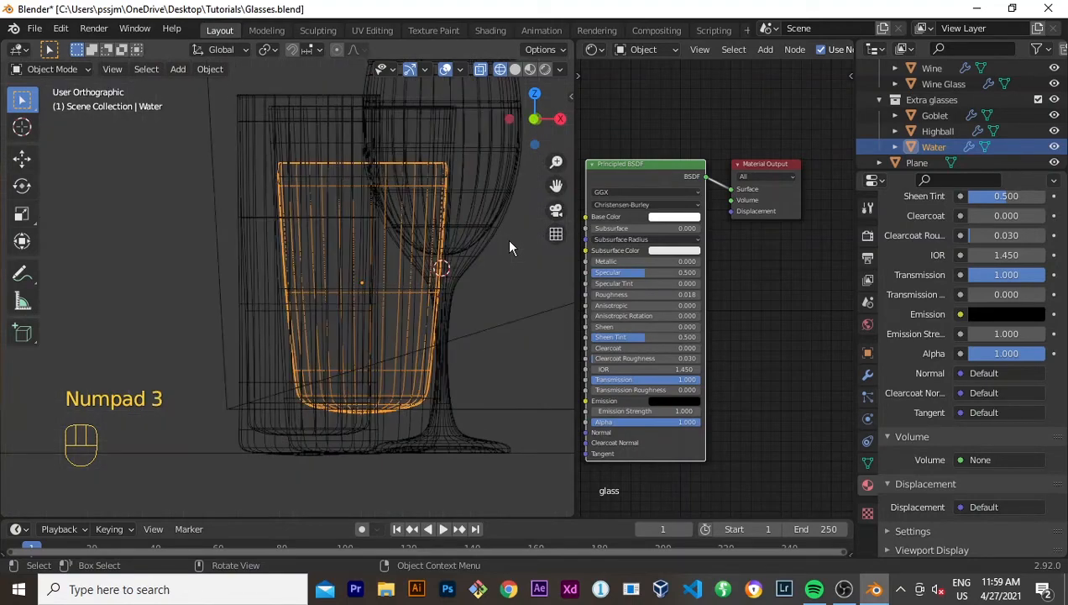
scroll(311, 146, up, 2)
shift+scroll(319, 240, up, 3)
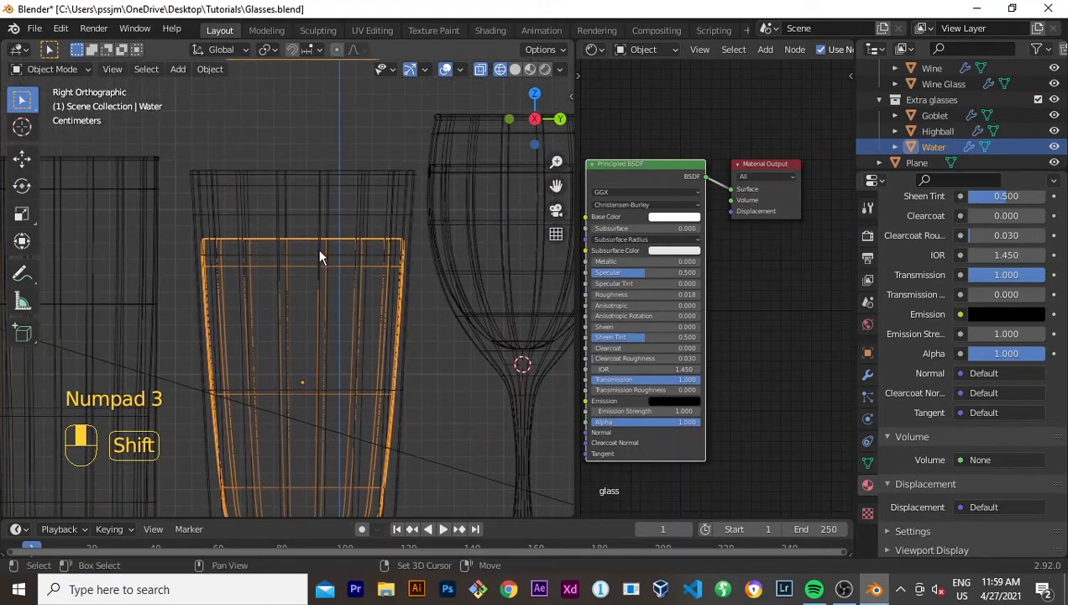
scroll(318, 248, up, 3)
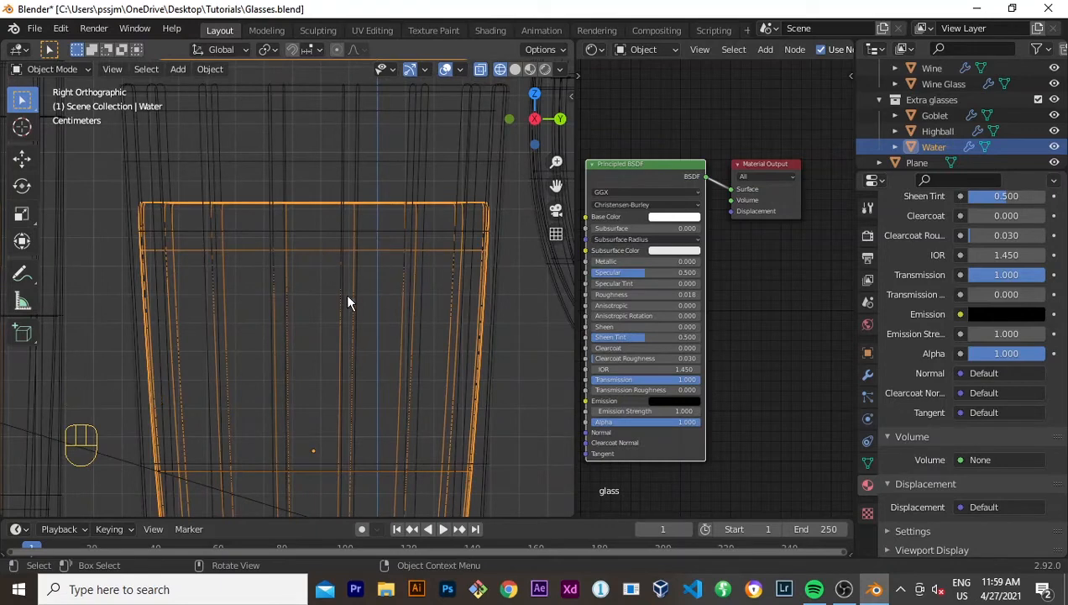
key(s)
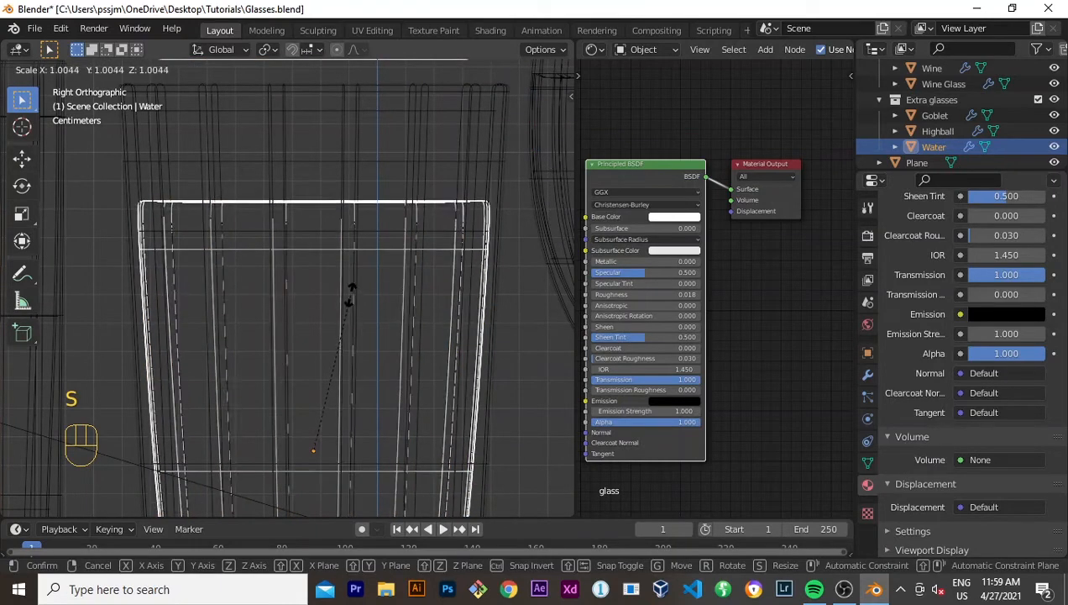
click(349, 288)
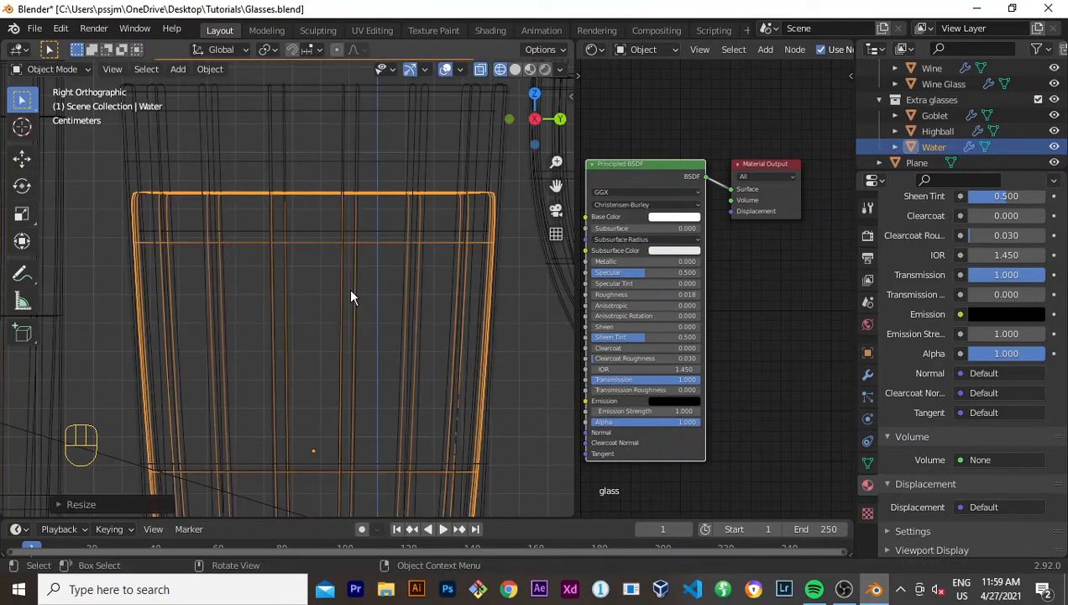
Step: Preview the glasses in rendered shading through the camera with the Water object deselected
scroll(348, 287, down, 3)
middle_drag(371, 262, 373, 291)
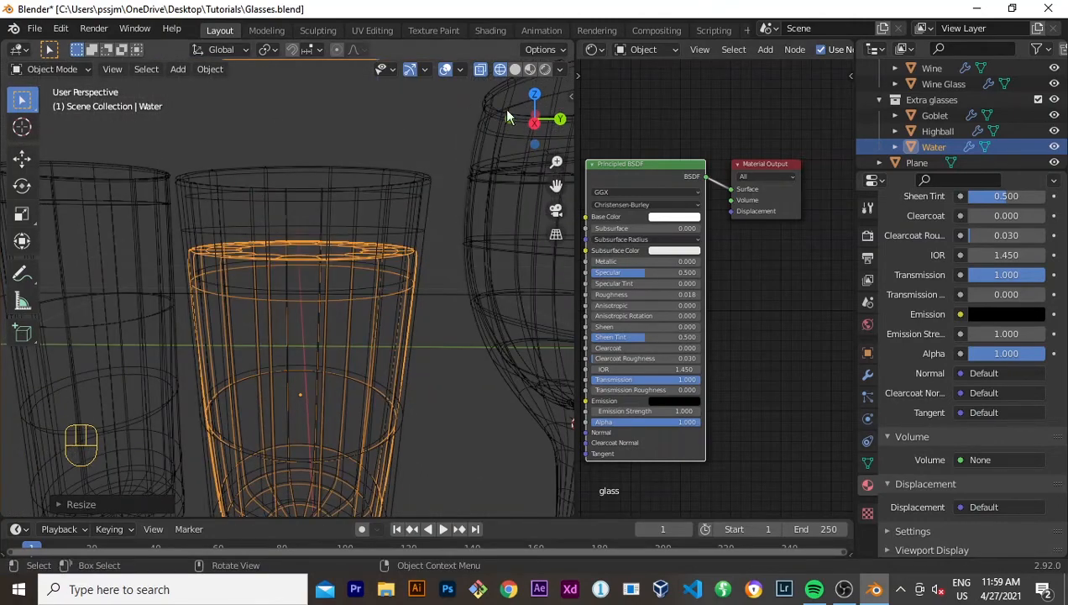
click(545, 70)
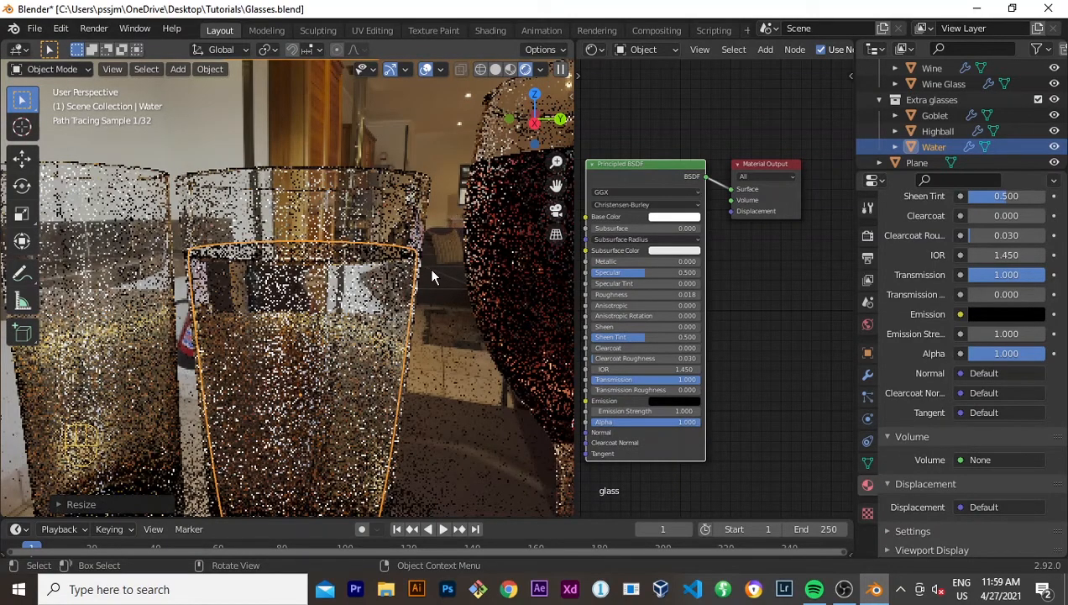
key(KP_1)
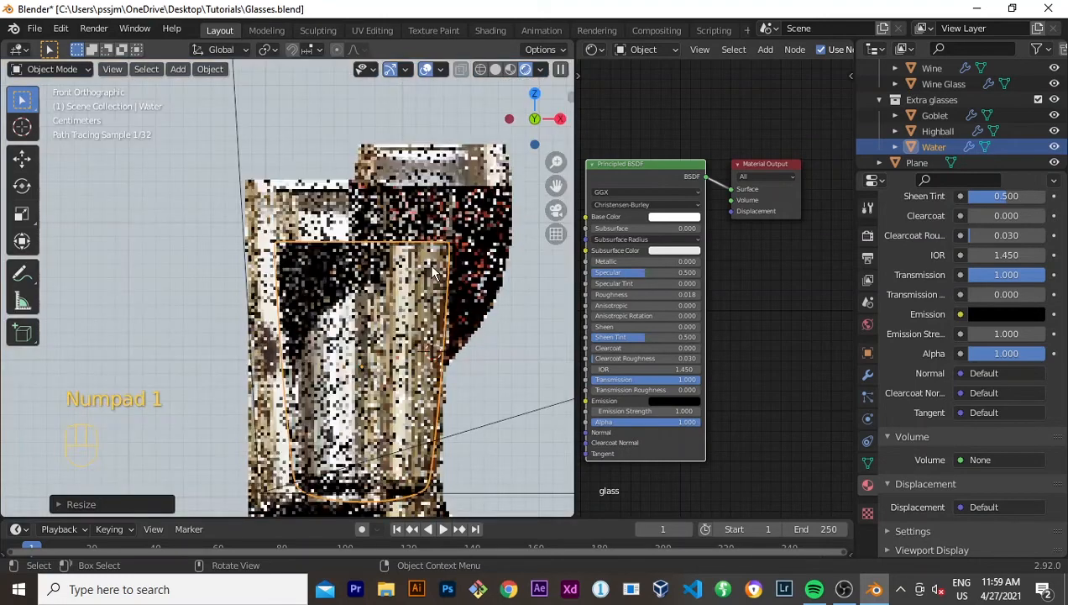
key(KP_0)
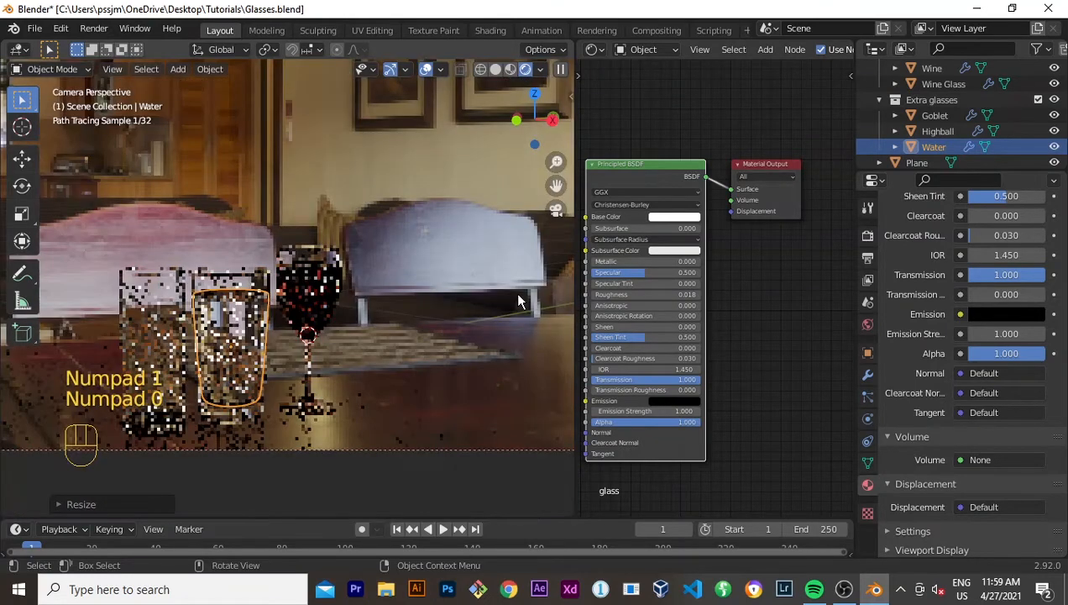
click(535, 352)
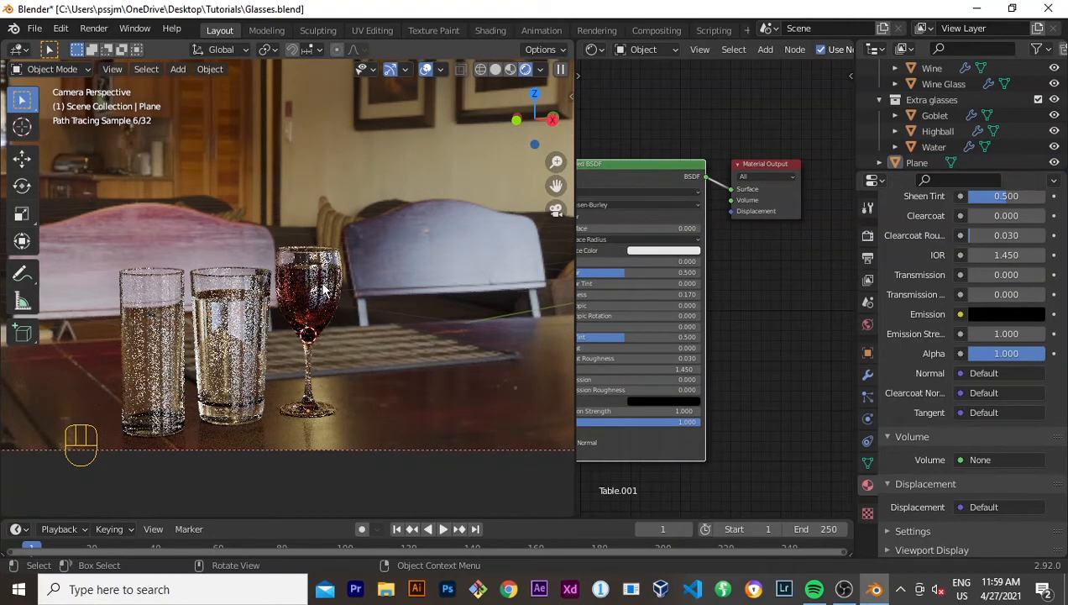
Step: Select the Highball glass, open its mesh in Edit Mode and return the viewport to solid shading
click(165, 387)
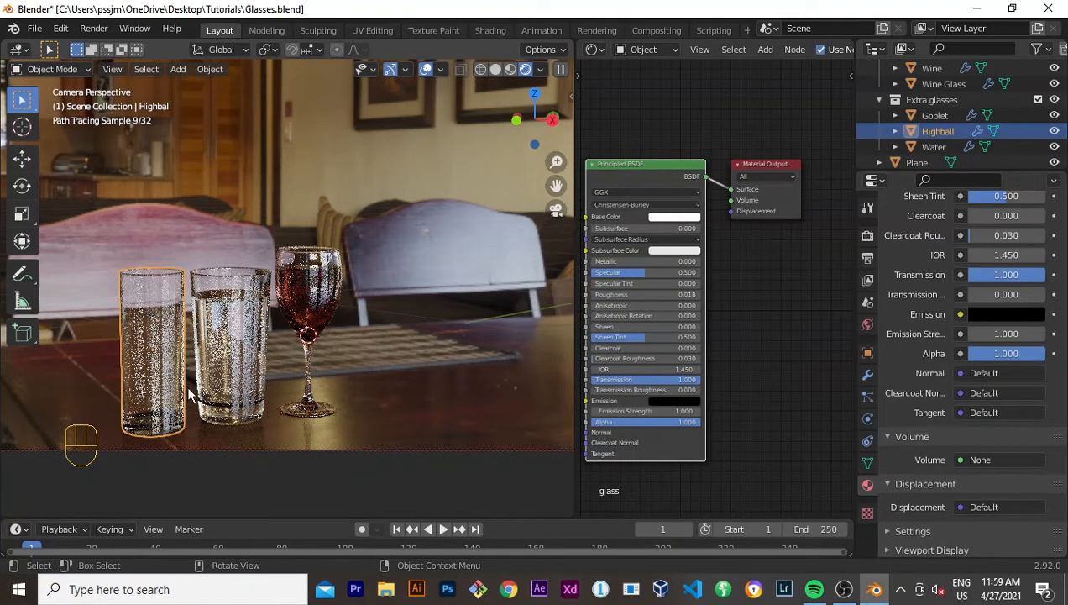
key(Tab)
scroll(151, 391, up, 5)
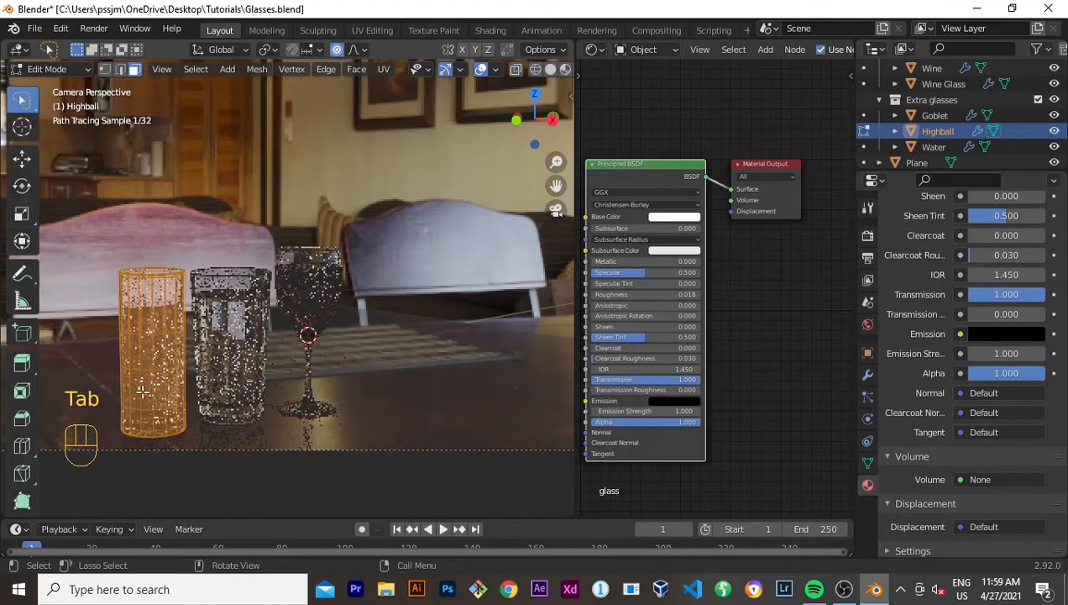
scroll(143, 391, down, 4)
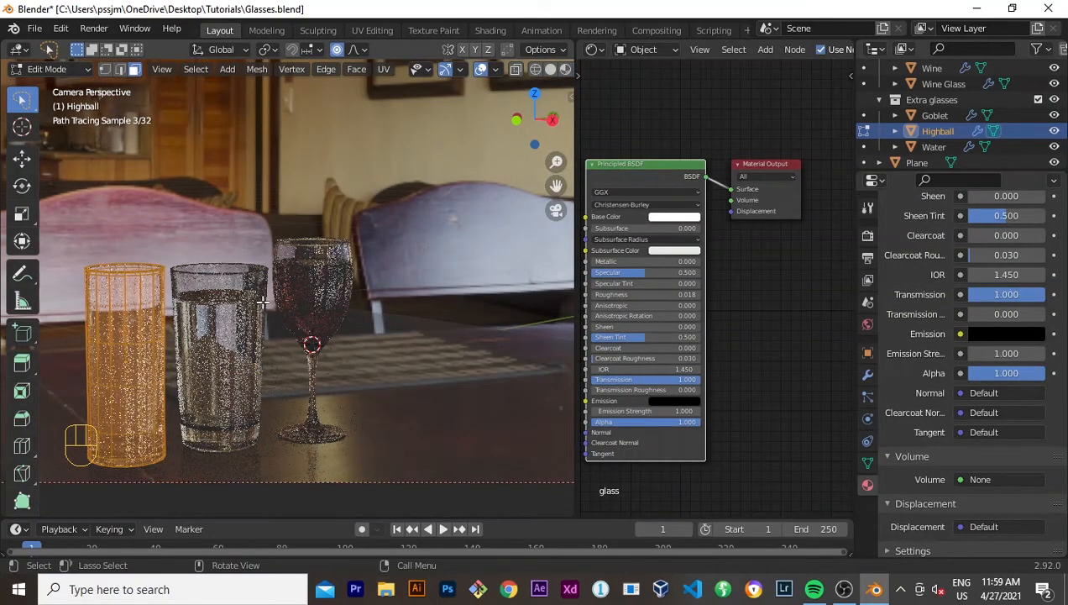
click(551, 69)
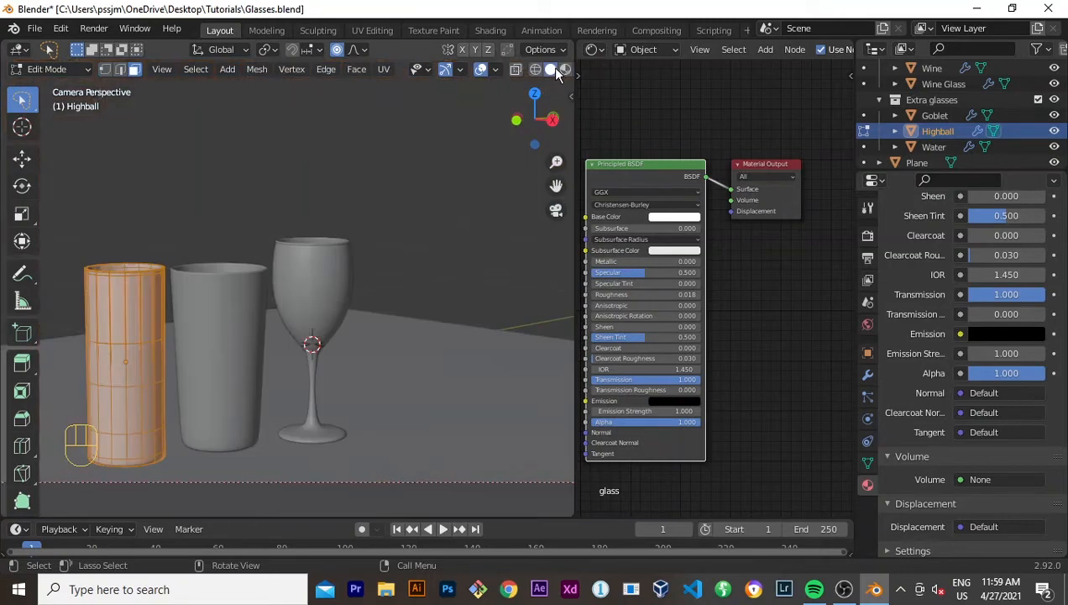
Step: Switch to vertex selection and select the centre of the Highball's inner bottom from above
middle_drag(307, 242, 406, 433)
scroll(420, 355, up, 3)
scroll(251, 453, up, 2)
scroll(363, 412, up, 2)
scroll(406, 433, down, 4)
shift+middle_drag(377, 353, 300, 341)
click(264, 307)
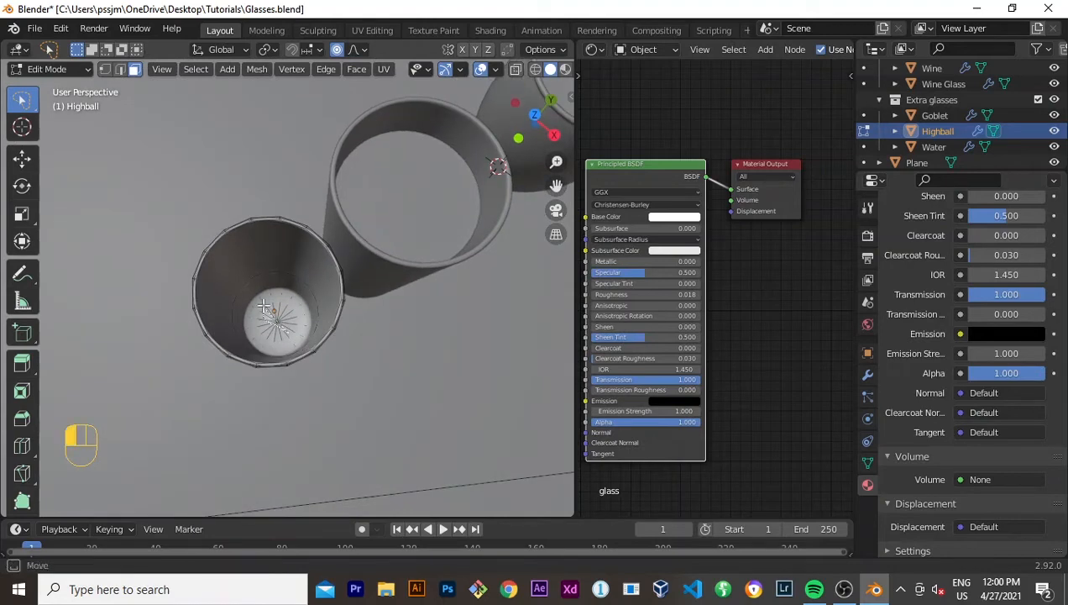
click(291, 318)
click(102, 68)
click(294, 336)
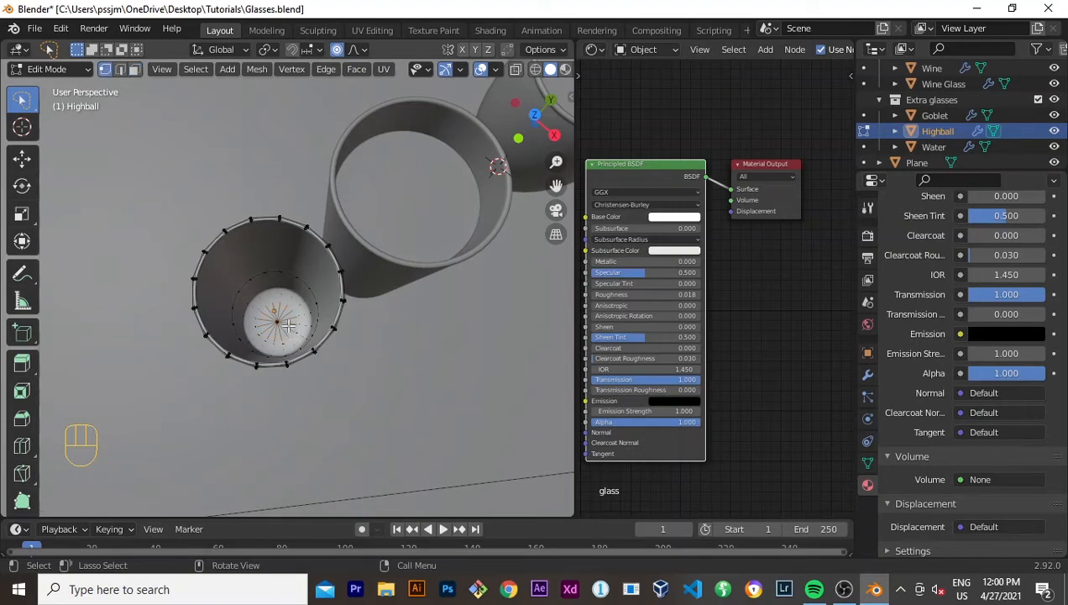
mouse_move(288, 324)
mouse_down()
mouse_move(264, 305)
mouse_move(286, 311)
mouse_up()
Step: Try to grow the inner bottom selection of the Highball three times in front orthographic wireframe view
key(KP_1)
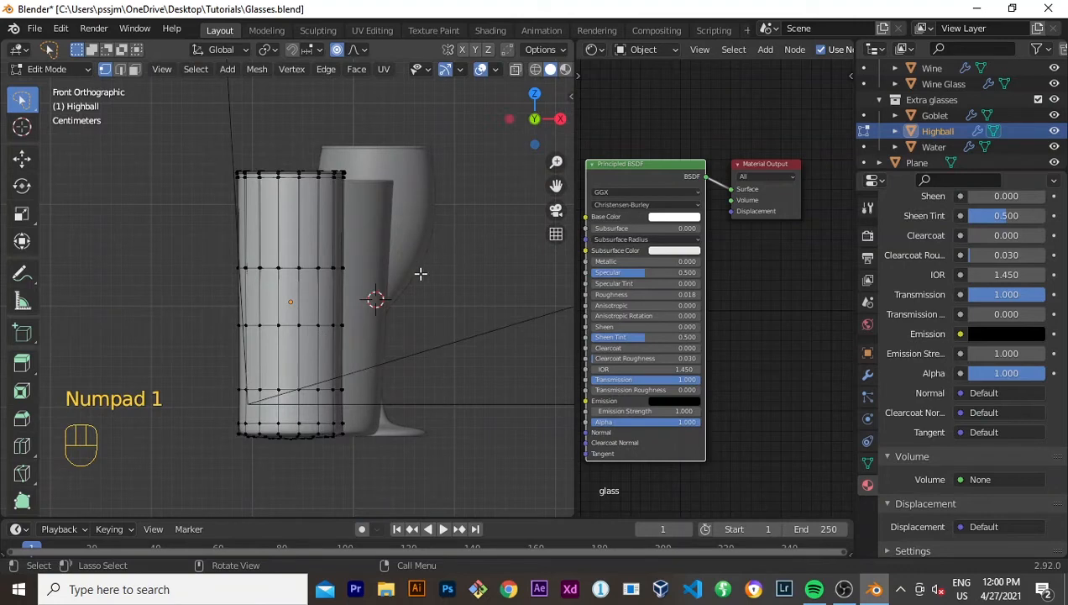
key(z)
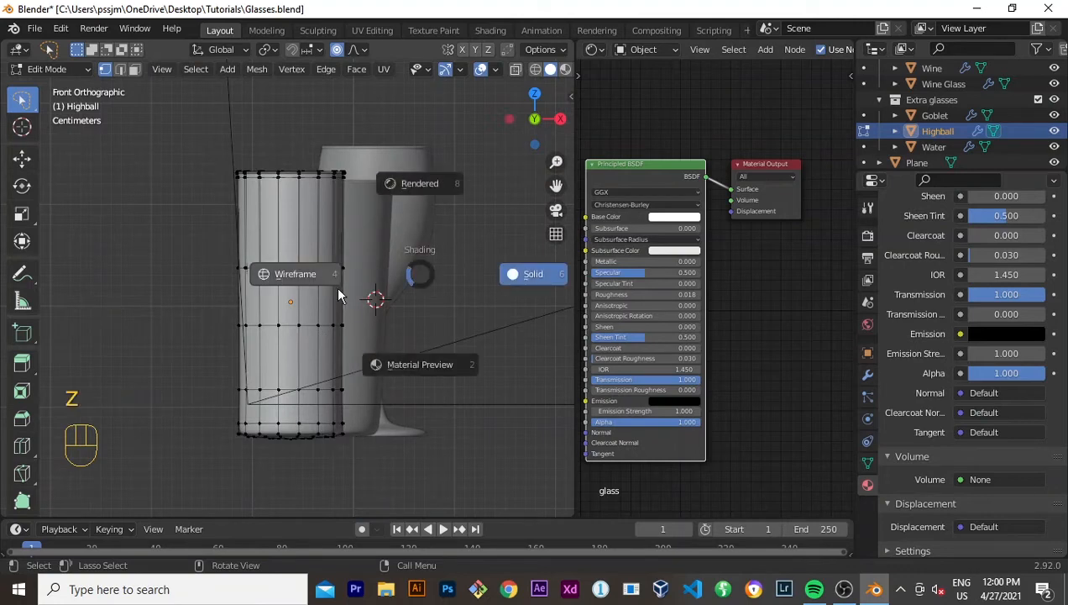
click(305, 281)
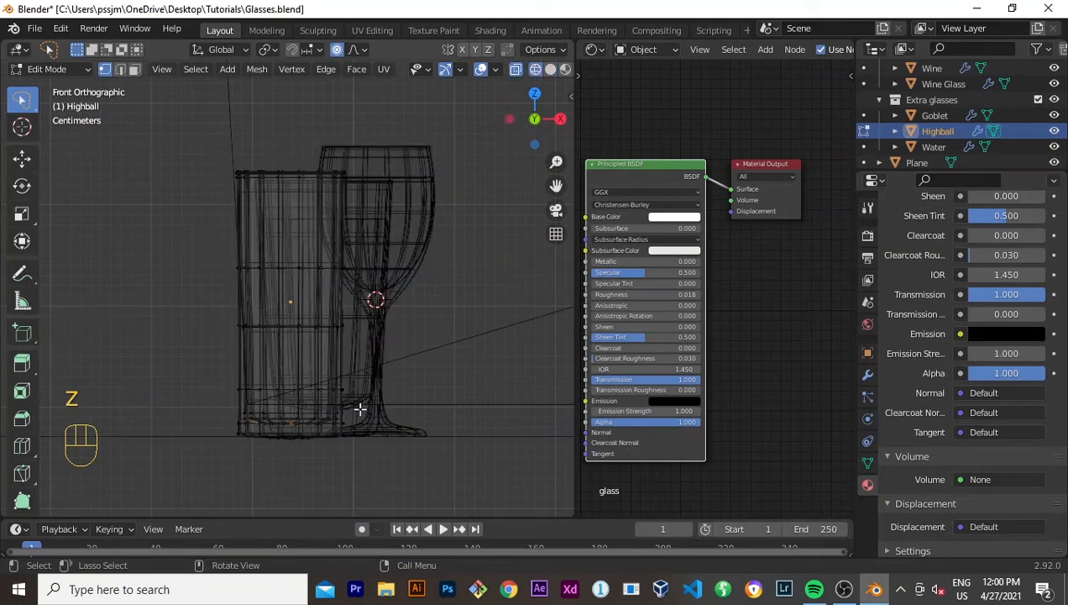
key(ctrl+KP_Add)
key(ctrl+KP_Add)
key(ctrl+KP_Add)
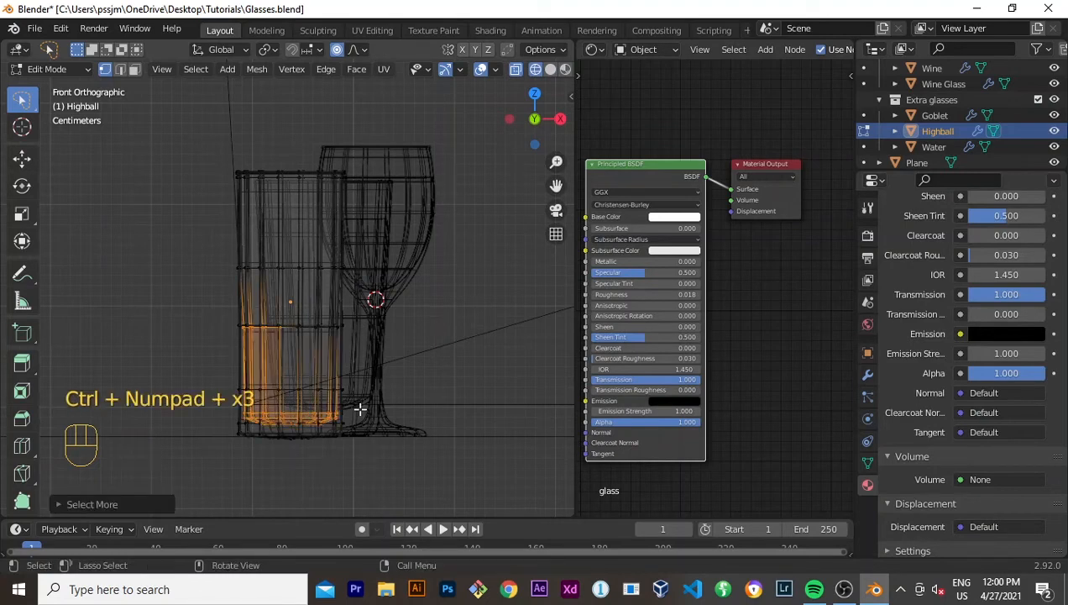
Step: Try to reselect only the centre of the Highball's inner bottom in wireframe, and check it in solid shading
middle_drag(399, 333, 404, 427)
scroll(325, 350, up, 3)
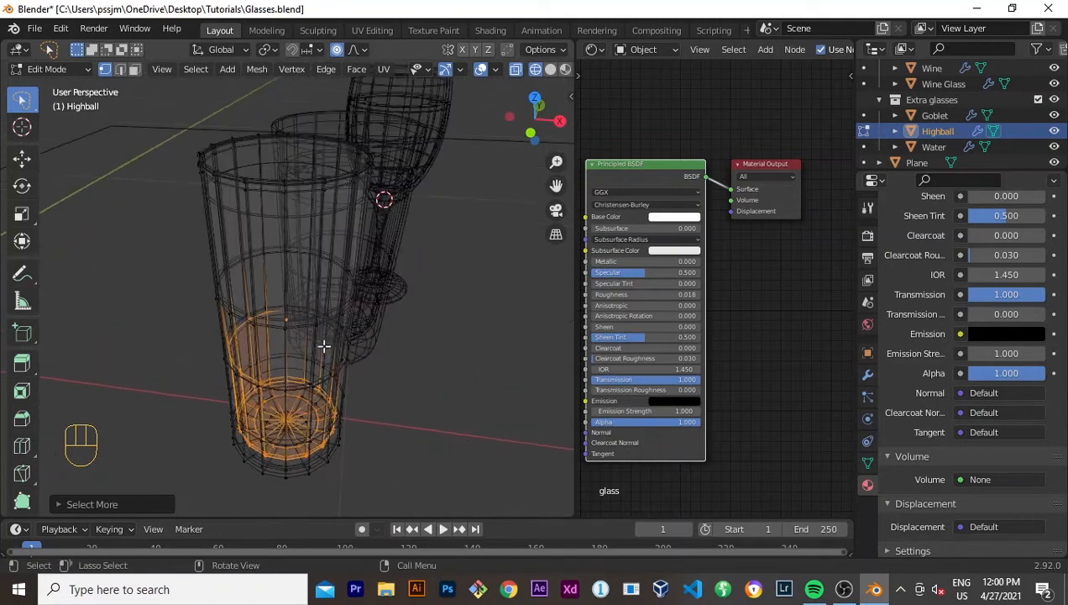
click(295, 429)
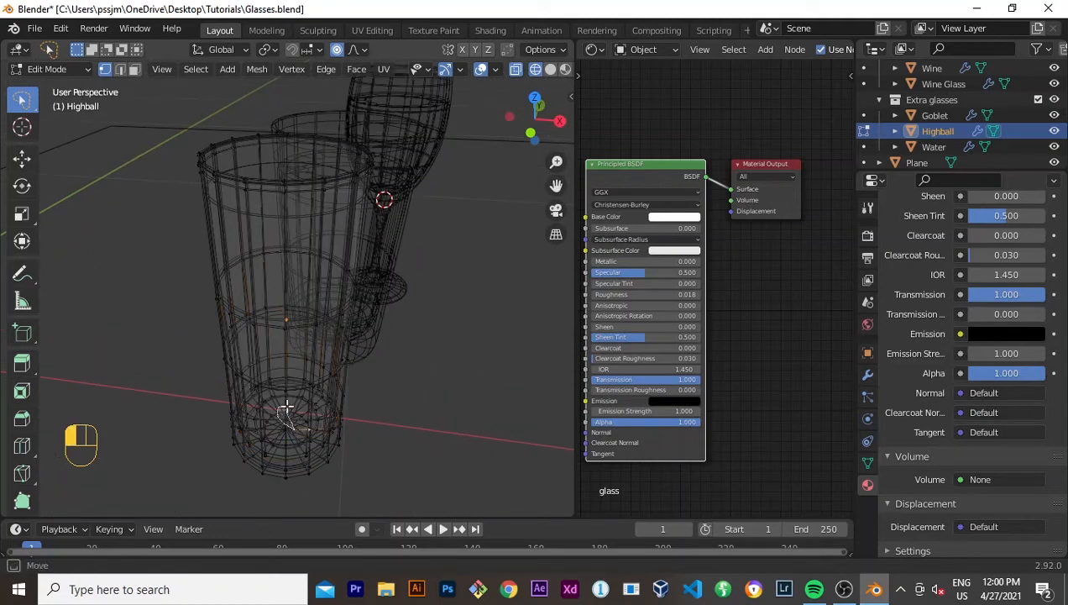
click(286, 416)
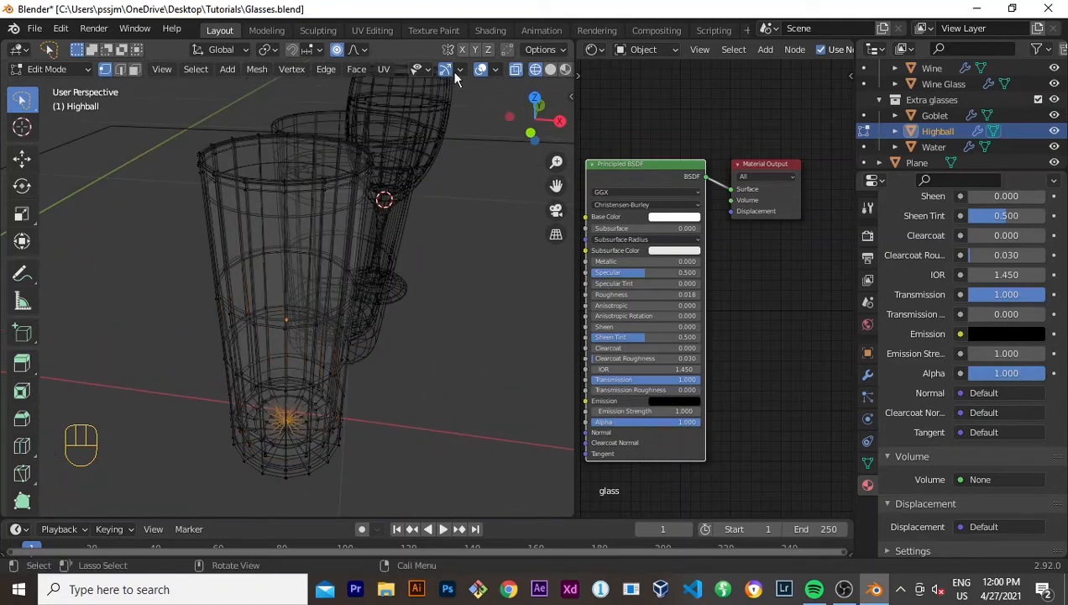
click(550, 69)
middle_drag(367, 351, 370, 198)
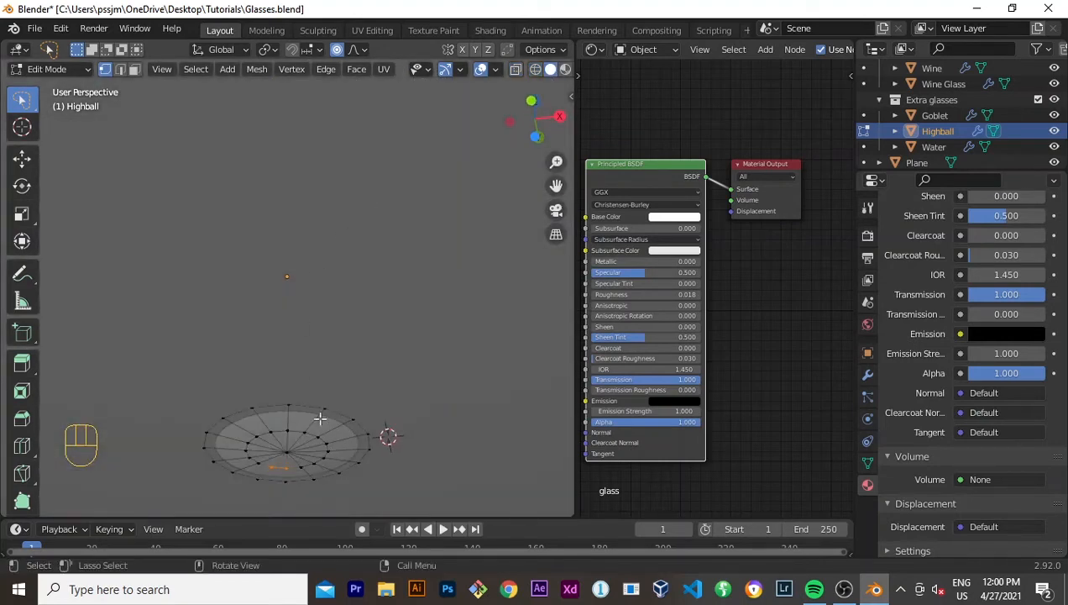
middle_drag(336, 319, 308, 69)
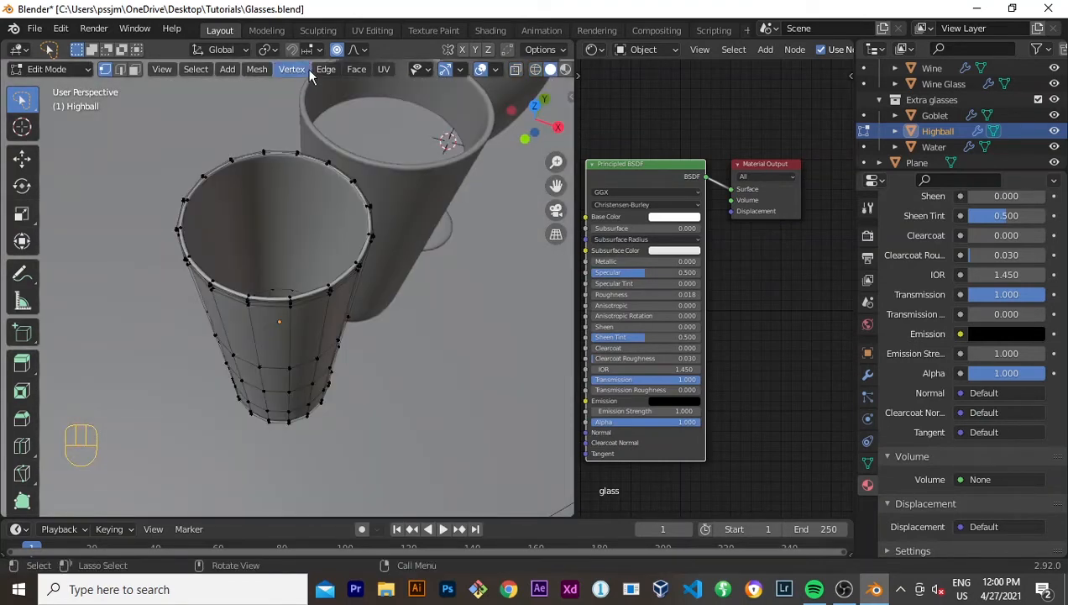
Step: Select the single centre vertex of the Highball's inner bottom in top orthographic view
key(KP_7)
scroll(309, 296, up, 10)
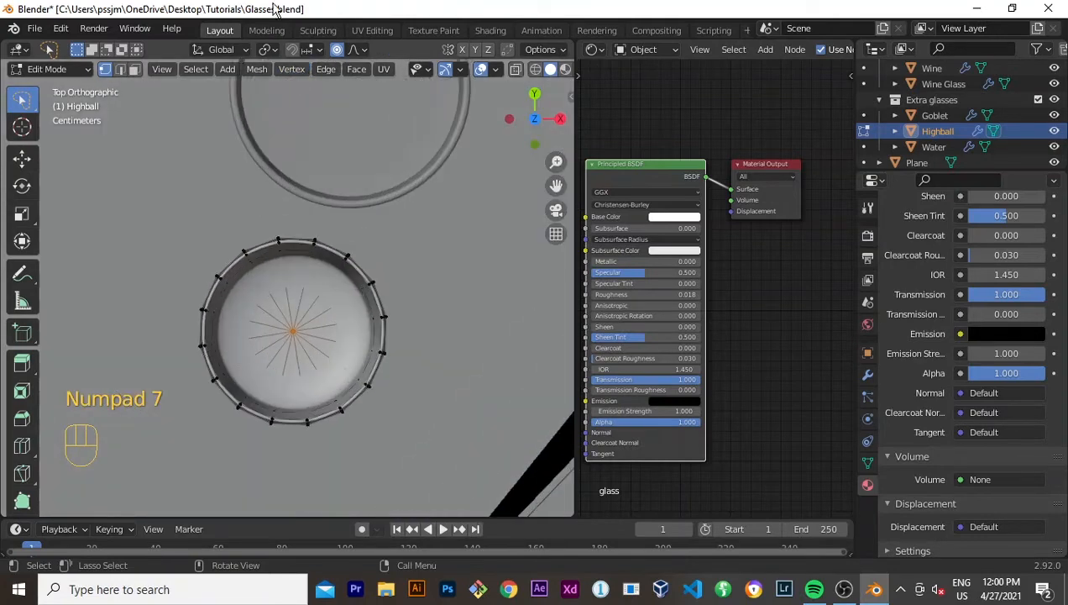
shift+middle_drag(347, 479, 336, 199)
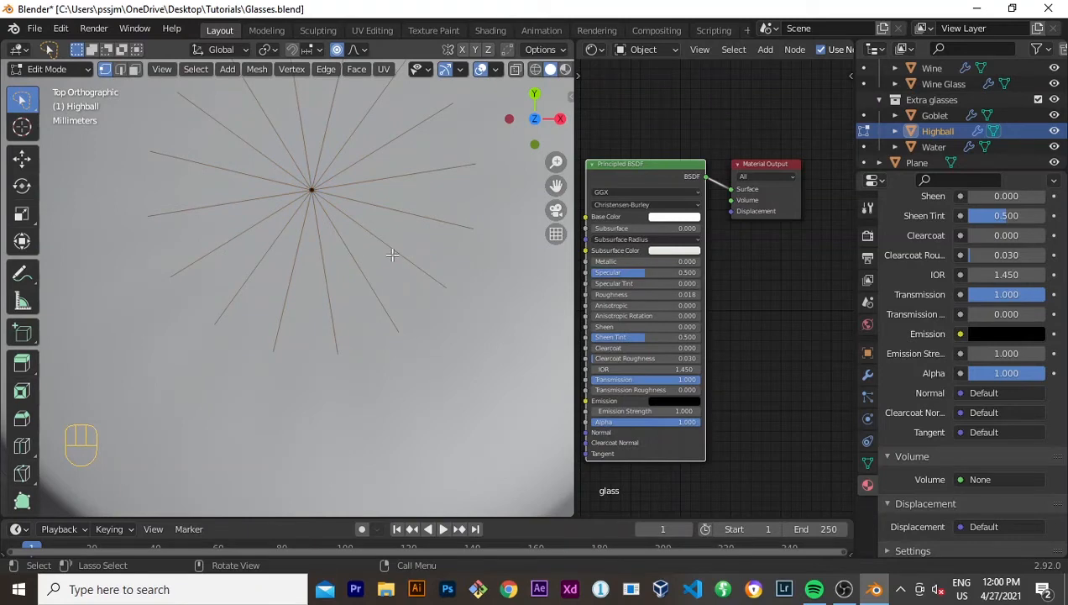
mouse_move(391, 252)
mouse_down()
mouse_move(232, 172)
mouse_move(405, 165)
mouse_move(401, 213)
mouse_up()
Step: Grow the selection five times up the Highball's inner wall, using wireframe shading in front orthographic view
key(KP_1)
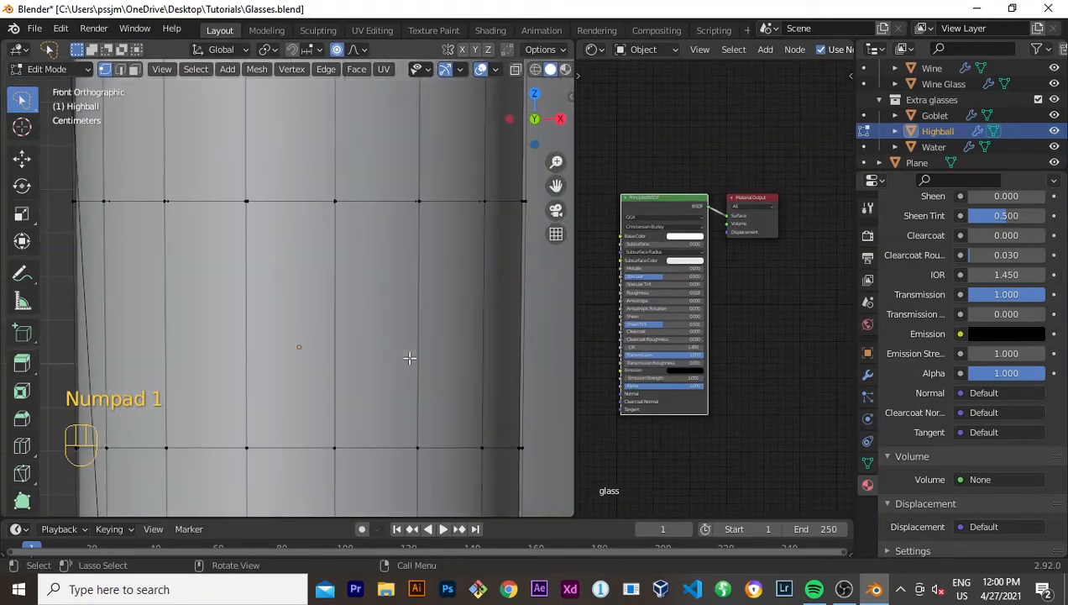
scroll(409, 359, down, 2)
key(z)
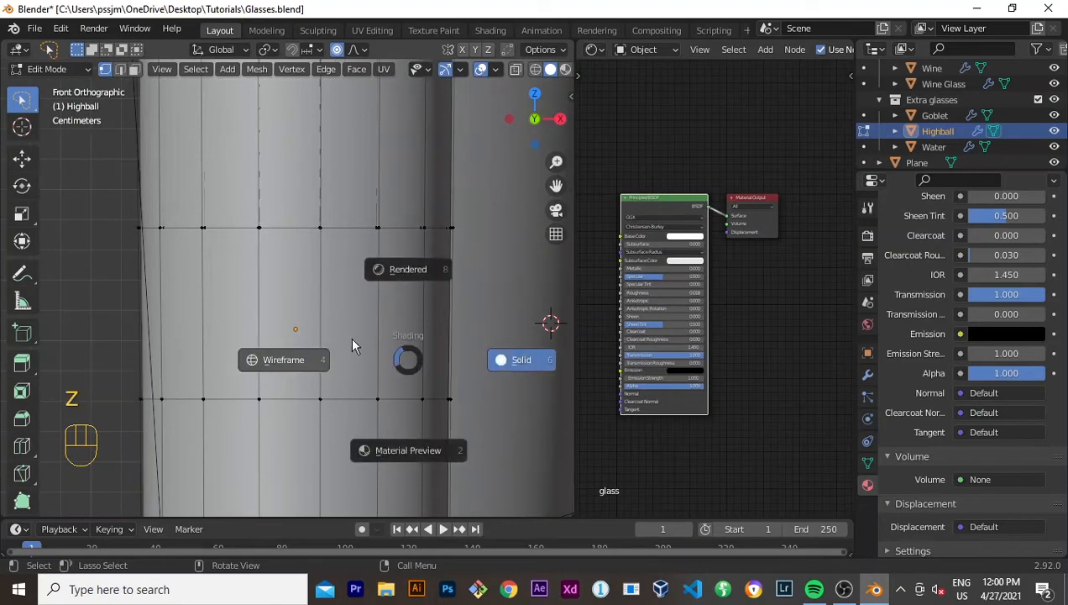
click(304, 366)
scroll(330, 339, down, 2)
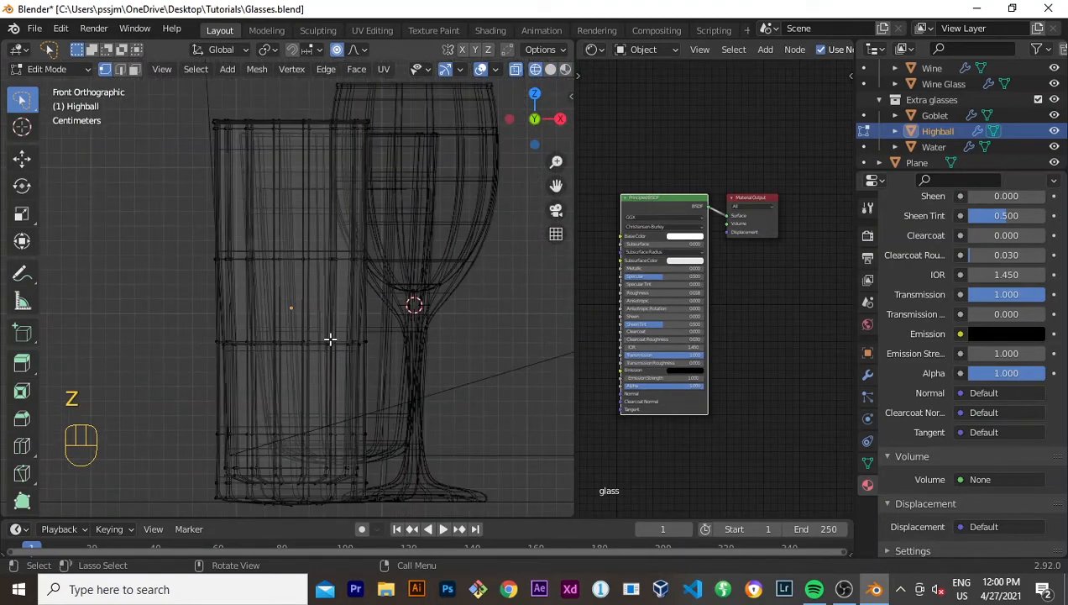
key(ctrl+KP_Add)
key(ctrl+KP_Add)
key(ctrl+KP_Add)
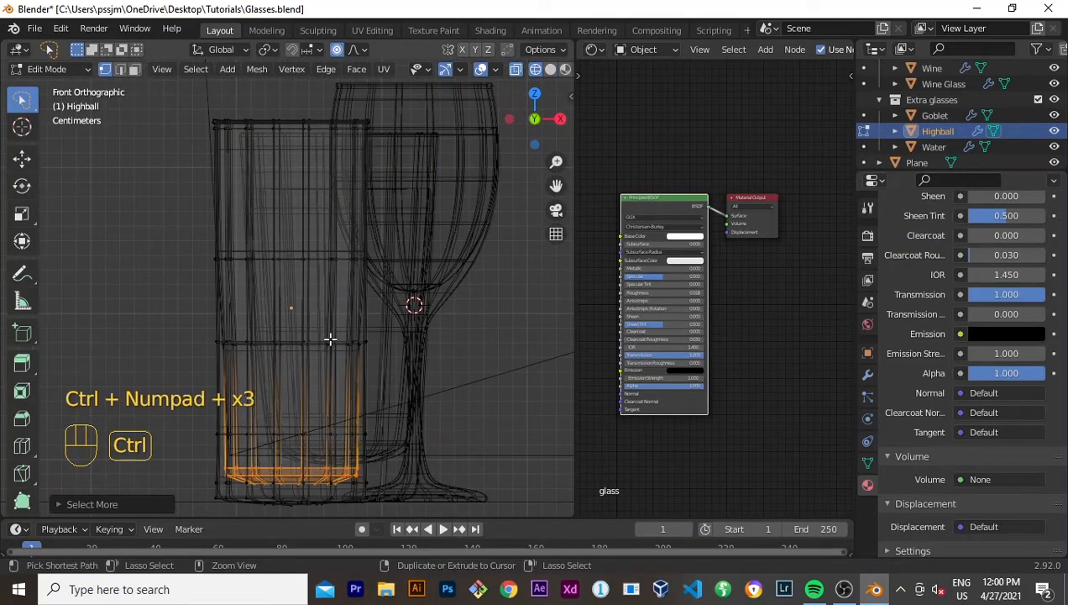
key(ctrl+KP_Add)
key(ctrl+KP_Add)
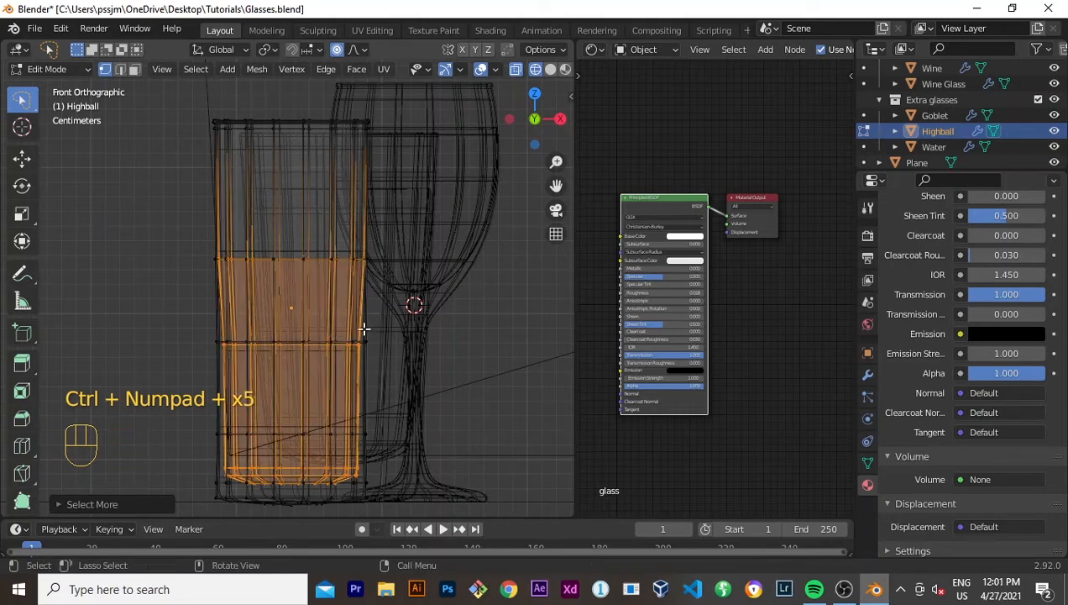
Step: Duplicate the selected inner faces of the Highball in place and separate them into their own object
middle_drag(363, 334, 293, 286)
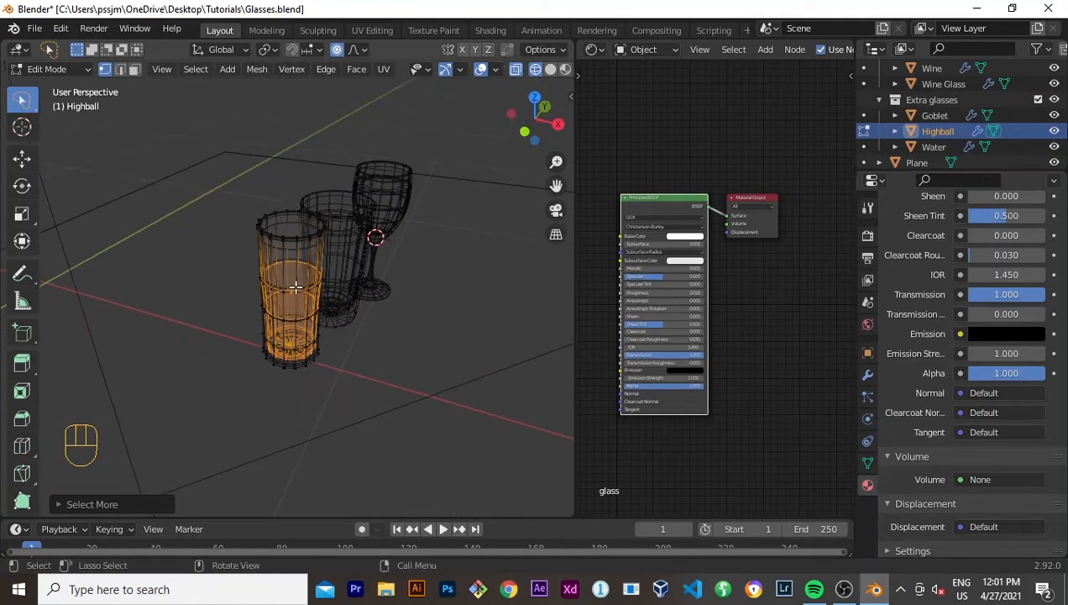
scroll(293, 286, up, 5)
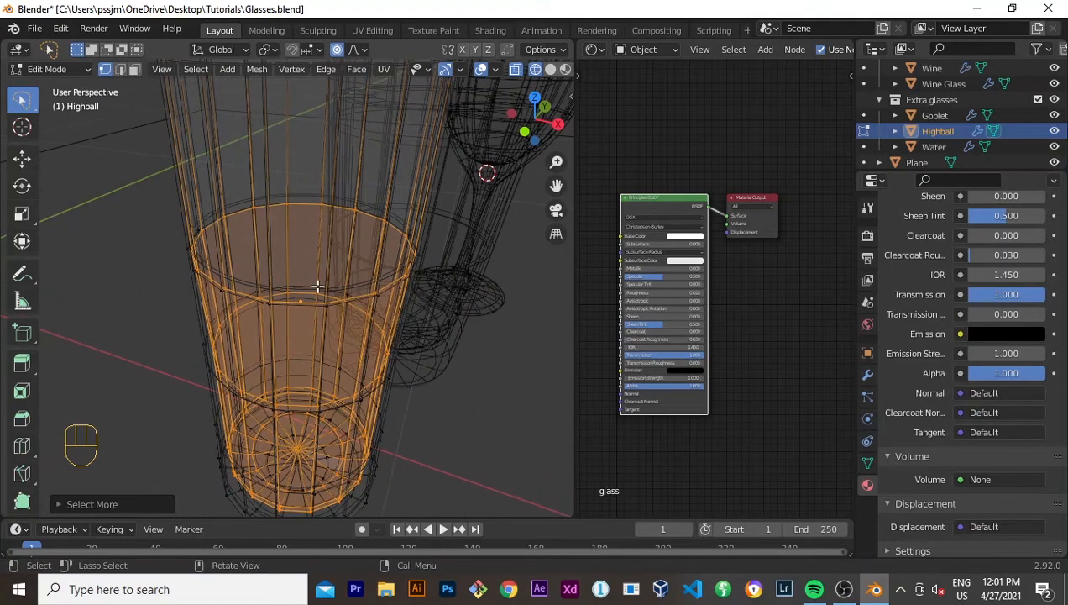
key(shift+d)
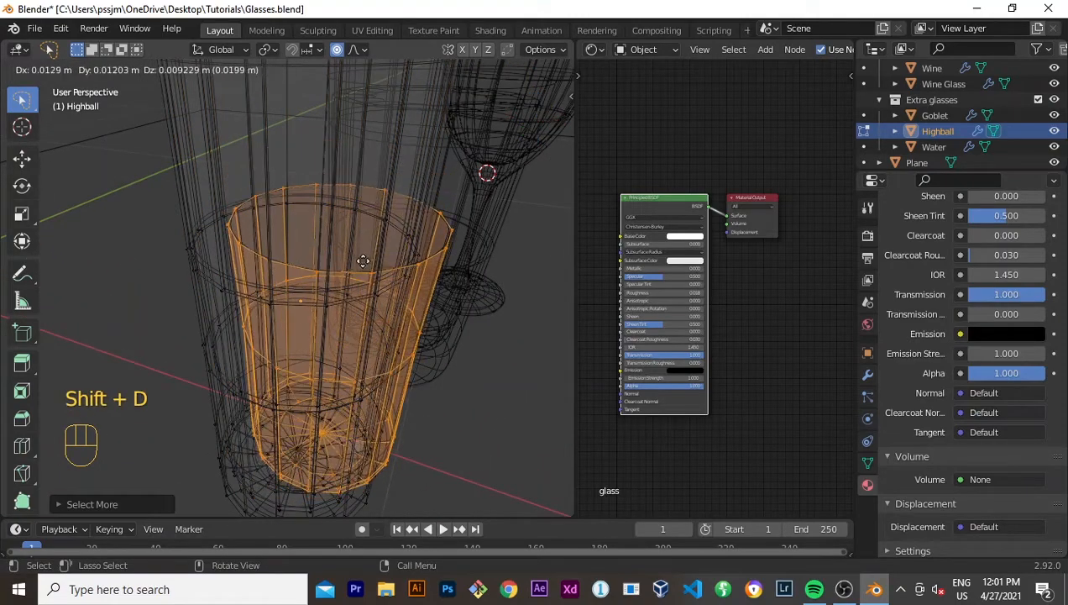
right_click(353, 257)
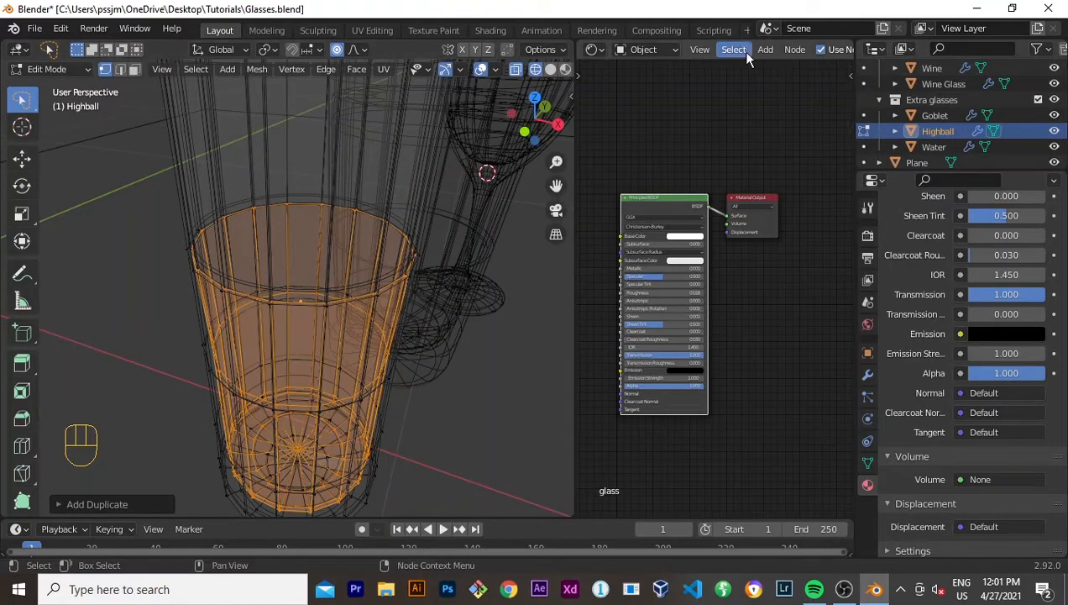
key(p)
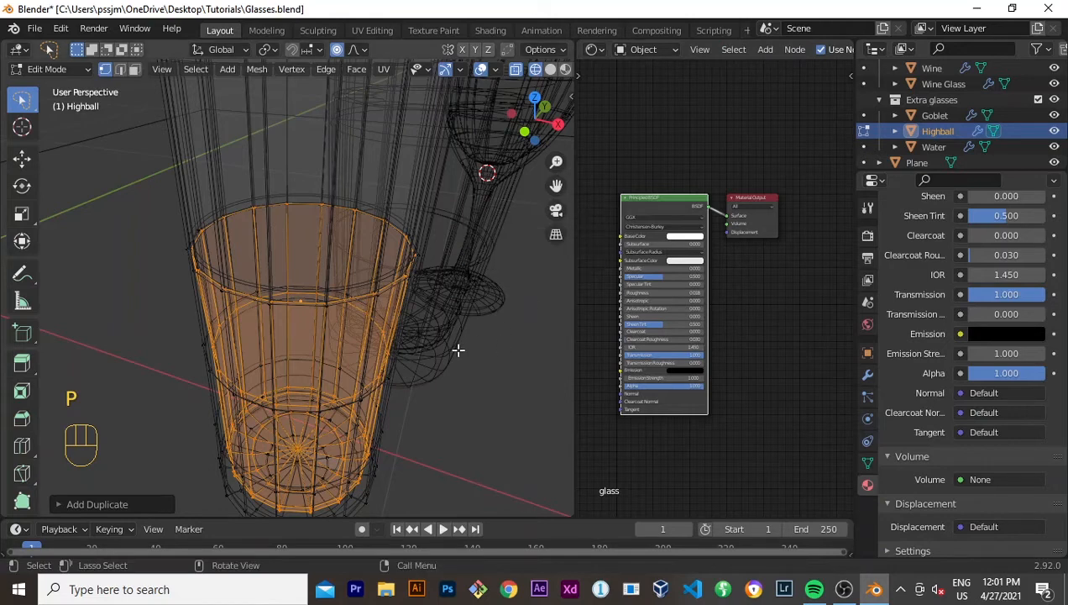
key(p)
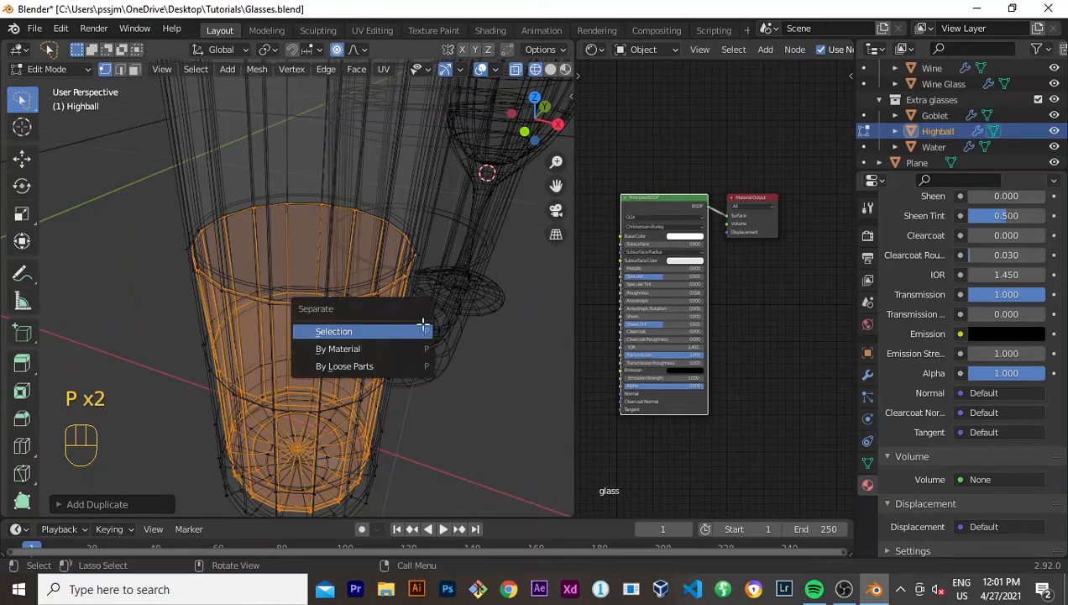
click(423, 328)
key(Tab)
Step: Select the object separated from the Highball and rename it Juice
click(366, 318)
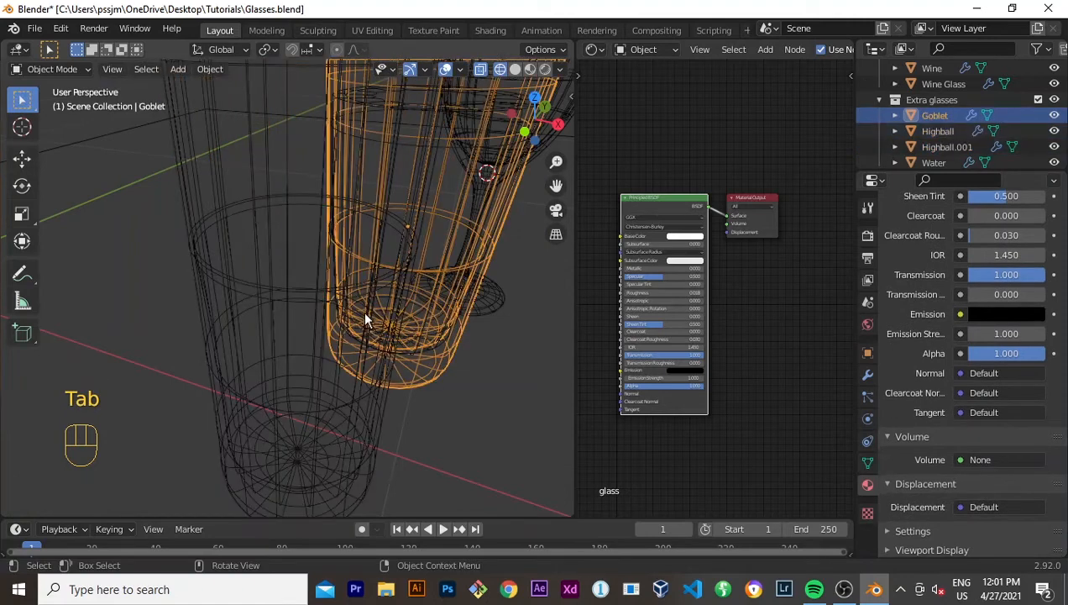
click(301, 286)
click(301, 286)
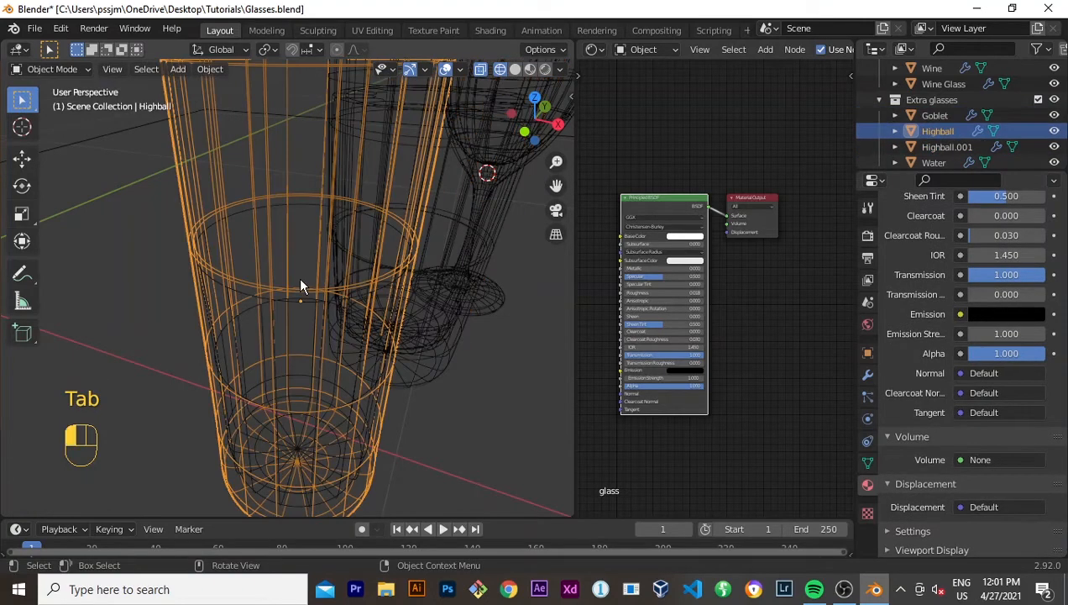
click(257, 245)
scroll(948, 138, down, 1)
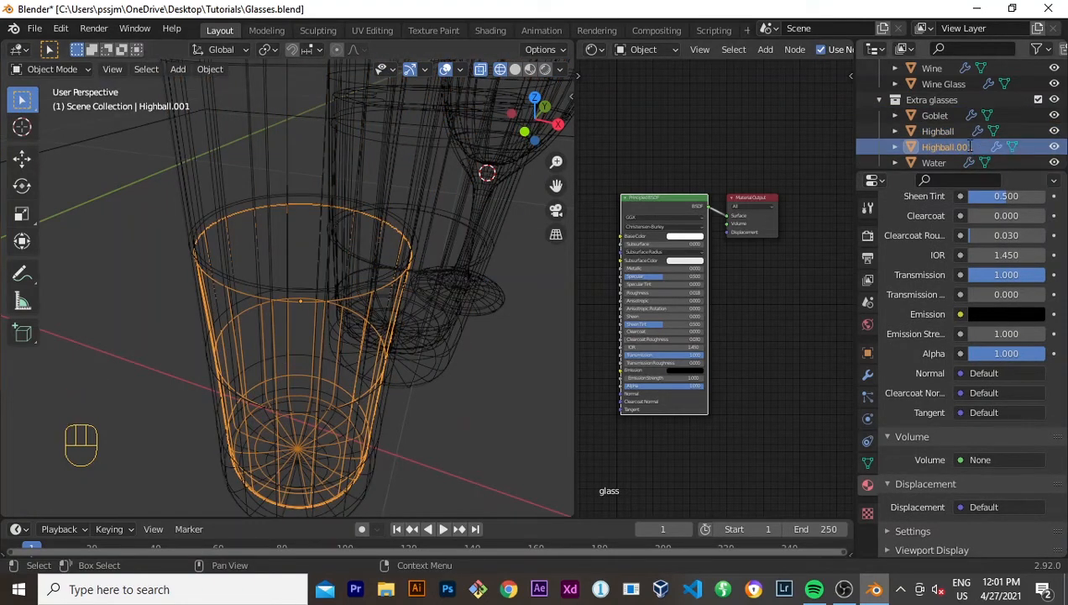
double_click(947, 131)
key(BackSpace)
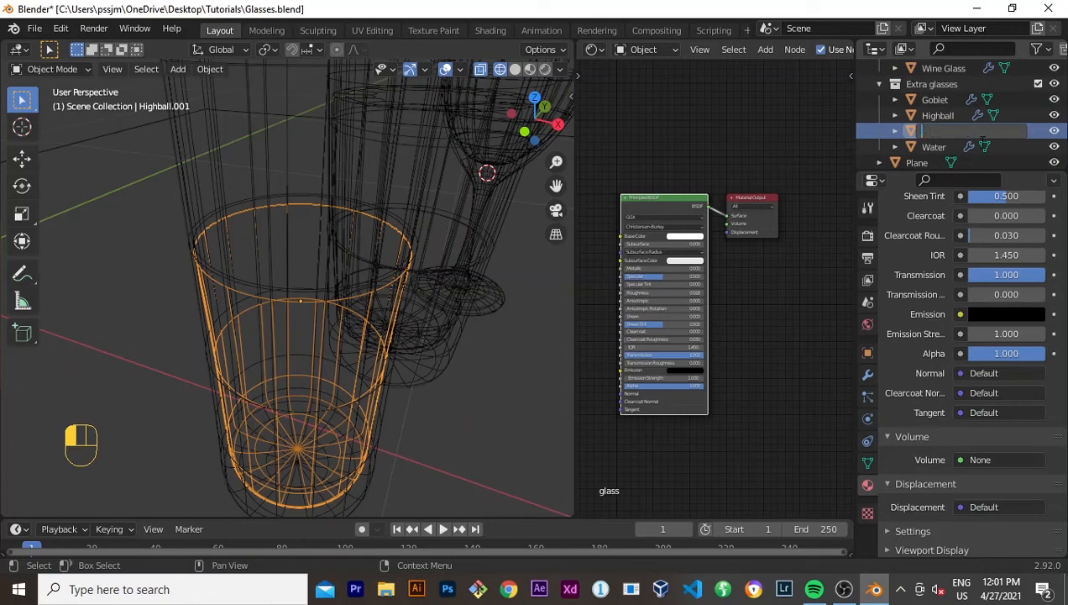
key(shift)
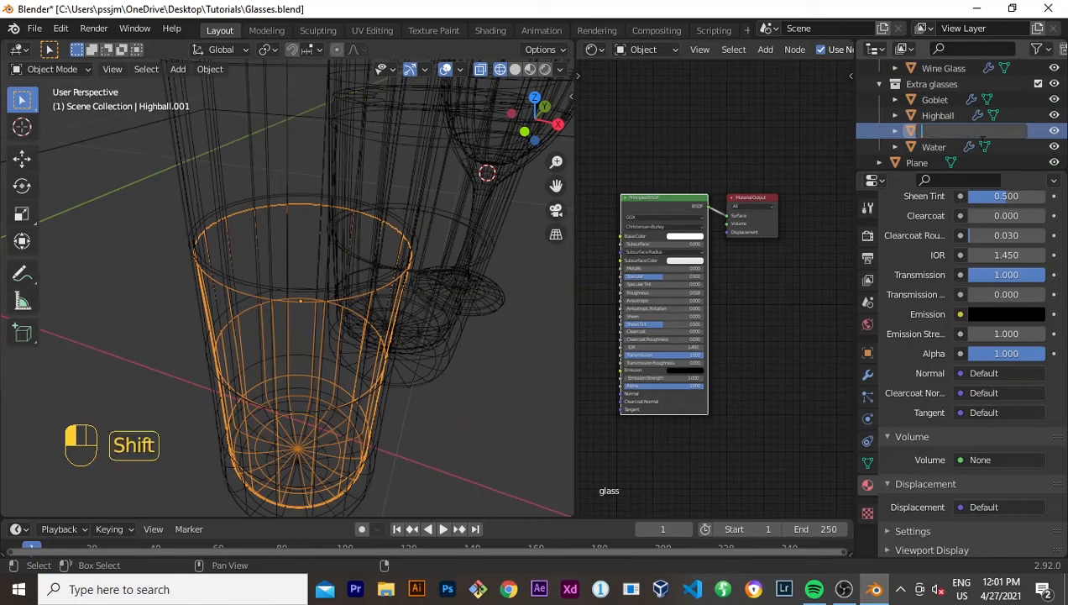
text(Juice)
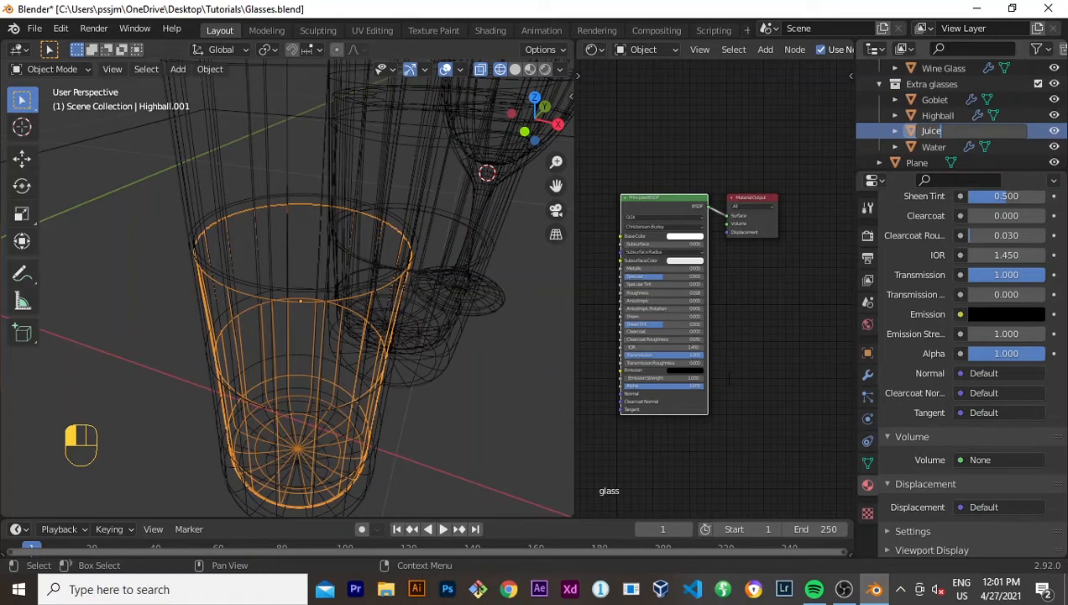
click(726, 377)
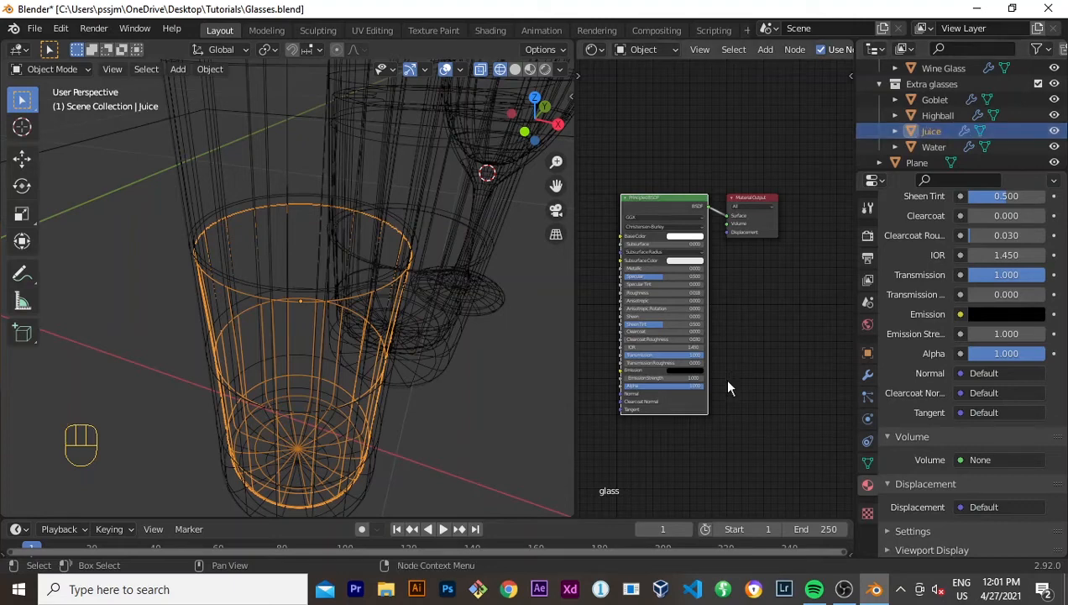
Step: Reselect the Juice object and select its open upper rim edge loop in Edit Mode
click(363, 353)
click(362, 353)
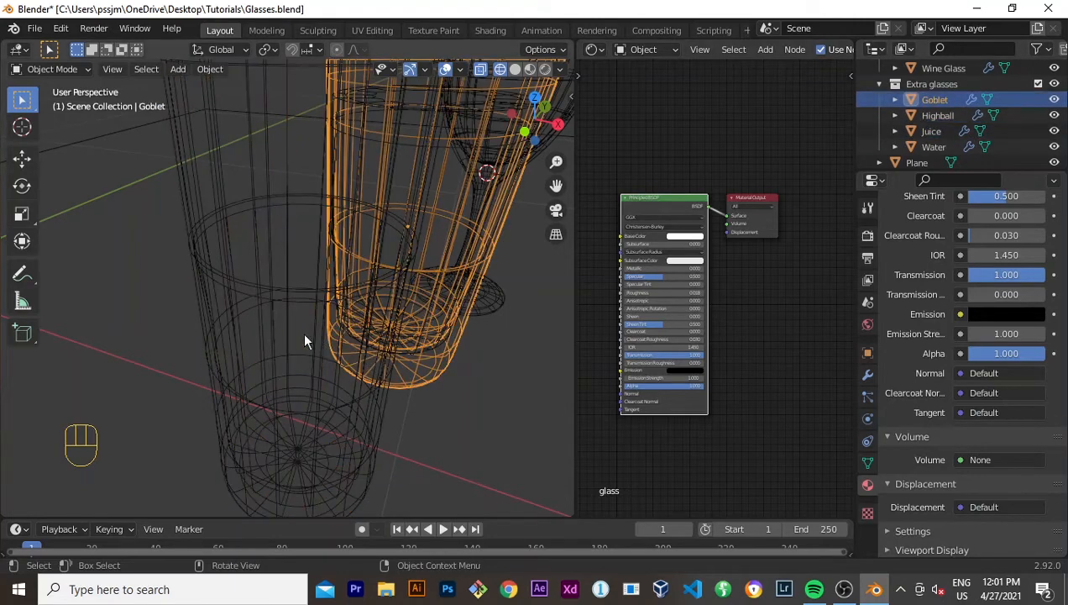
click(295, 283)
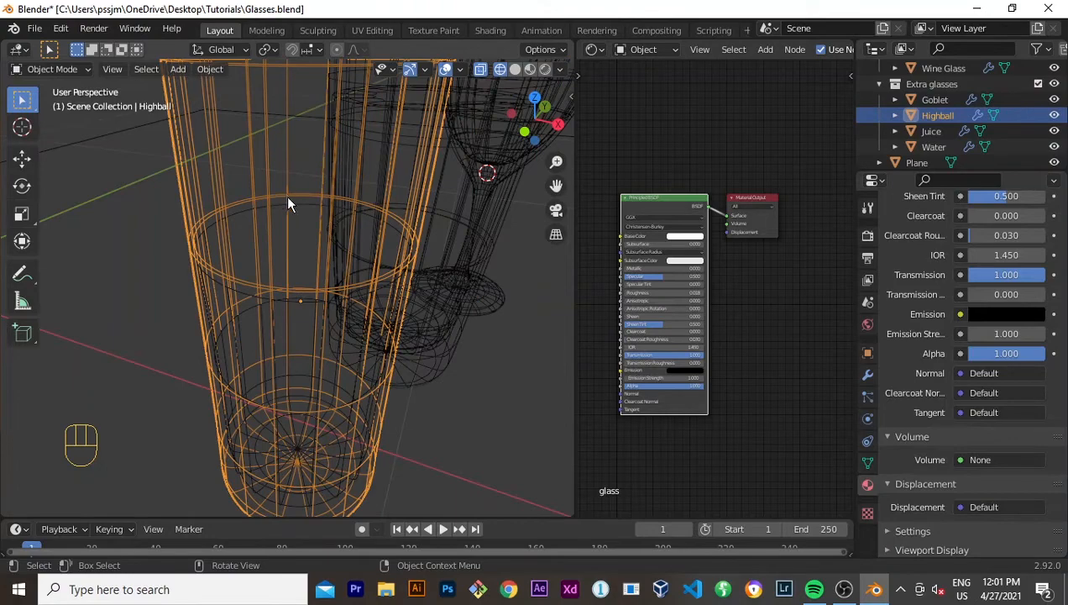
scroll(381, 277, down, 3)
middle_drag(399, 305, 346, 346)
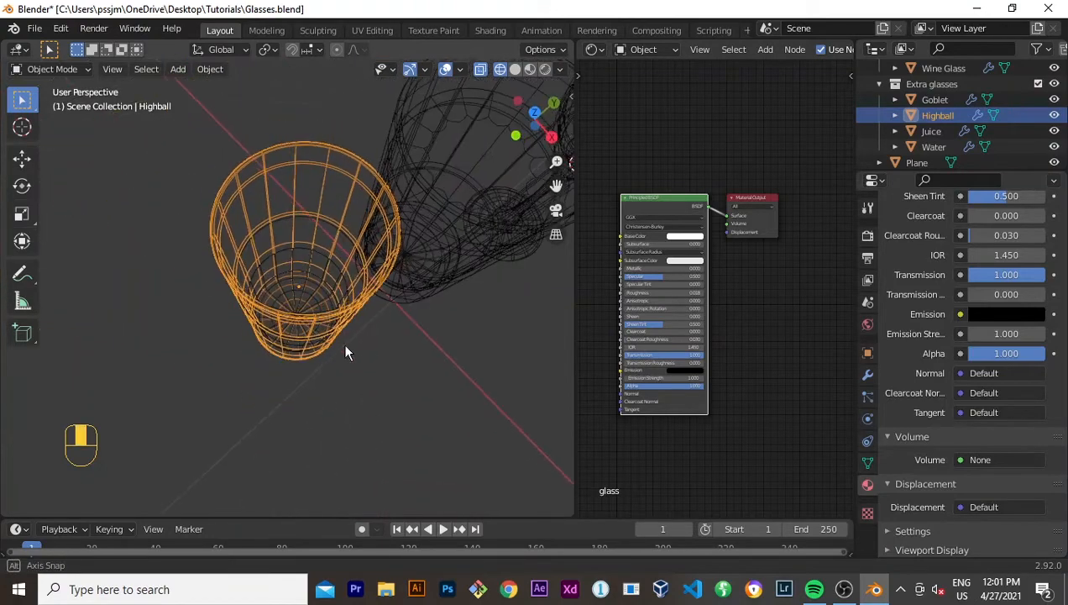
click(298, 301)
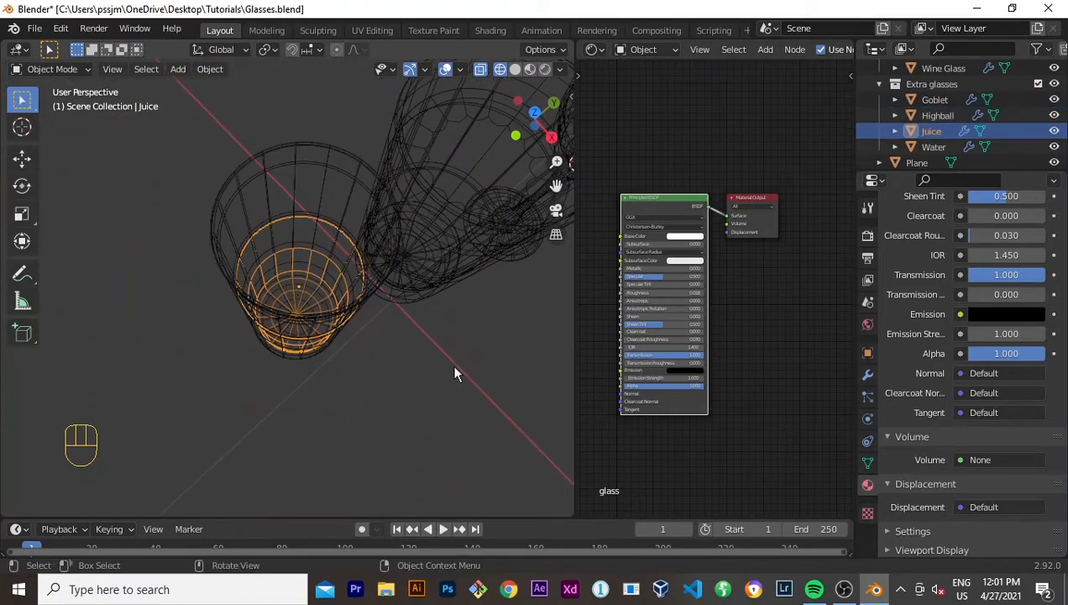
scroll(455, 374, up, 3)
scroll(454, 374, up, 2)
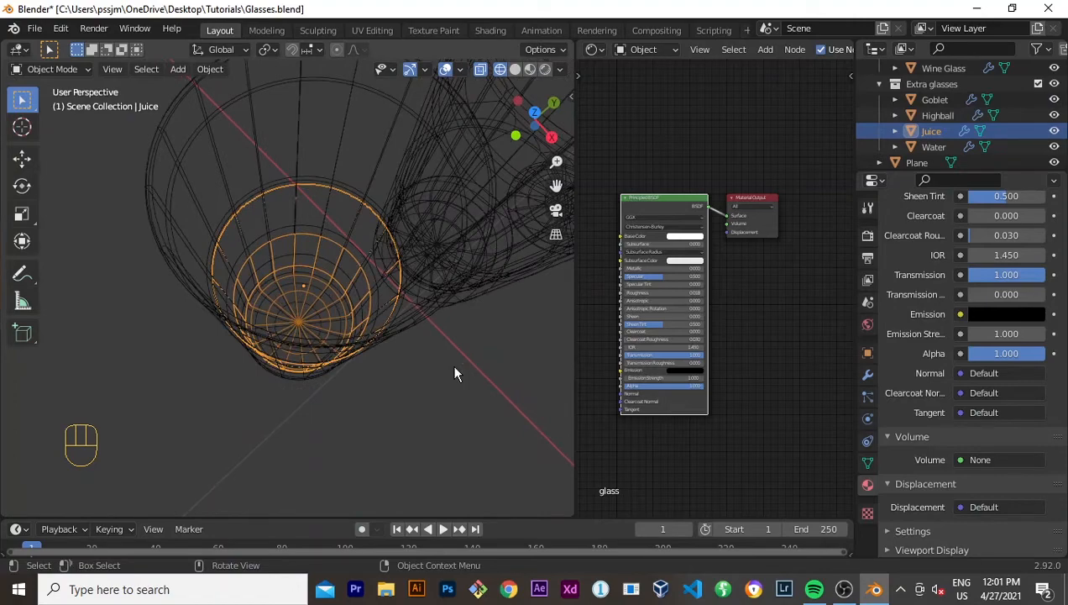
key(Tab)
middle_drag(372, 318, 370, 244)
alt+click(365, 216)
scroll(371, 244, up, 1)
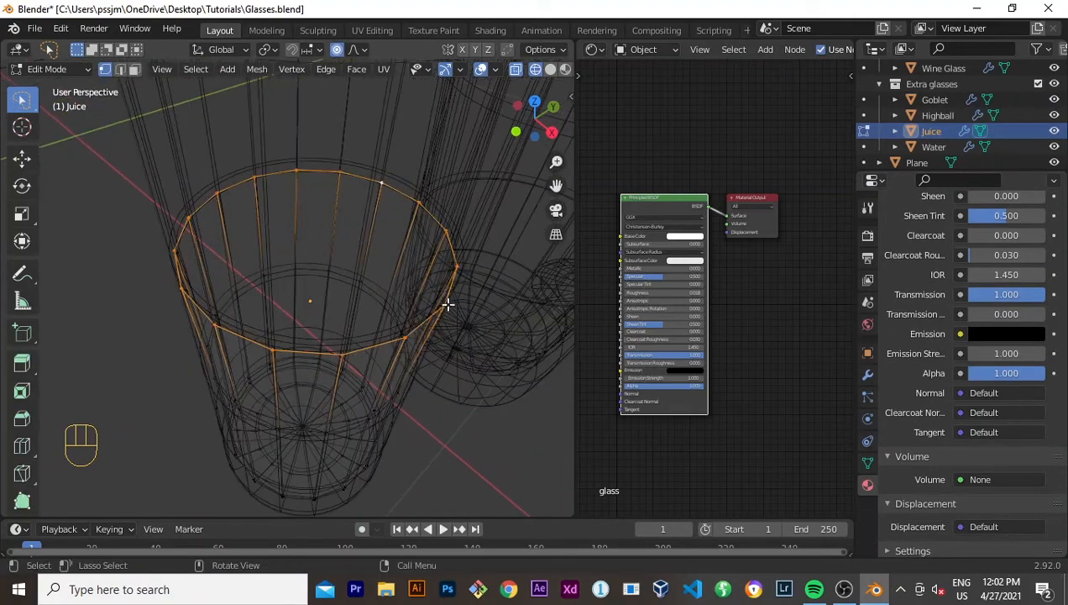
Step: Extrude the Juice's upper rim loop in place and scale it inward to about 0.9 with proportional editing off
key(e)
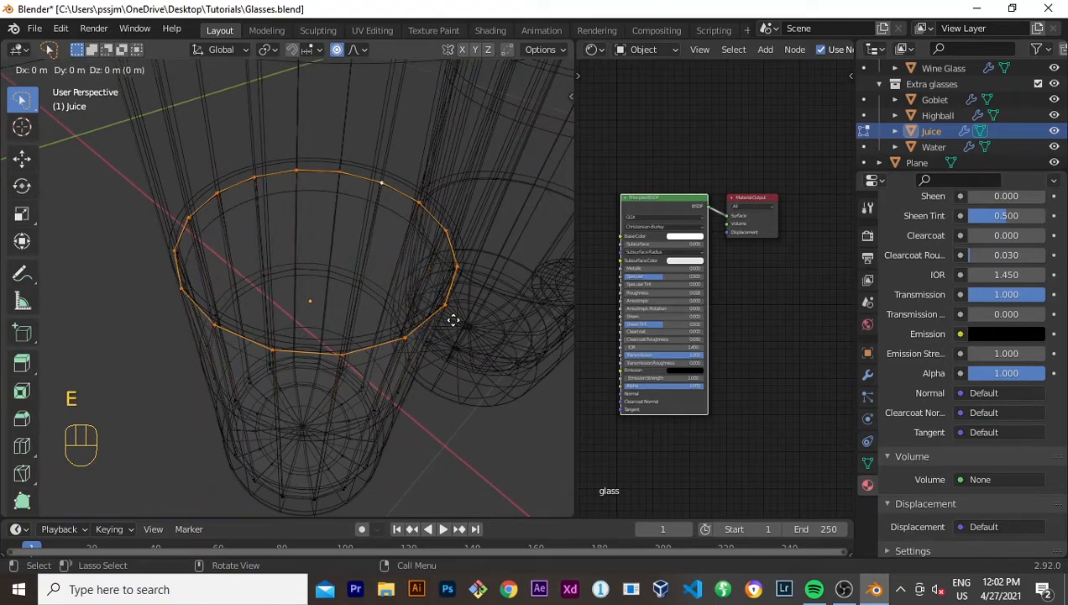
right_click(453, 319)
key(s)
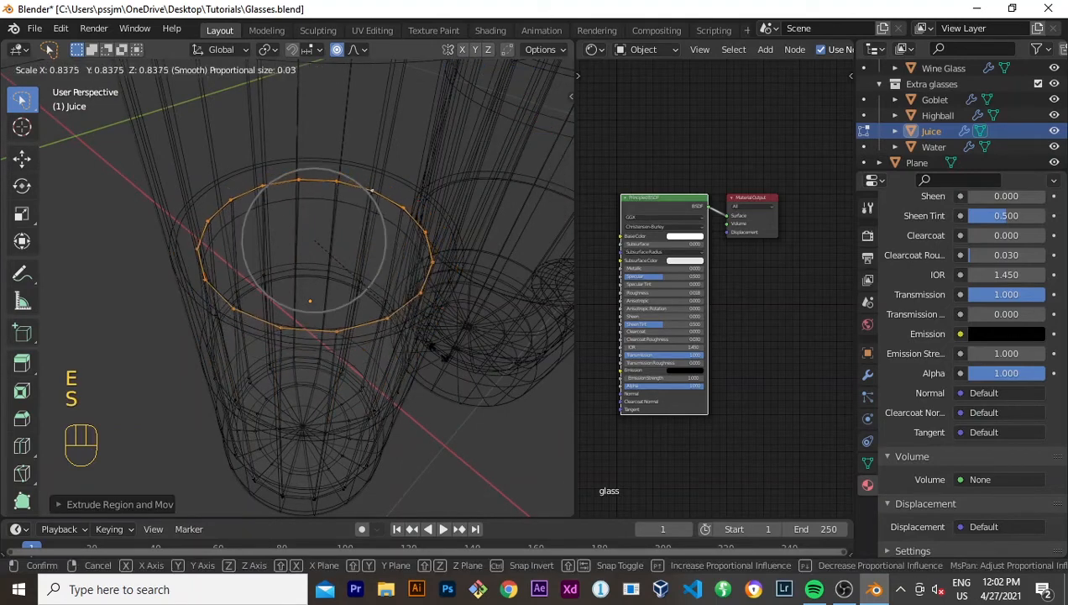
click(438, 352)
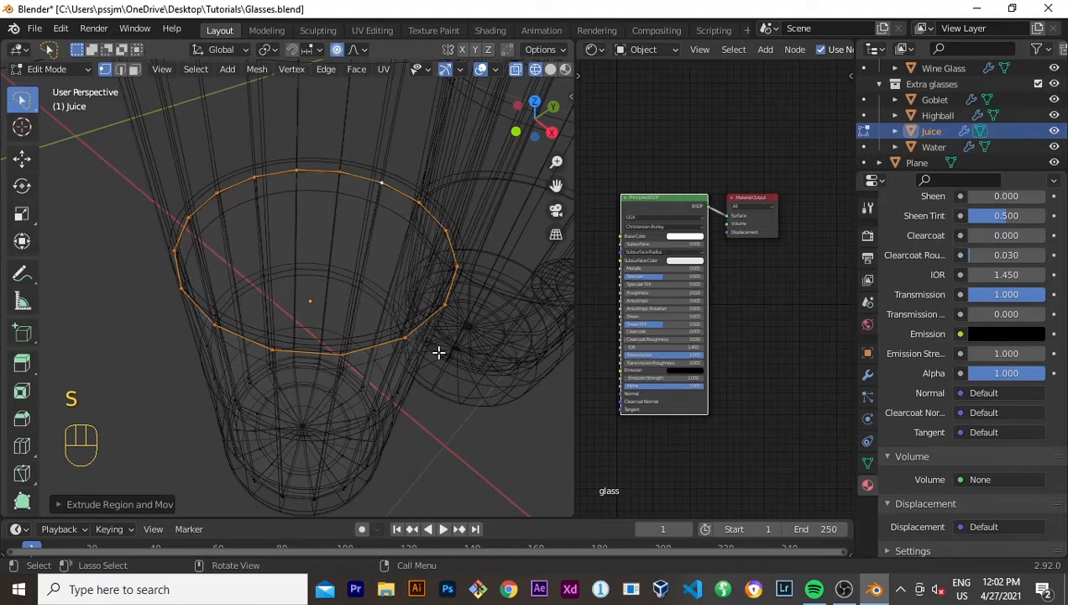
key(o)
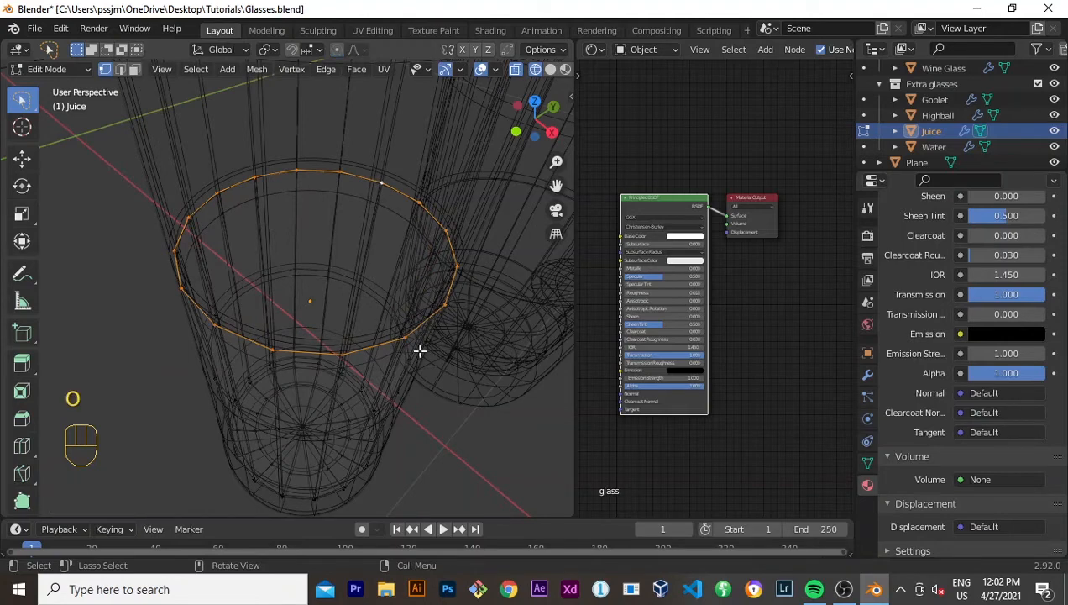
key(s)
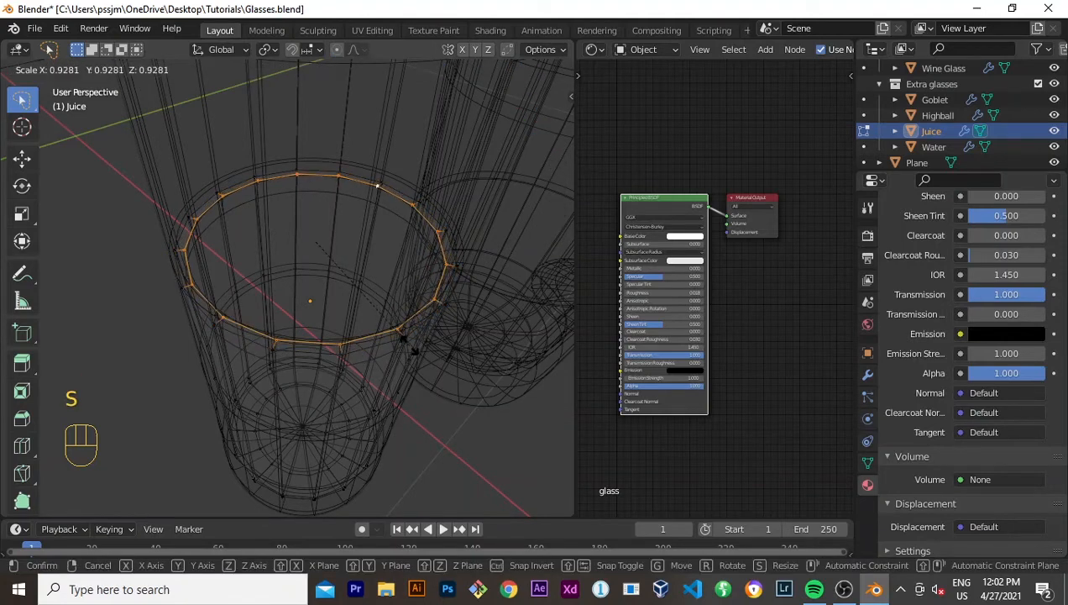
click(403, 340)
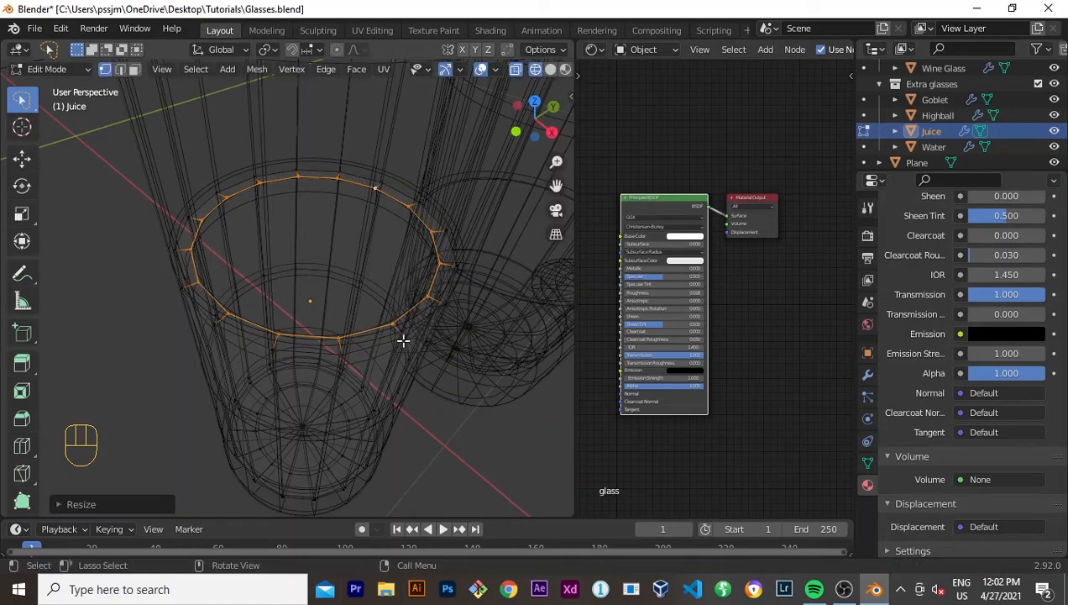
Step: Lower the new inner rim loop about 0.0025 m along the Z axis
key(g)
key(z)
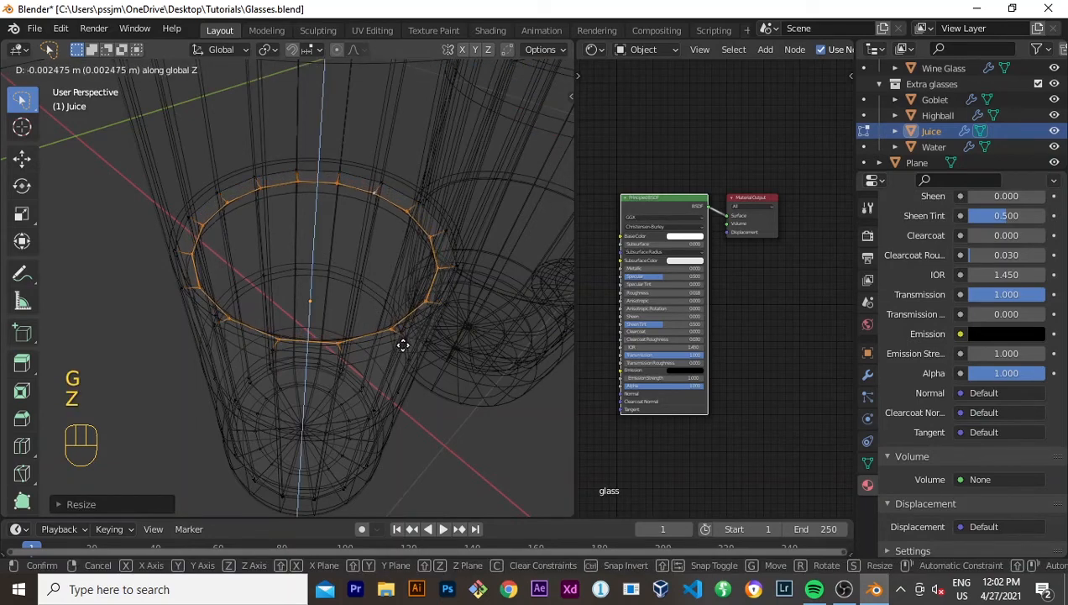
click(403, 345)
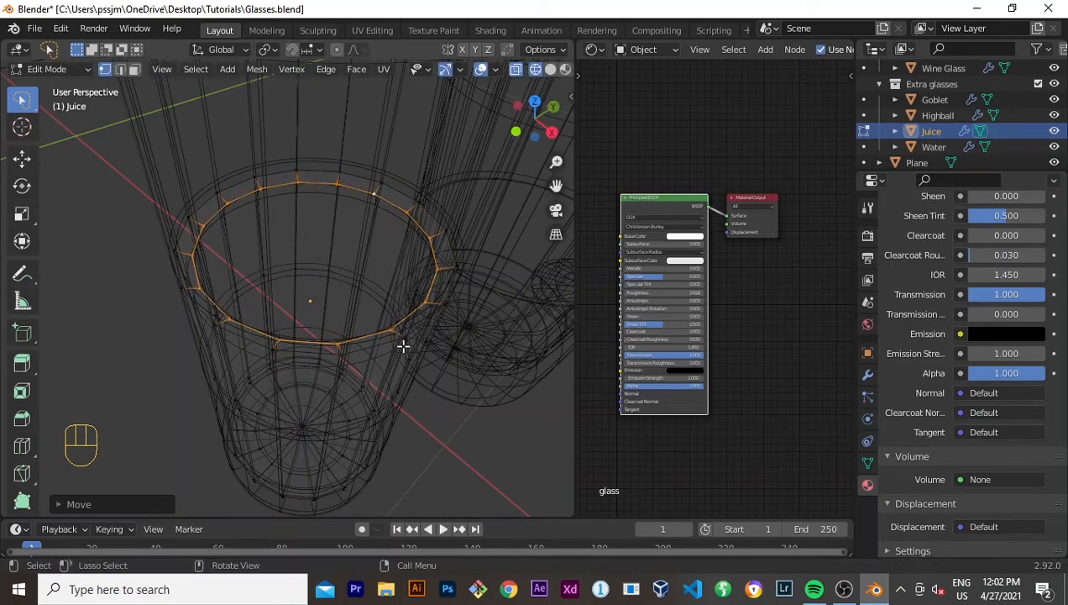
Step: Add a loop cut to the Juice's narrow rim band and slide it close to the outer edge
key(ctrl+r)
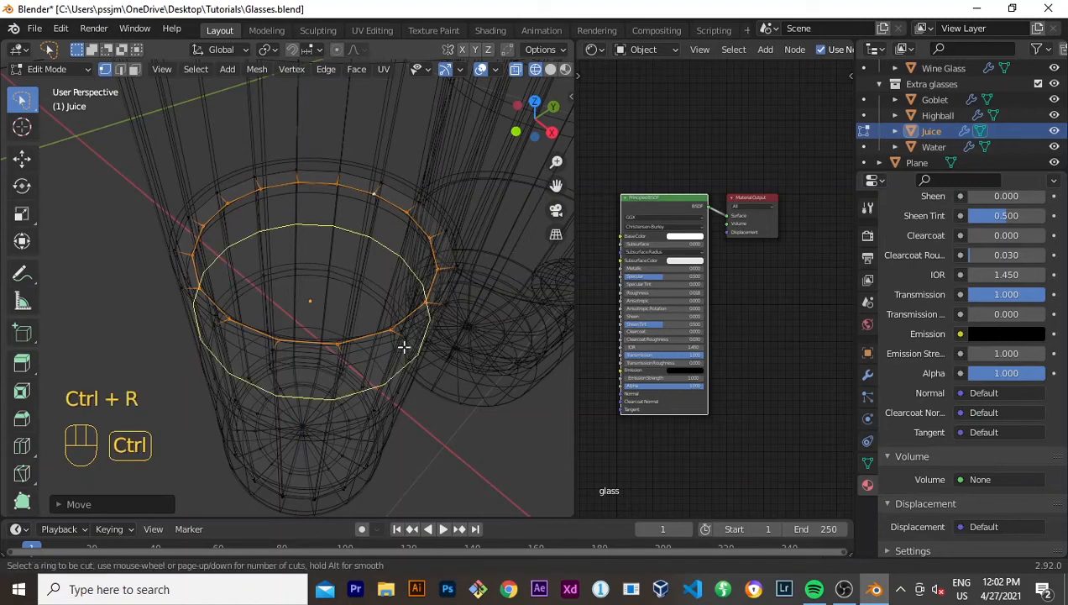
click(256, 180)
click(258, 179)
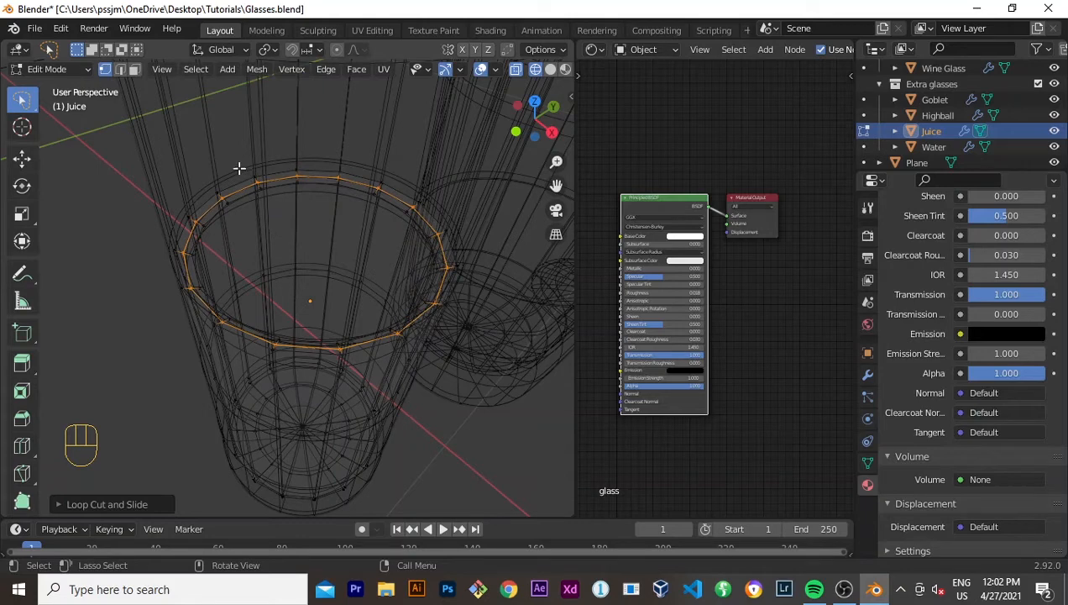
right_click(299, 220)
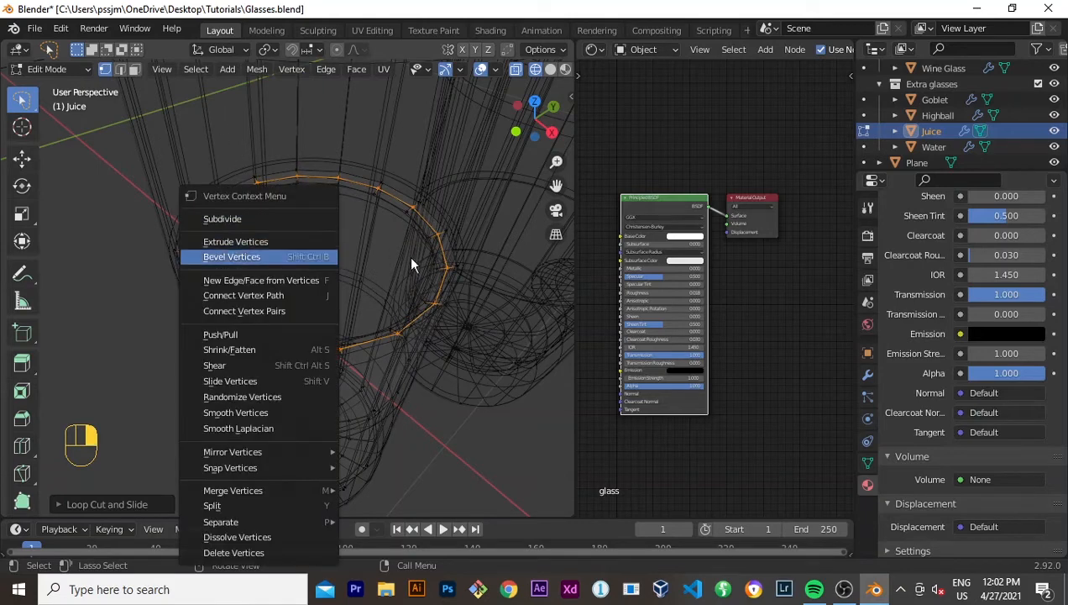
key(Escape)
key(g)
key(g)
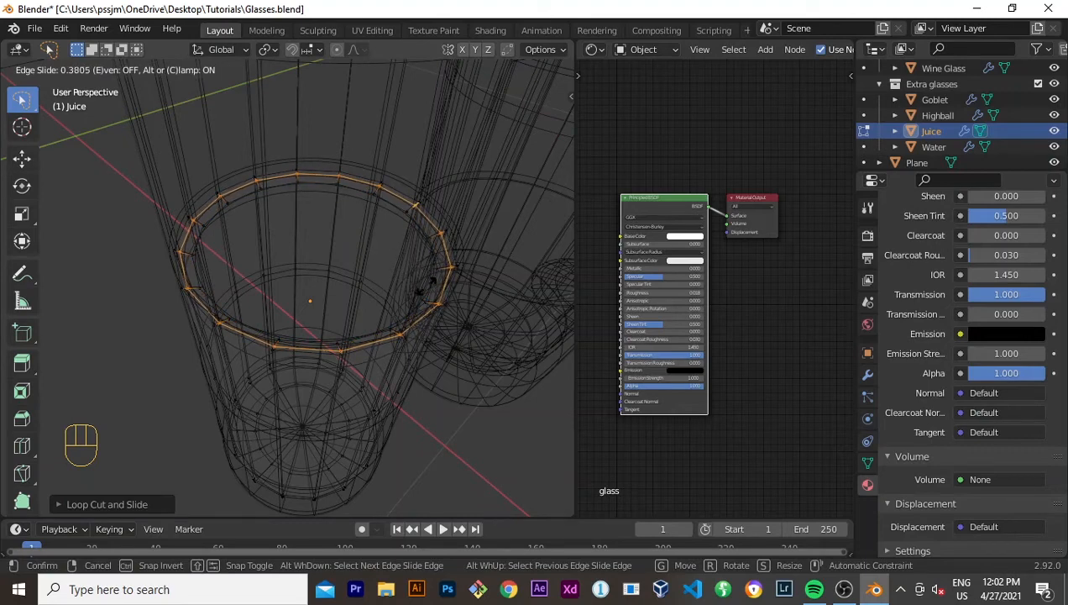
click(401, 272)
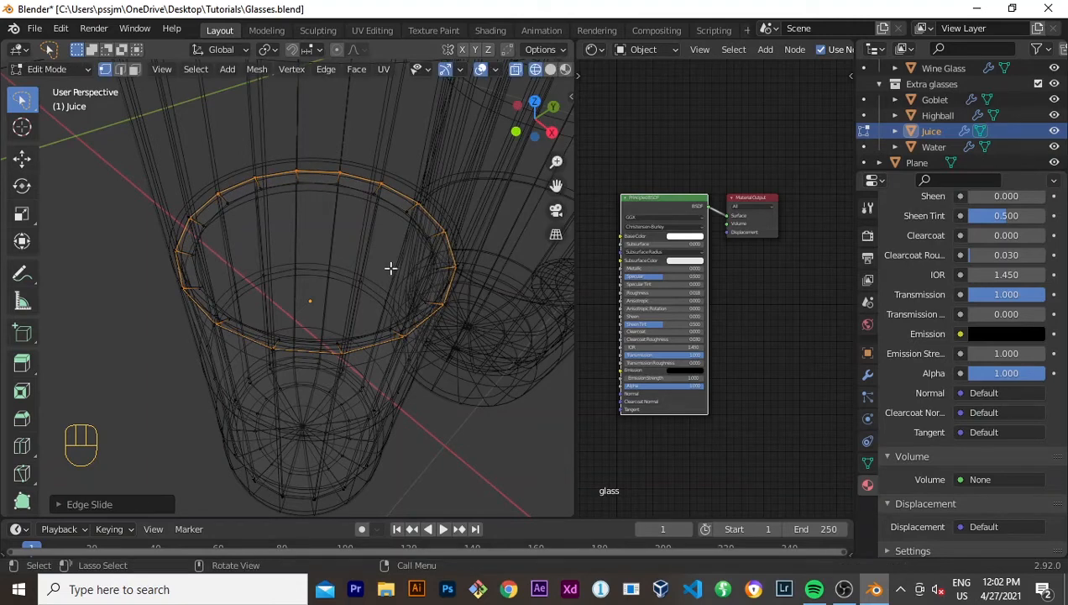
Step: Fill the Juice's inner rim loop with a face to close the liquid surface, and return to Object Mode
alt+click(386, 201)
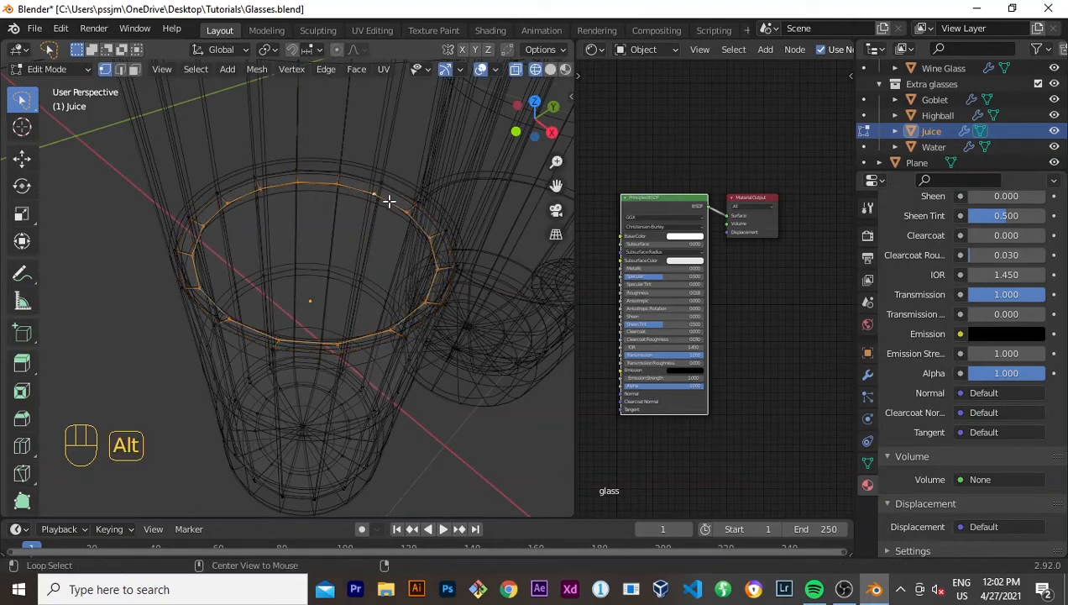
key(f)
click(368, 298)
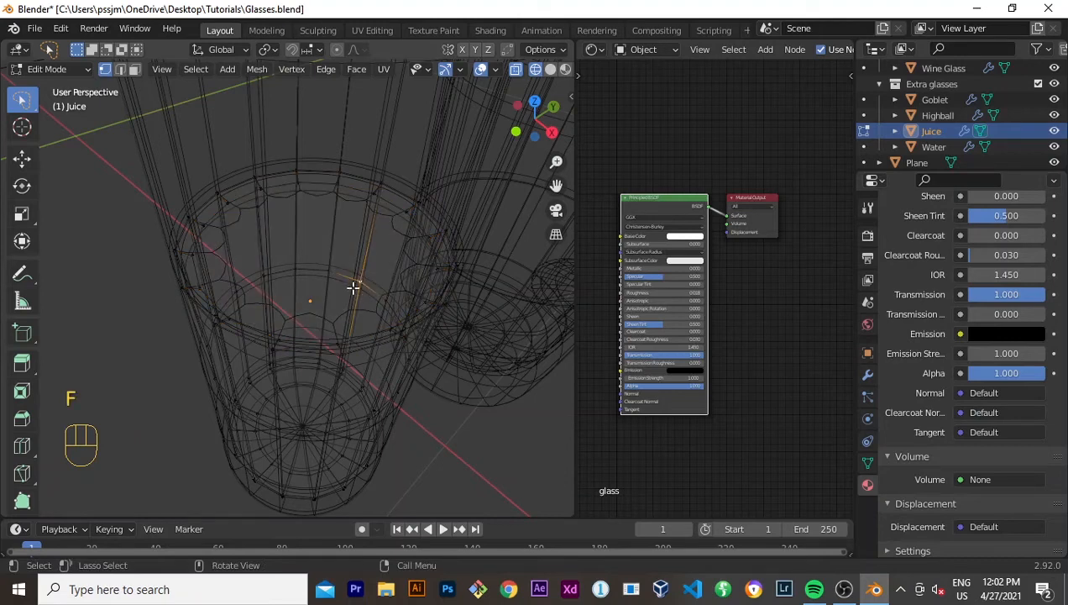
key(Tab)
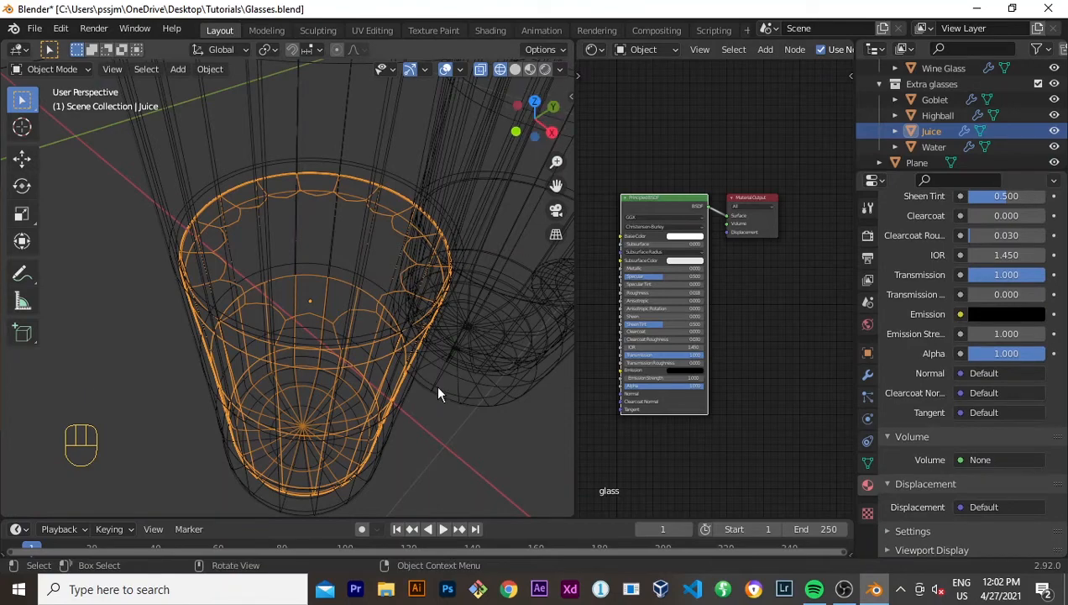
Step: Scale the Juice object up very slightly and uniformly, judging its fit against the Highball's inner wall from the front
key(KP_1)
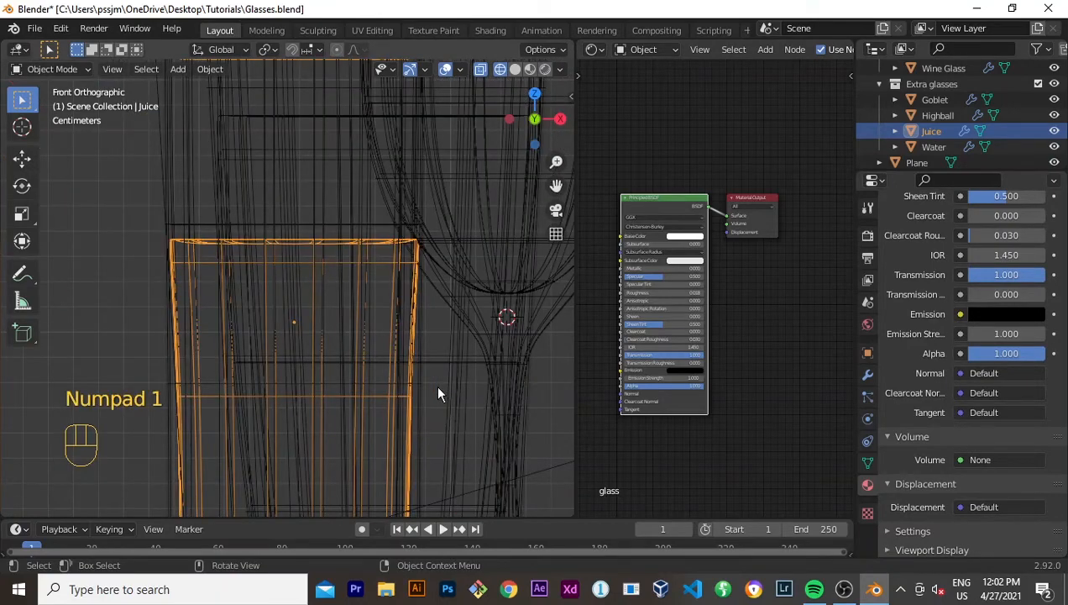
key(s)
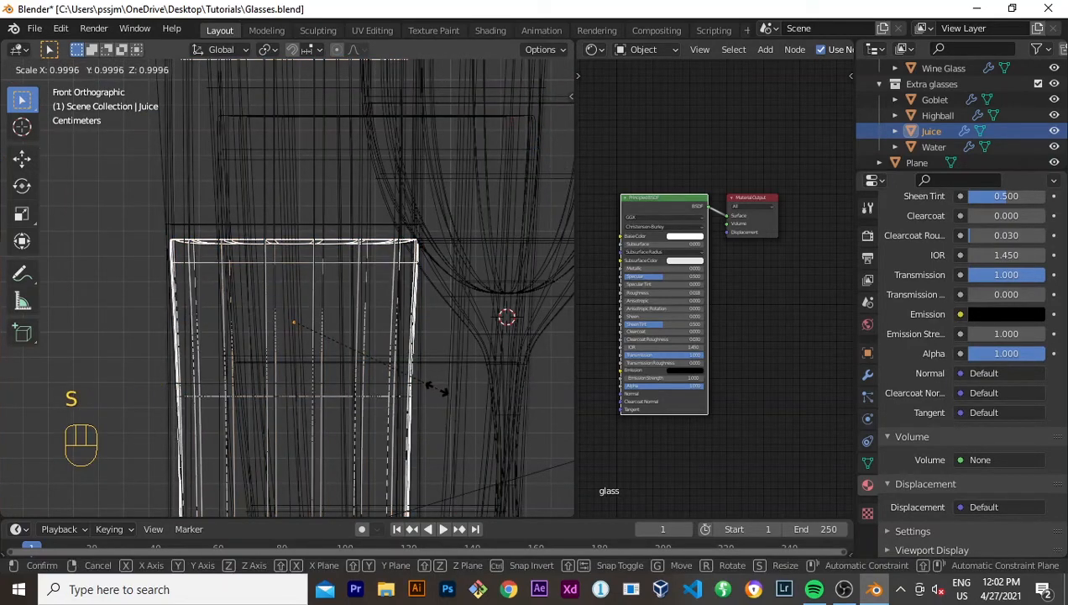
click(439, 398)
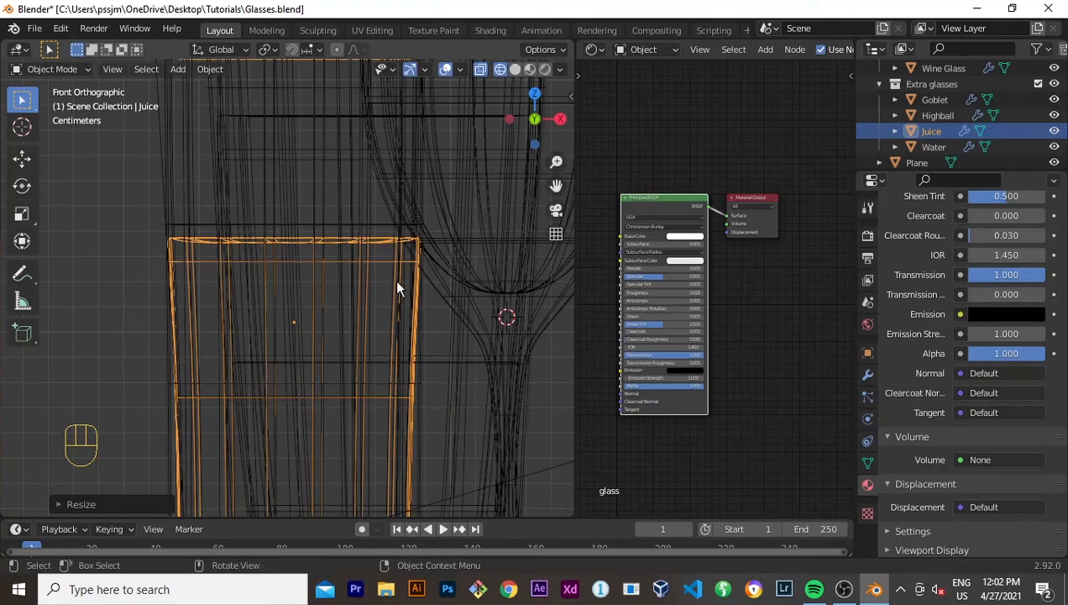
Step: Preview the glasses in rendered shading through the scene camera, keeping the Juice object selected
click(546, 69)
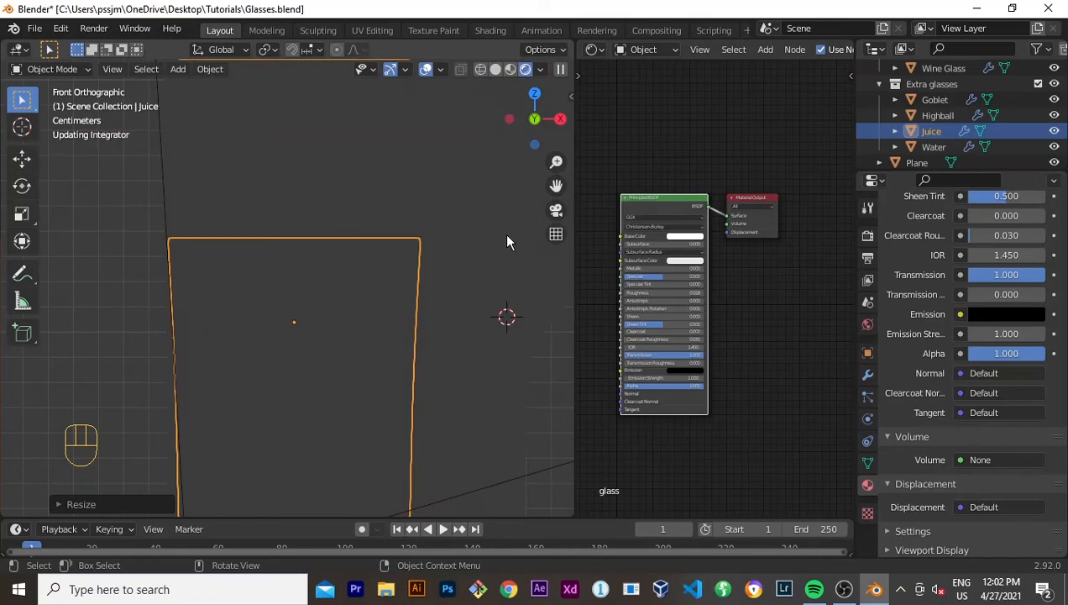
key(KP_0)
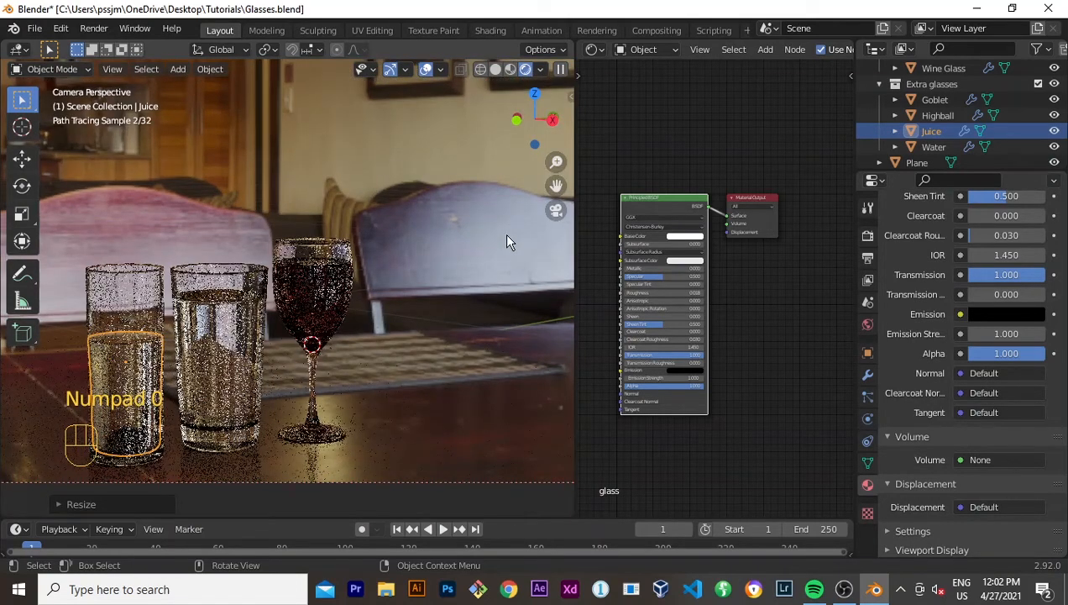
click(143, 367)
click(143, 367)
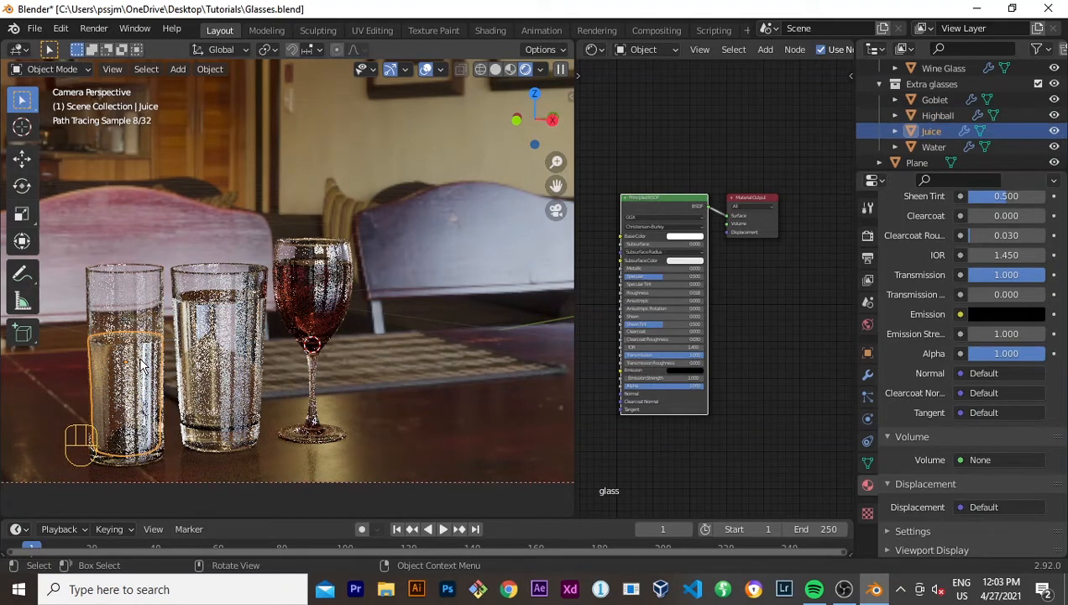
Step: Switch to solid shading and enable the Face Orientation overlay to inspect the normals of the glasses and liquids from above
key(z)
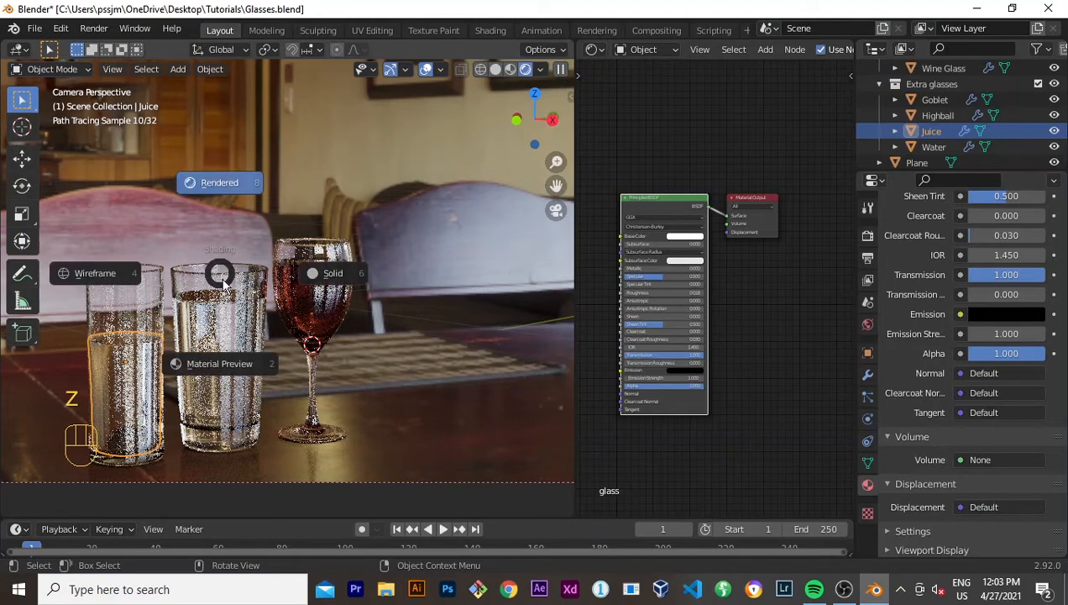
click(476, 167)
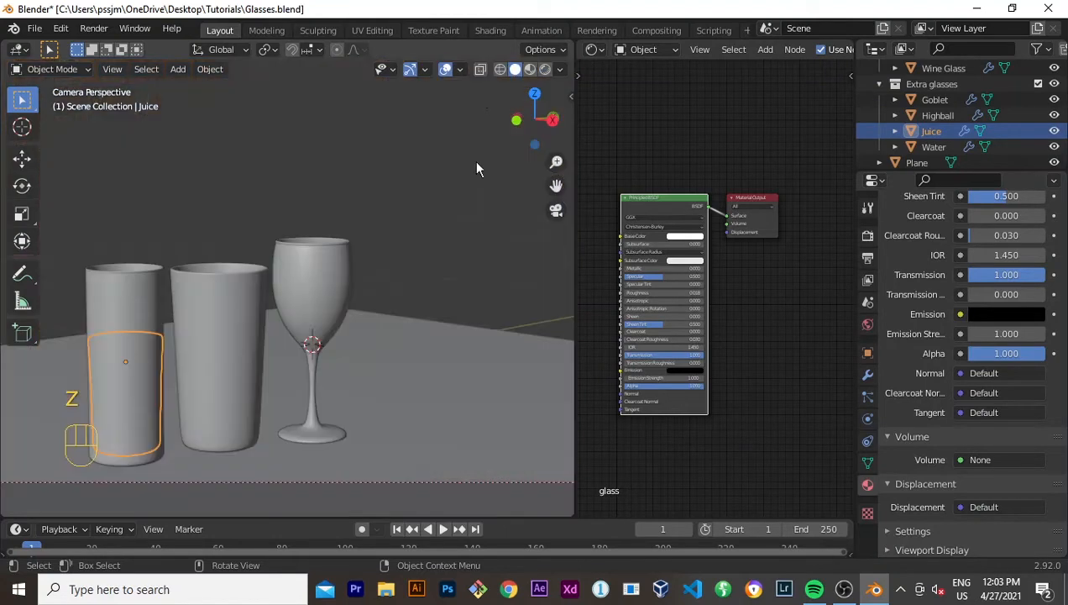
click(460, 70)
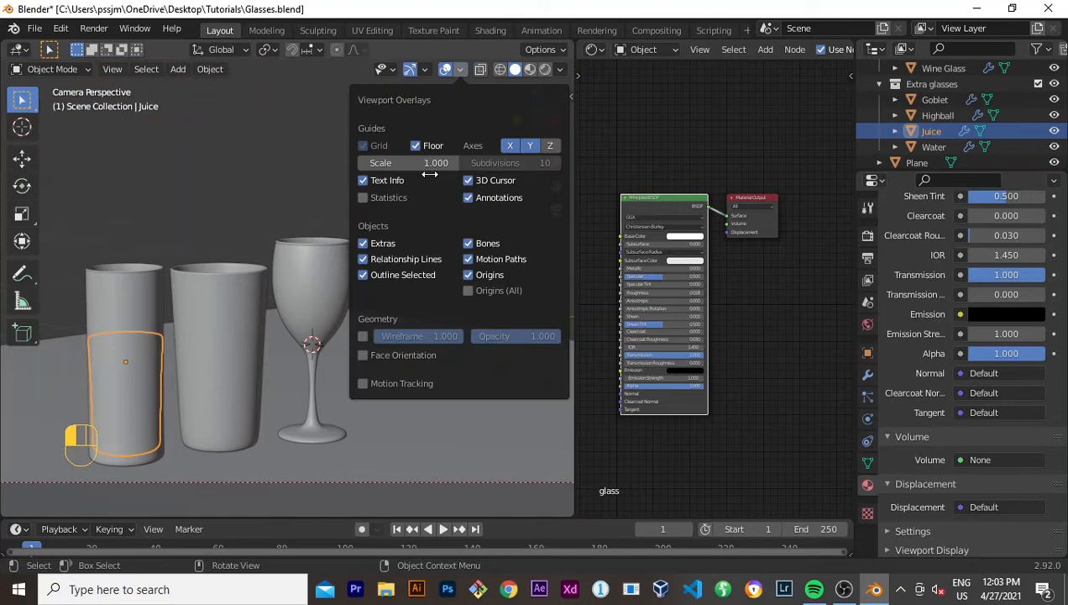
click(364, 356)
middle_drag(370, 352, 219, 359)
scroll(284, 296, up, 7)
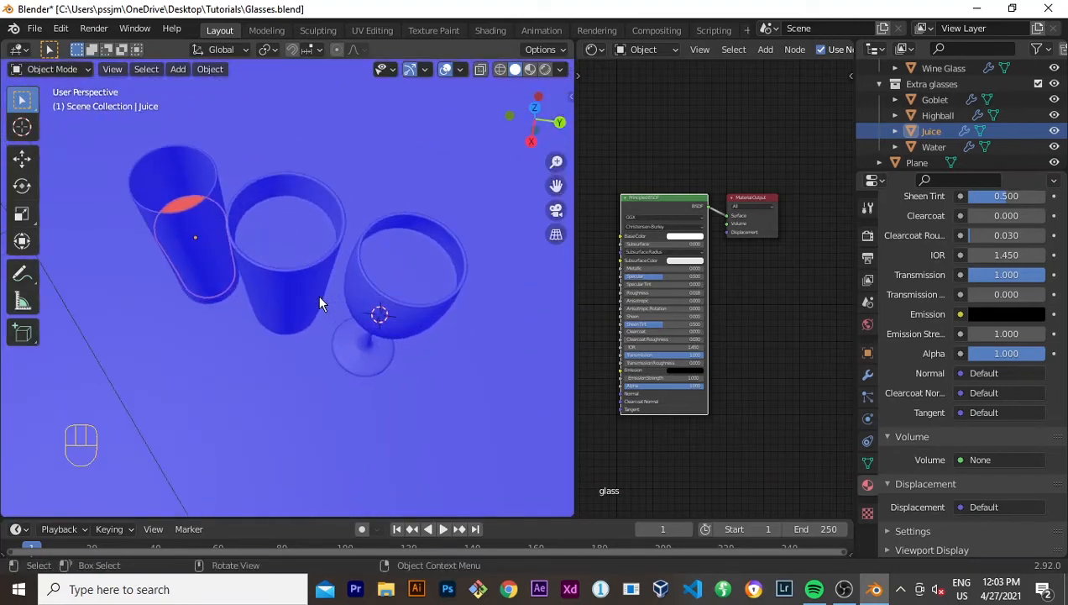
middle_drag(320, 303, 272, 399)
Step: Select the whole Juice mesh in Edit Mode, flip its normals, and return to Object Mode
click(254, 386)
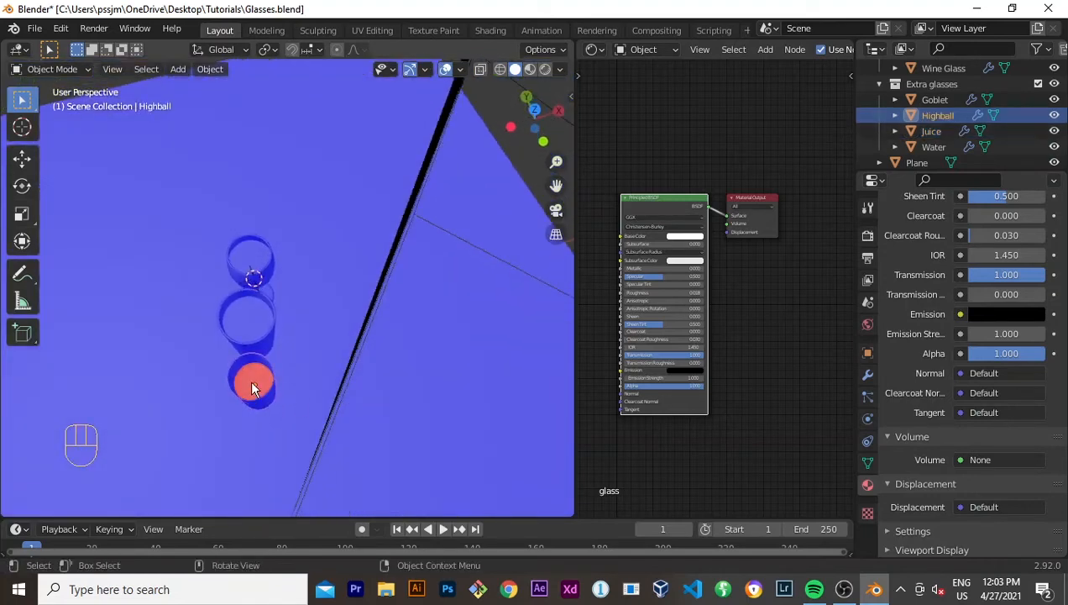
click(254, 386)
key(Tab)
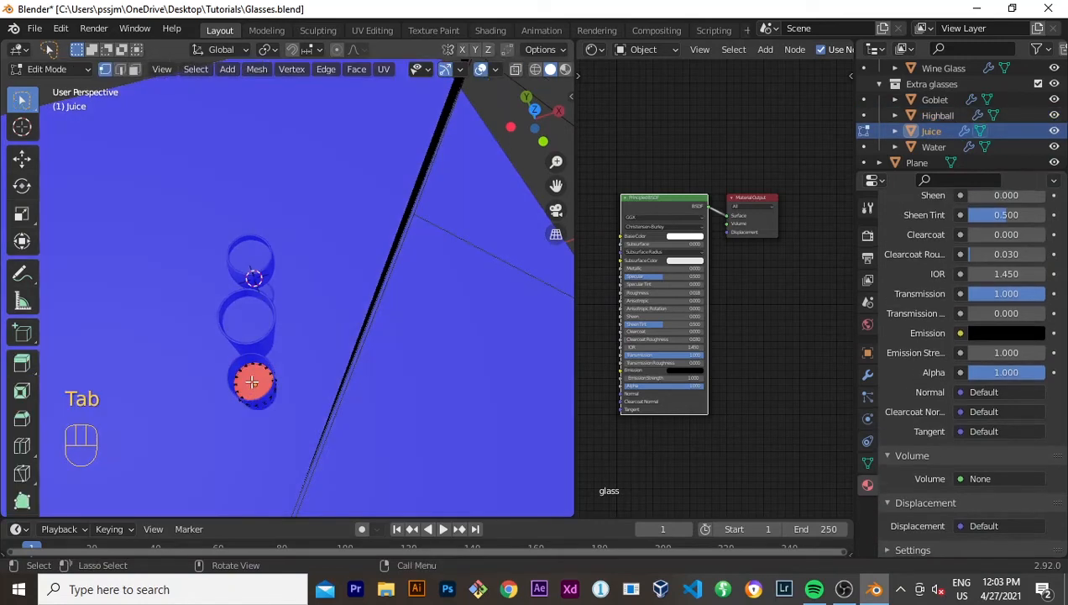
key(a)
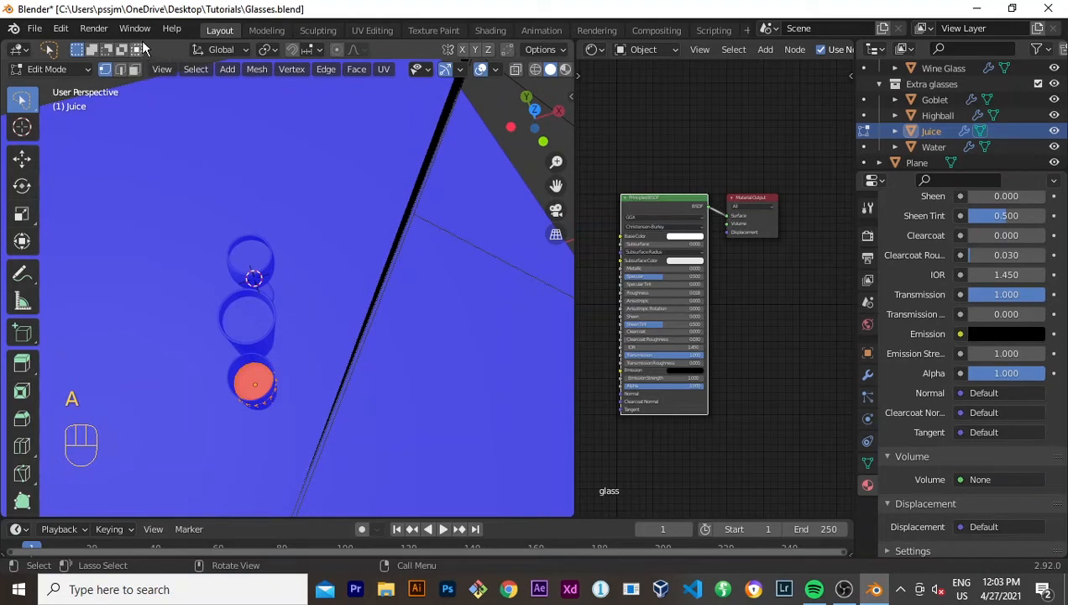
click(249, 69)
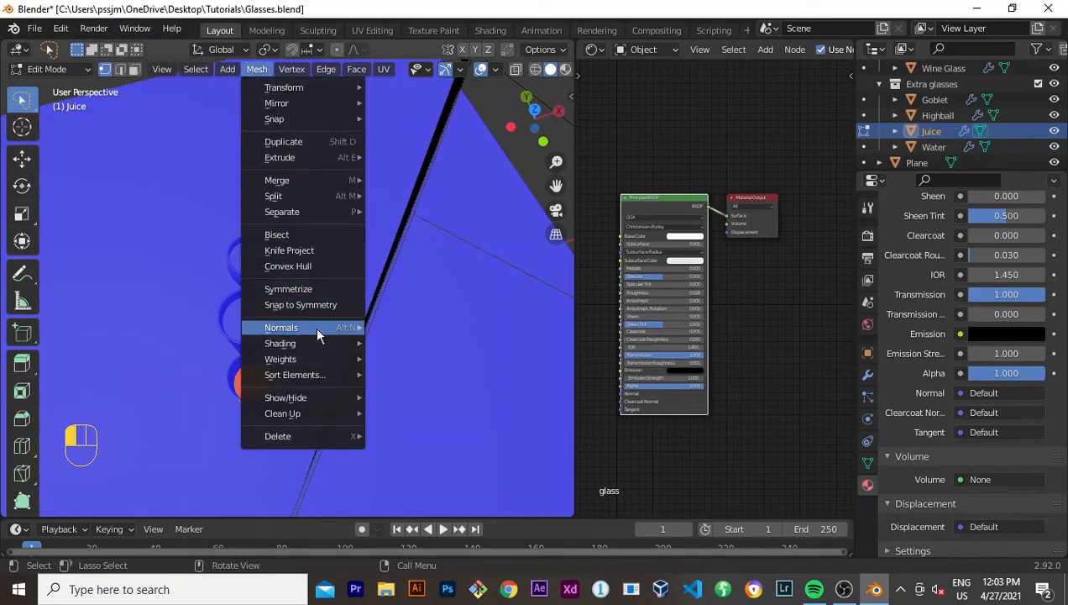
mouse_move(316, 333)
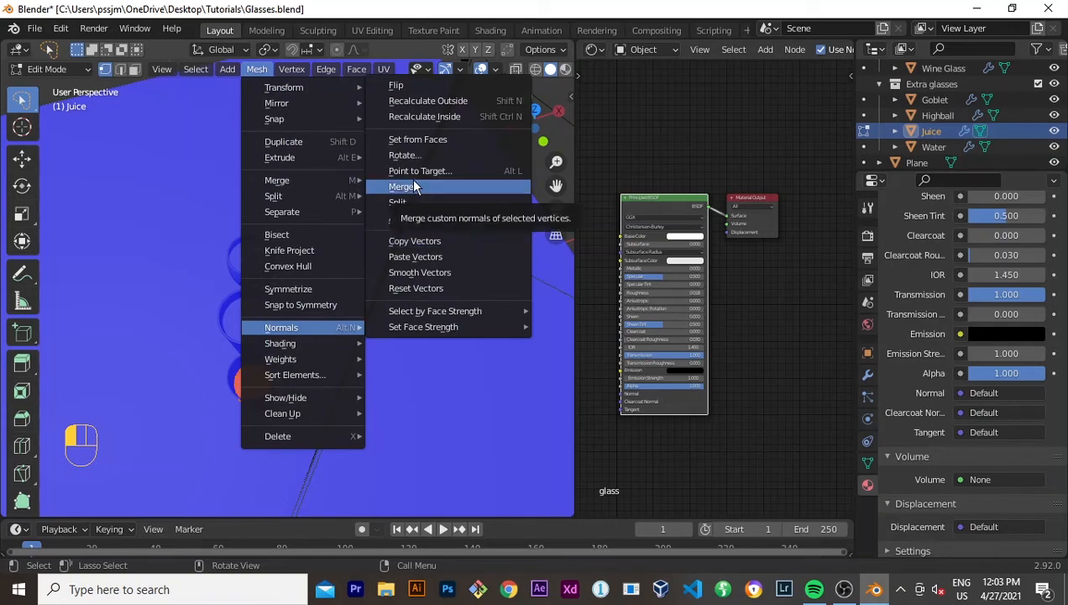
click(407, 85)
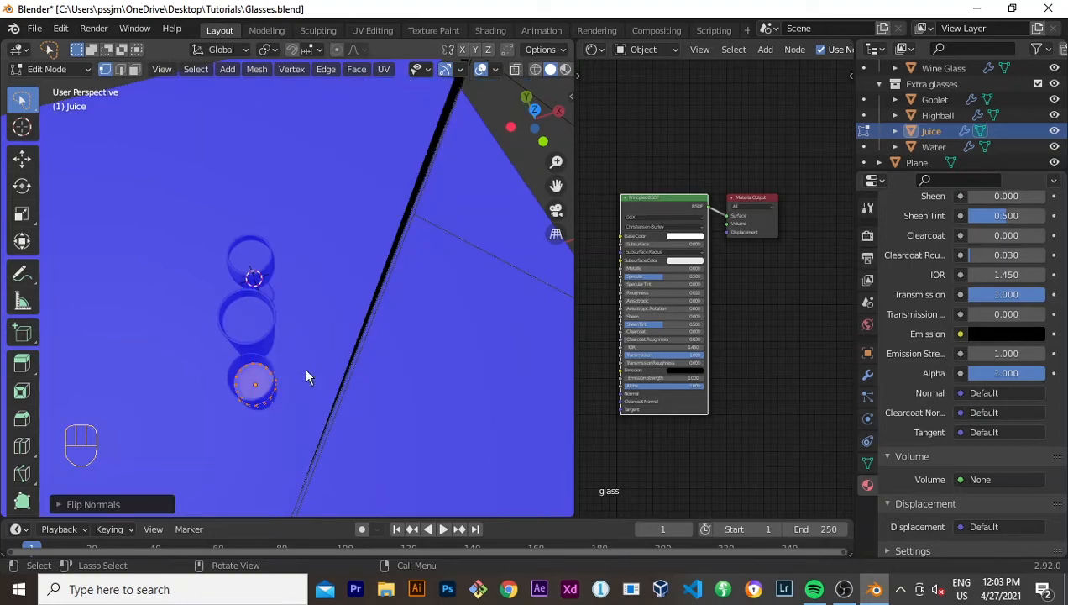
key(Tab)
click(266, 385)
click(263, 383)
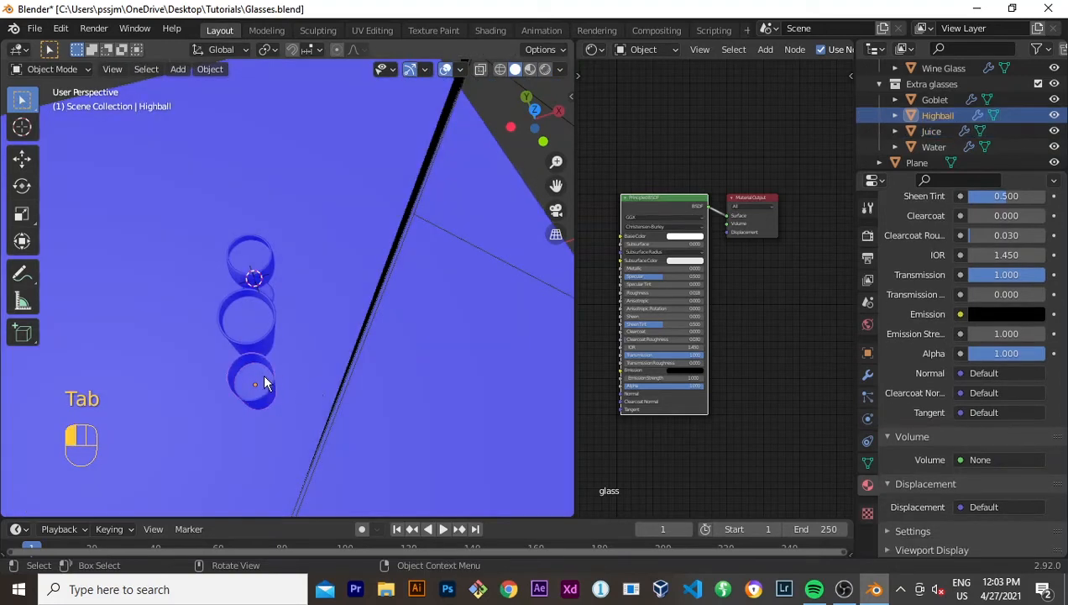
key(g)
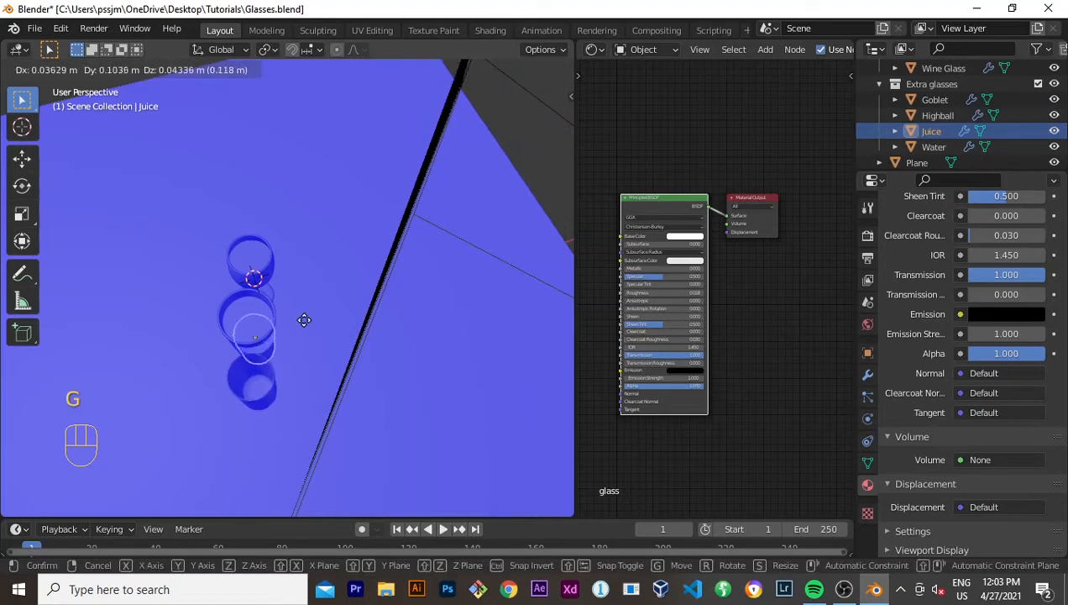
right_click(295, 189)
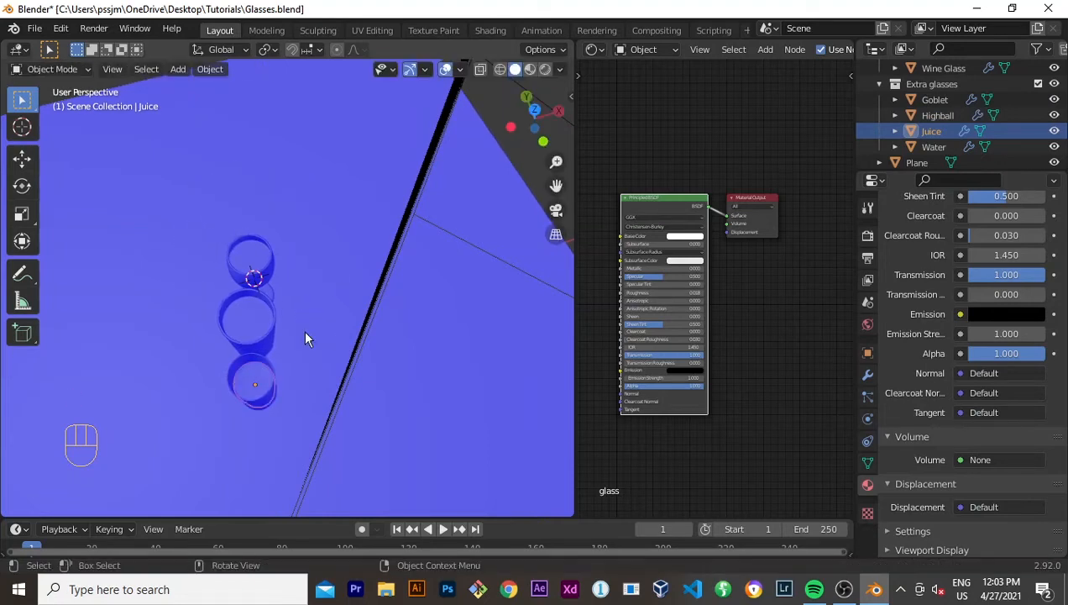
Step: Turn off the Face Orientation overlay and preview the glasses in rendered shading through the scene camera
key(KP_1)
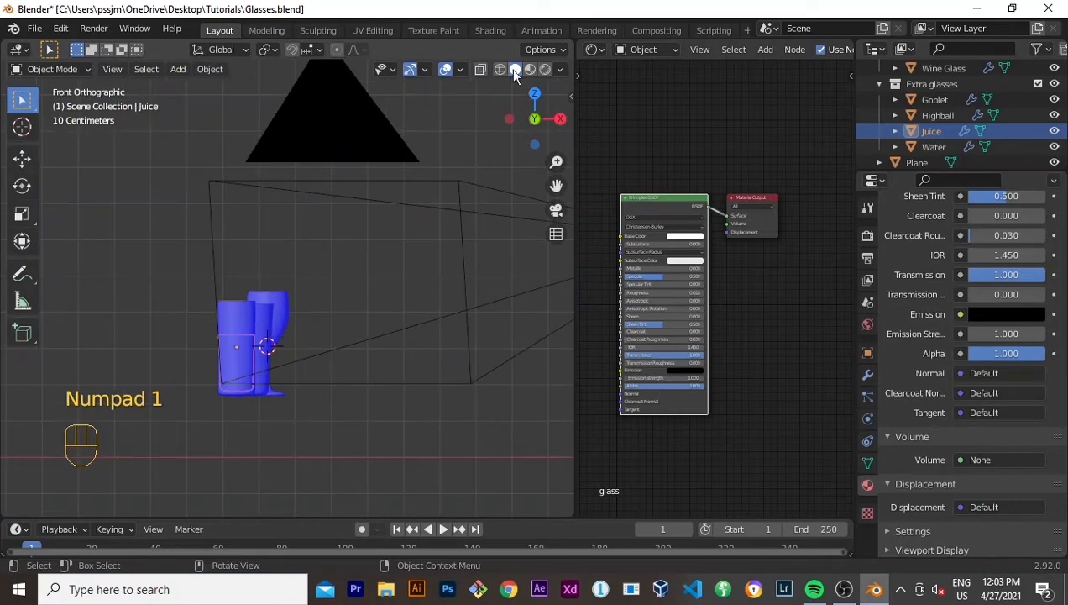
click(545, 69)
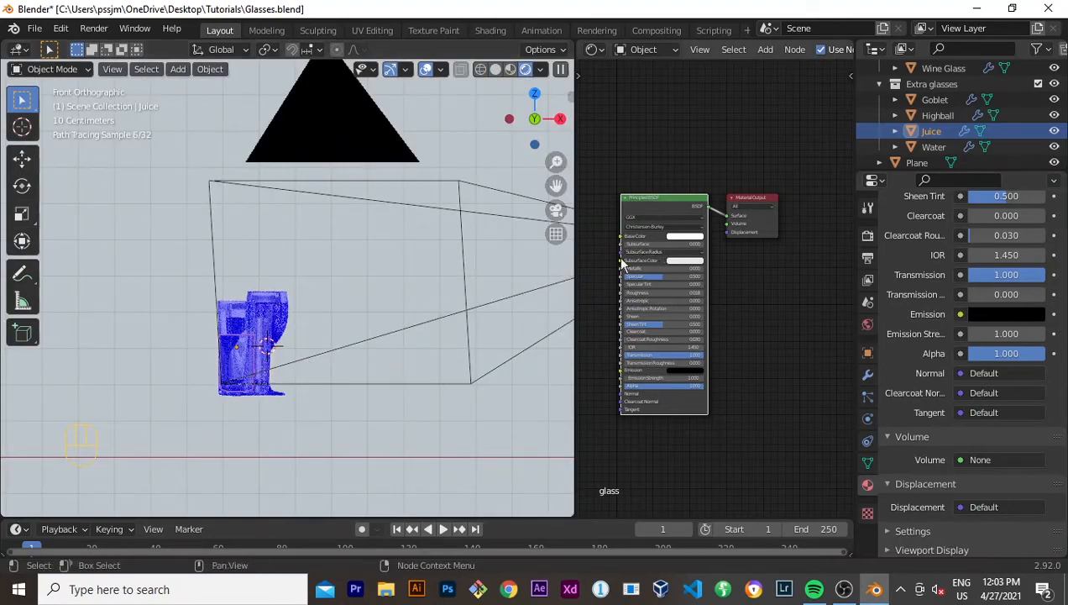
click(441, 69)
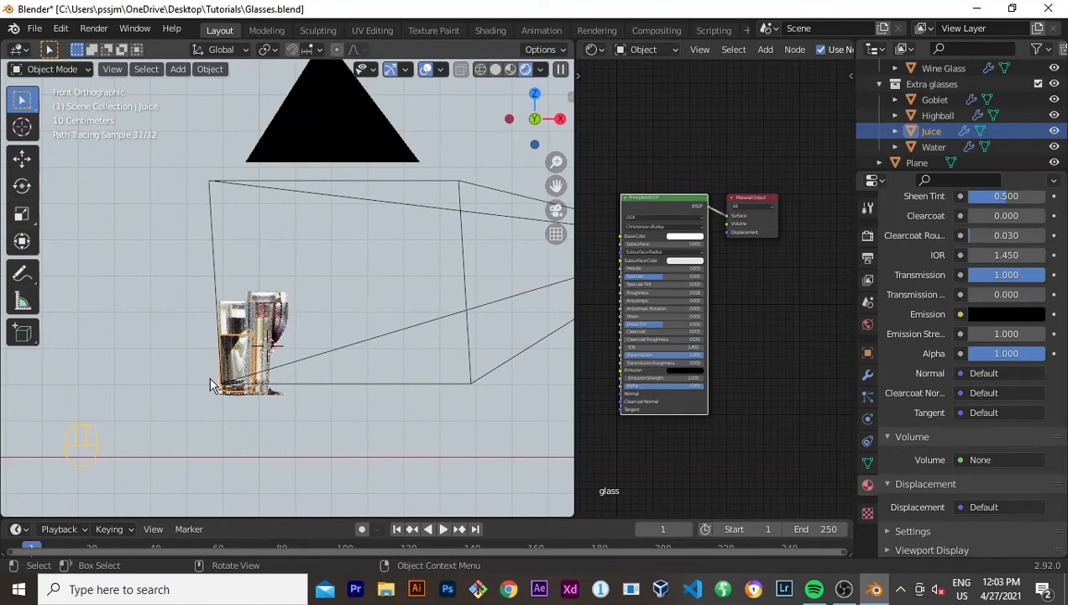
key(KP_0)
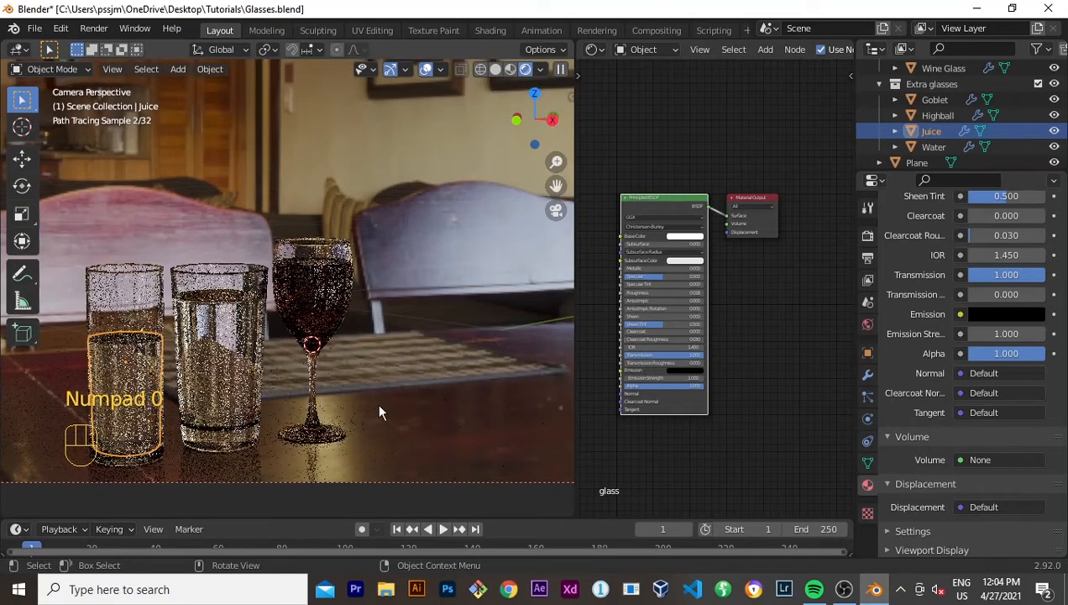
Step: Select the Juice inside the Highball glass and assign a Principled Volume shader to its material's volume
click(427, 196)
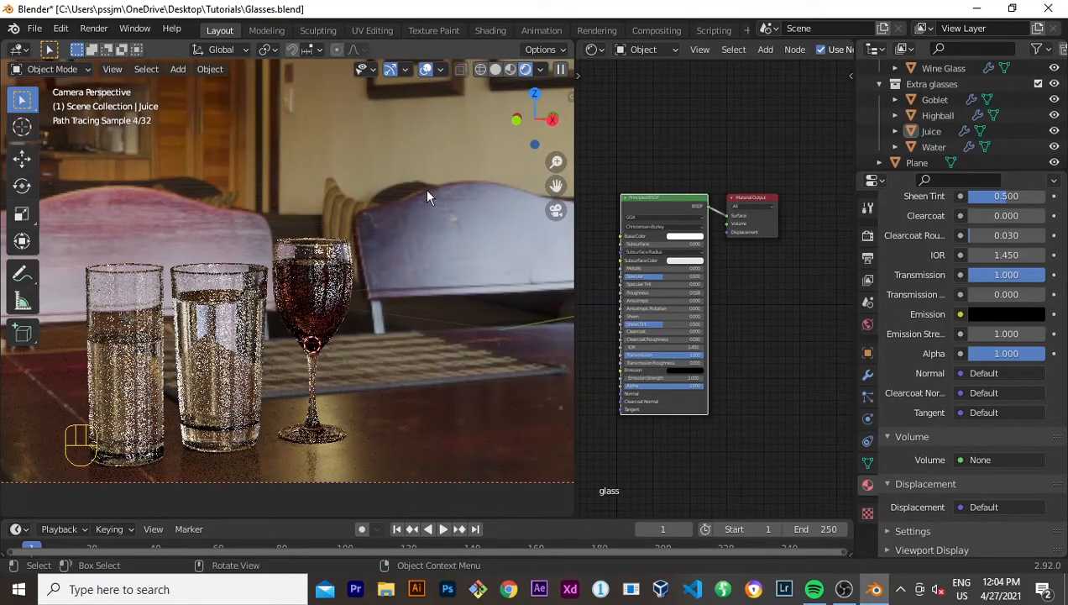
click(124, 390)
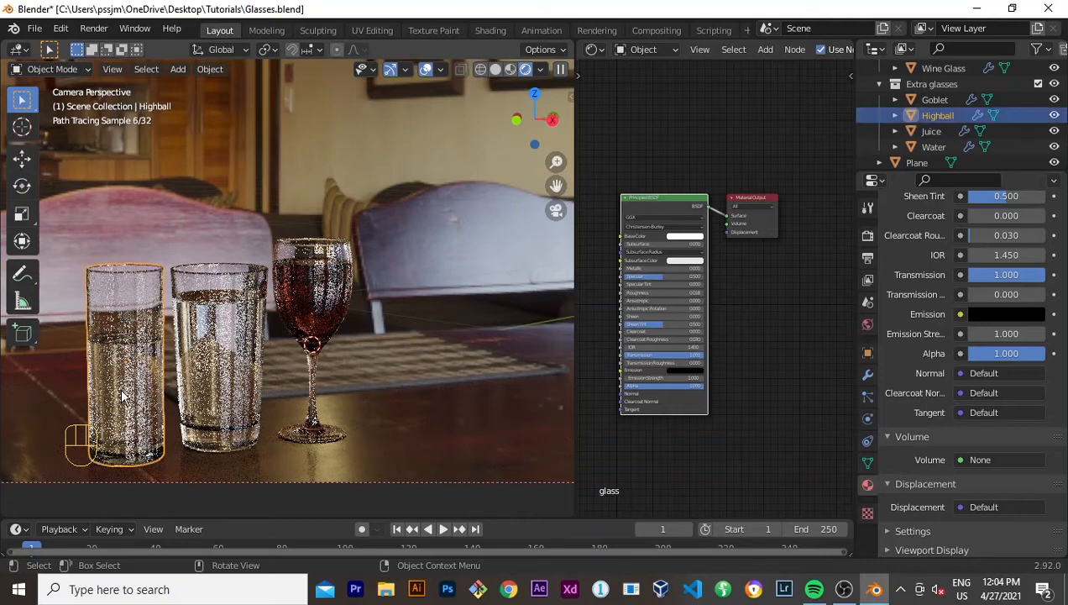
click(136, 363)
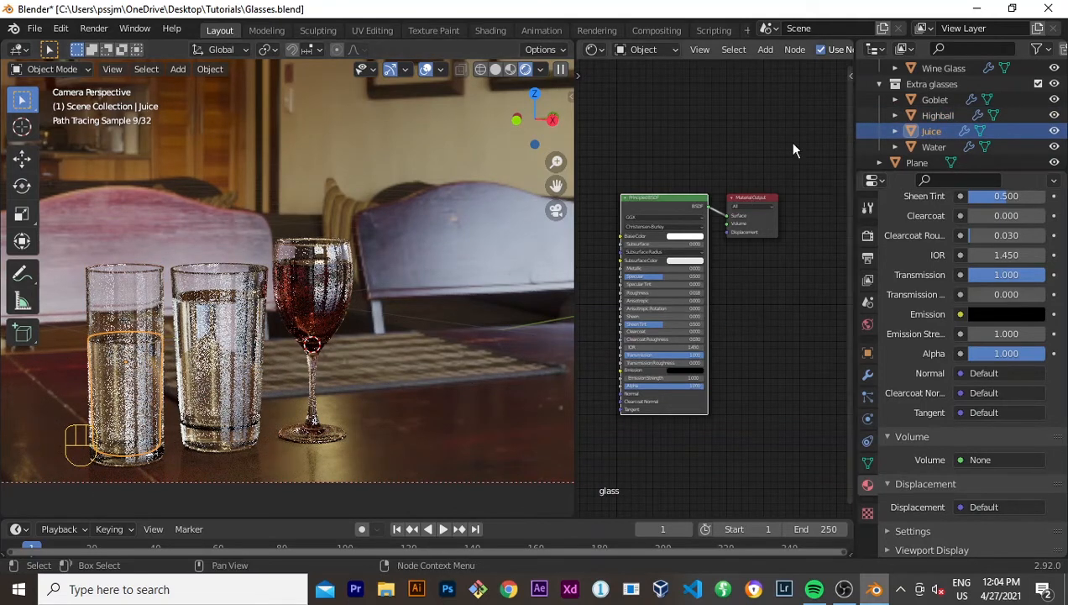
scroll(912, 513, down, 1)
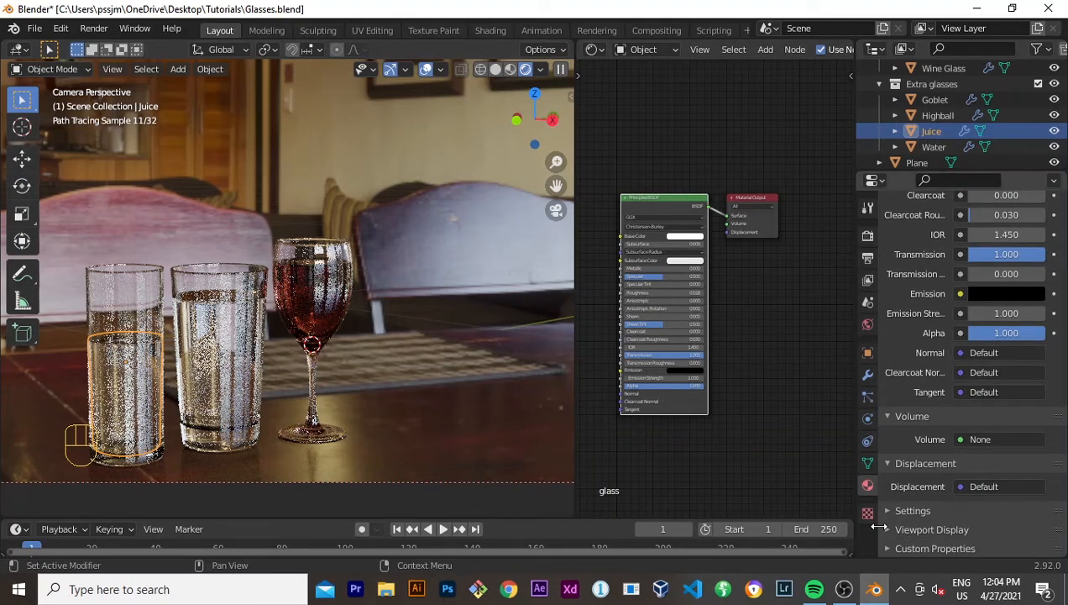
click(987, 444)
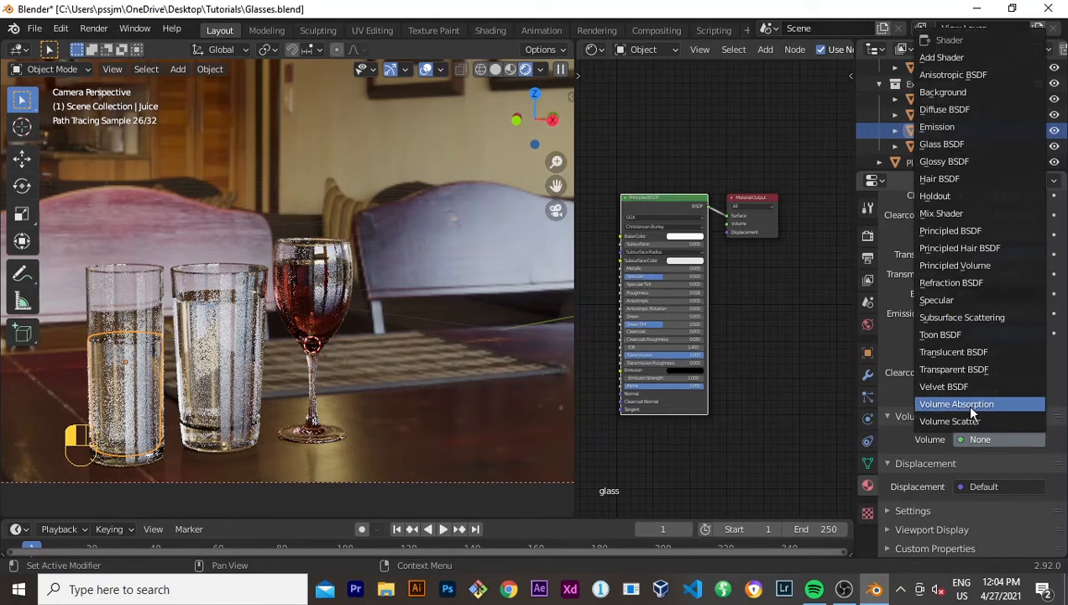
click(951, 264)
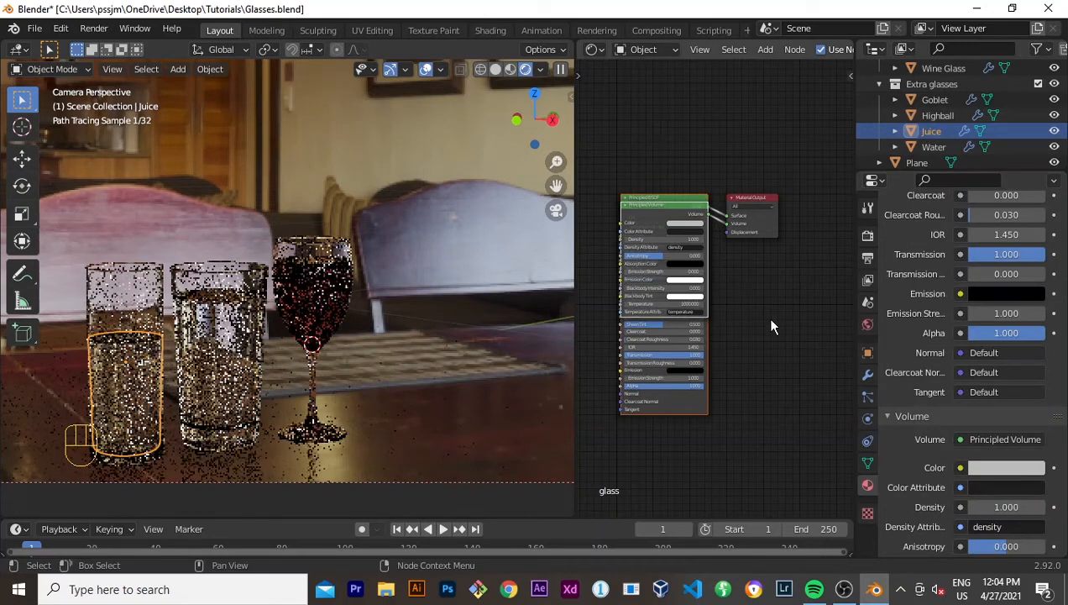
Step: Spread out the Material Output, Principled BSDF and Principled Volume nodes so they no longer overlap
drag(760, 204, 830, 190)
drag(666, 219, 627, 193)
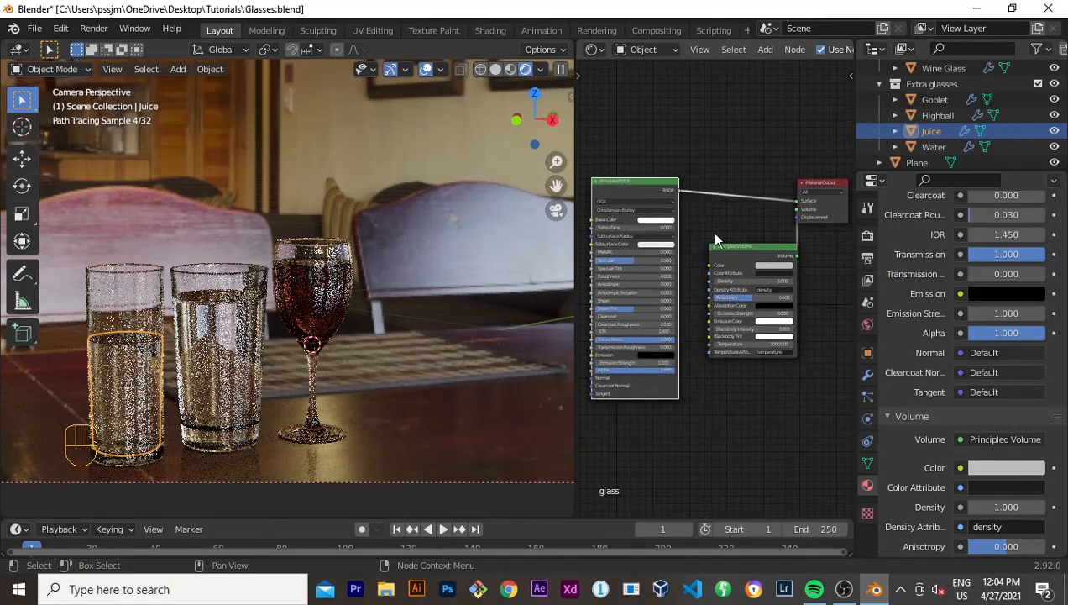
drag(728, 251, 709, 240)
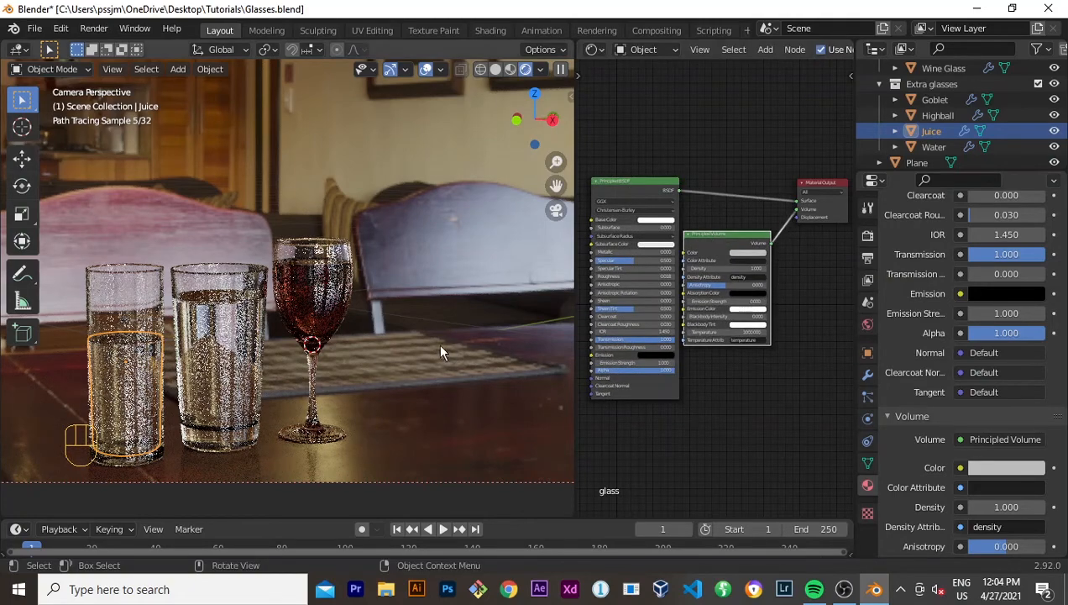
Step: Set the Principled Volume node's Color to a deep orange for the juice
scroll(243, 384, up, 3)
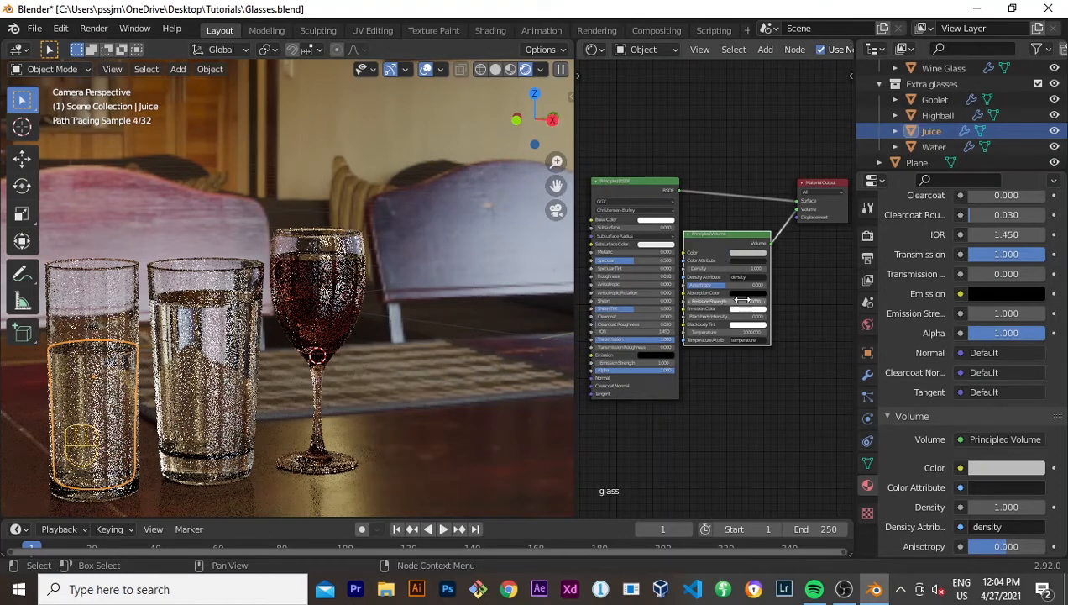
scroll(718, 286, up, 2)
scroll(714, 286, up, 3)
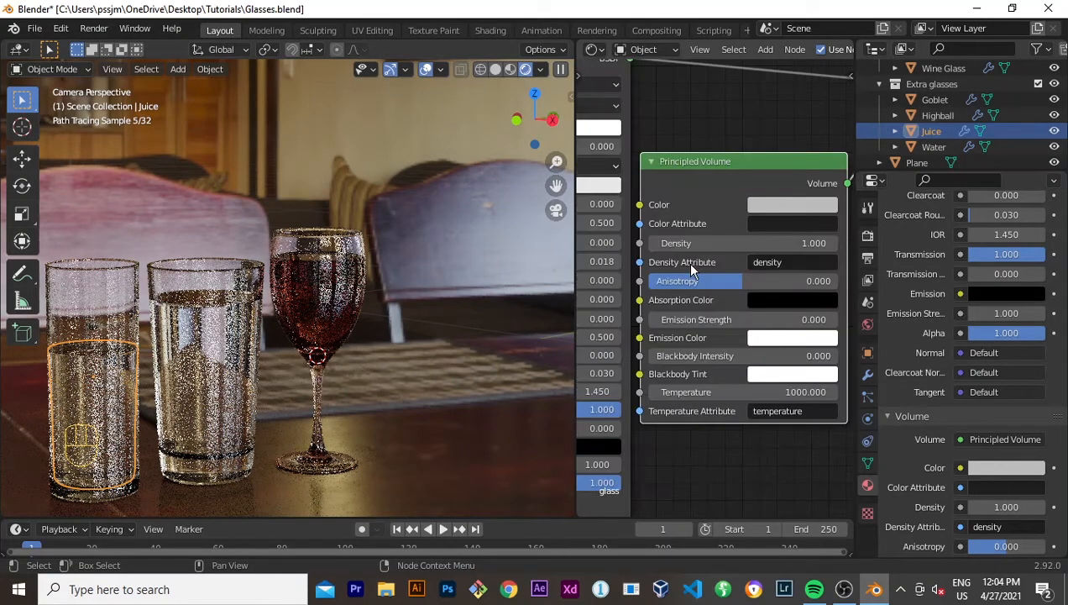
click(784, 205)
drag(817, 285, 787, 335)
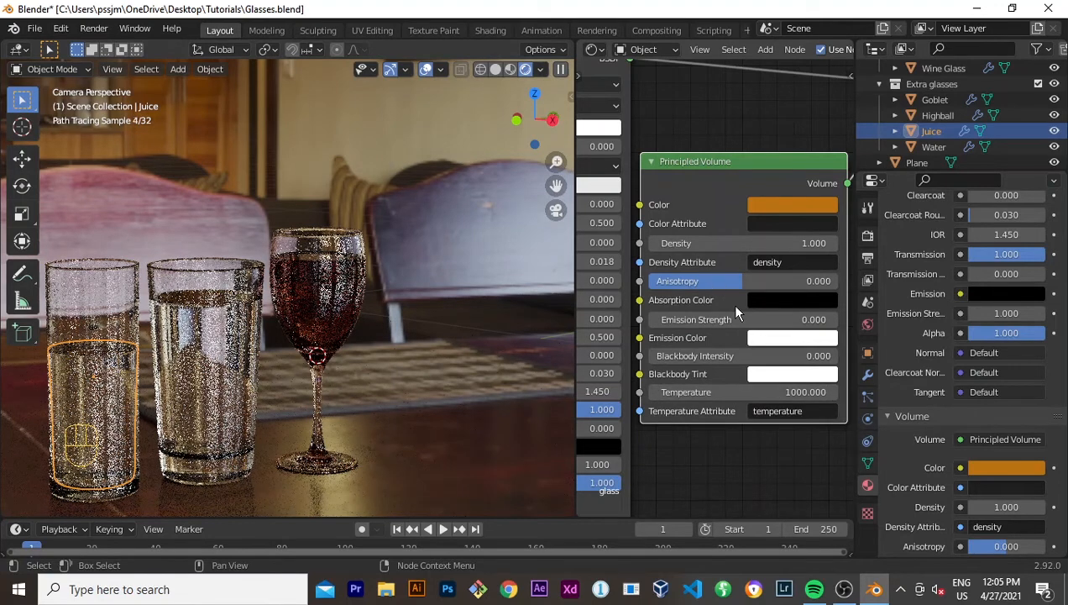
Step: Try a Density of 40 on the Principled Volume node of the shared glass material, and undo it
click(796, 244)
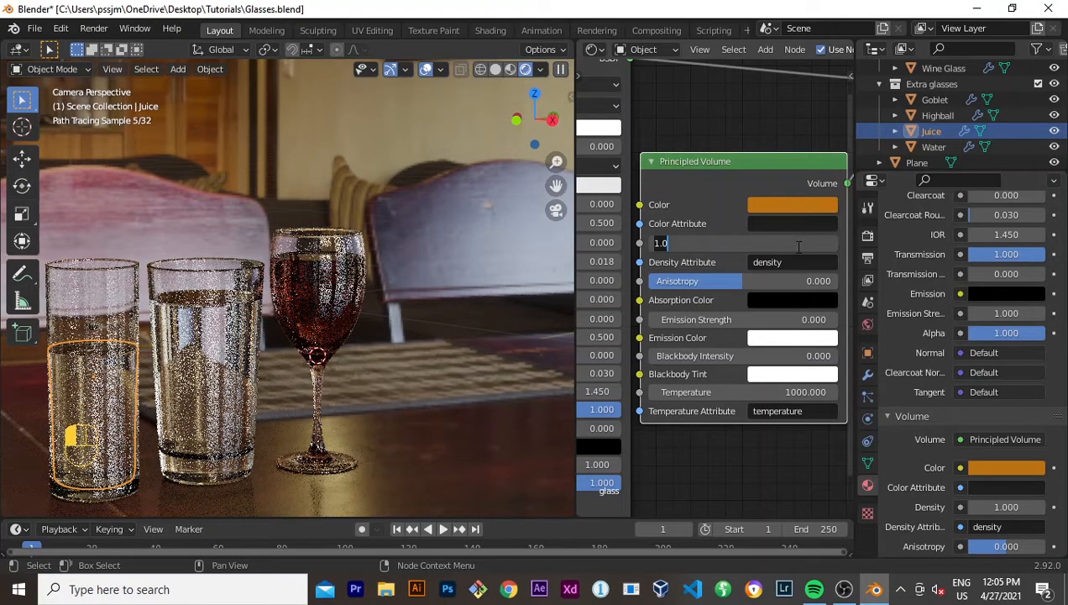
text(40)
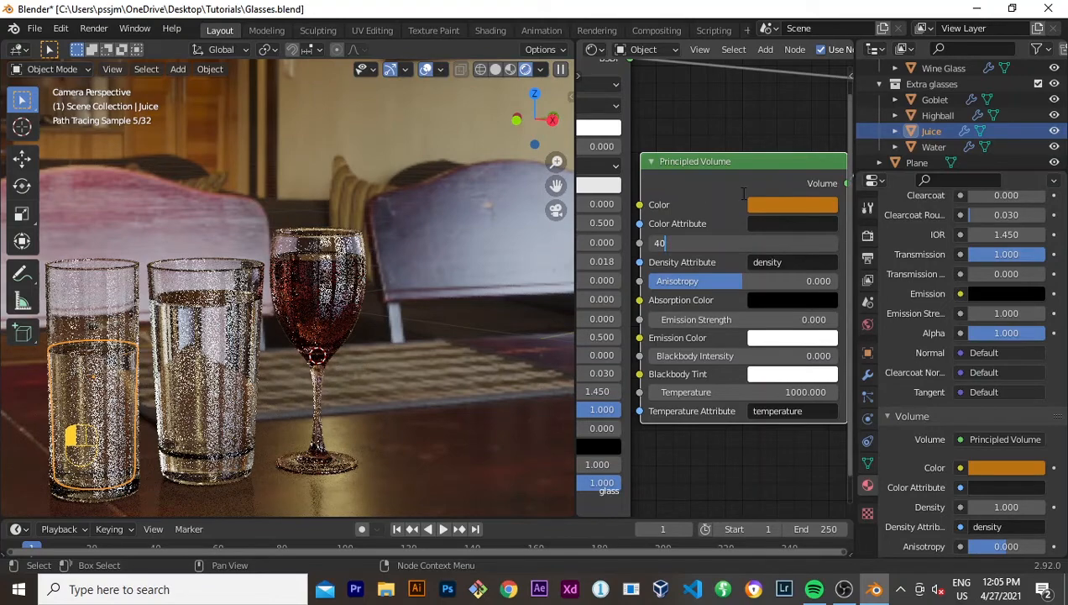
key(Return)
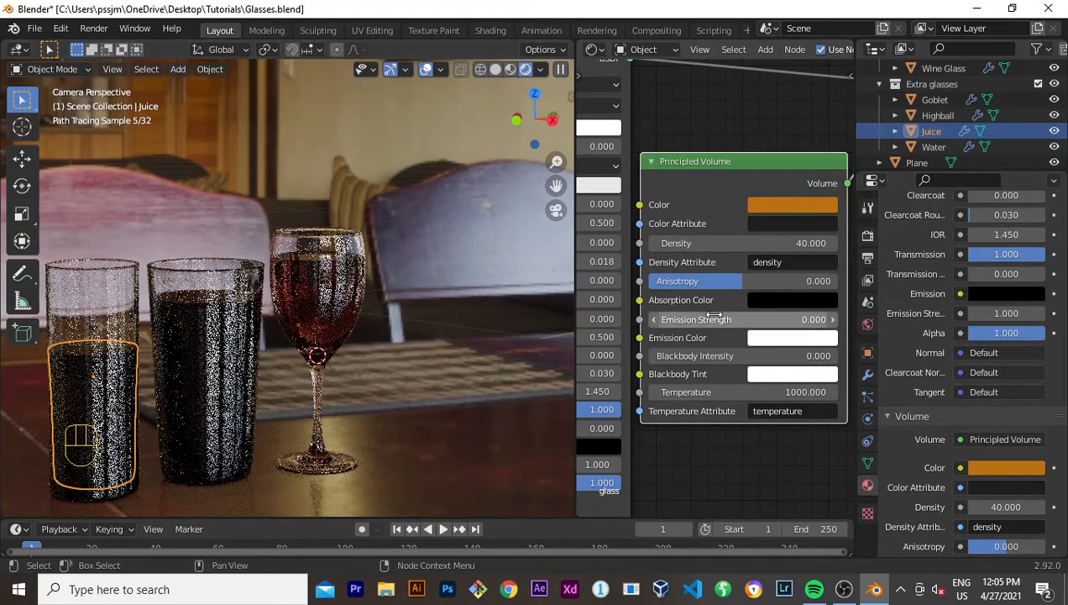
key(ctrl+z)
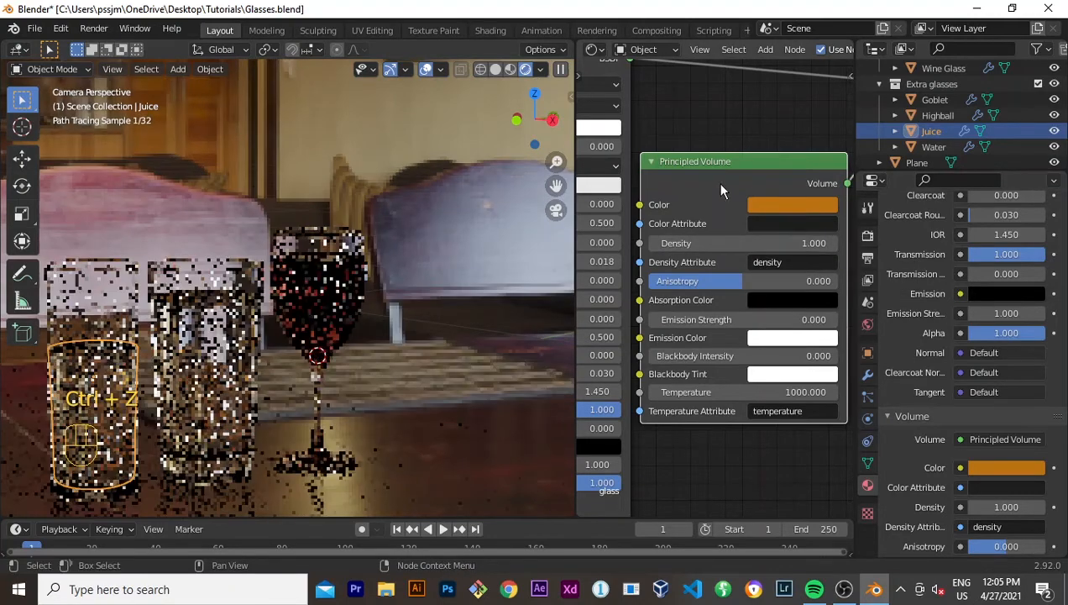
Step: Delete the Principled Volume node from the shared glass material and give the Juice its own single-user copy of that material
key(x)
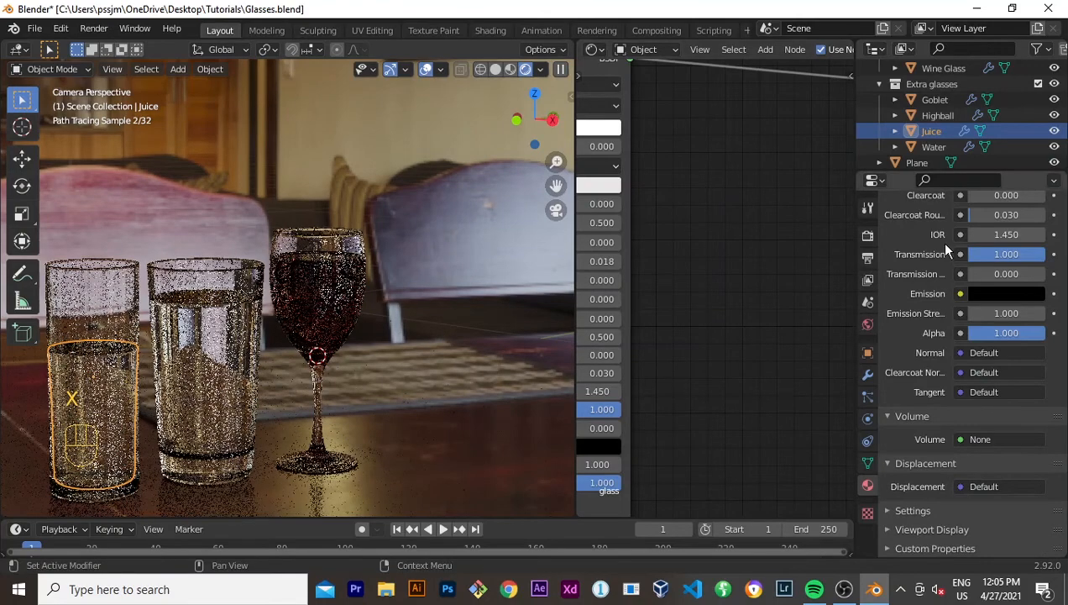
scroll(941, 268, up, 10)
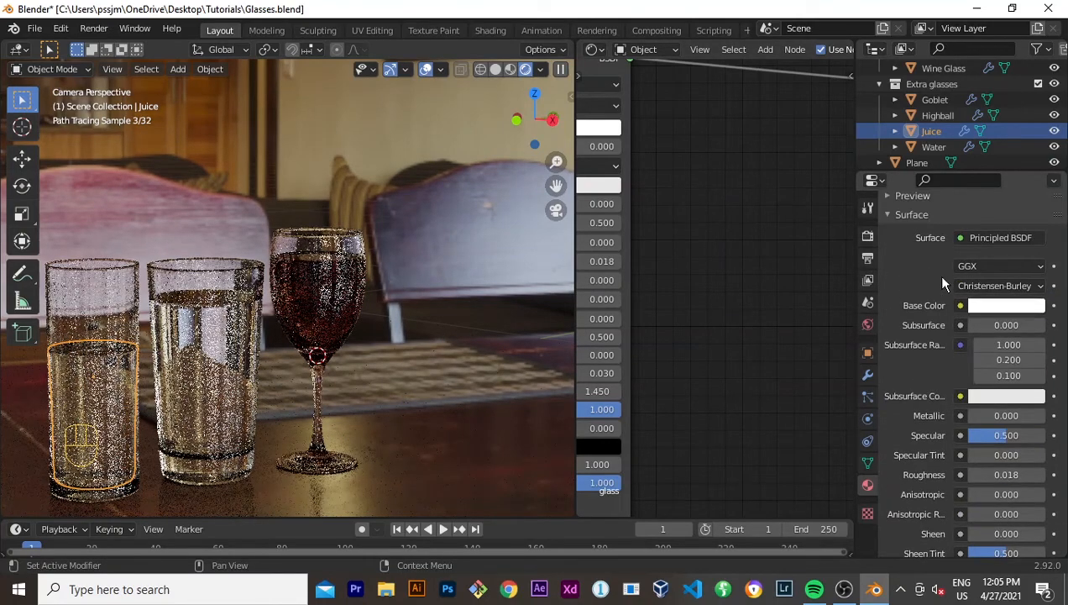
scroll(942, 277, up, 3)
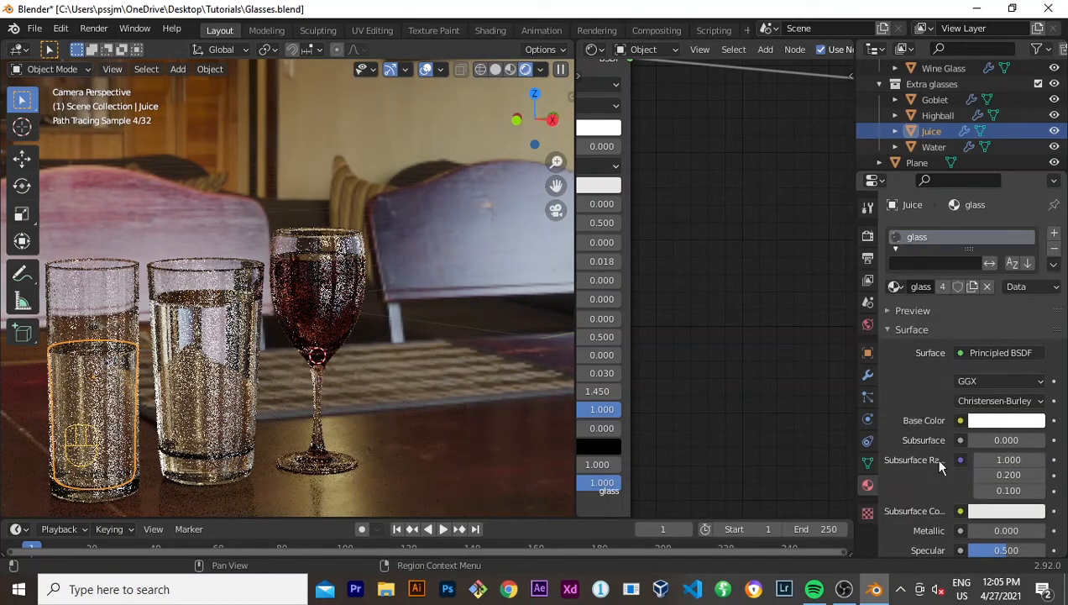
click(943, 287)
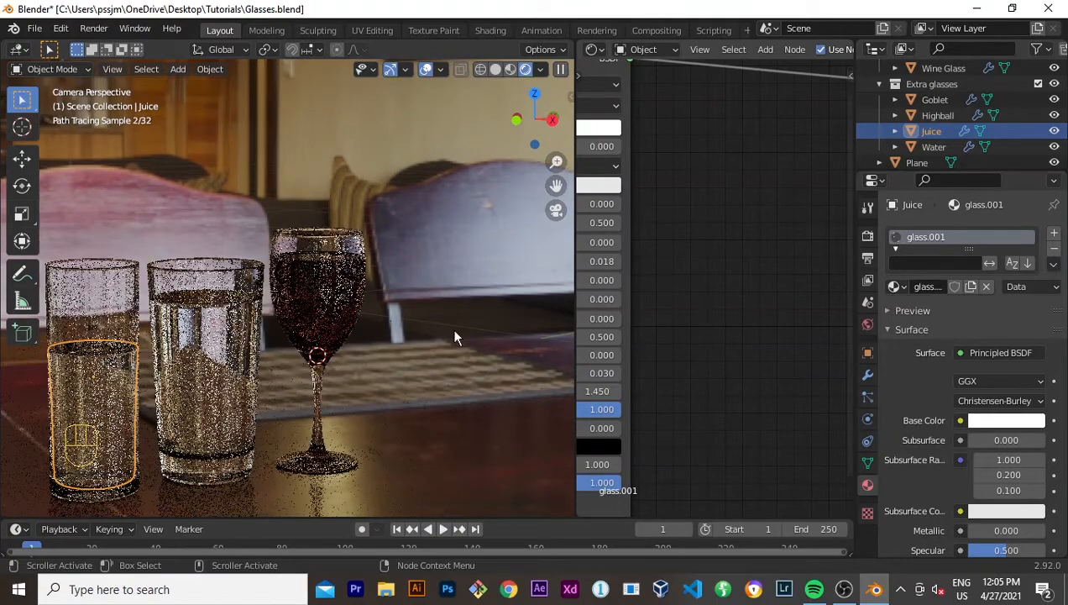
Step: Select the Juice inside the Highball glass and rename its separate material to Juice
click(217, 380)
click(86, 395)
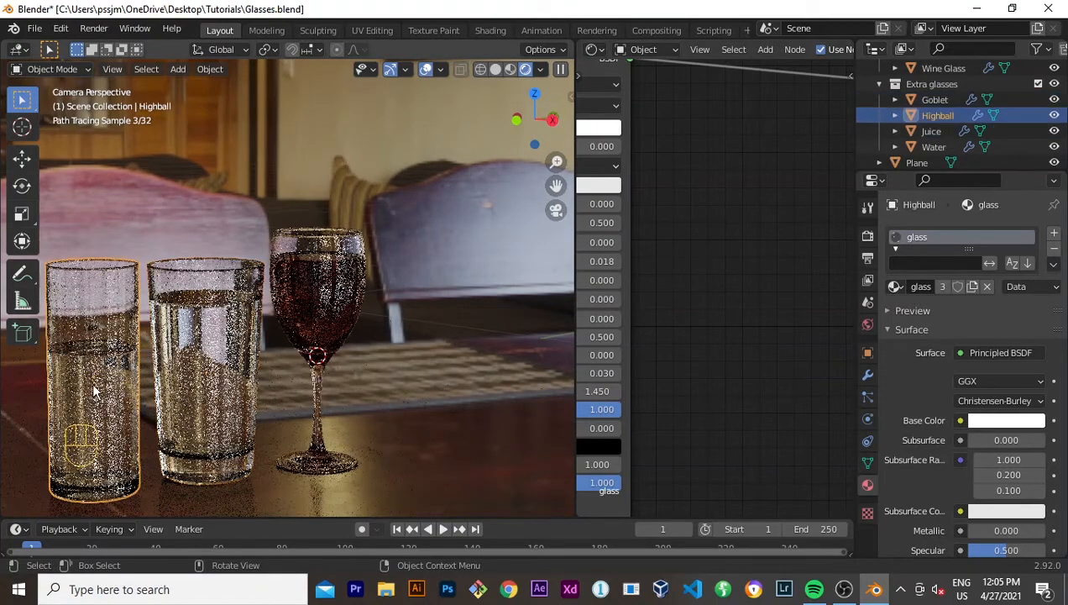
click(85, 395)
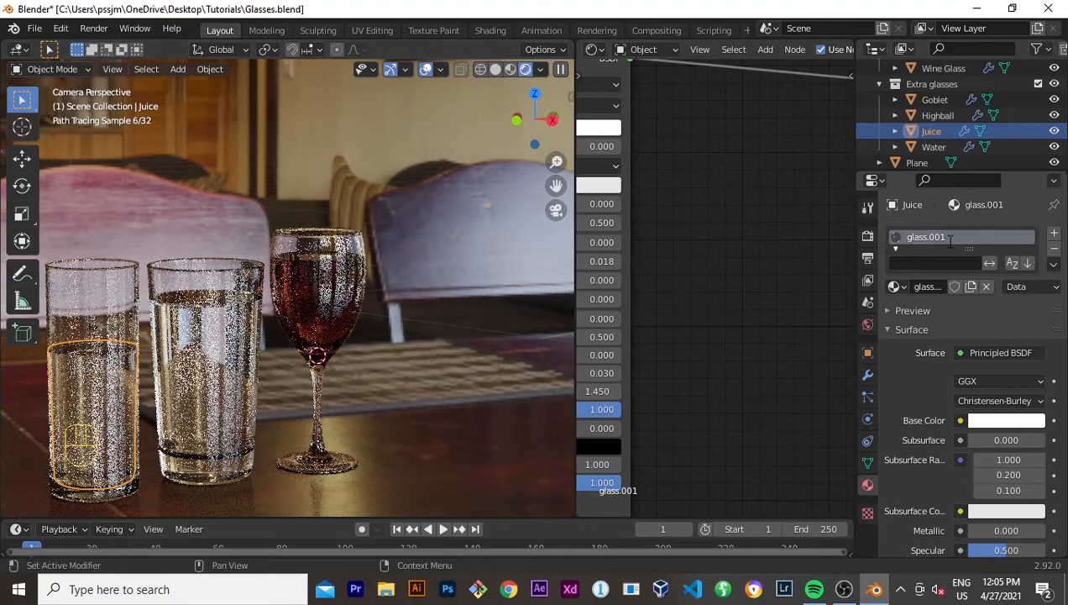
key(BackSpace)
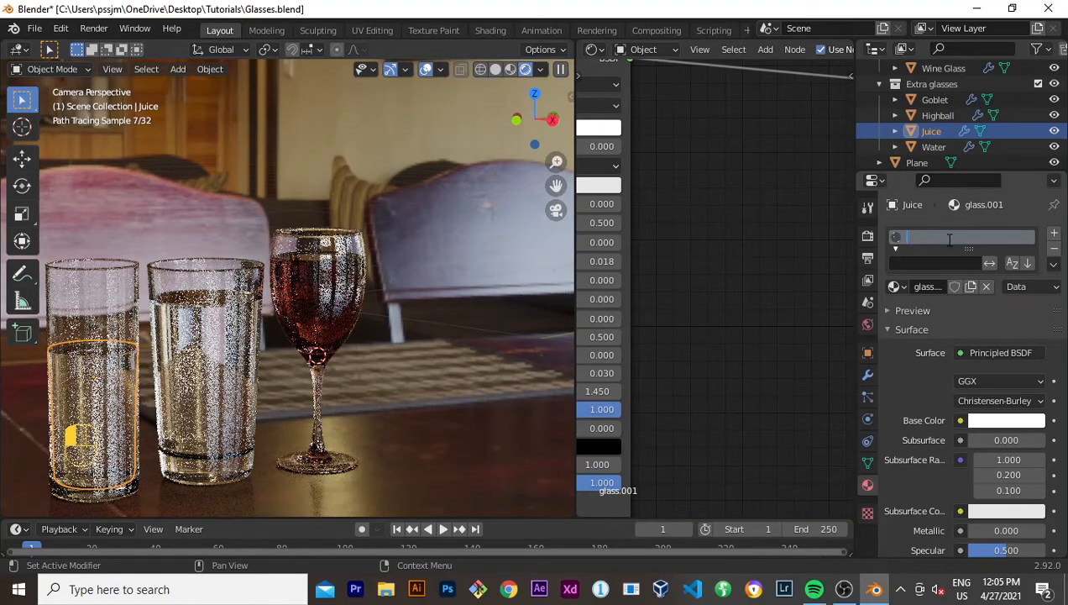
text(J)
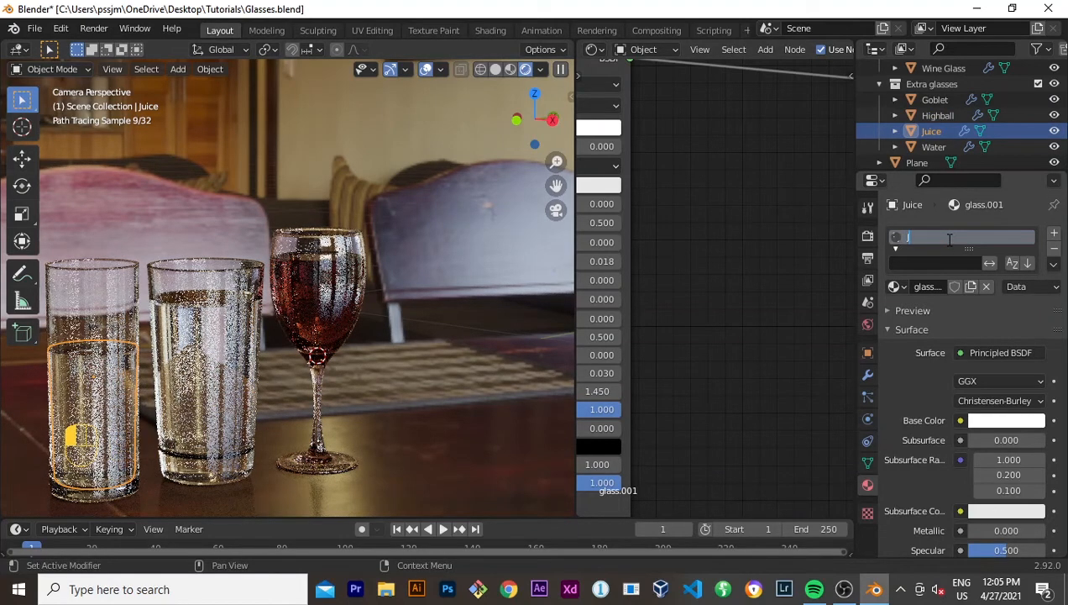
text(ice)
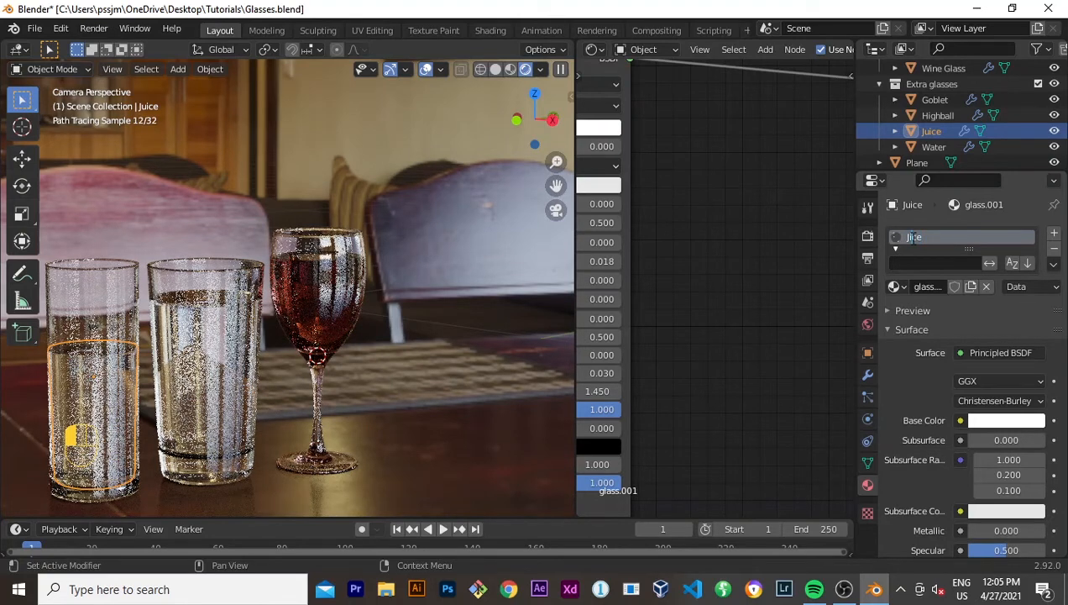
text(u)
key(Return)
click(111, 375)
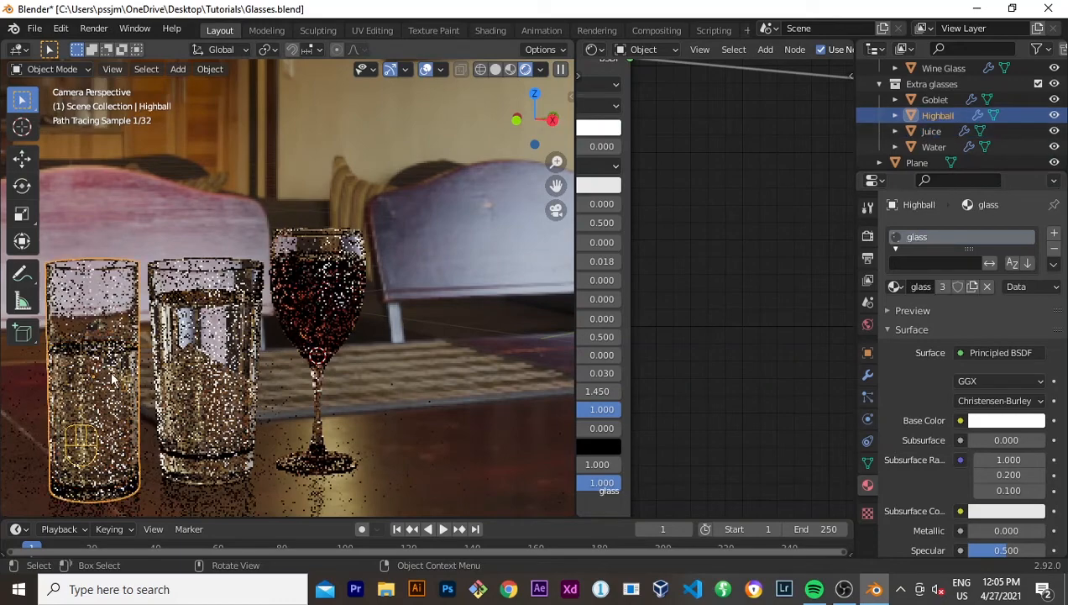
click(102, 395)
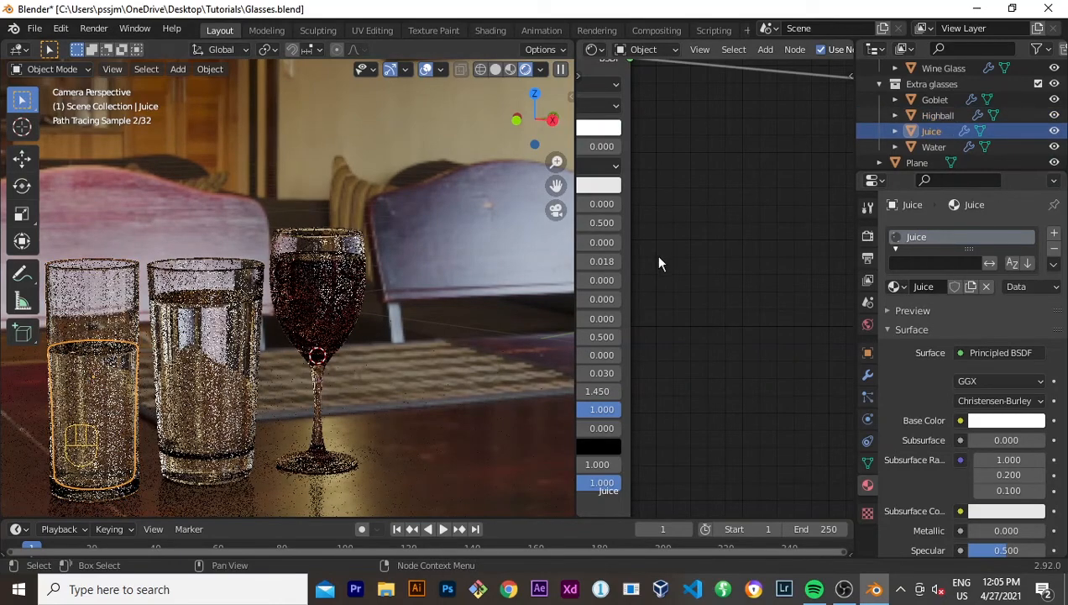
Step: Assign a Principled Volume shader to the volume of the Juice material
scroll(683, 260, down, 3)
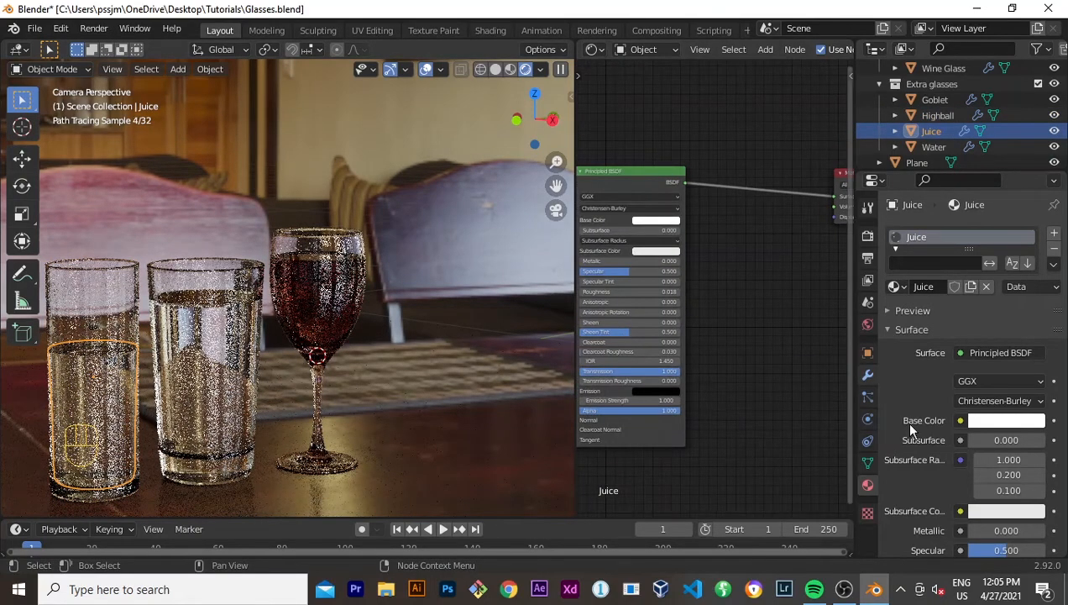
scroll(912, 430, down, 3)
scroll(939, 459, down, 9)
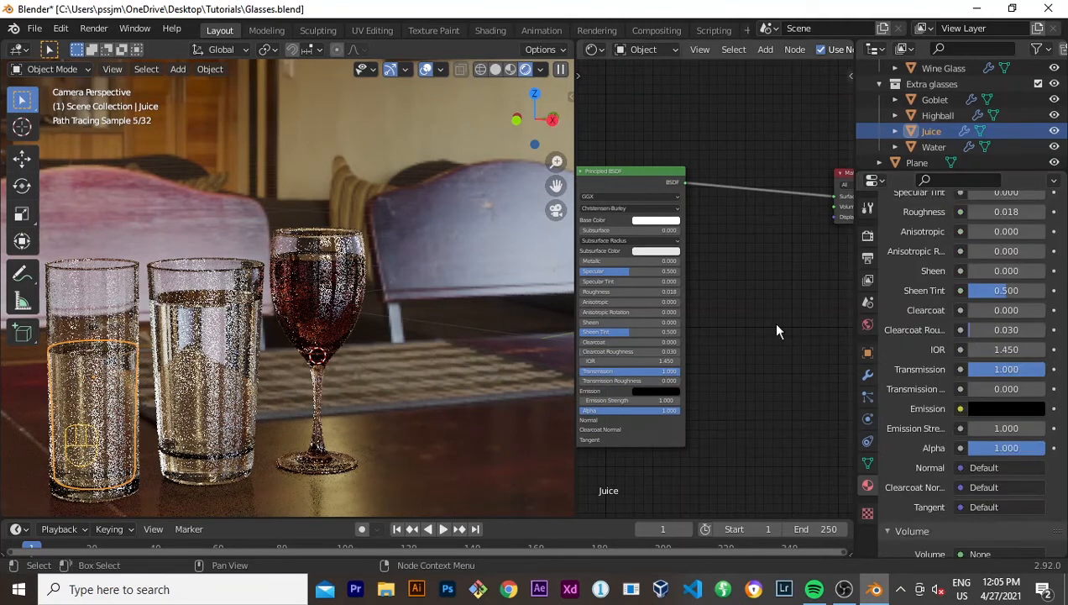
key(shift+a)
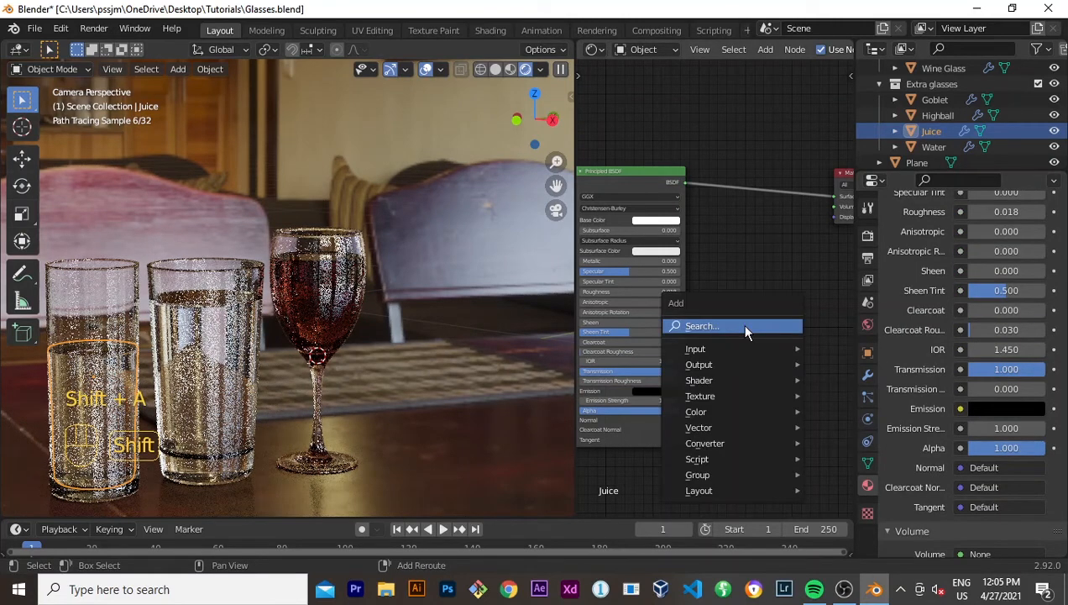
mouse_move(744, 380)
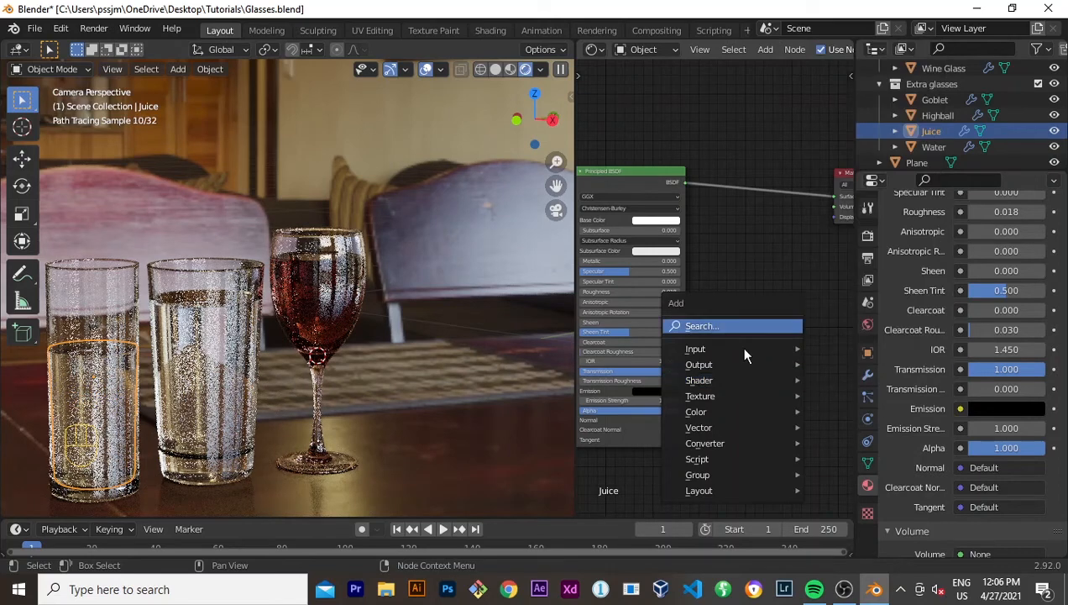
scroll(945, 470, down, 4)
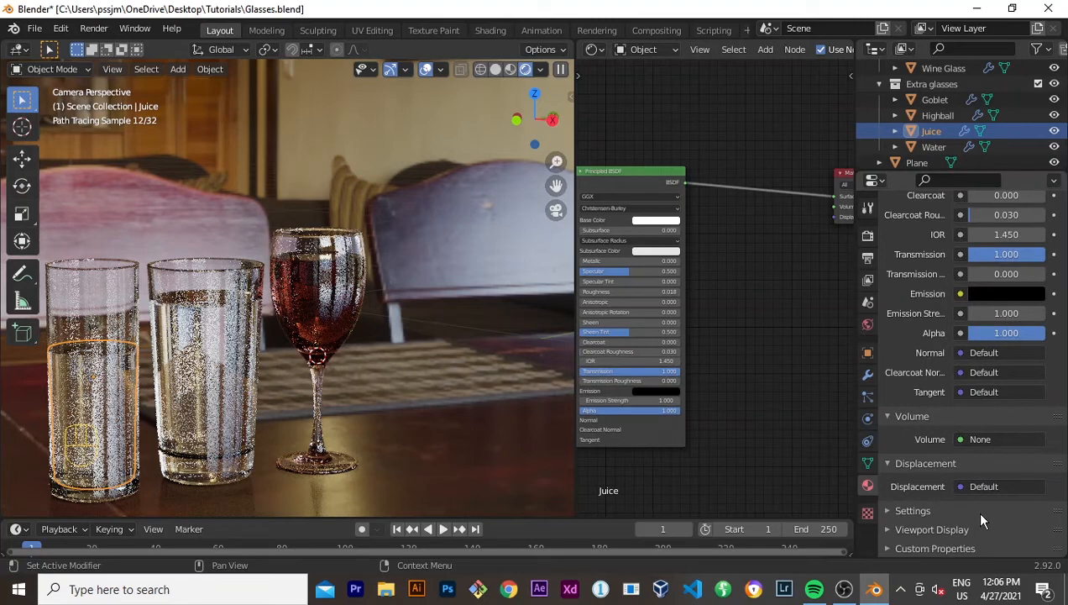
click(979, 440)
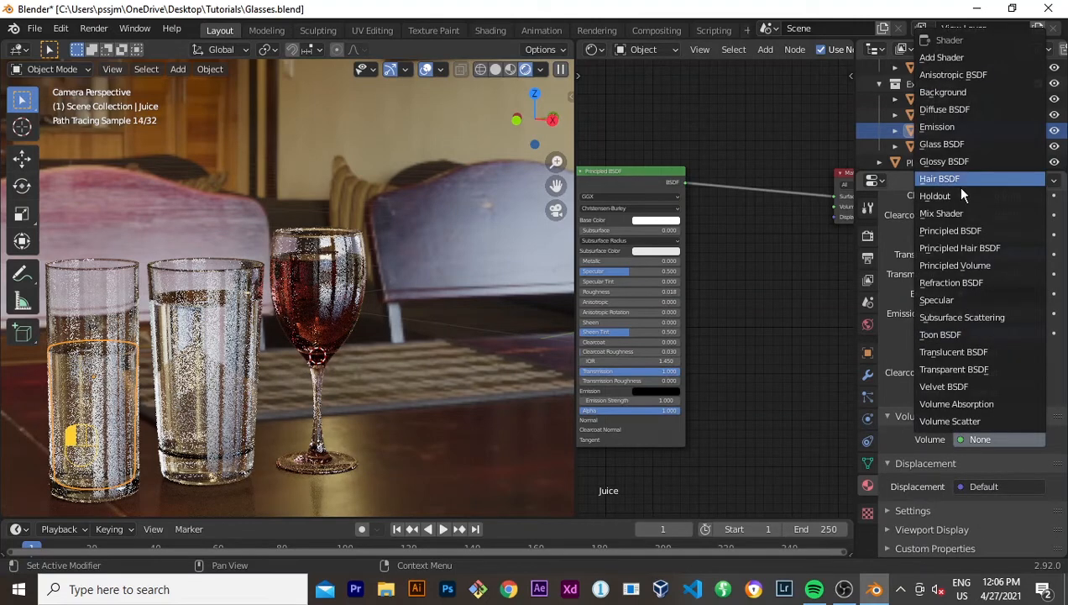
click(963, 266)
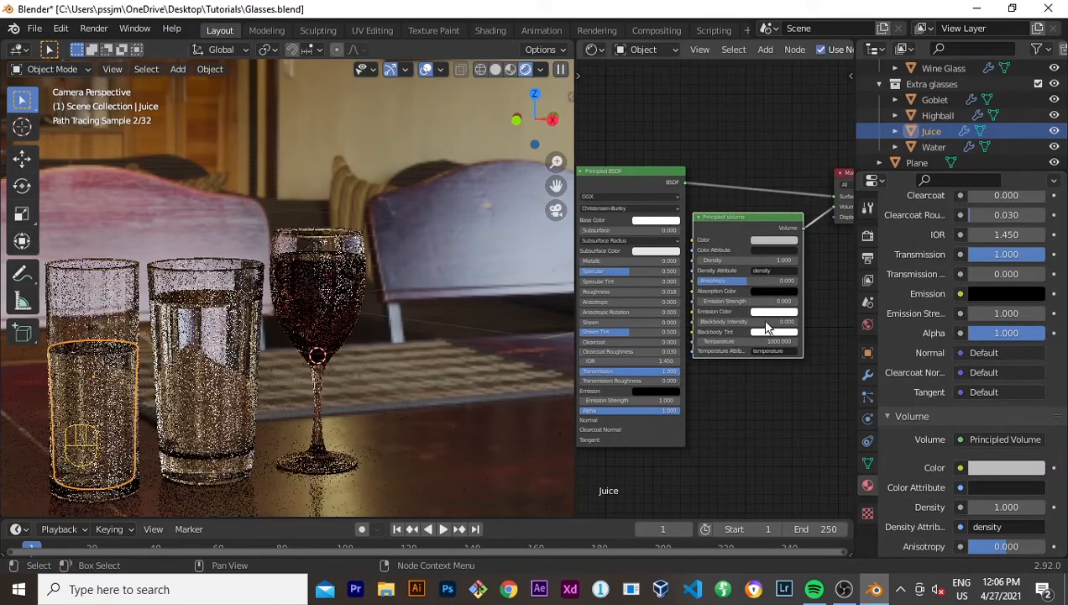
Step: Enlarge the node editor and set the Principled Volume Color to golden yellow, with hue 0.124 and saturation 0.970
middle_drag(831, 381, 801, 374)
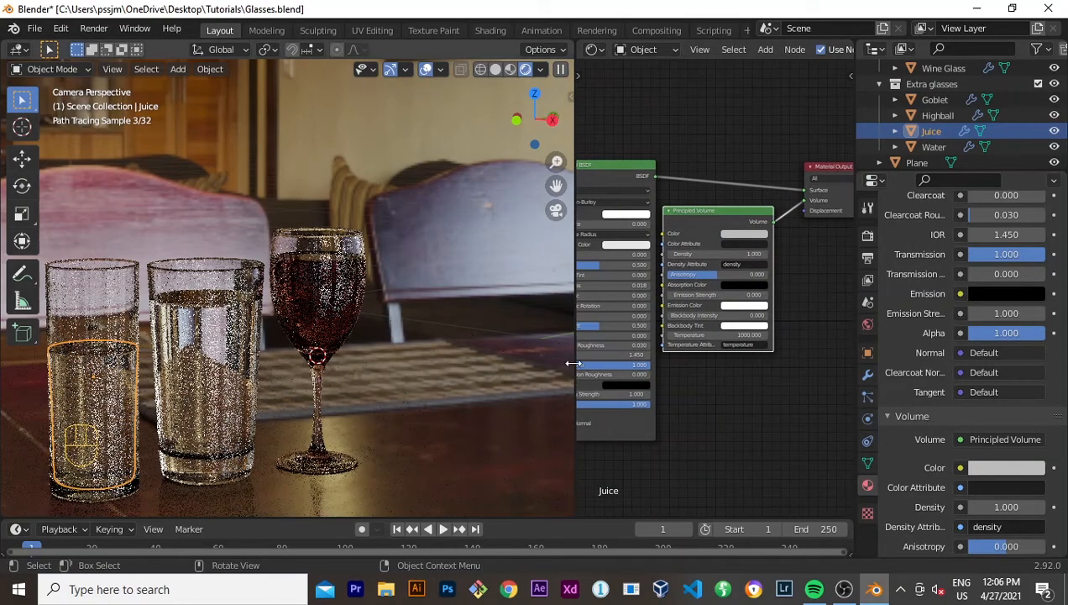
drag(575, 364, 487, 347)
scroll(692, 356, up, 3)
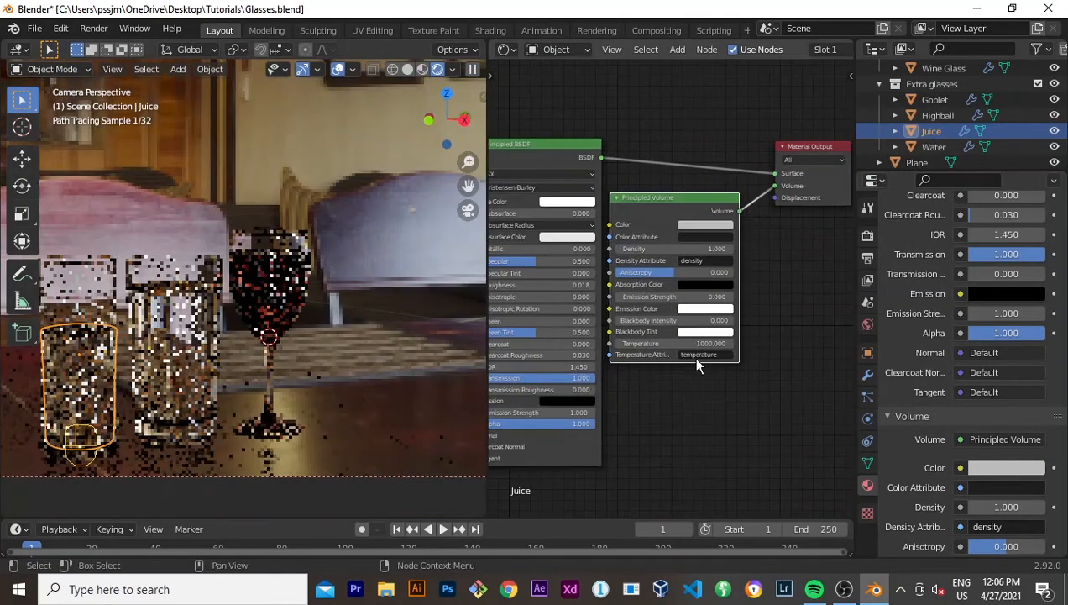
middle_drag(737, 428, 728, 434)
click(745, 288)
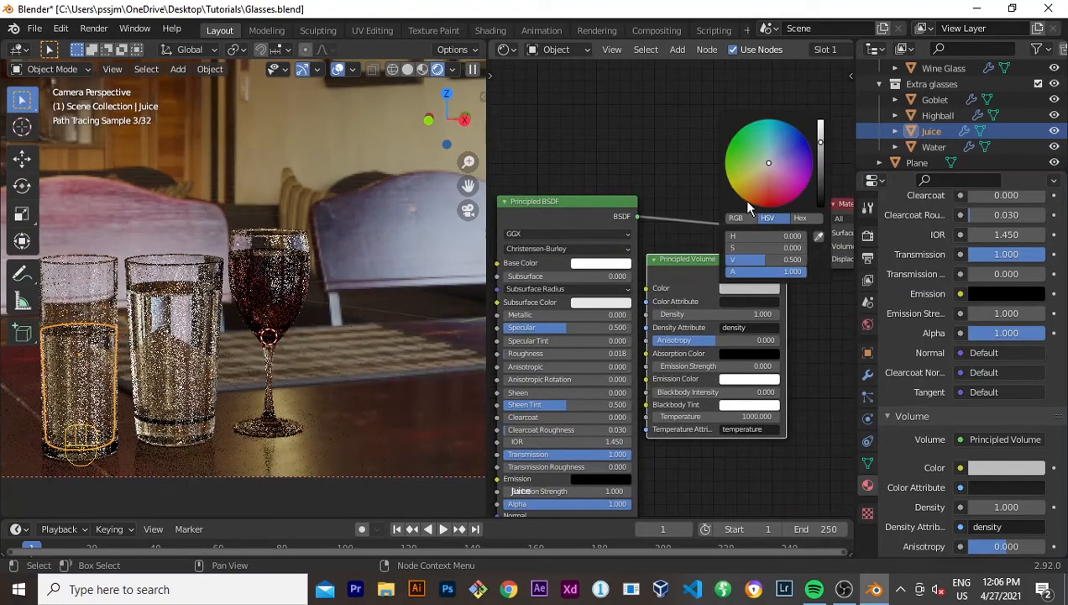
drag(731, 189, 741, 187)
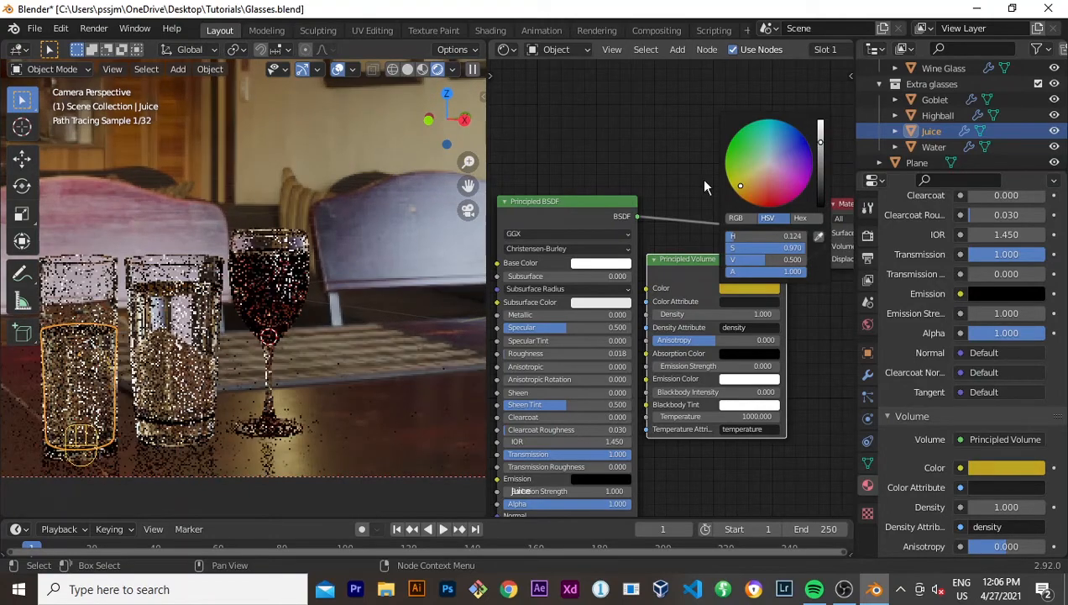
Step: Set the Density of the Juice material's Principled Volume node to 40
click(718, 314)
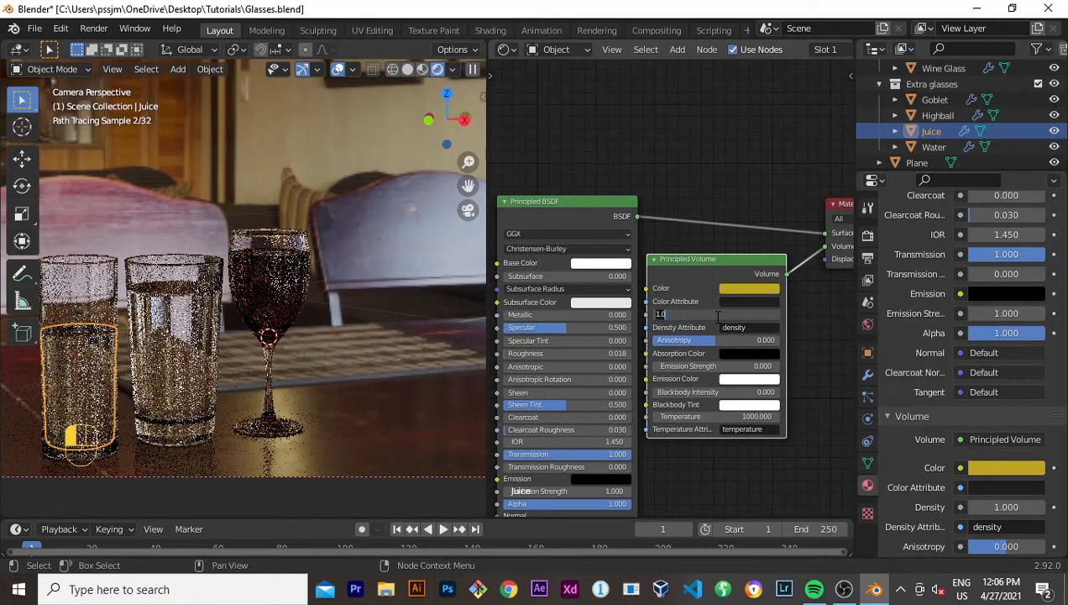
text(40)
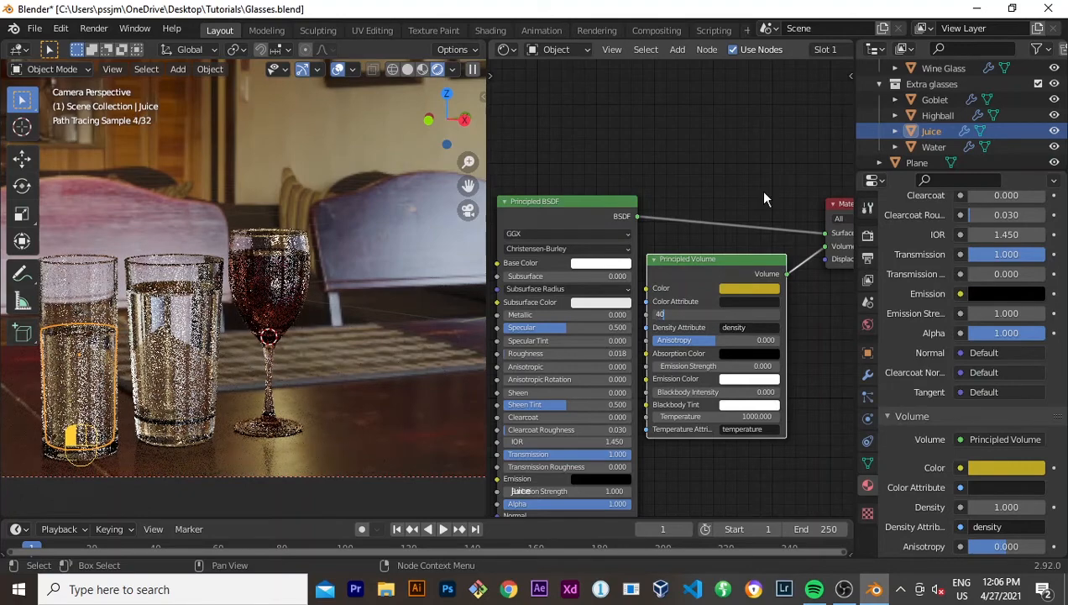
key(Return)
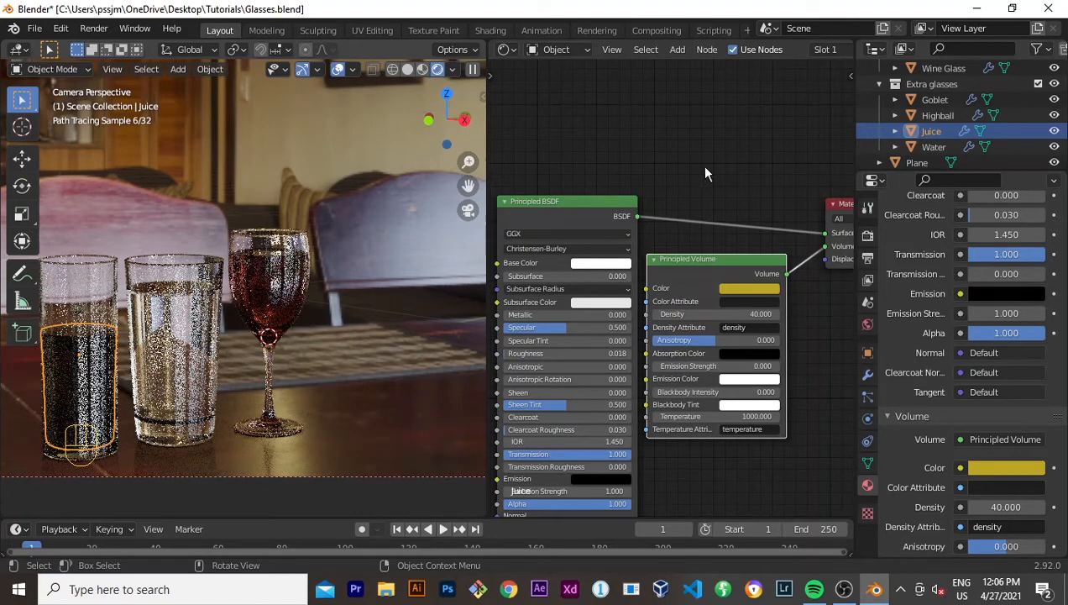
Step: Examine the render settings for volume steps, caustics, clamping and the maximum light bounces
click(868, 236)
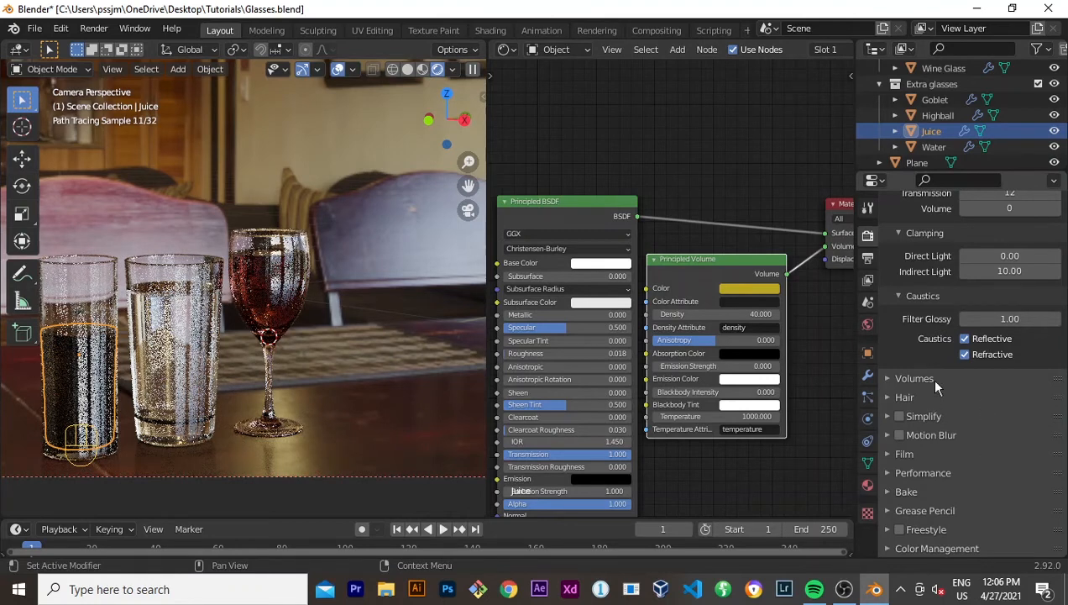
click(887, 380)
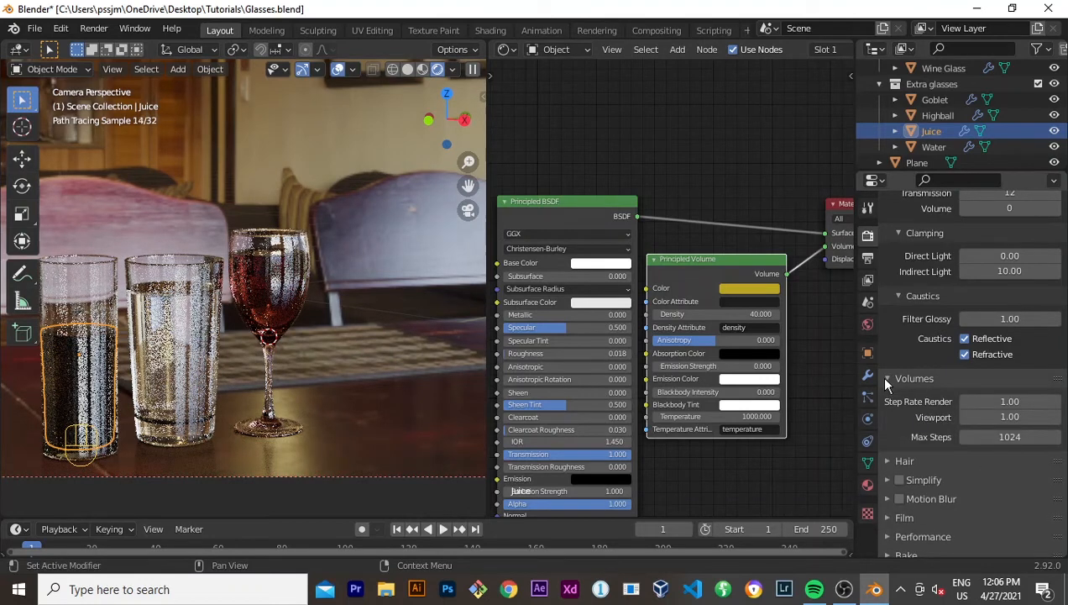
scroll(917, 441, down, 2)
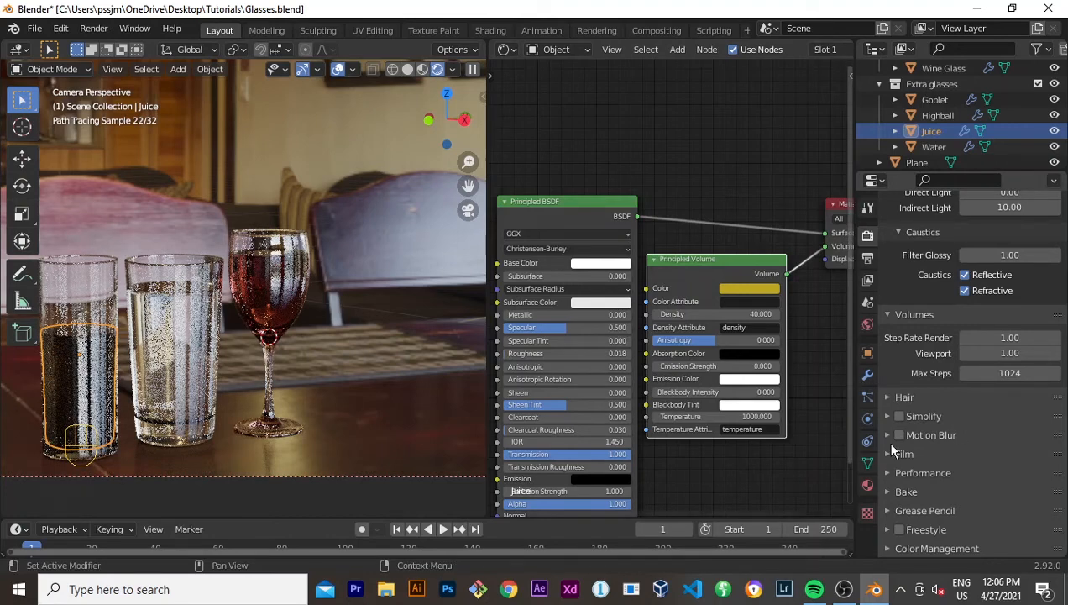
scroll(952, 422, up, 3)
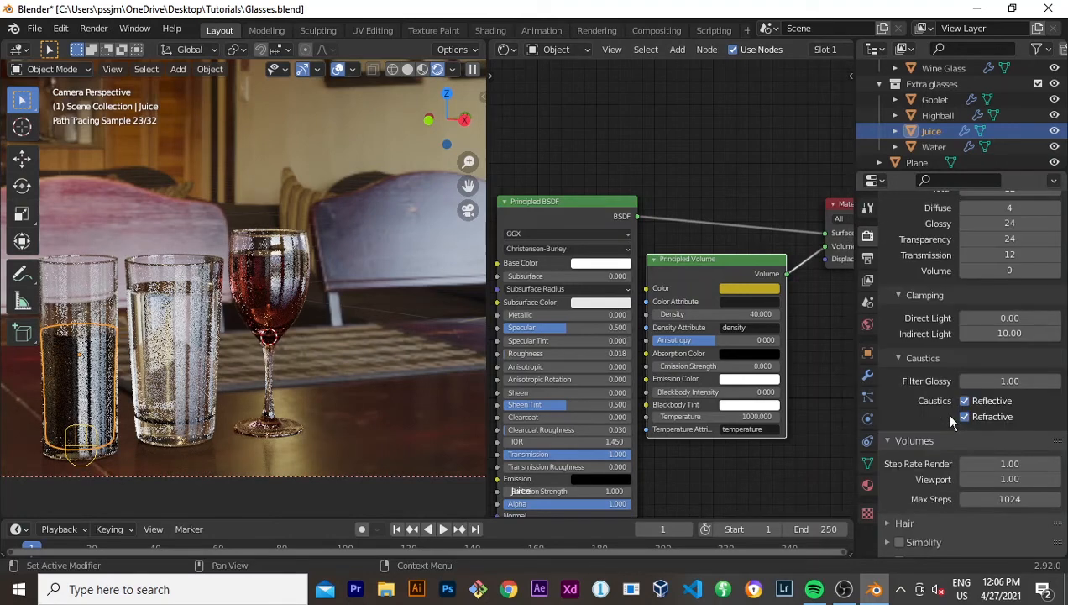
scroll(952, 423, up, 2)
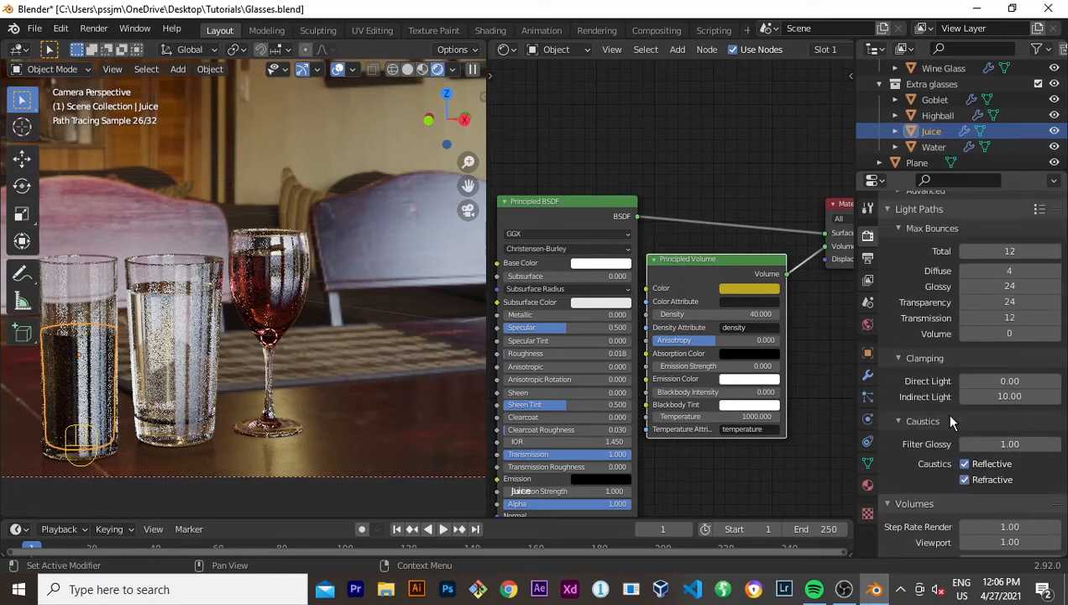
scroll(951, 422, up, 1)
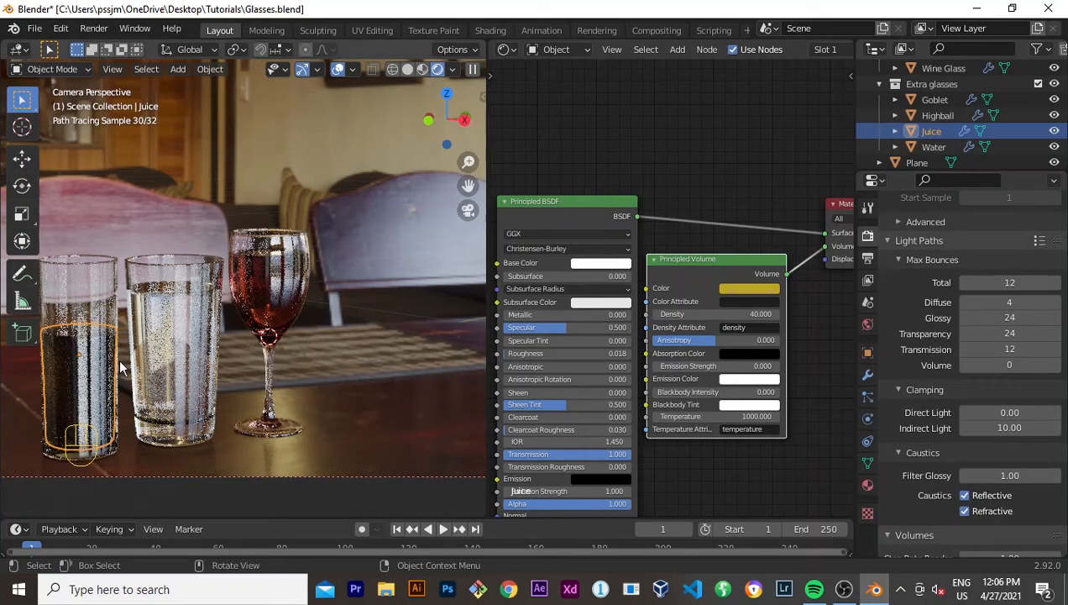
Step: Set the maximum Volume light bounces to 12
double_click(1055, 366)
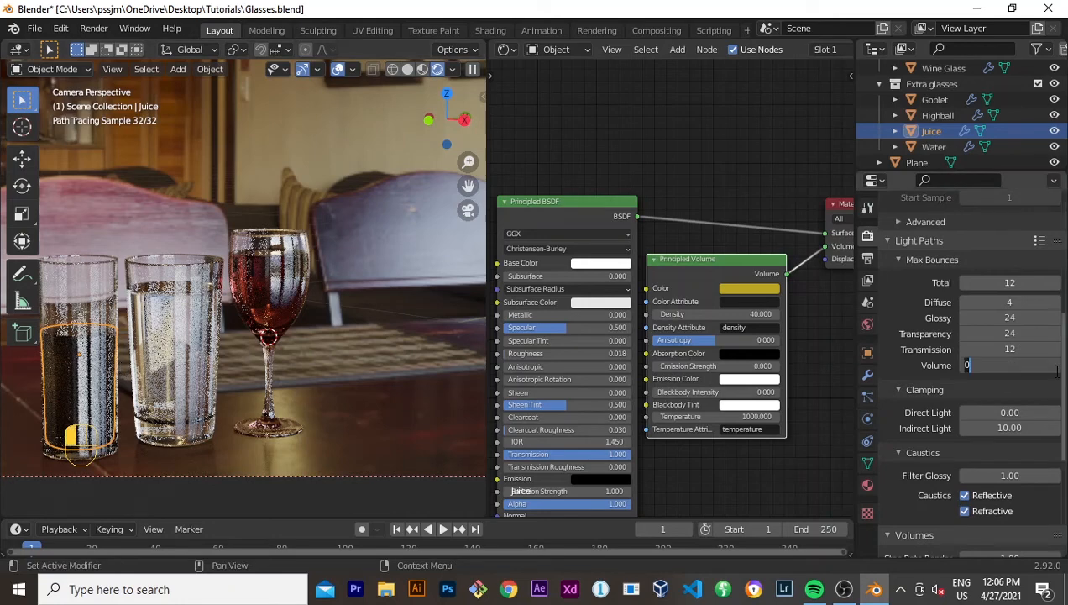
text(12)
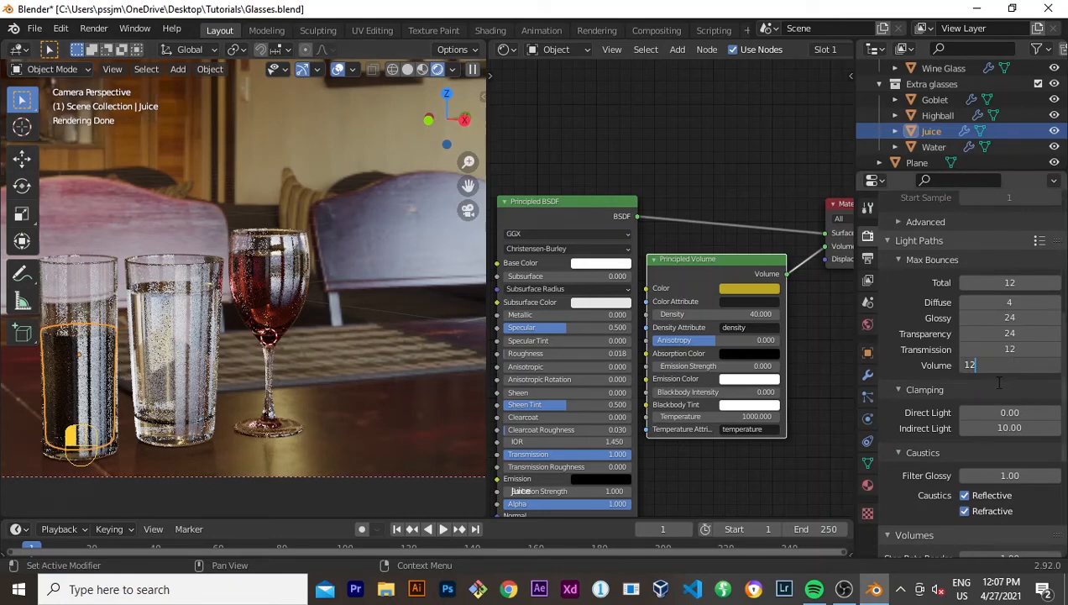
key(Return)
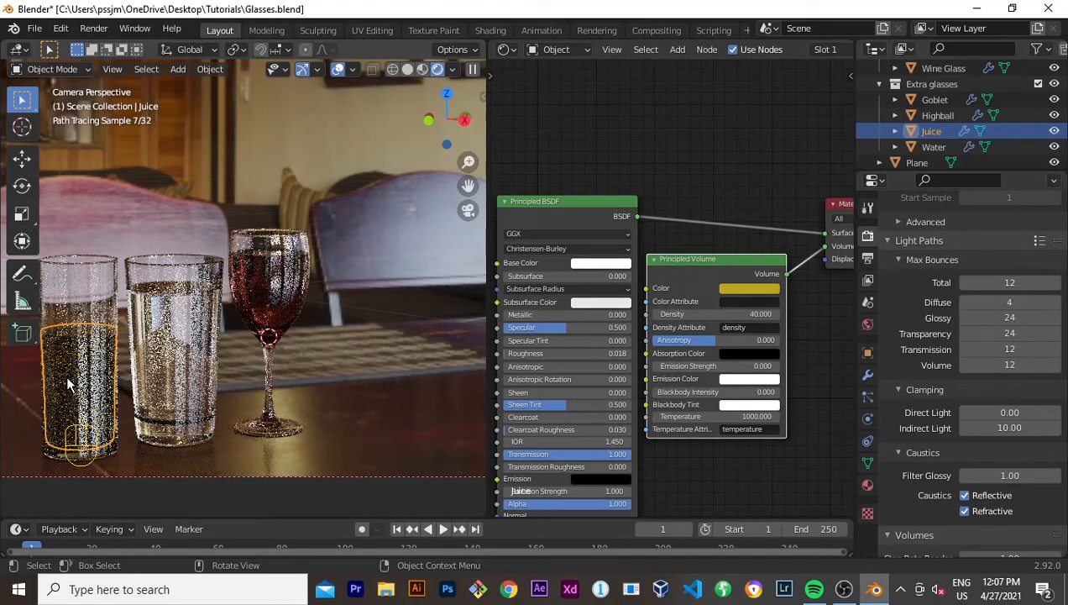
Step: Limit the render region in the camera view to a small rectangle around the juice surface in the Highball glass
key(KP_0)
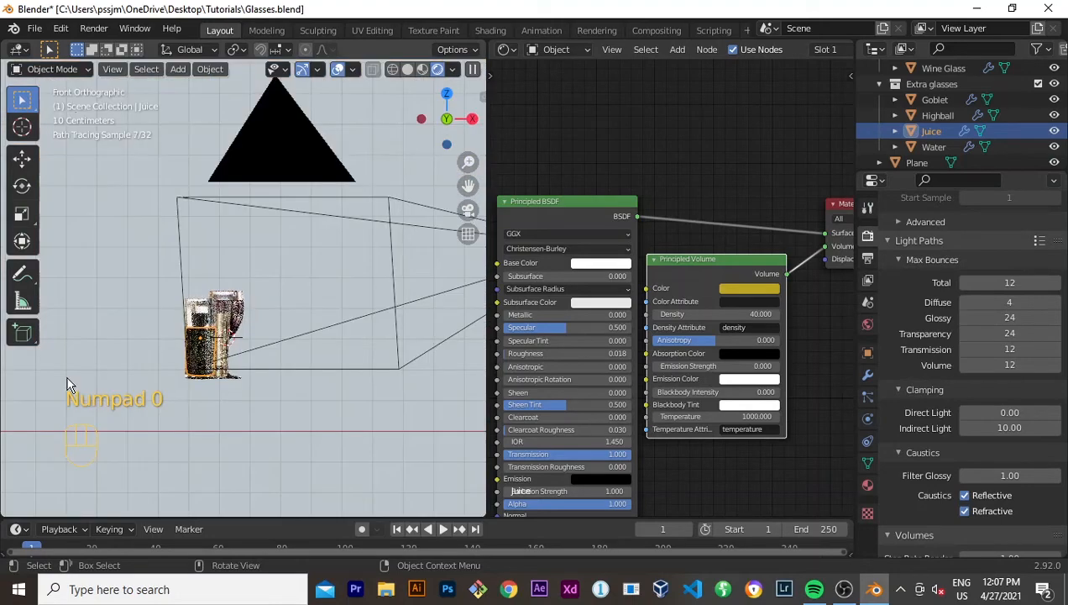
key(KP_0)
scroll(69, 384, down, 3)
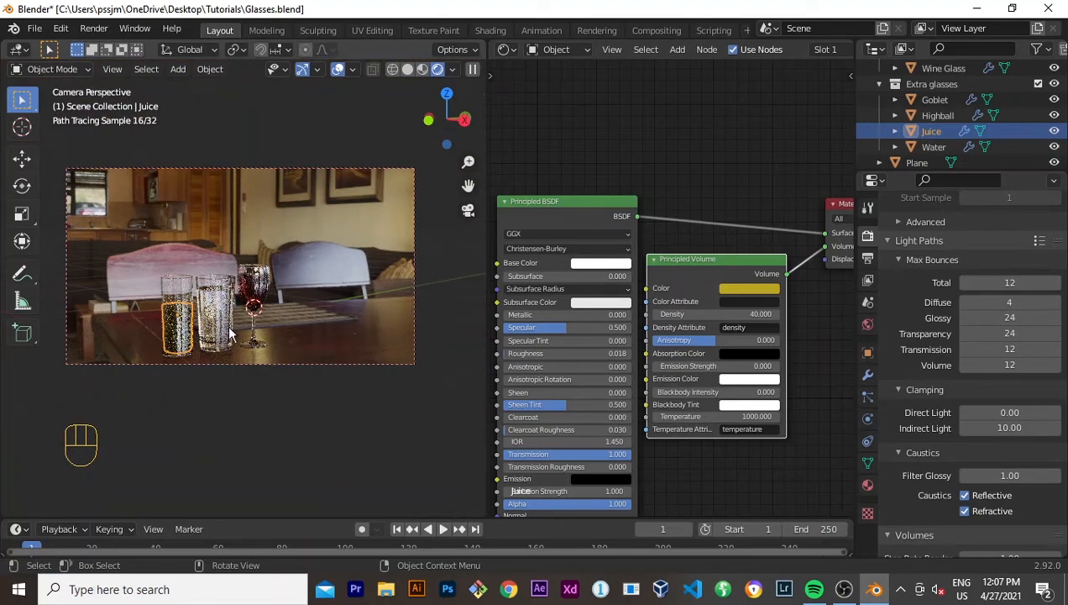
key(ctrl+b)
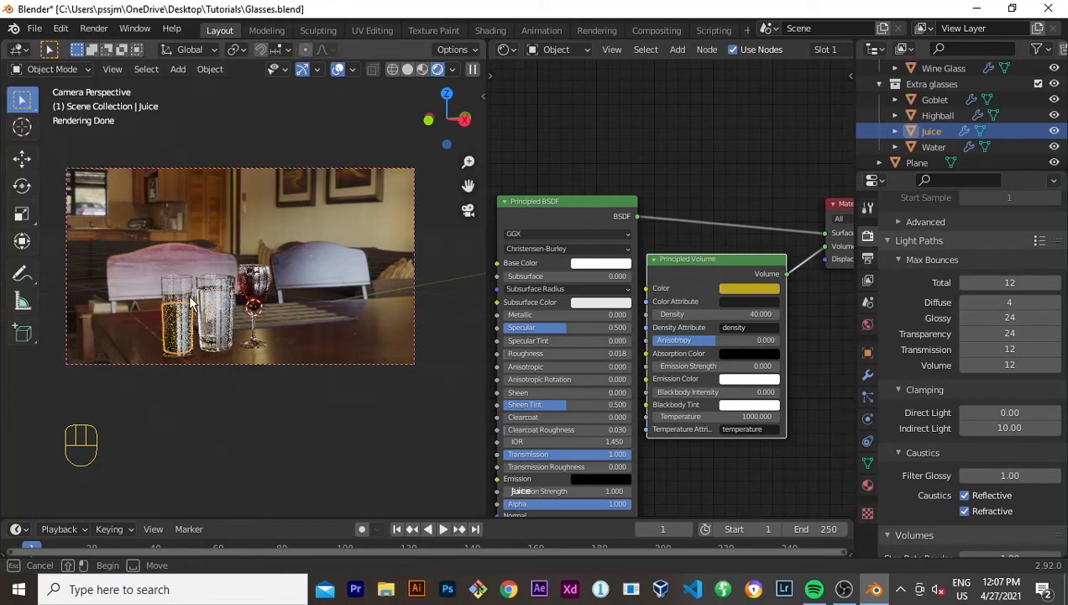
drag(155, 302, 153, 301)
scroll(185, 332, up, 2)
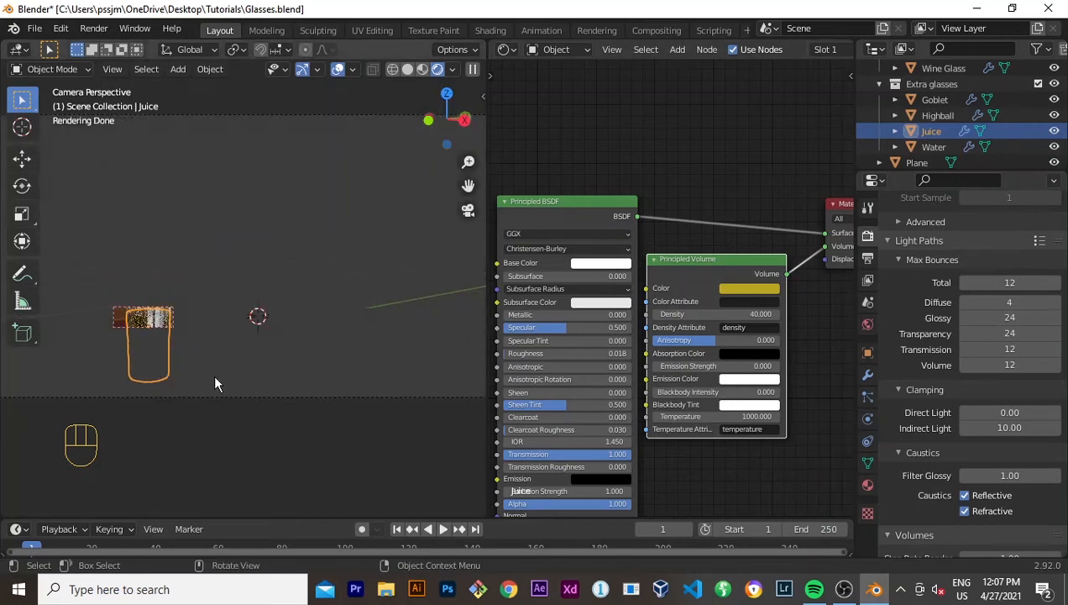
Step: Render the small region, inspect the juice up close and close the render window
key(F12)
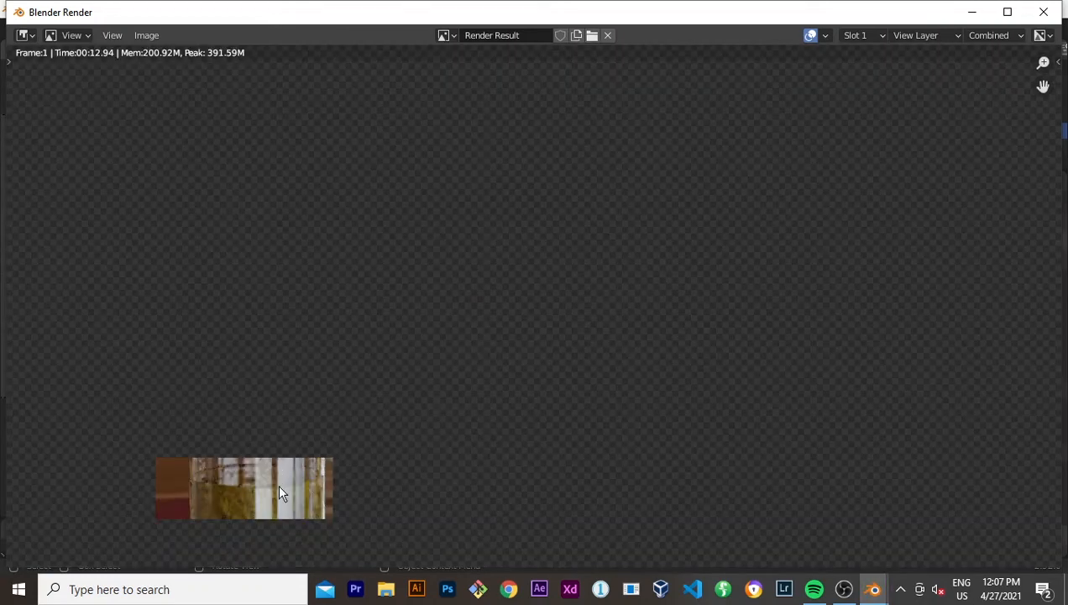
scroll(280, 492, down, 1)
middle_drag(367, 487, 599, 318)
scroll(601, 351, up, 5)
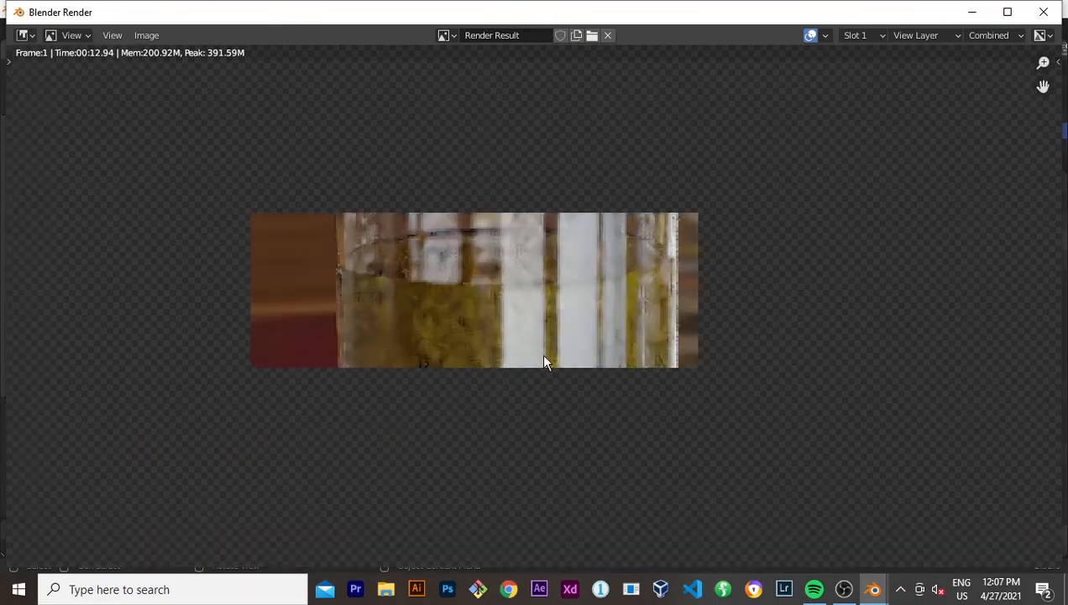
scroll(542, 357, down, 3)
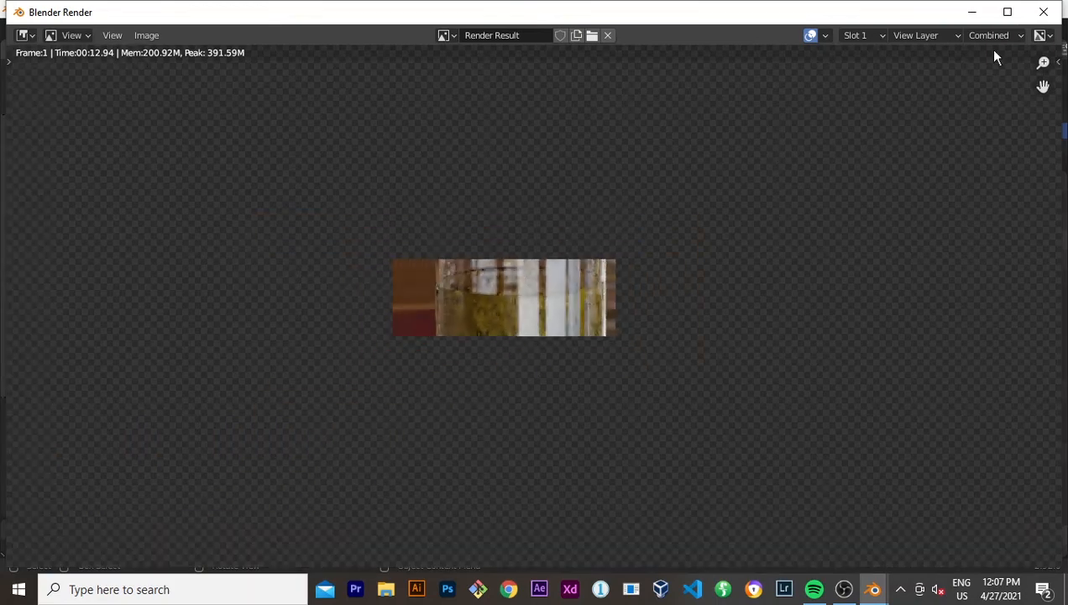
click(1043, 11)
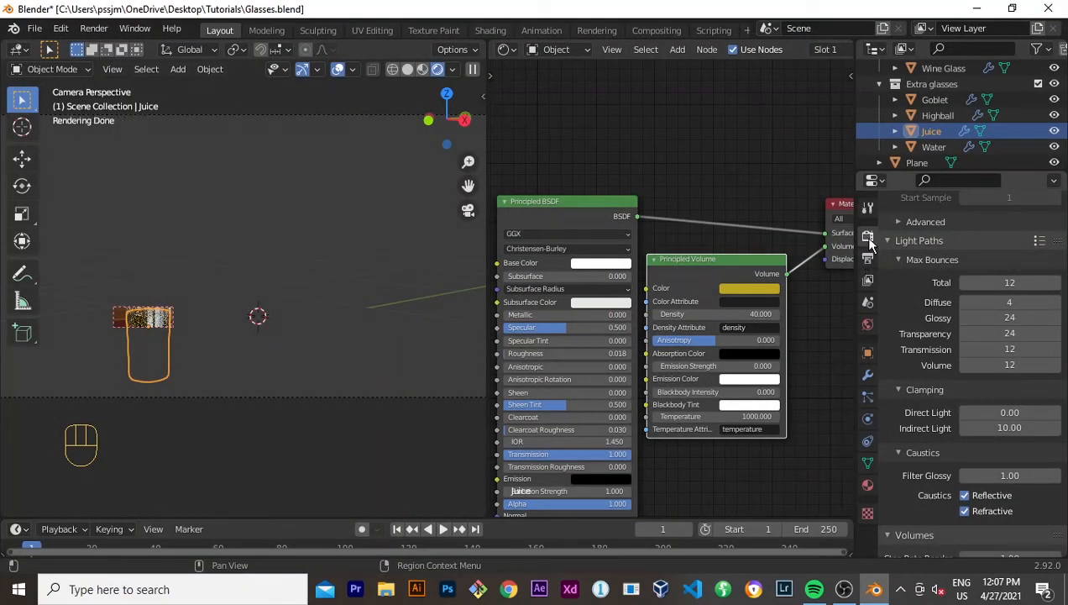
Step: Set the Cycles Render sample count to 200
scroll(966, 320, up, 8)
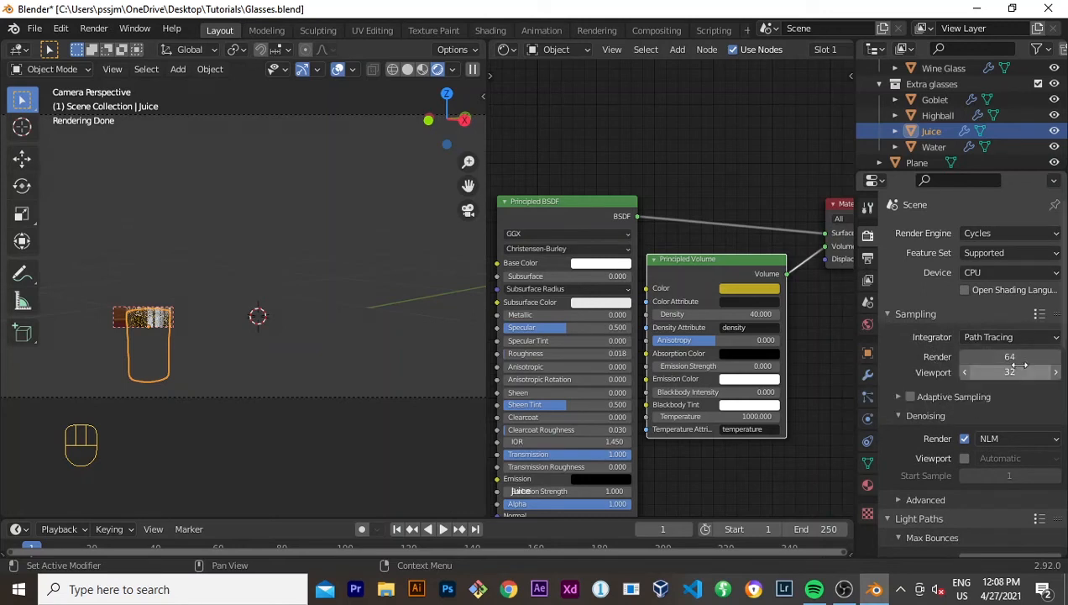
click(1012, 358)
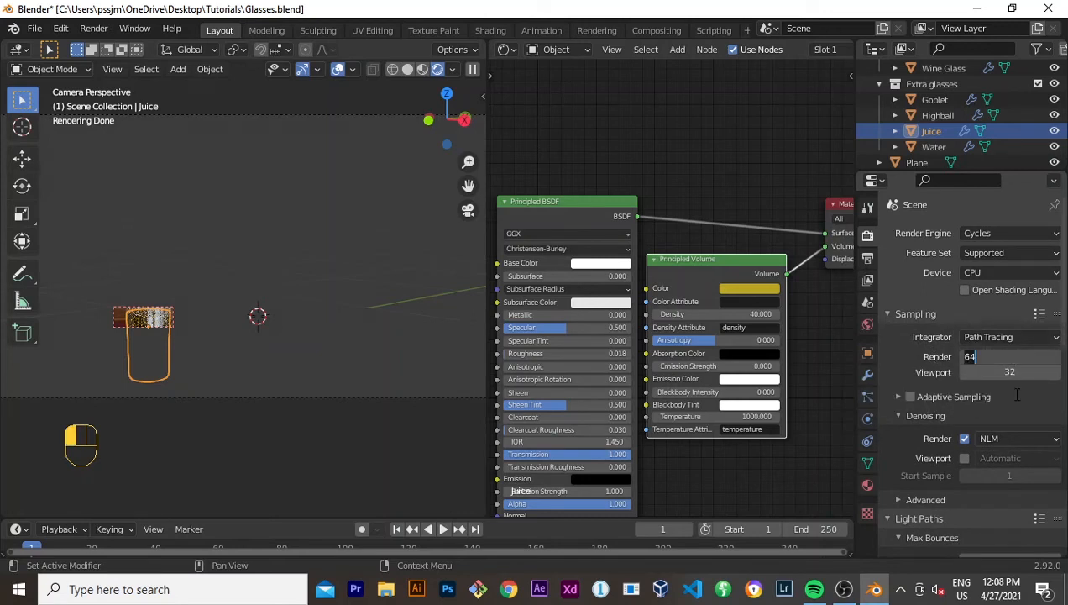
text(200)
click(1017, 394)
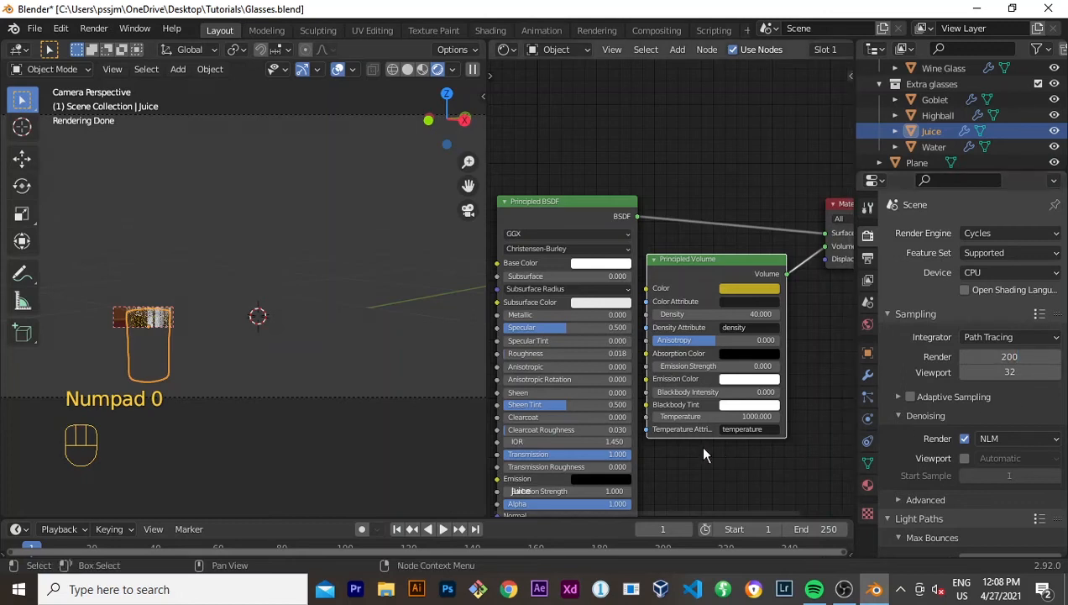
Step: Render the juice region again at 200 samples, examine its noise and colour, and close the result
scroll(243, 332, down, 3)
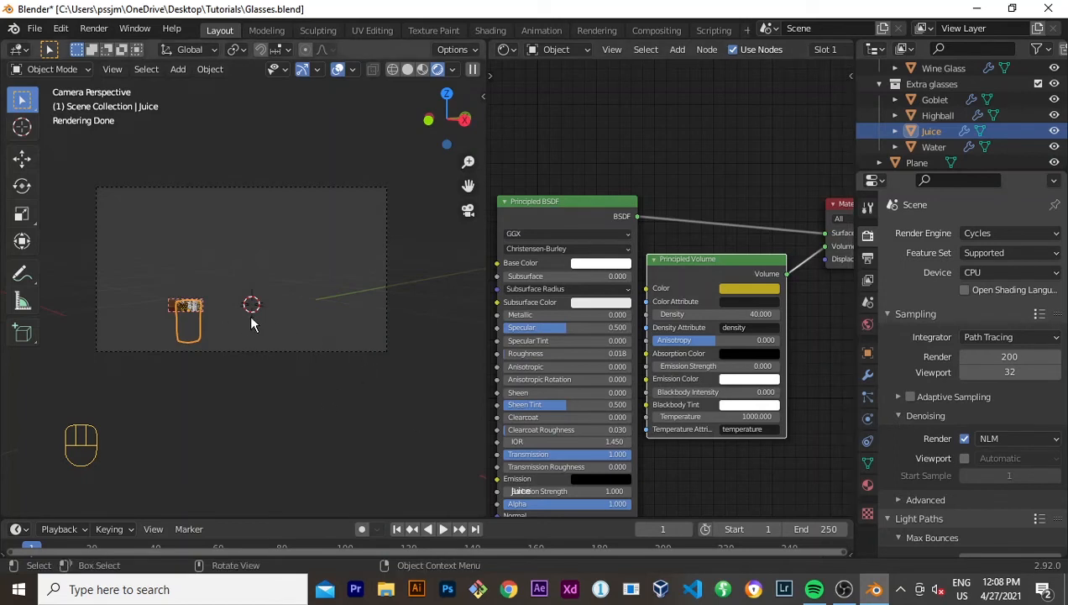
key(F12)
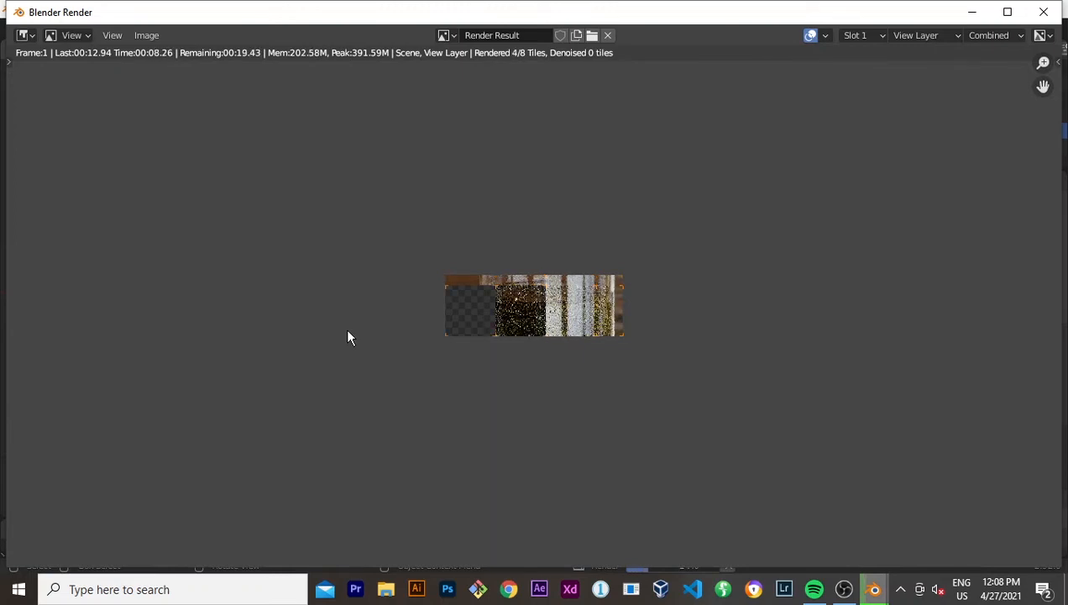
scroll(703, 342, up, 1)
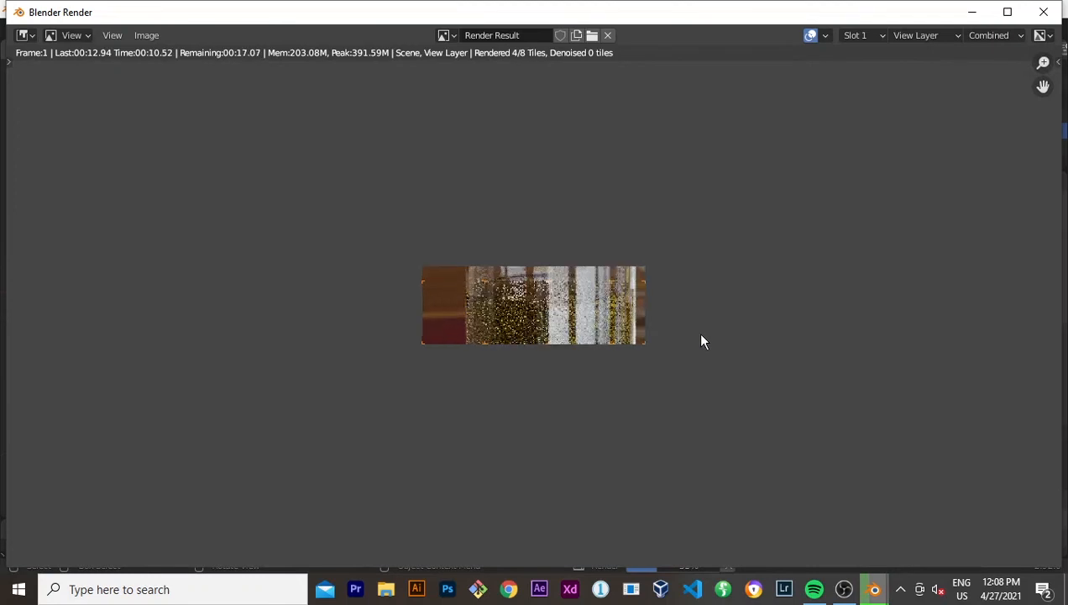
scroll(704, 342, up, 3)
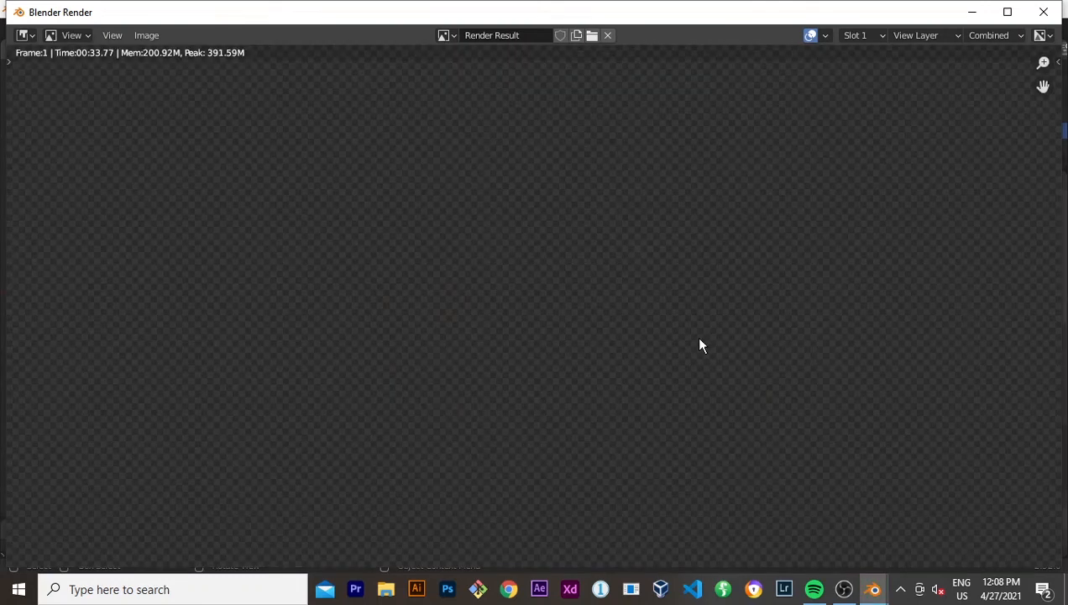
middle_drag(336, 391, 484, 396)
scroll(484, 398, up, 3)
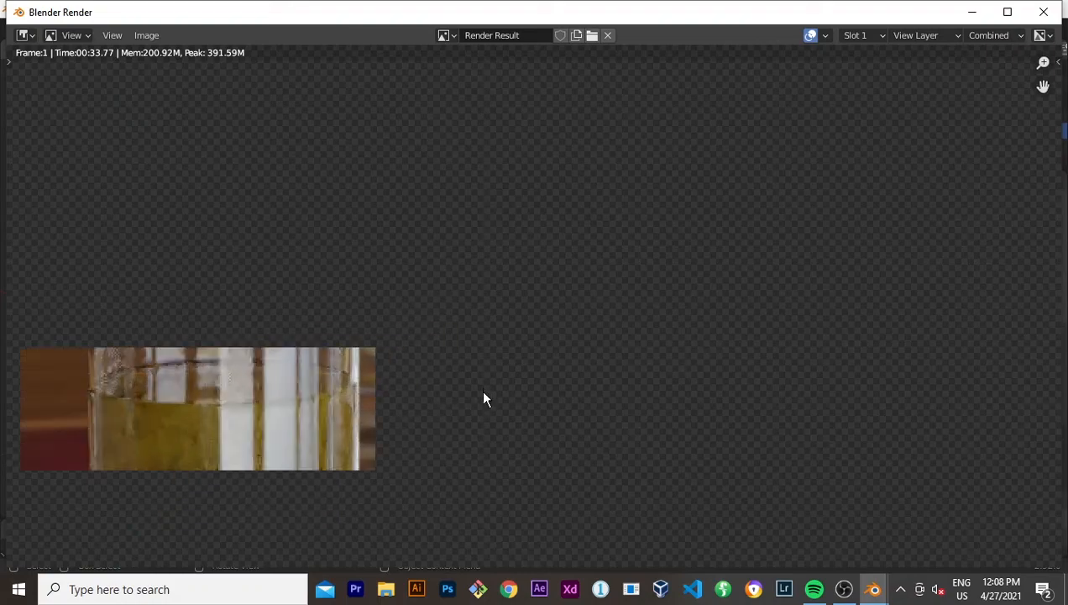
scroll(368, 446, down, 3)
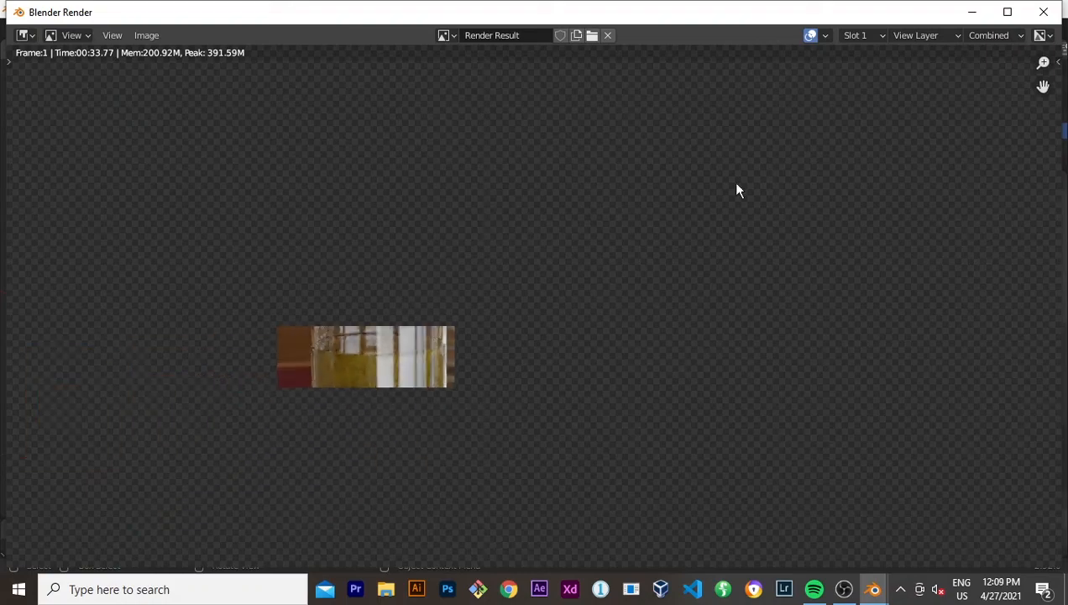
click(1044, 11)
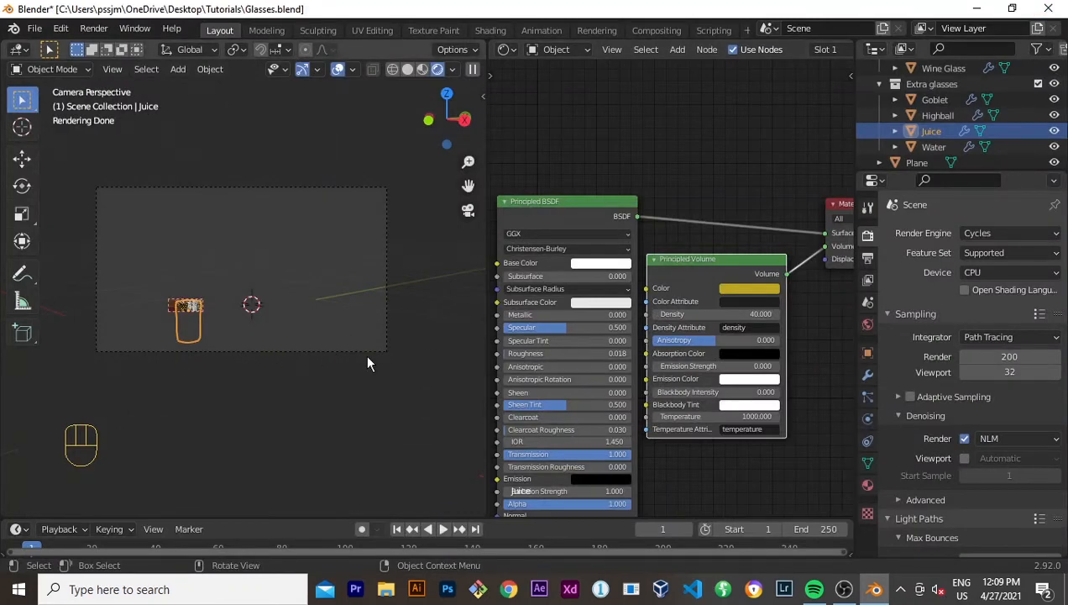
Step: Extend the render region to the full camera frame and select the camera
key(ctrl+b)
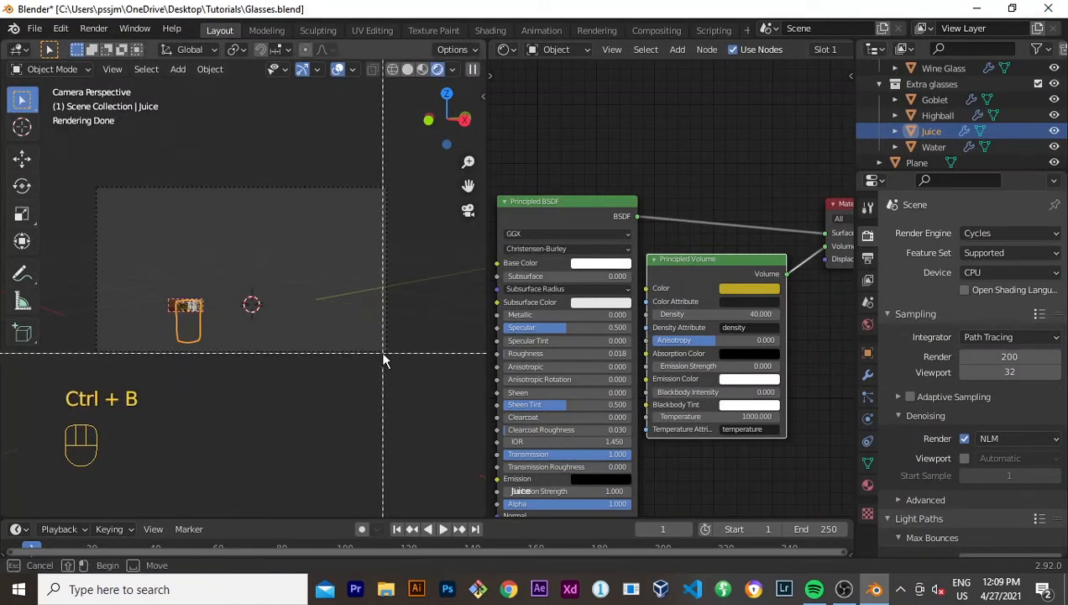
mouse_move(385, 356)
mouse_down()
mouse_move(172, 304)
mouse_move(97, 187)
mouse_up()
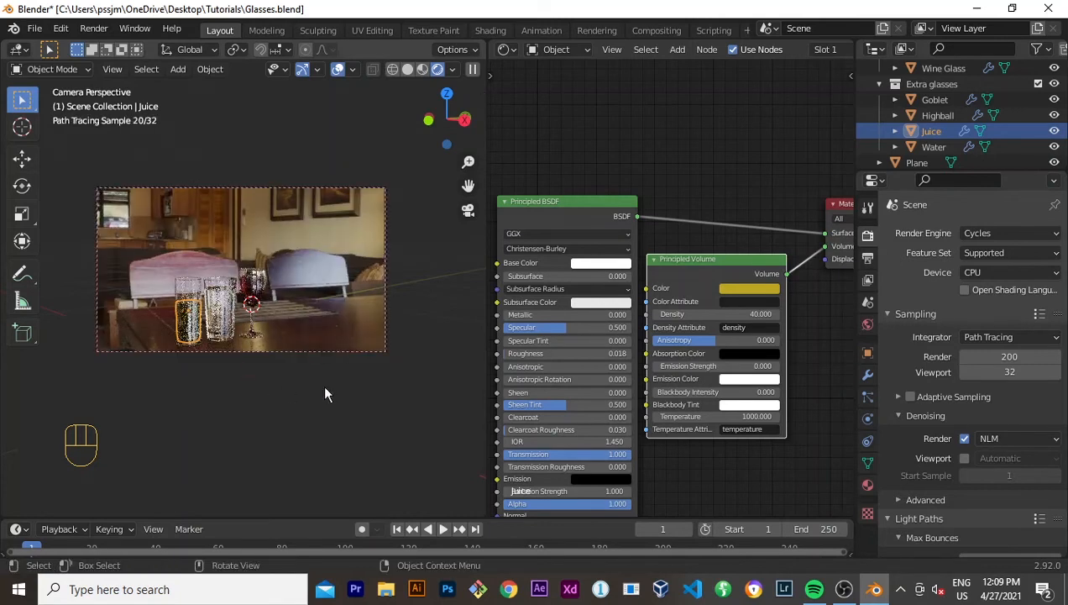
click(343, 351)
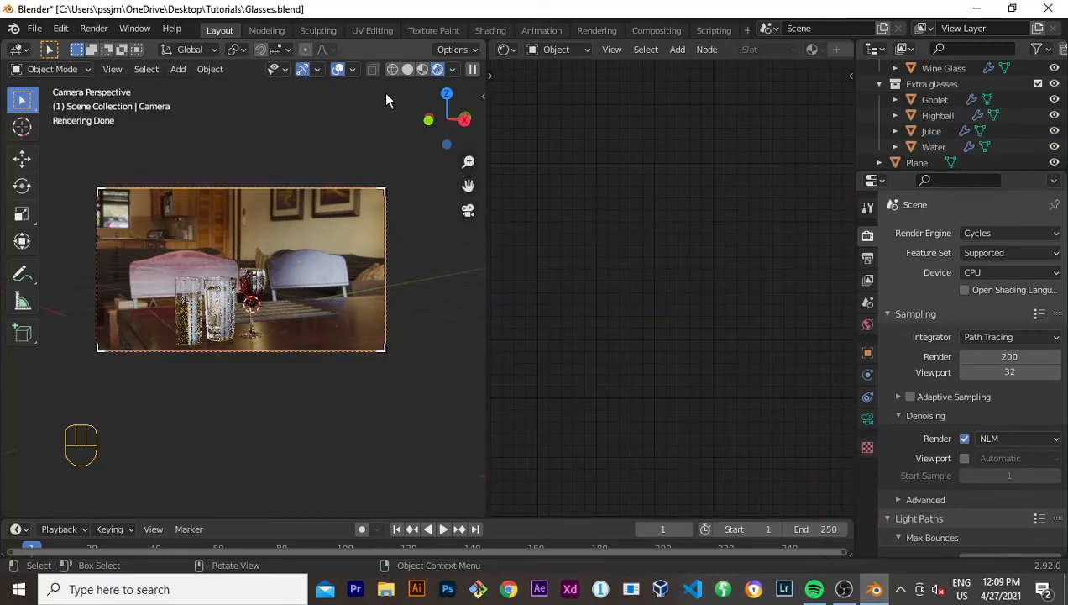
Step: In solid shading and front view, scale the camera object down twice, by about 0.40 and about 0.73
click(407, 70)
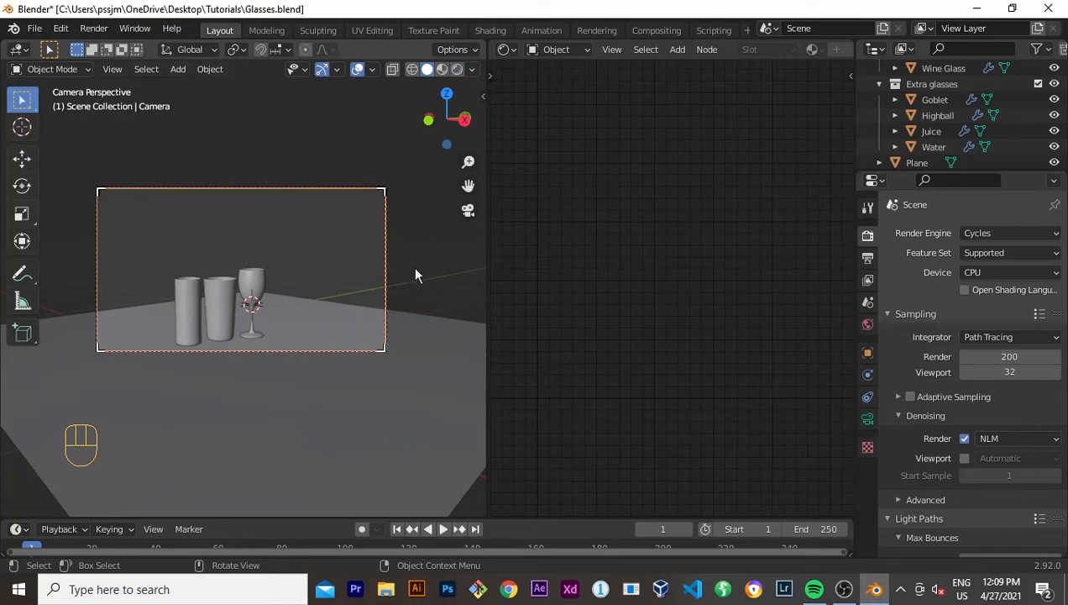
key(KP_1)
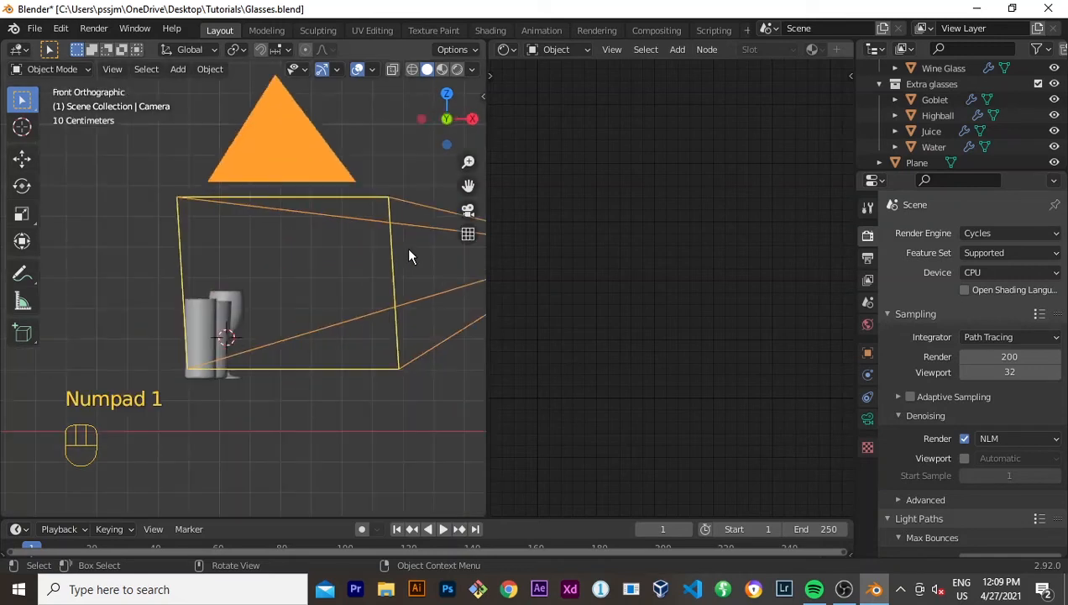
scroll(429, 269, up, 2)
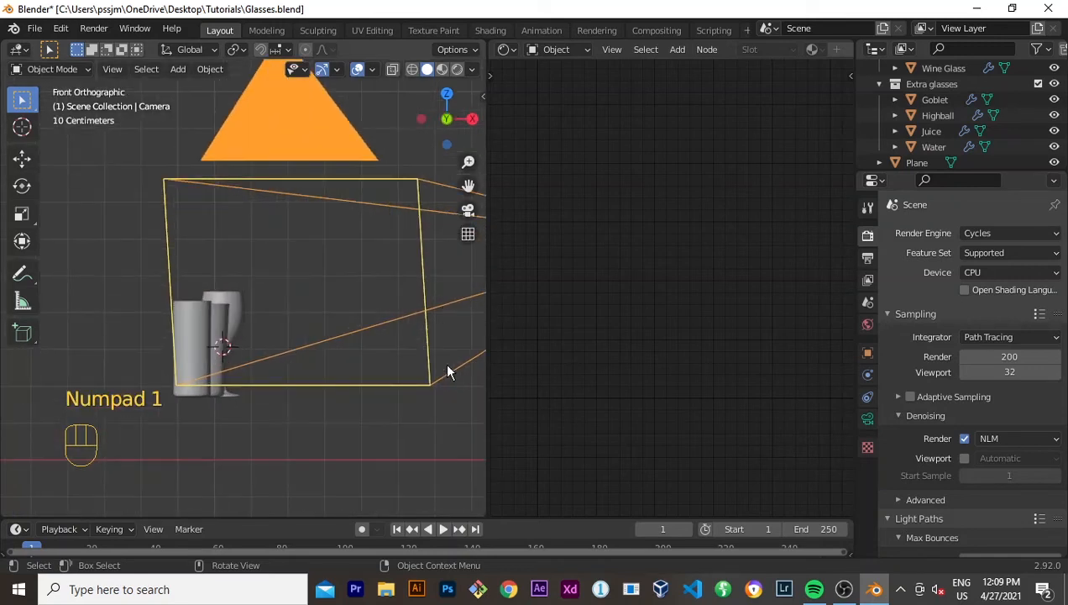
key(s)
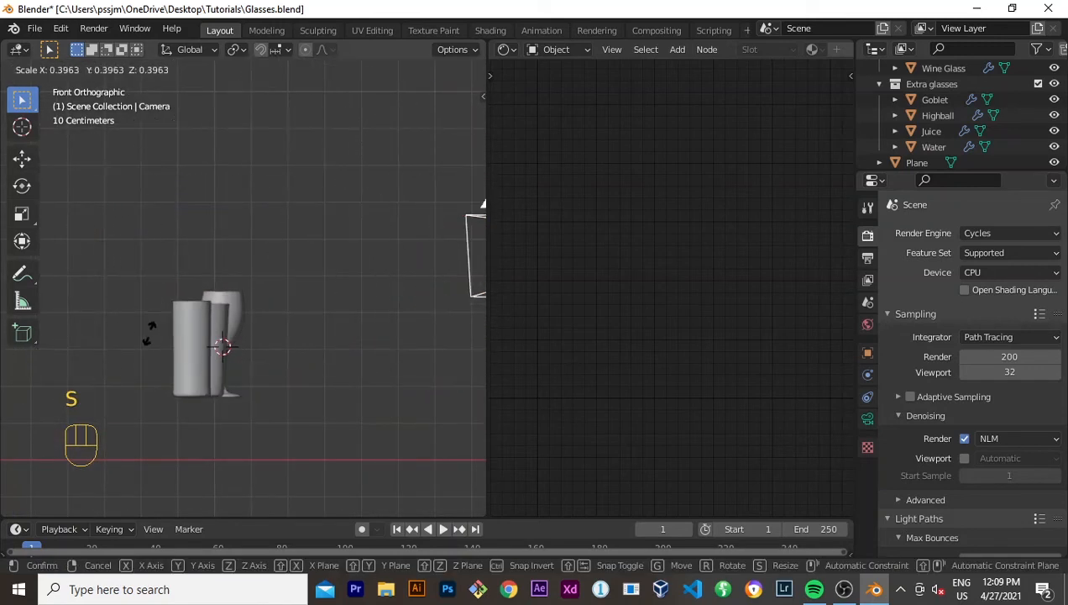
click(151, 336)
scroll(336, 342, down, 3)
key(s)
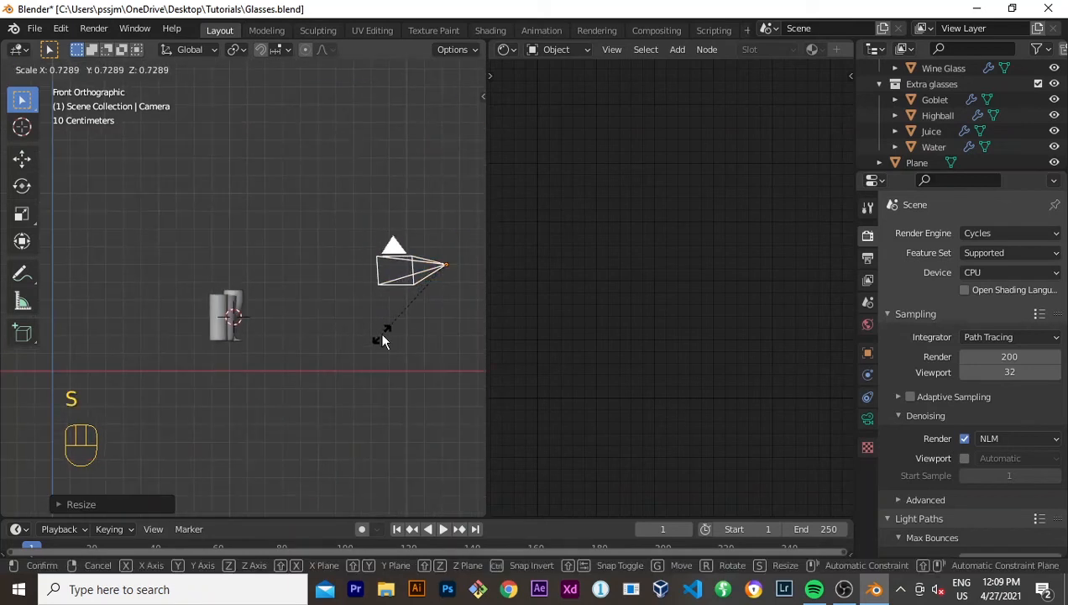
click(378, 333)
Step: Move the camera closer to the glasses and slightly lower in the right side view
key(KP_0)
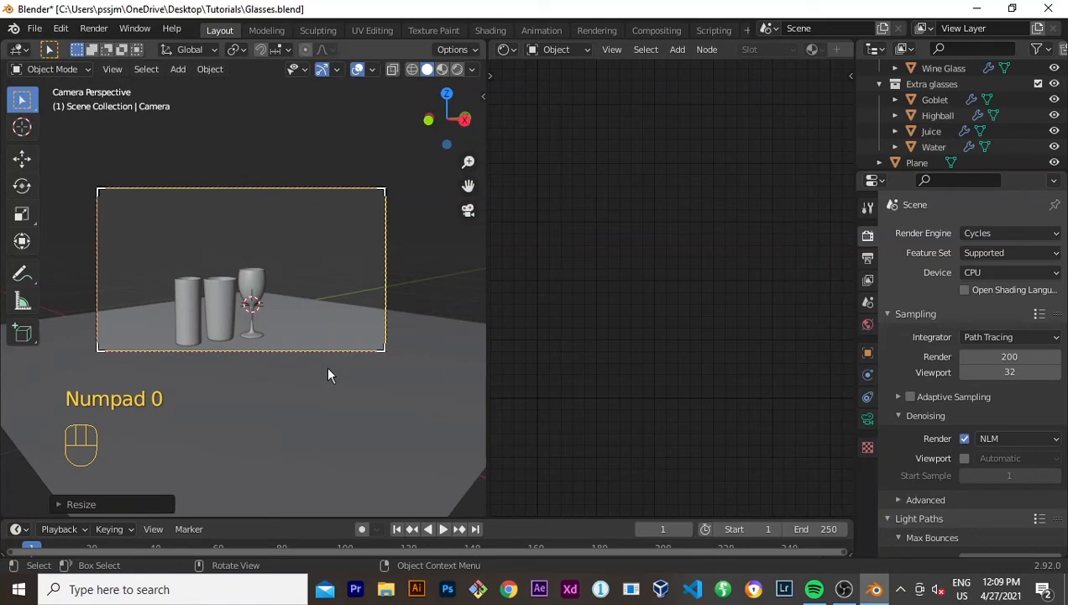
key(KP_3)
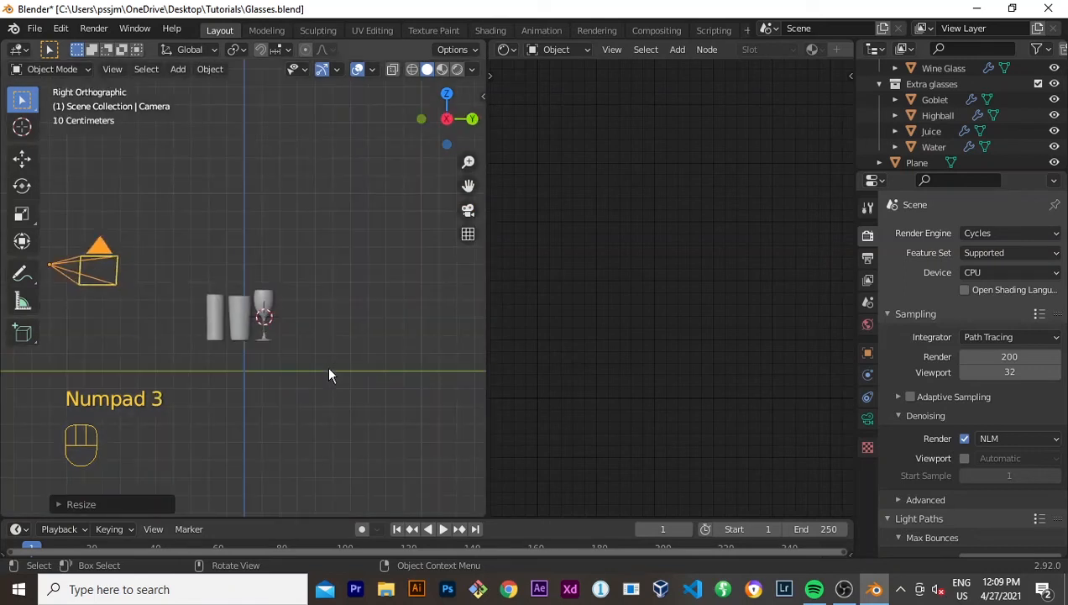
key(g)
click(383, 402)
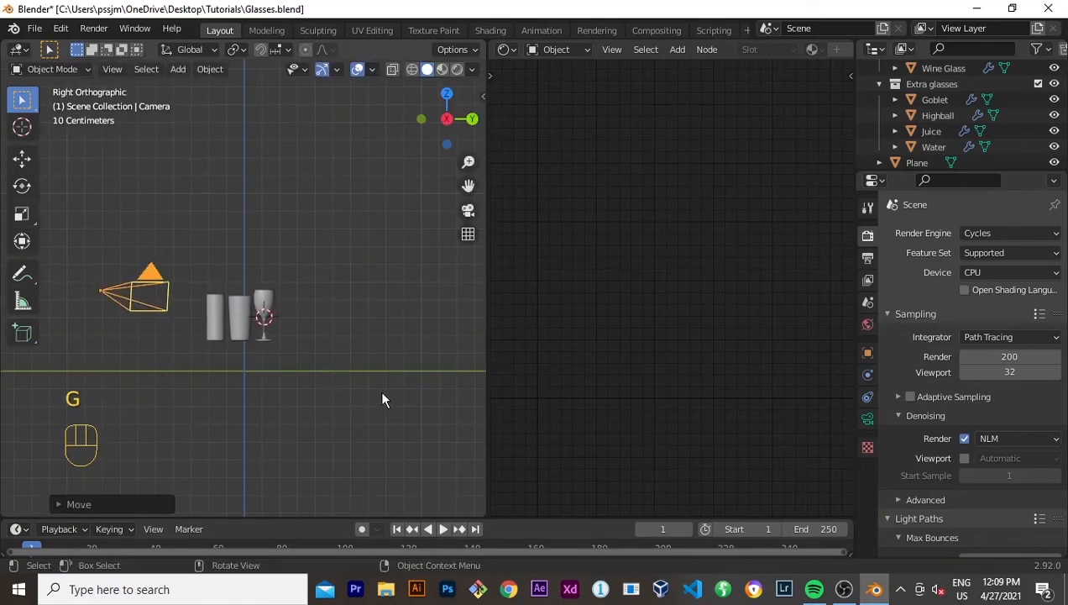
Step: Reframe the three glasses through the camera by moving it freely and along the global Y axis
key(KP_0)
key(g)
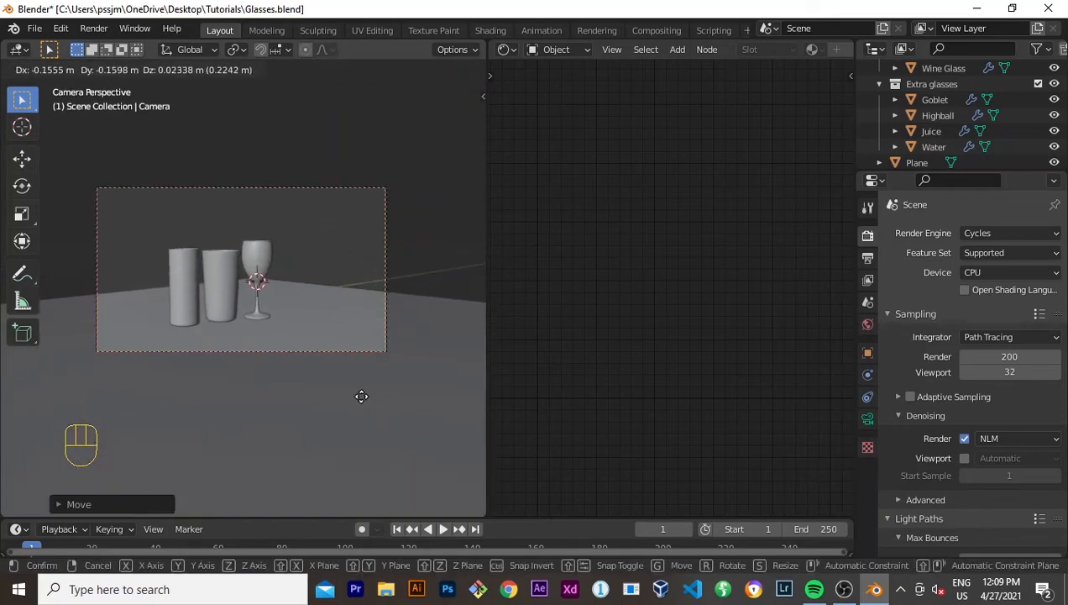
key(g)
key(y)
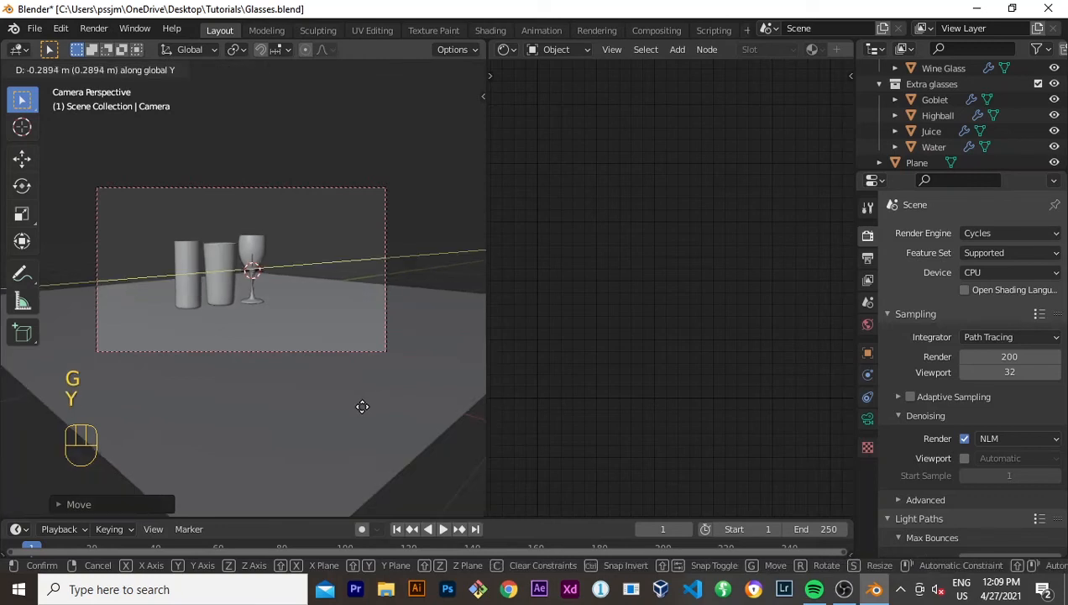
click(348, 399)
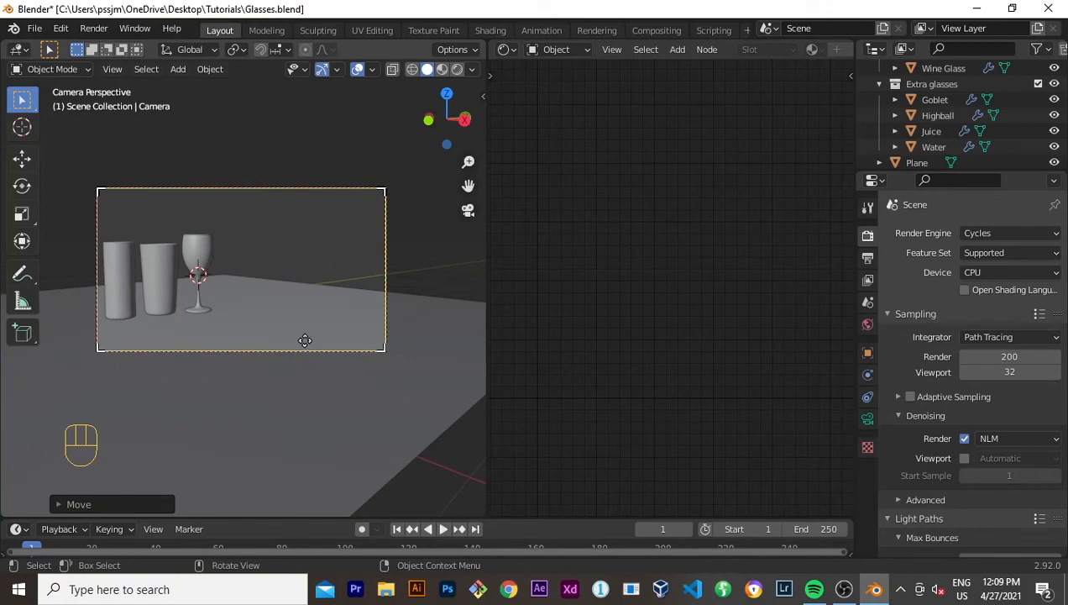
Step: Move the camera about 0.23 m so the three glasses sit further inside the frame, and preview the scene in rendered shading
key(g)
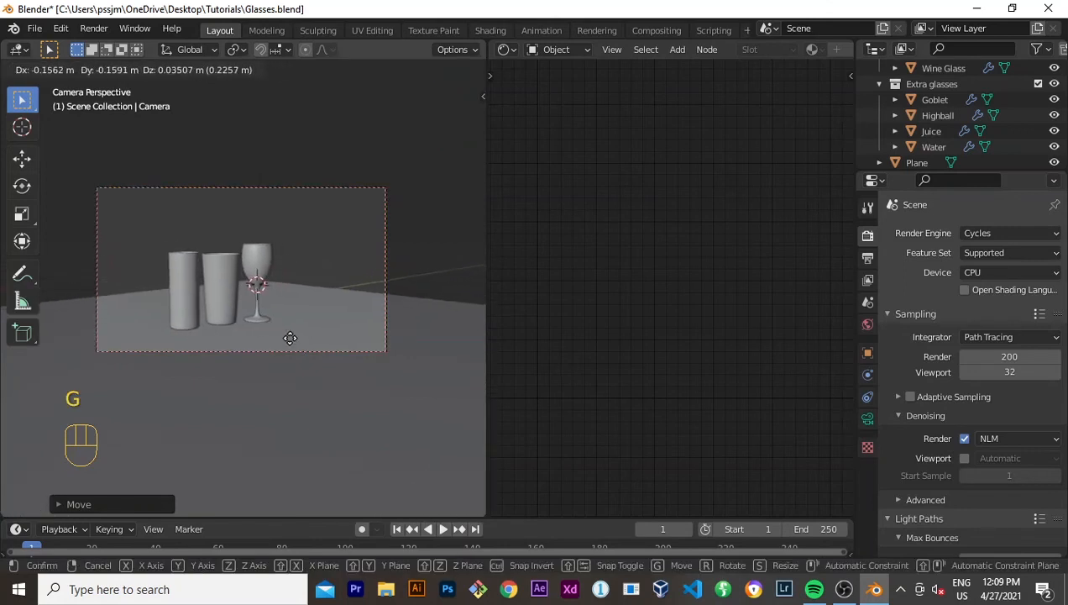
click(288, 336)
click(457, 71)
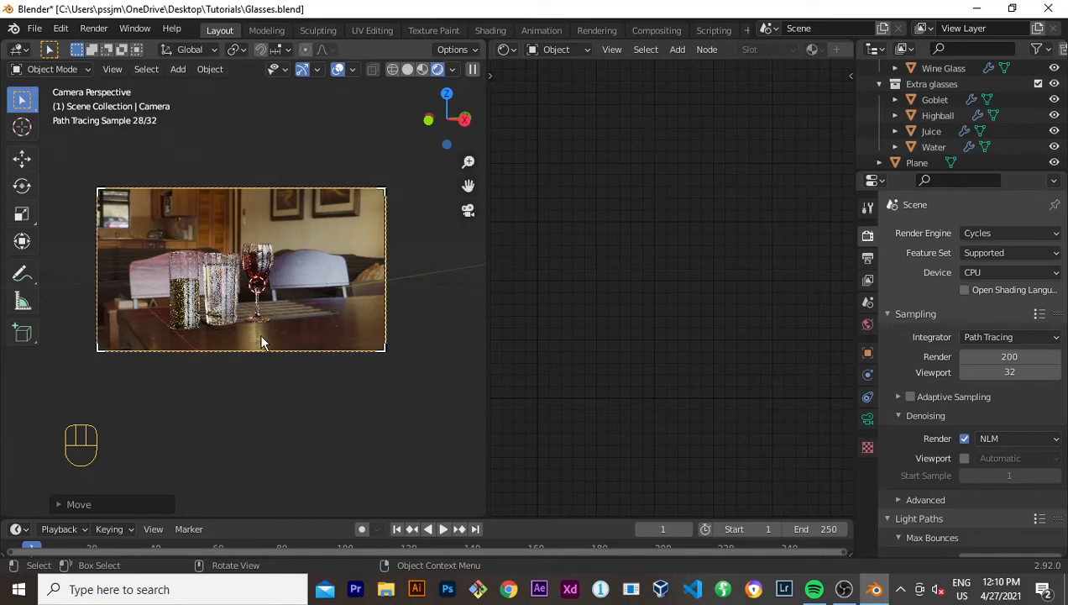
scroll(262, 342, up, 3)
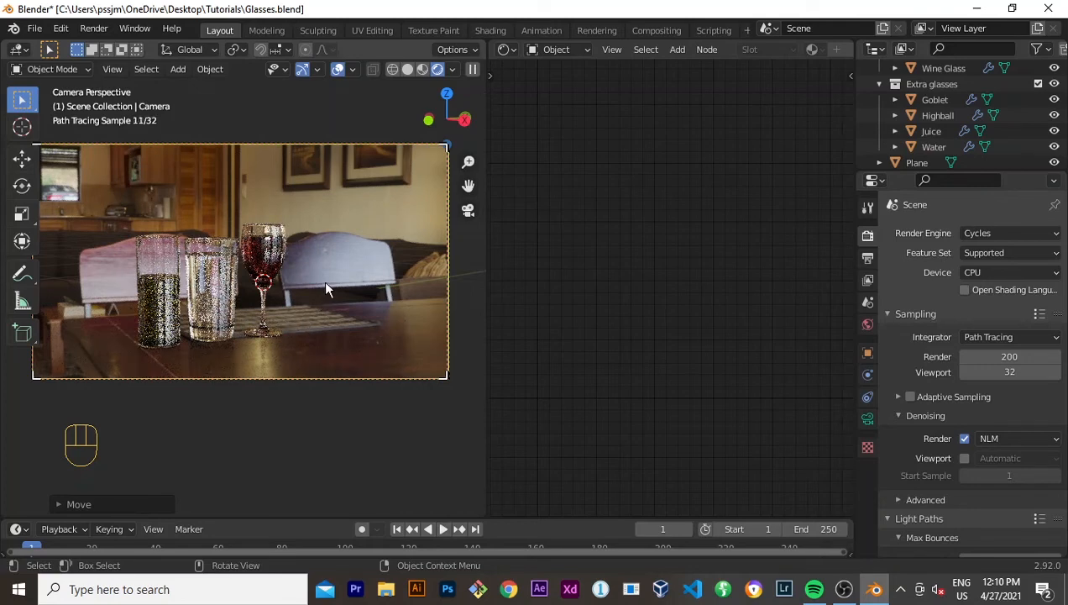
Step: Try to select the glasses and move them about 0.17 m across the table with the global Z axis locked
drag(325, 277, 117, 244)
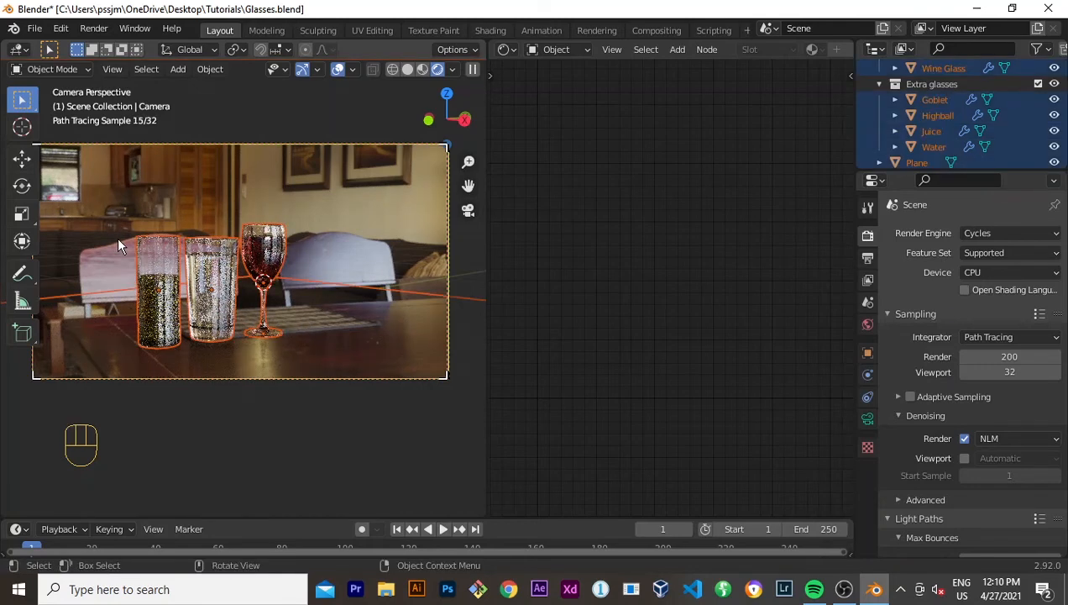
click(336, 249)
drag(336, 252, 51, 210)
click(322, 250)
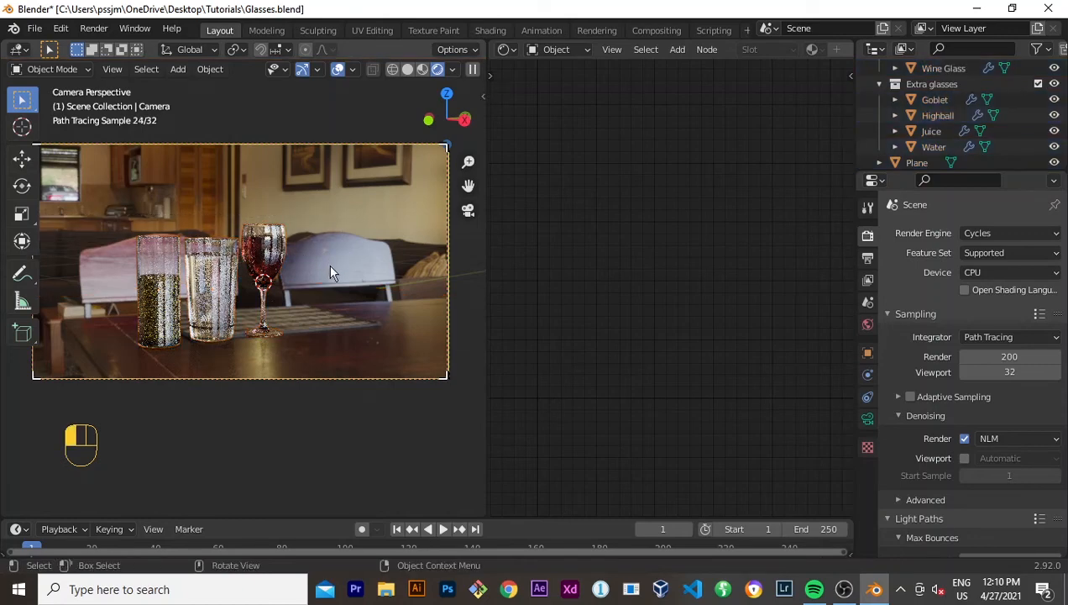
drag(329, 265, 54, 225)
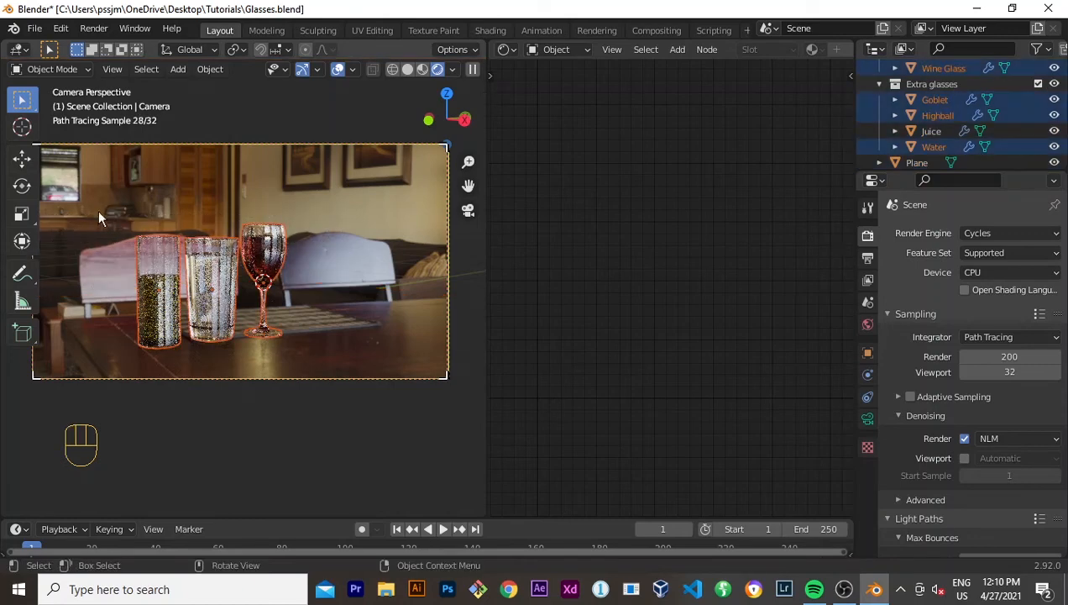
shift+click(163, 299)
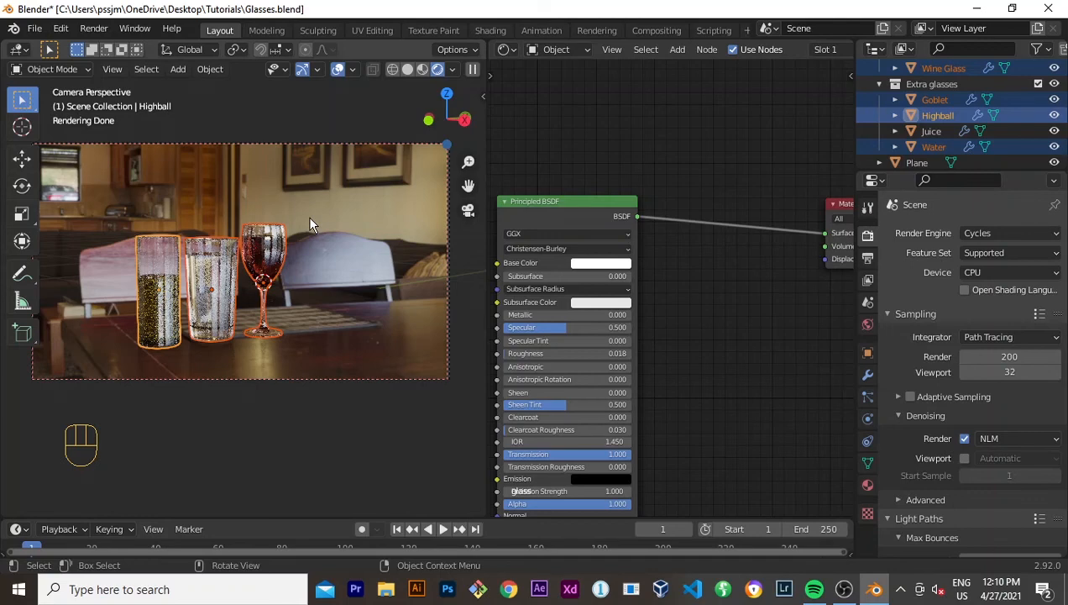
key(g)
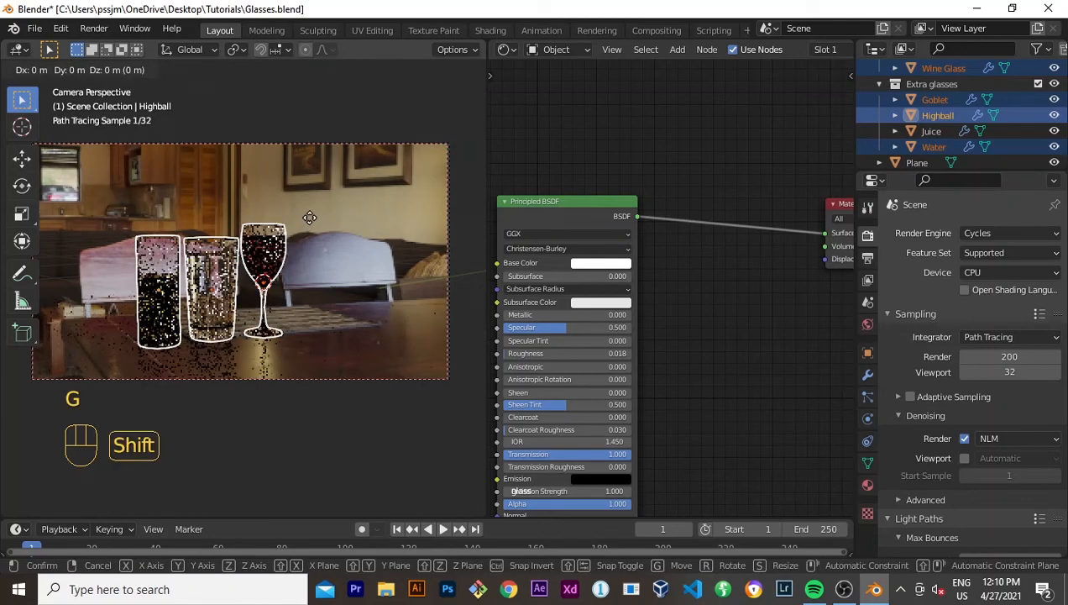
key(shift+z)
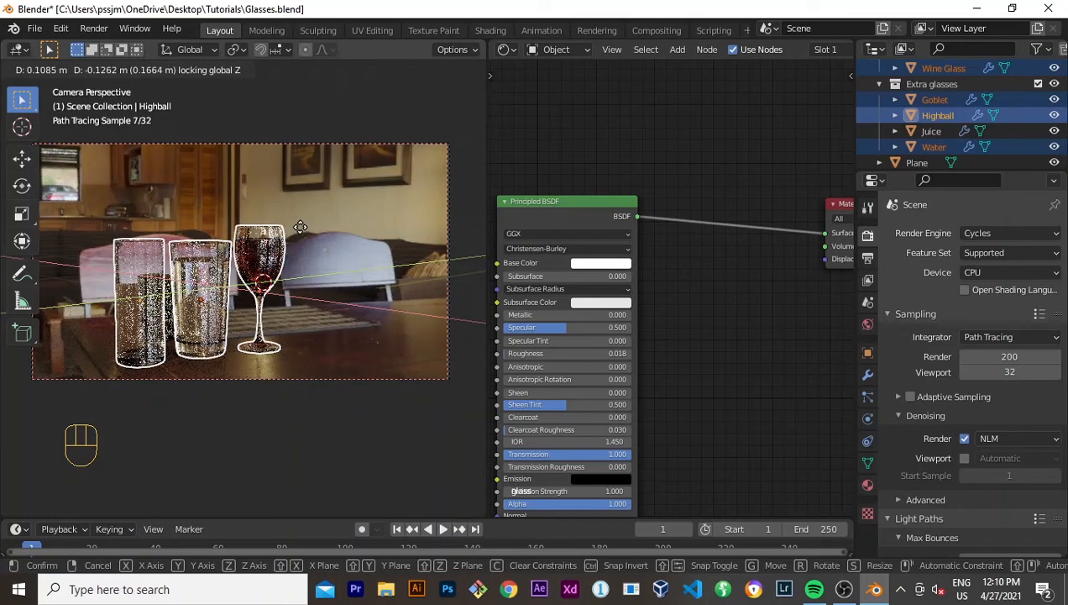
click(300, 227)
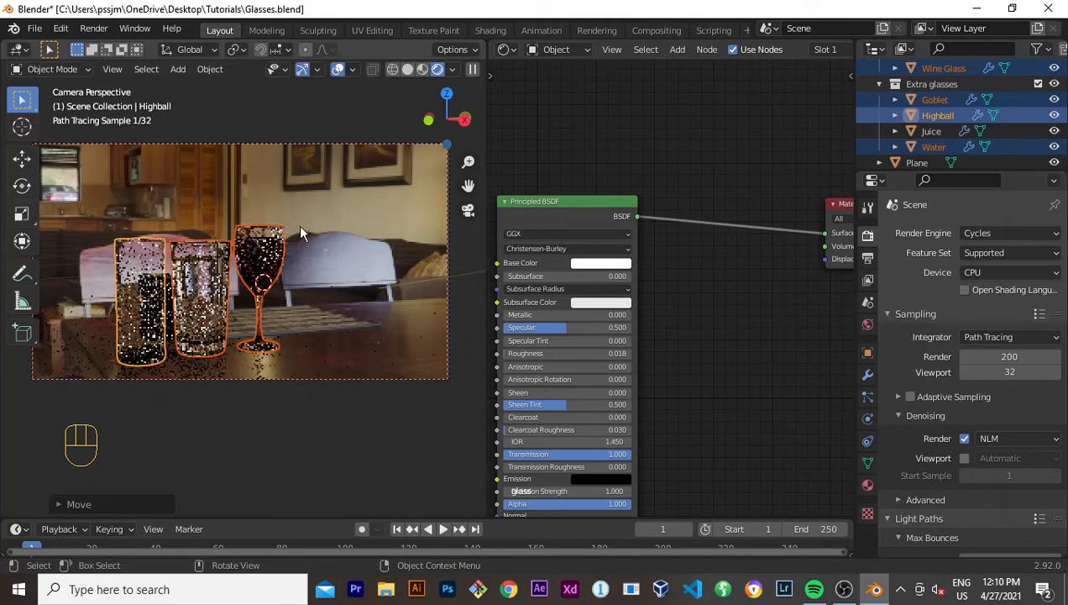
click(315, 406)
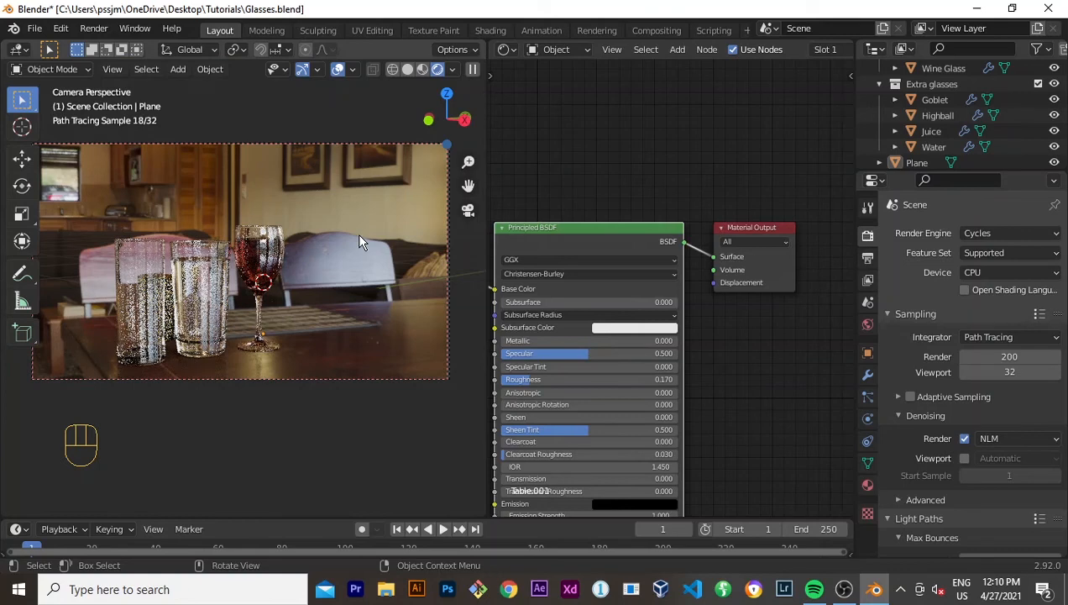
Step: Undo the glasses' horizontal move
key(ctrl+z)
key(ctrl+z)
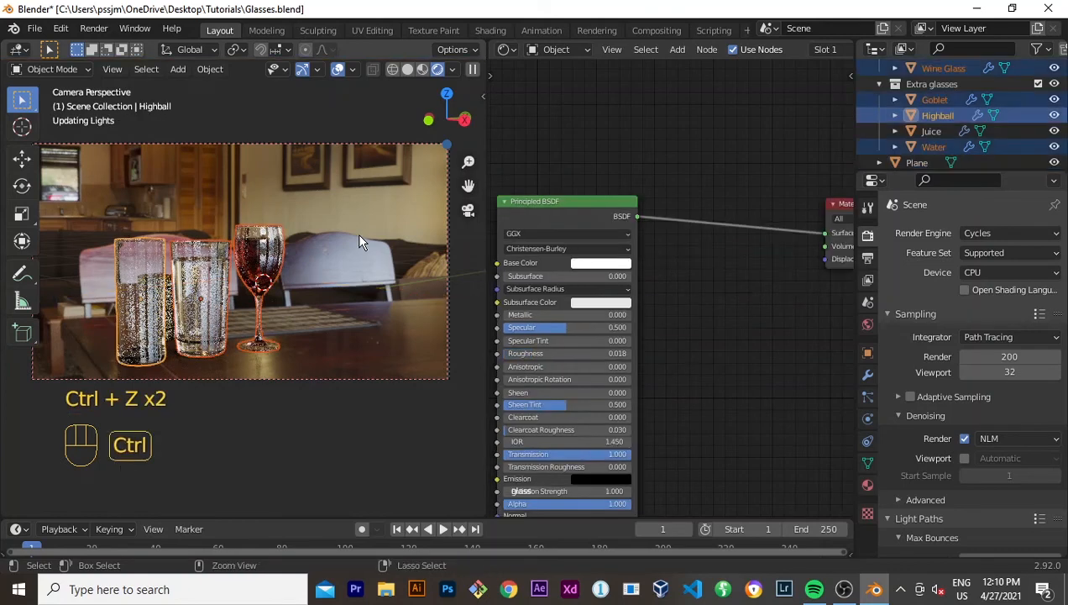
key(ctrl+z)
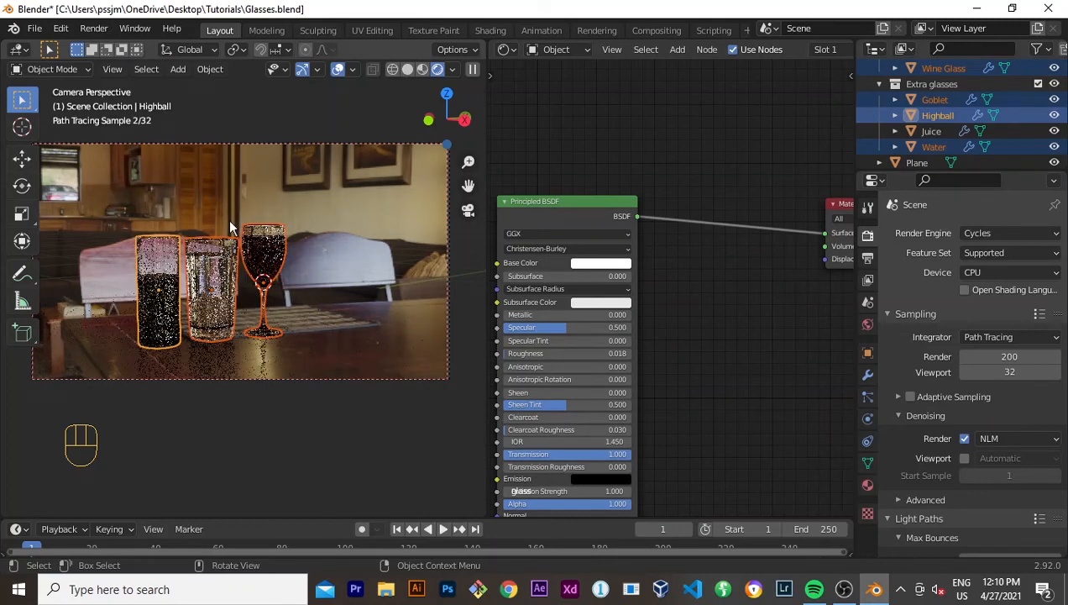
Step: Reselect all the glasses and liquids, including Juice, together with the Plane
shift+click(170, 292)
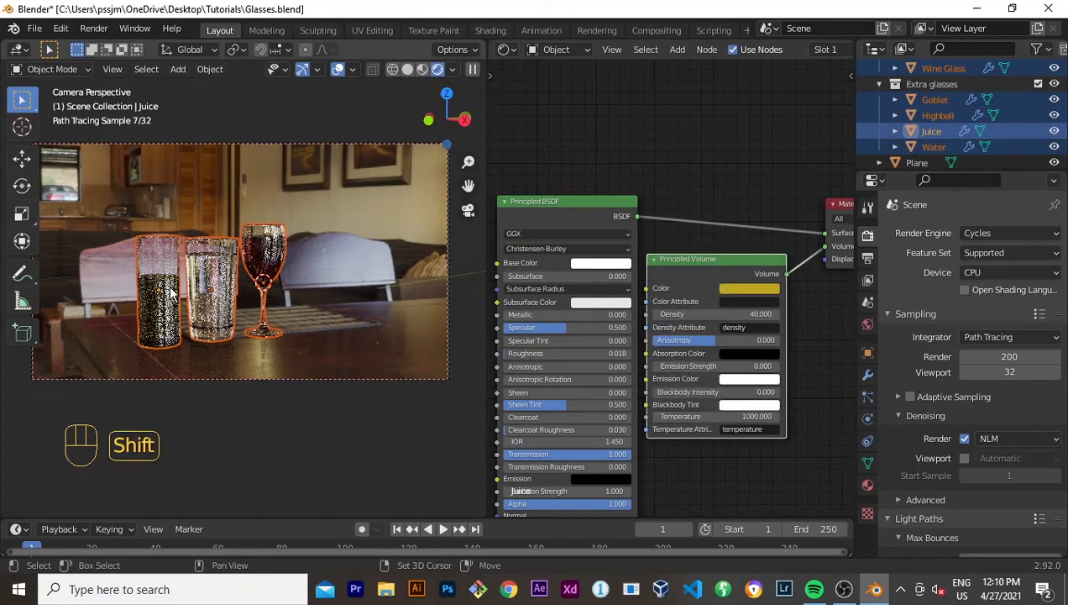
click(108, 224)
drag(76, 246, 368, 324)
shift+click(372, 294)
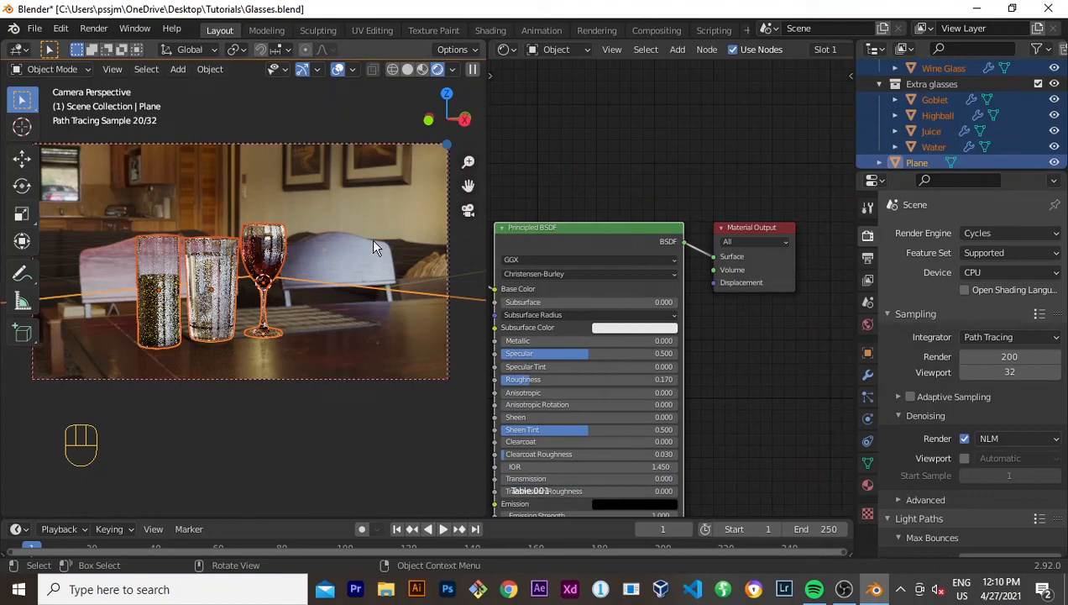
Step: In front view, box-deselect the Plane so only the glasses and liquids stay selected, and return to the camera view
middle_drag(374, 247, 387, 315)
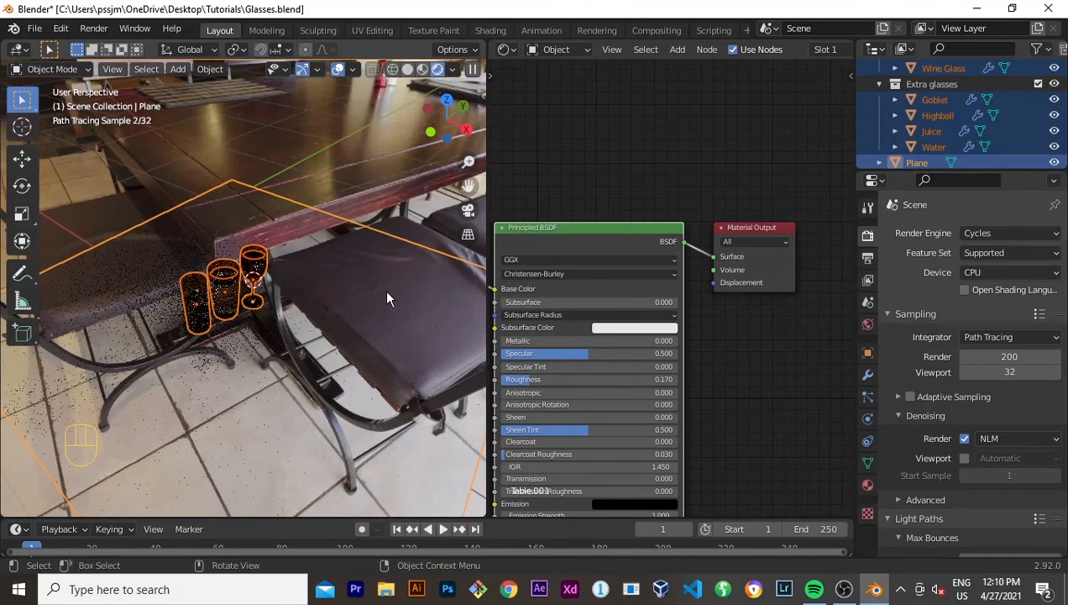
key(KP_1)
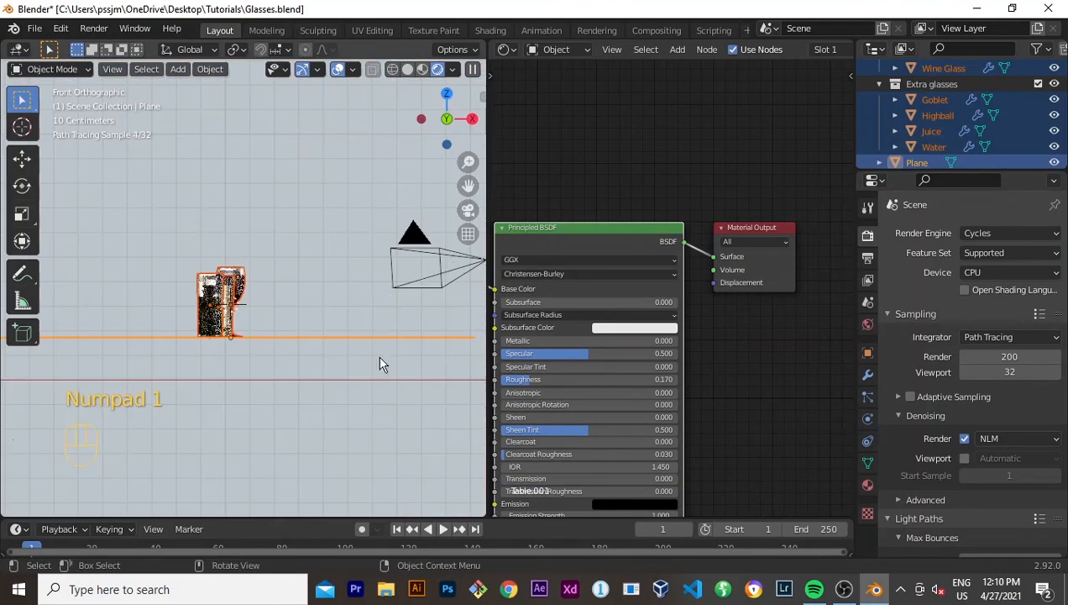
key(b)
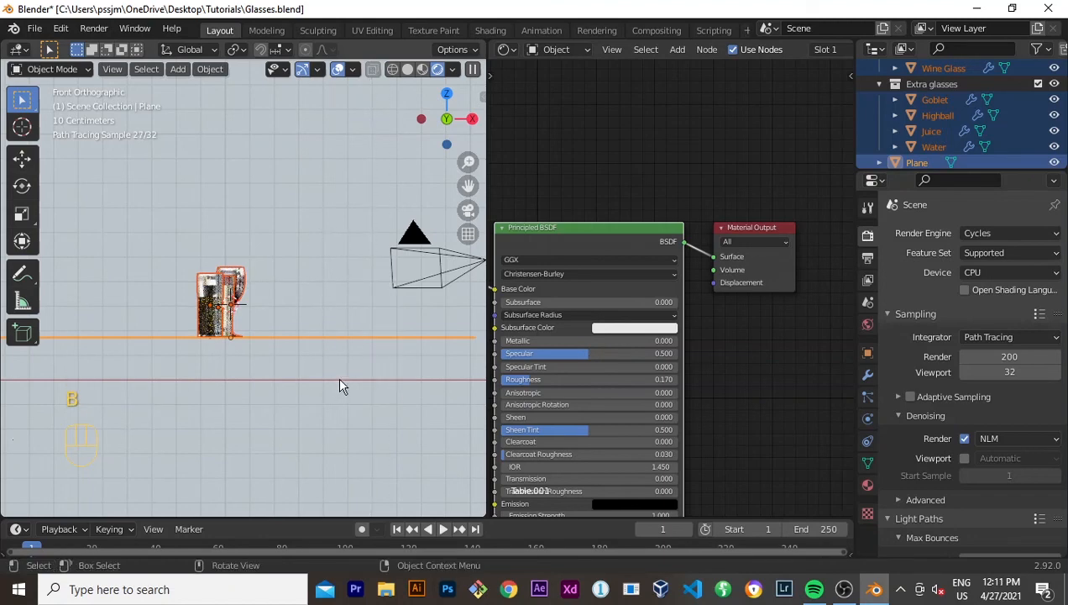
middle_drag(342, 378, 237, 172)
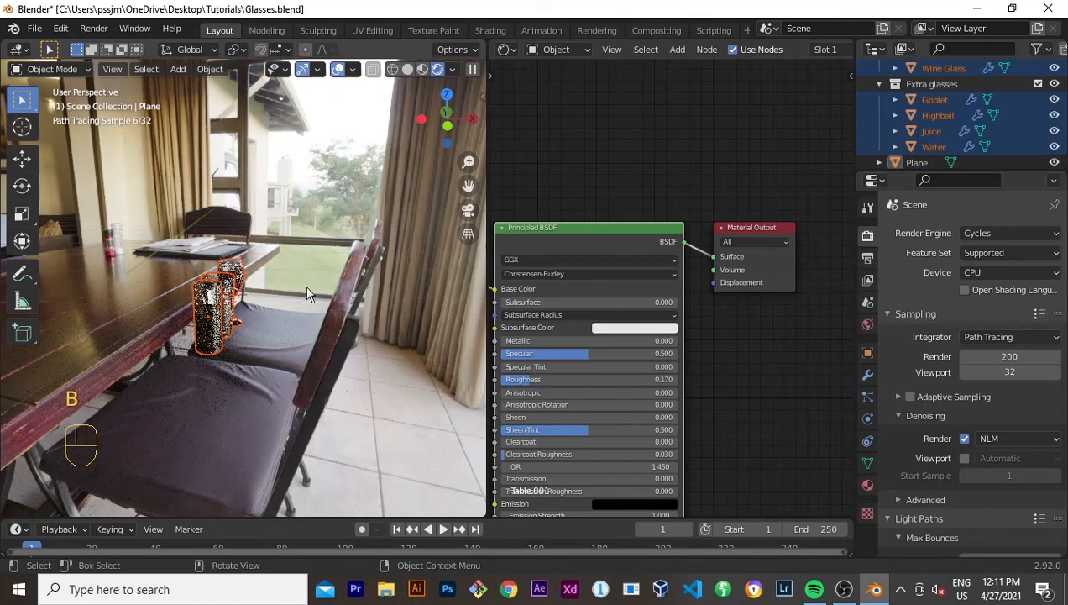
key(KP_0)
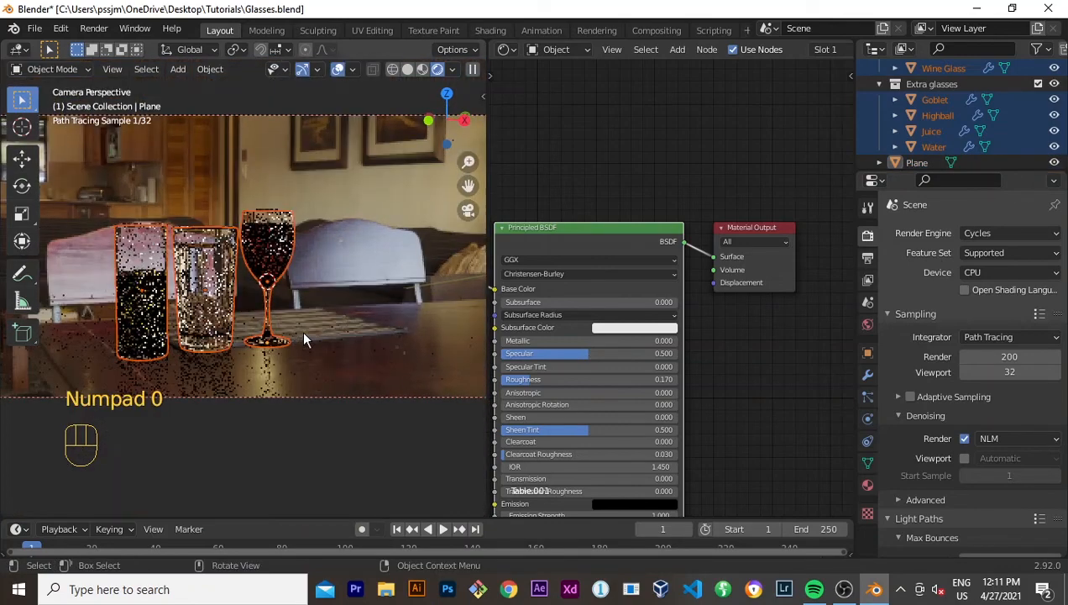
Step: Move the glasses and liquids about 0.15 m closer to the camera with the global Z axis locked, and deselect everything
key(g)
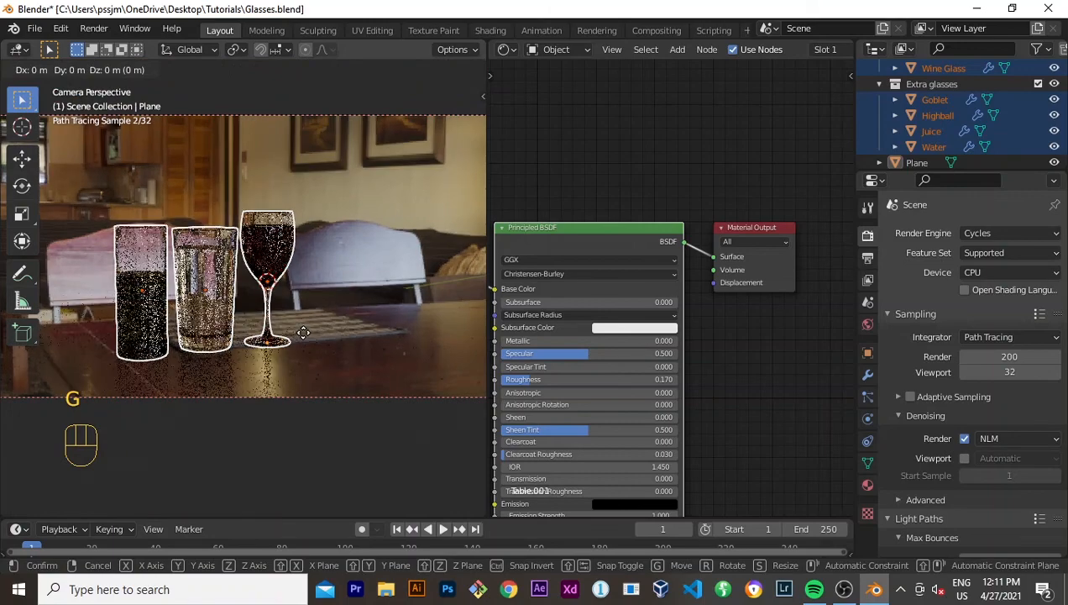
key(shift+z)
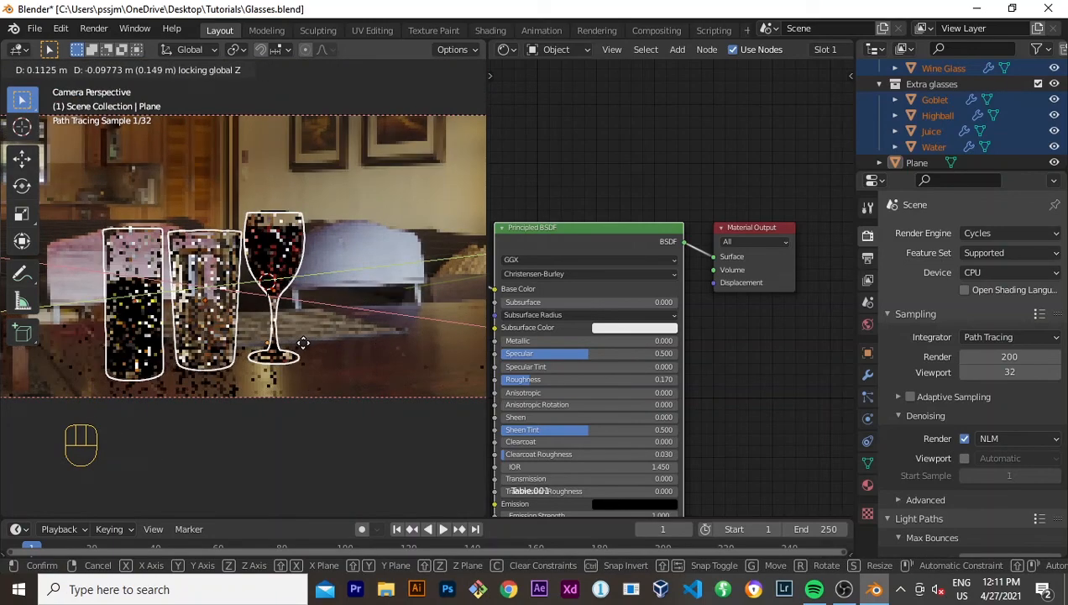
click(304, 342)
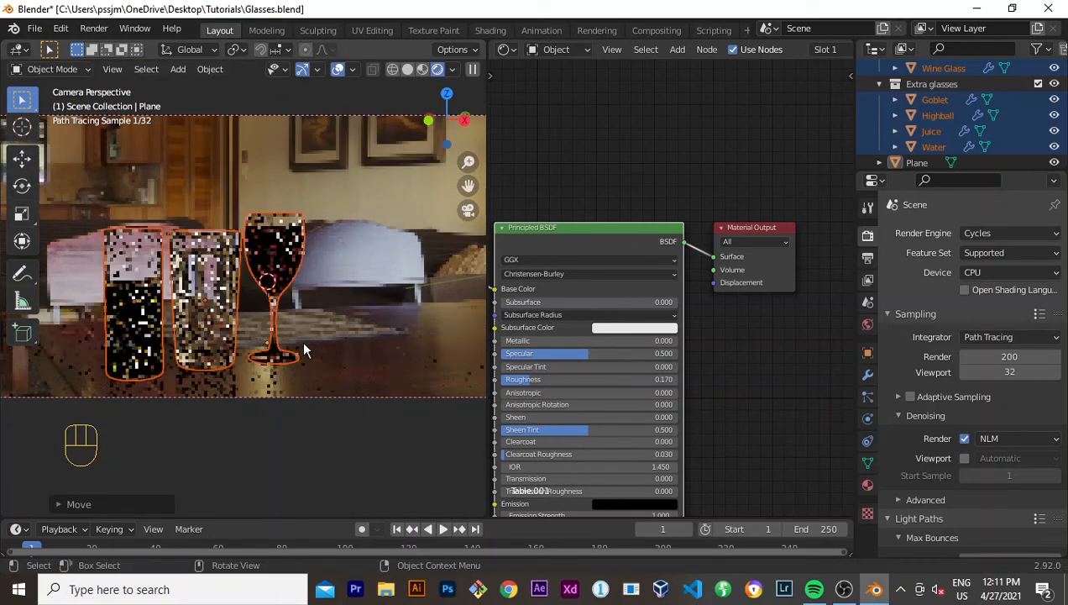
click(358, 177)
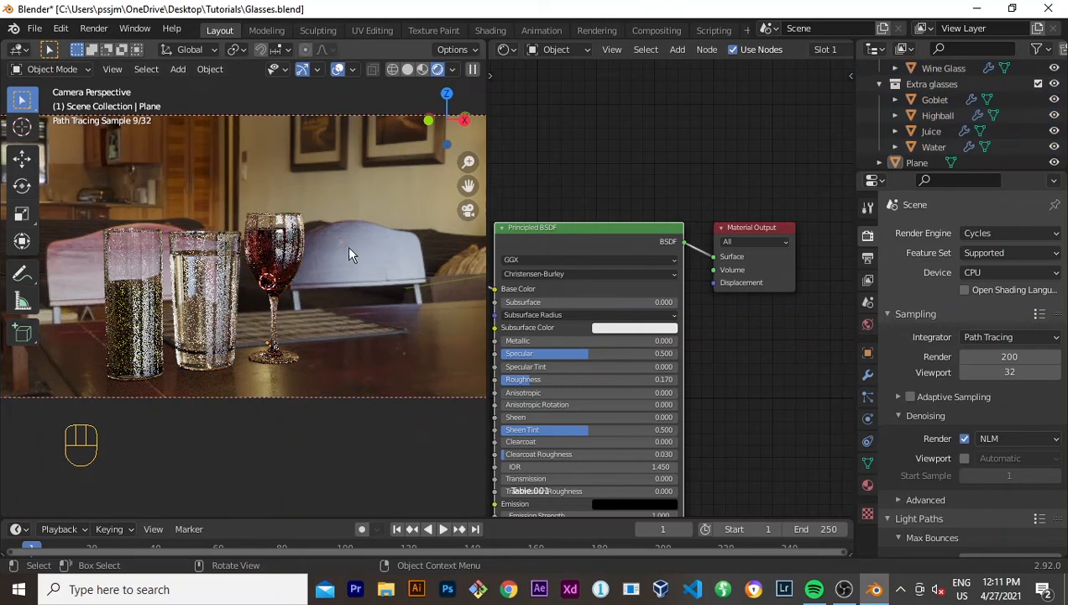
Step: Set the render samples to 1000 and render the image
scroll(351, 255, down, 1)
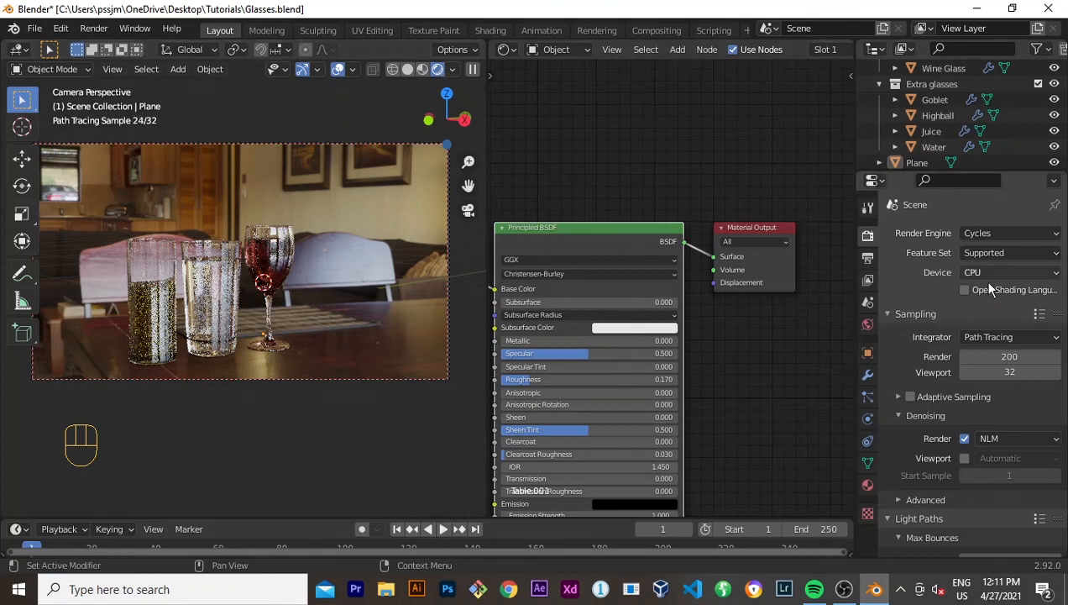
click(994, 356)
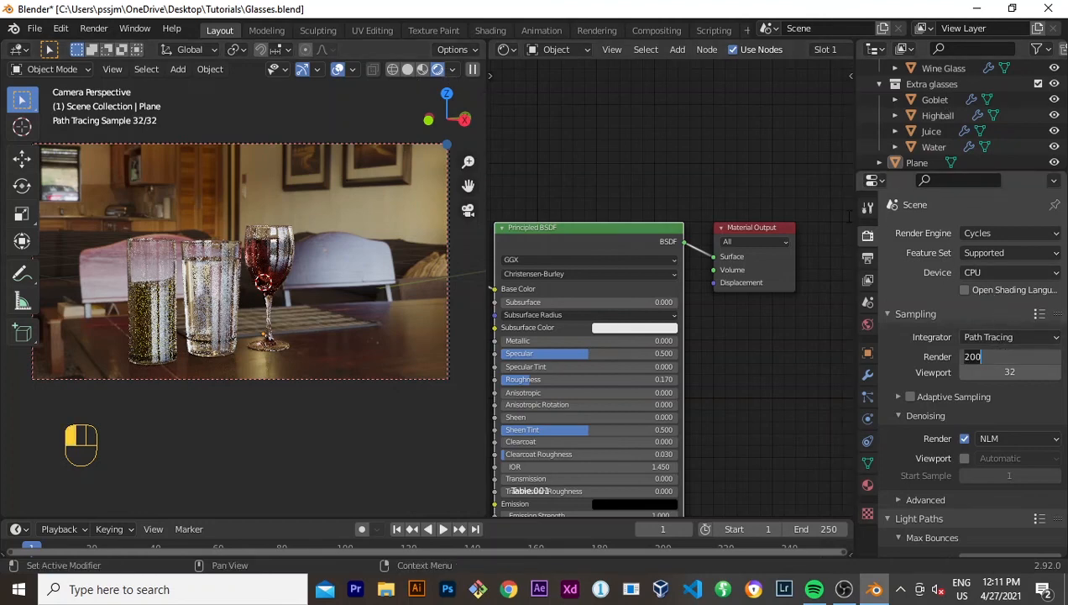
text(1000)
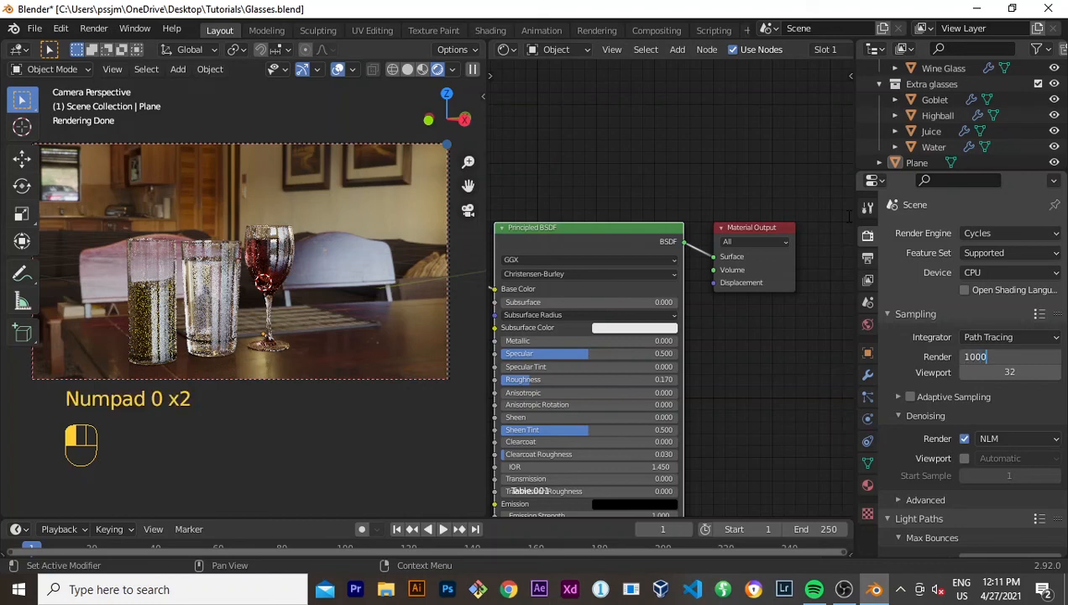
click(761, 365)
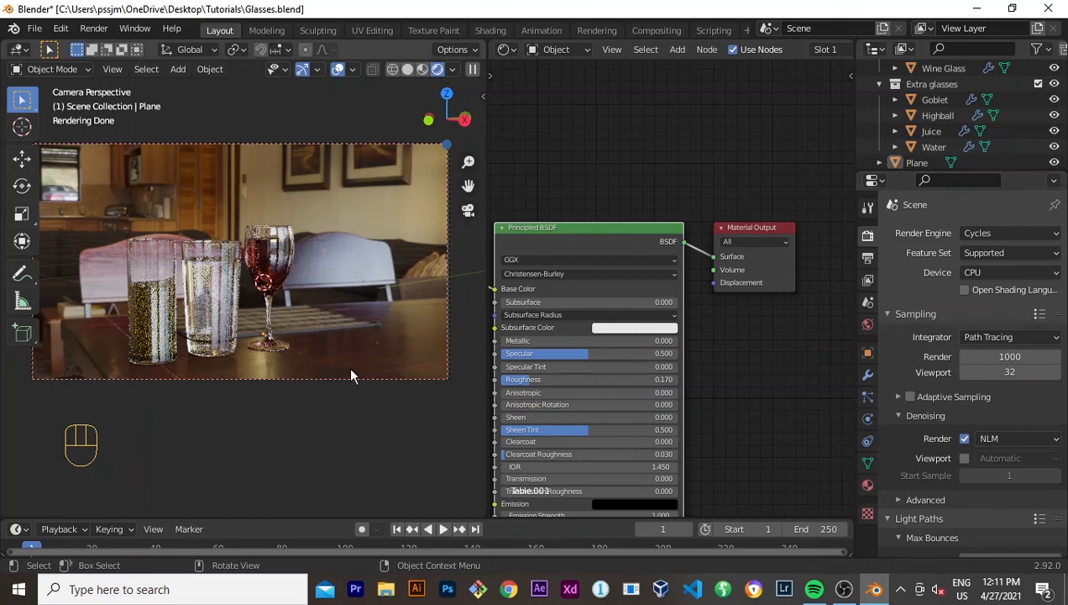
key(F12)
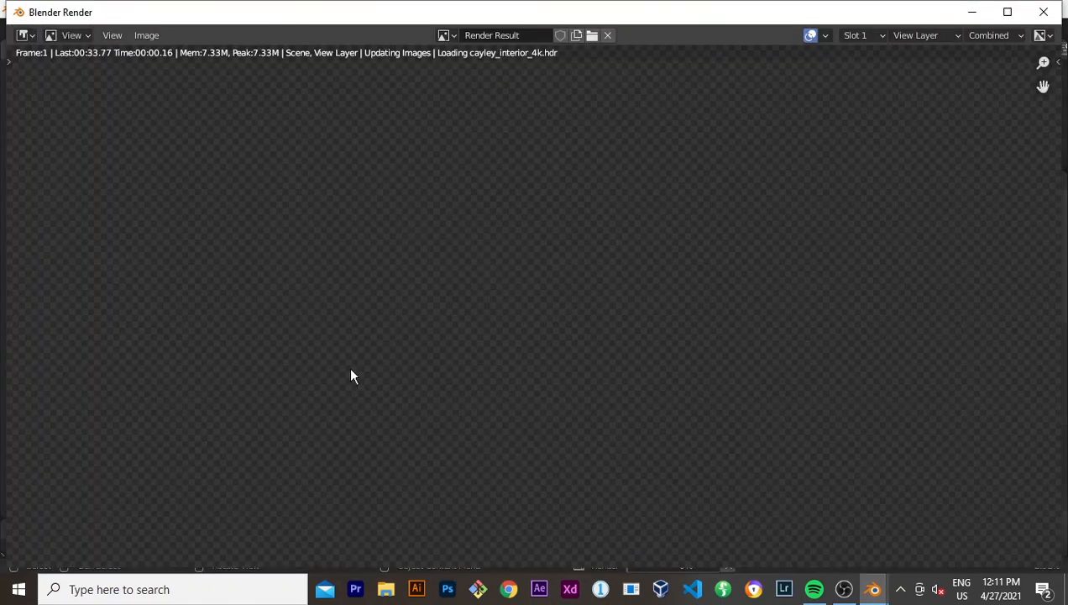